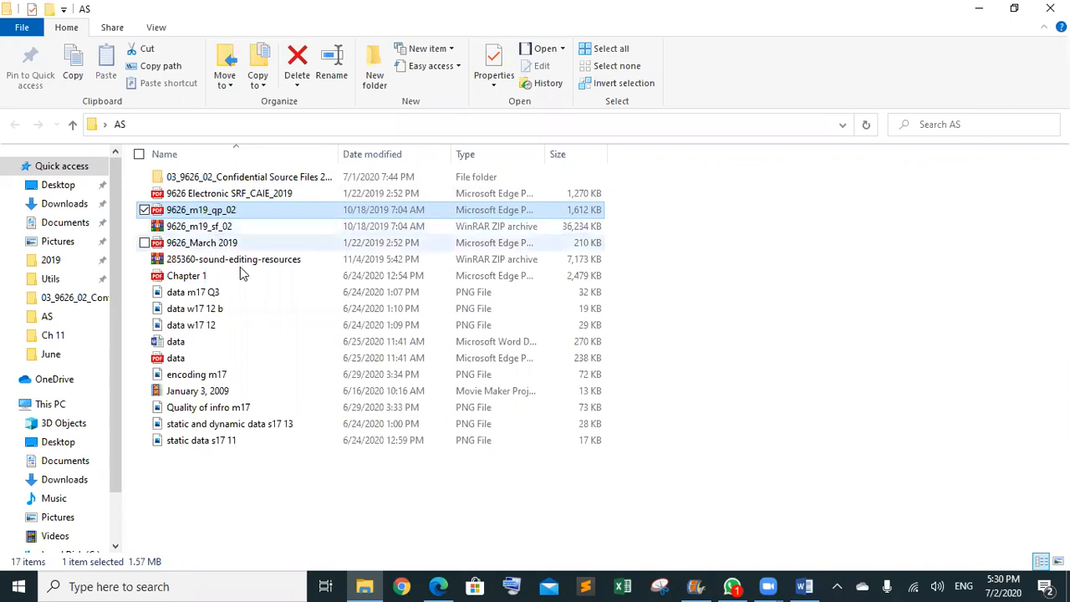
- Review the question paper PDF, then put it away to return to the folder
left_click(438, 584)
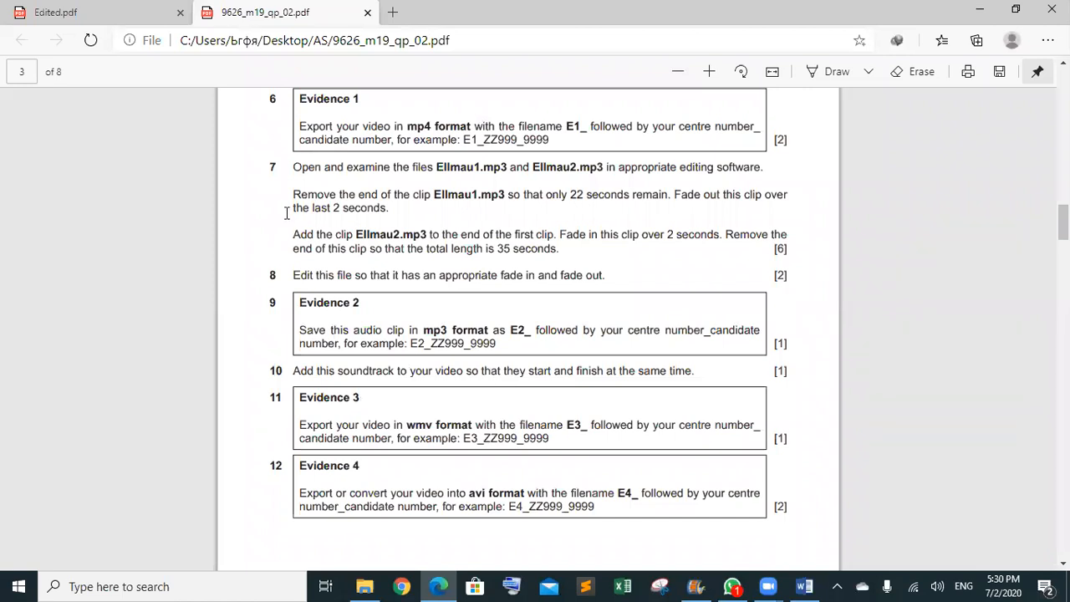
scroll(289, 213, "up", 3)
scroll(227, 277, "up", 1)
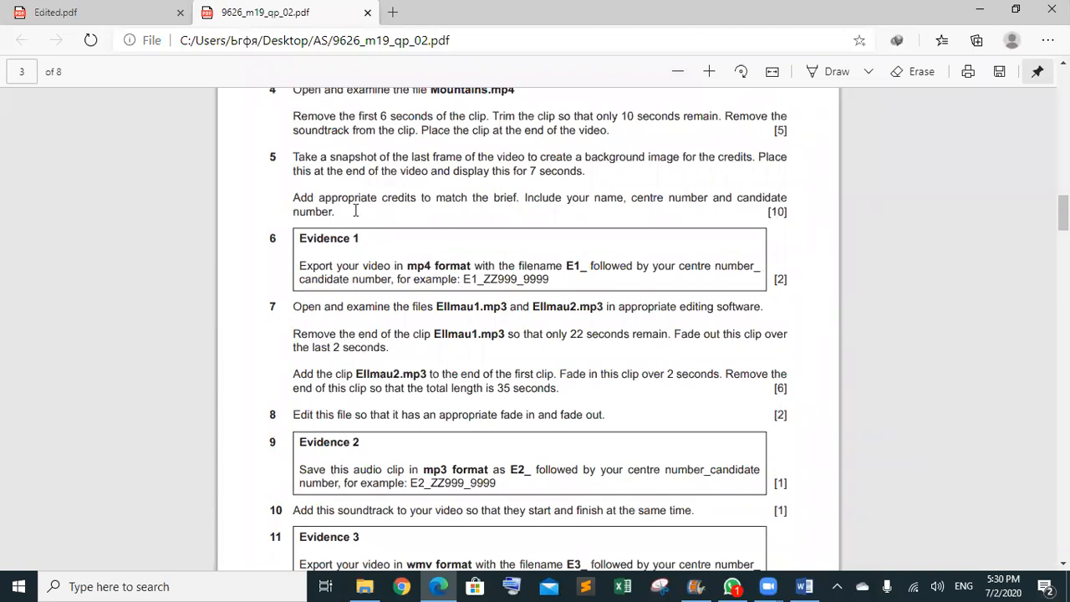
scroll(301, 325, "down", 1)
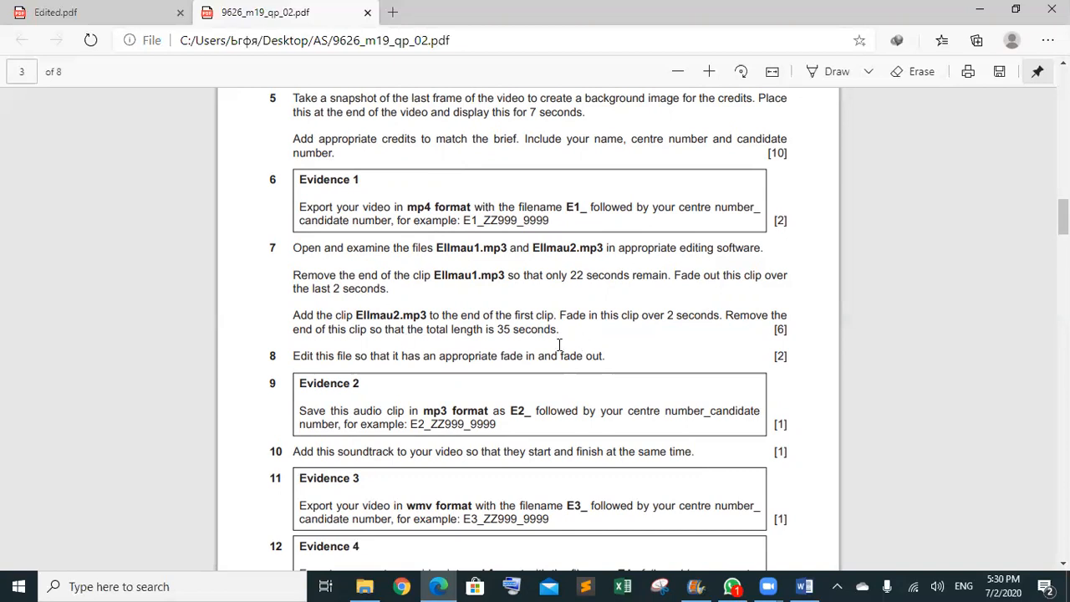
left_click(982, 11)
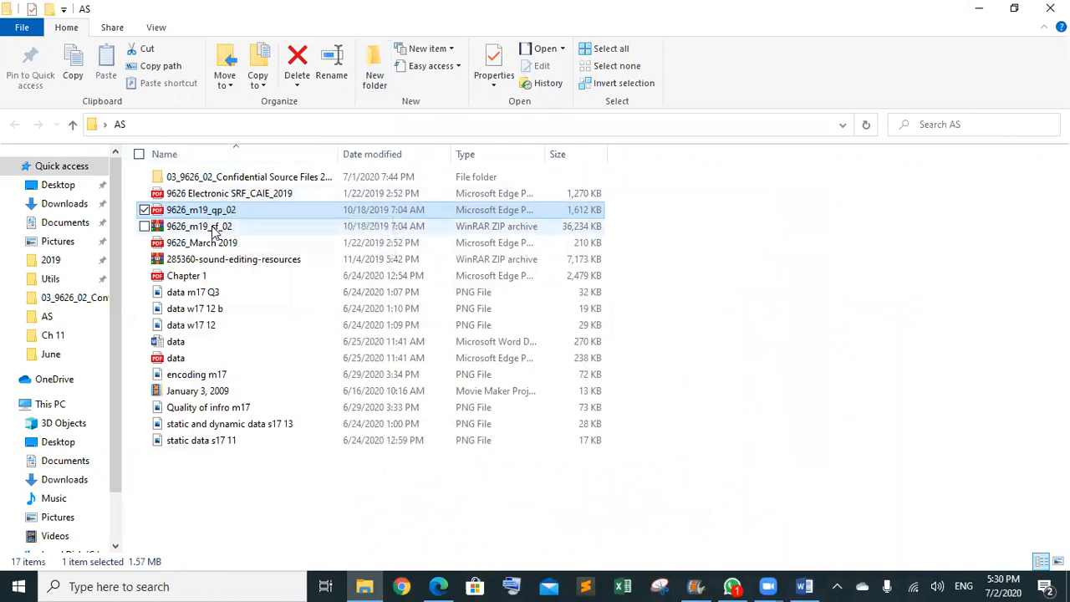
- Extract the 285360-sound-editing-resources zip here into a sound_editing folder
left_click(215, 260)
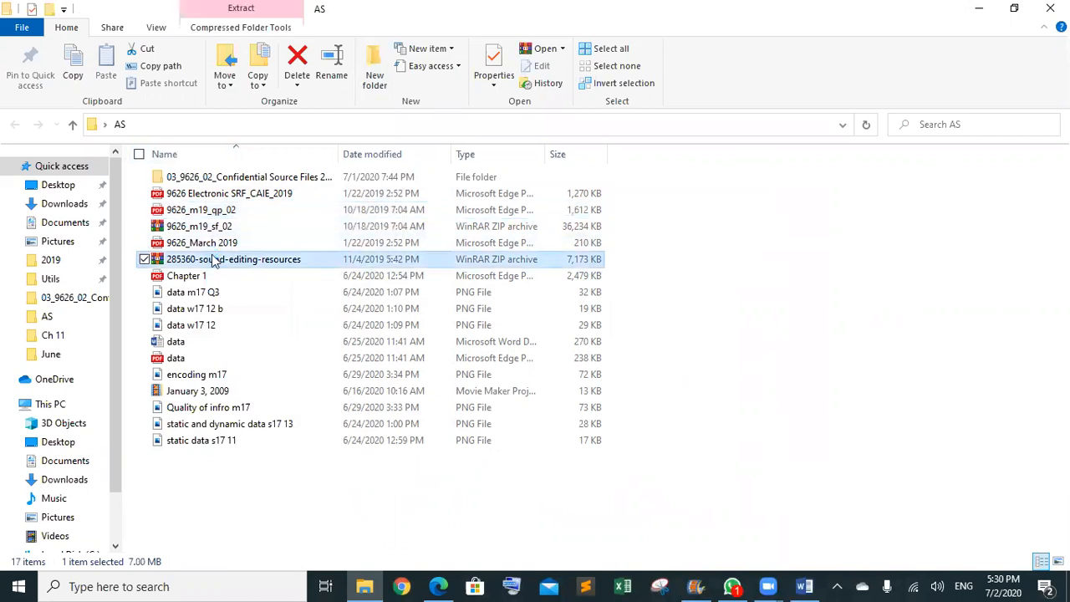
right_click(214, 260)
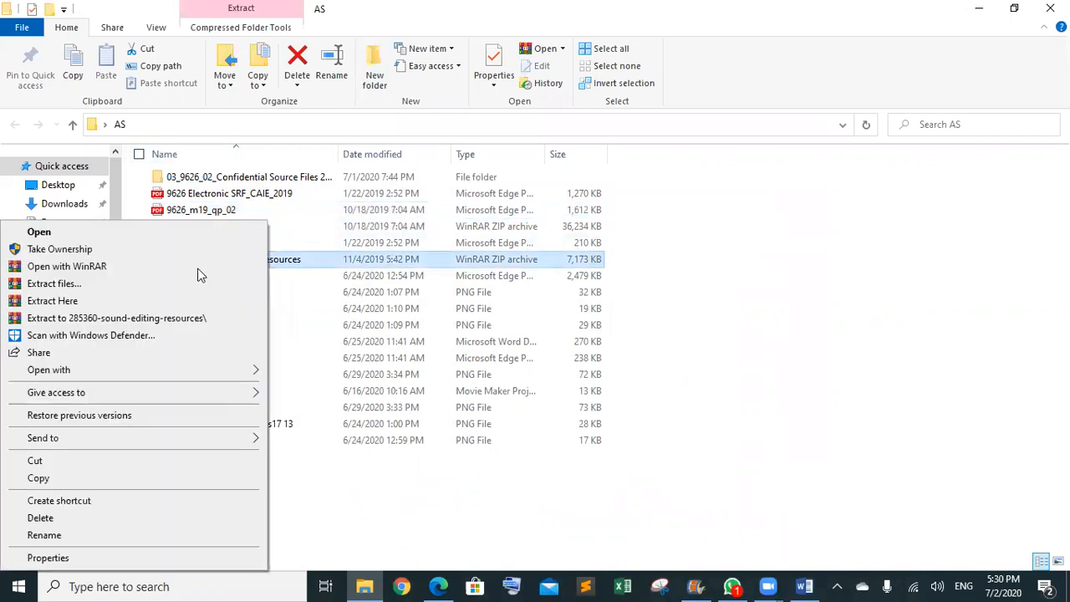
left_click(146, 300)
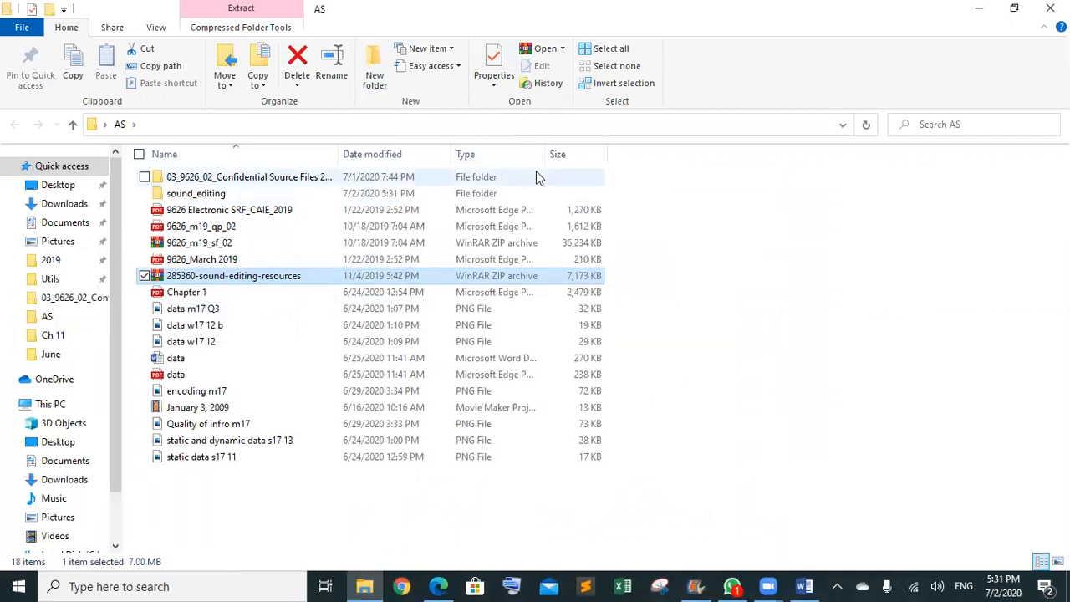
- Open the Task 1 guide from the sound_editing folder at page 3
double_click(480, 197)
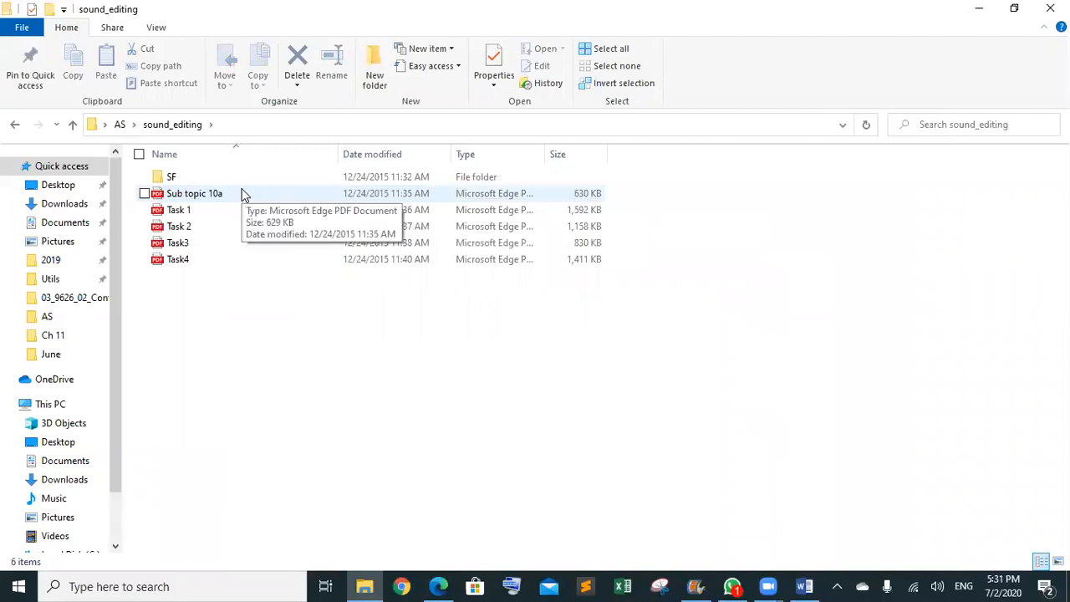
double_click(234, 210)
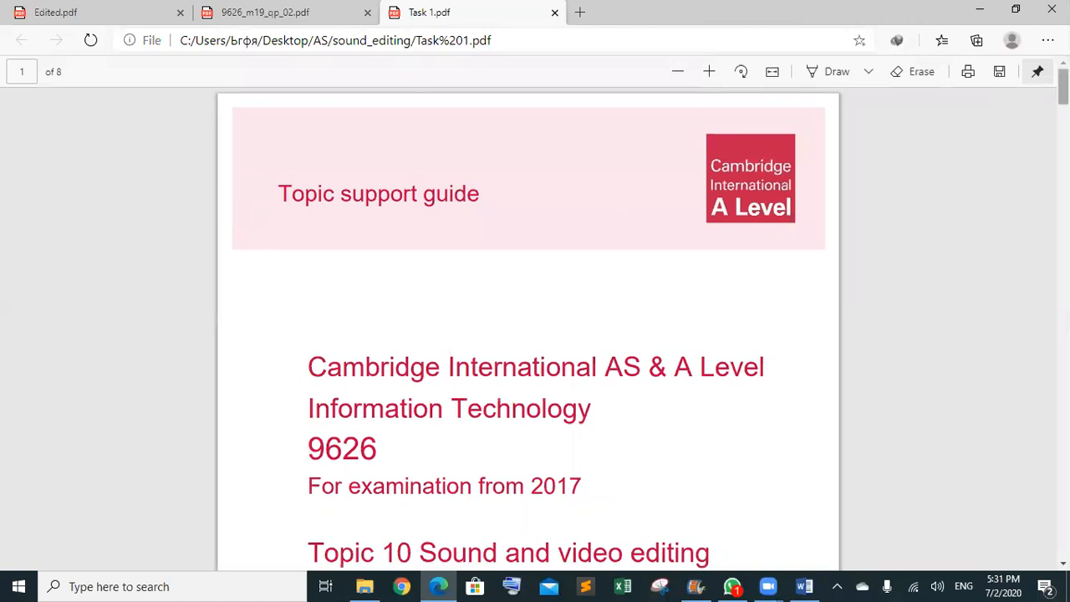
scroll(528, 326, "down", 10)
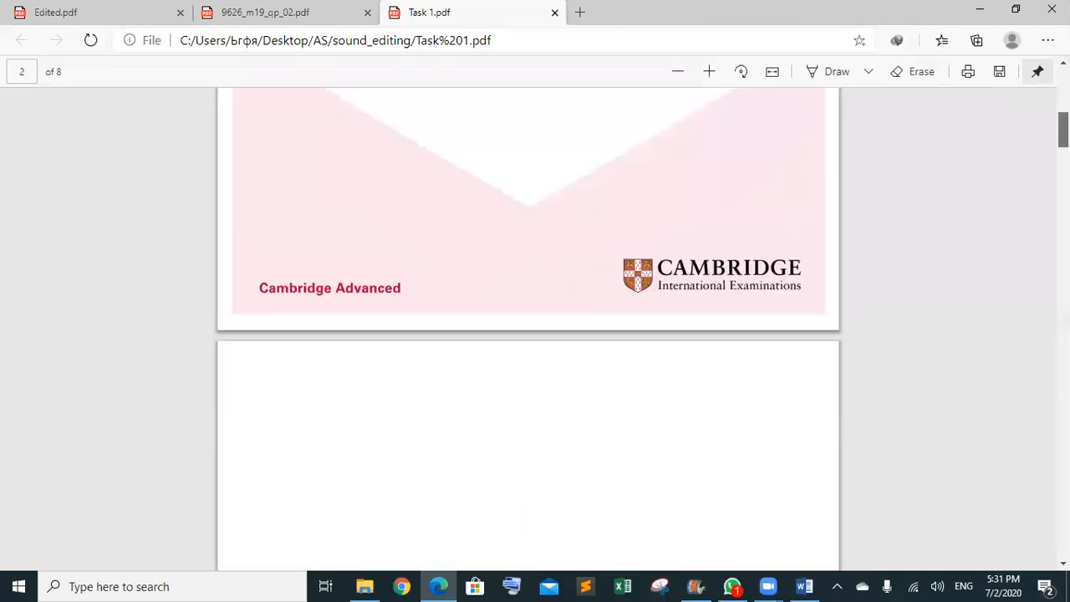
scroll(862, 234, "down", 10)
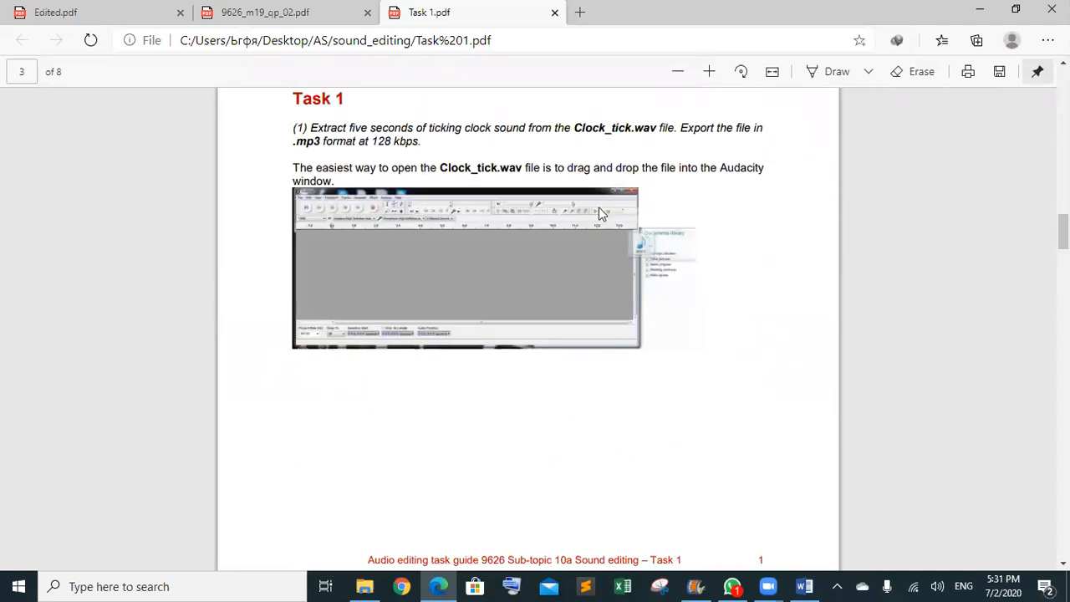
left_click(116, 586)
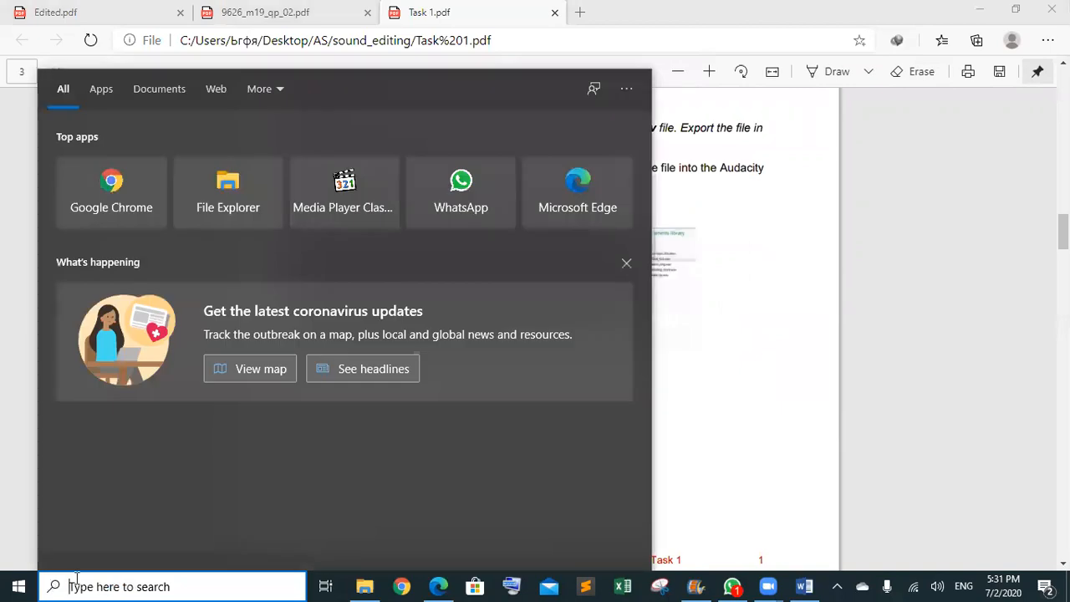
- Launch Audacity from Windows search, dismiss its welcome notice, and return to the Task 1 guide
type("au")
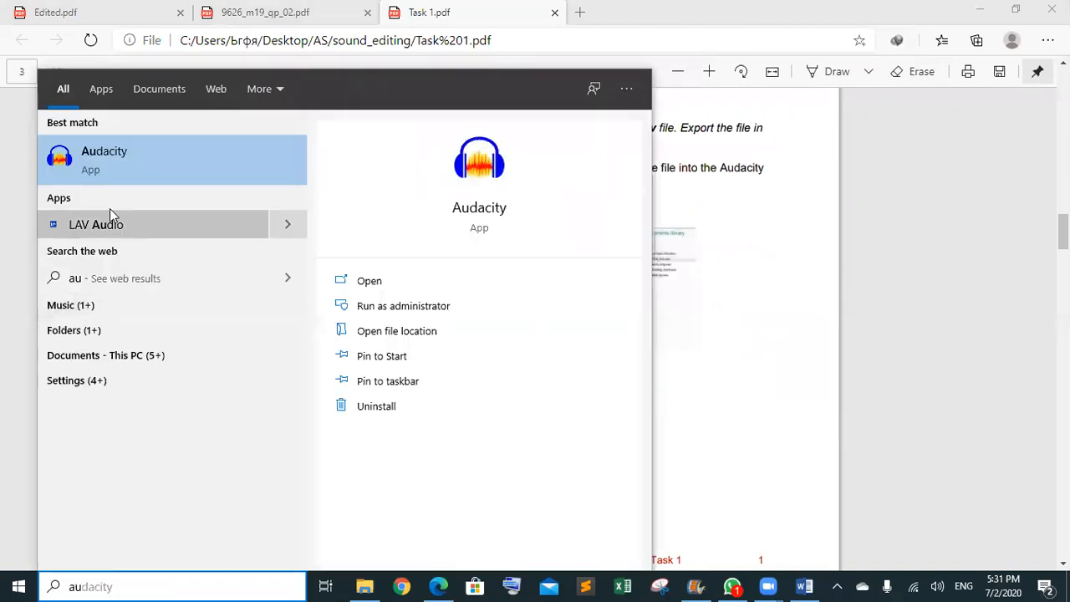
left_click(296, 182)
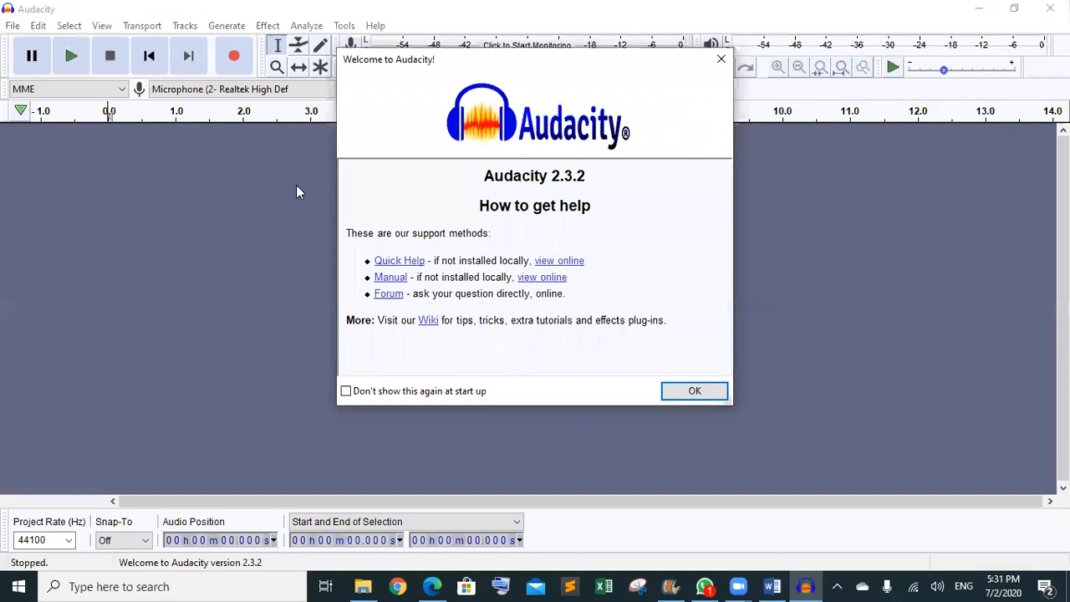
left_click(708, 393)
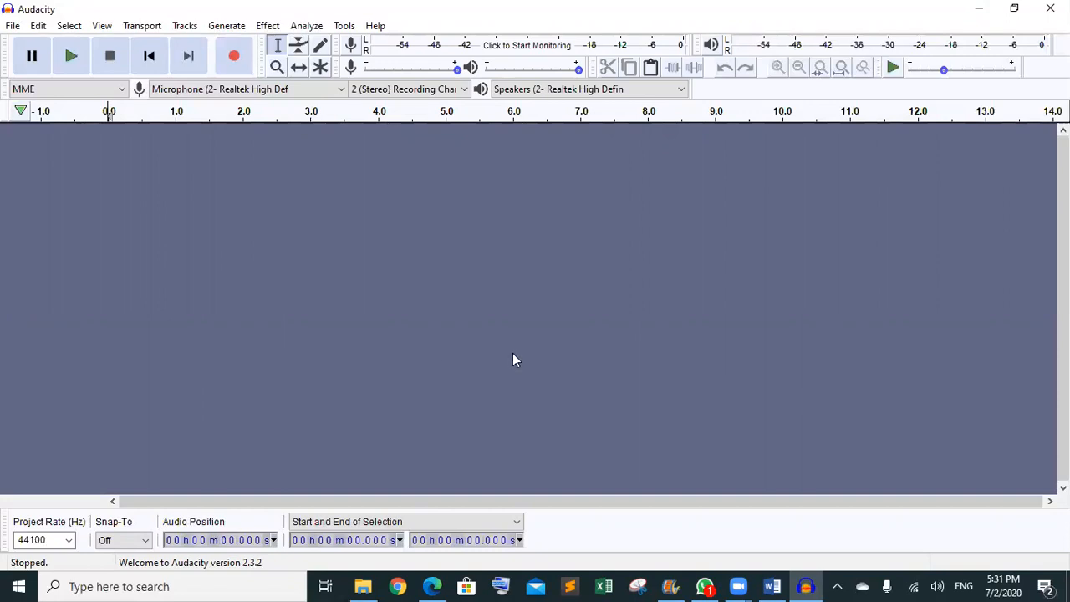
left_click(432, 586)
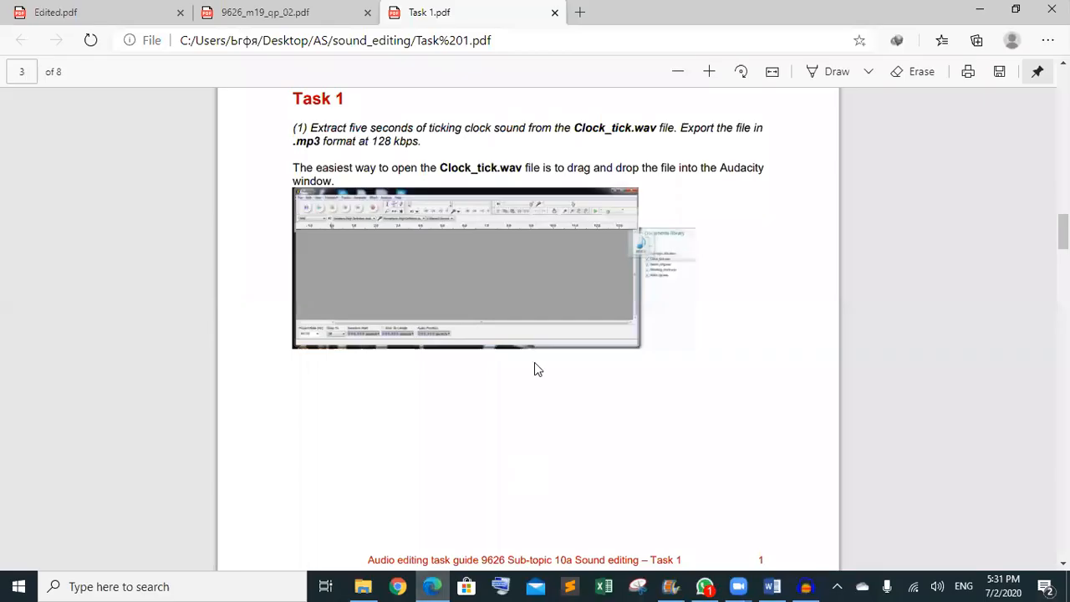
- Zoom the Task 1 guide and highlight the Clock_tick file name it asks for
scroll(534, 368, "up", 4)
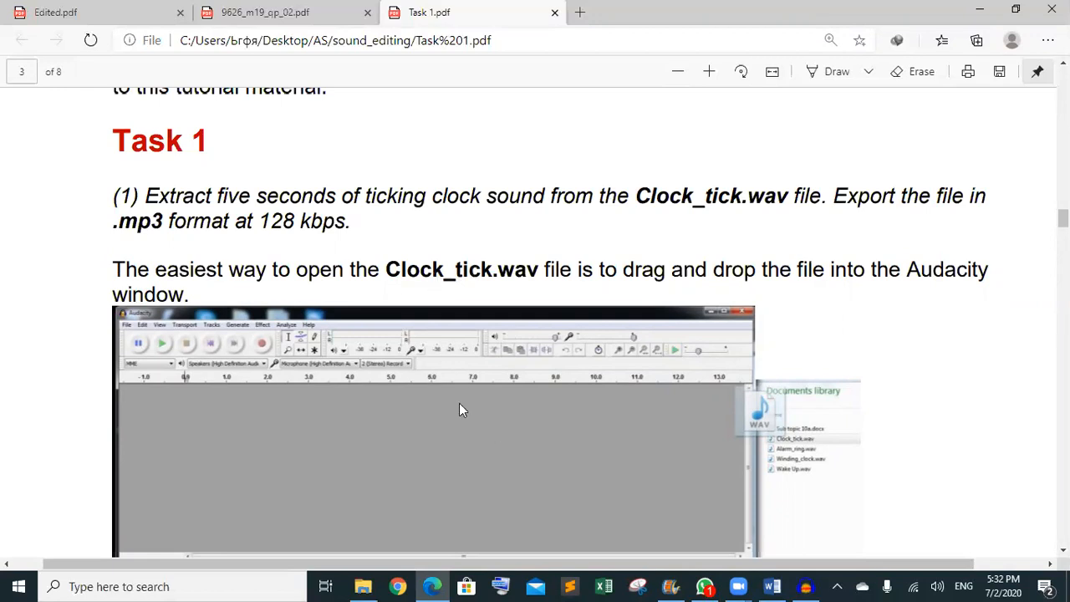
left_click(805, 586)
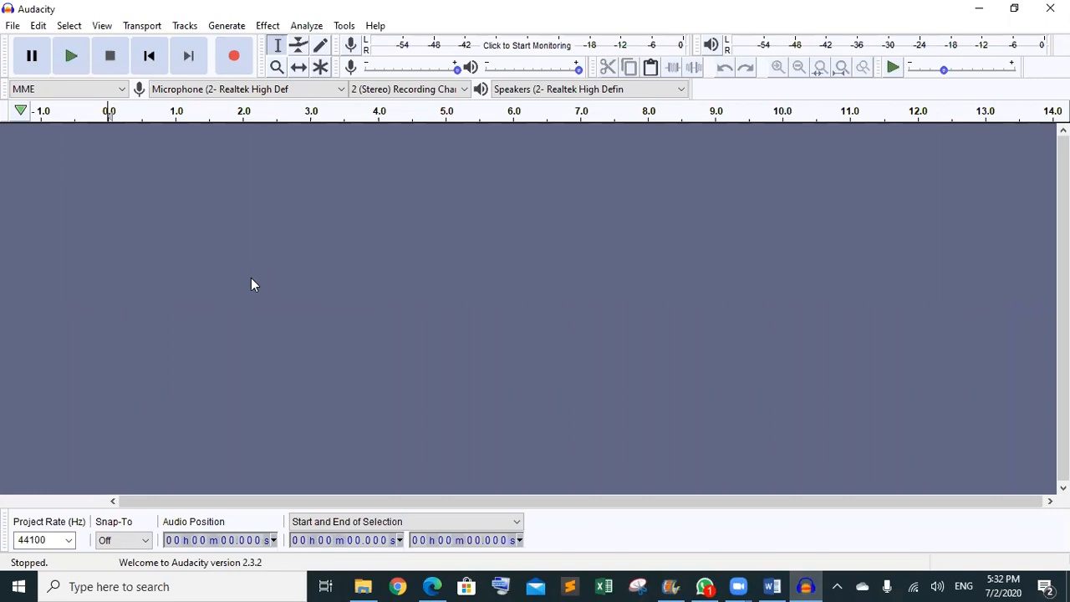
left_click(433, 586)
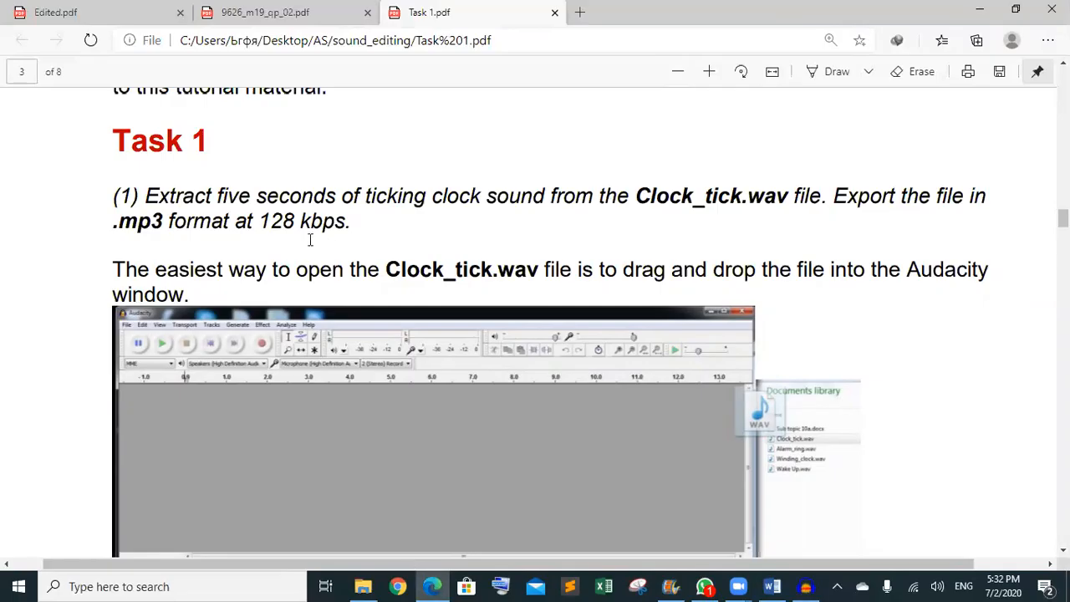
double_click(730, 200)
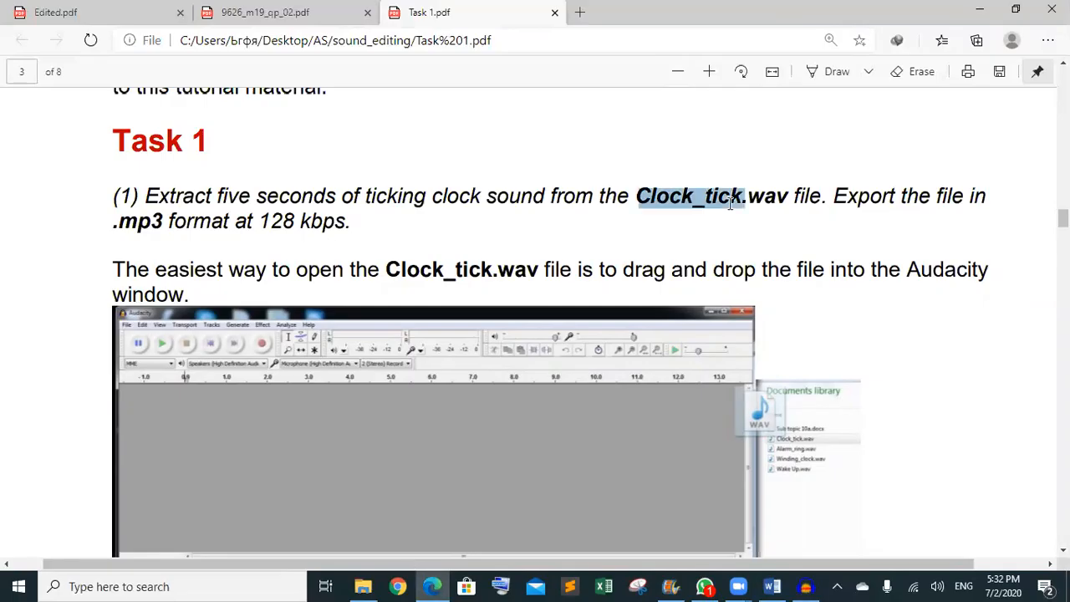
left_click(806, 586)
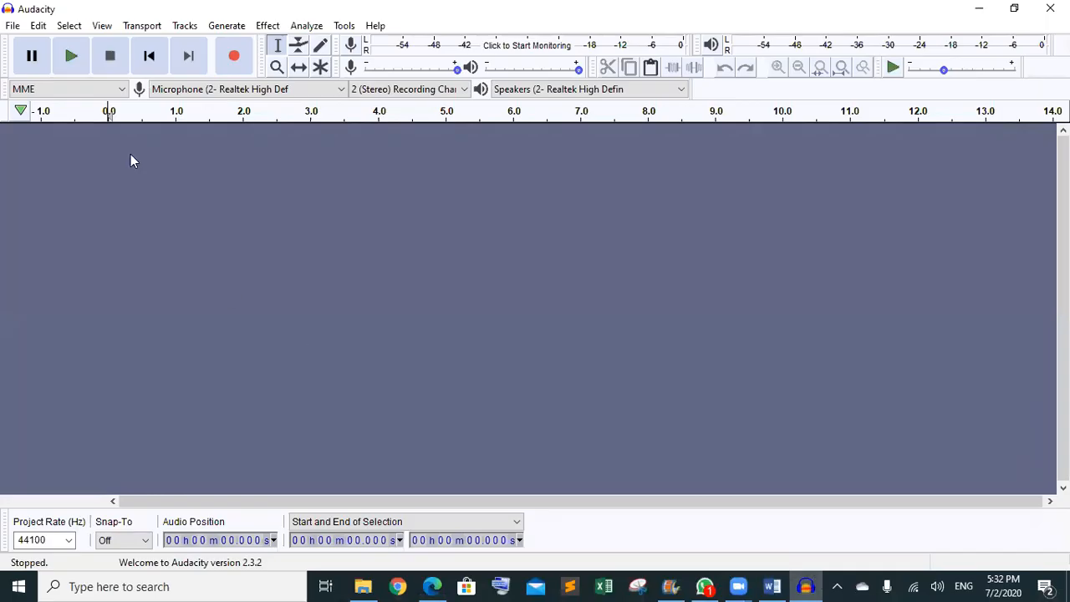
left_click(362, 586)
- Drag Clock_tick from the SF folder into Audacity and import it as a safe copy
double_click(205, 178)
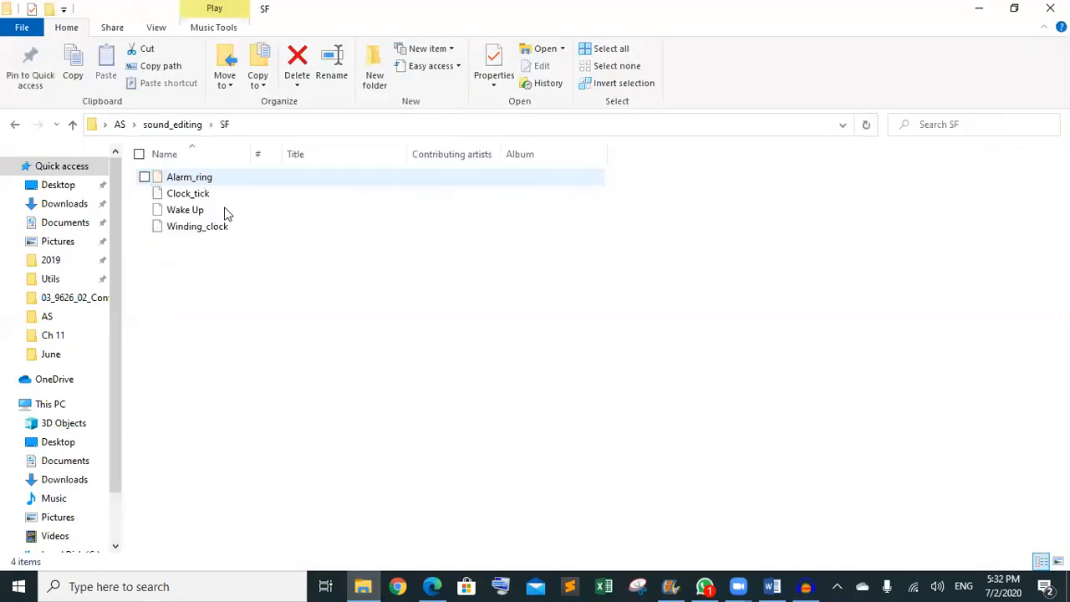
left_click(196, 193)
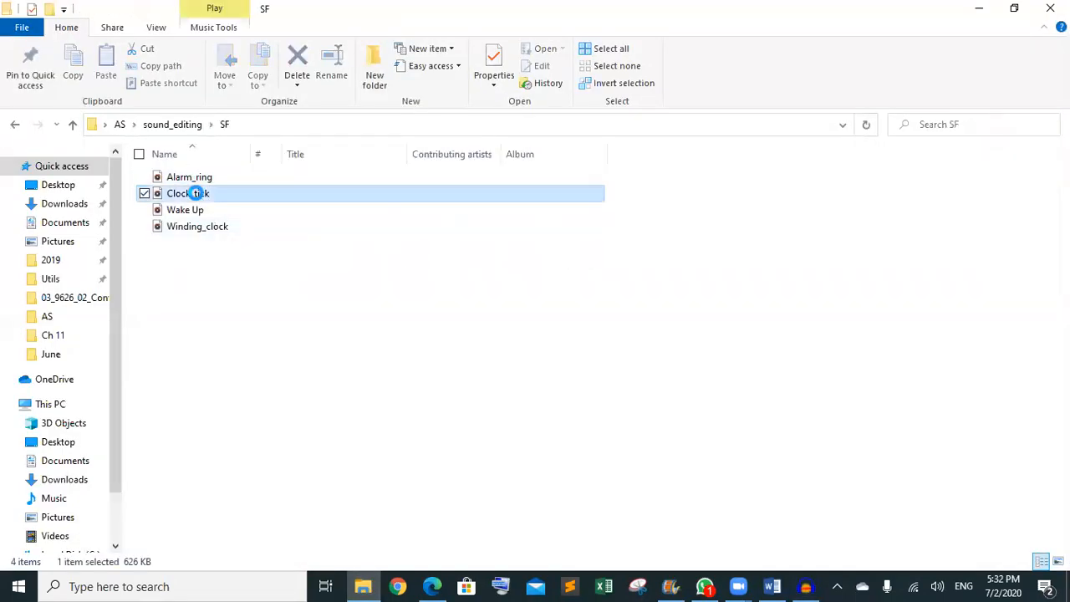
left_click_drag(196, 193, 308, 249)
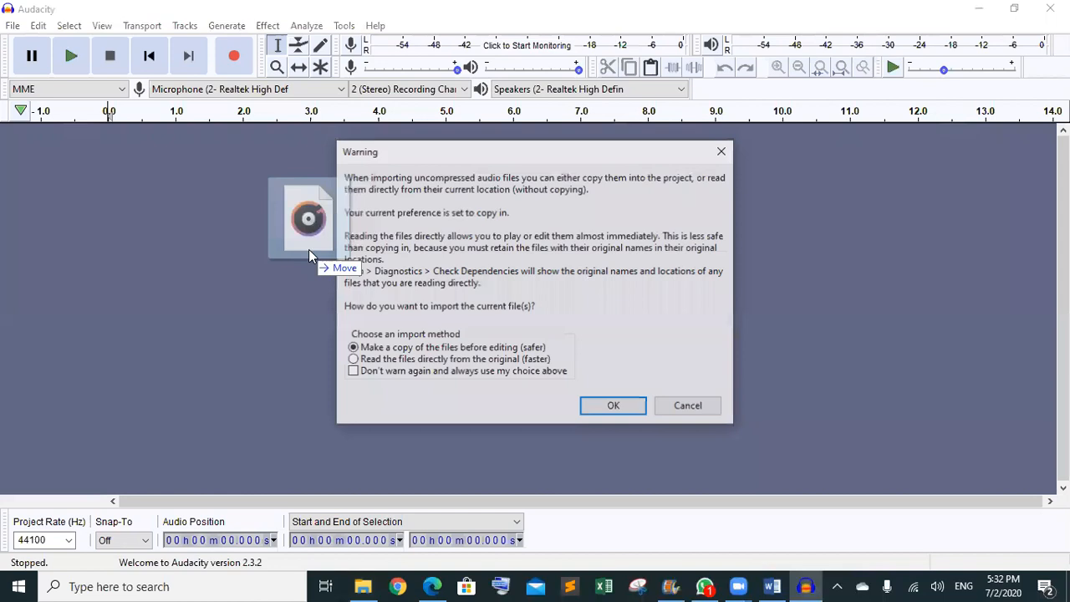
left_click(625, 406)
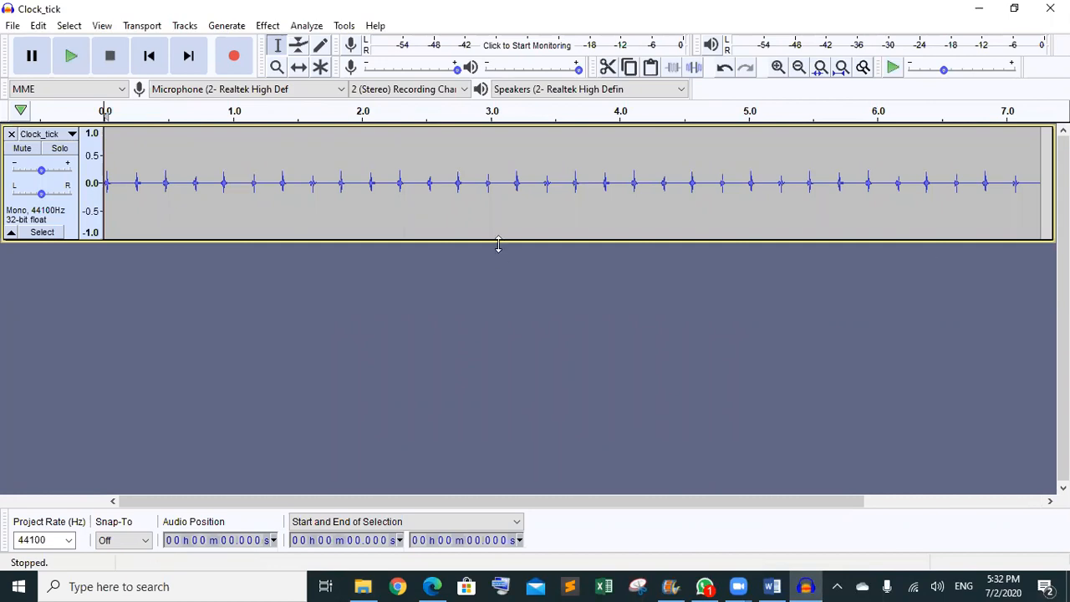
- Remove the Clock_tick track and re-import Clock_tick from the SF folder via File > Import as a copy
left_click(11, 135)
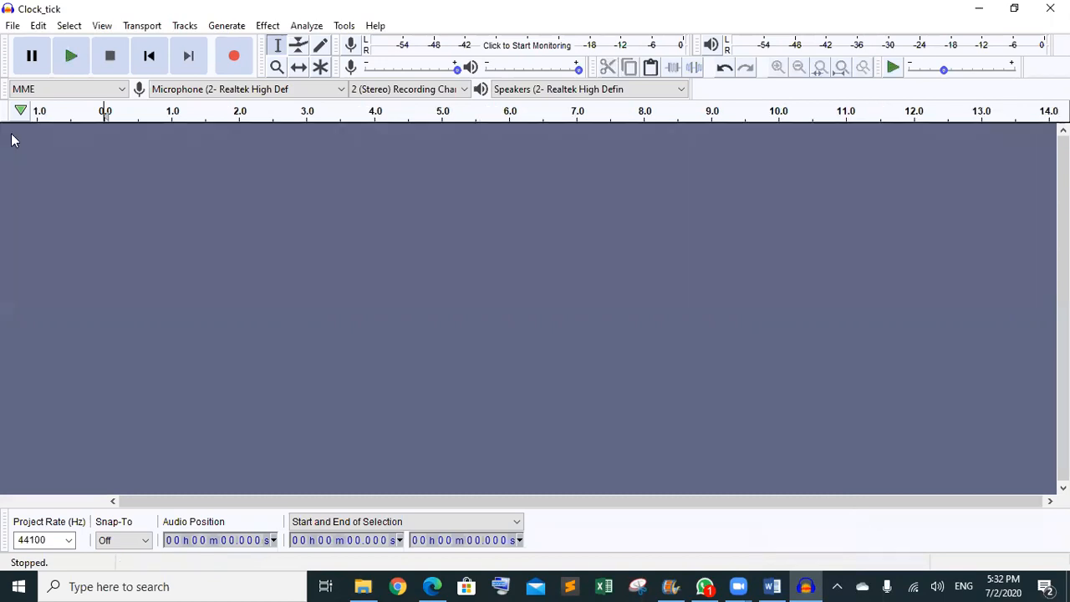
left_click(12, 27)
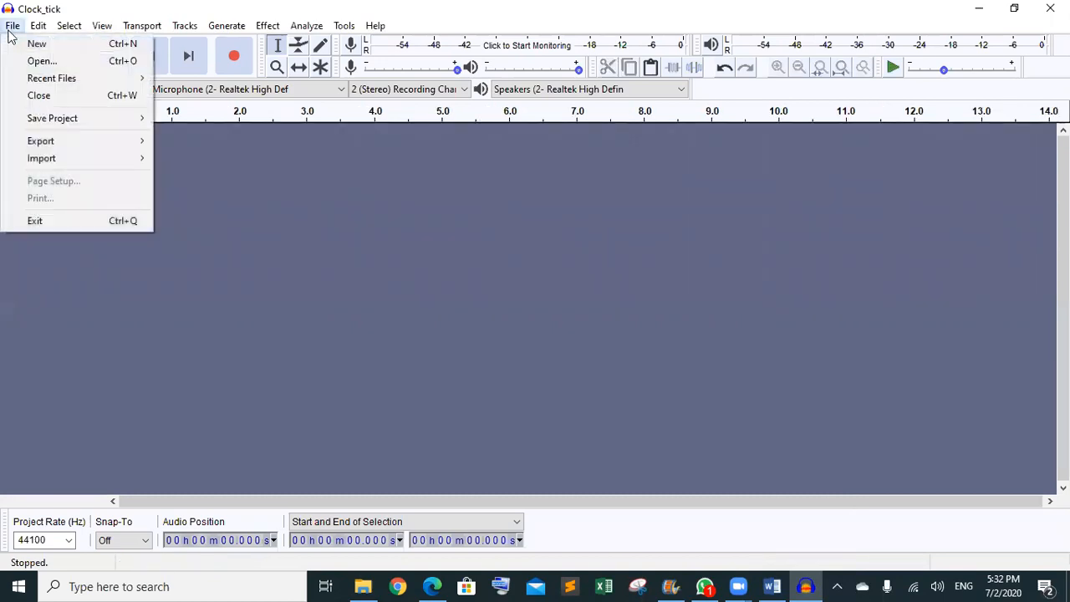
mouse_move(47, 163)
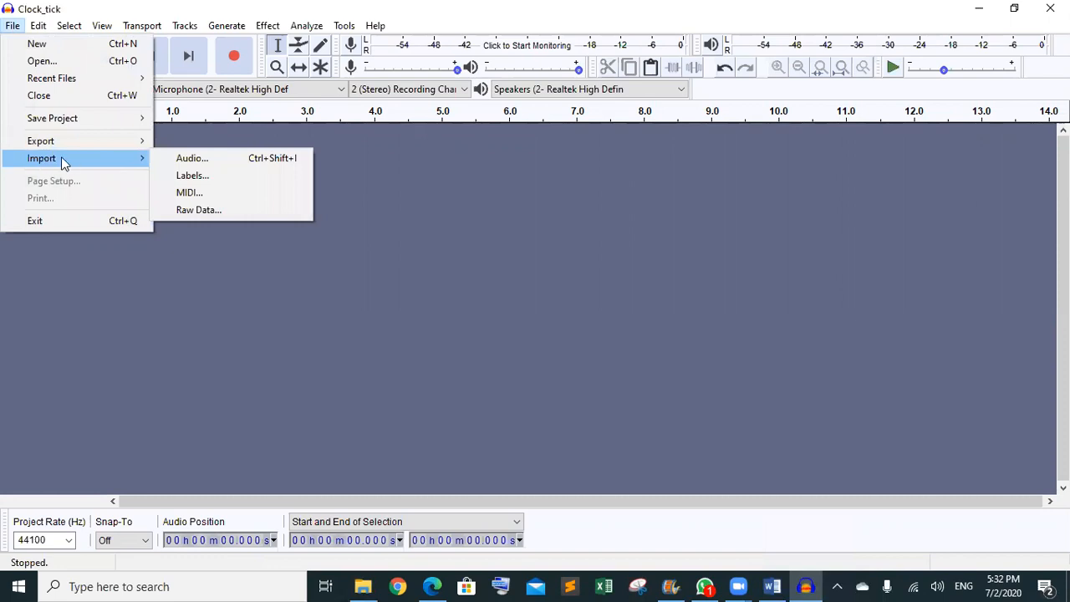
left_click(202, 163)
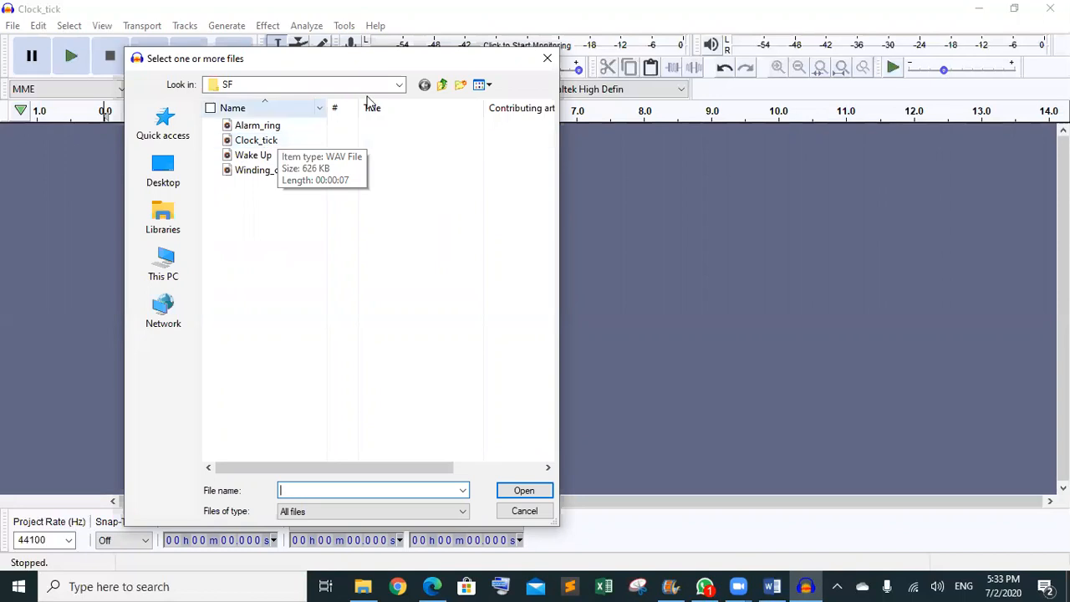
left_click(398, 85)
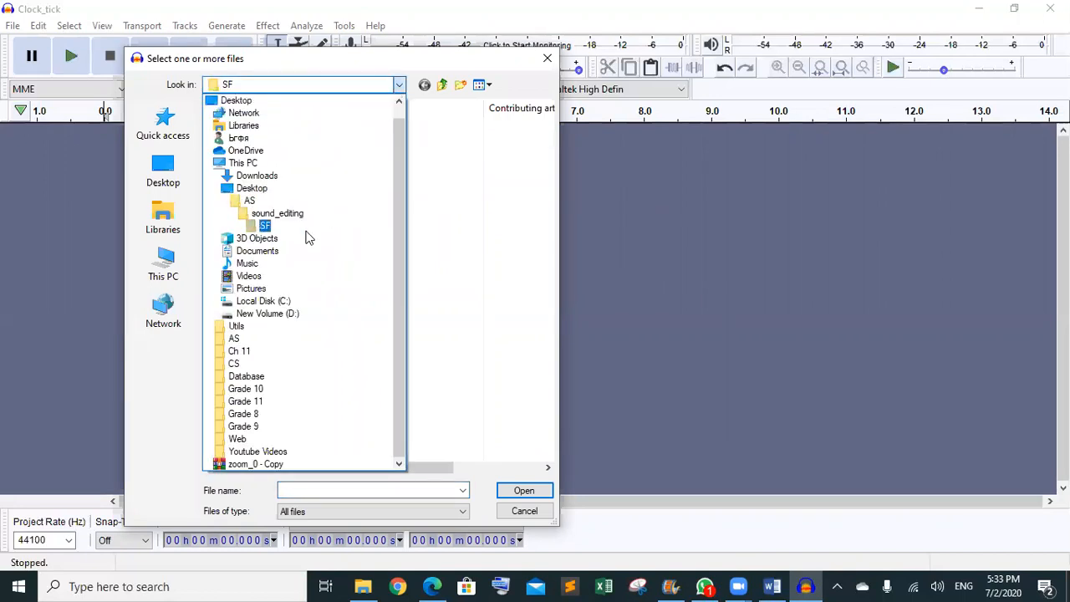
left_click(306, 233)
left_click(247, 140)
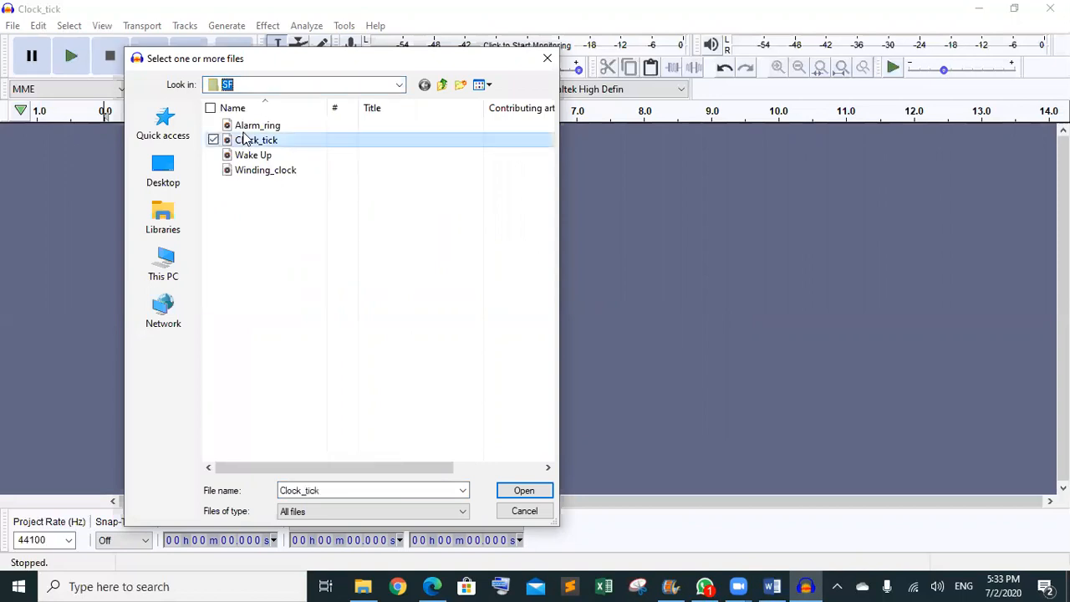
left_click(524, 491)
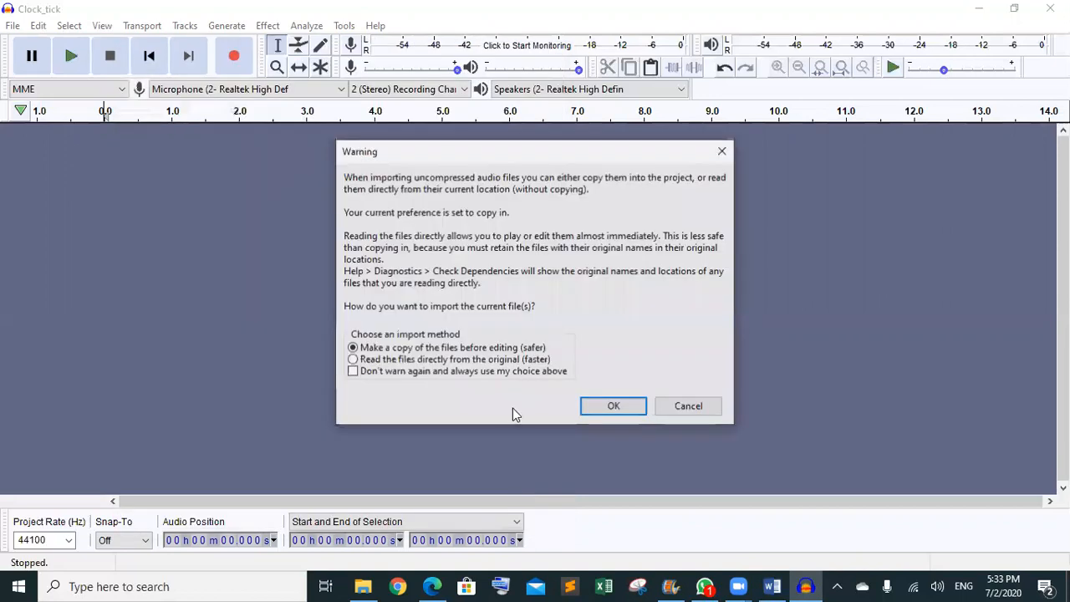
left_click(614, 406)
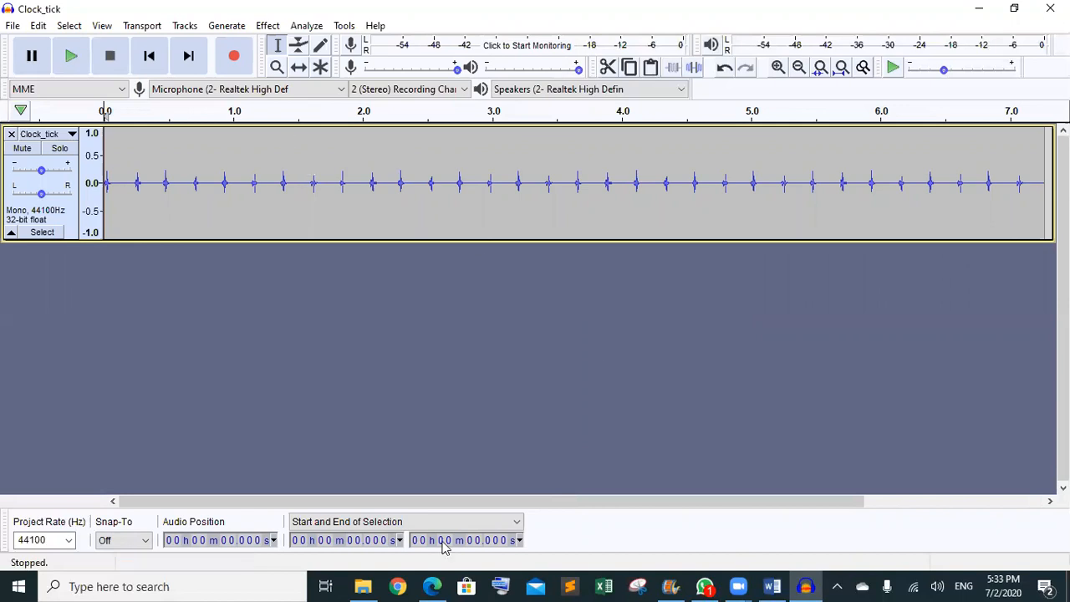
- Read the Trim Audio instructions on page 4 of Task 1.pdf, then return to the Clock_tick project
left_click(432, 585)
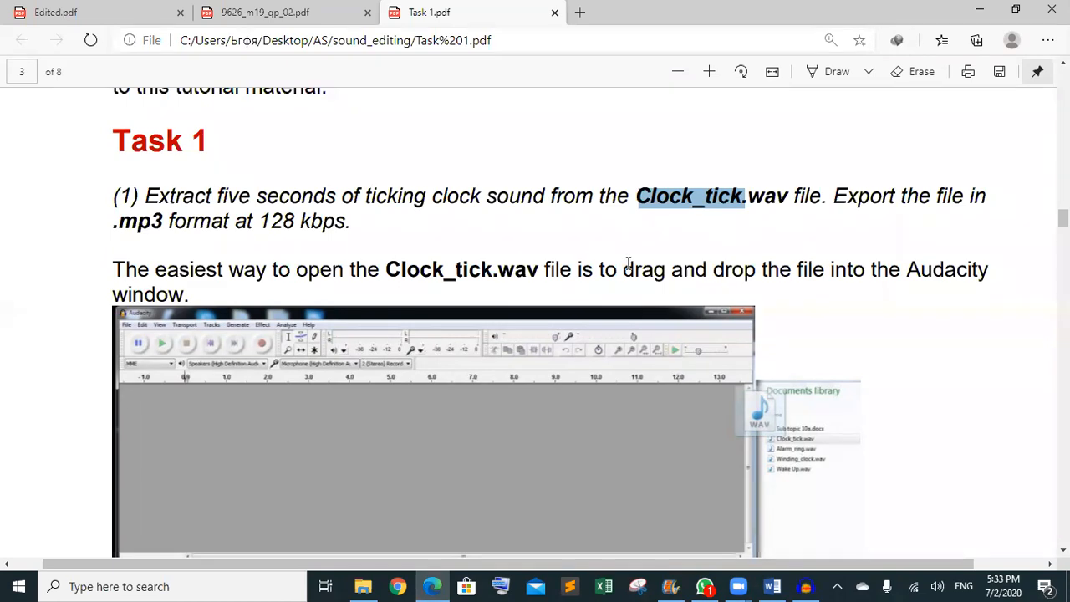
scroll(628, 263, "down", 10)
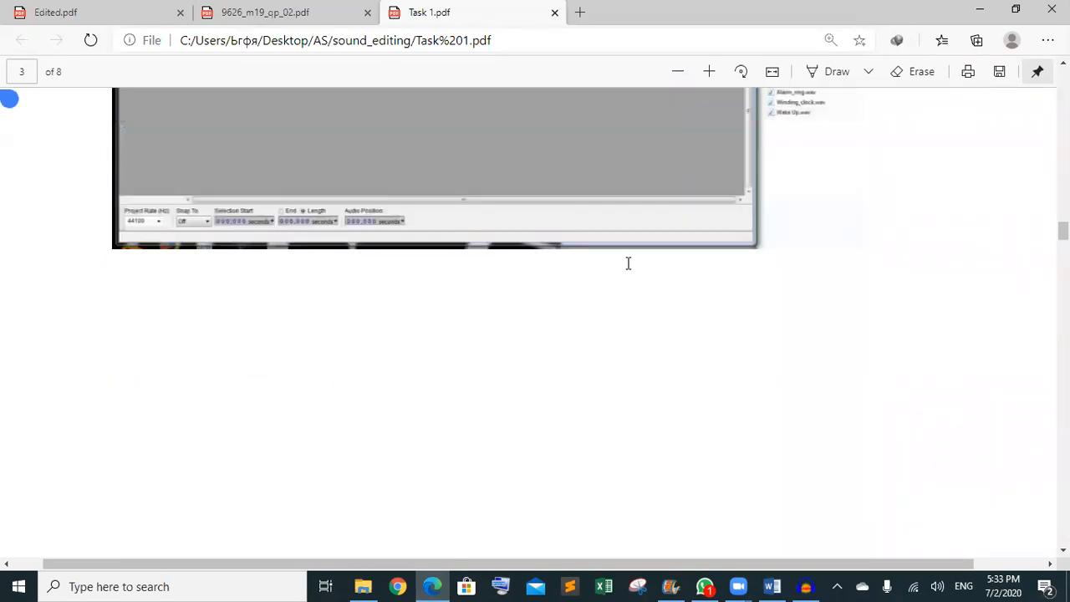
scroll(628, 263, "down", 4)
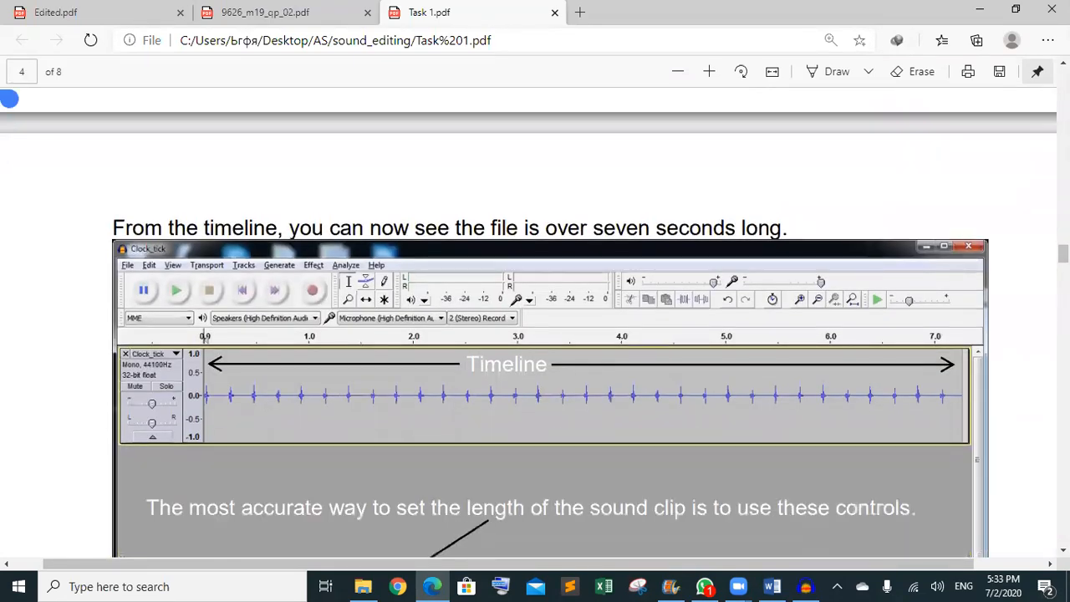
scroll(564, 240, "down", 8)
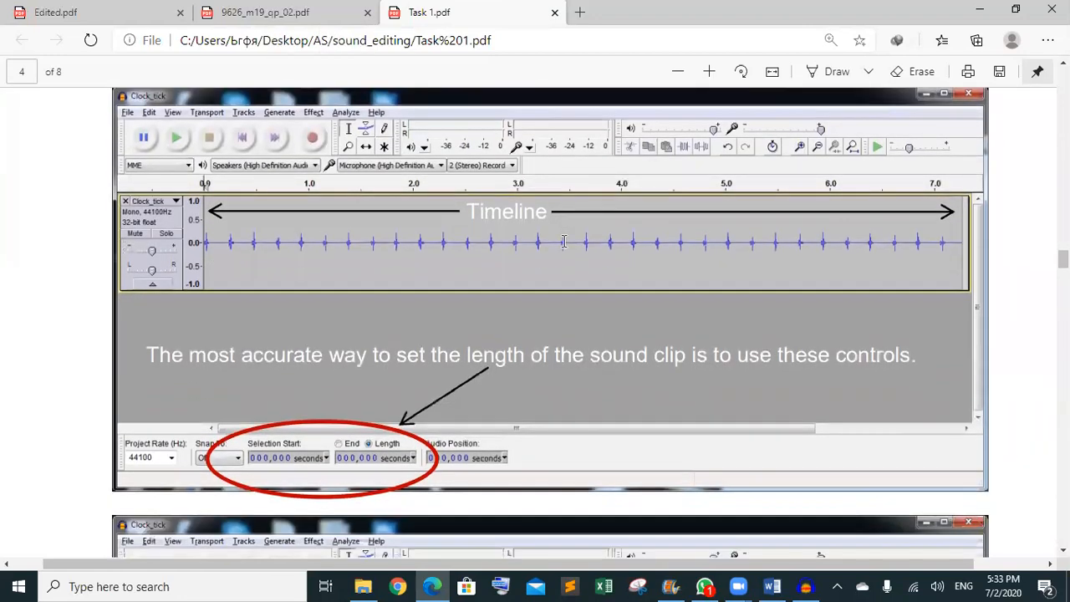
scroll(564, 241, "down", 1)
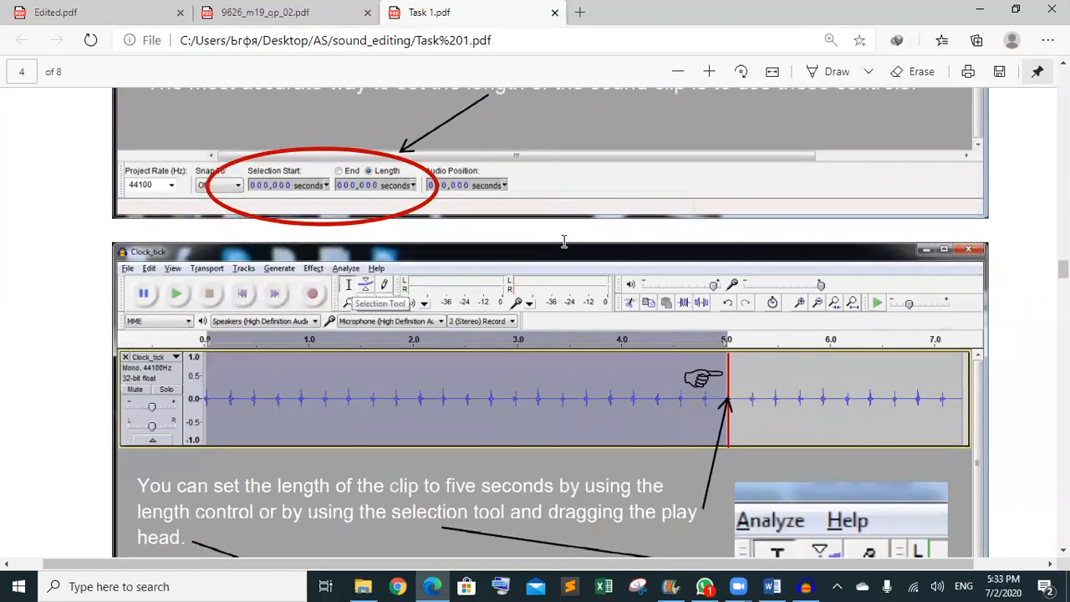
scroll(564, 241, "down", 4)
scroll(564, 241, "up", 1)
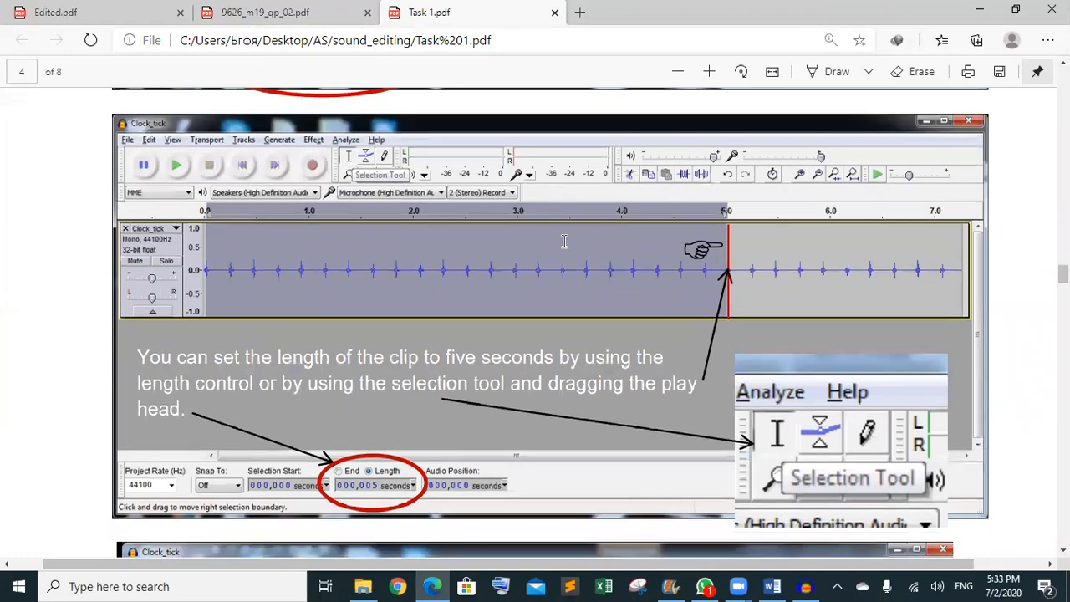
scroll(564, 241, "down", 7)
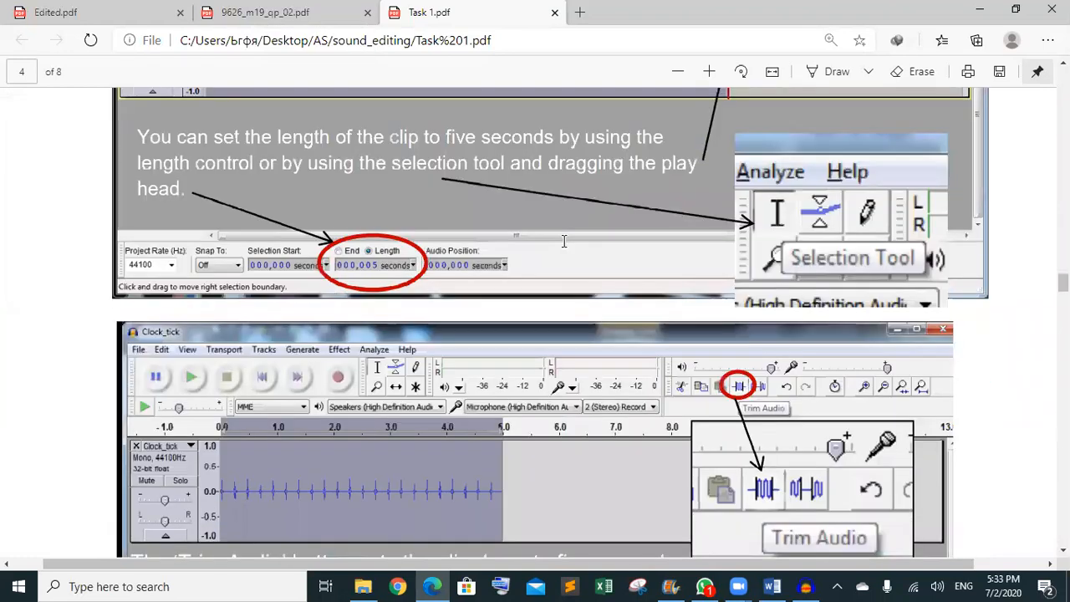
scroll(564, 241, "down", 3)
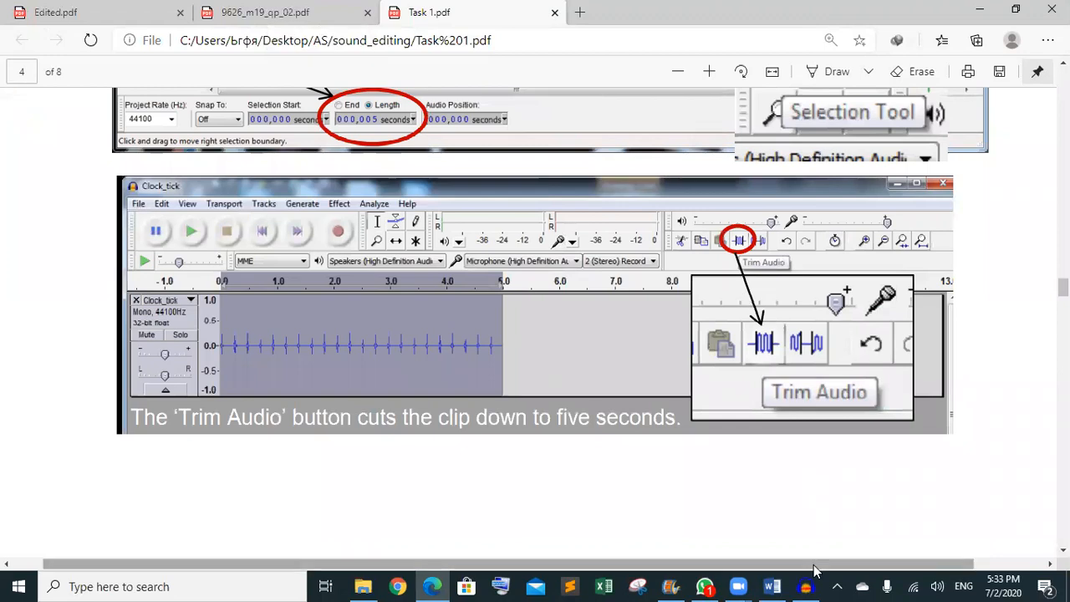
mouse_move(806, 583)
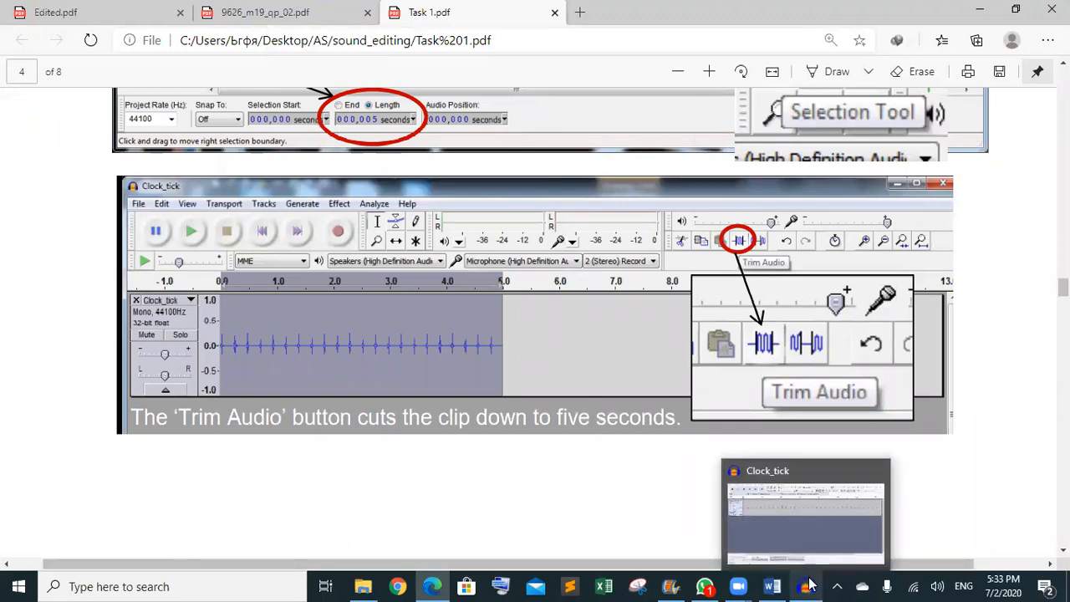
left_click(808, 545)
left_click(672, 389)
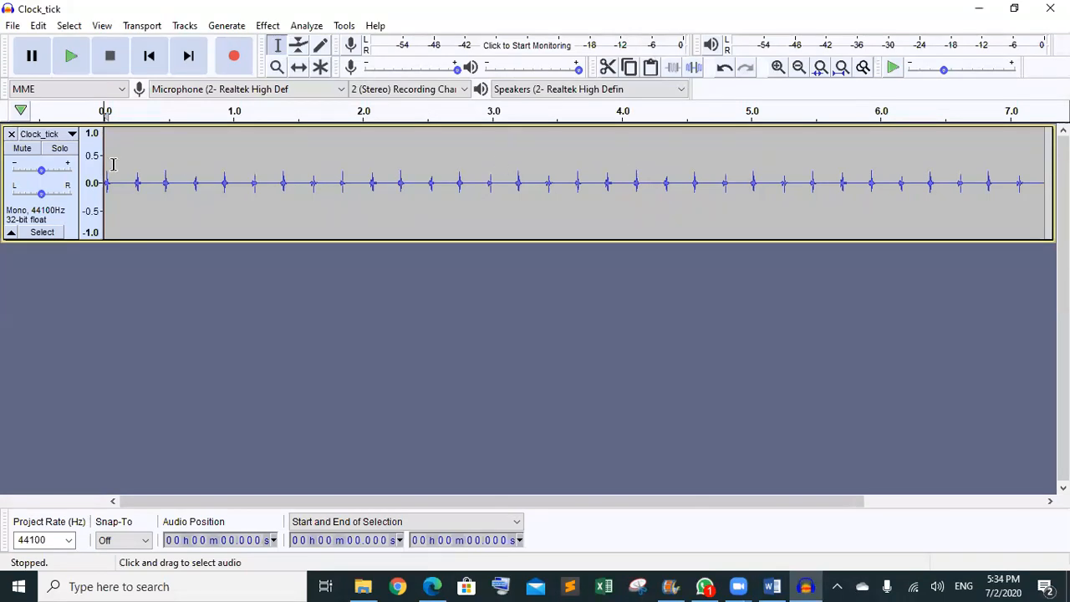
left_click_drag(109, 166, 506, 167)
left_click_drag(112, 189, 104, 192)
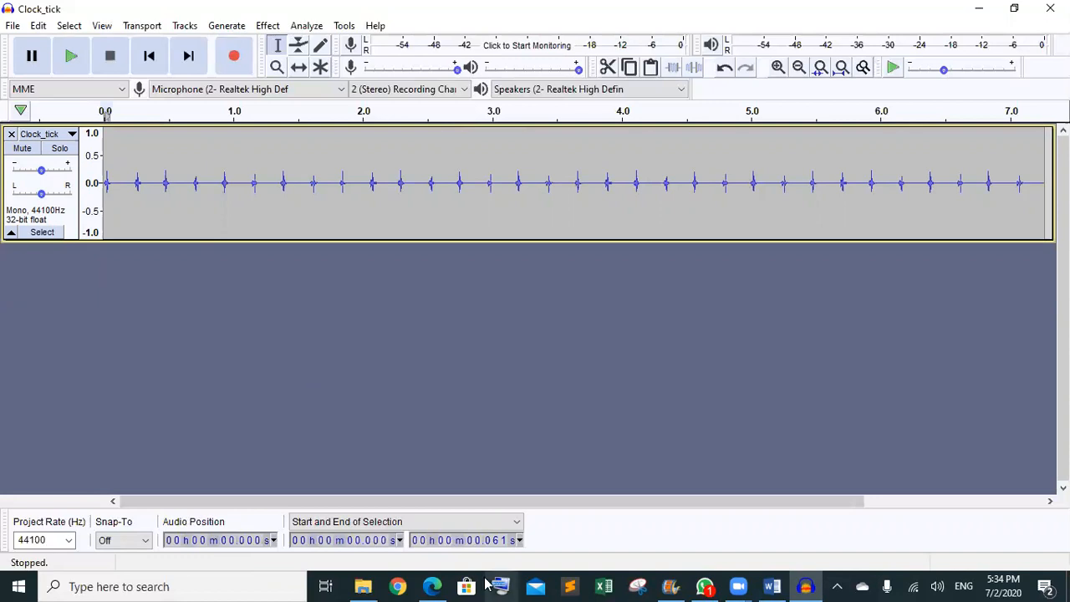
left_click(438, 584)
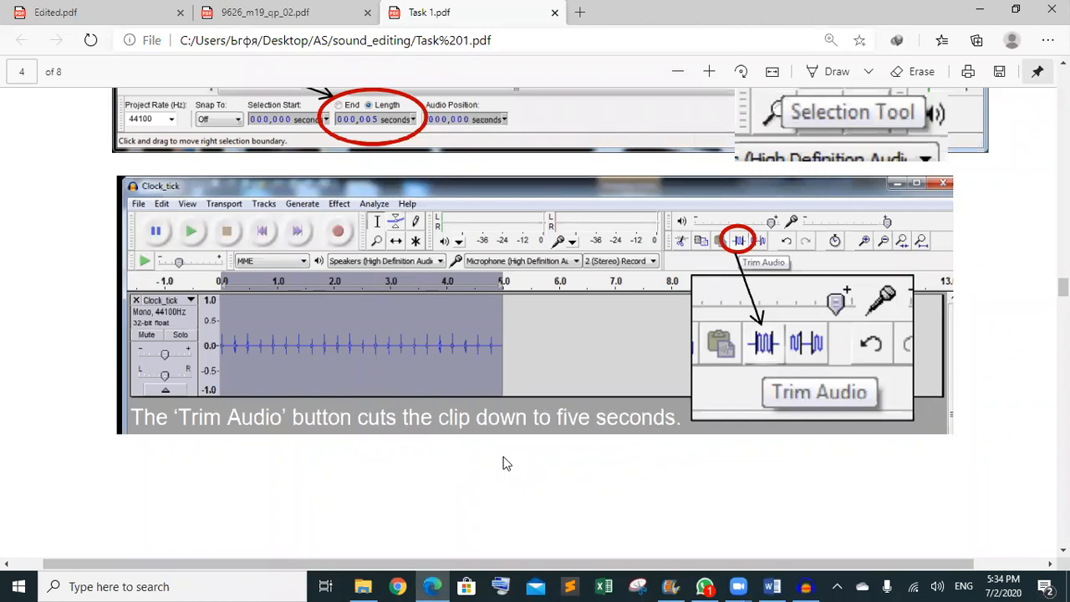
- Reread the guide's instructions on setting the clip to five seconds
scroll(503, 457, "up", 5)
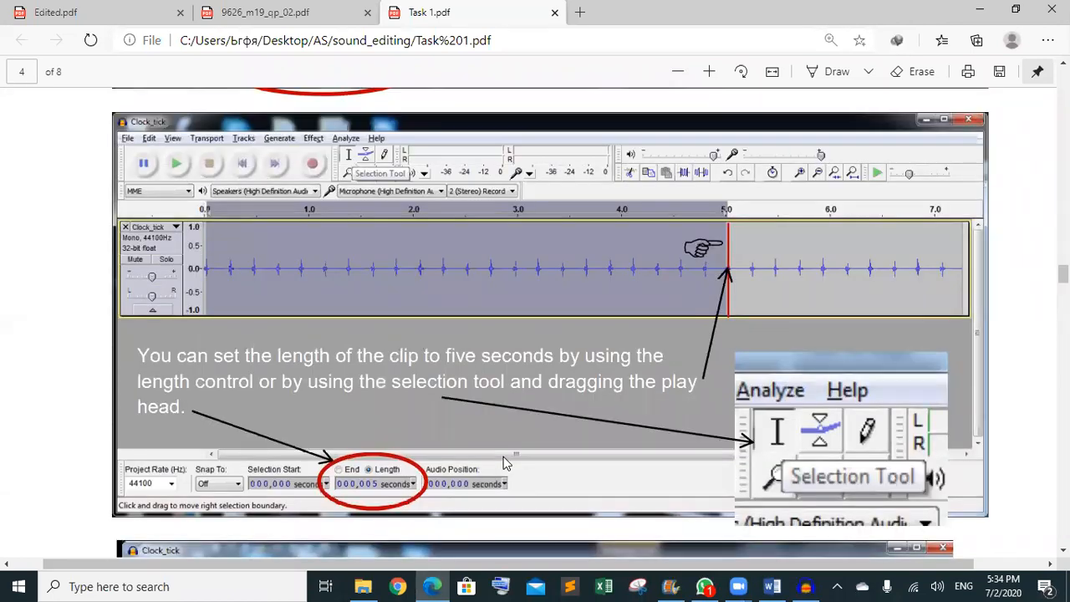
scroll(503, 456, "down", 2)
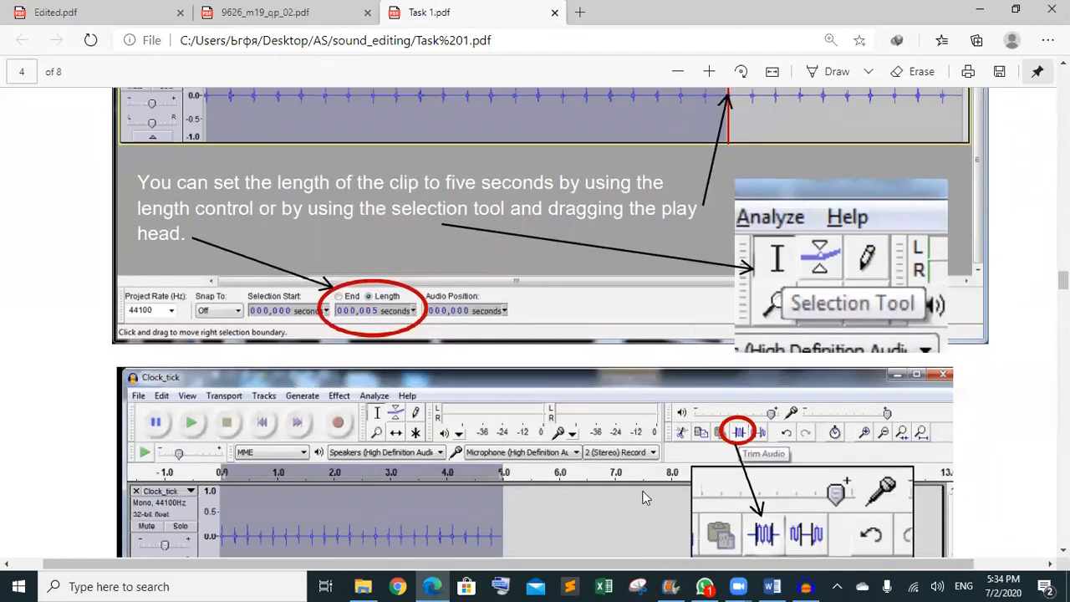
- Dismiss the welcome message and select Clock_tick from 00.000 s to 05.000 s
mouse_move(804, 585)
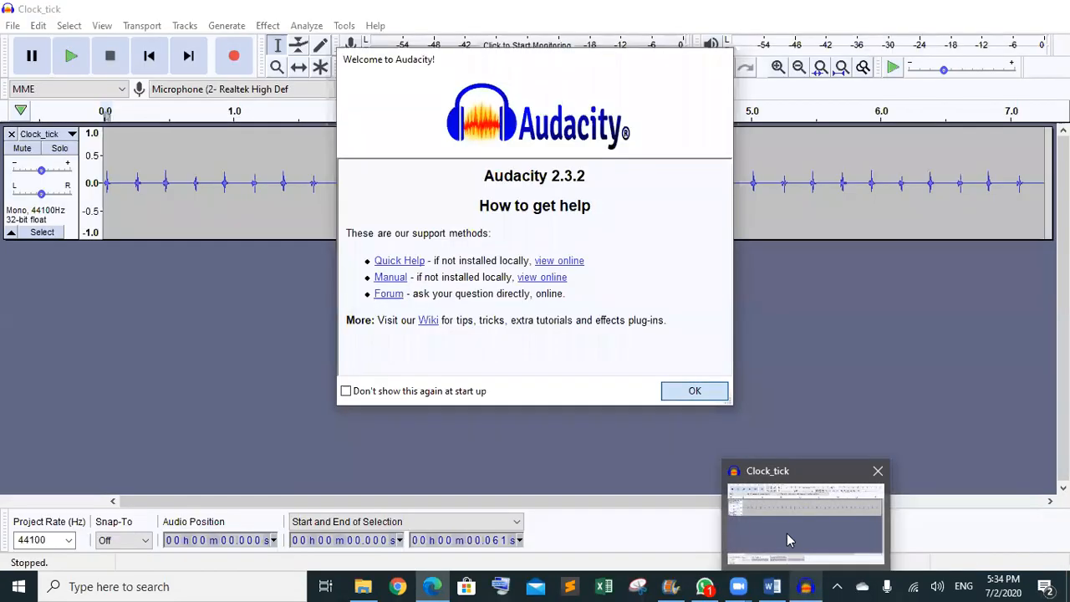
left_click(786, 533)
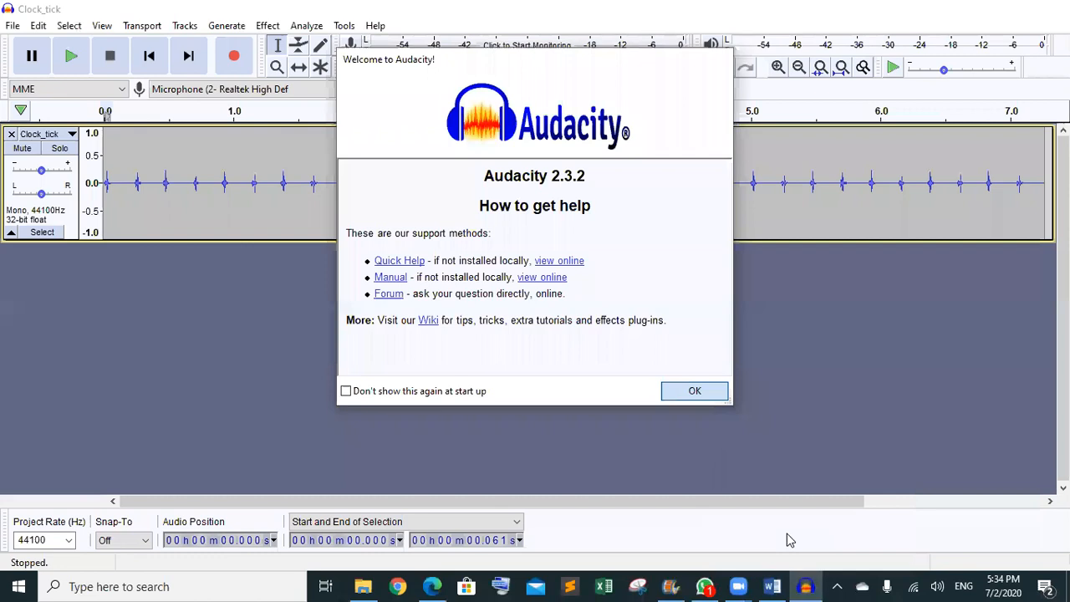
left_click(687, 390)
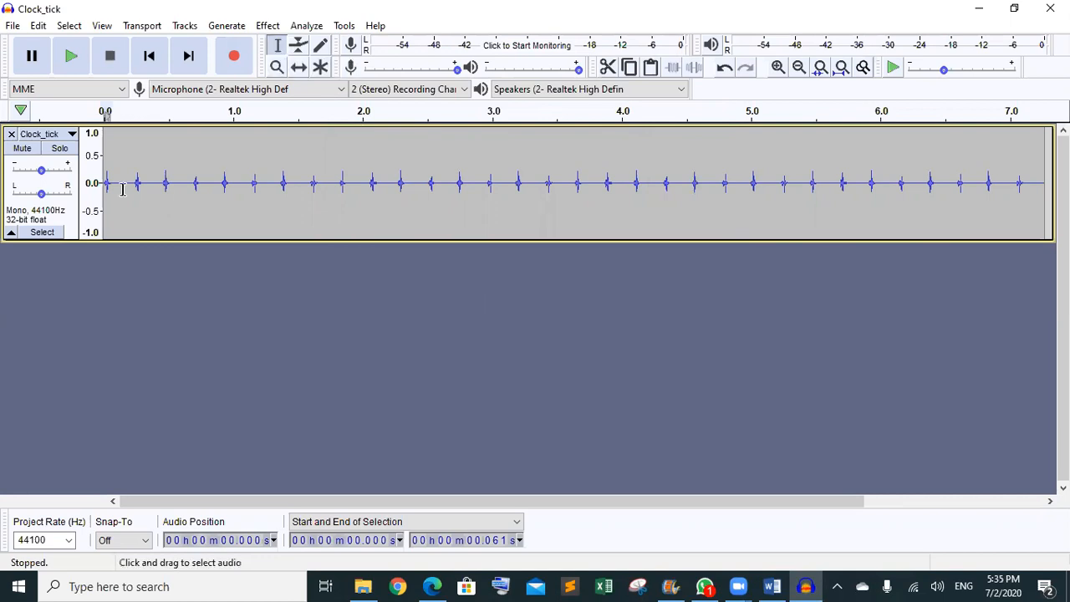
left_click_drag(104, 188, 752, 188)
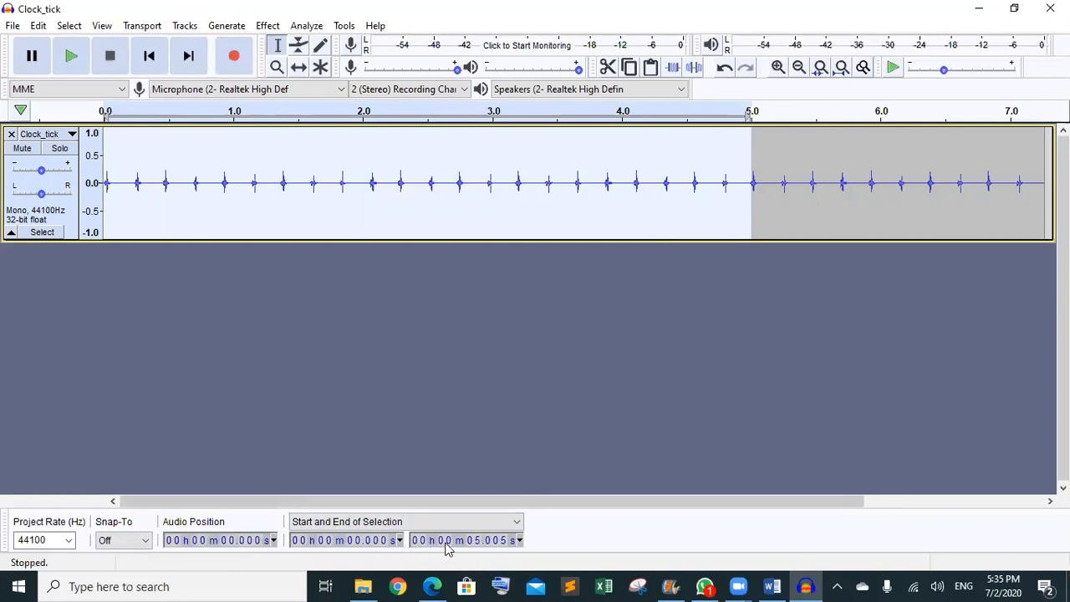
left_click(502, 541)
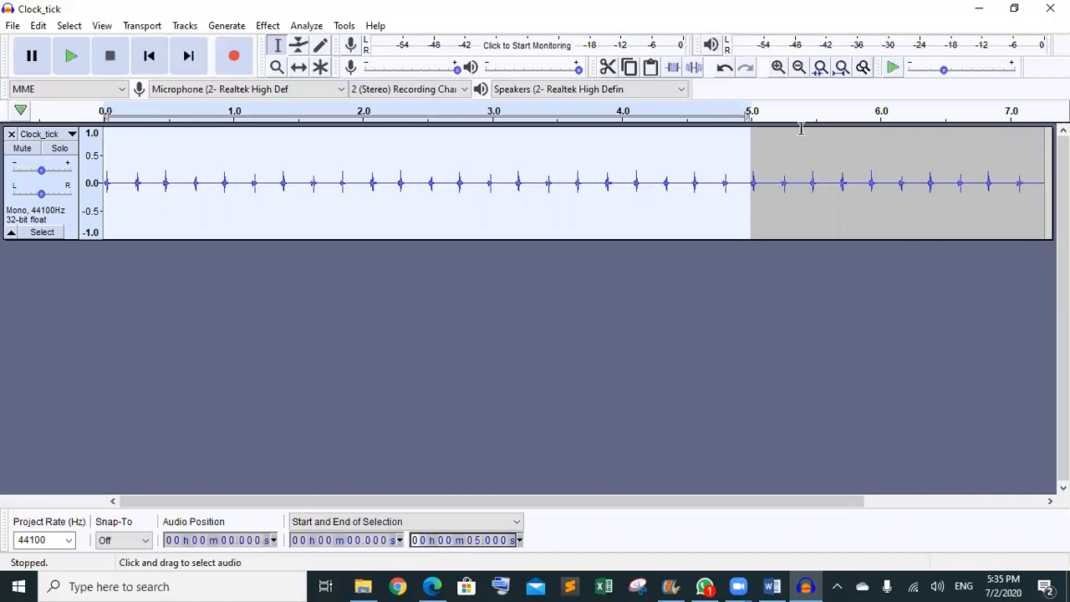
left_click(605, 334)
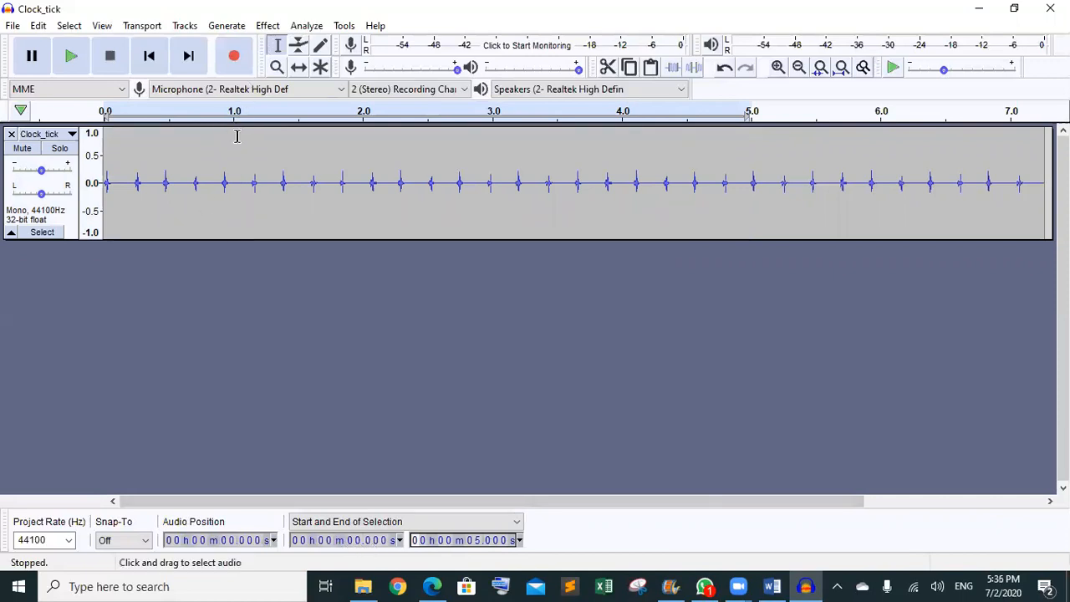
- Select Clock_tick from 01.000 s to 06.000 s by dragging and editing the Start and End fields
left_click_drag(235, 136, 881, 132)
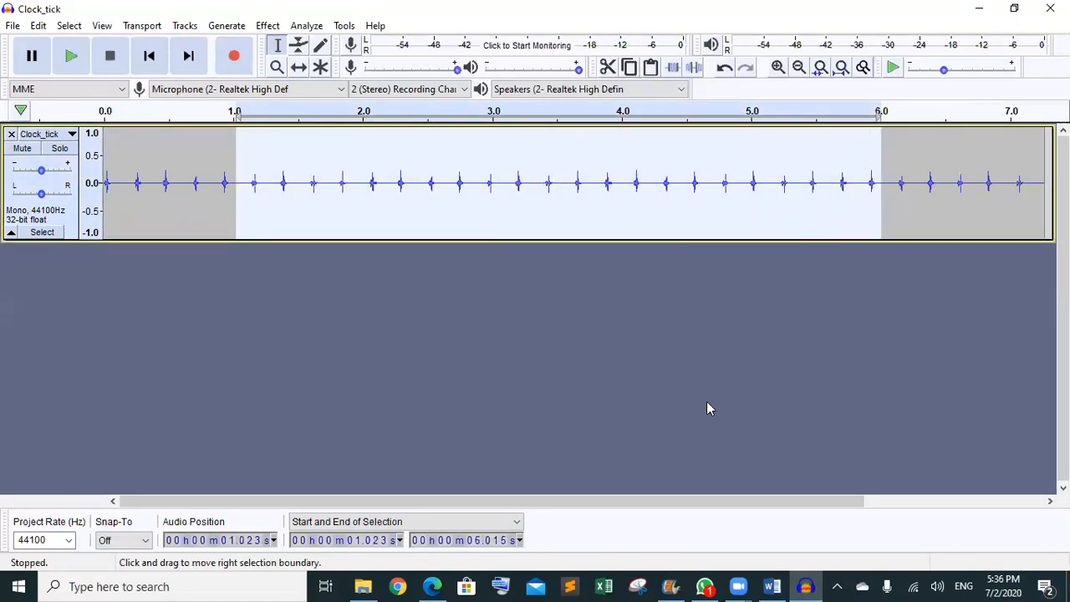
left_click(375, 543)
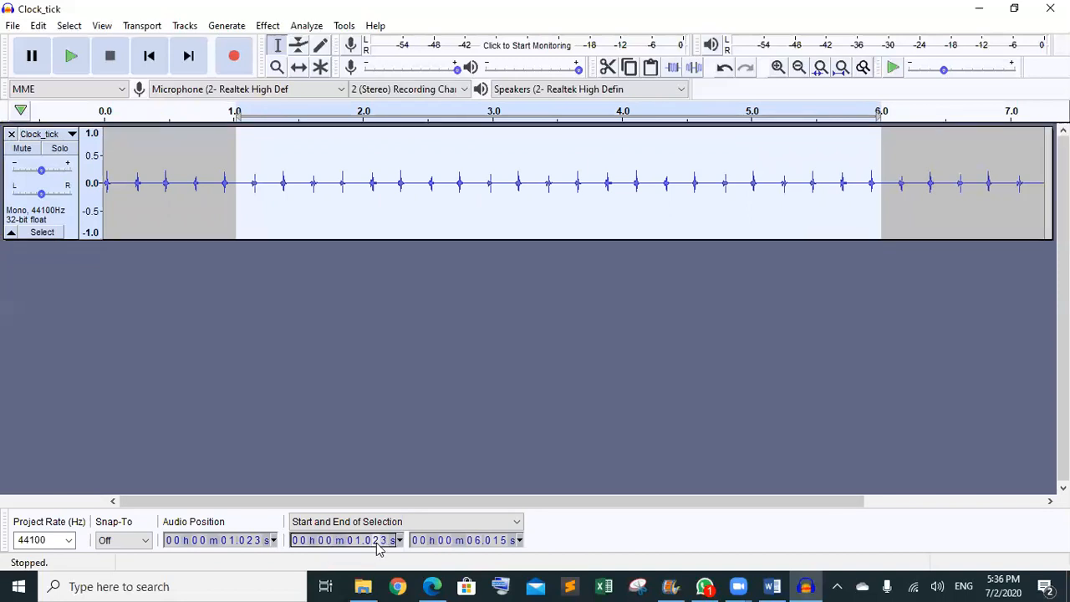
type("00")
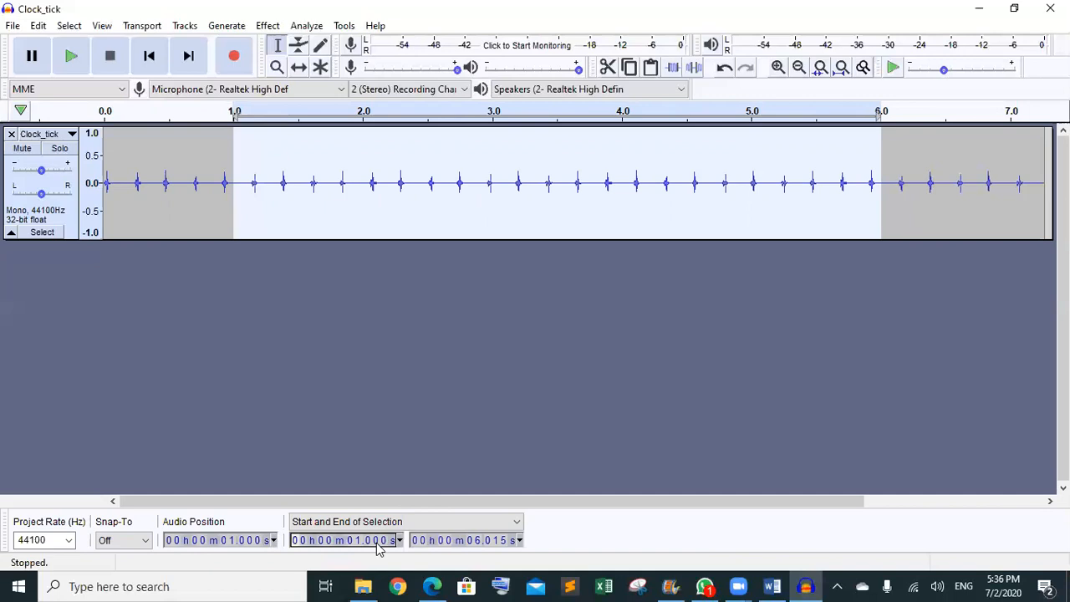
left_click(498, 545)
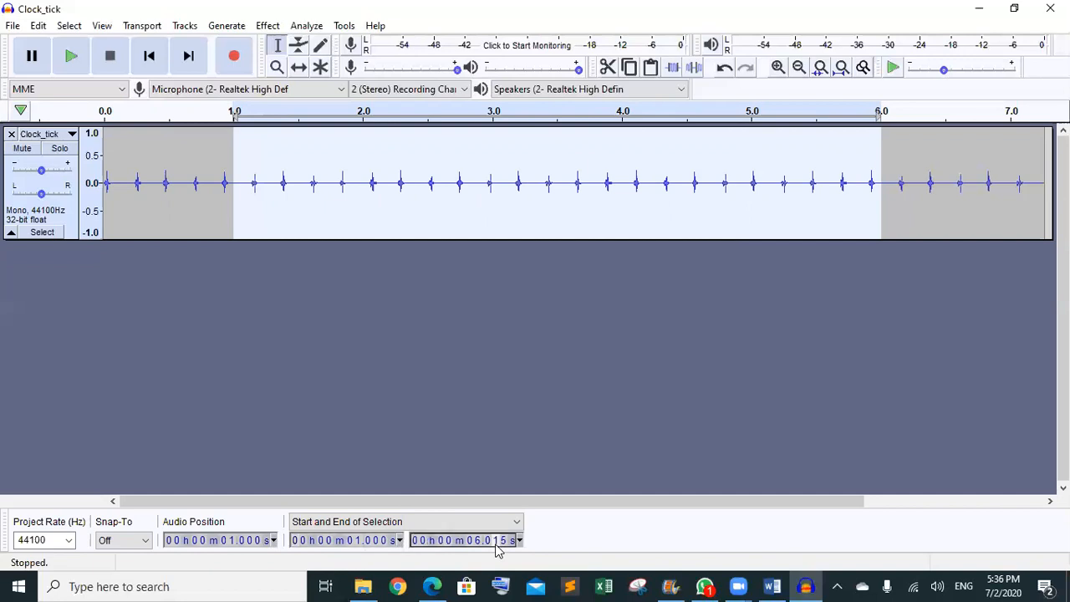
type("00")
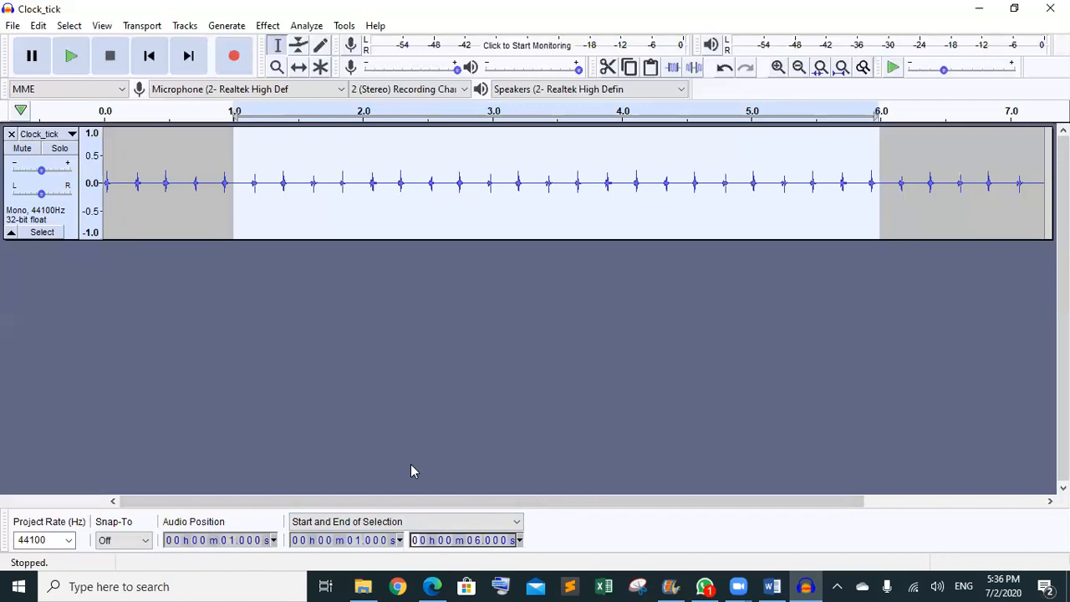
- Replace the 1-6 s selection with Start 00.000 s and End 05.000 s
left_click(466, 392)
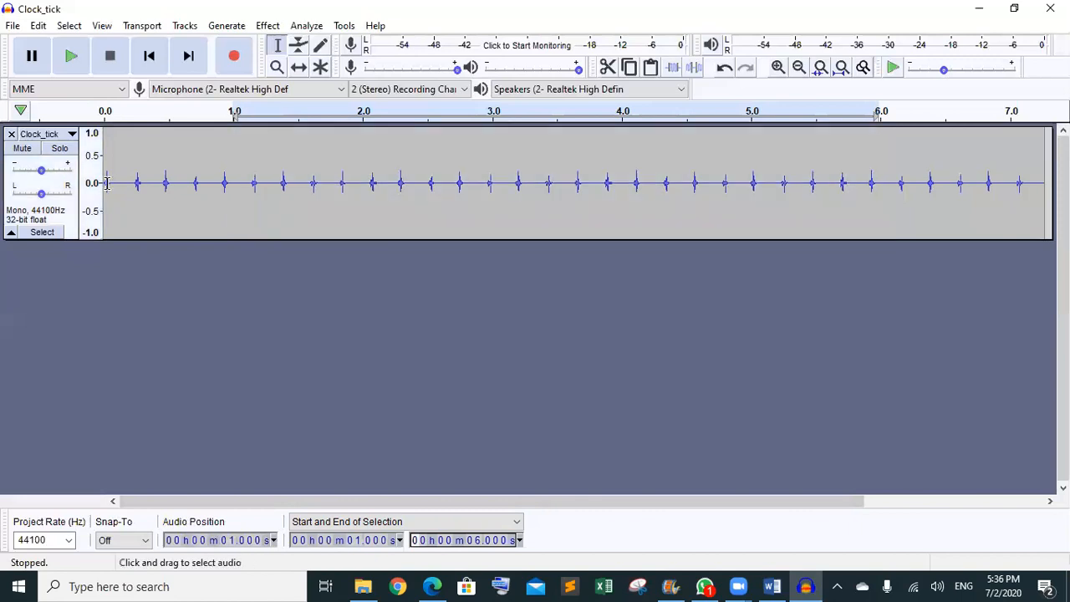
left_click_drag(107, 183, 754, 159)
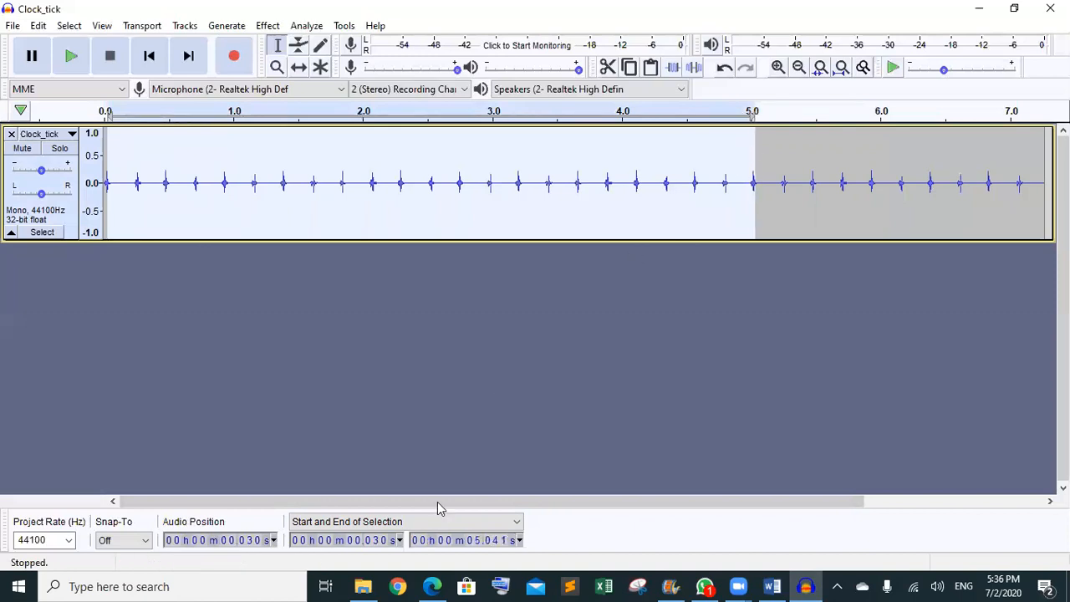
left_click(379, 541)
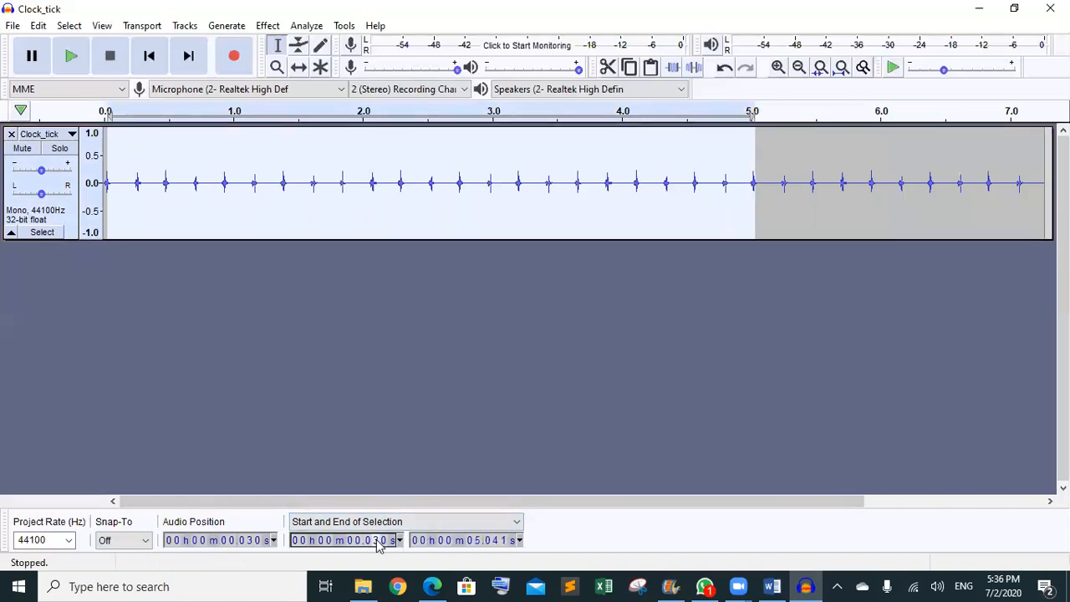
type("0")
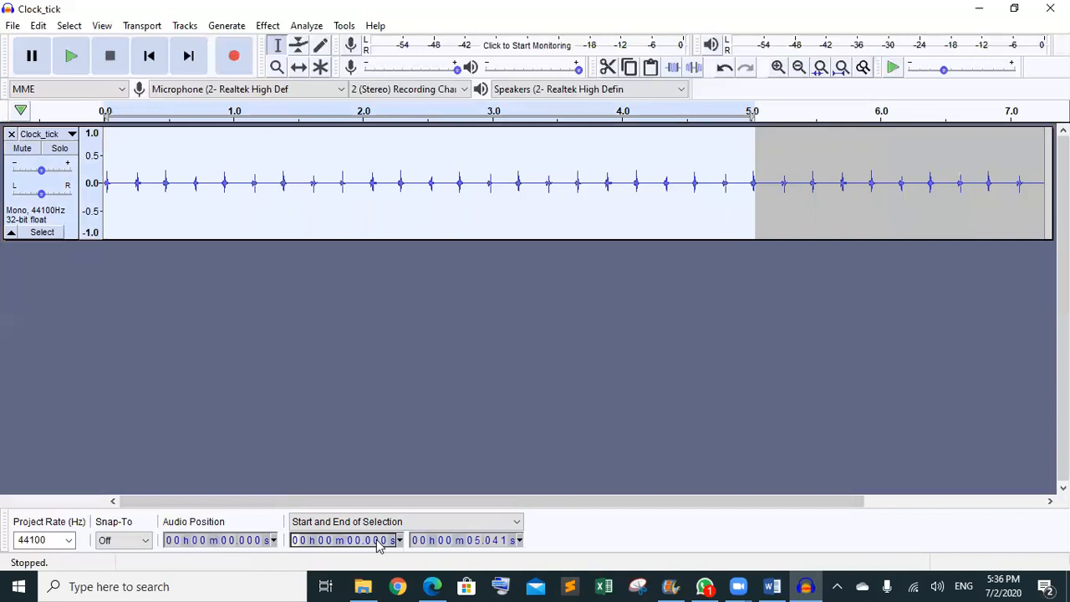
left_click(497, 543)
type("00")
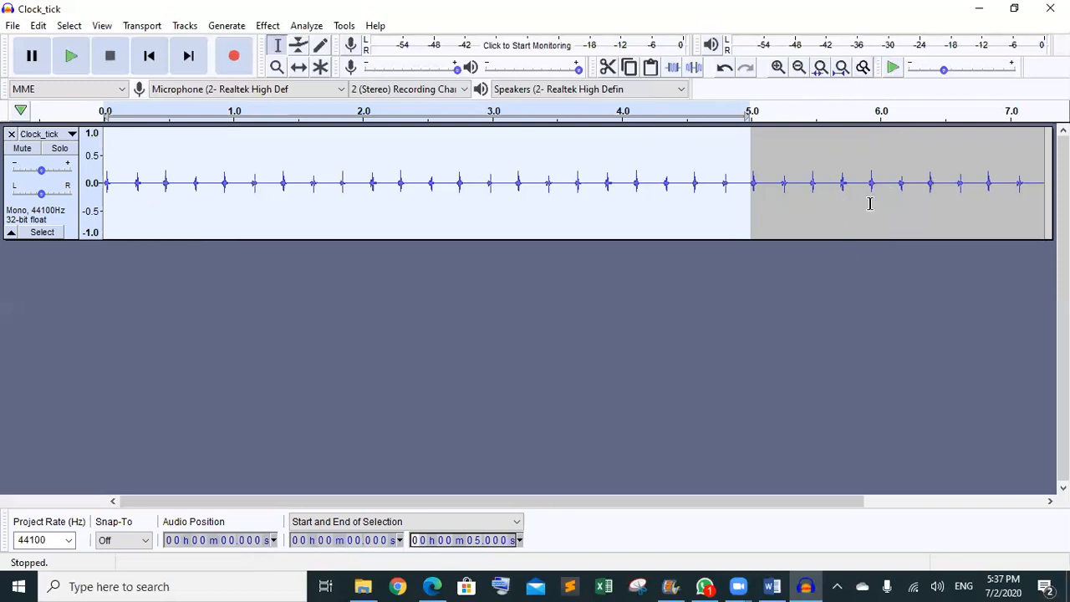
- Trim Clock_tick to its first 5.0 s after trying and undoing Trim and Silence Audio, then deselect
left_click(677, 67)
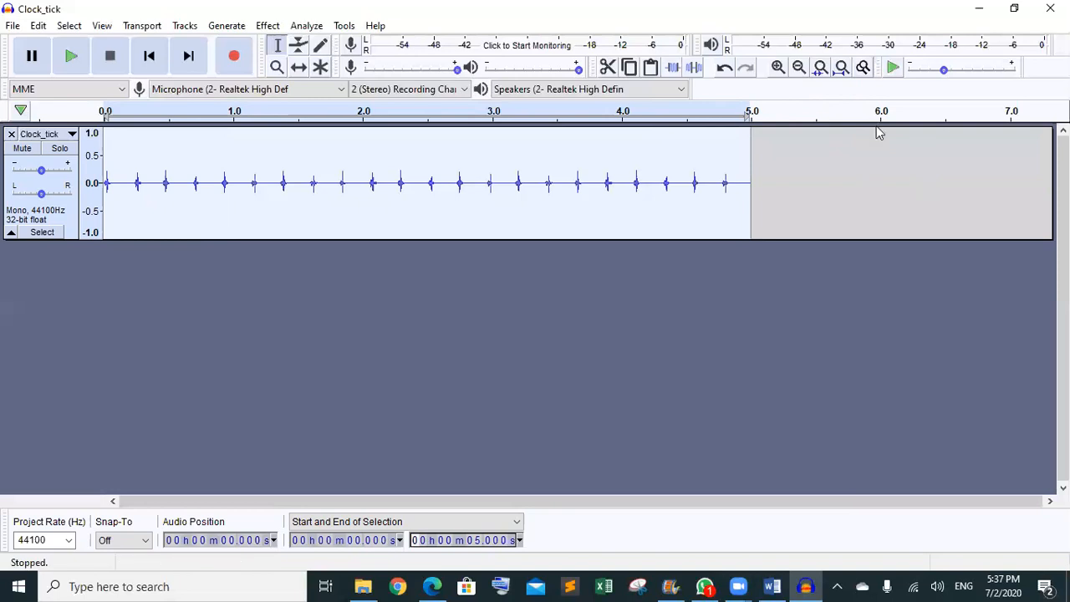
key("ctrl+z")
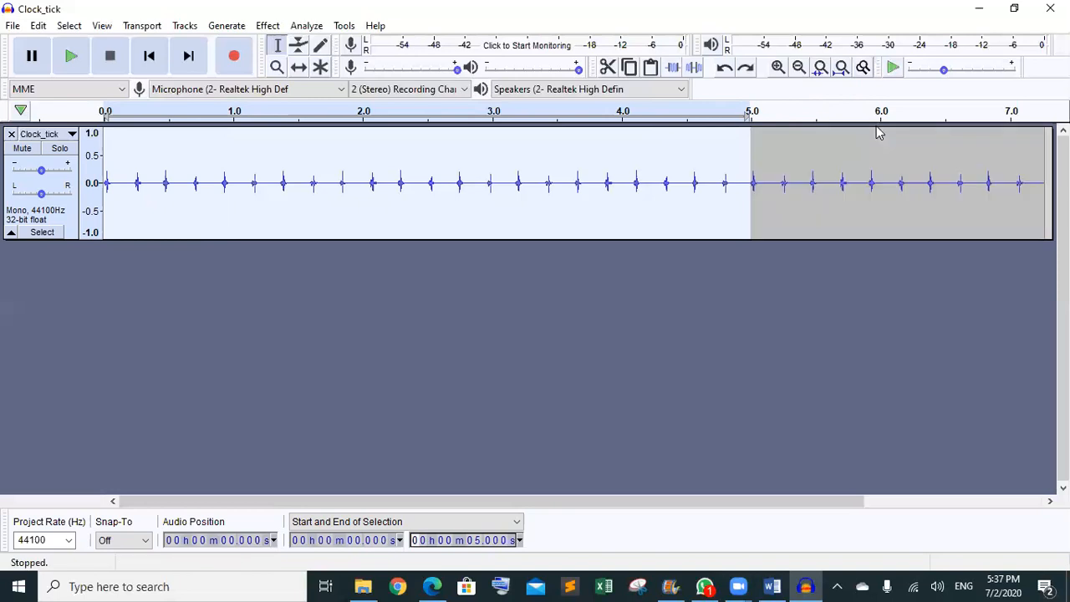
left_click(695, 68)
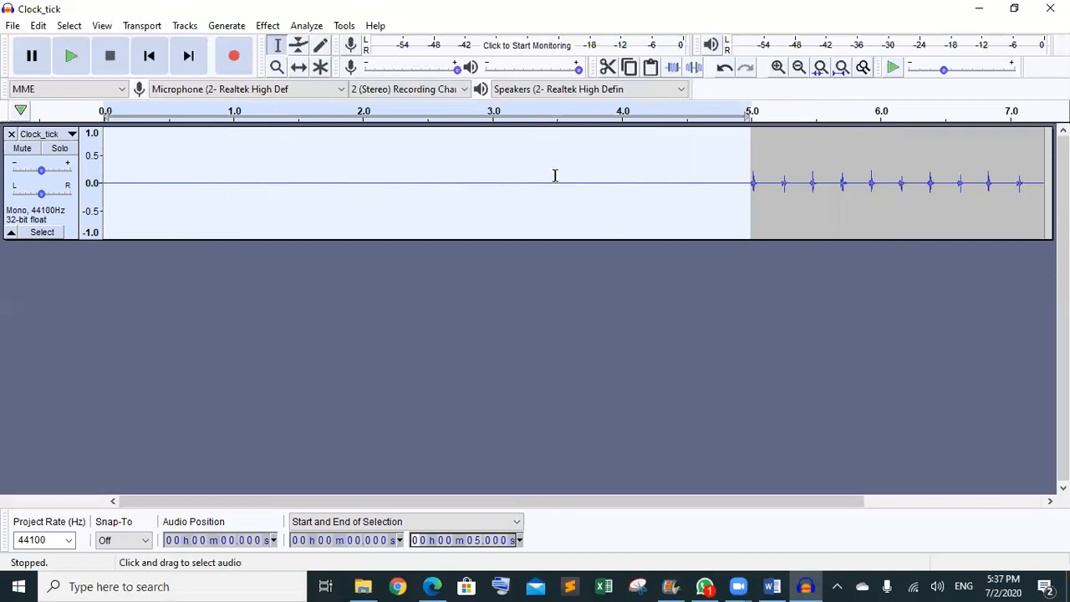
key("ctrl+z")
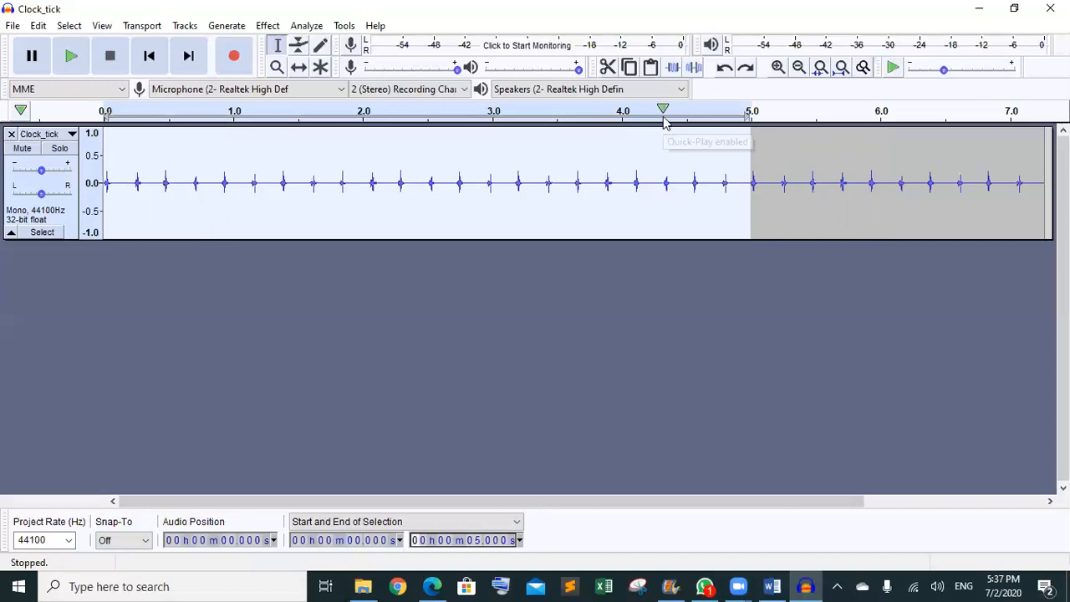
left_click(674, 69)
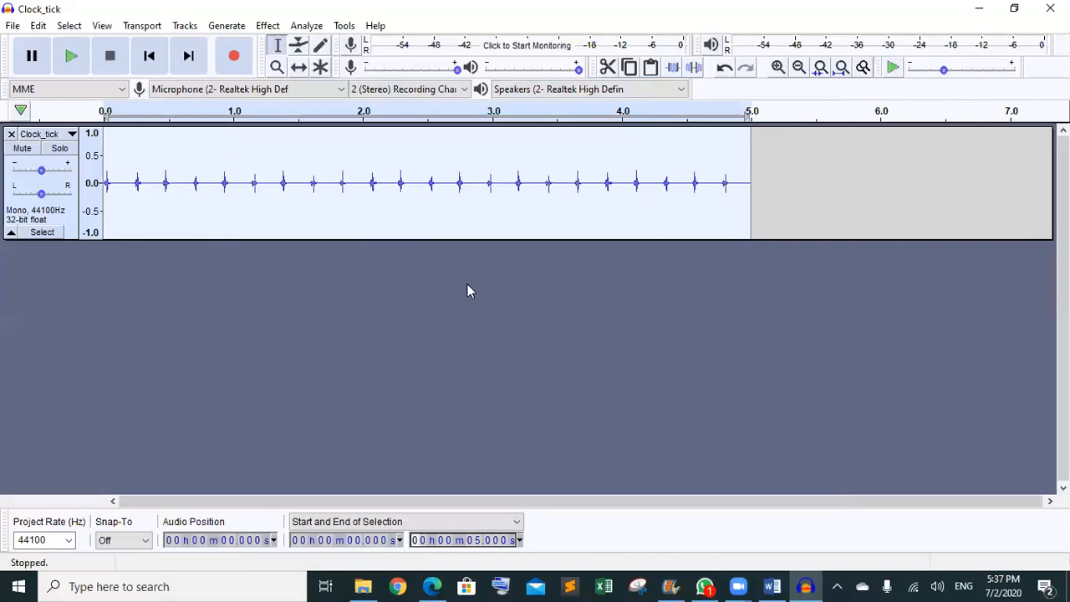
left_click(392, 284)
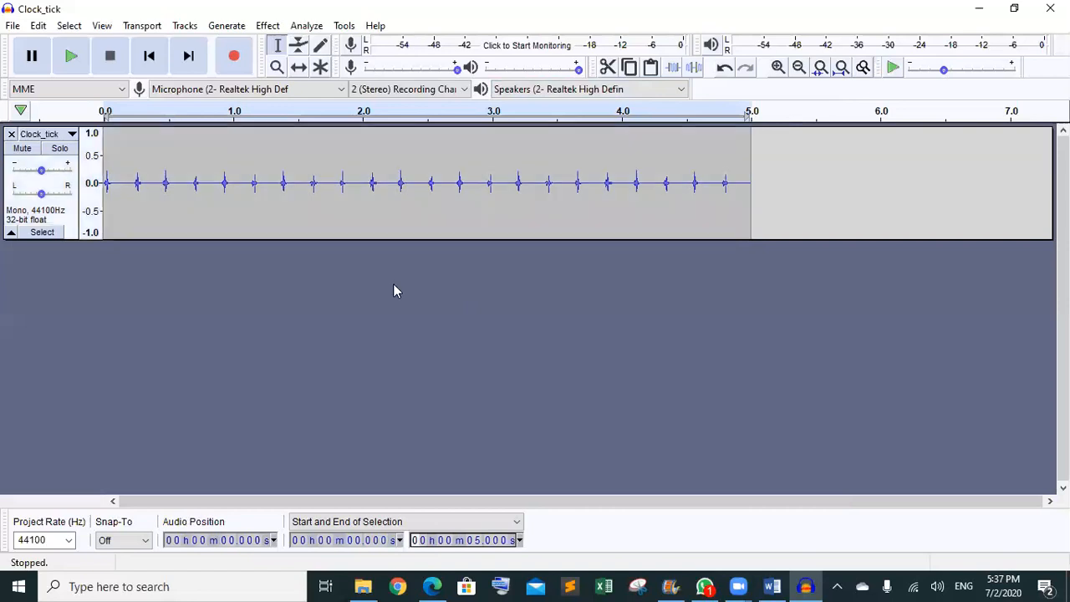
- Scroll the Task 1 guide PDF from page 4 to page 8, past the timer1.mp3 export instruction
left_click(432, 586)
scroll(458, 341, "down", 10)
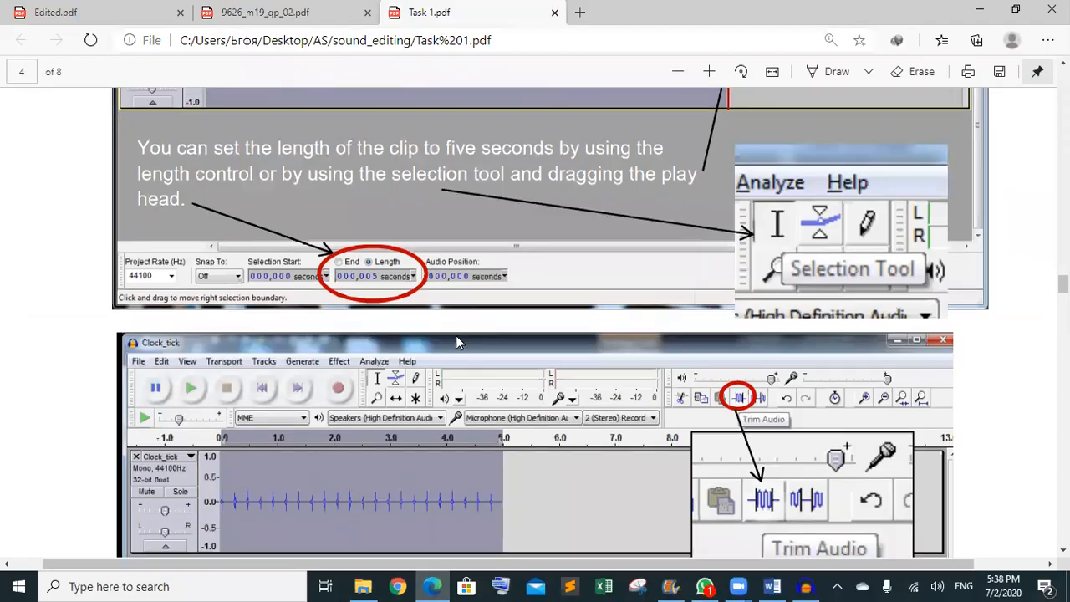
scroll(458, 341, "down", 1)
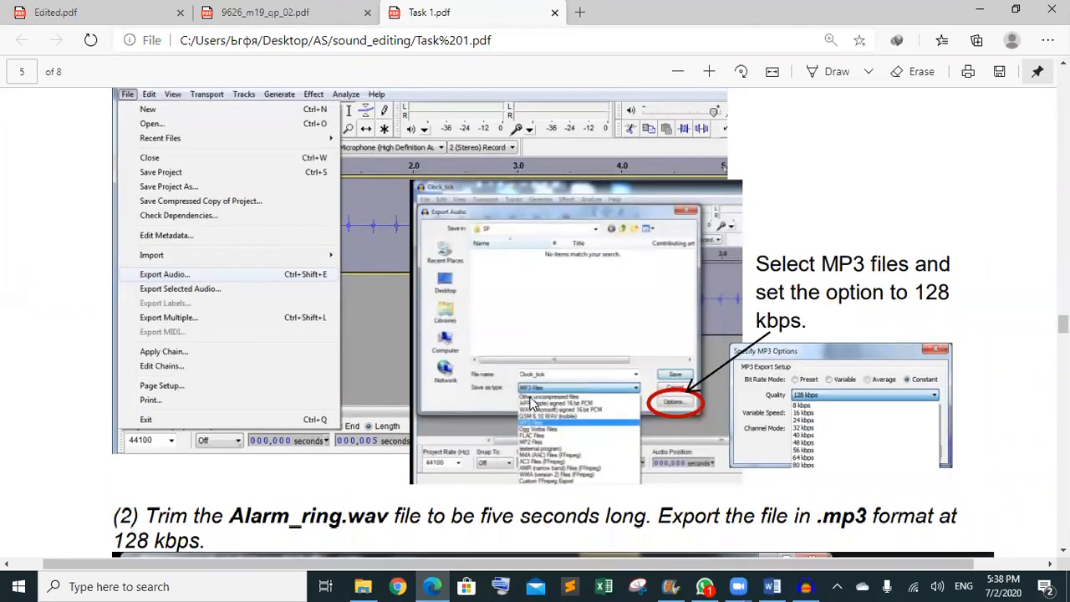
scroll(529, 401, "down", 5)
scroll(529, 396, "up", 1)
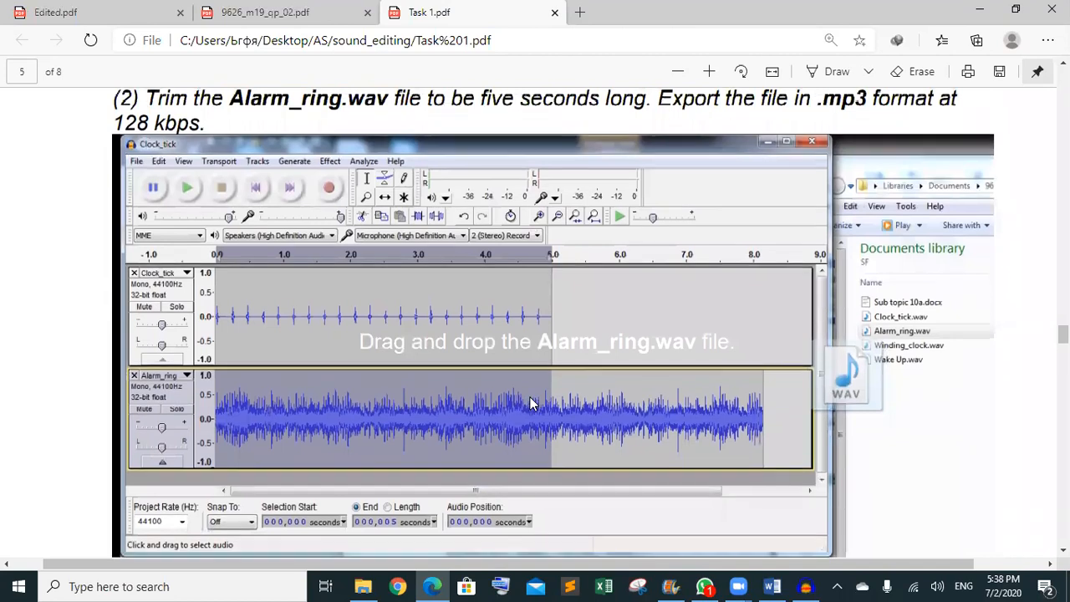
scroll(529, 396, "down", 1)
scroll(529, 397, "up", 1)
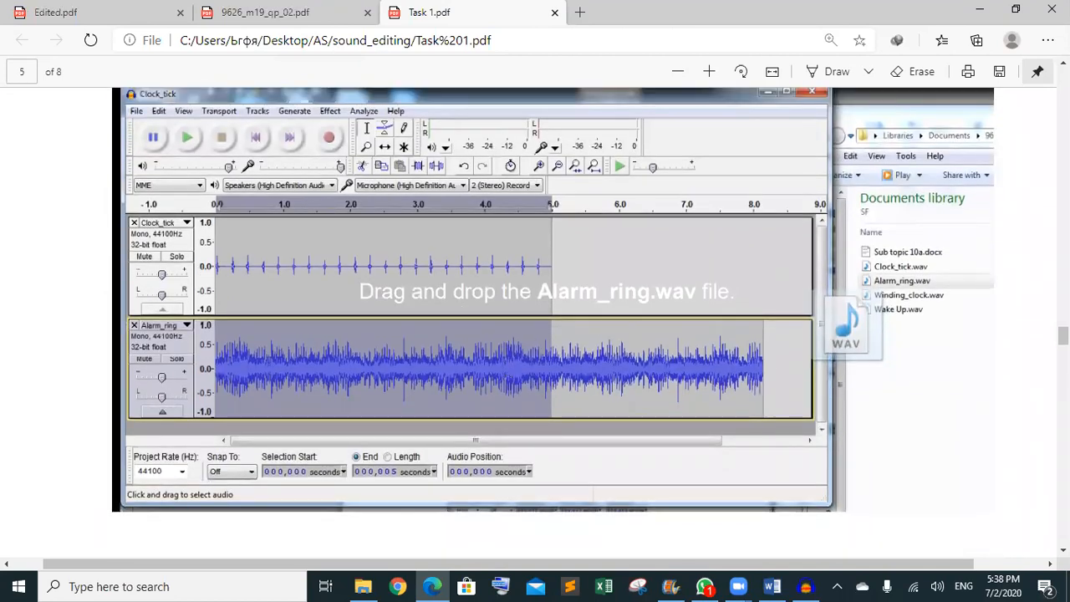
scroll(504, 369, "down", 7)
scroll(518, 349, "down", 5)
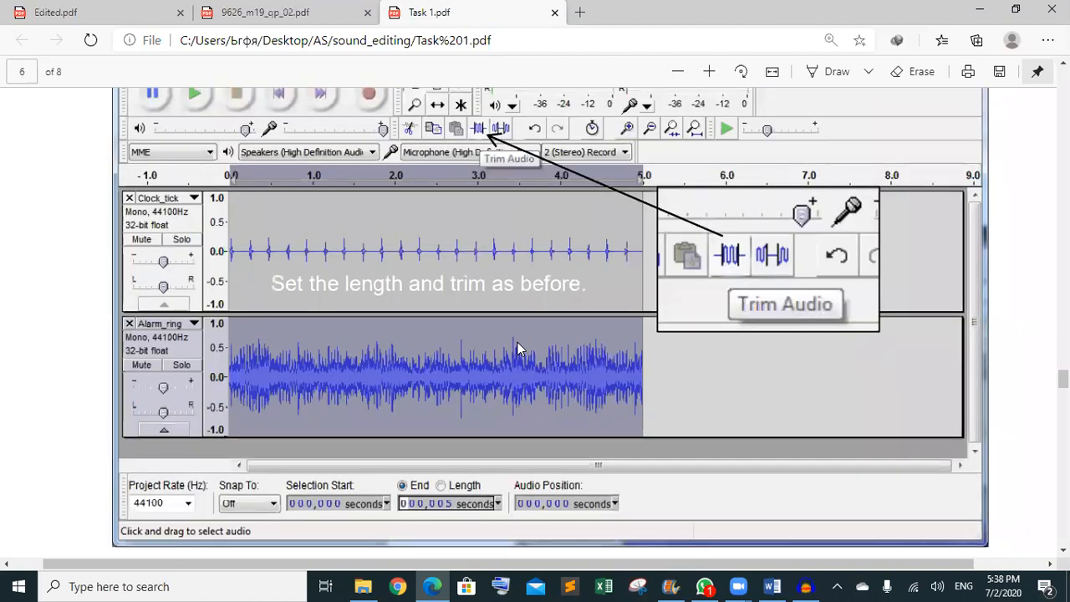
scroll(517, 349, "down", 6)
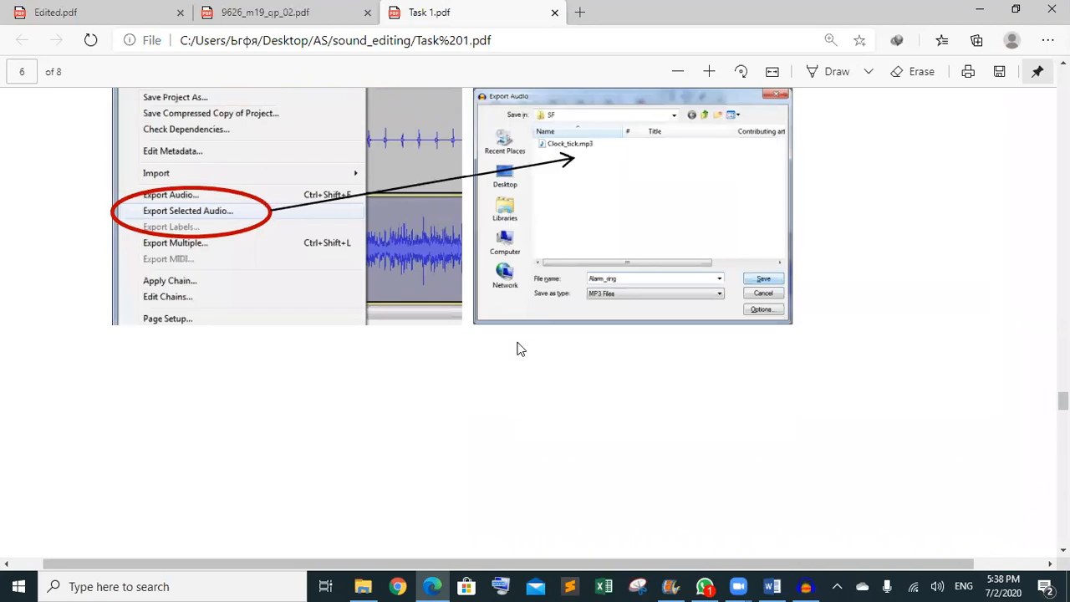
scroll(516, 349, "down", 8)
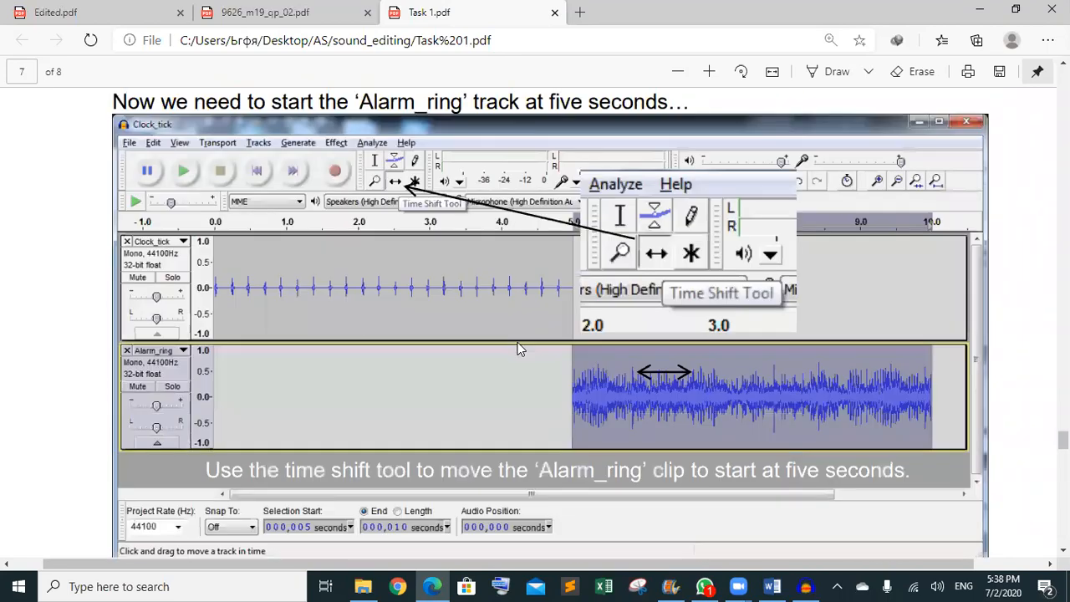
scroll(517, 350, "down", 3)
scroll(517, 350, "up", 1)
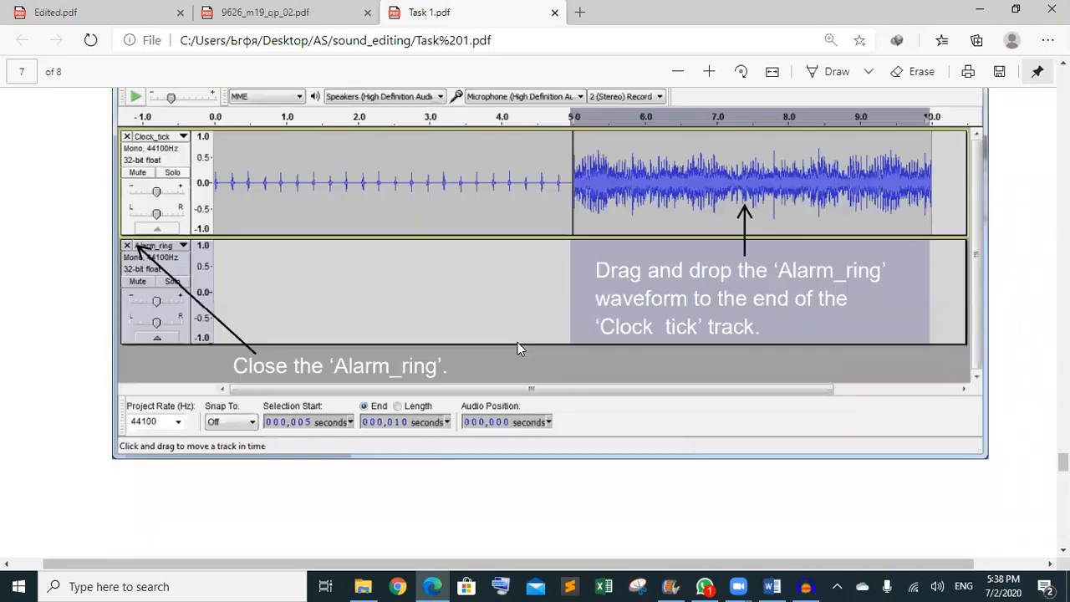
scroll(518, 349, "down", 4)
scroll(517, 349, "down", 7)
scroll(518, 349, "up", 3)
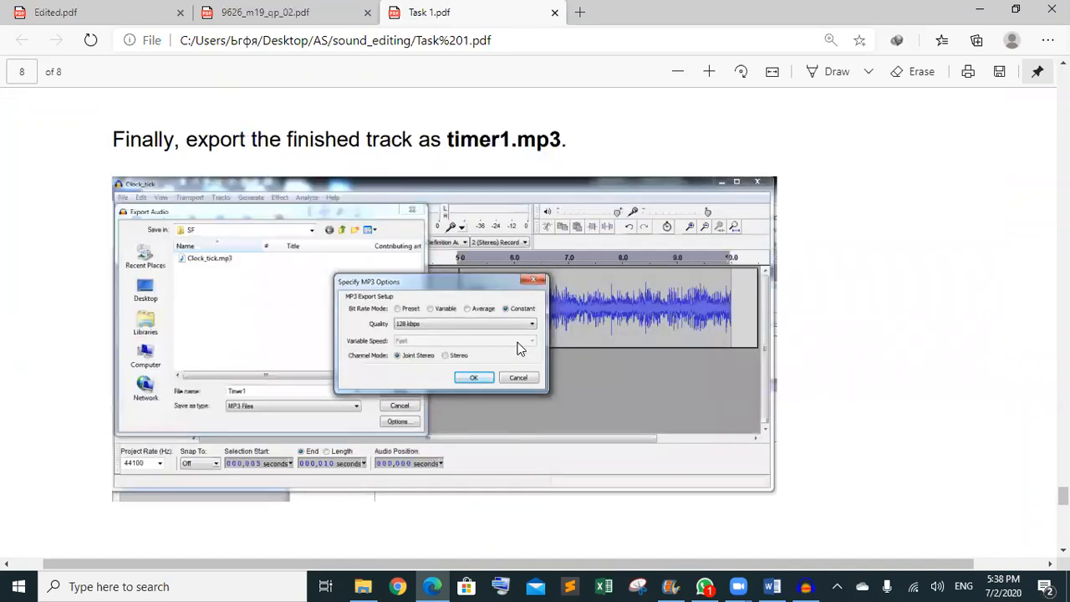
scroll(517, 349, "down", 3)
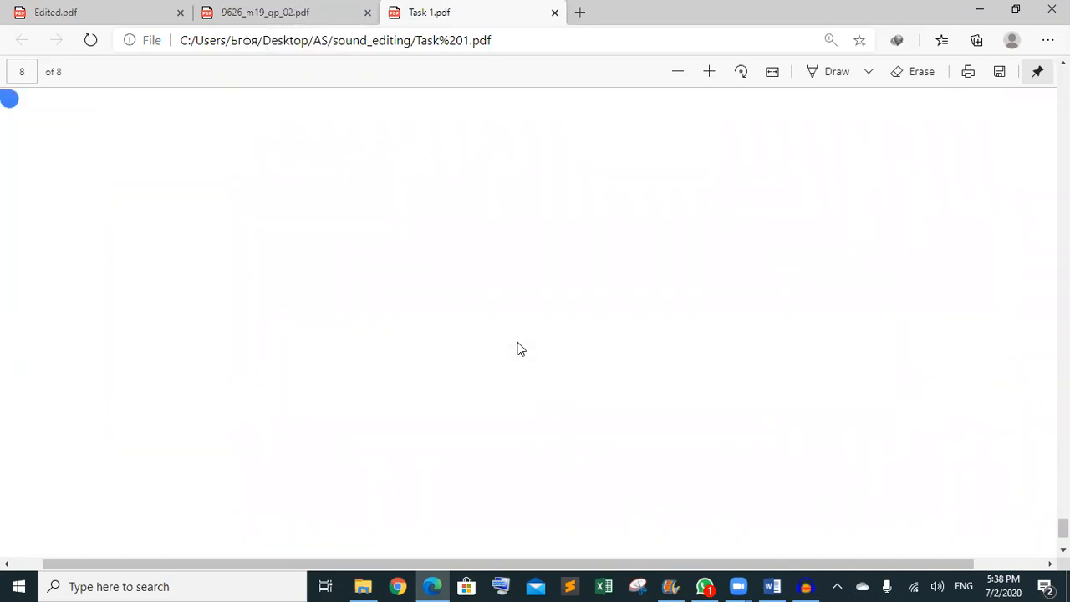
scroll(518, 349, "down", 1)
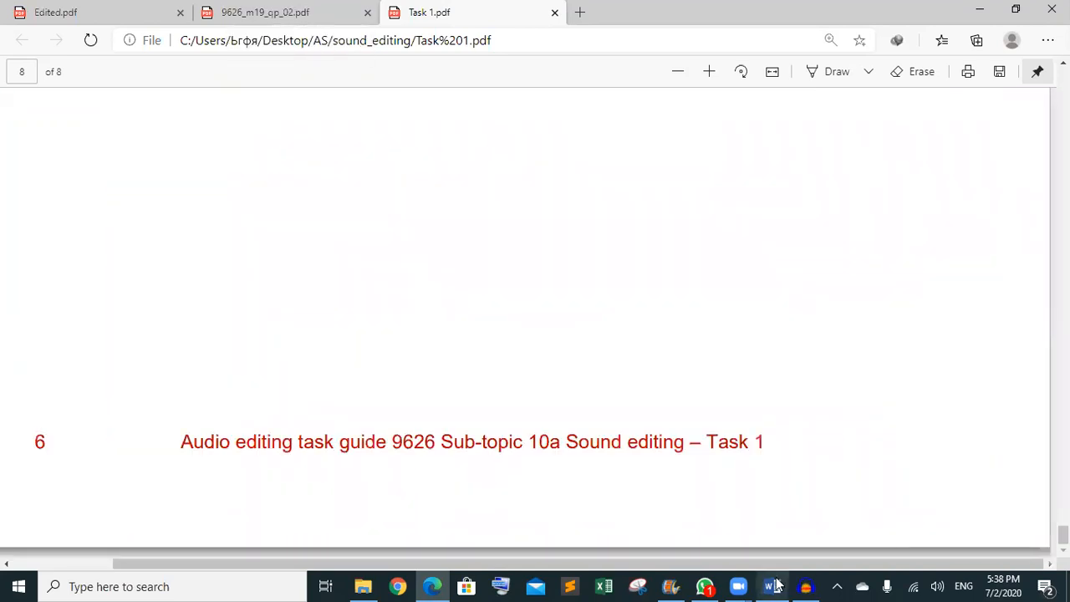
- Bring the Clock_tick project forward and play the five-second ticks from the start twice
mouse_move(805, 586)
left_click(806, 548)
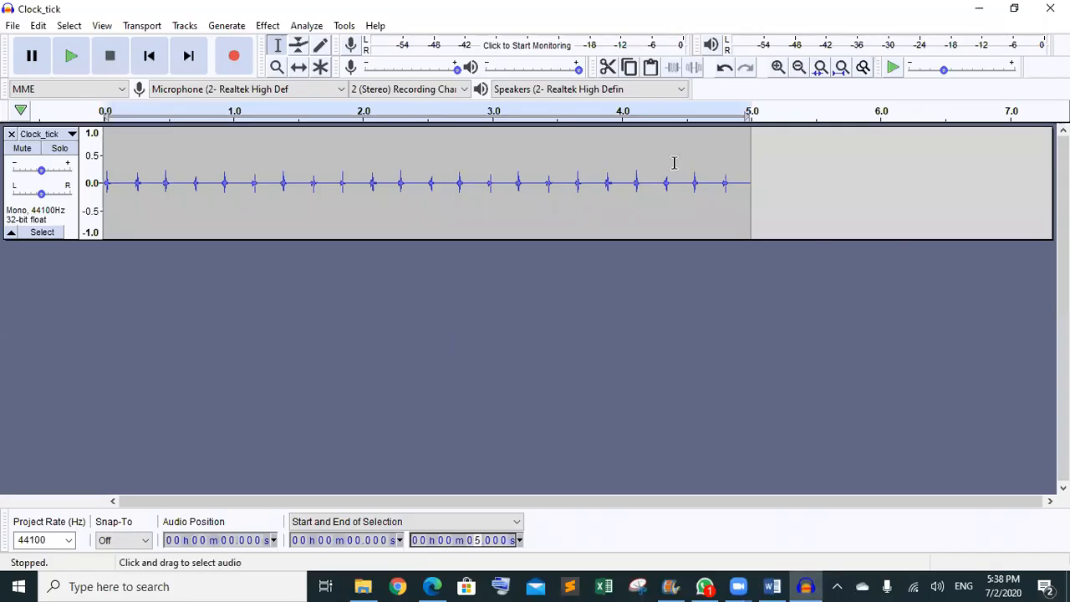
left_click(69, 54)
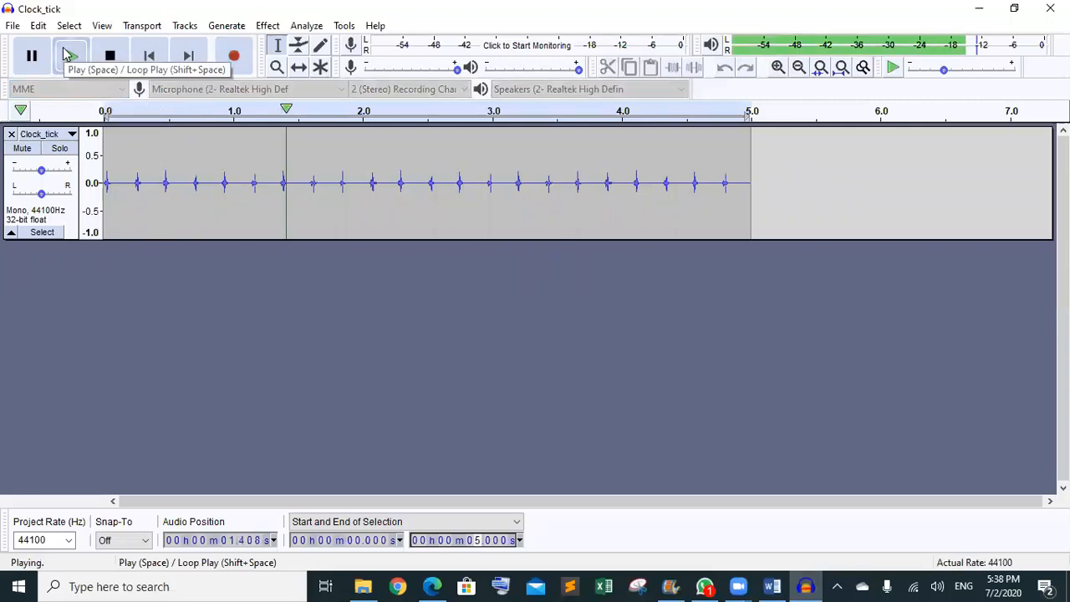
left_click(67, 54)
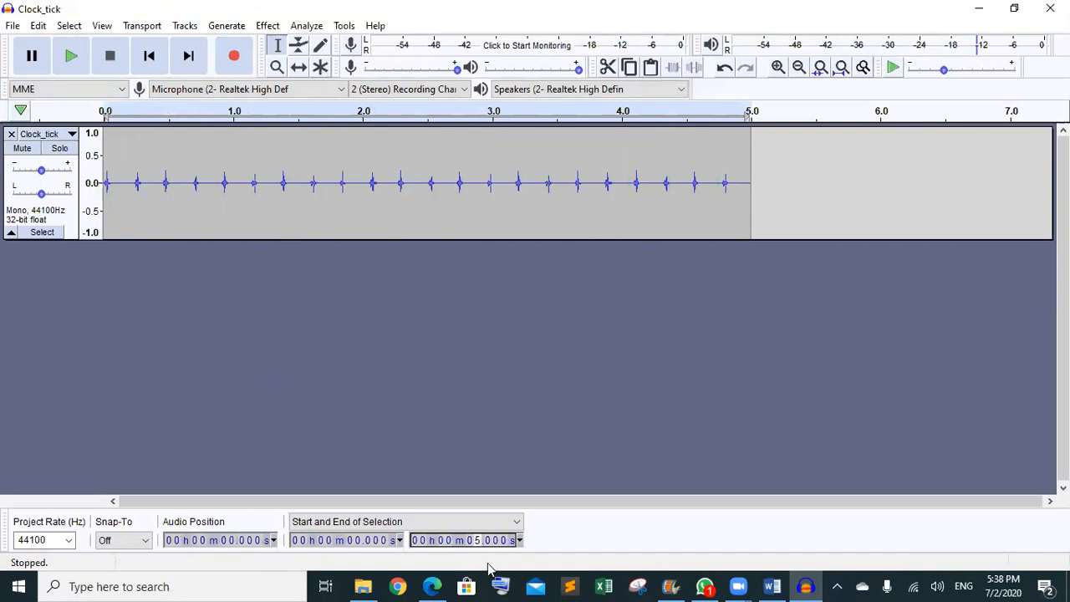
left_click(432, 586)
- Scroll the Task 1 guide back up to page 5's step for dragging in Alarm_ring.wav
scroll(446, 585, "up", 9)
scroll(445, 585, "left", 1)
scroll(445, 585, "down", 5)
scroll(446, 585, "down", 1)
scroll(446, 585, "up", 10)
scroll(446, 585, "down", 3)
scroll(445, 585, "up", 5)
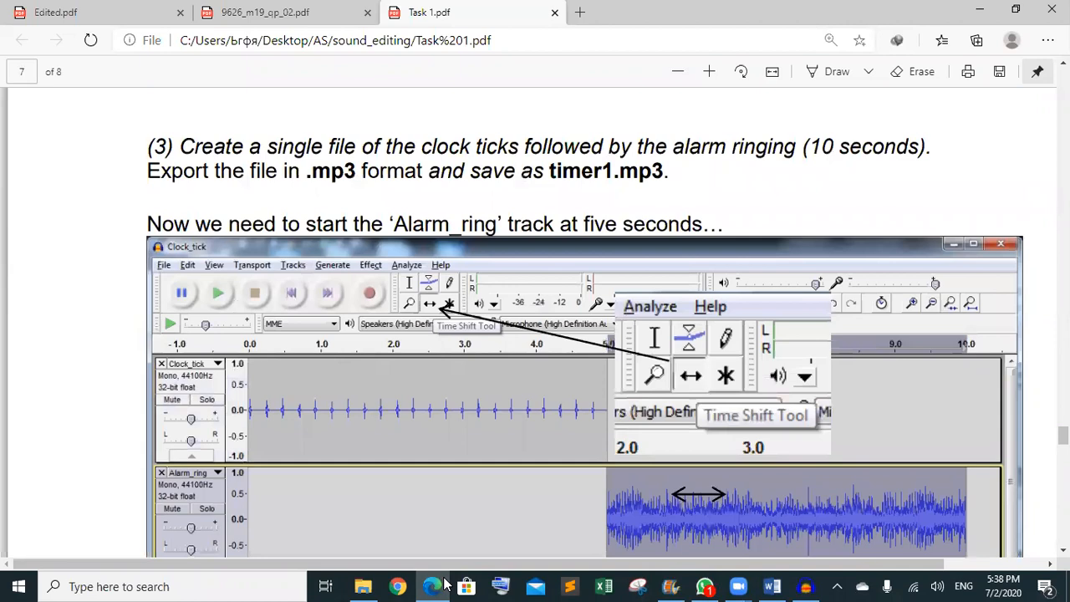
scroll(446, 585, "up", 5)
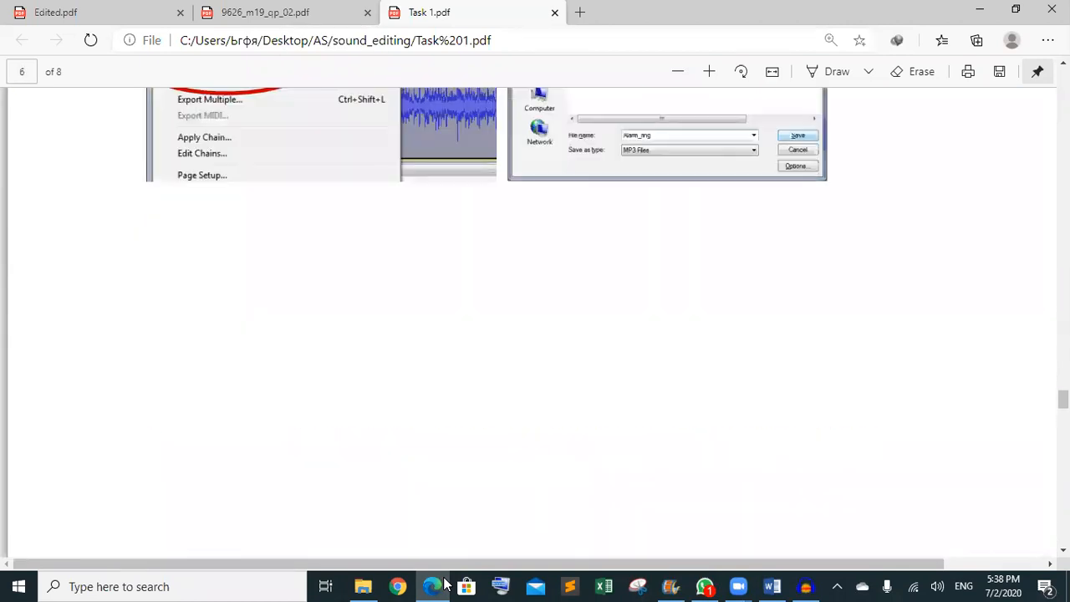
scroll(446, 585, "up", 8)
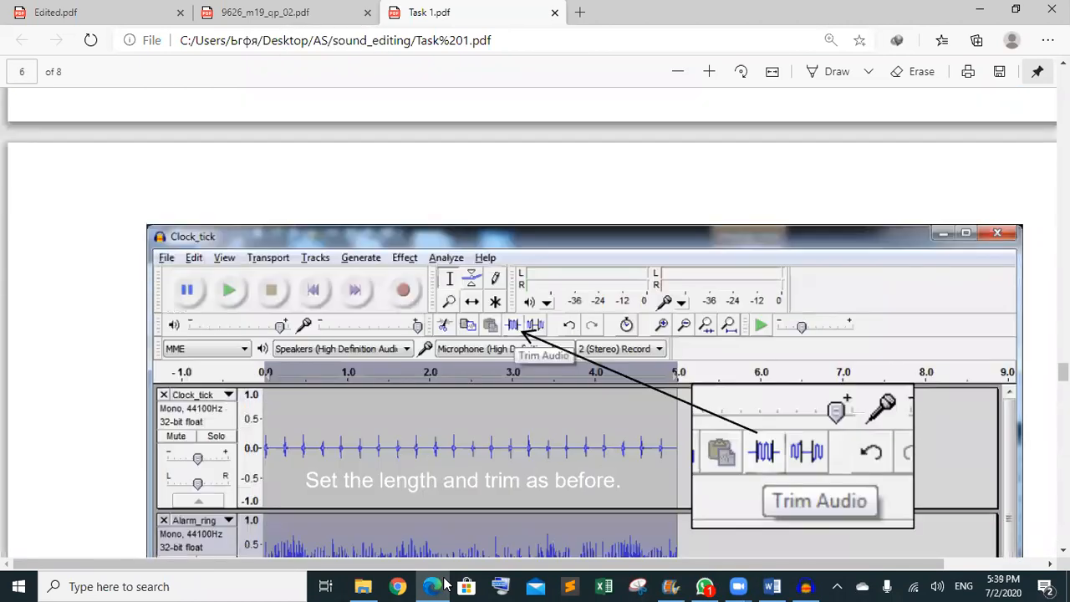
scroll(445, 585, "up", 10)
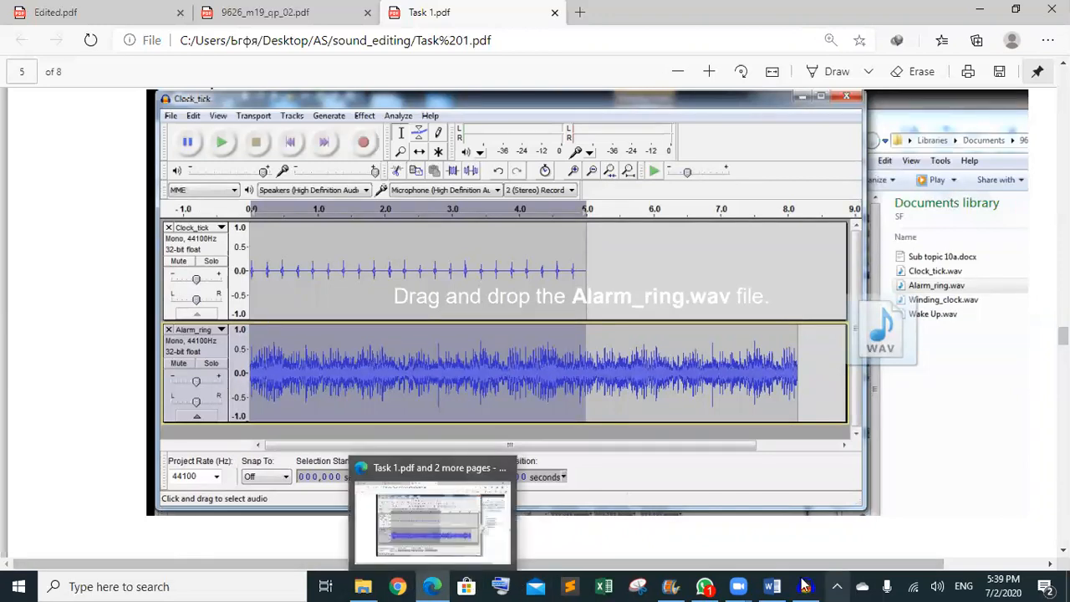
mouse_move(796, 583)
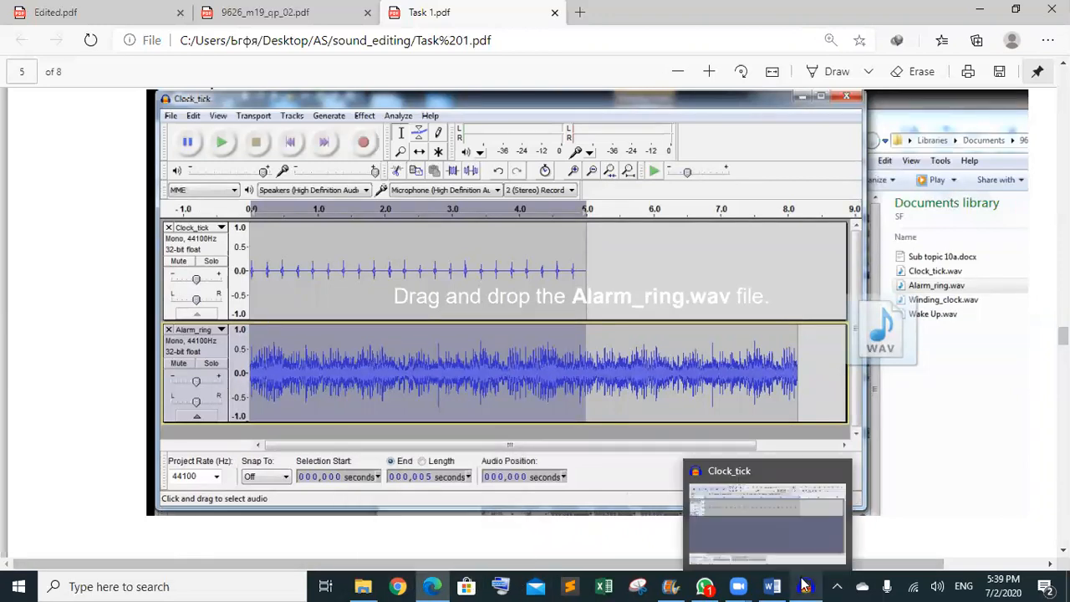
- Drag Alarm_ring from the SF folder into Audacity and confirm importing a copy
left_click(363, 586)
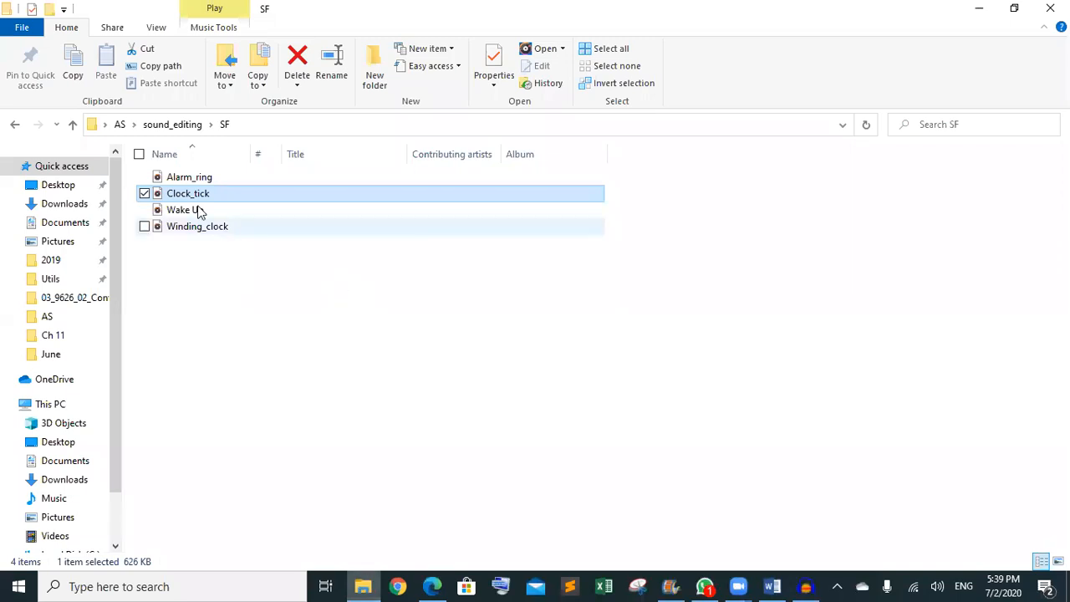
left_click(189, 179)
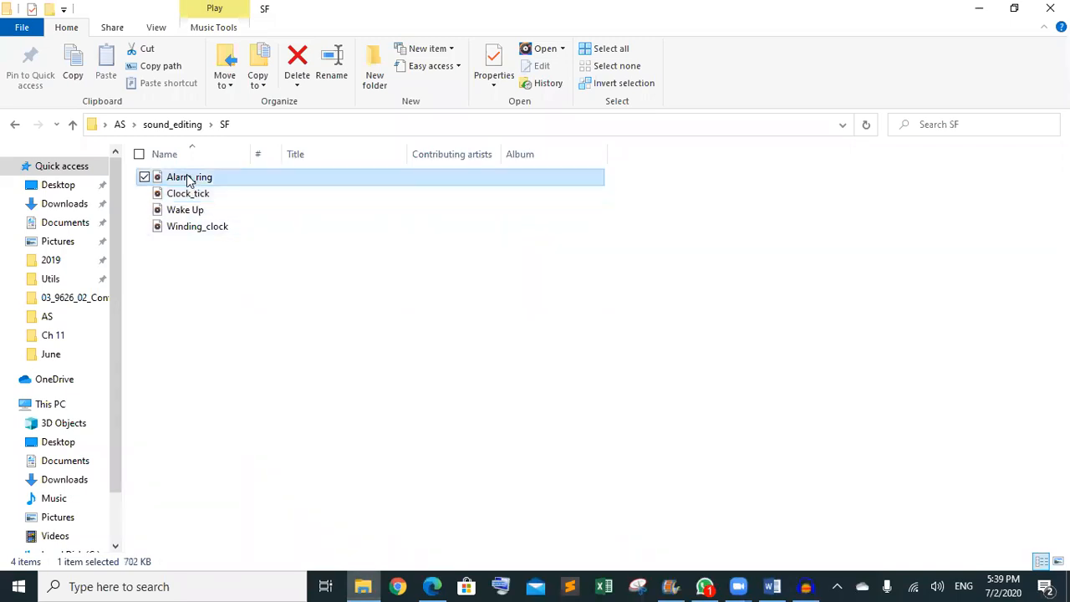
left_click_drag(189, 180, 548, 385)
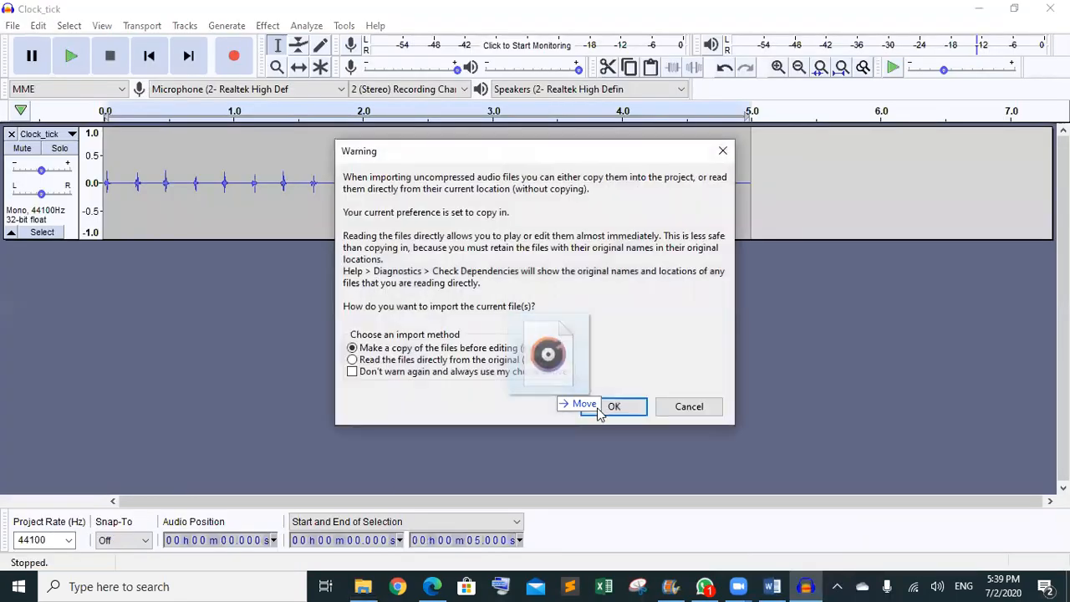
left_click(608, 408)
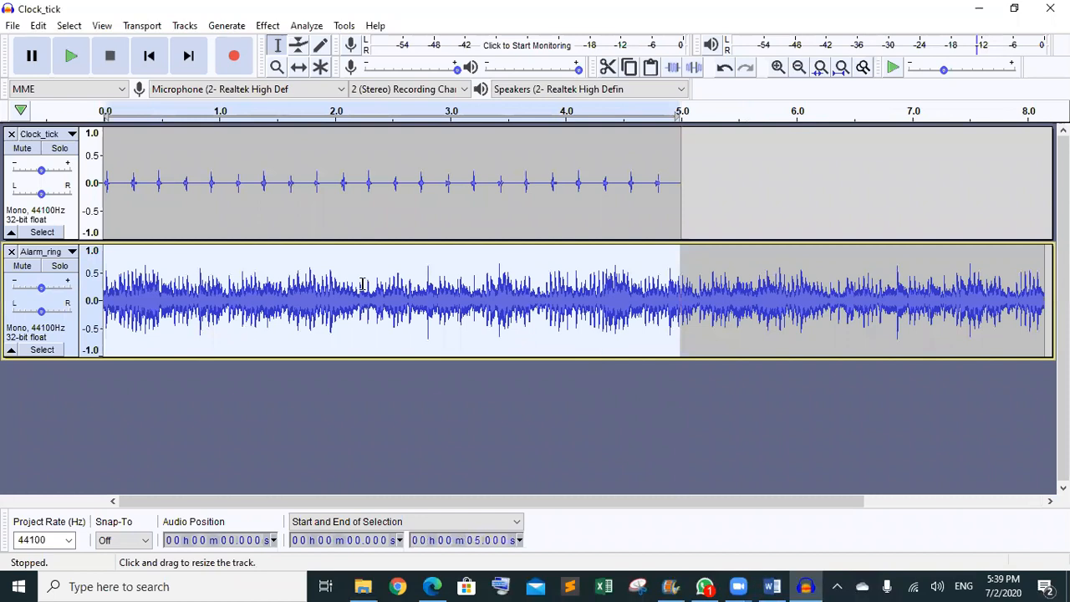
- Select the first five seconds of Alarm_ring and trim away the rest
left_click_drag(110, 299, 692, 310)
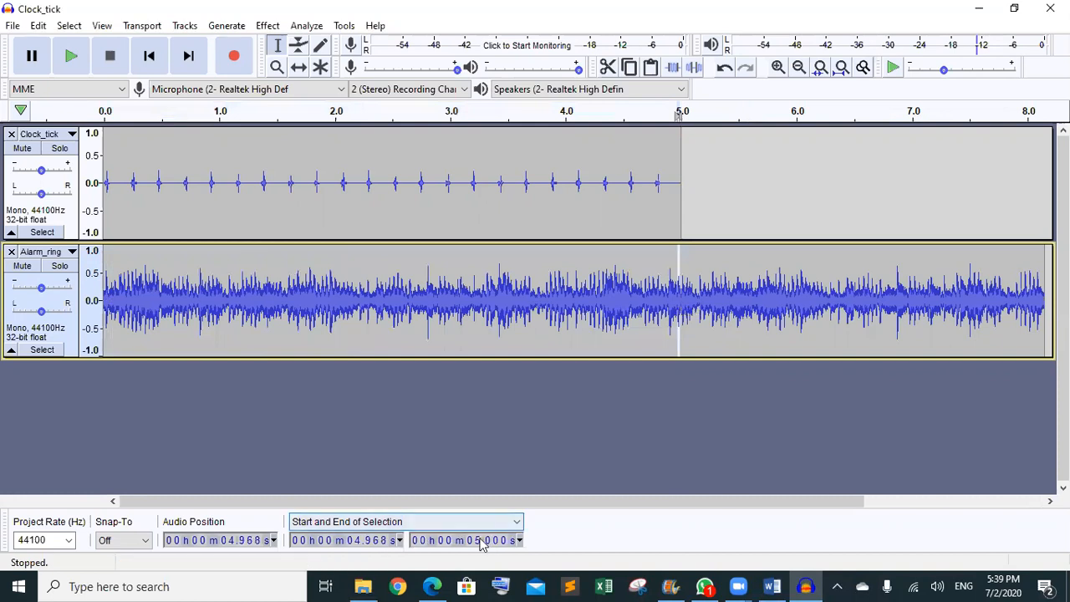
left_click(463, 344)
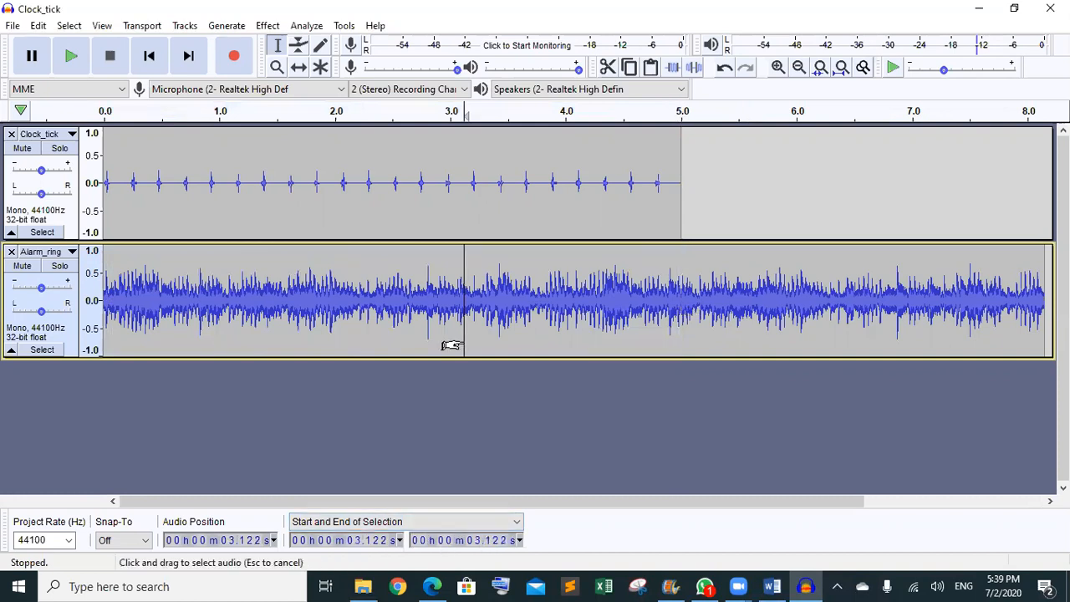
left_click_drag(103, 317, 680, 316)
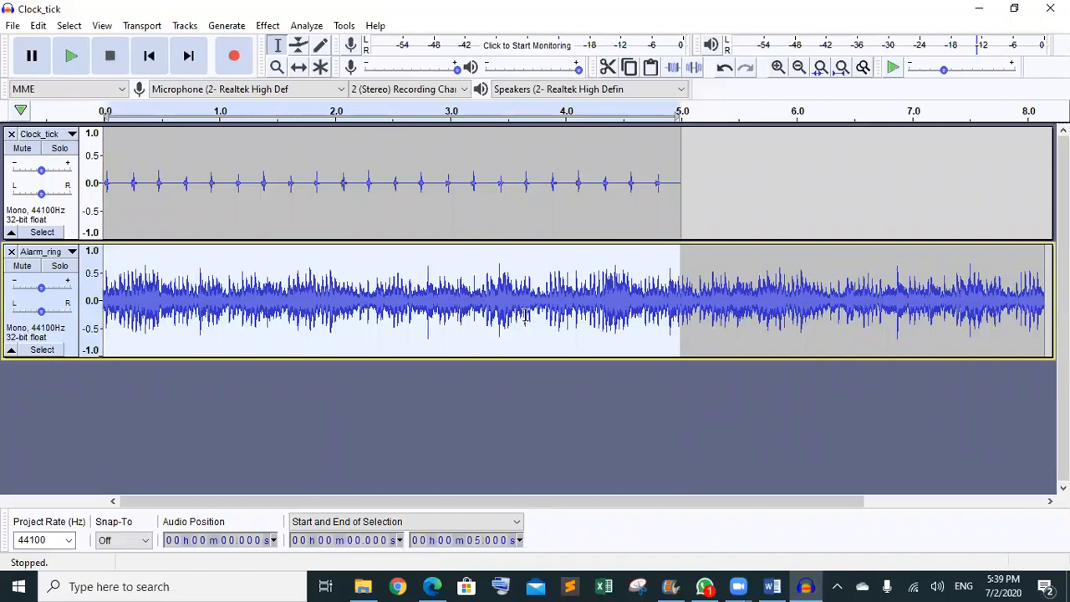
left_click(672, 66)
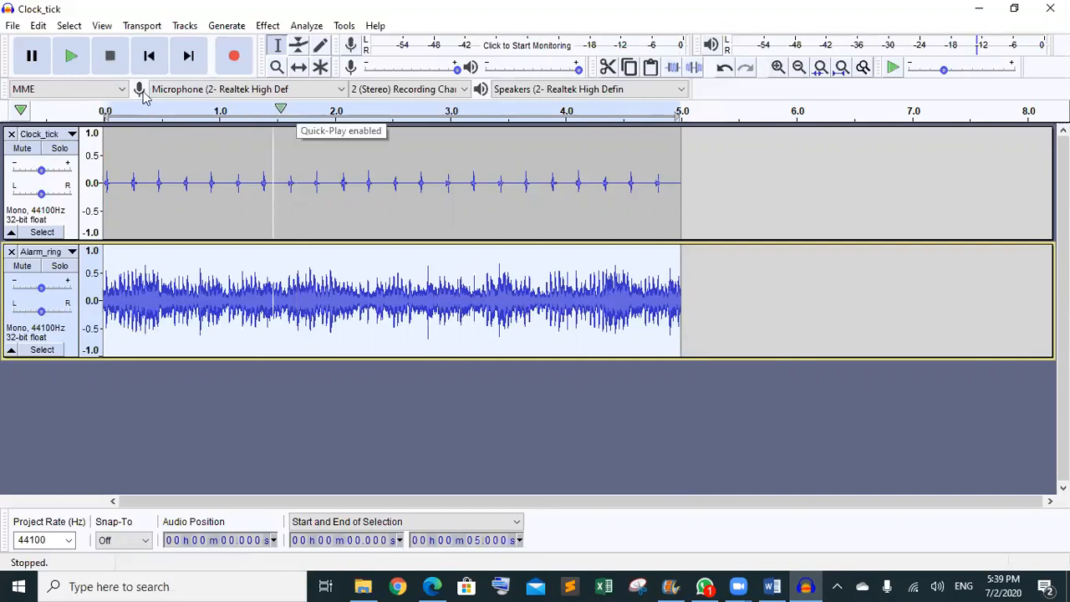
left_click(247, 163)
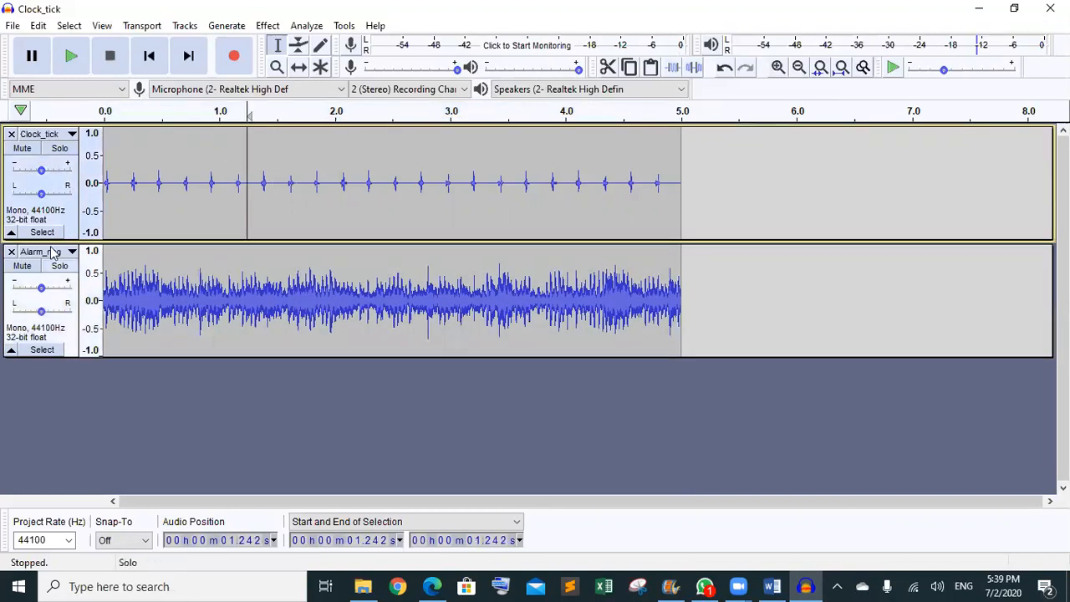
left_click(71, 57)
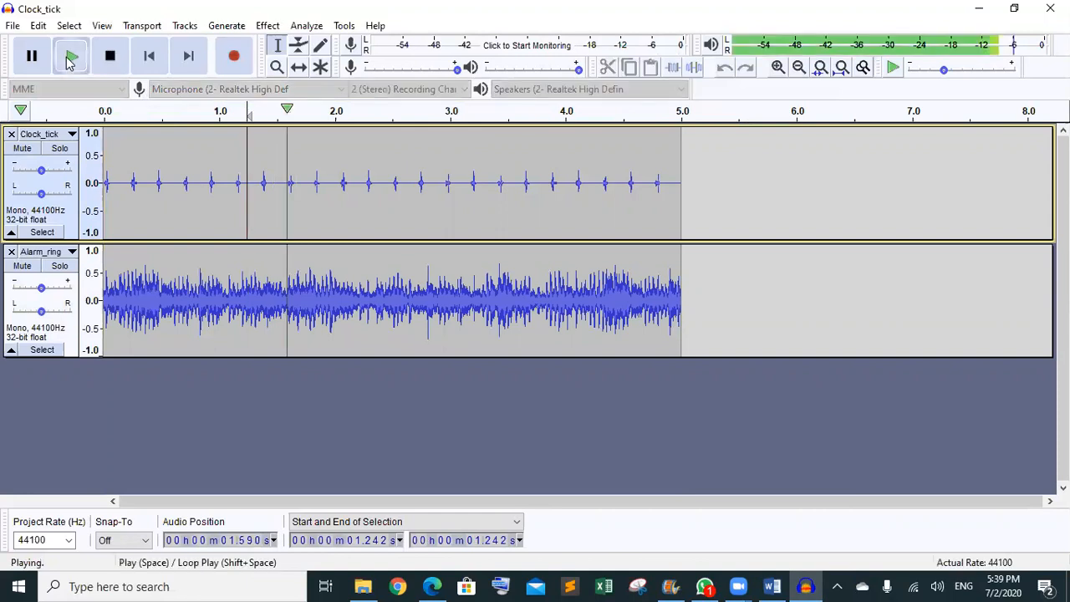
left_click(71, 56)
left_click(71, 57)
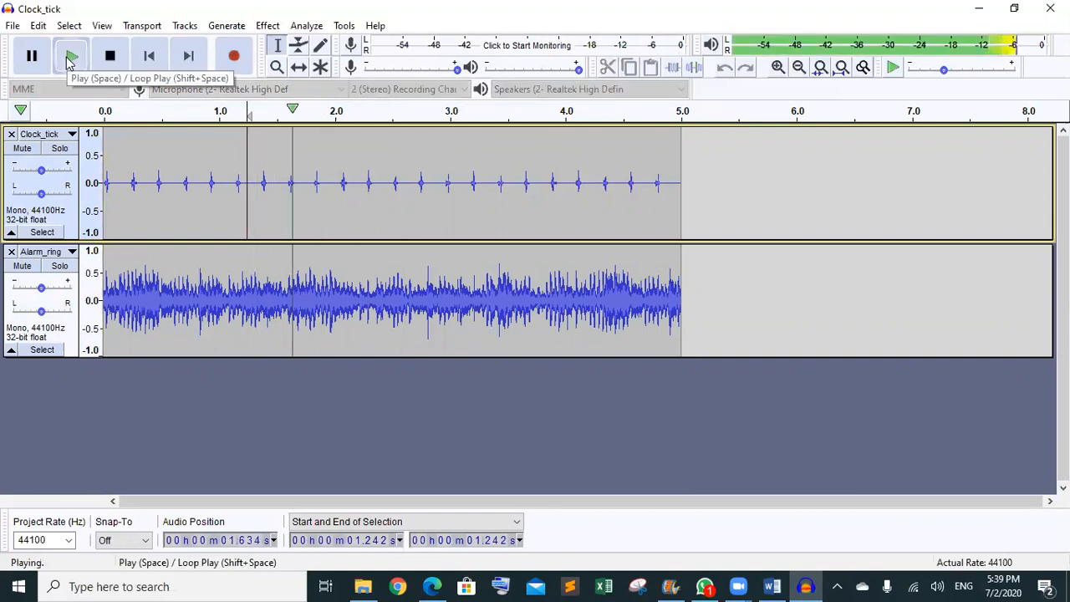
left_click(112, 59)
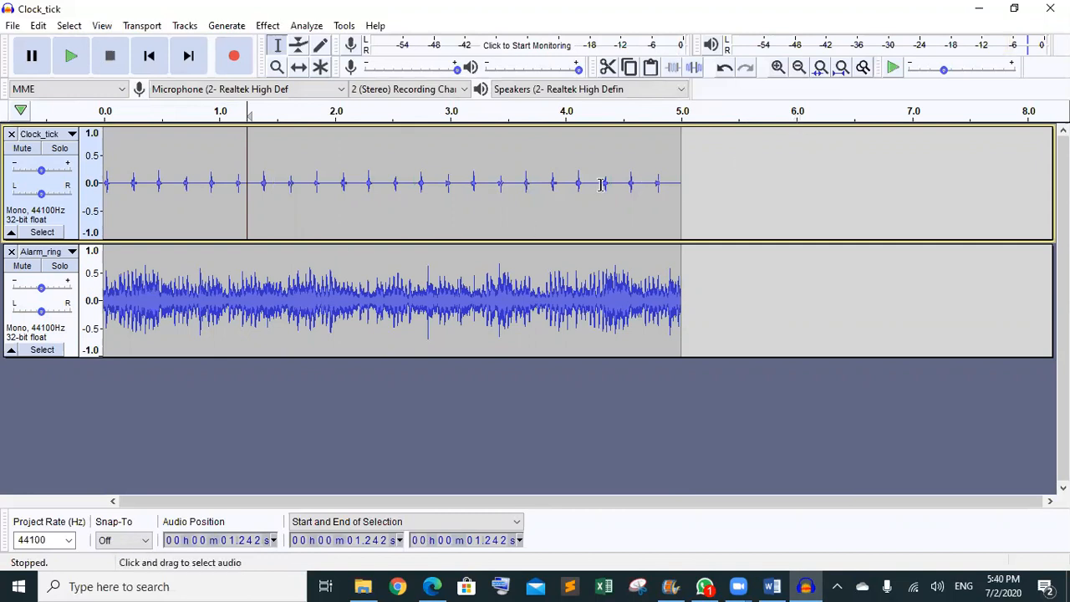
left_click(301, 68)
left_click_drag(227, 295, 795, 183)
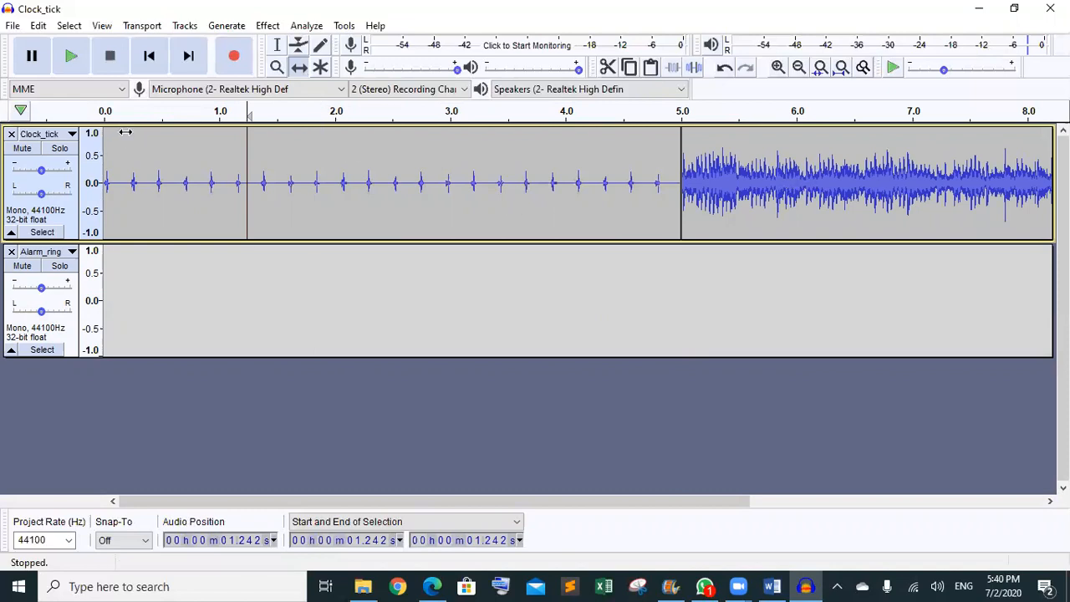
left_click(276, 45)
left_click(149, 127)
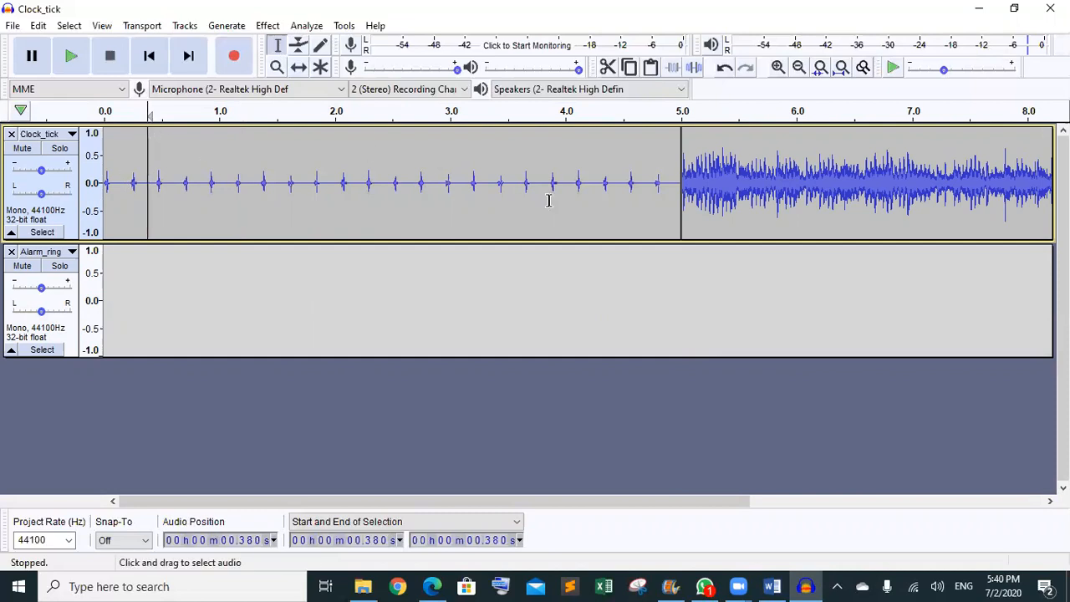
left_click(298, 67)
left_click_drag(773, 167, 763, 189)
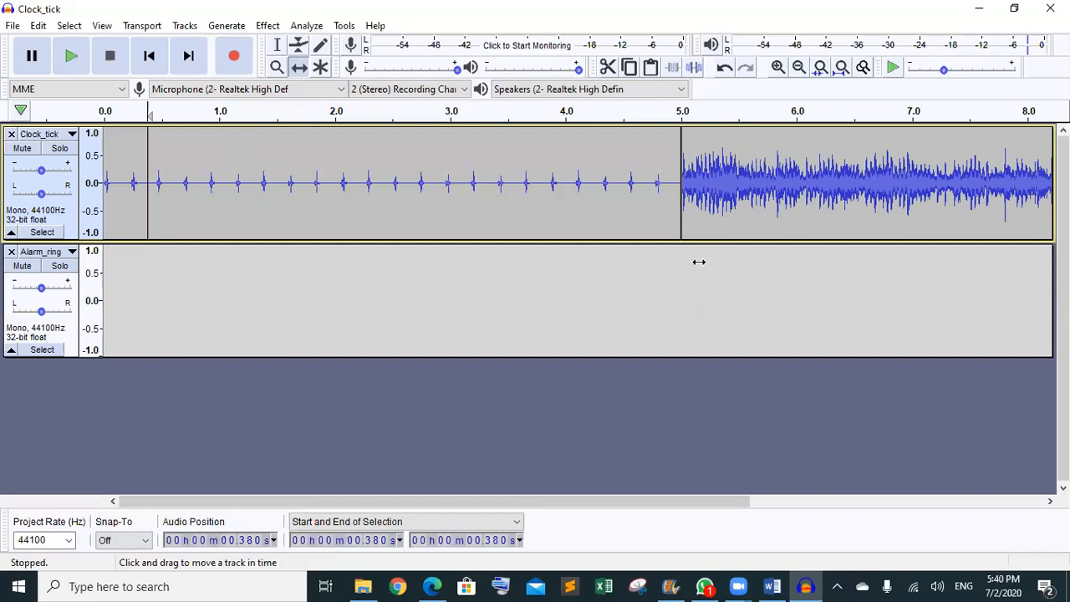
left_click_drag(735, 209, 1066, 315)
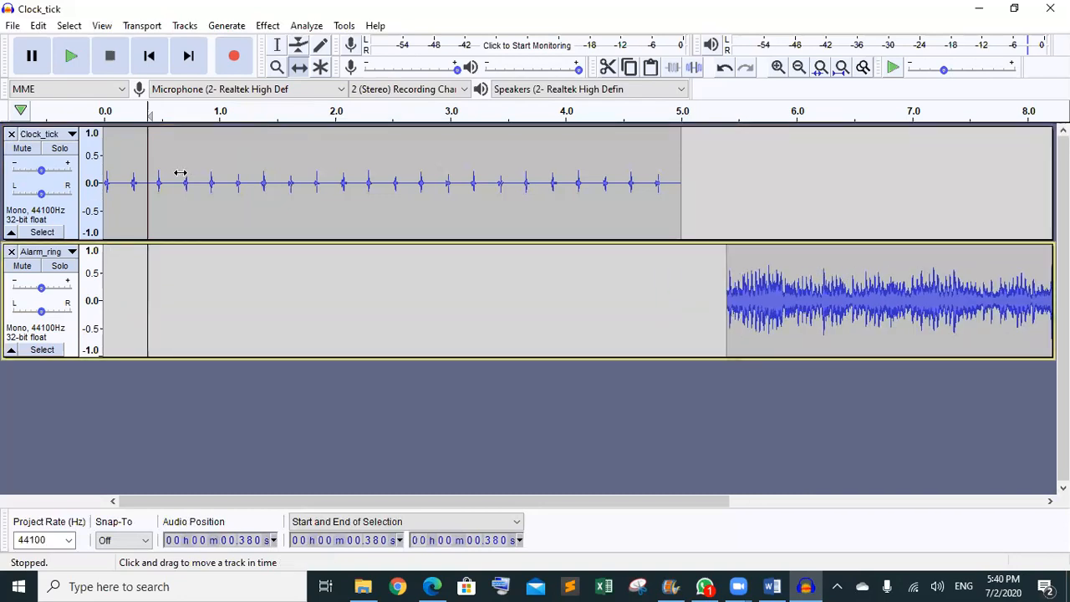
left_click(72, 57)
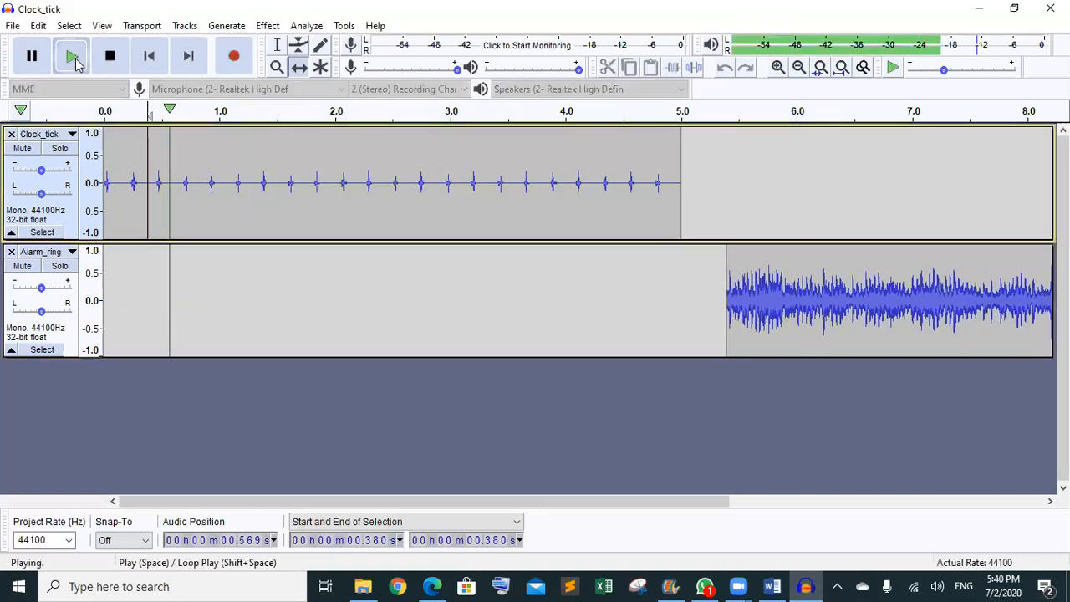
left_click(115, 69)
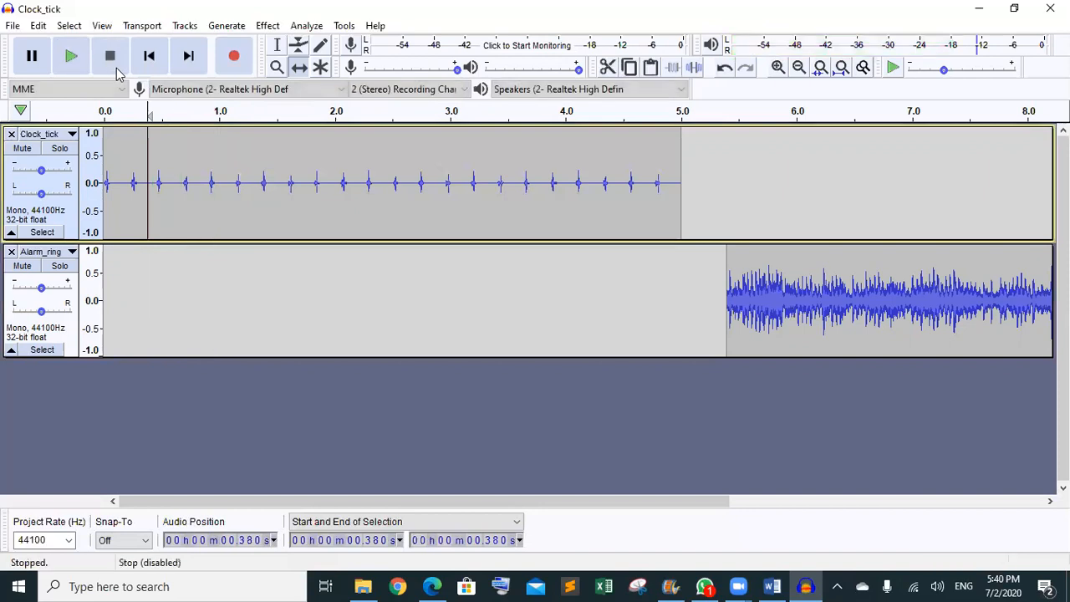
left_click_drag(807, 307, 191, 307)
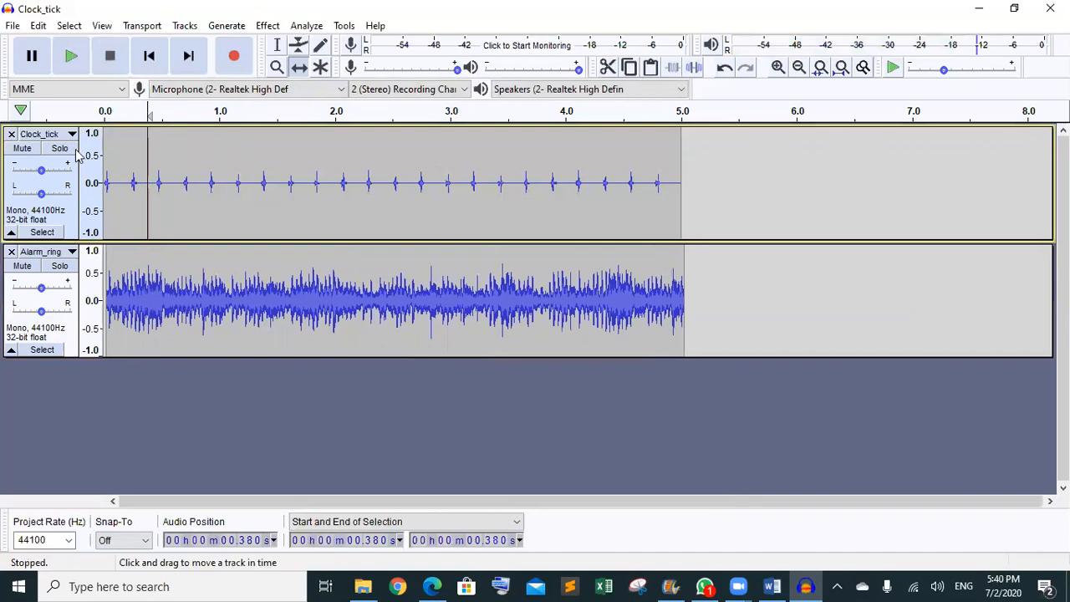
- Slide the Alarm_ring clip right so it starts at 5.0 s, checking the join by playback
left_click(69, 56)
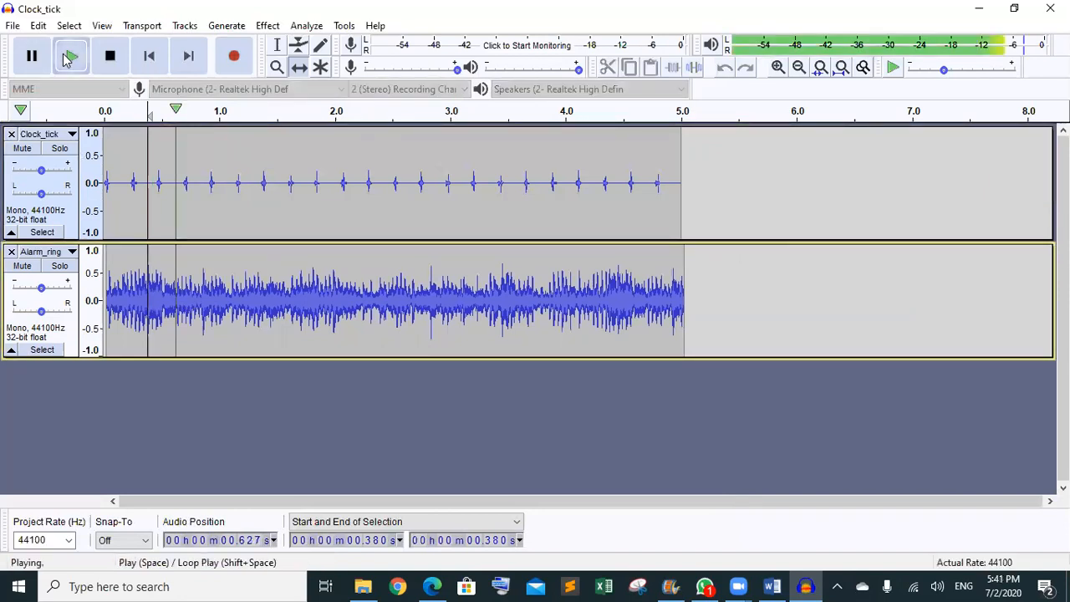
left_click(109, 56)
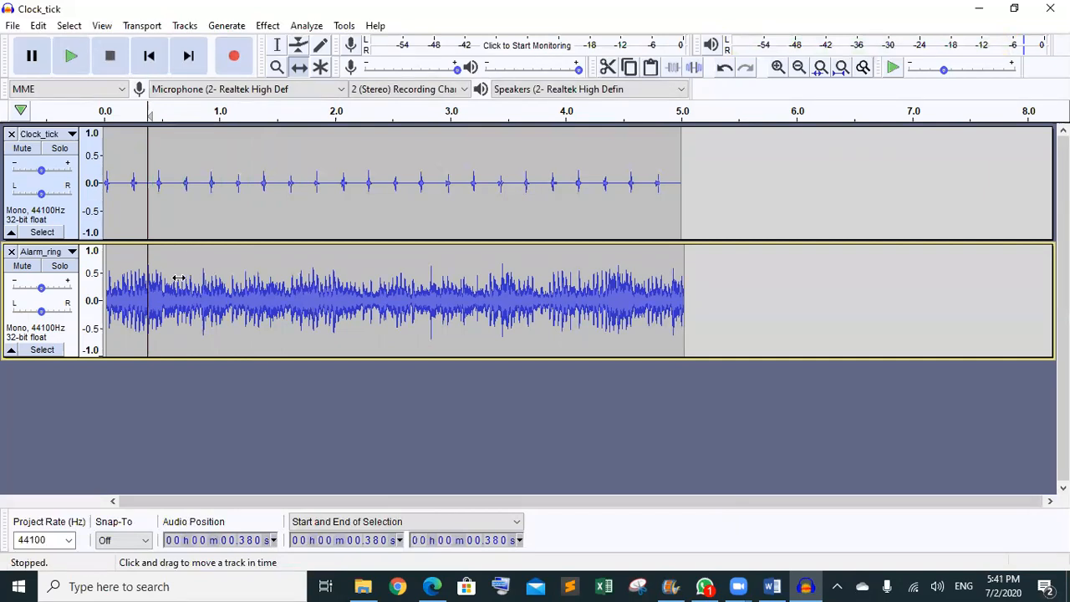
left_click_drag(283, 302, 812, 209)
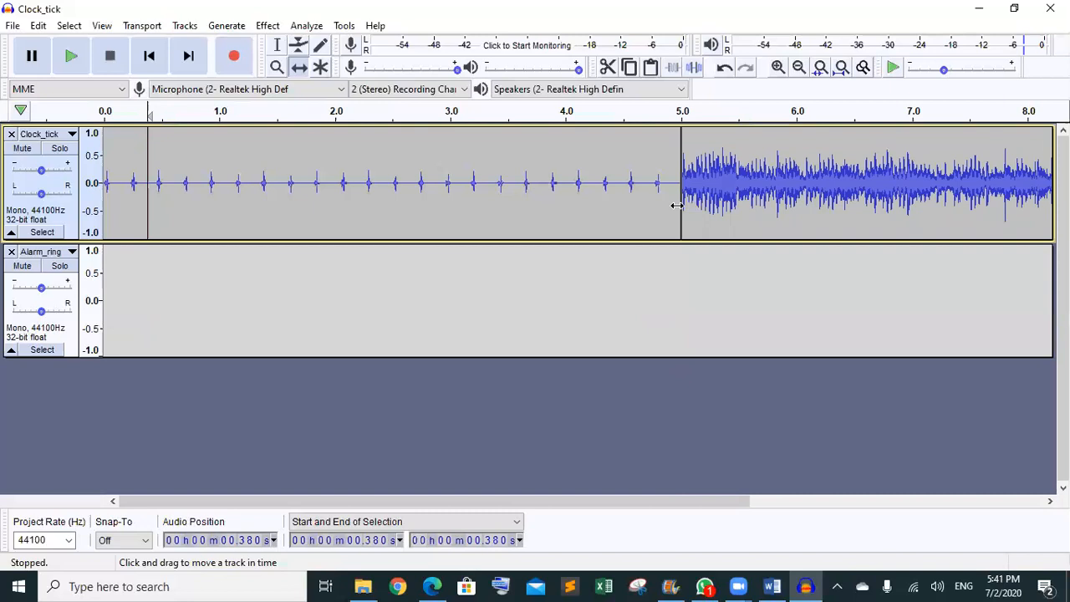
left_click(73, 59)
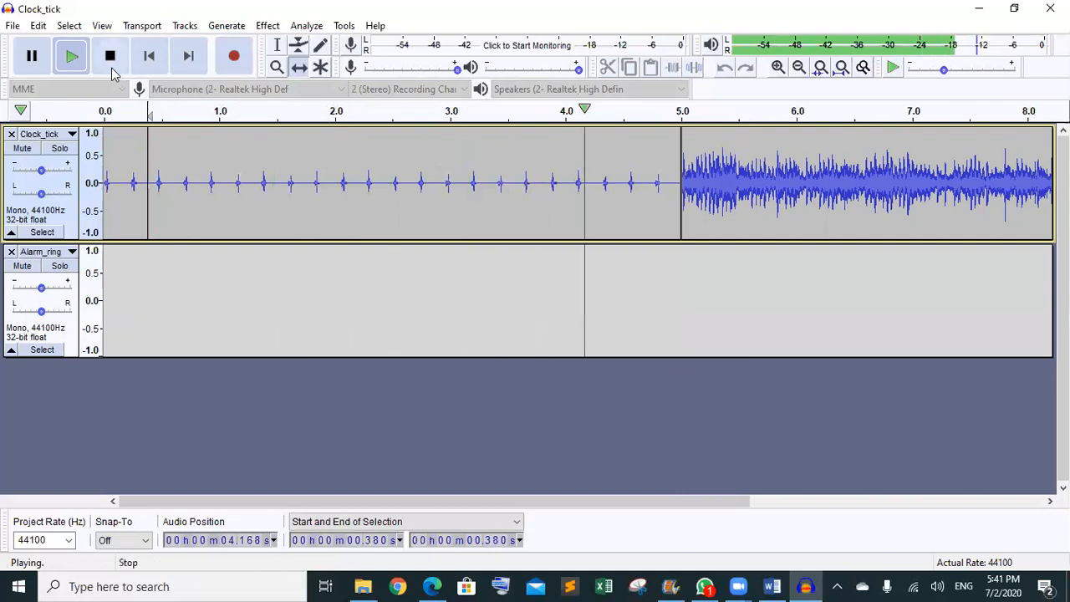
left_click(34, 58)
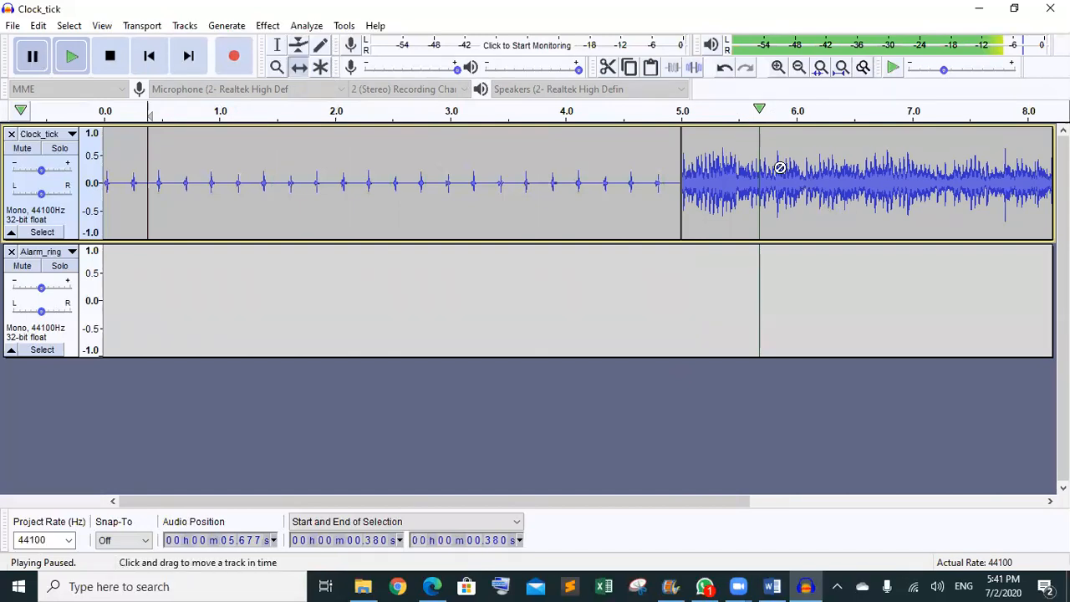
left_click_drag(553, 114, 755, 115)
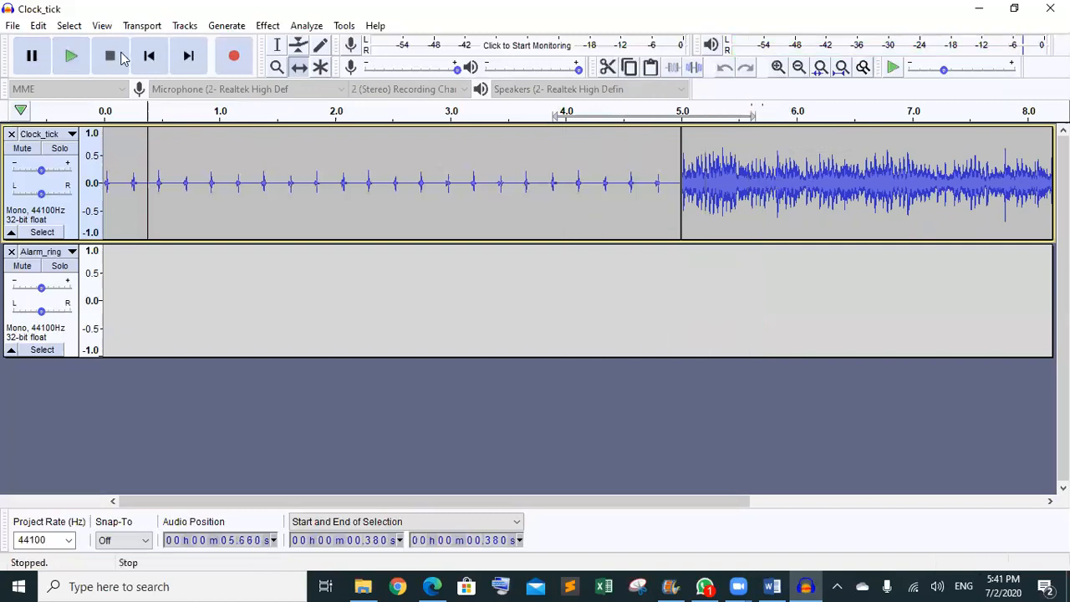
left_click_drag(763, 193, 763, 296)
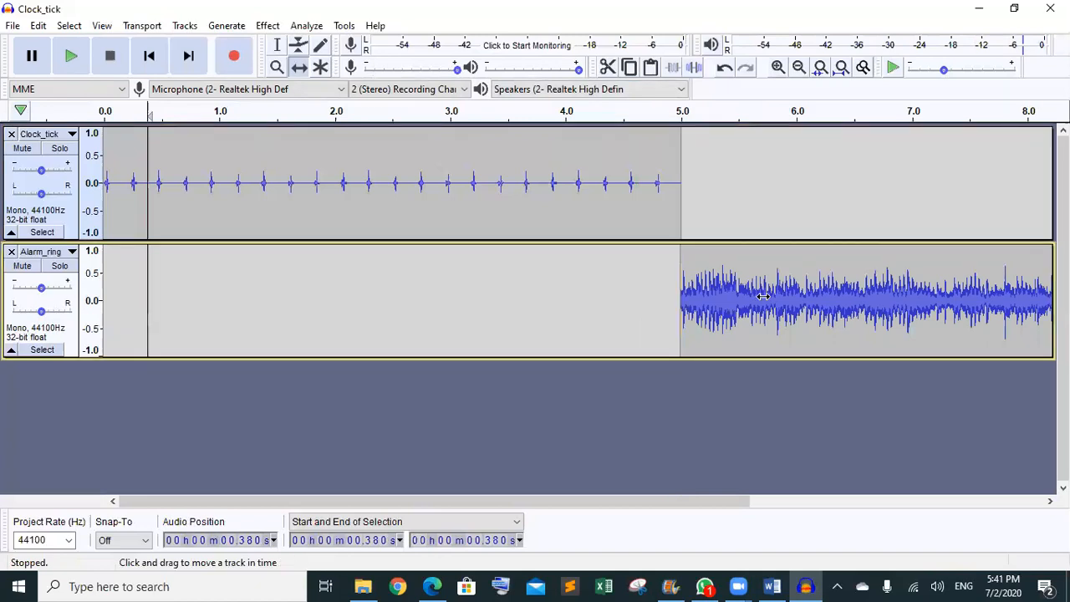
- Move the alarm clip up onto Clock_tick at 5.0 s and fit the 10 s project to width
left_click(72, 56)
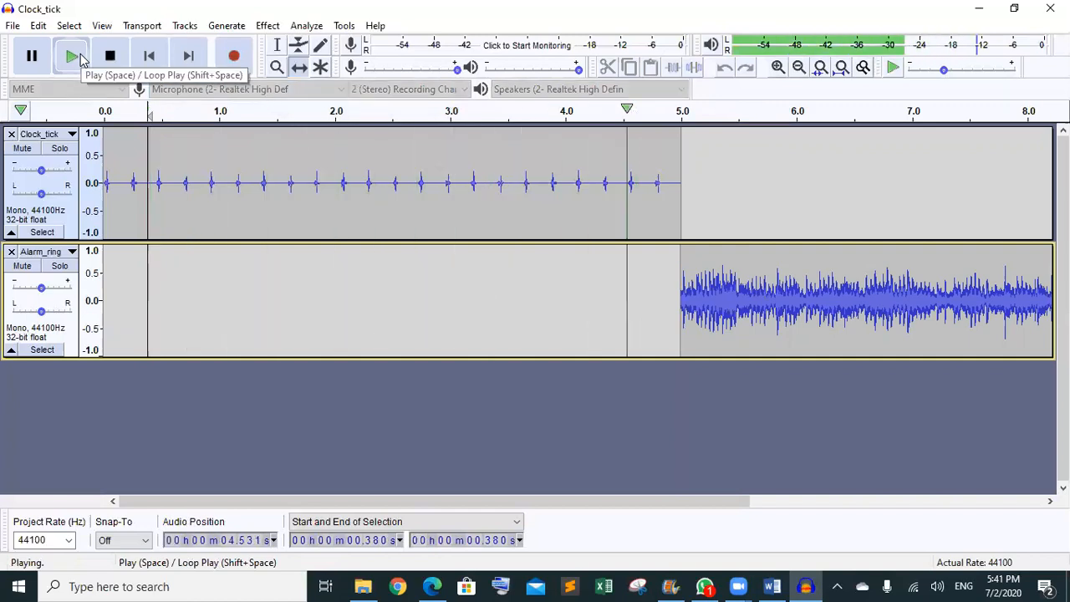
left_click(30, 68)
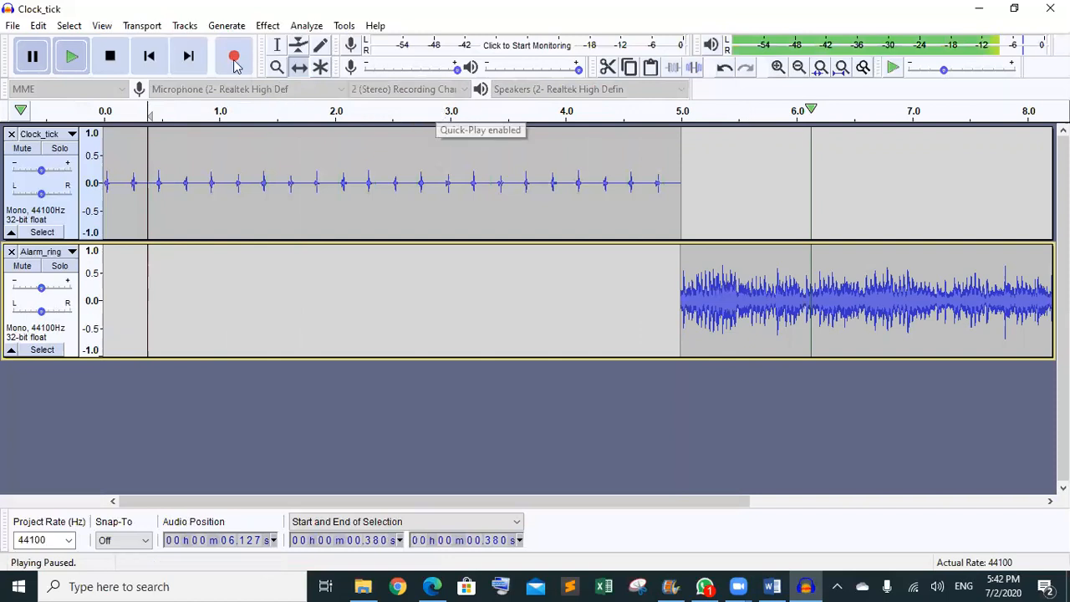
left_click(115, 60)
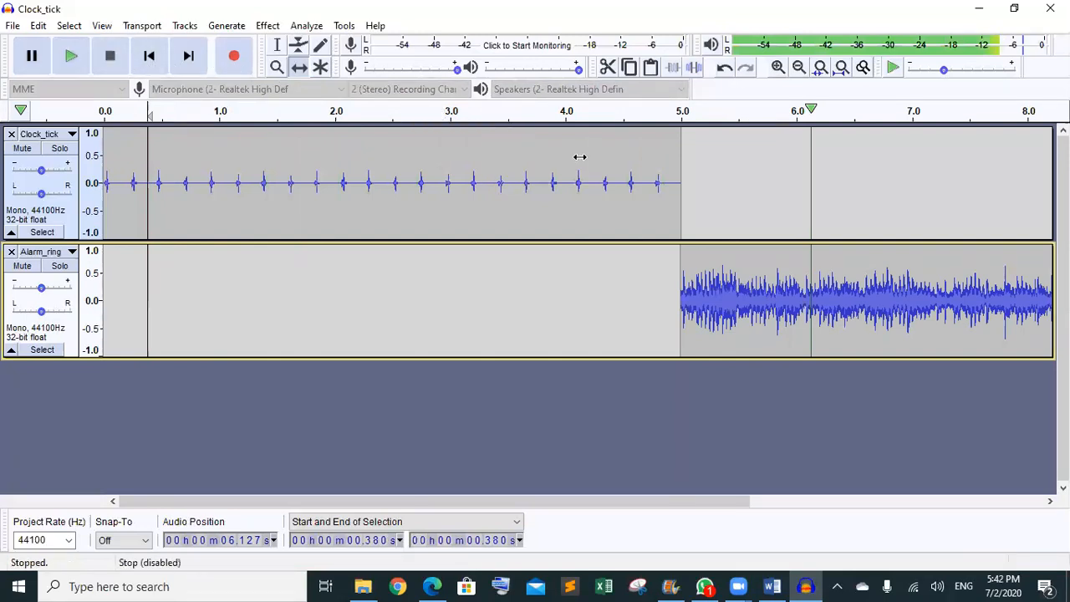
left_click_drag(702, 282, 696, 197)
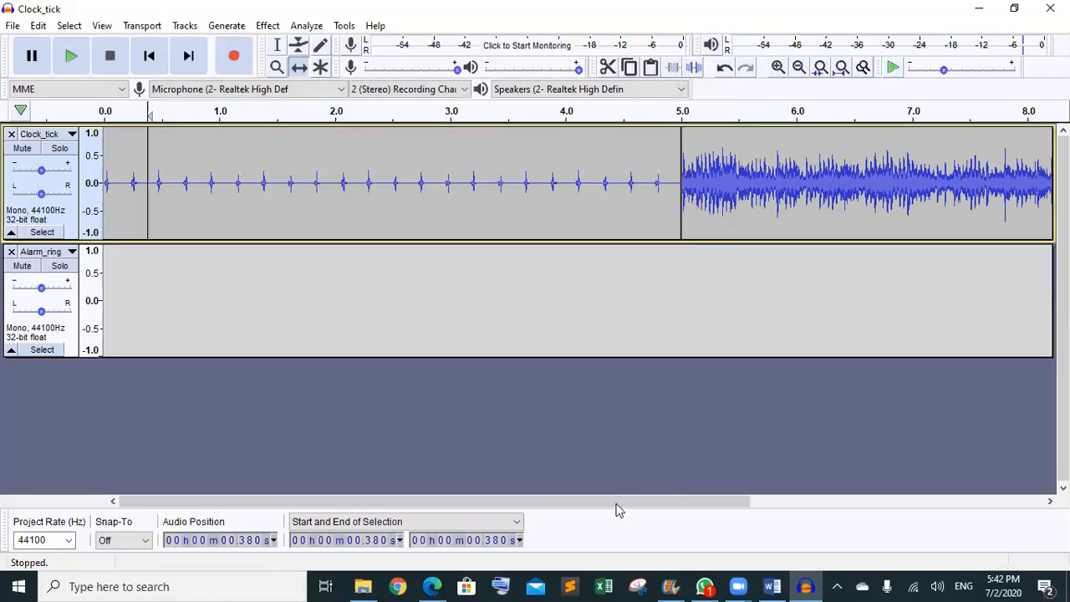
mouse_move(620, 501)
left_mouse_down()
mouse_move(746, 506)
mouse_move(620, 505)
left_mouse_up()
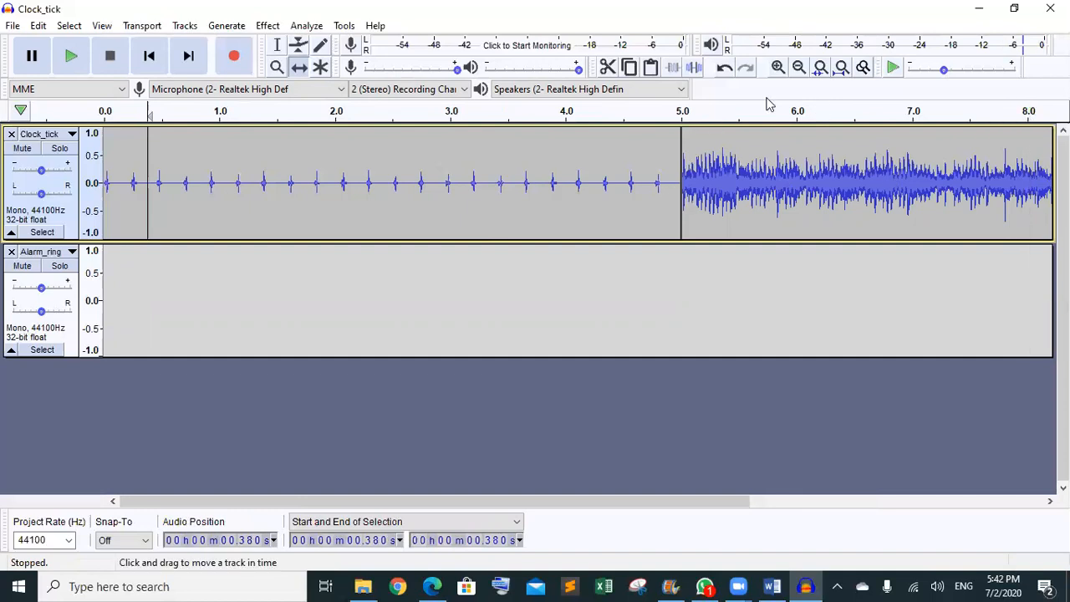
left_click(842, 72)
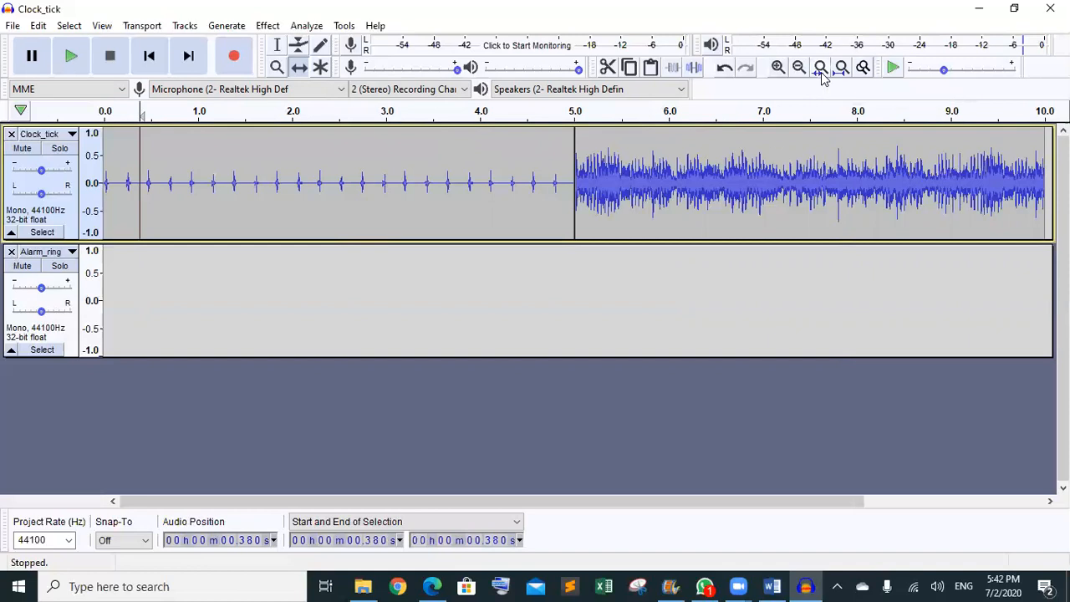
- Undo and redo the clip move, dismiss the zoom warning, and close the empty Alarm_ring track
key("ctrl+z")
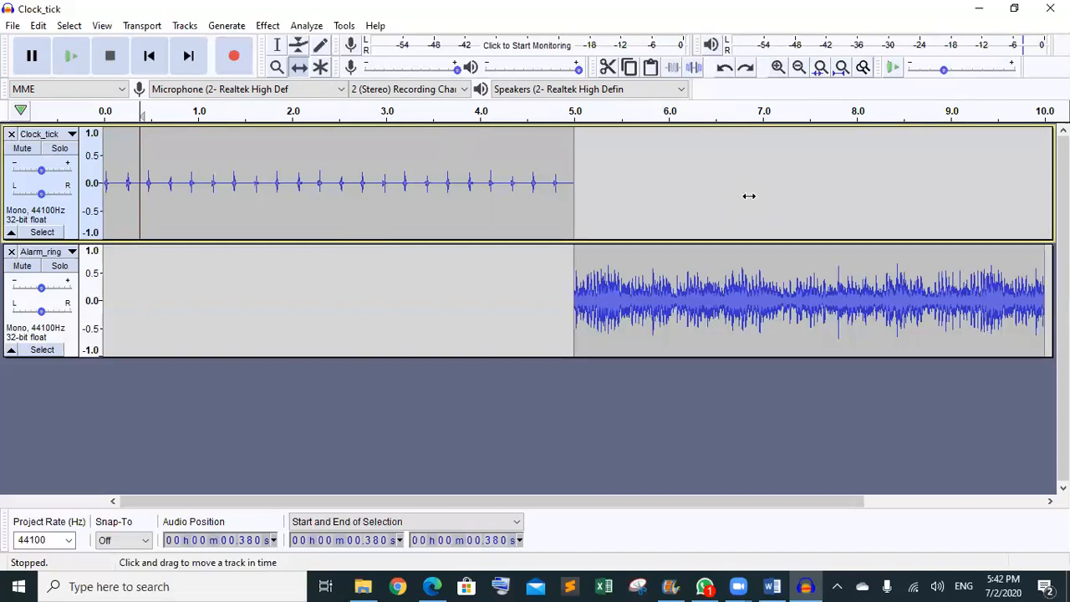
key("ctrl+y")
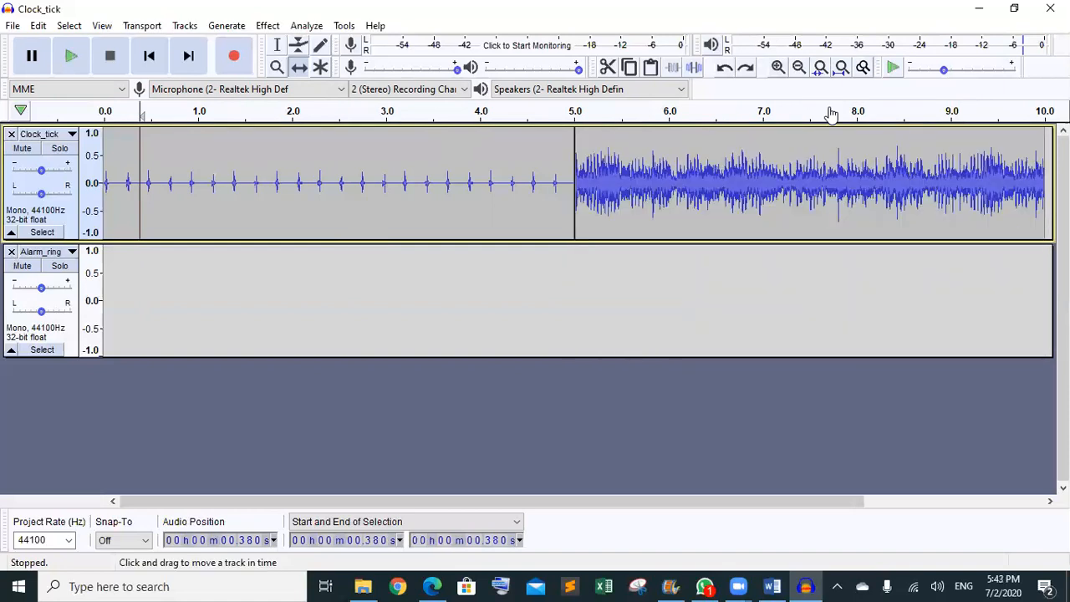
left_click(821, 68)
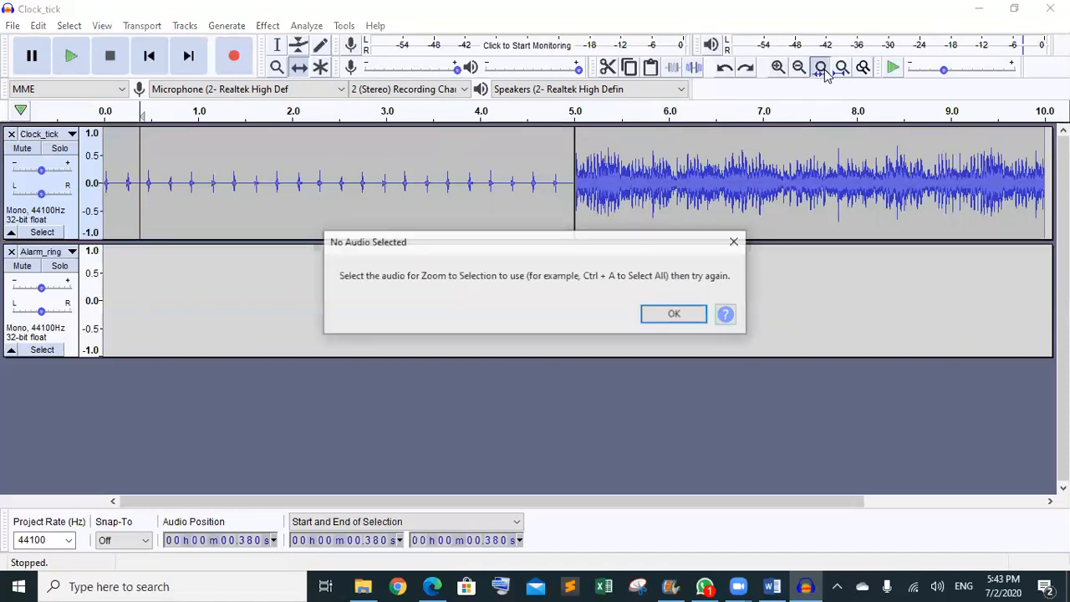
left_click(734, 243)
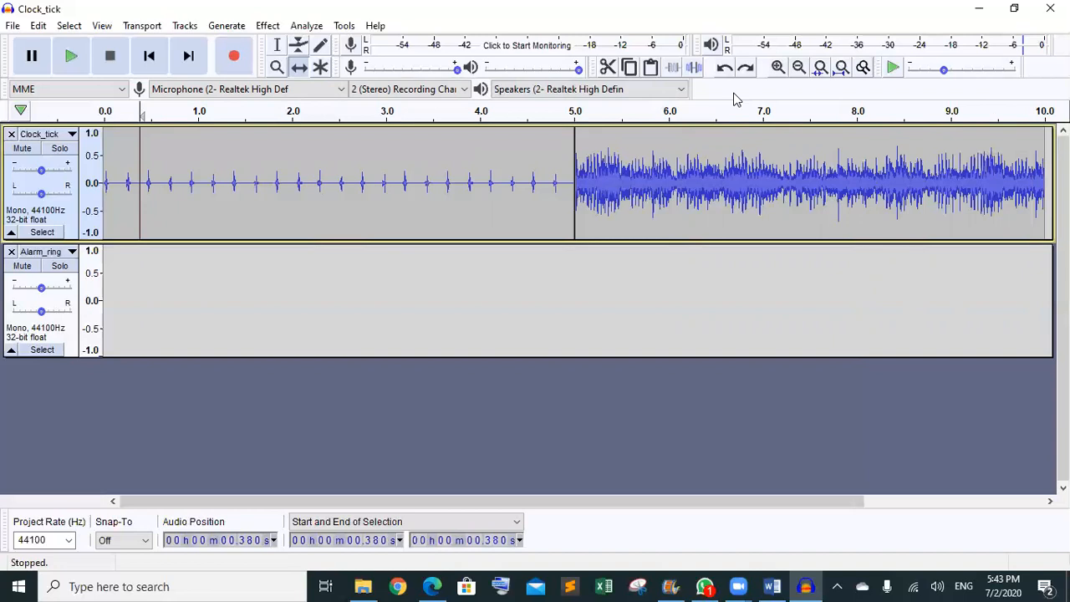
left_click_drag(755, 501, 501, 534)
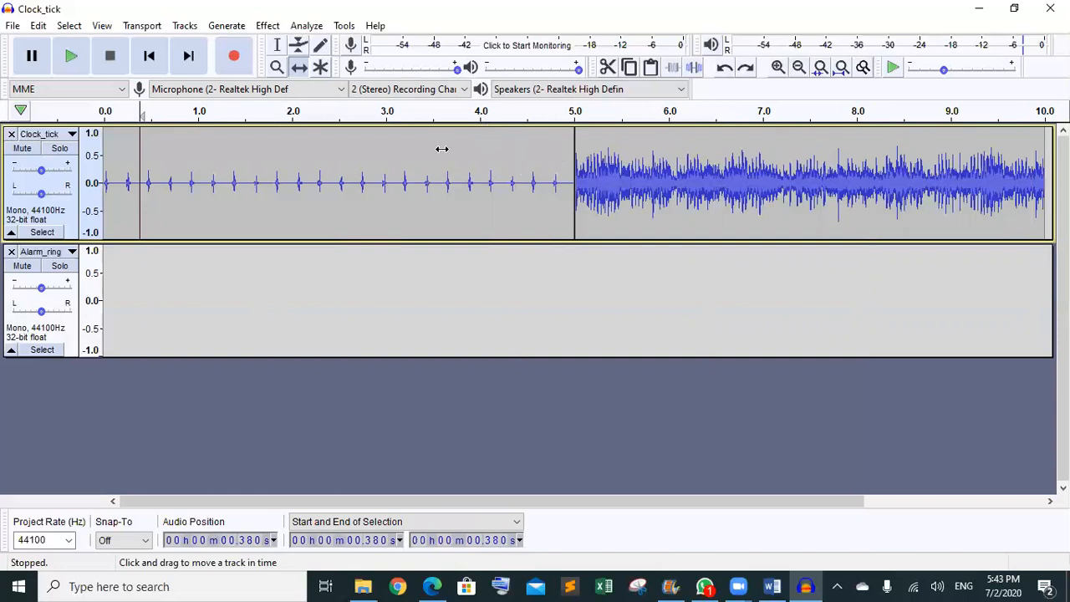
left_click(12, 251)
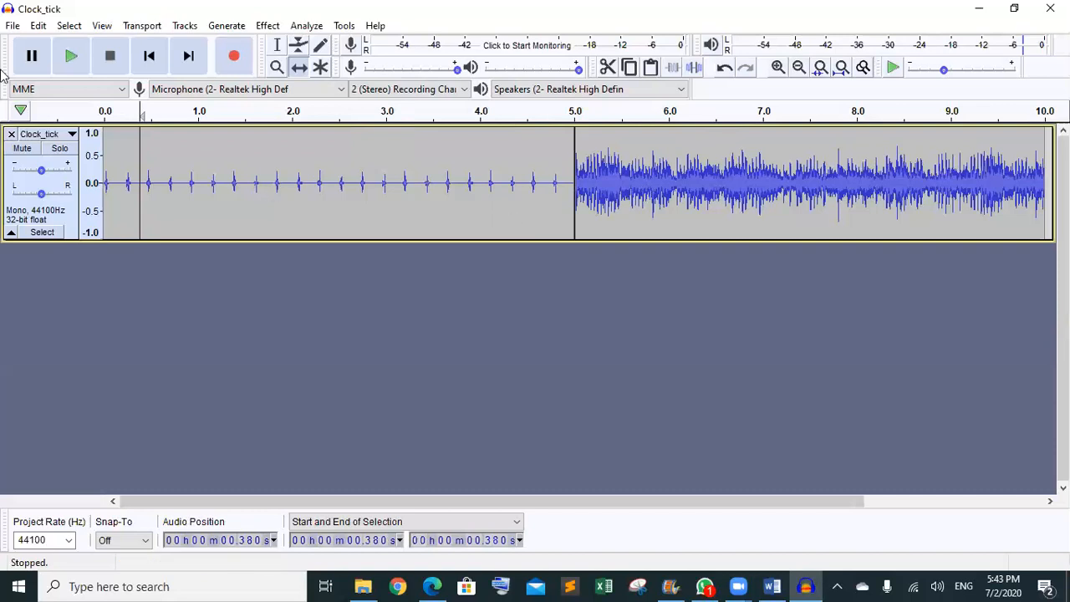
- Start exporting the combined Clock_tick track as an MP3 file
left_click(12, 26)
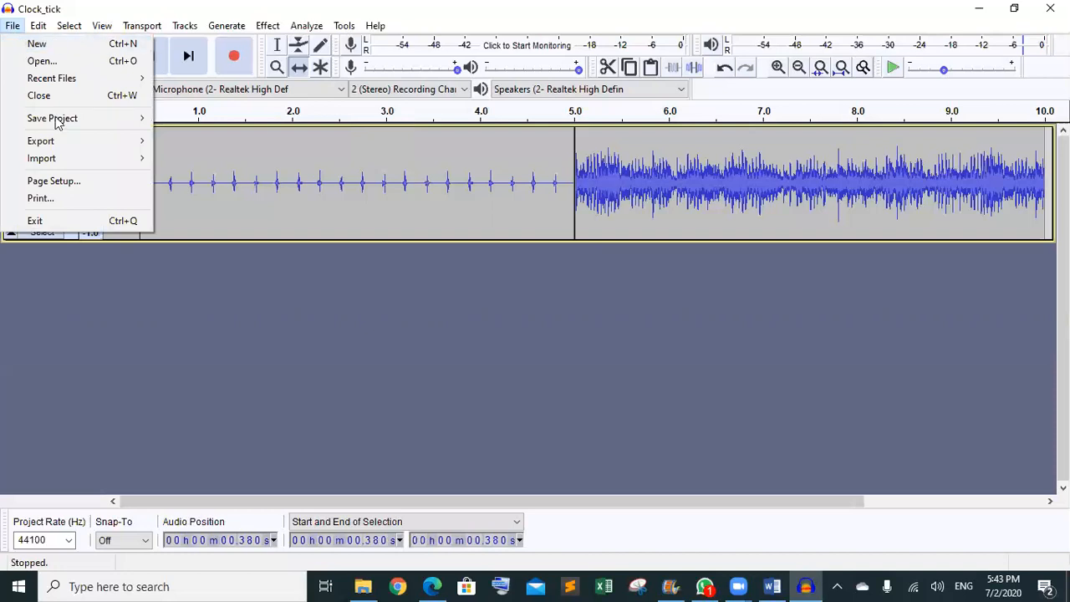
mouse_move(69, 144)
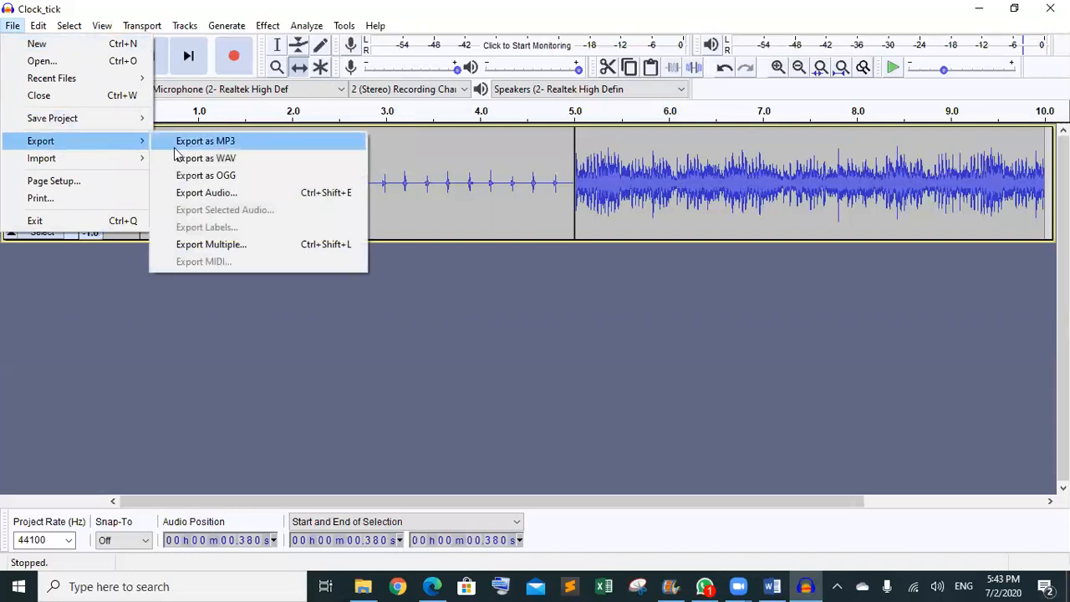
left_click(219, 142)
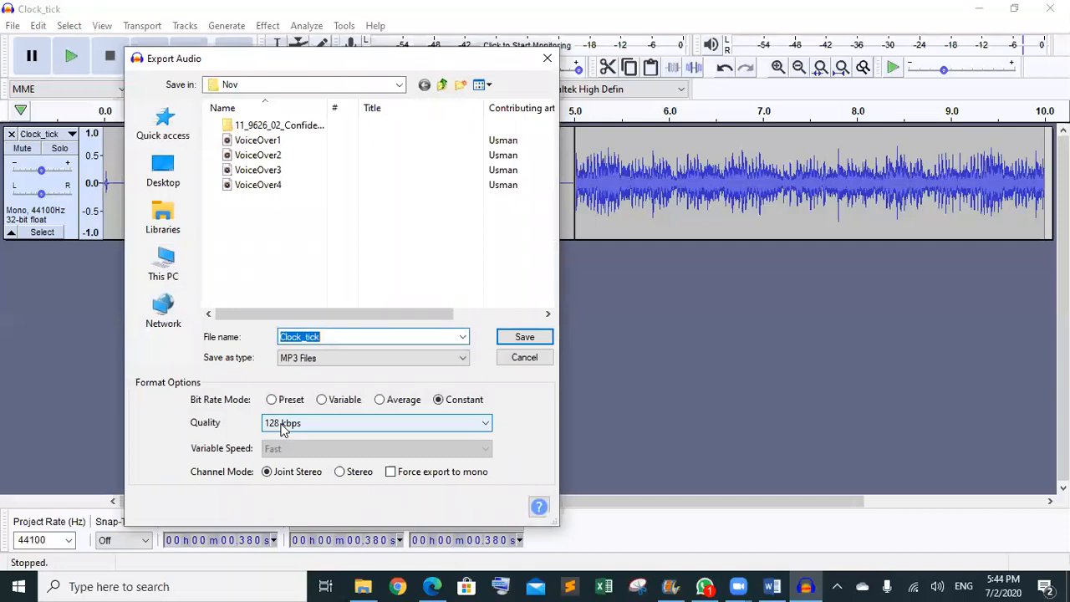
- Set the MP3 export to Constant bit rate mode at 128 kbps quality
left_click(350, 429)
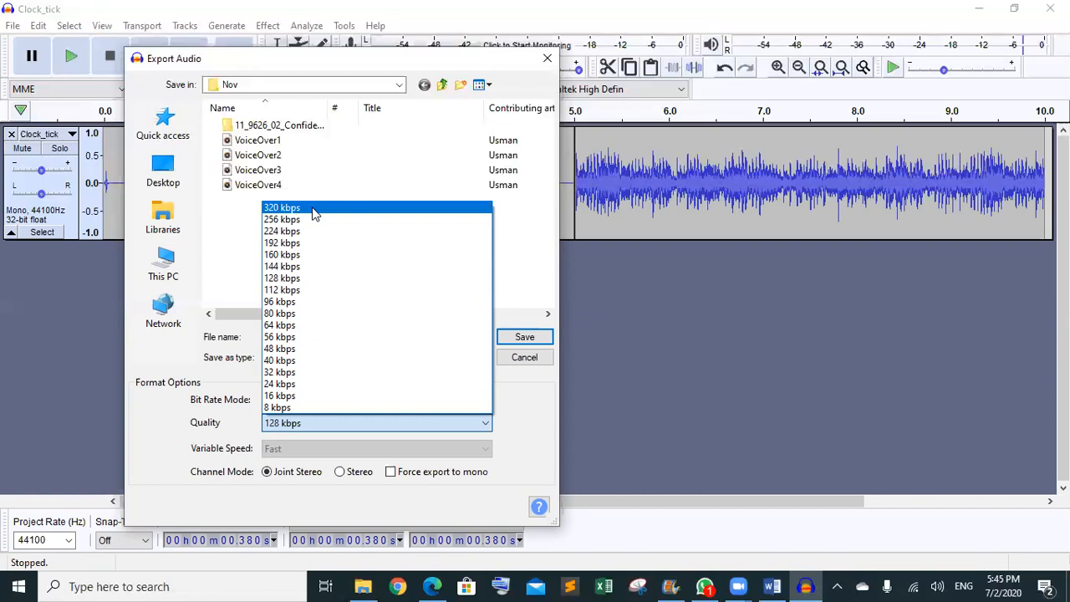
left_click(305, 281)
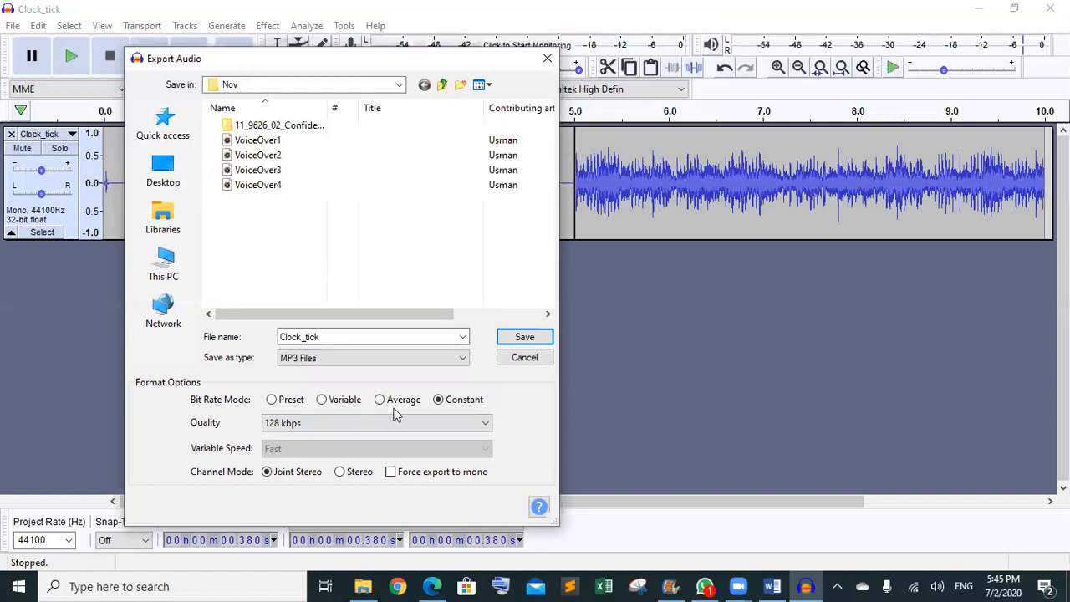
left_click(273, 400)
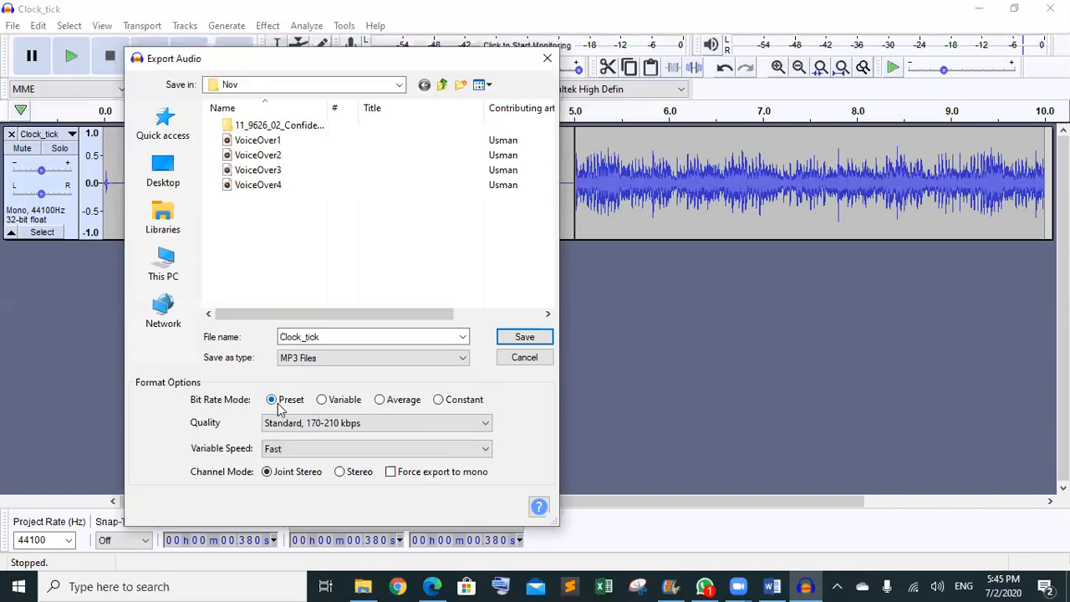
left_click(440, 401)
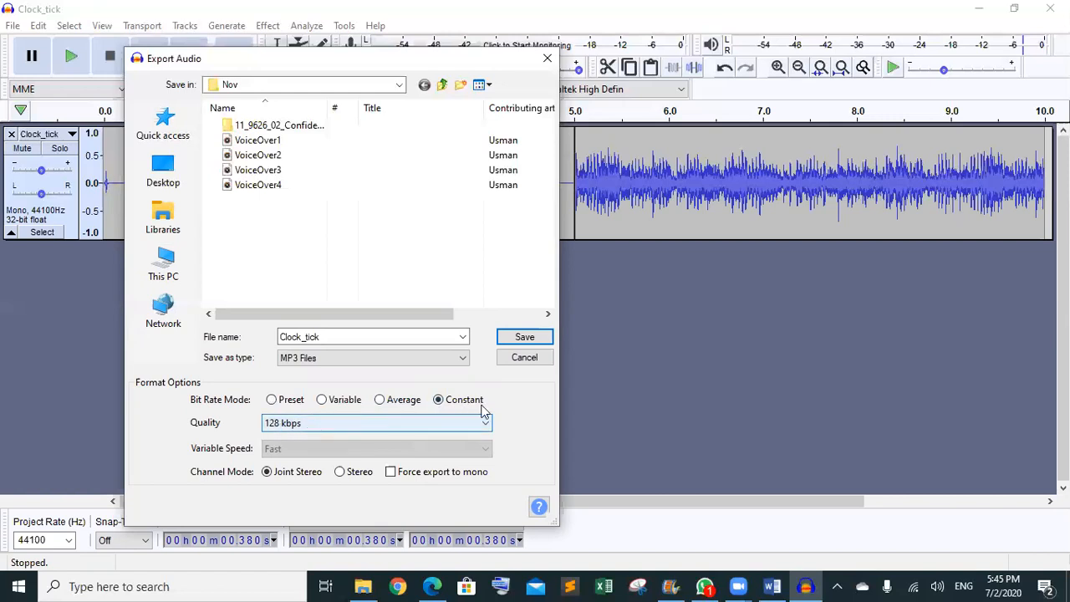
left_click(430, 427)
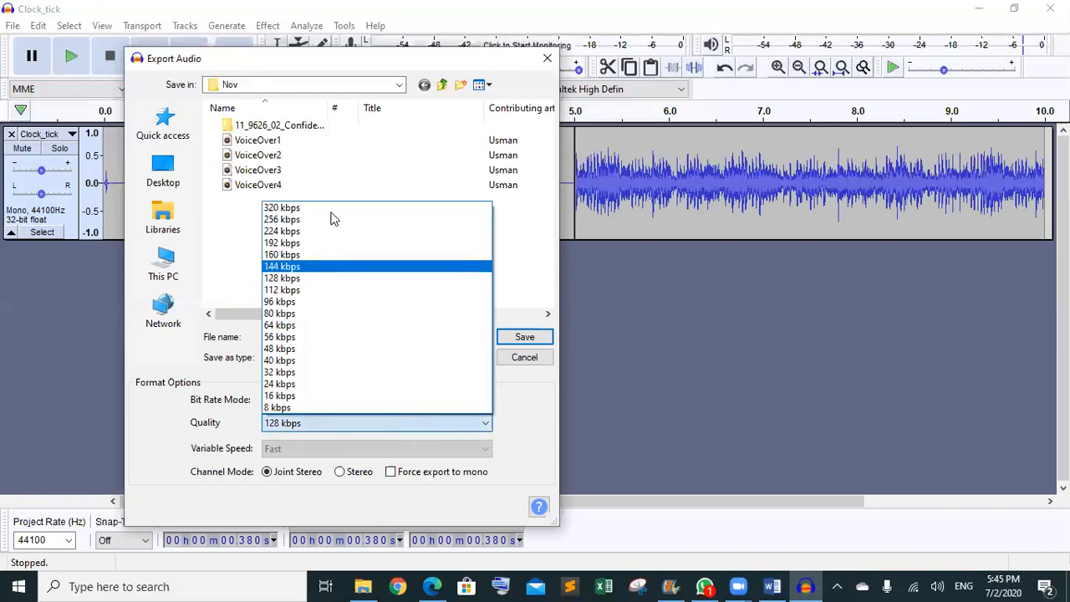
left_click(355, 277)
- Name the MP3 export 'track1' and go to the Desktop as the save location
double_click(386, 334)
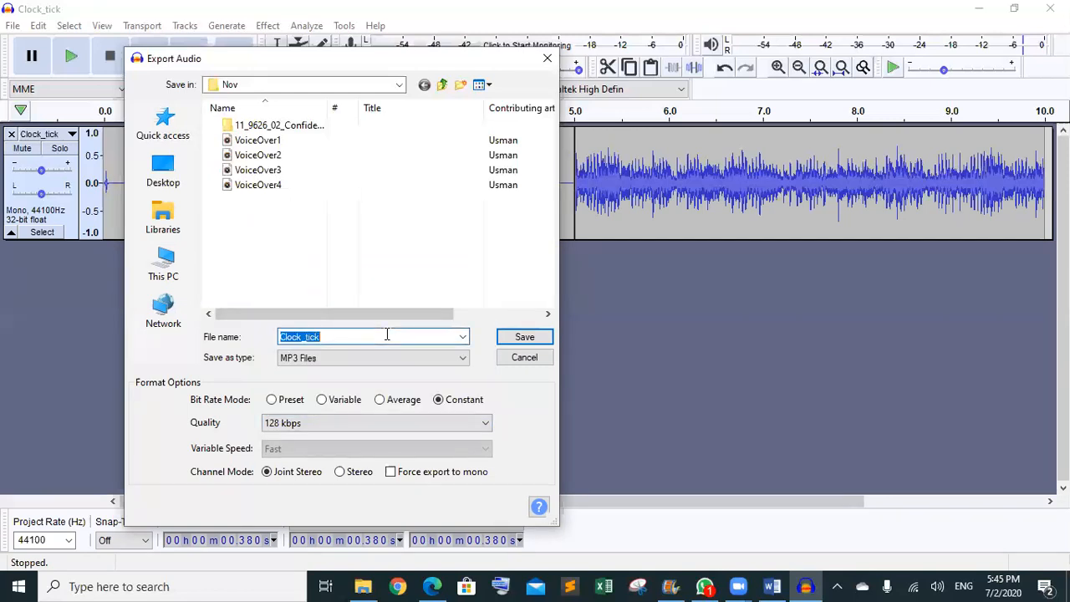
type("track1")
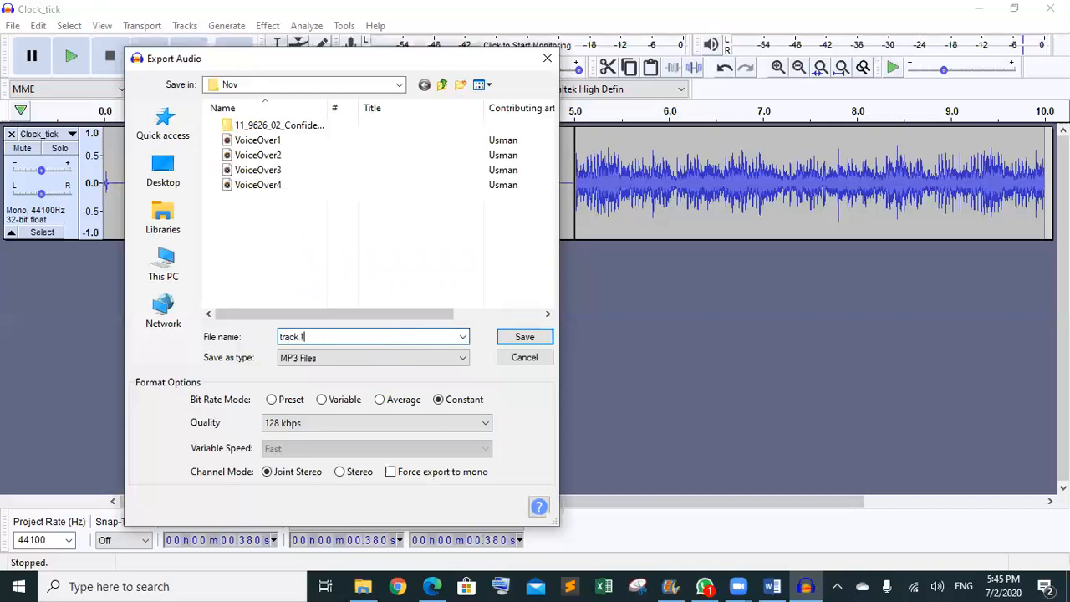
double_click(316, 126)
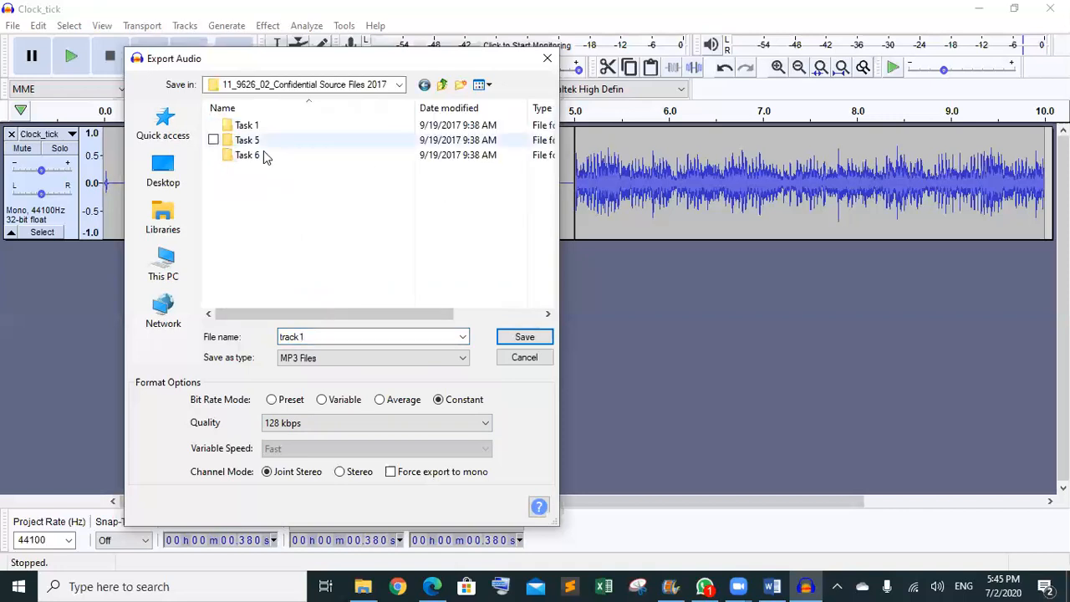
left_click(442, 85)
left_click(442, 85)
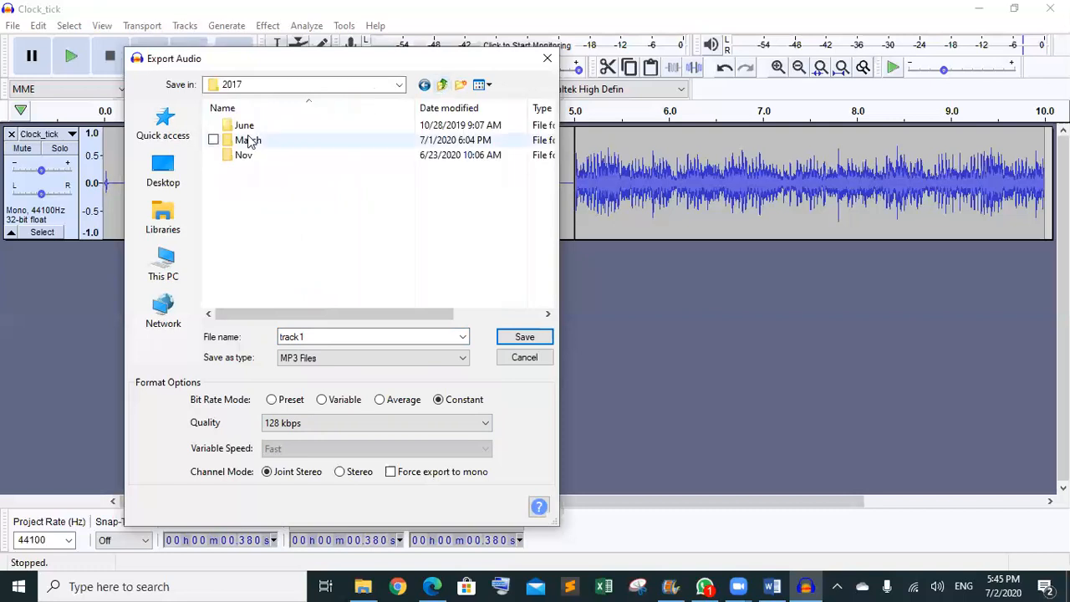
left_click(189, 175)
- Save track1 into the Desktop > AS > sound_editing > SF folder
left_click_drag(543, 131, 541, 182)
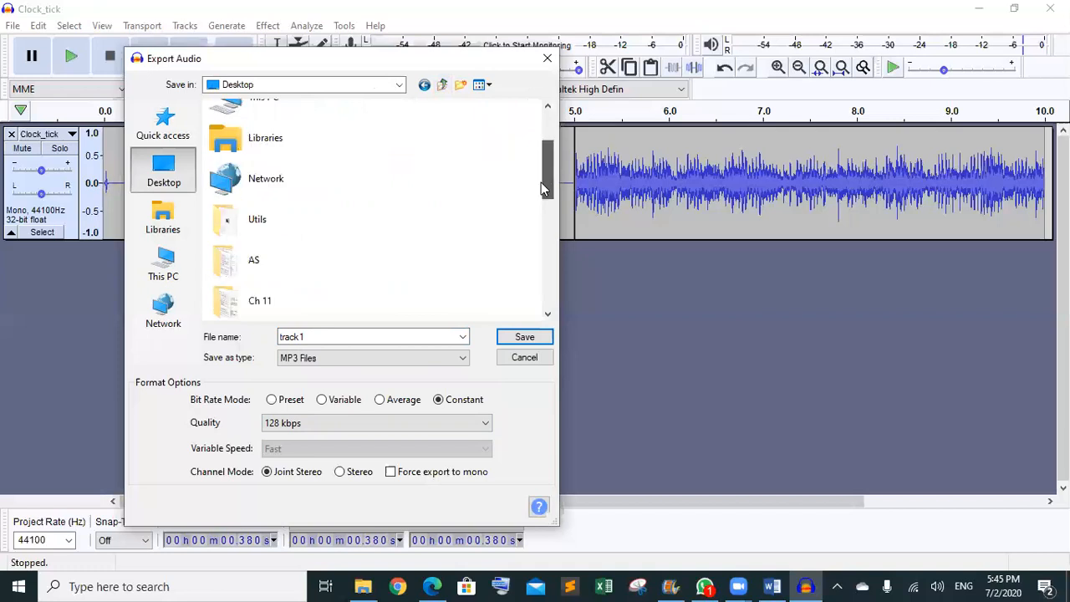
double_click(340, 174)
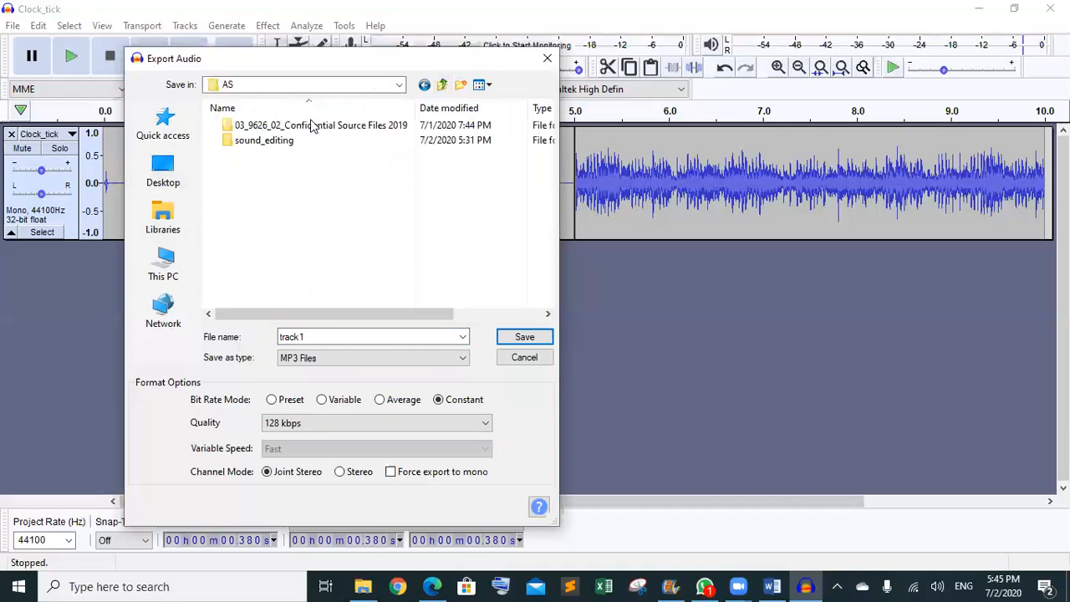
double_click(312, 126)
left_click(443, 83)
double_click(303, 139)
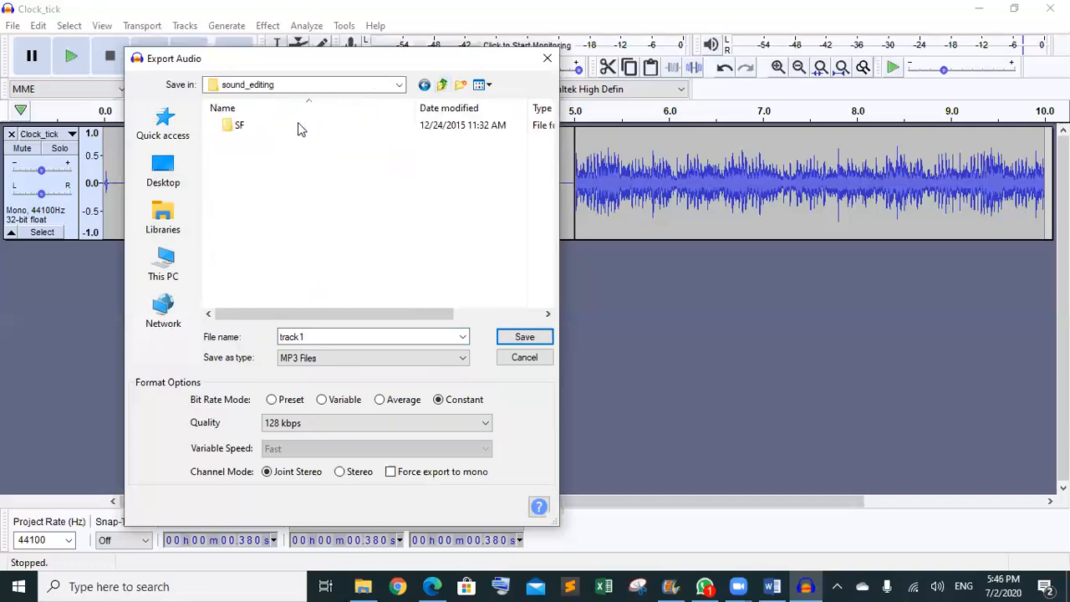
double_click(299, 125)
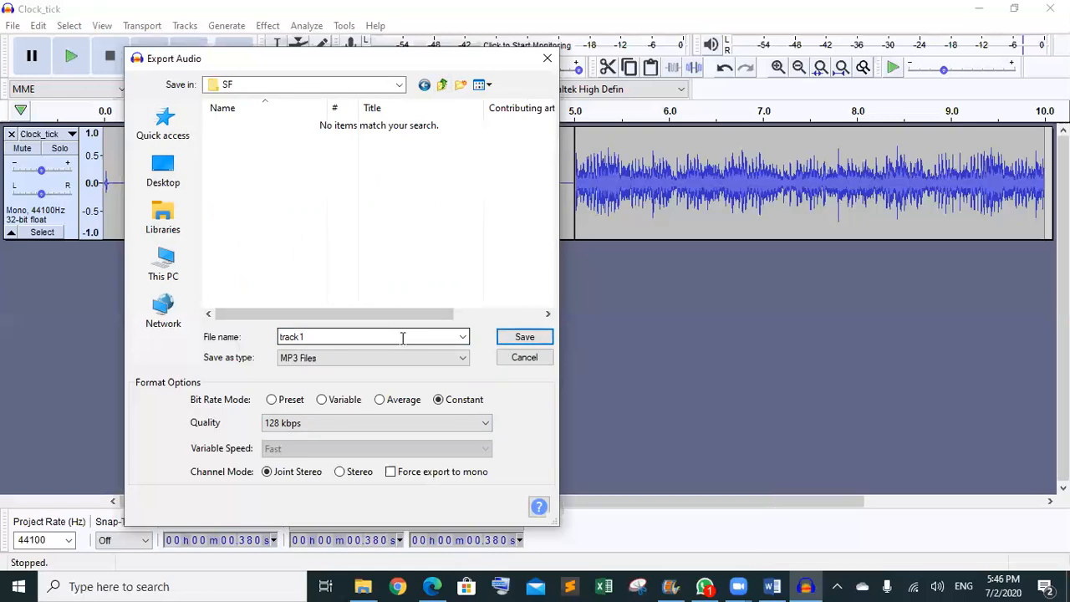
left_click(512, 343)
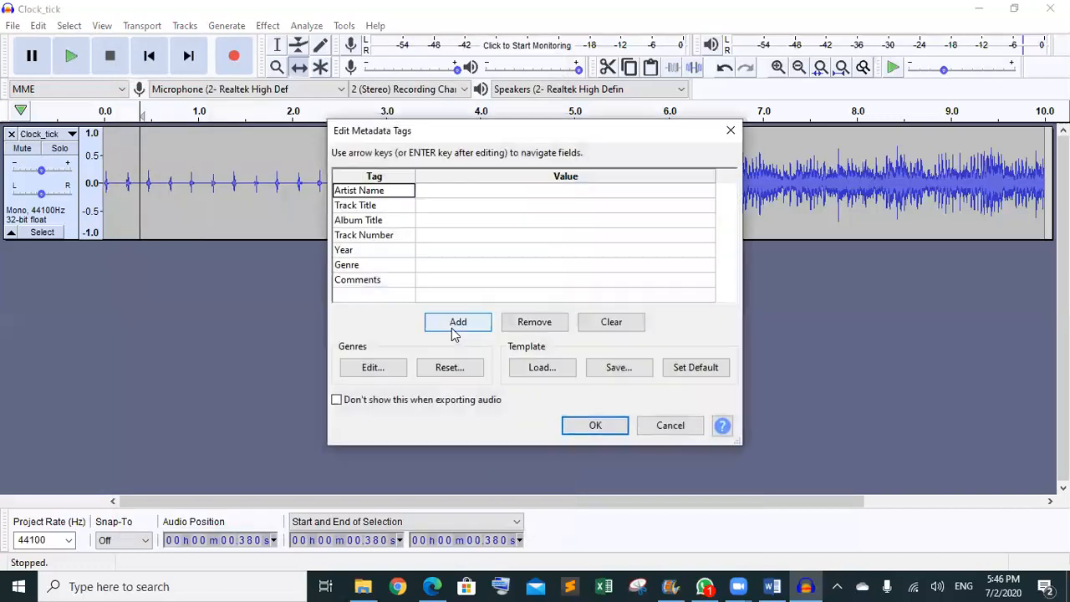
- Fill in the Artist Name tag, finish the track1 export, and minimize Audacity
left_click(481, 194)
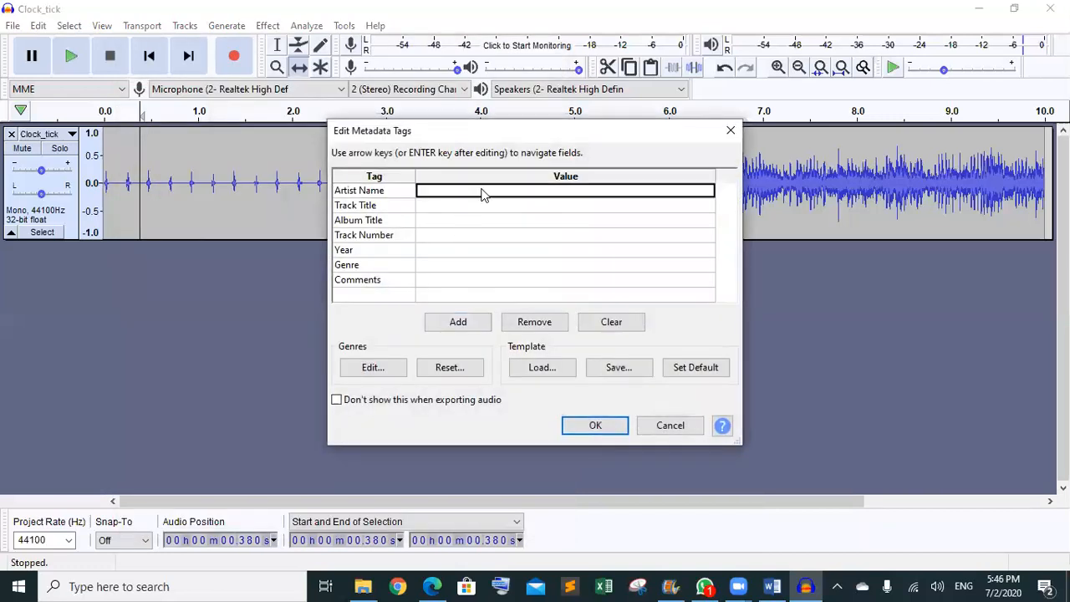
type("Taha")
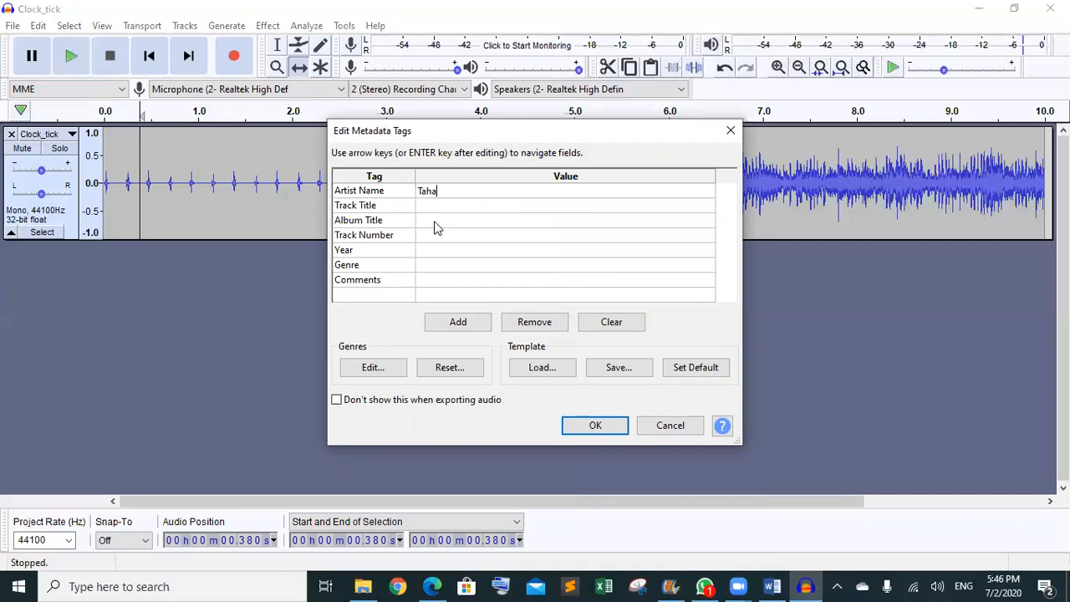
left_click(617, 430)
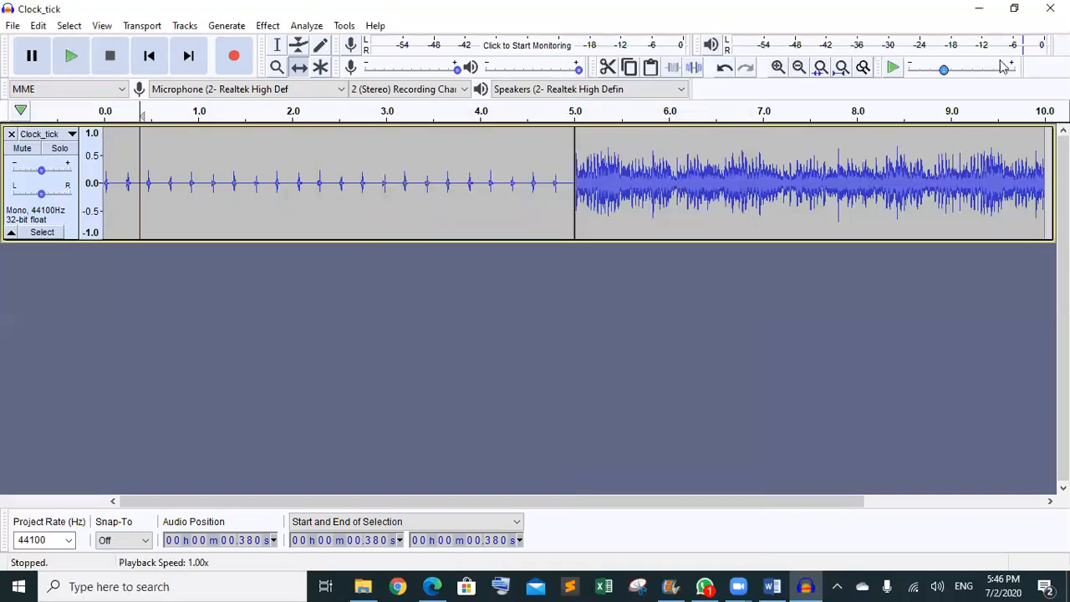
left_click(979, 8)
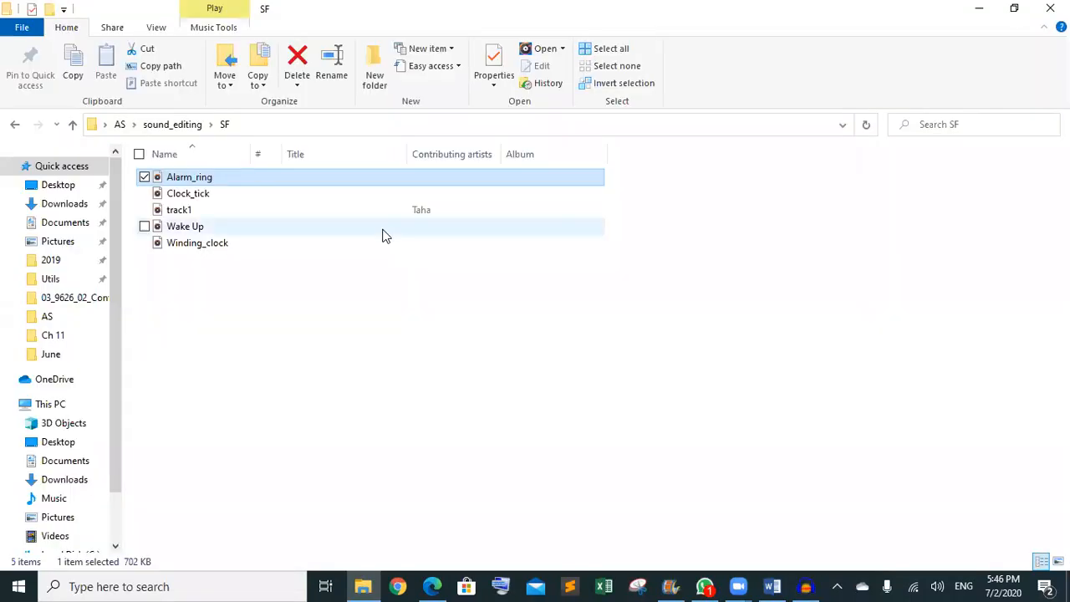
- Confirm in track1's Properties details that it is a 10-second 128 kbps MP3, then return to sound_editing
left_click(198, 307)
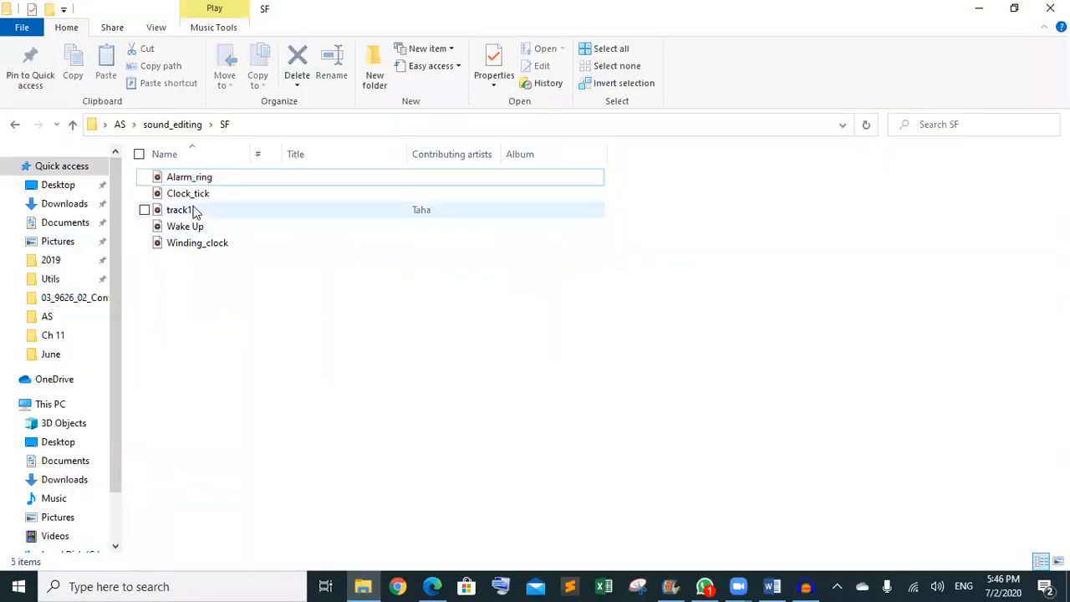
right_click(191, 209)
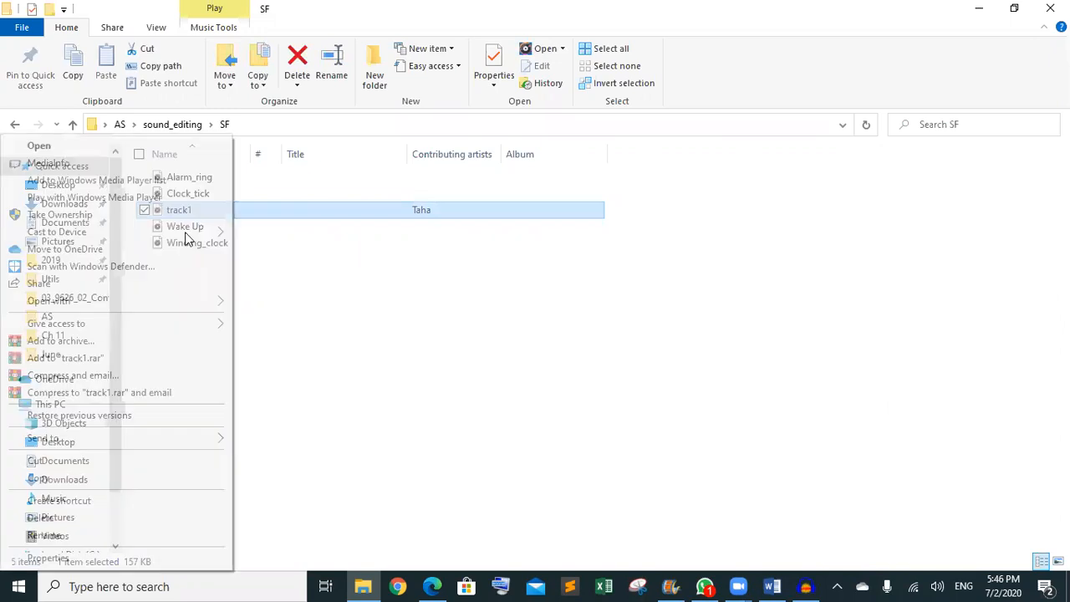
left_click(49, 557)
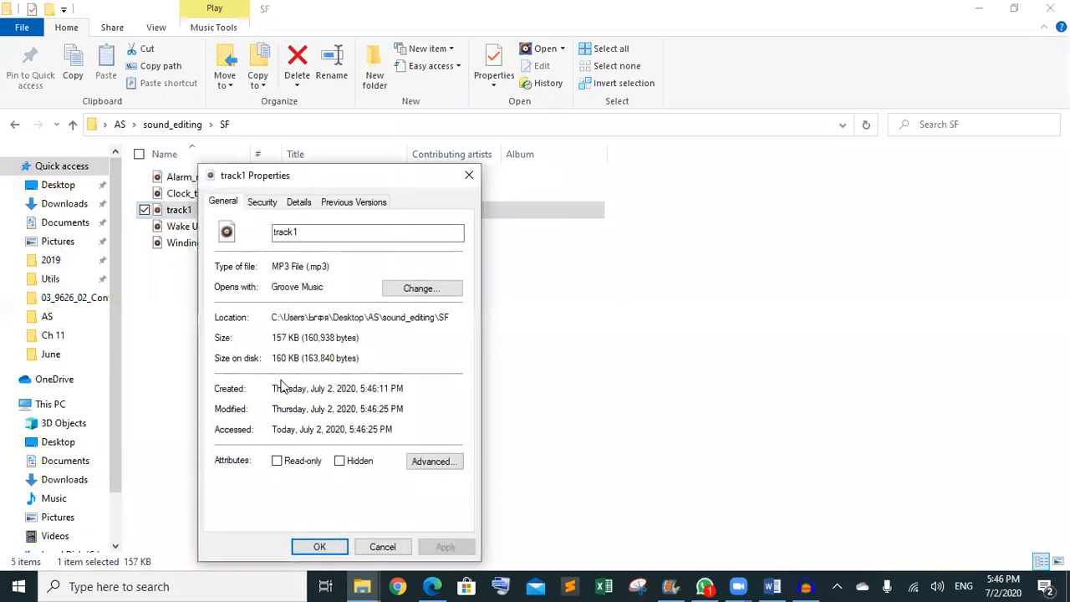
left_click(298, 203)
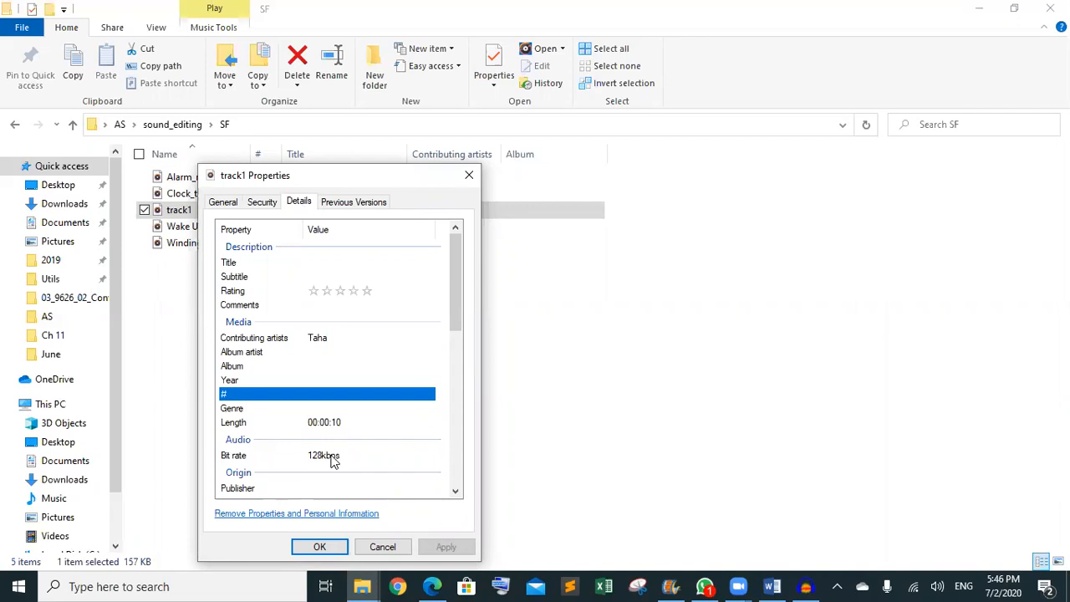
left_click(313, 337)
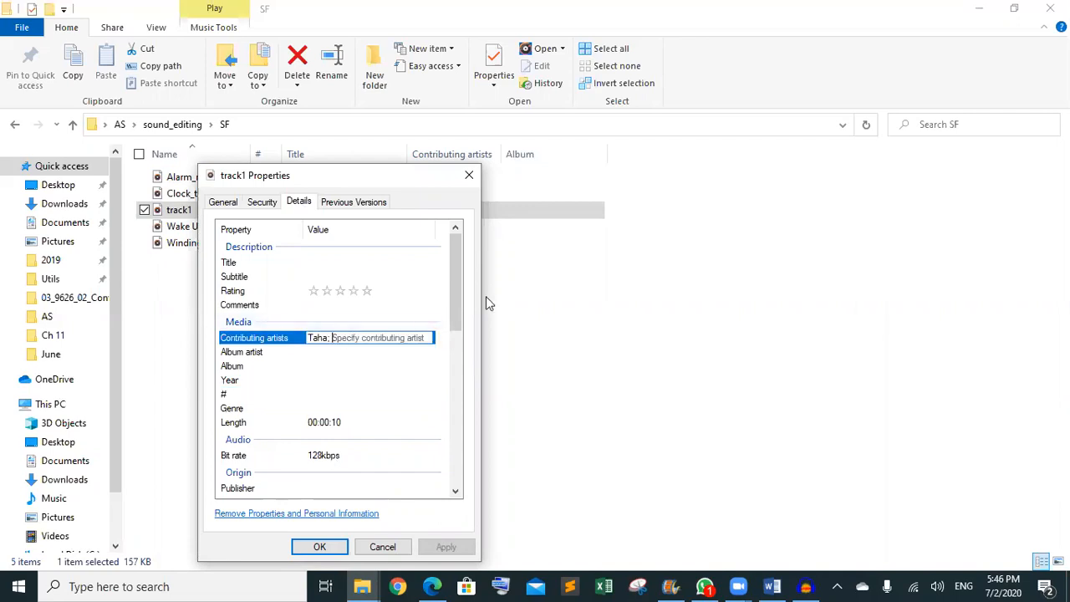
left_click_drag(462, 288, 459, 431)
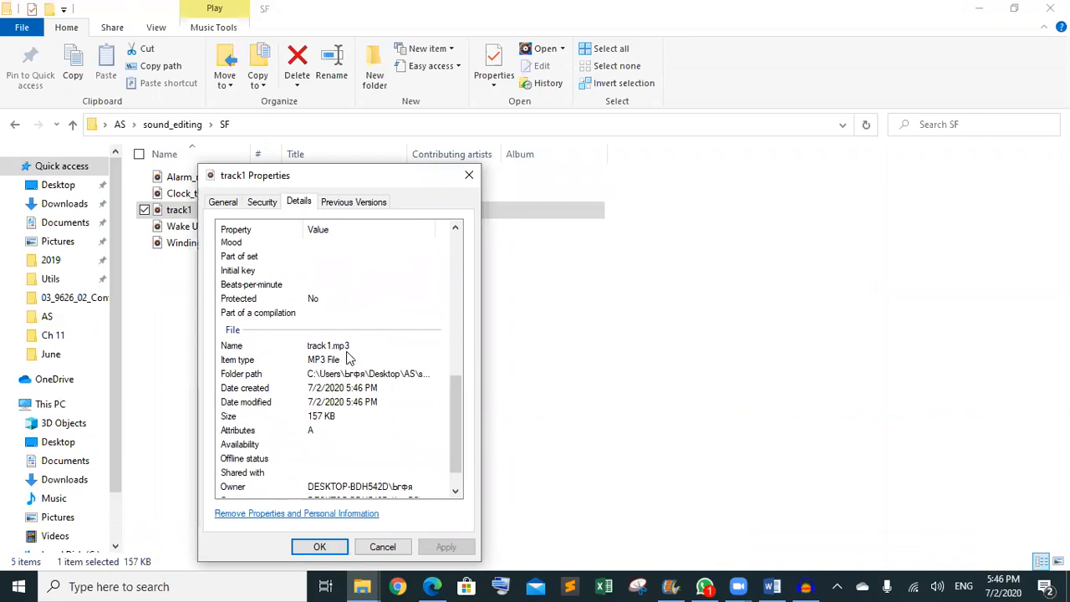
left_click(383, 547)
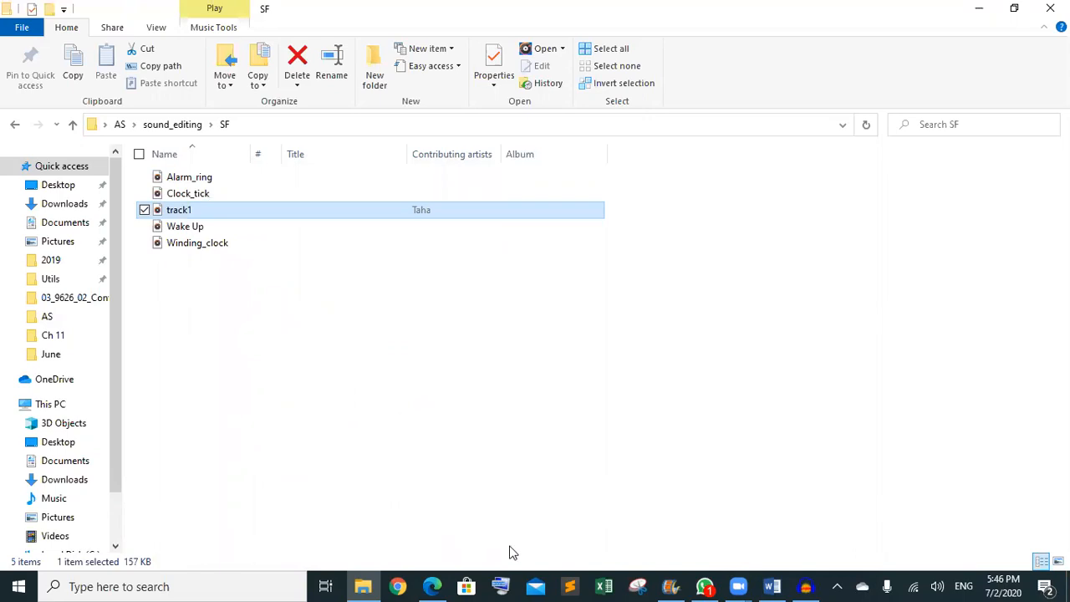
left_click(17, 126)
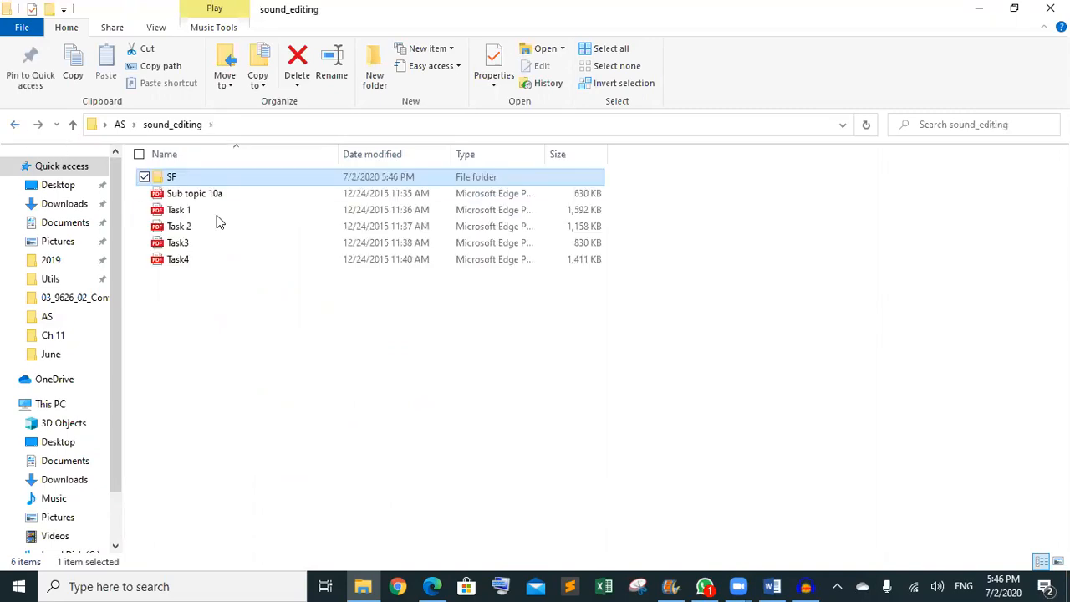
- Open Task 2.pdf in Edge and close the Edited.pdf tab
double_click(217, 223)
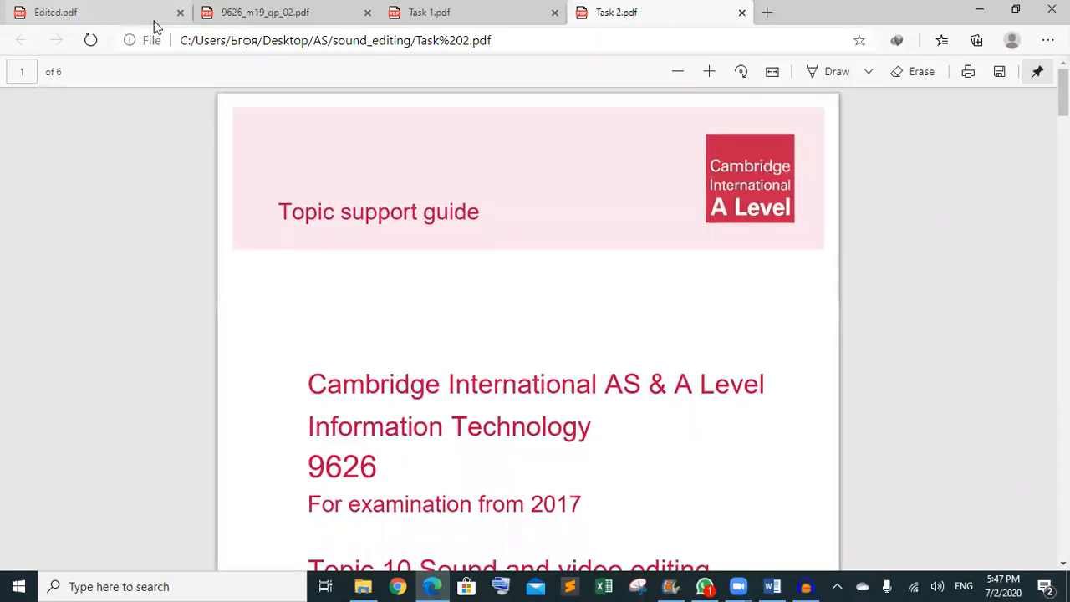
left_click_drag(154, 21, 167, 27)
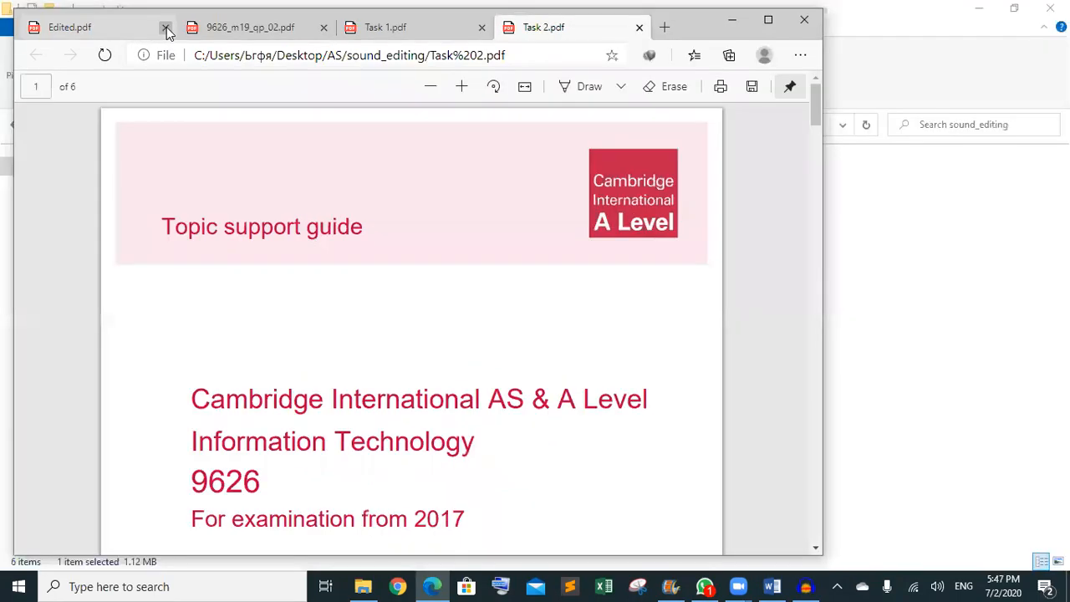
left_click(165, 27)
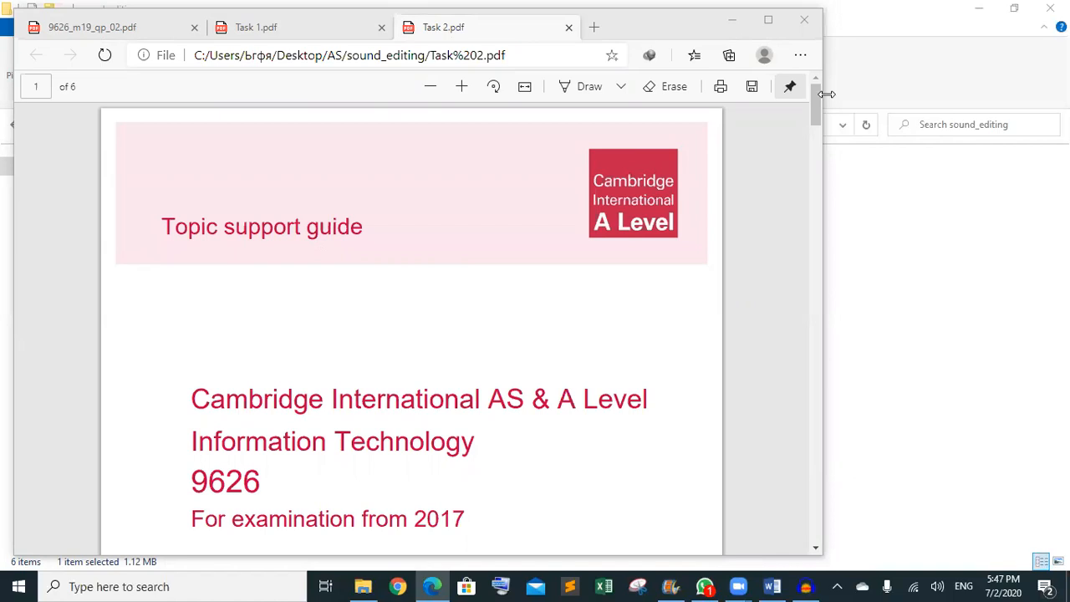
- Read the Task 2 guide through its three-second fade-in and Timer2.mp3 export, then minimize Edge
left_click_drag(816, 211, 819, 280)
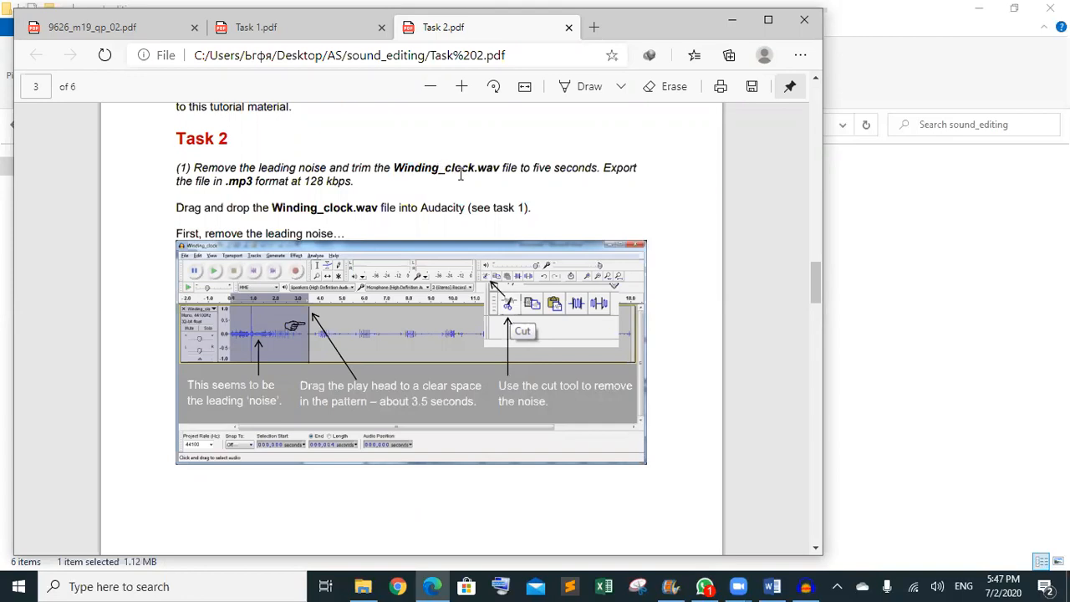
scroll(474, 192, "down", 1)
scroll(474, 192, "down", 3)
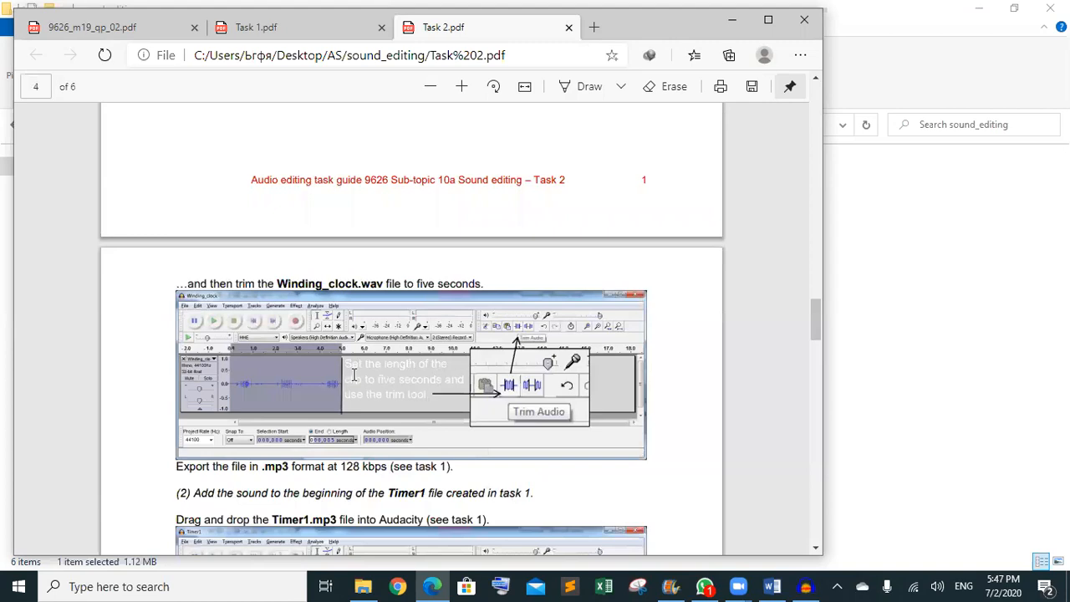
scroll(349, 375, "down", 2)
scroll(353, 374, "down", 1)
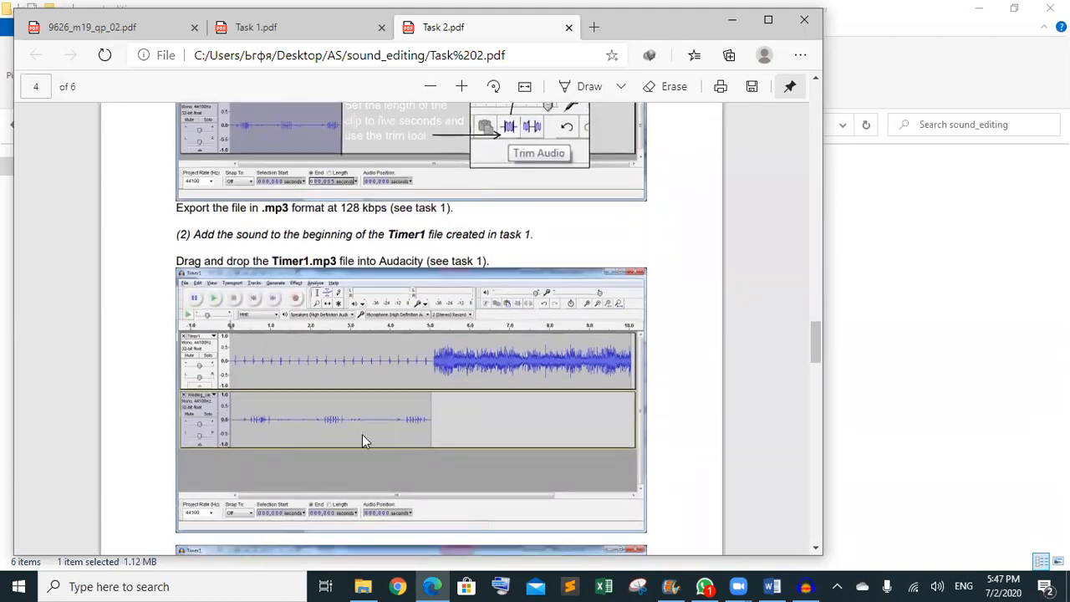
scroll(362, 434, "down", 3)
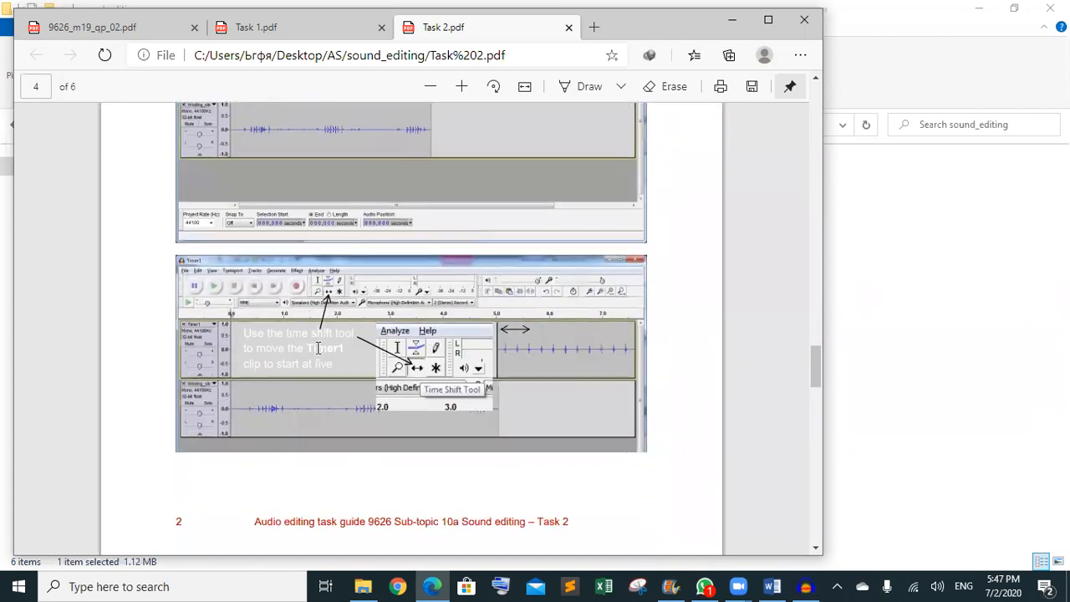
scroll(318, 348, "down", 1)
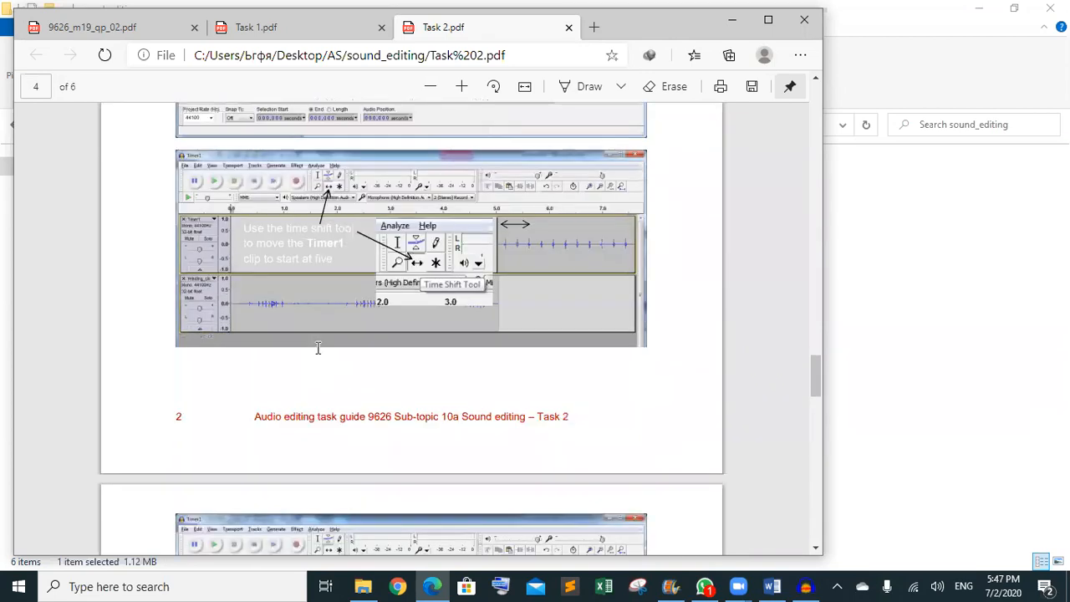
scroll(318, 347, "down", 3)
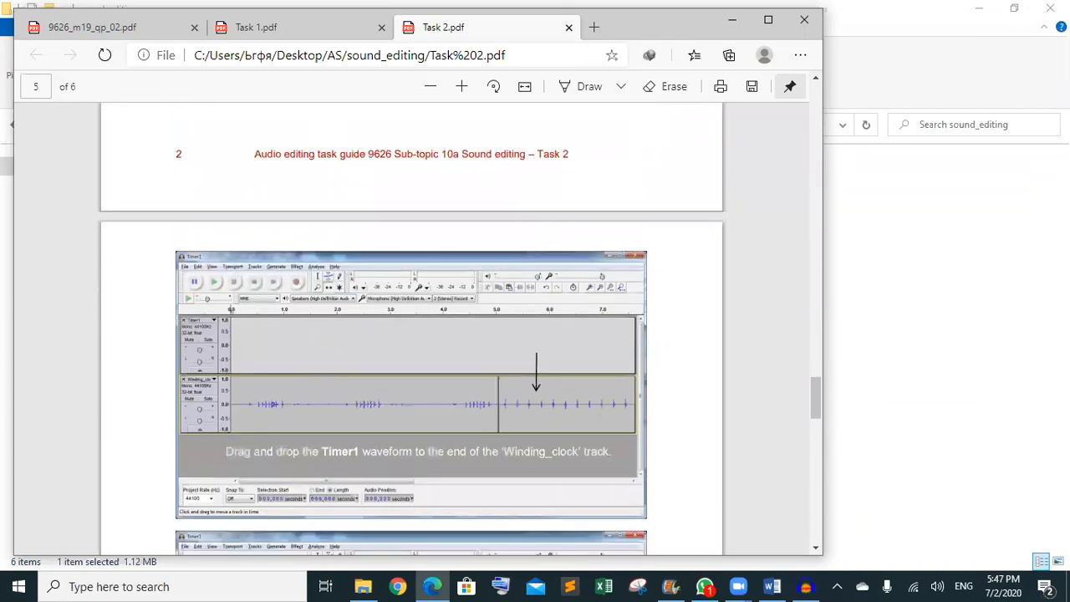
scroll(566, 478, "down", 2)
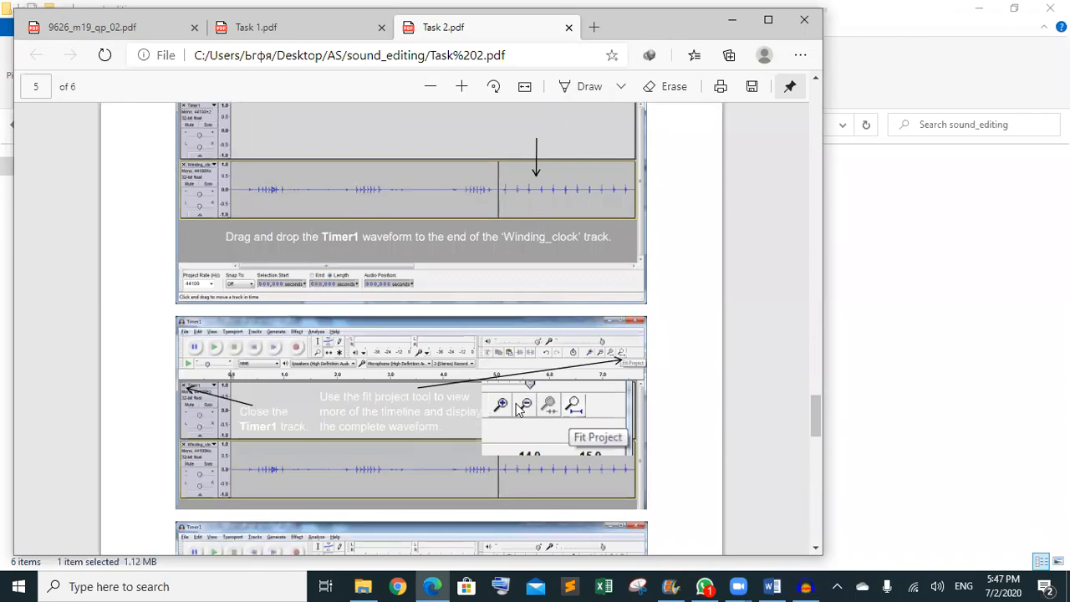
scroll(517, 408, "down", 4)
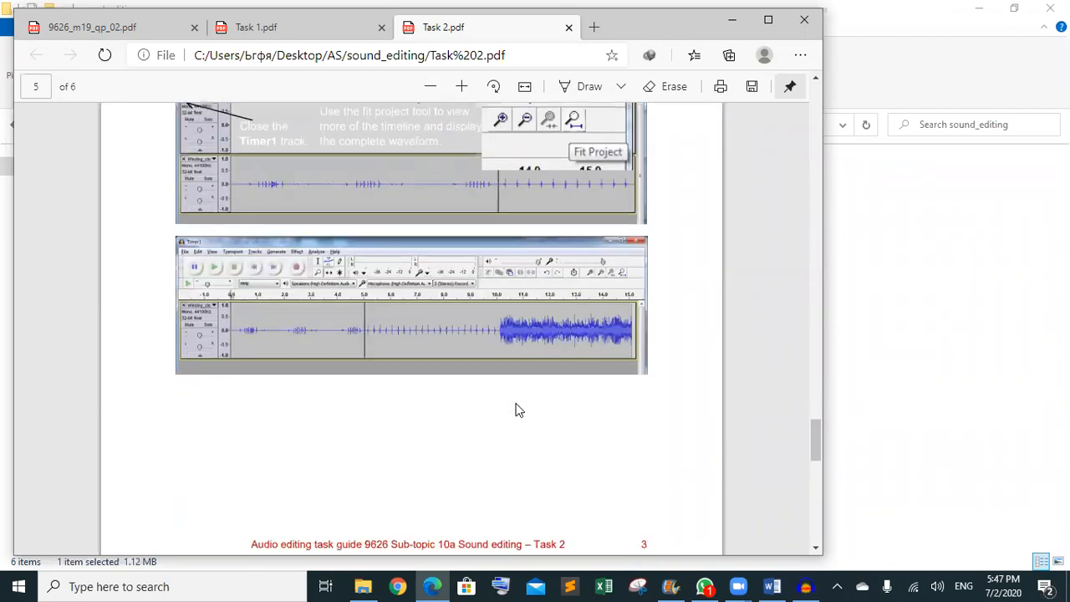
scroll(515, 409, "down", 4)
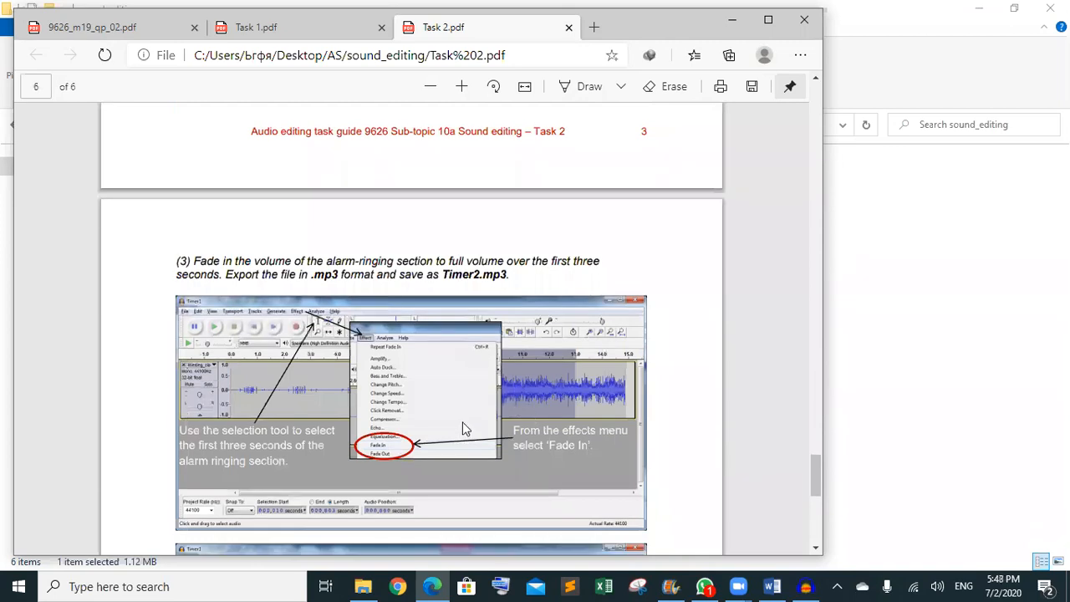
scroll(436, 429, "down", 3)
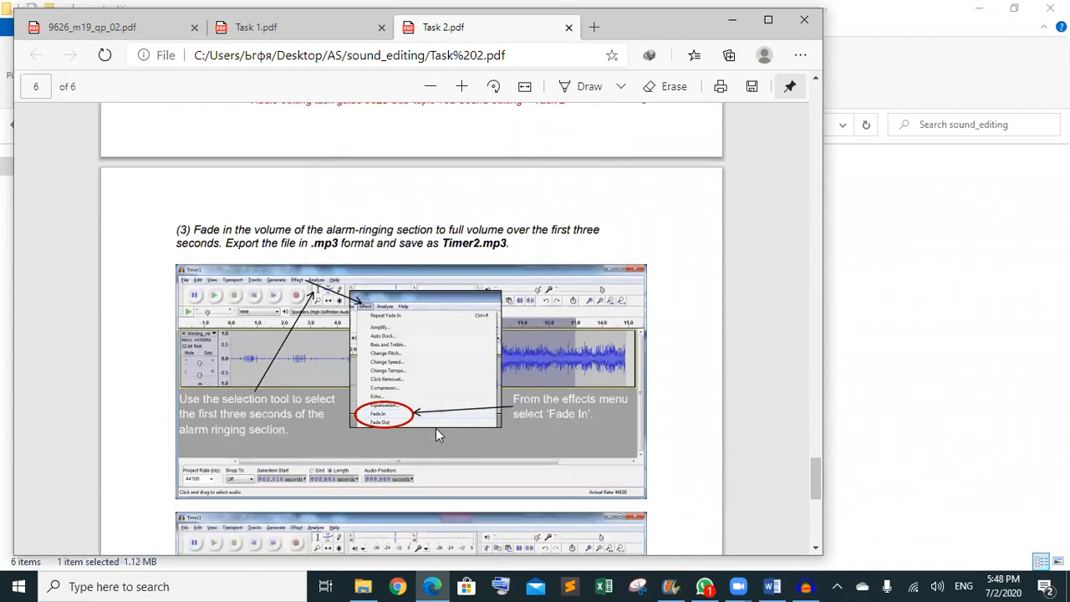
scroll(435, 429, "down", 3)
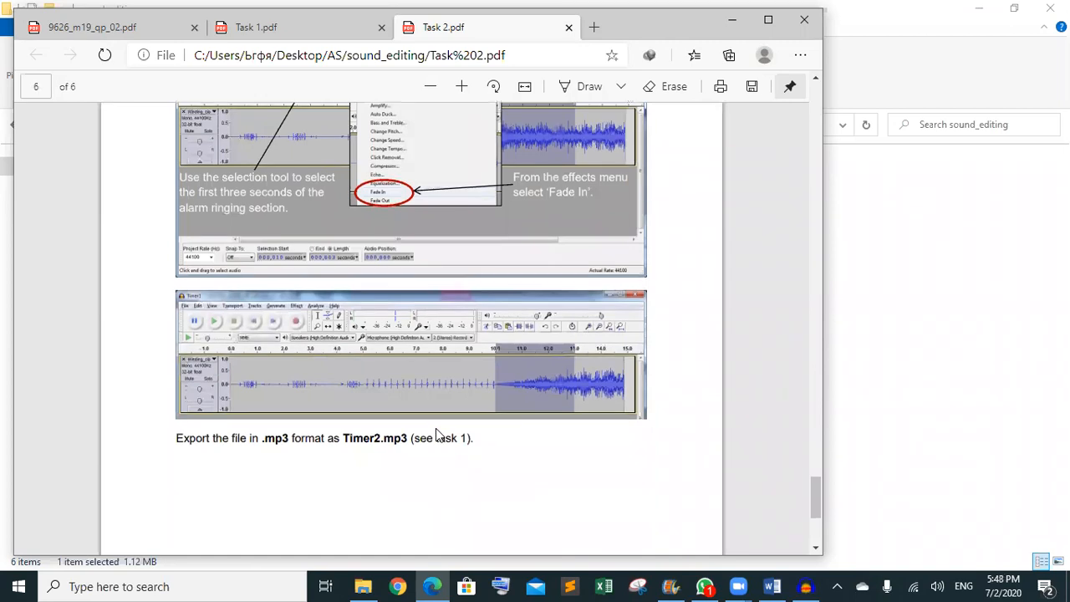
scroll(435, 428, "down", 1)
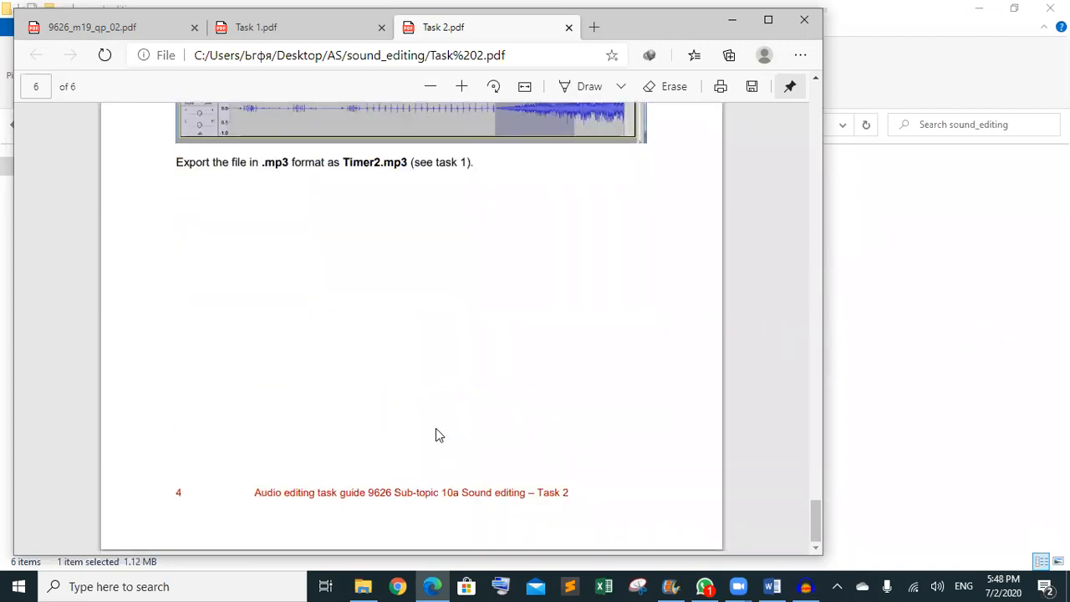
scroll(435, 428, "up", 4)
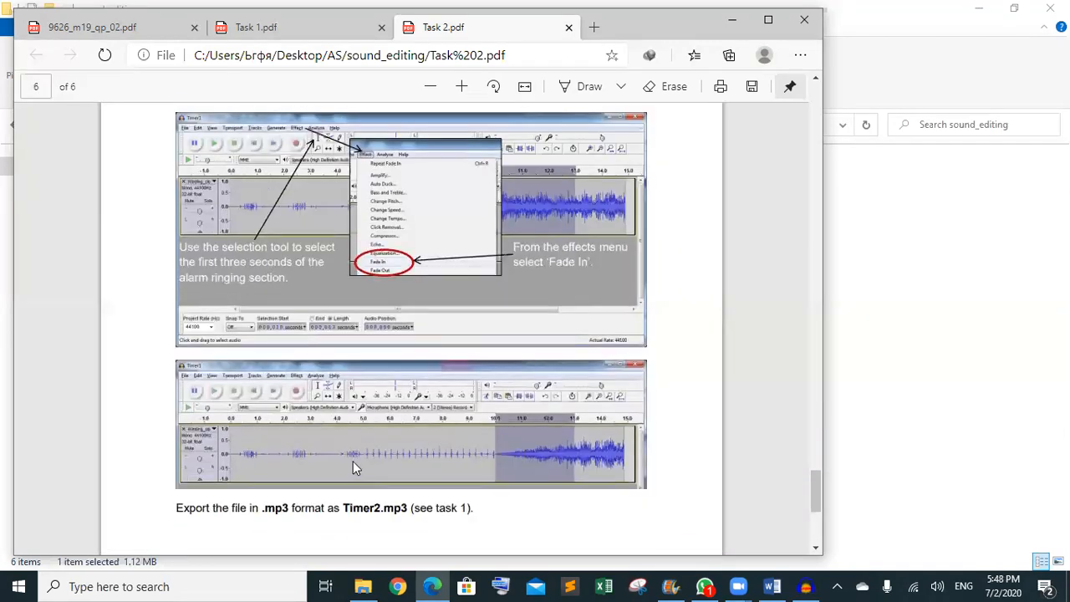
left_click(732, 20)
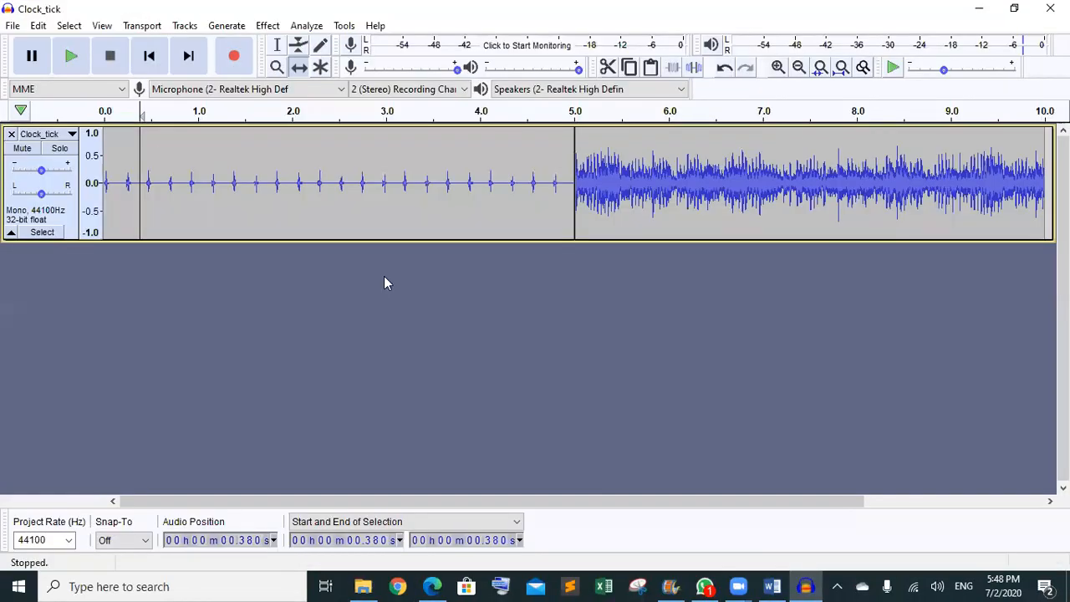
- Close the Clock_tick track and import Winding_clock from the SF folder into Audacity
left_click(11, 133)
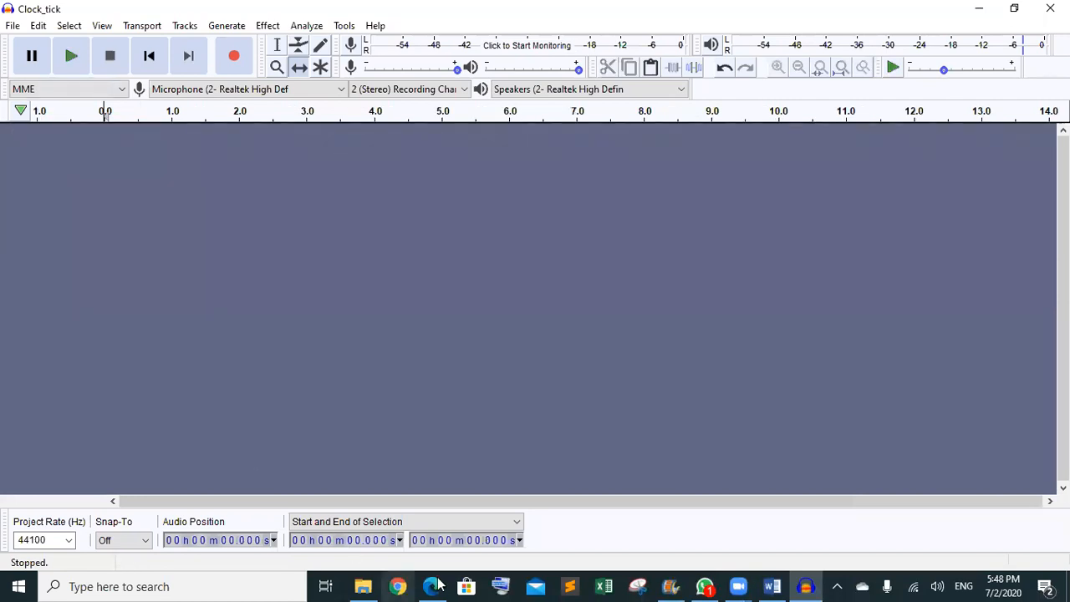
mouse_move(367, 585)
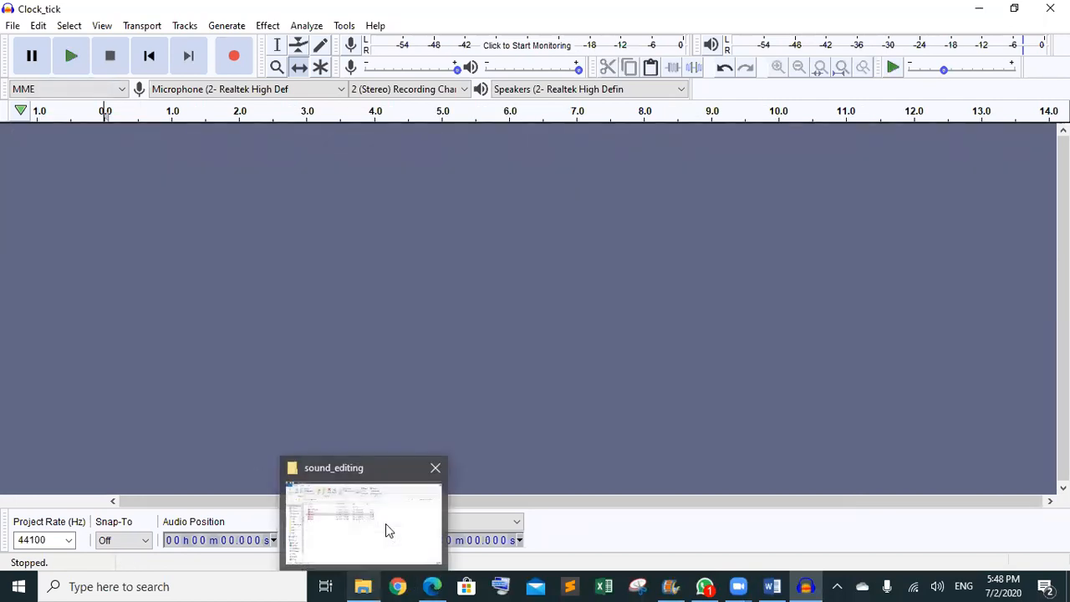
left_click(386, 523)
double_click(172, 178)
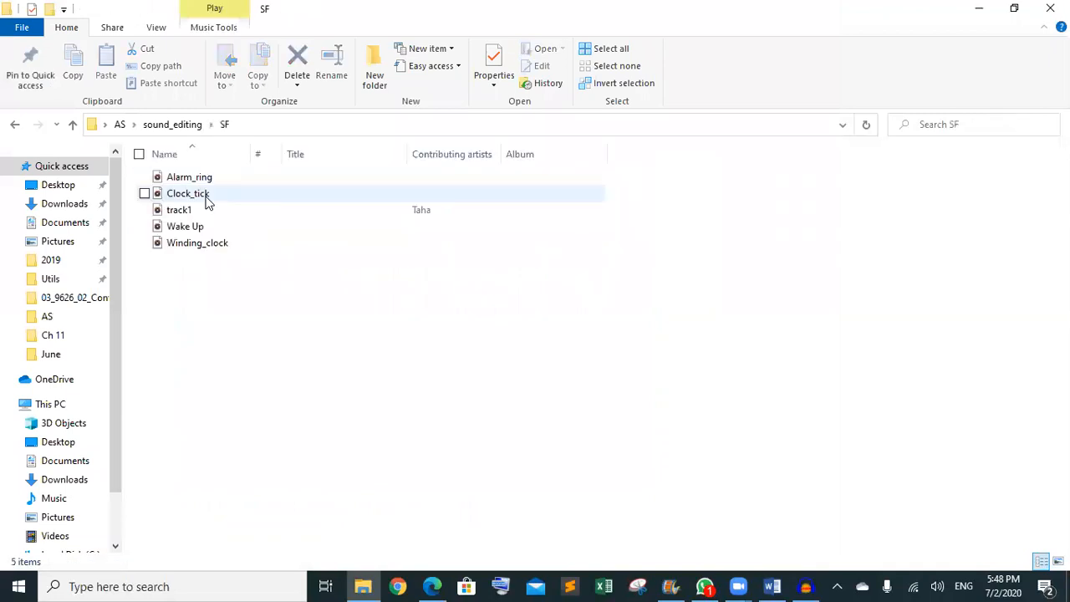
left_click_drag(193, 244, 570, 360)
left_click(602, 401)
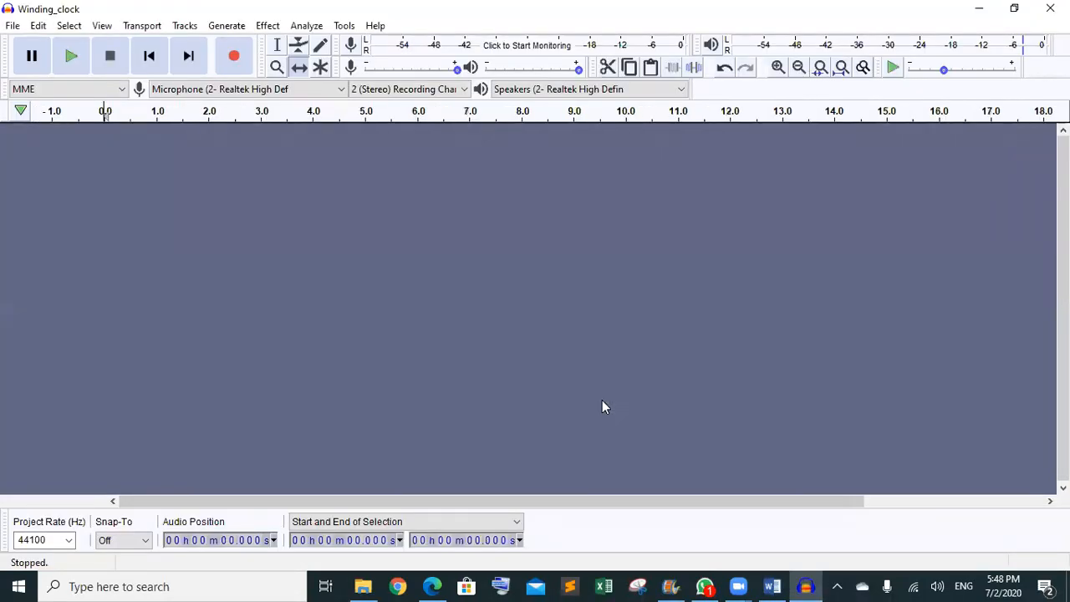
- Play the Winding_clock audio from the start to listen, then stop it
left_click(70, 57)
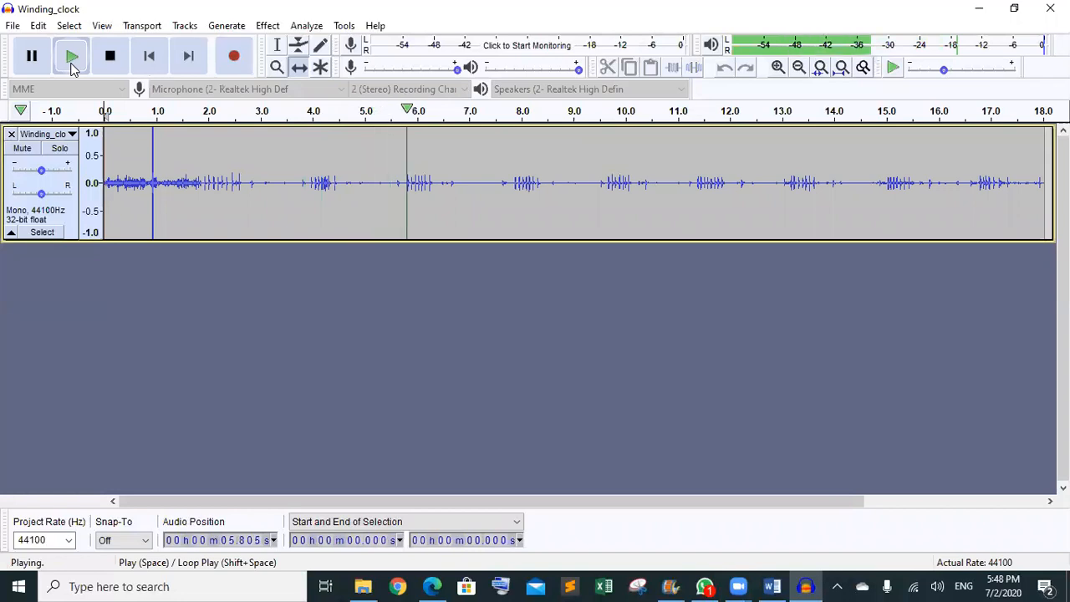
left_click(84, 64)
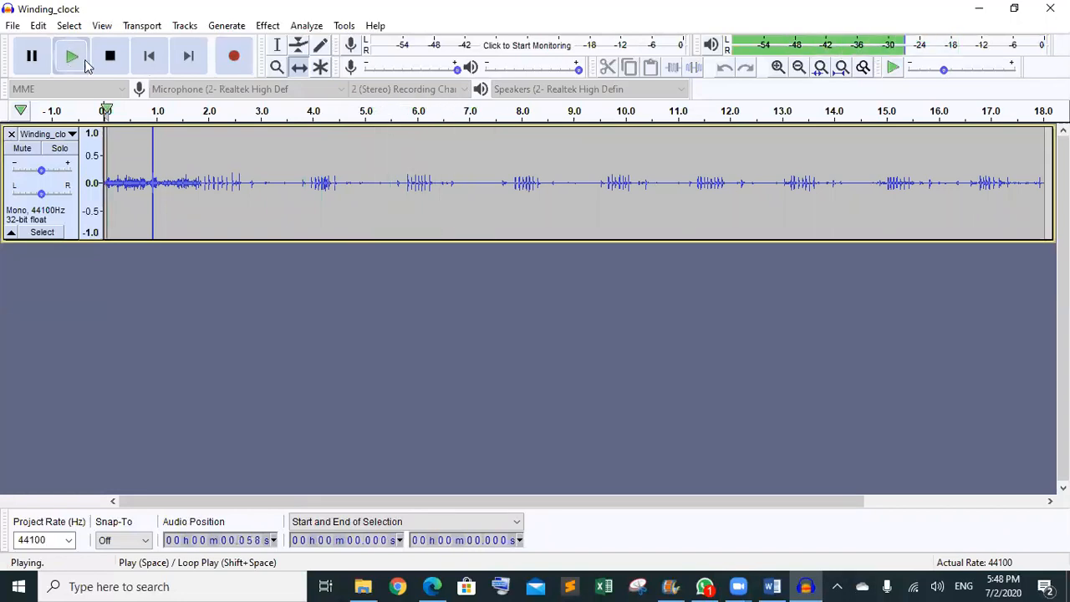
left_click(109, 58)
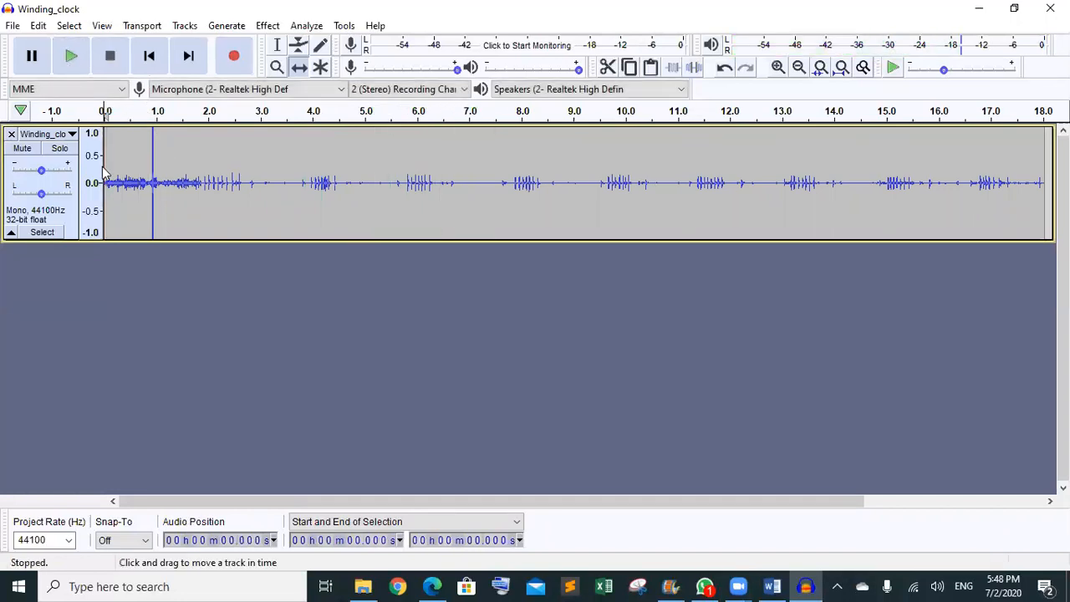
left_click(75, 57)
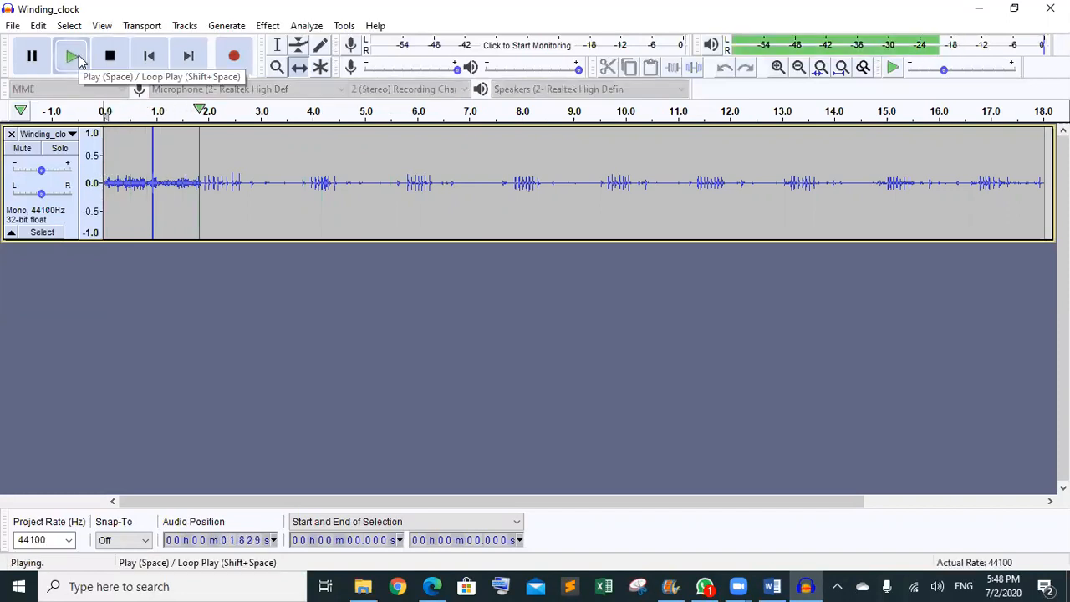
left_click(77, 57)
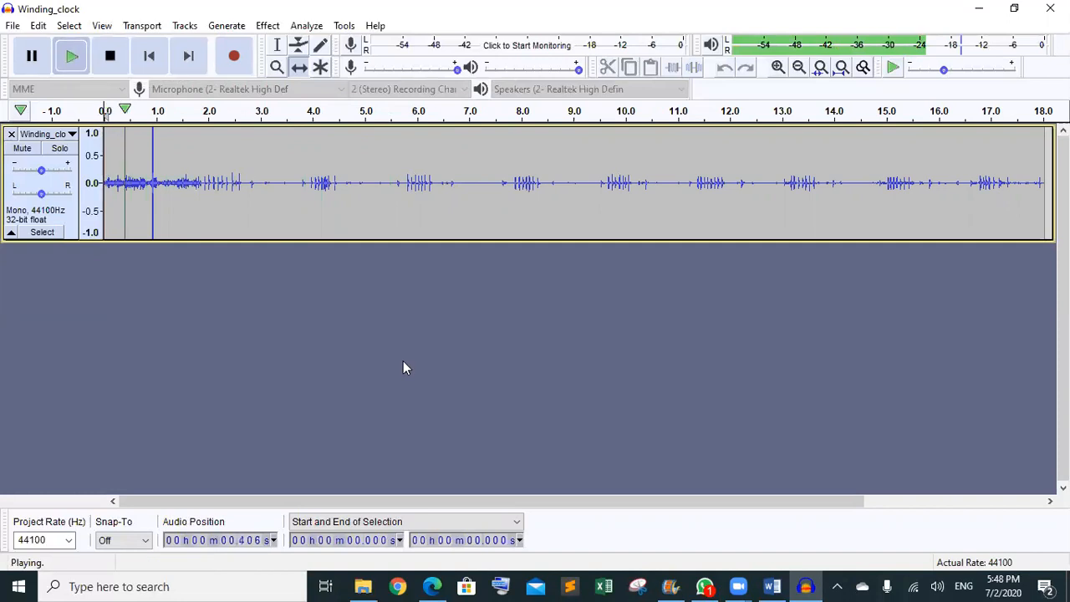
left_click(110, 56)
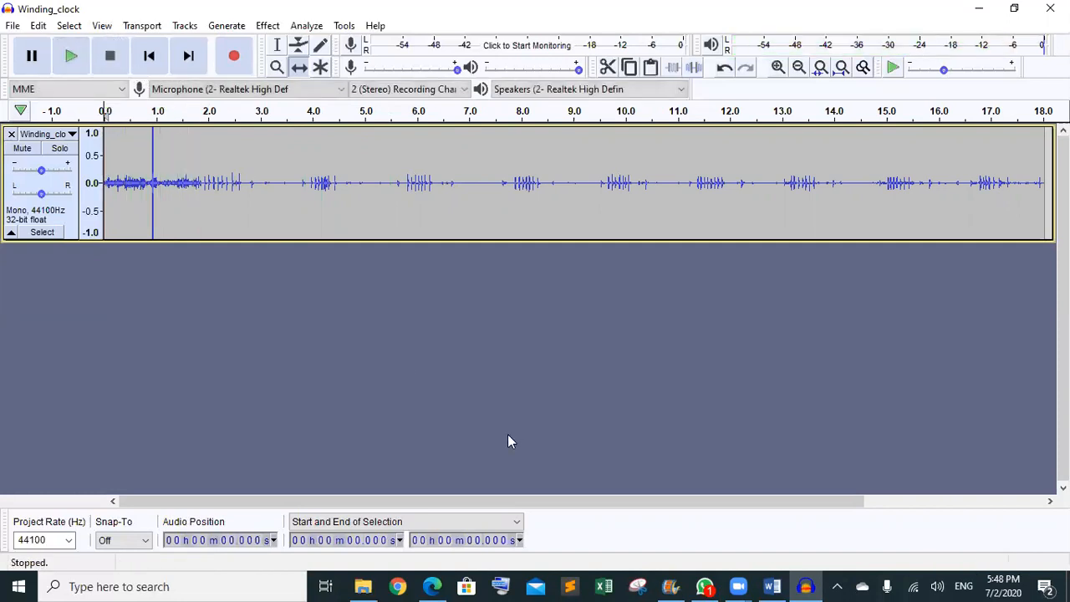
- Bring the Task 2 guide back and scroll up to its introduction
left_click(433, 585)
key("Page_Up")
key("Page_Up")
key("Page_Up")
key("Page_Up")
key("Up")
key("Up")
- Review the guide's leading-noise screenshot and Winding_clock trim instruction
key("Down")
key("Down")
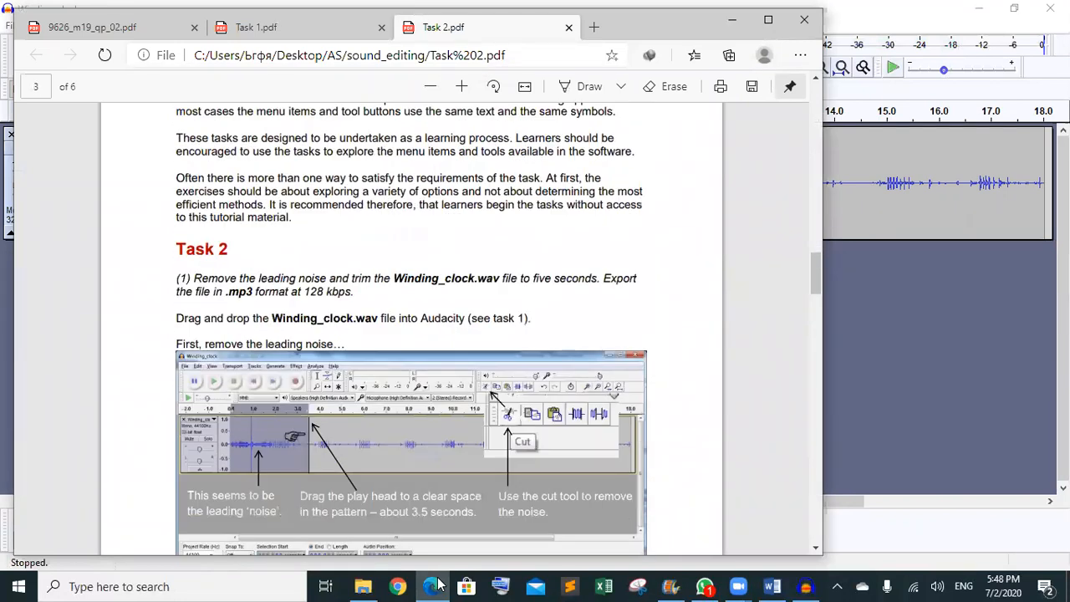
key("Down")
key("Down")
key("Down")
key("Down")
key("Down")
key("Down")
key("Down")
key("Down")
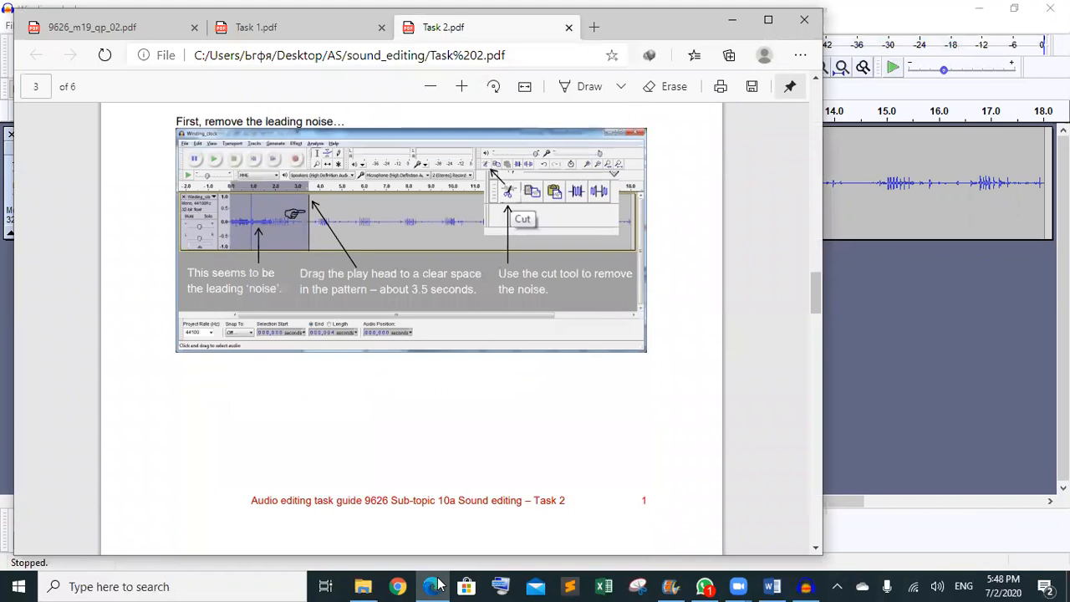
key("Page_Down")
key("Down")
key("Down")
key("Down")
key("Down")
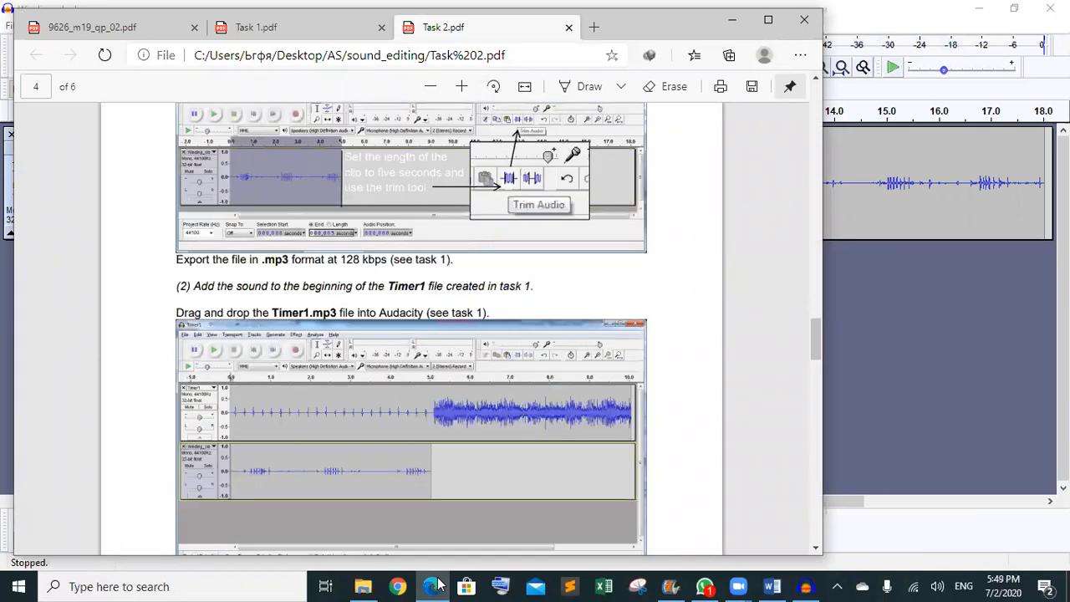
key("Down")
key("Down")
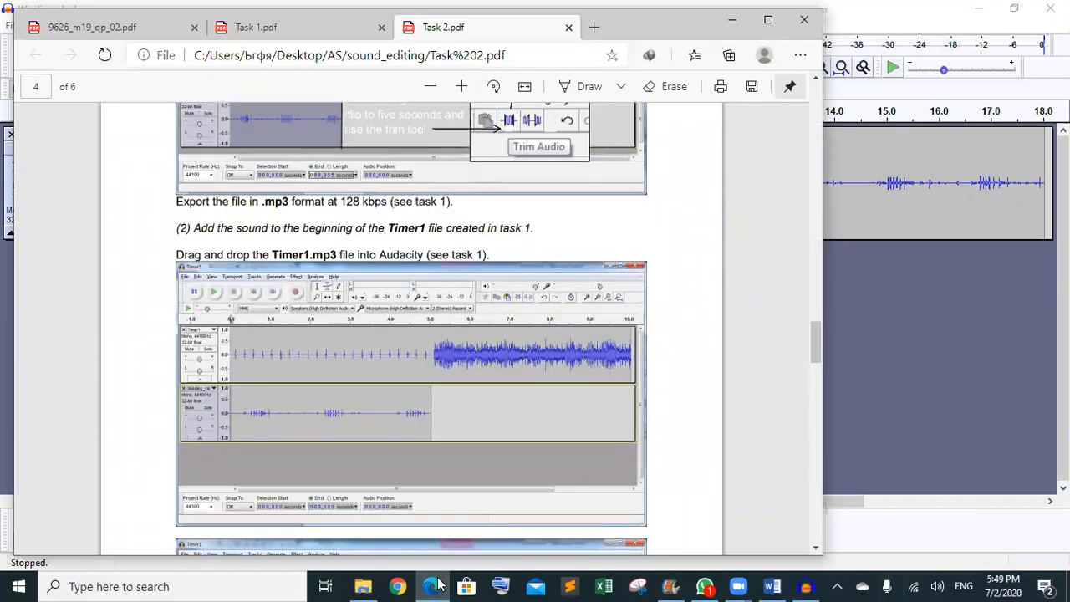
key("Up")
key("Up")
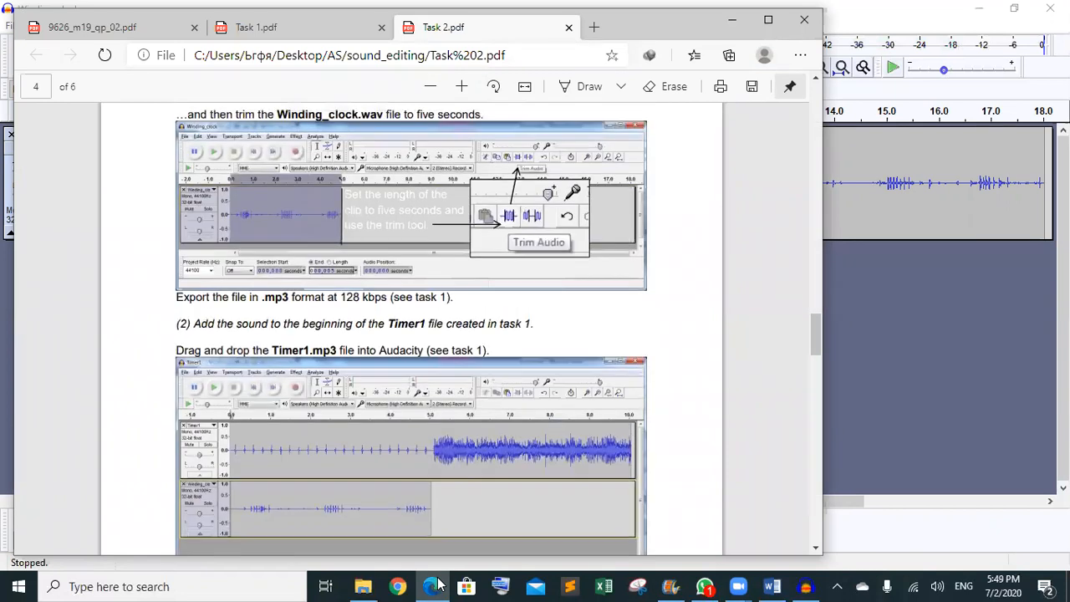
key("Up")
key("Up")
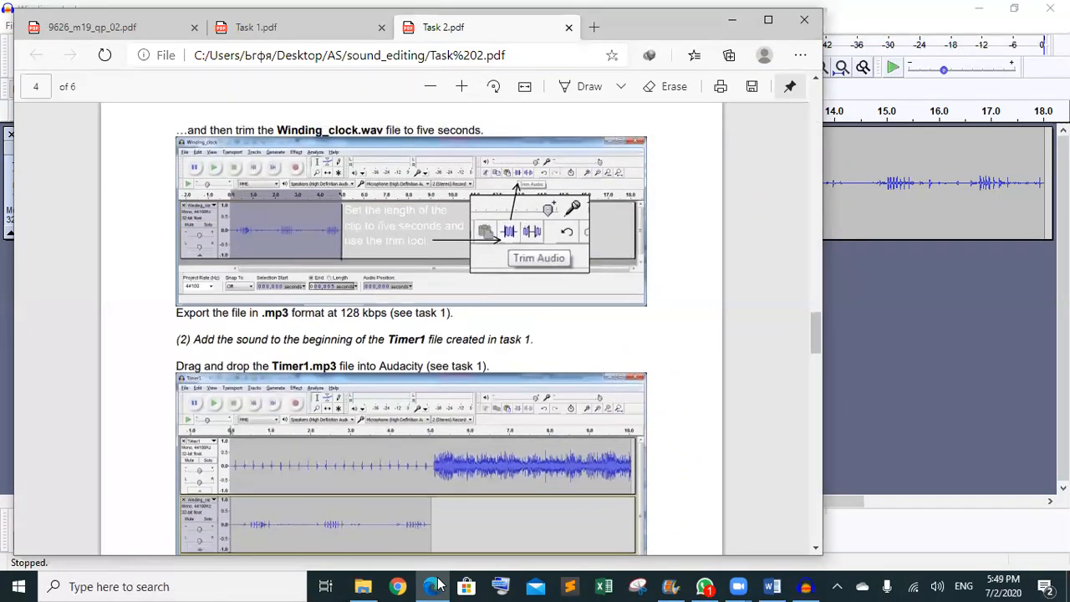
key("Up")
key("Up")
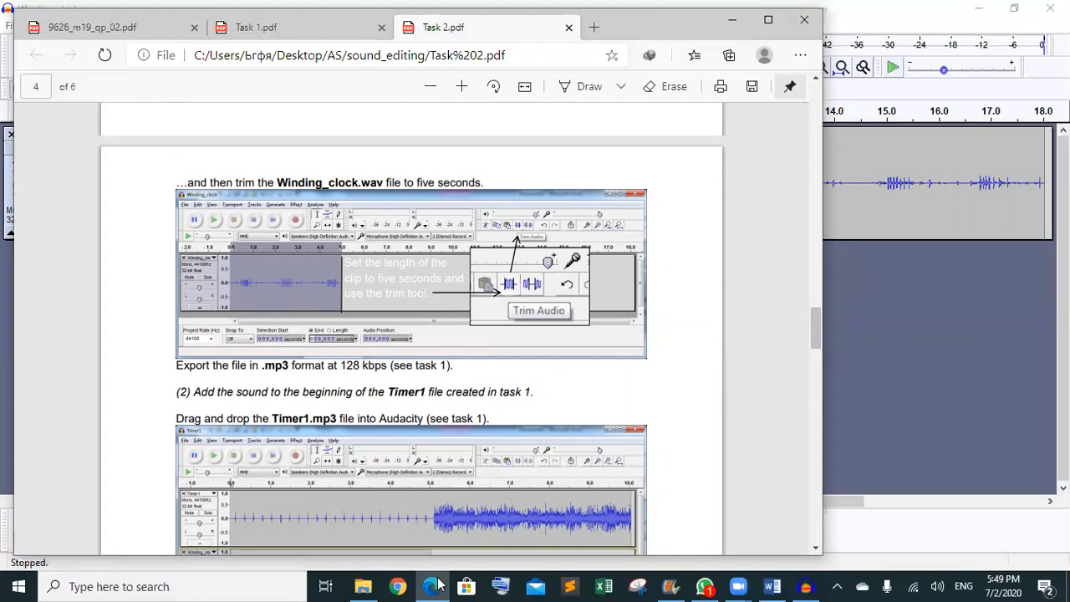
- Read page 5's Timer1 drag-and-drop and Fit Project steps, then return to Audacity
key("Down")
key("Down")
key("Down")
key("Down")
key("Down")
key("Down")
key("Down")
key("Down")
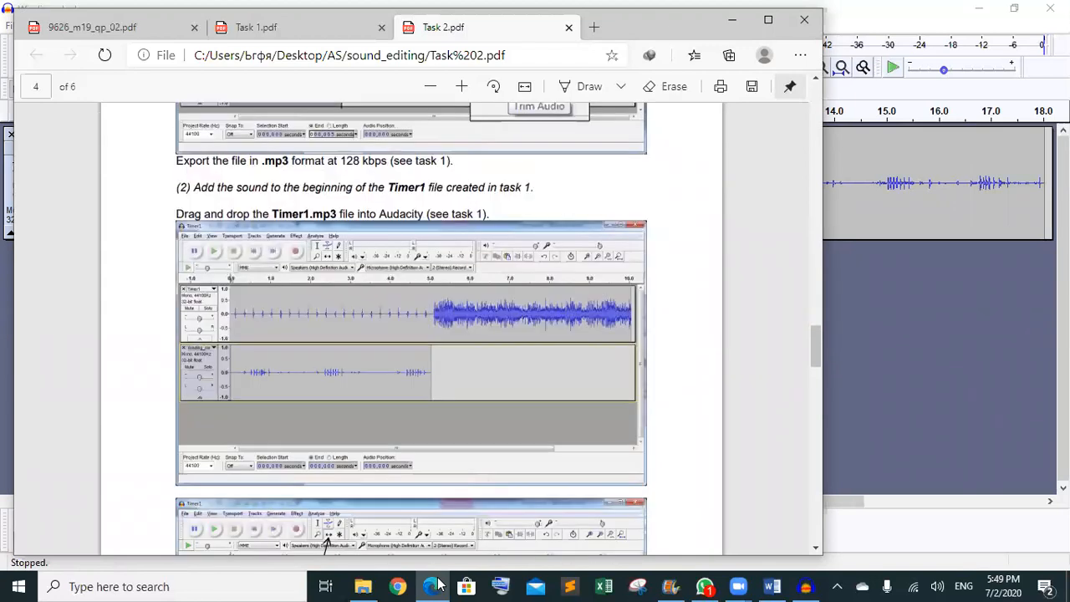
key("Down")
key("Down")
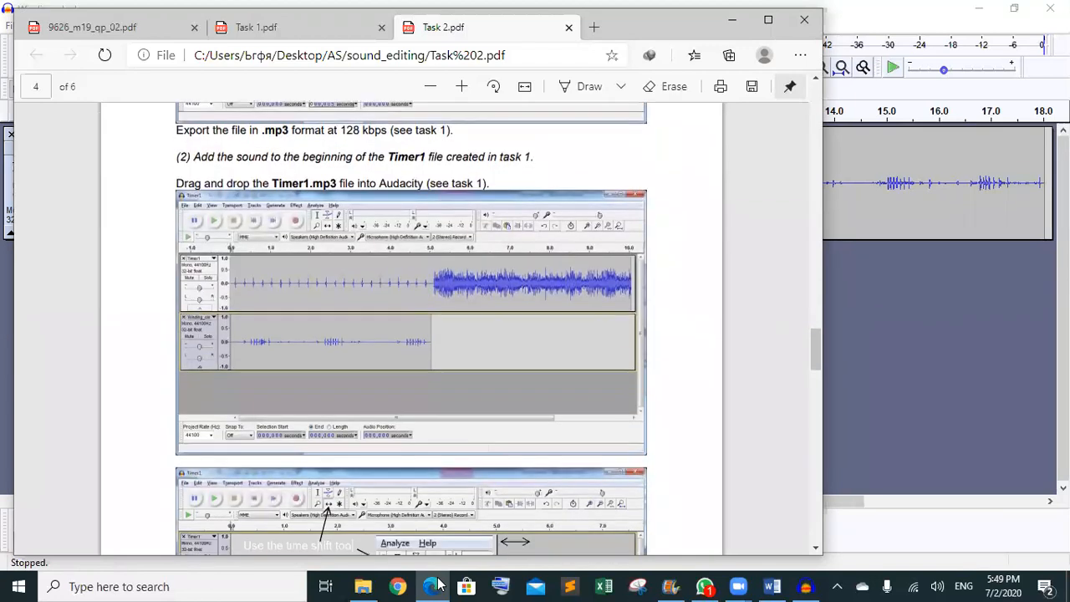
key("Down")
key("Down")
key("Down")
key("Down")
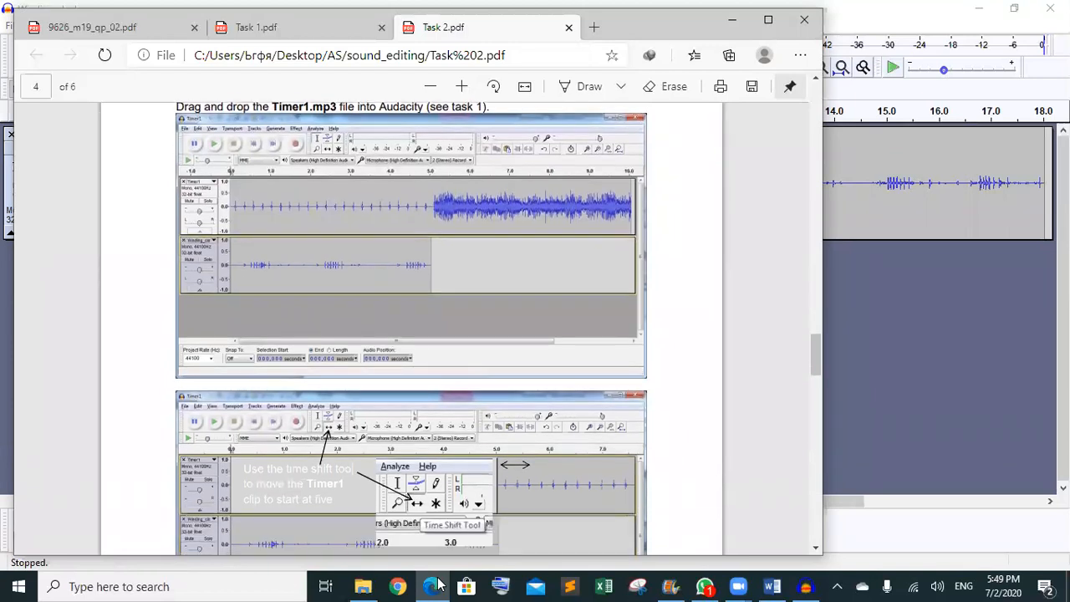
key("Down")
key("Down")
key("Down")
key("Down")
key("Down")
key("Down")
key("Down")
key("Down")
key("Down")
key("Down")
key("Down")
key("Down")
key("Down")
key("Down")
key("Down")
key("Down")
key("Down")
key("Down")
key("Down")
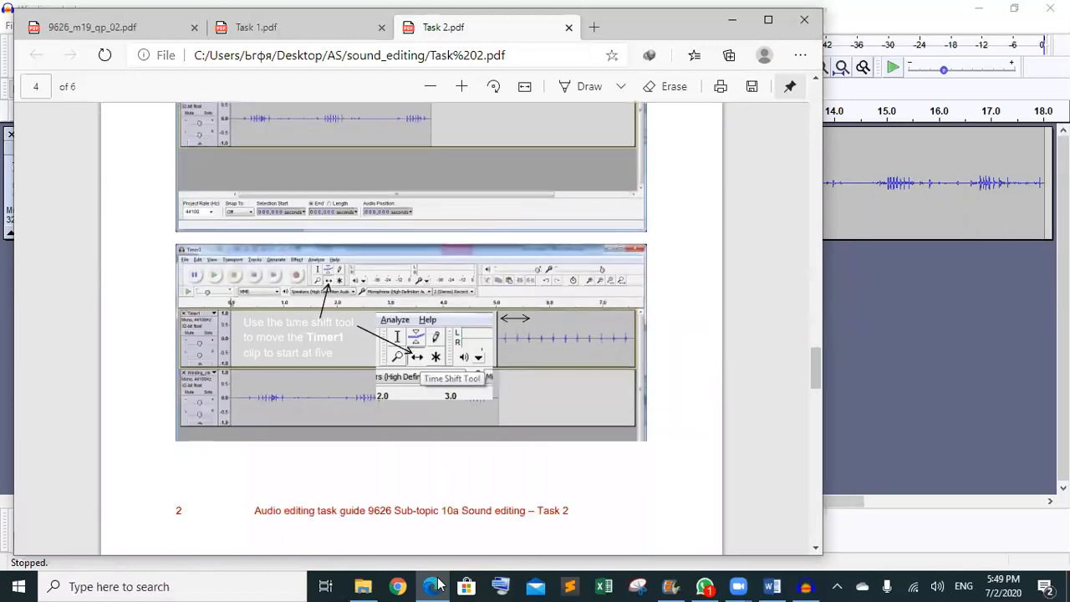
key("Down")
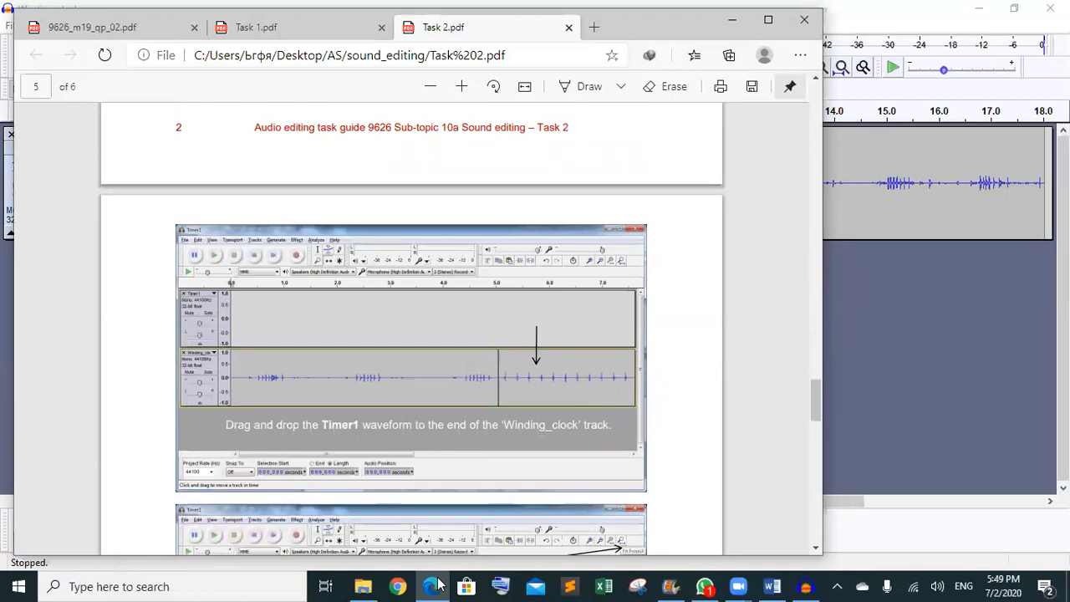
key("Down")
key("Down")
key("Down")
key("Down")
key("Down")
key("Down")
key("Down")
key("Down")
key("Down")
key("Down")
key("Down")
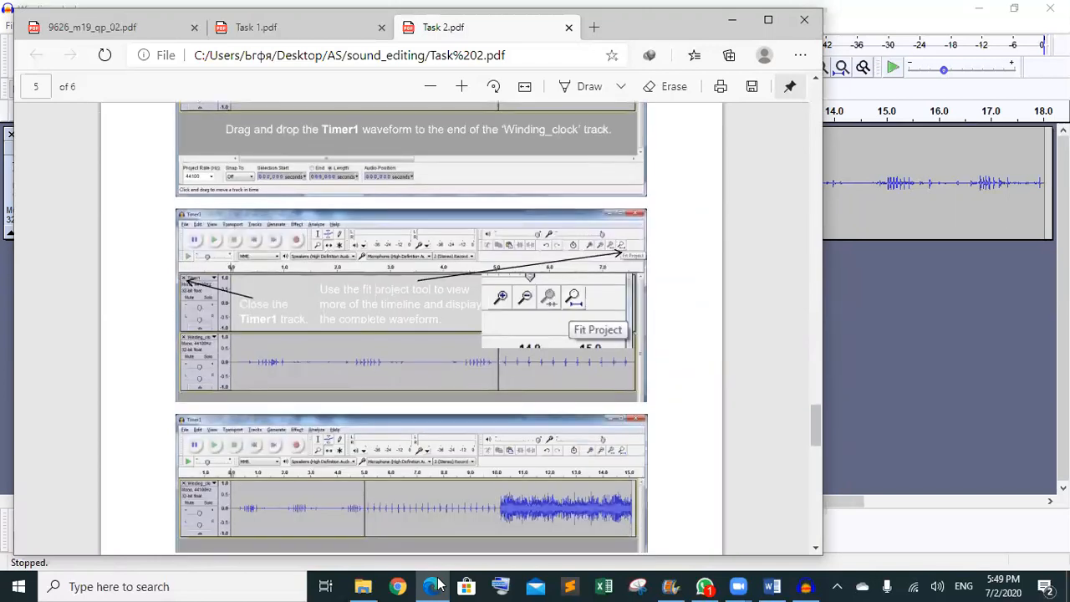
key("Down")
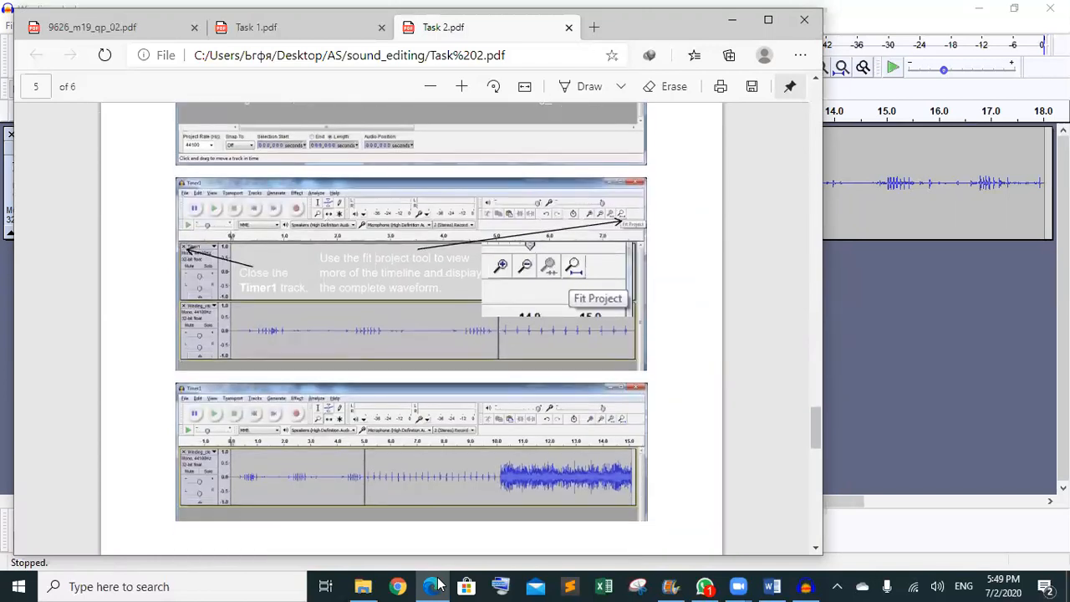
left_click(805, 586)
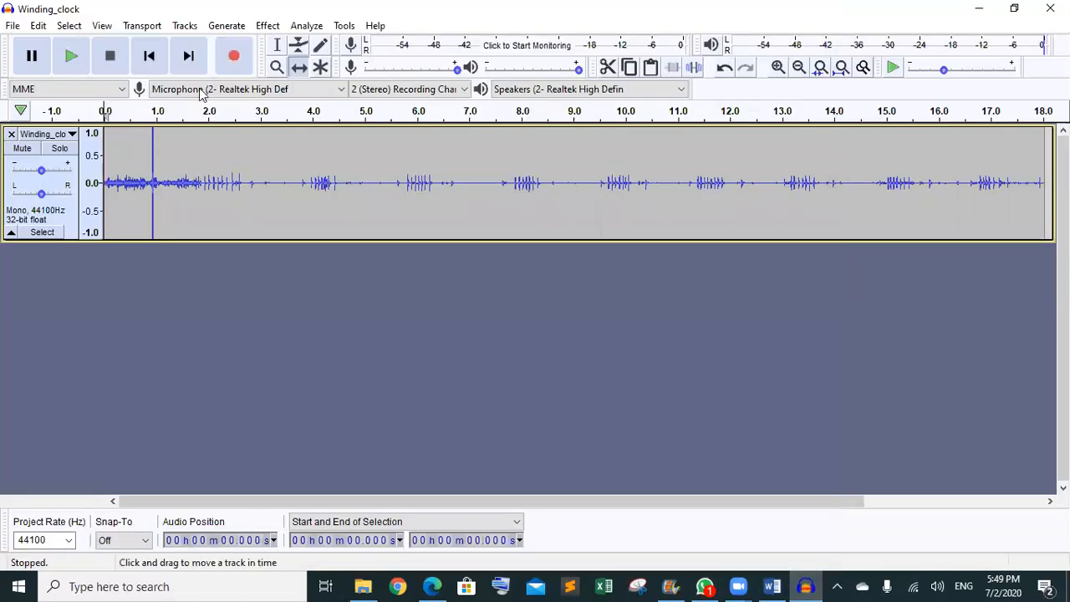
- Select 0 to 3.5 s of Winding_clock and cut it, undoing and re-cutting once
left_click(277, 46)
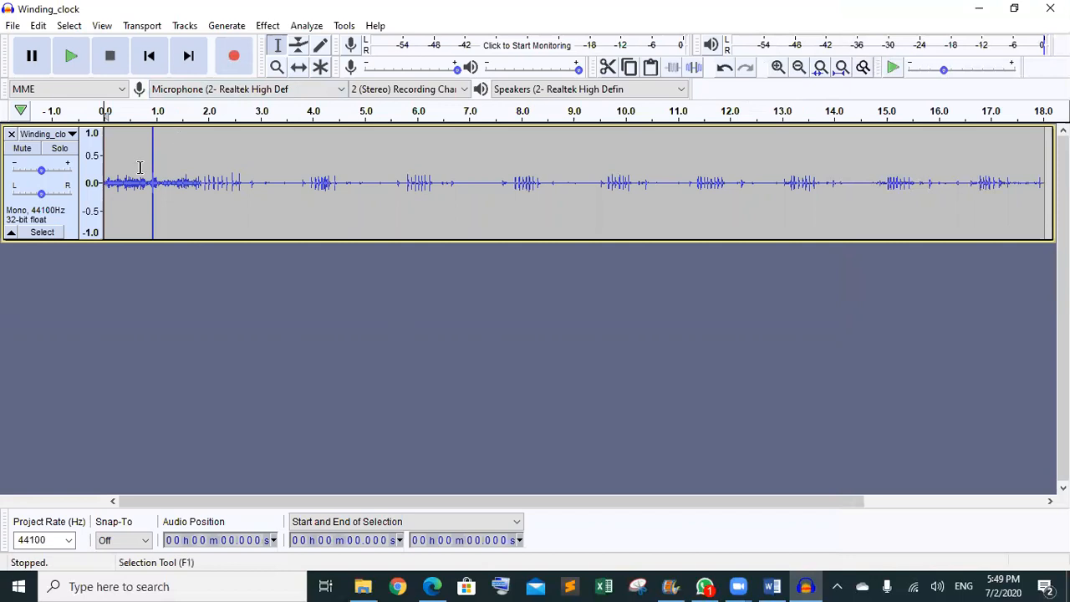
left_click_drag(106, 149, 273, 150)
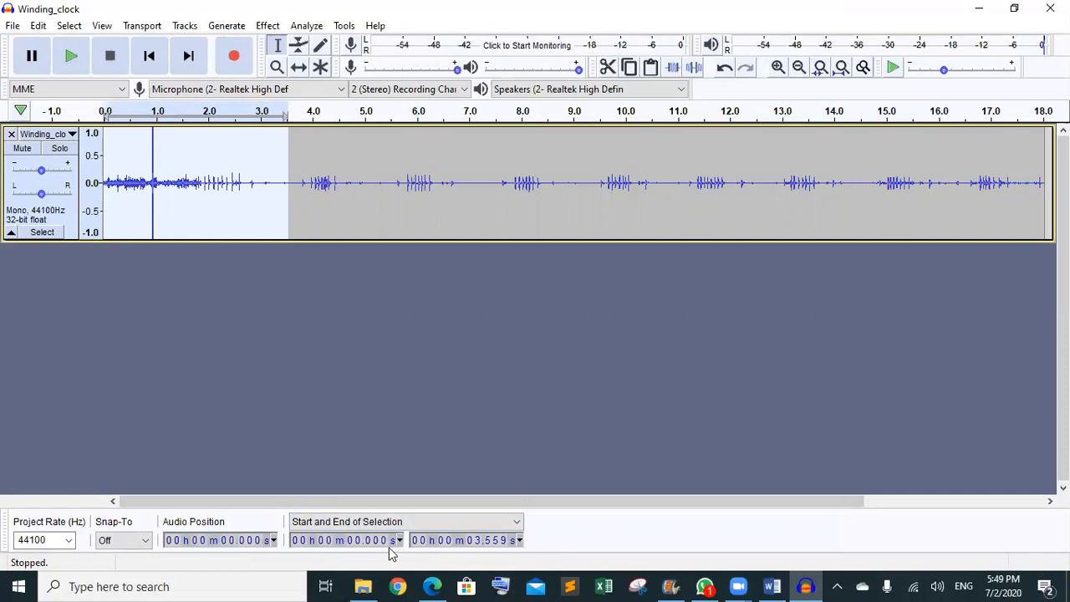
left_click(498, 547)
type("00")
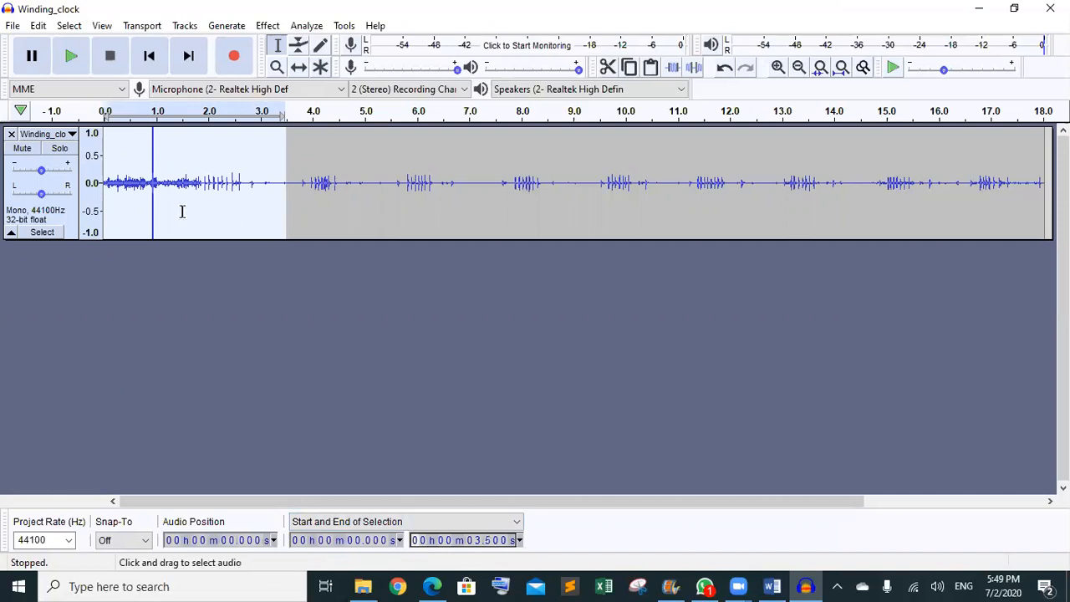
left_click(605, 72)
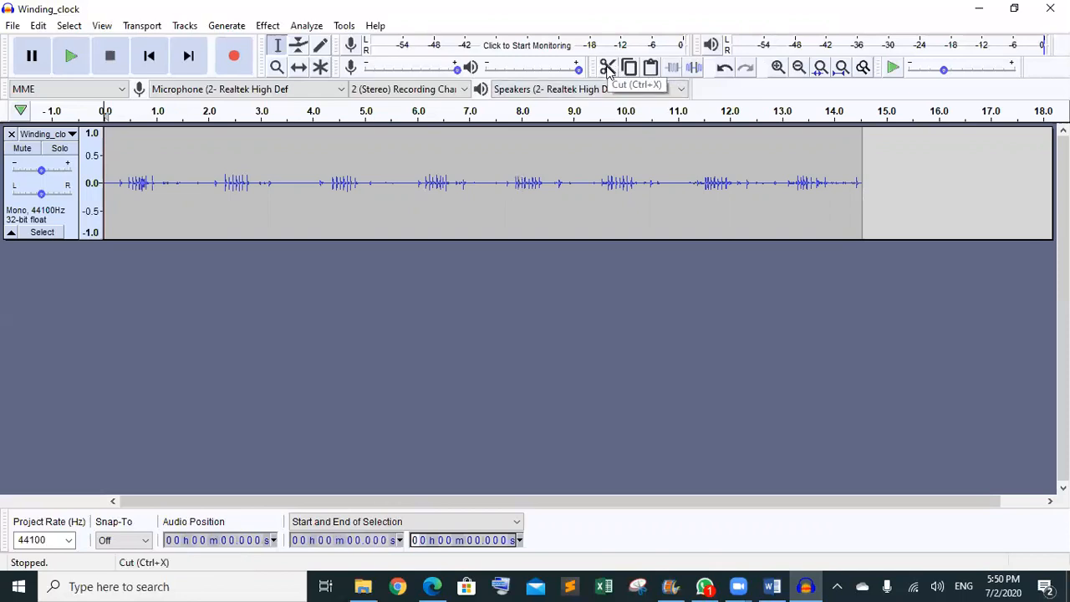
key("ctrl+z")
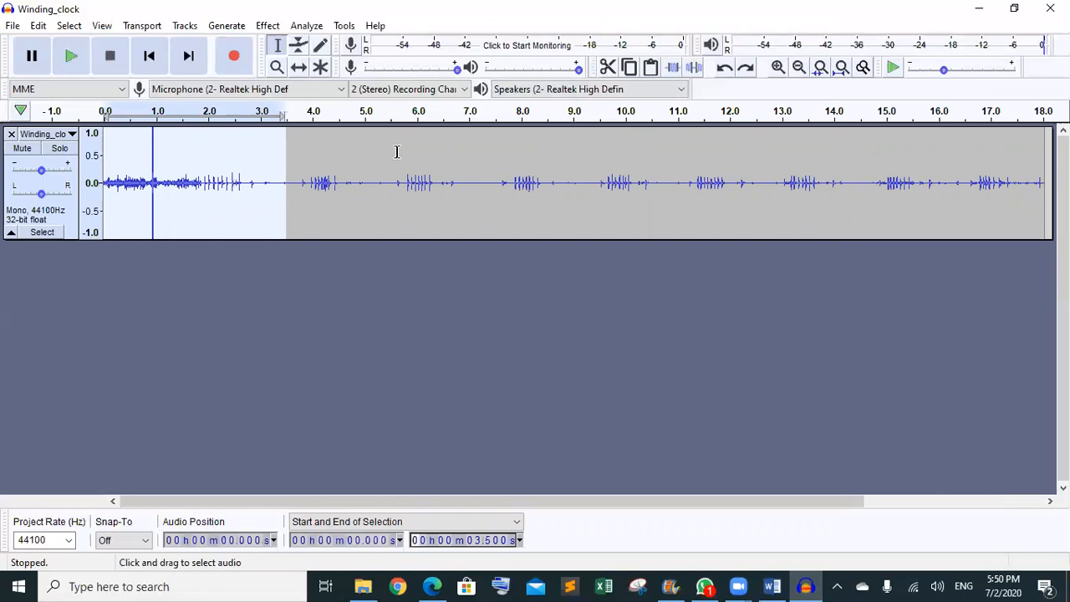
left_click(611, 67)
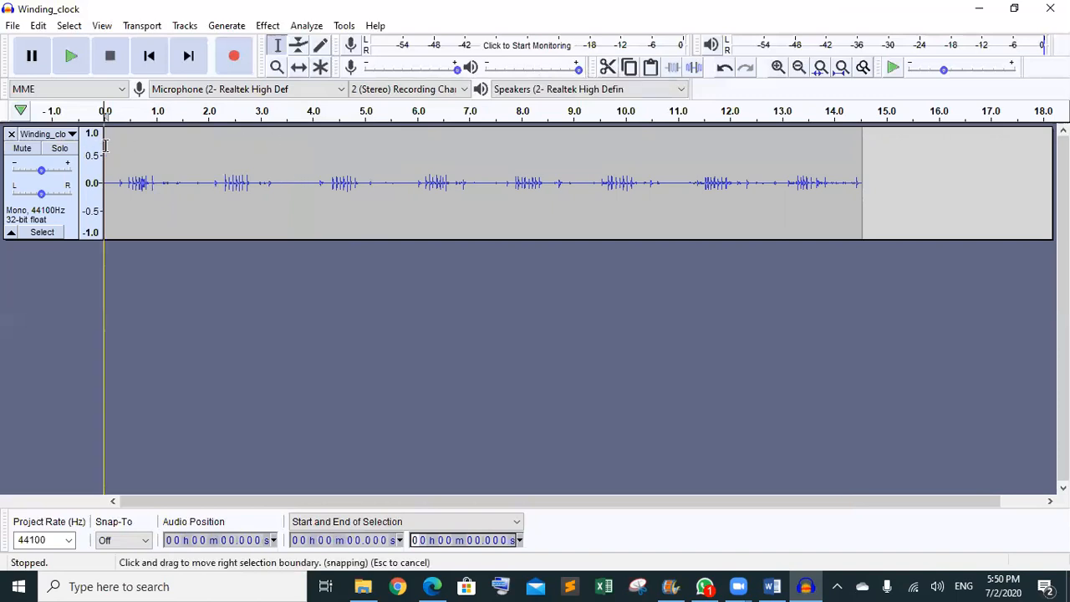
- Drag-select about 0 to 5 s of the shortened Winding_clock track
left_click_drag(105, 151, 366, 148)
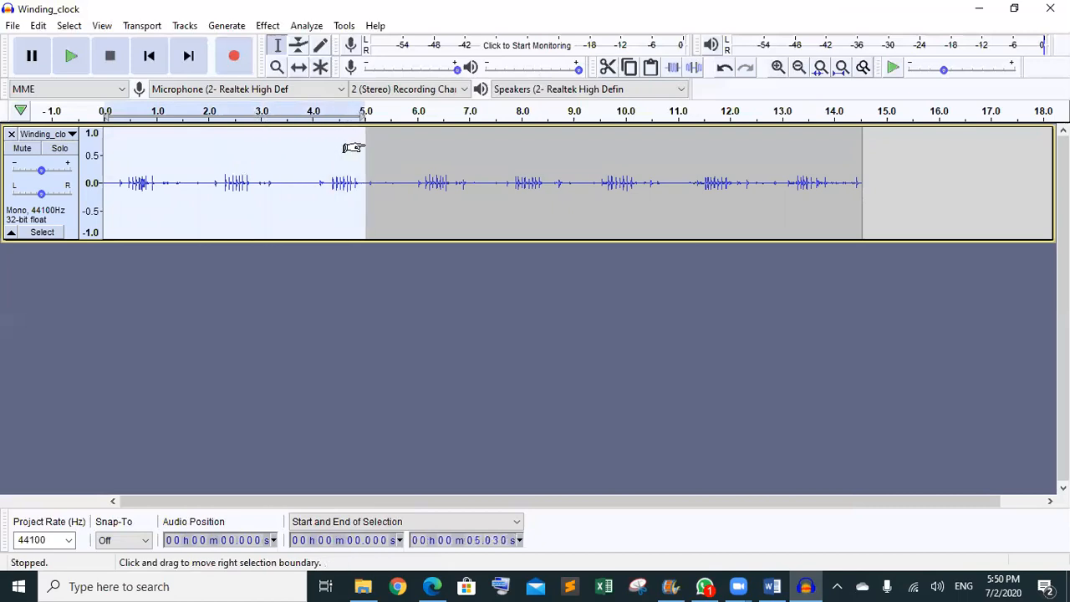
left_click(498, 541)
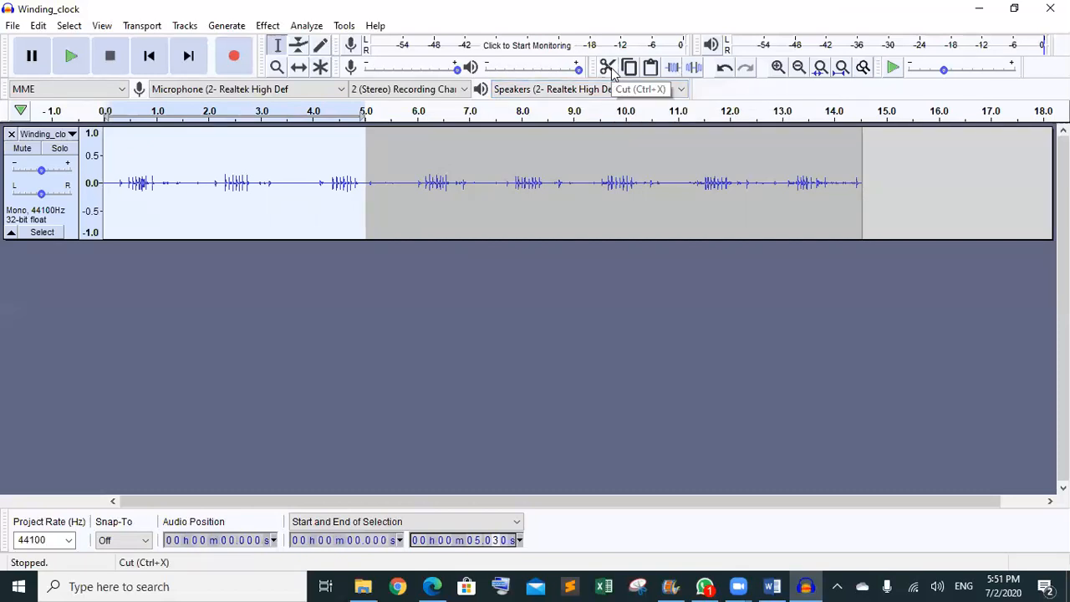
- Undo, redo, and cut the first 3.5 seconds once more
key("ctrl+z")
key("ctrl+z")
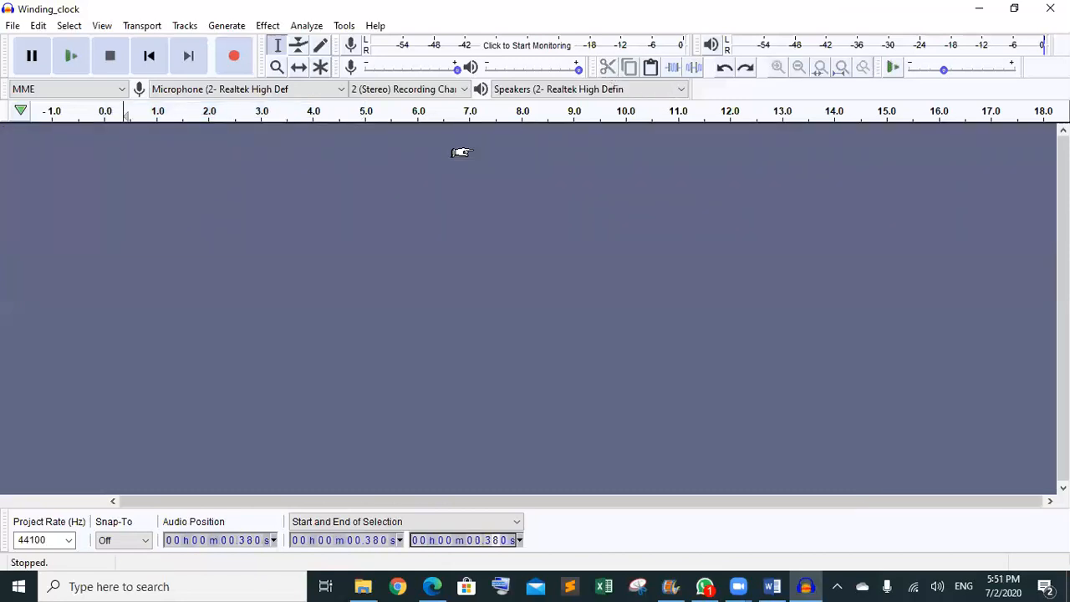
key("ctrl+y")
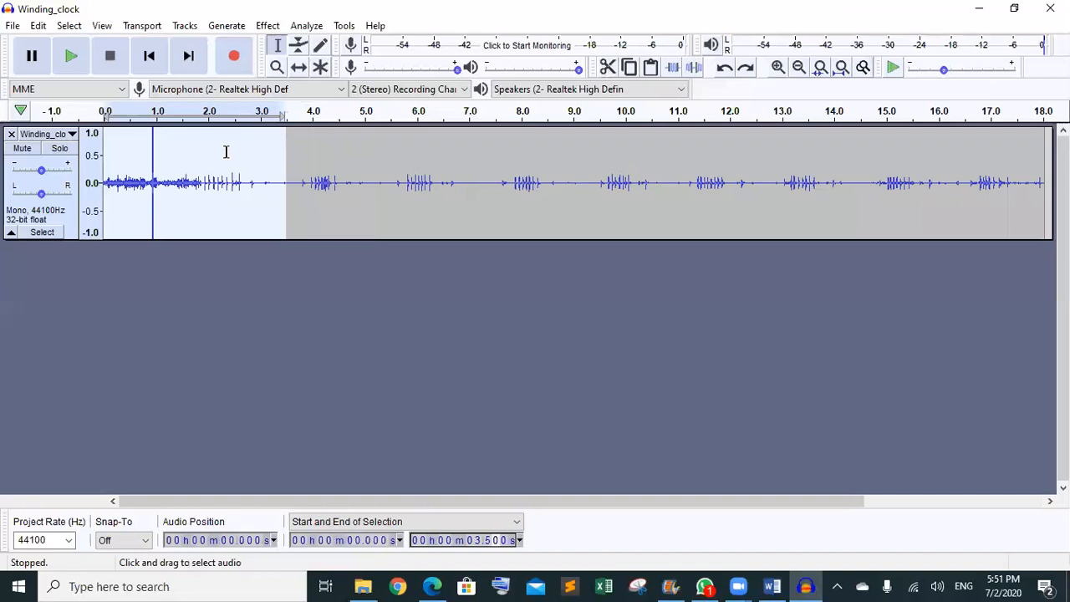
left_click(607, 69)
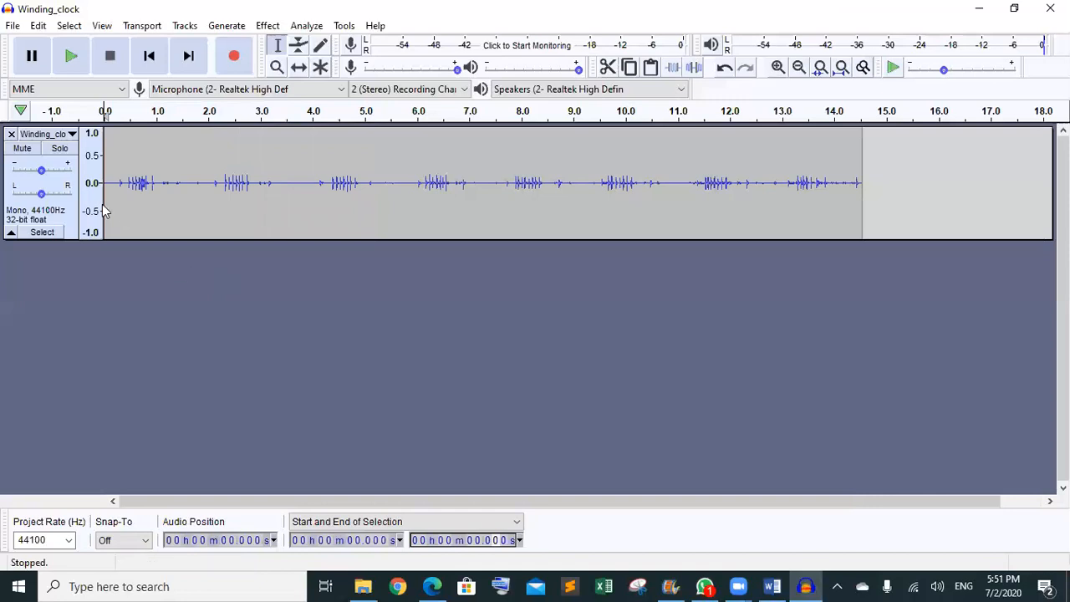
- Select 0 to 5.000 s and trim away all audio after it
left_click_drag(214, 209, 364, 209)
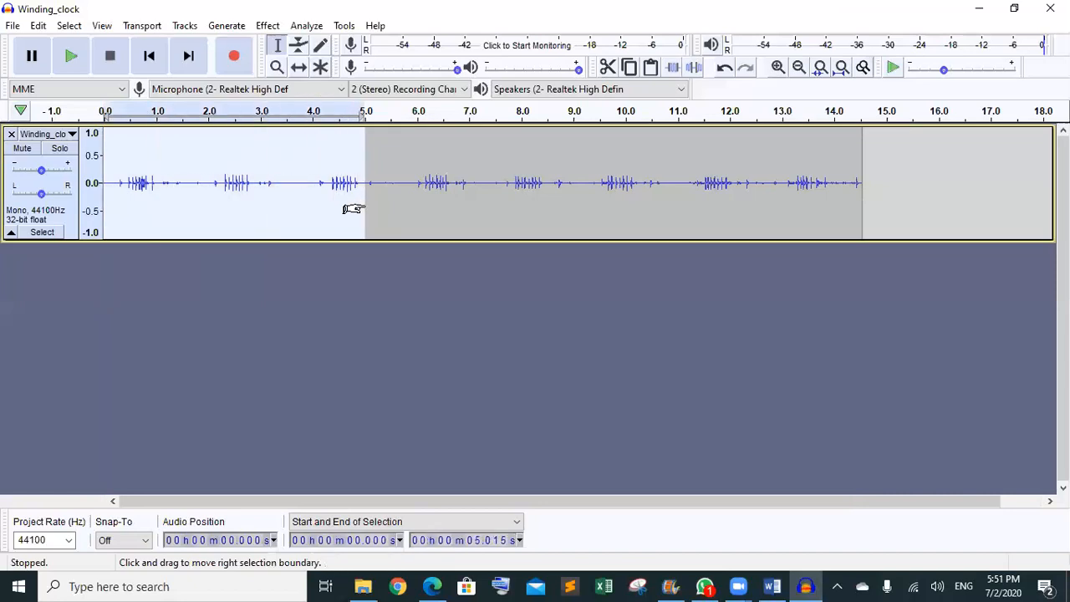
left_click(496, 540)
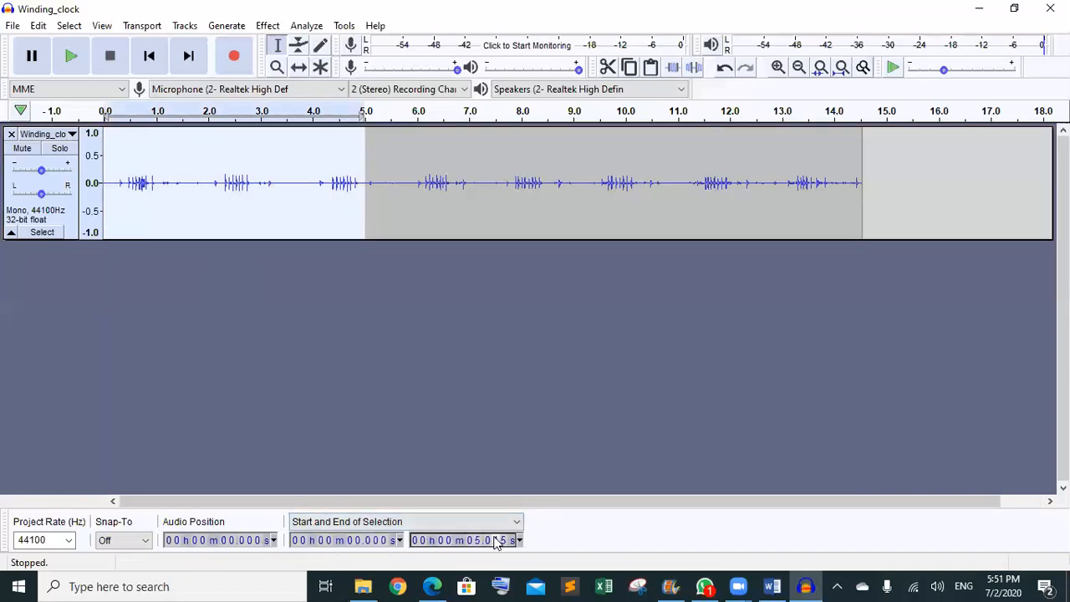
type("00")
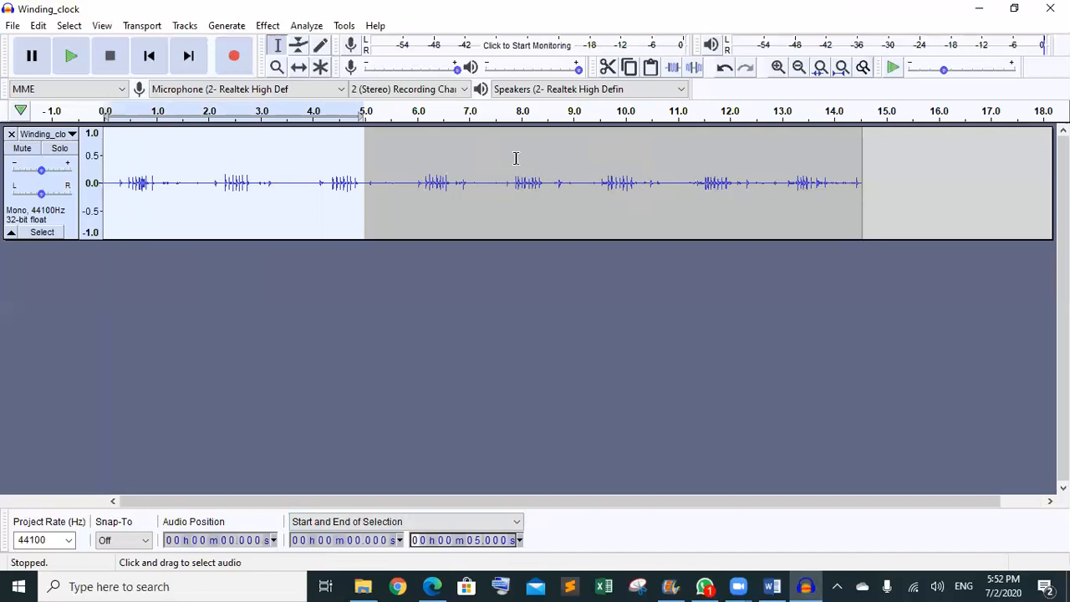
left_click(675, 68)
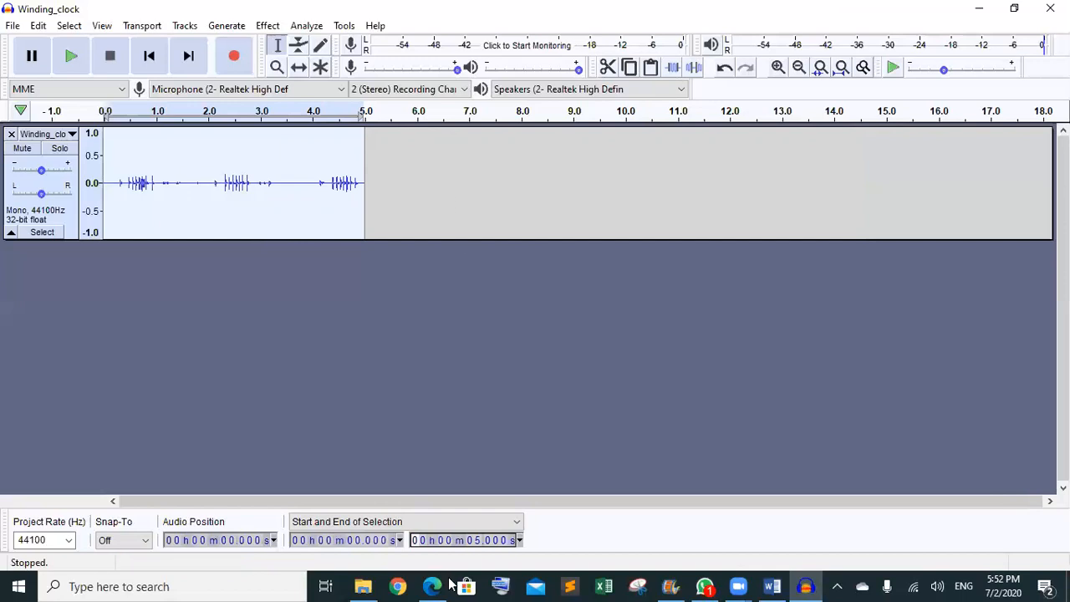
- Import track1.mp3 from the SF folder as a second Audacity track, closing the music player it launched
mouse_move(432, 586)
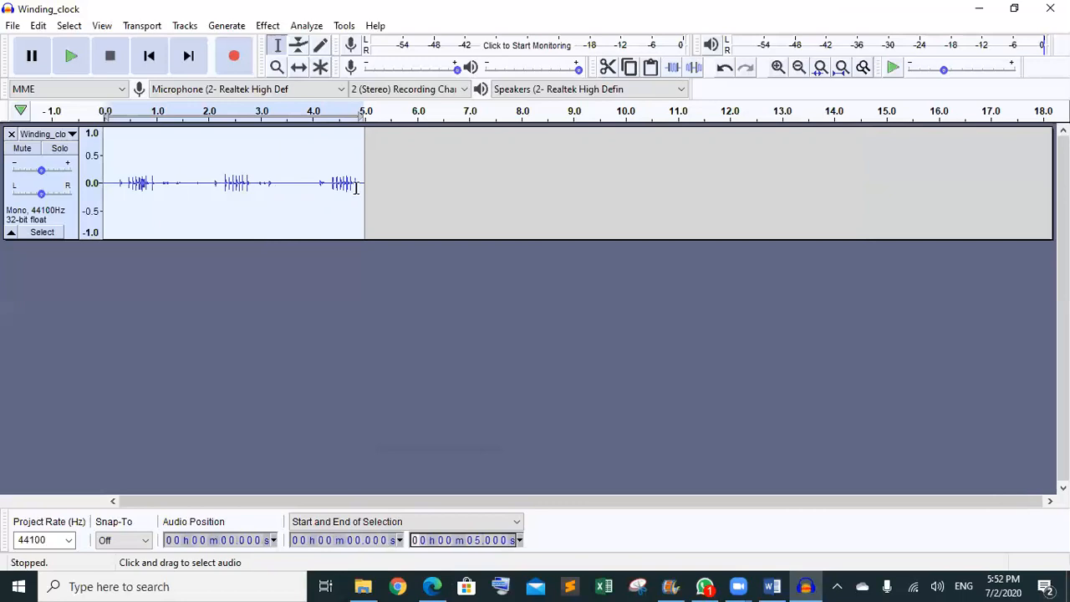
mouse_move(362, 585)
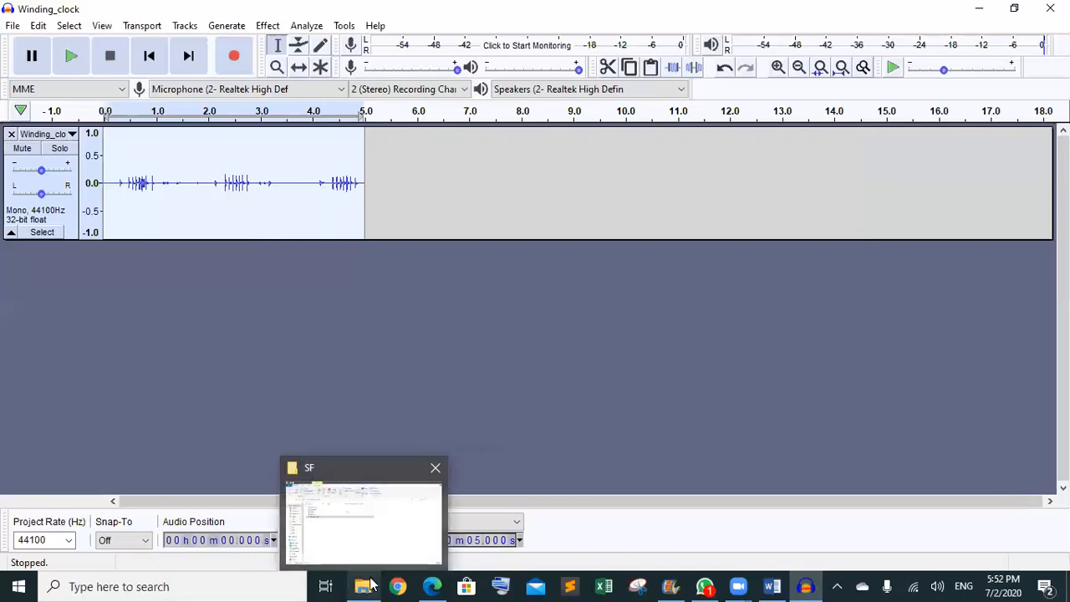
left_click(369, 531)
left_click_drag(194, 214, 389, 399)
double_click(189, 209)
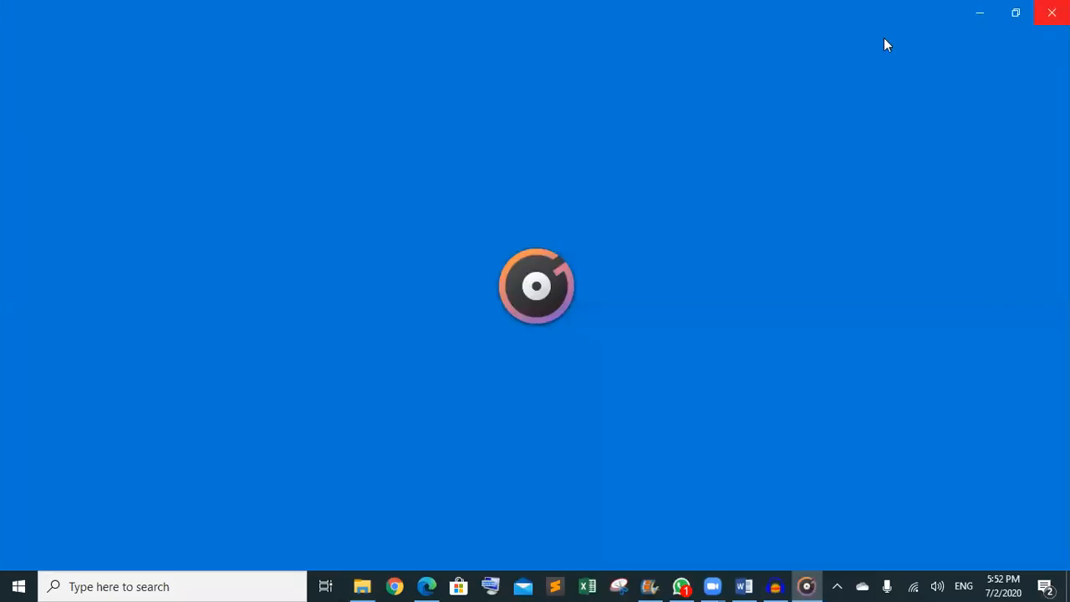
left_click(1049, 9)
left_click_drag(215, 211, 547, 329)
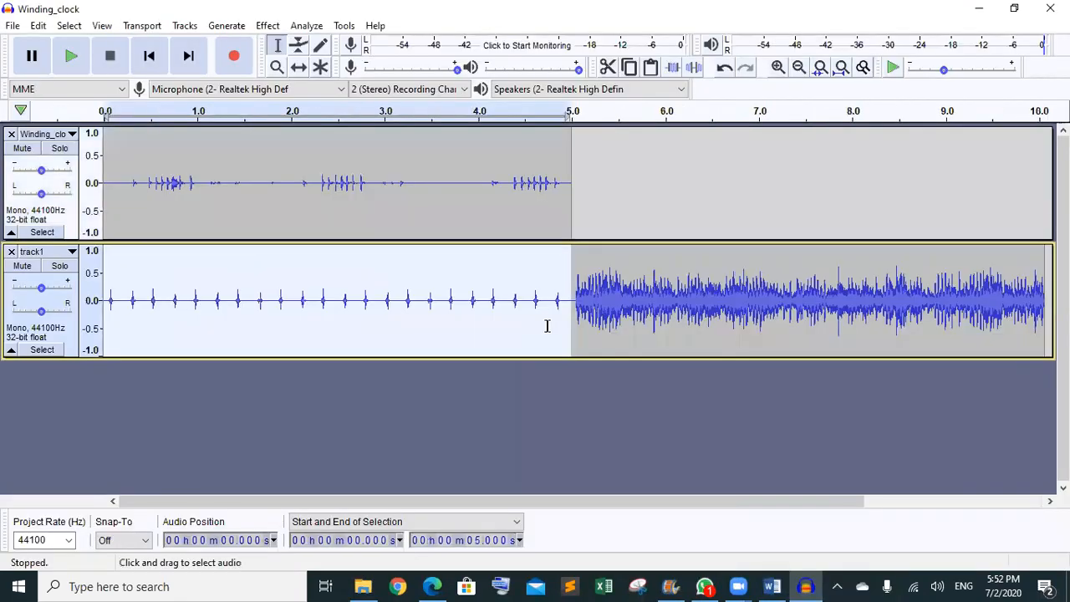
- With the Time Shift tool, push track1's audio later and drop the clock clip at 0 s
left_click(300, 69)
left_click_drag(363, 275, 772, 284)
left_click_drag(491, 183, 492, 266)
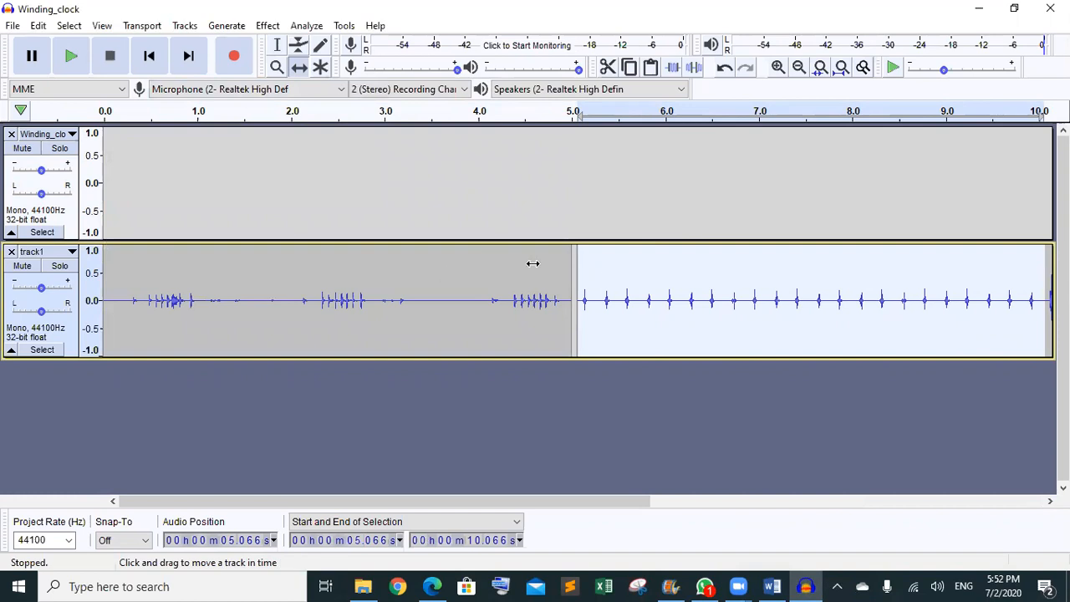
- Line track1's original audio up to start at 5.0 s and close the empty Winding_clock track
left_click(642, 276)
left_click_drag(642, 276, 620, 277)
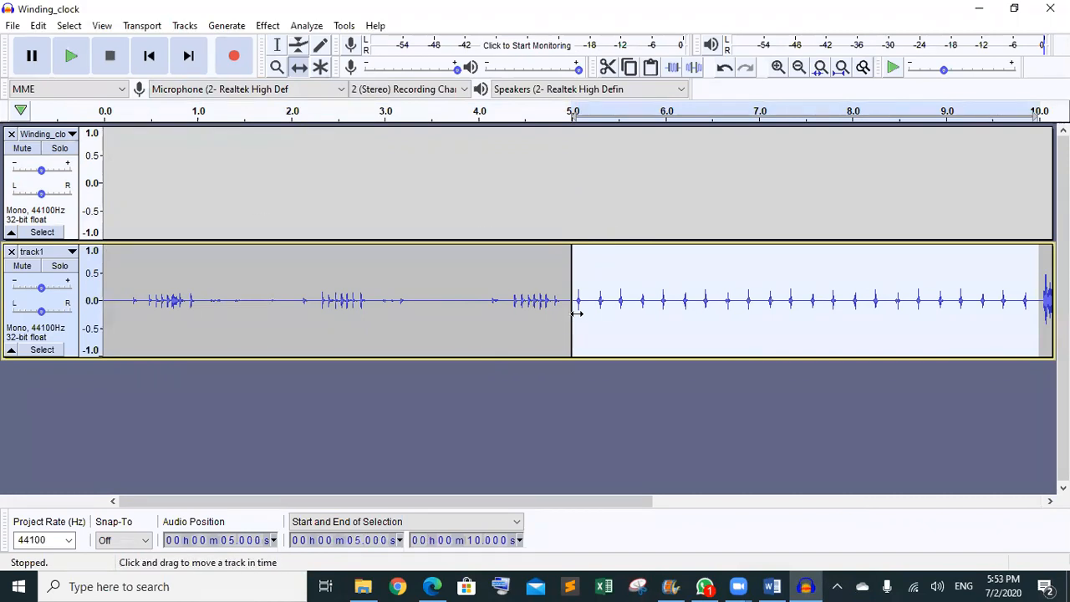
left_click(11, 133)
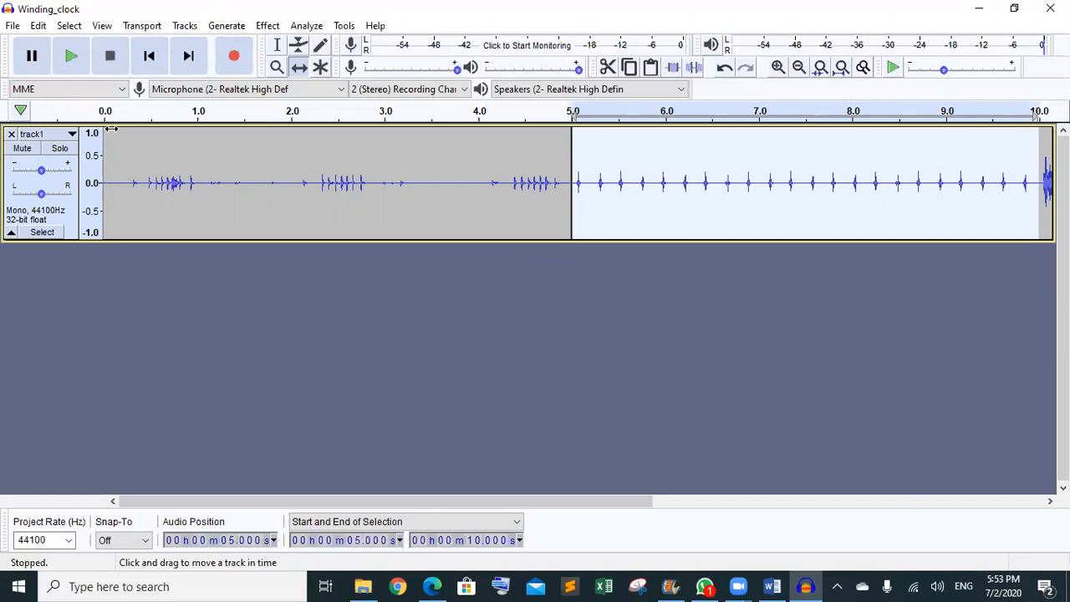
left_click(281, 50)
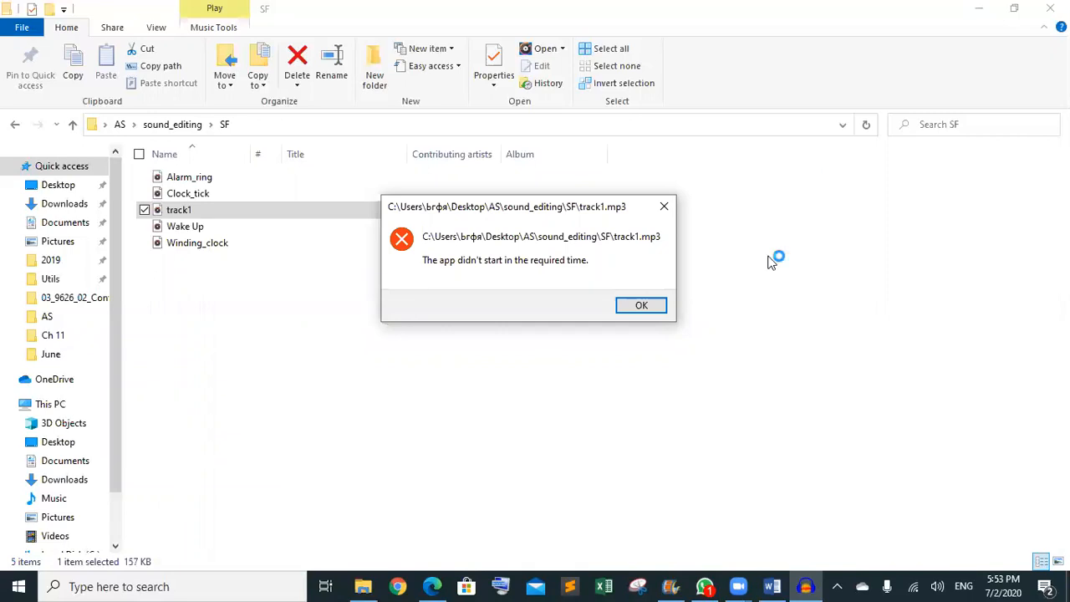
left_click(641, 306)
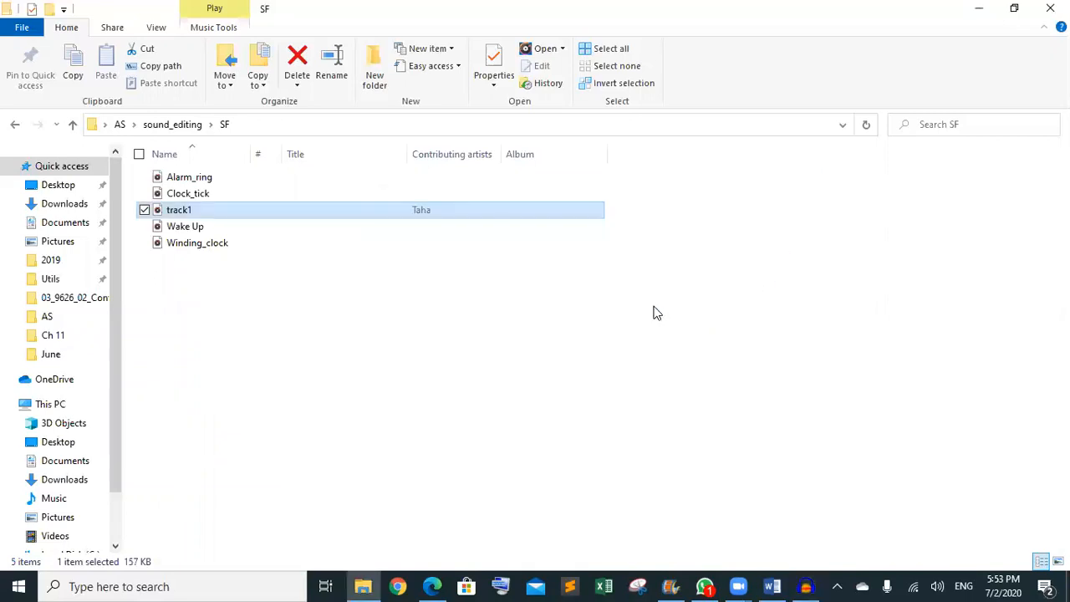
left_click(805, 586)
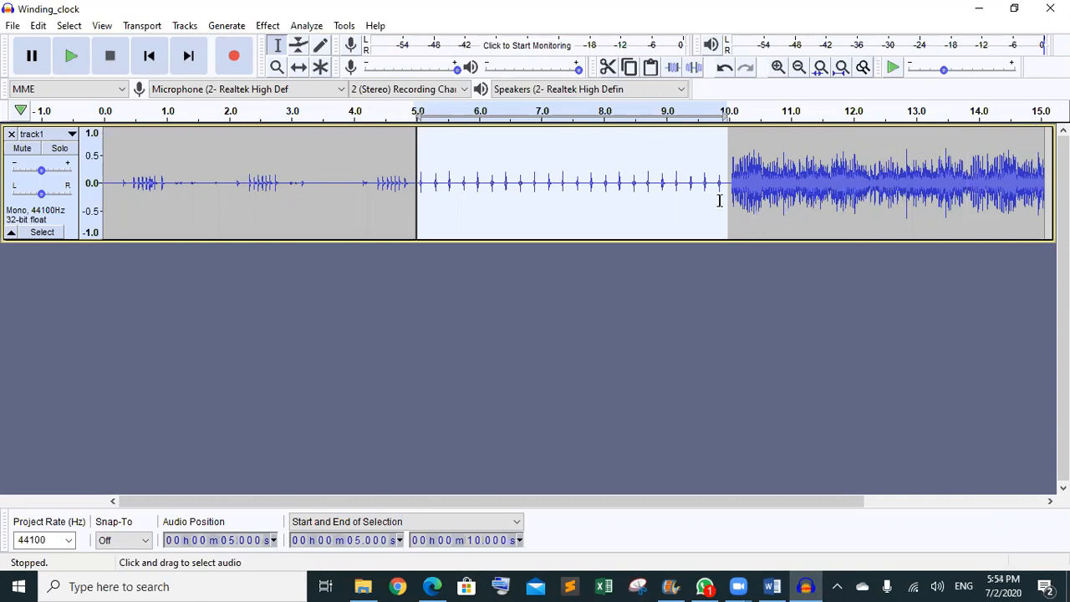
left_click(455, 388)
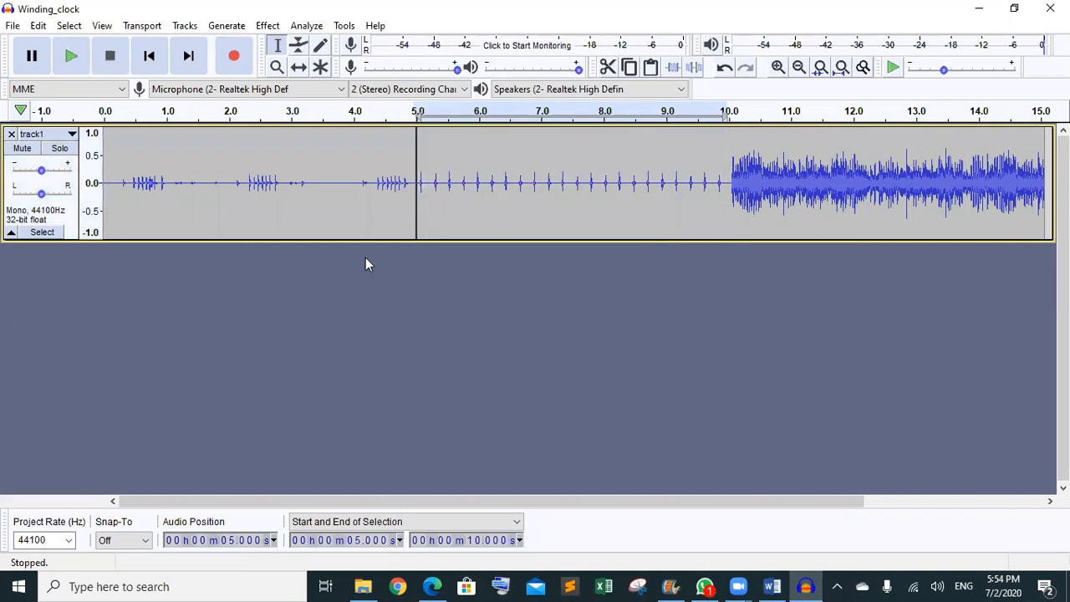
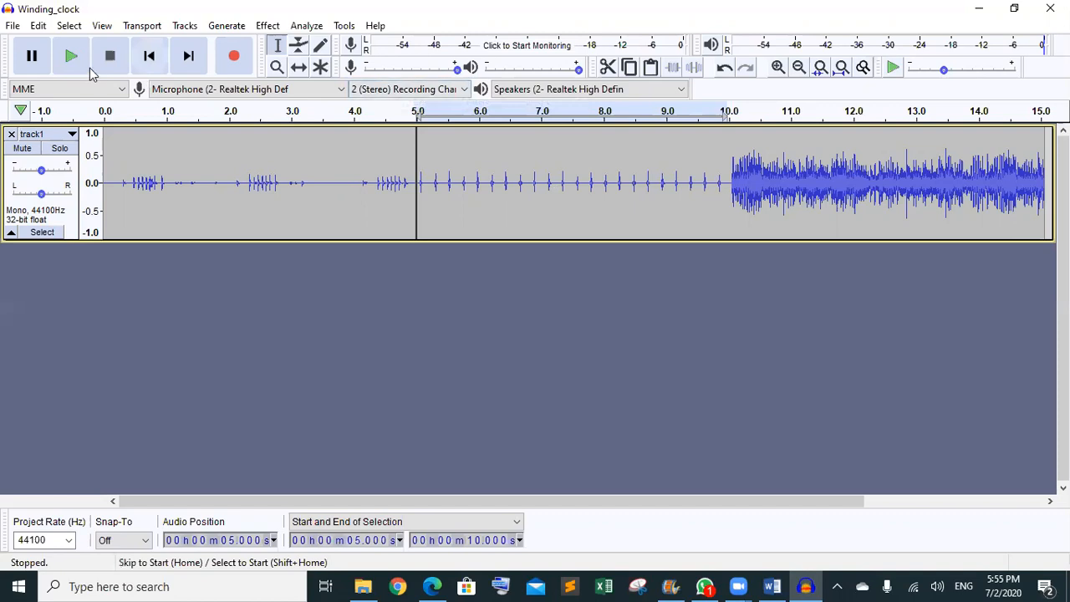
- Play the track from about 7.2 s to hear the alarm's abrupt start
left_click(556, 194)
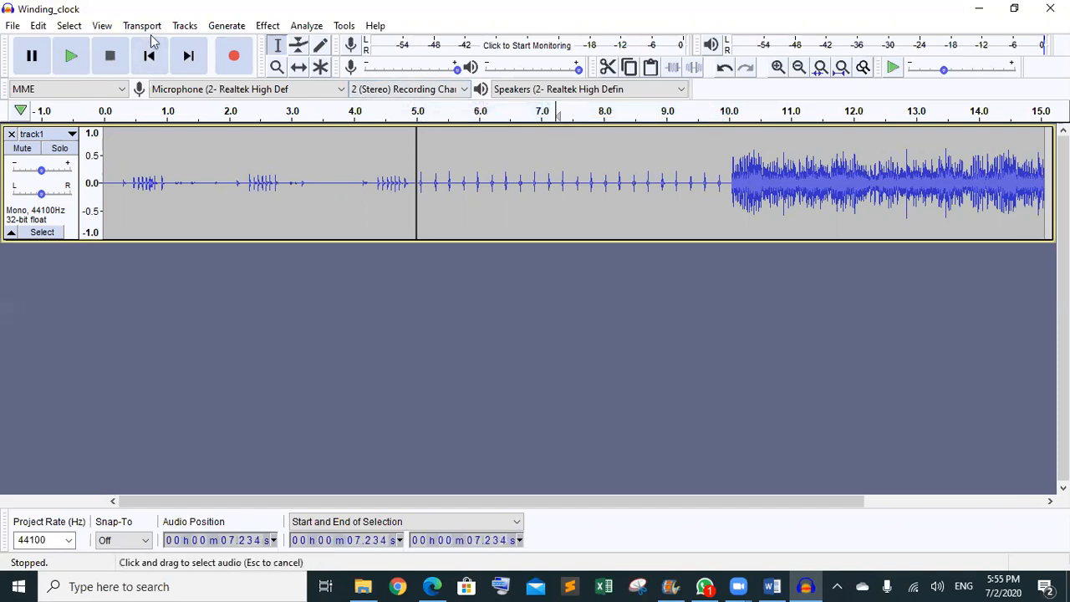
left_click(65, 65)
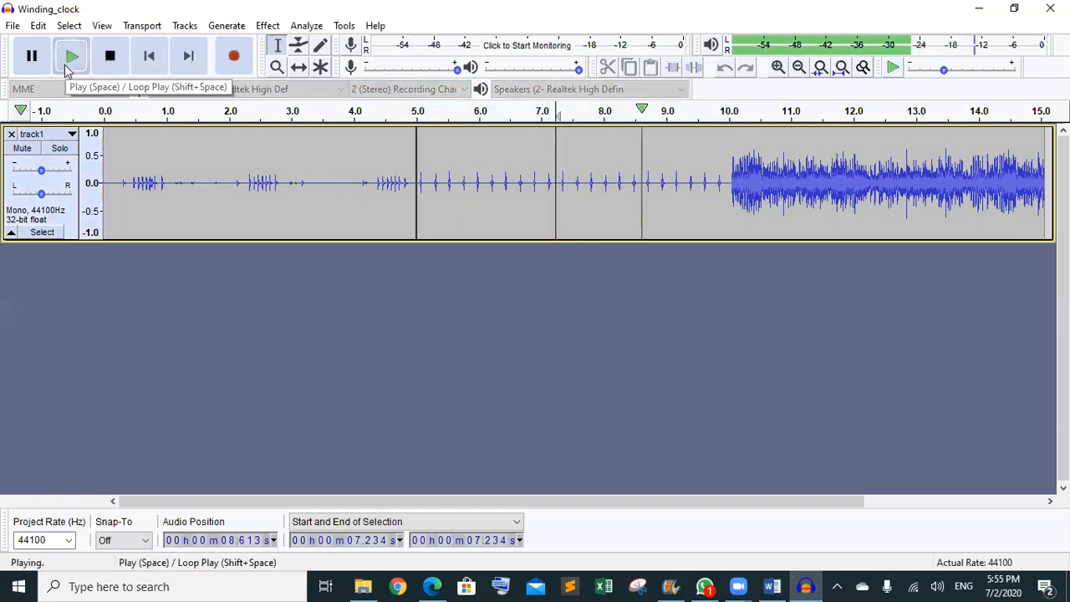
left_click(64, 65)
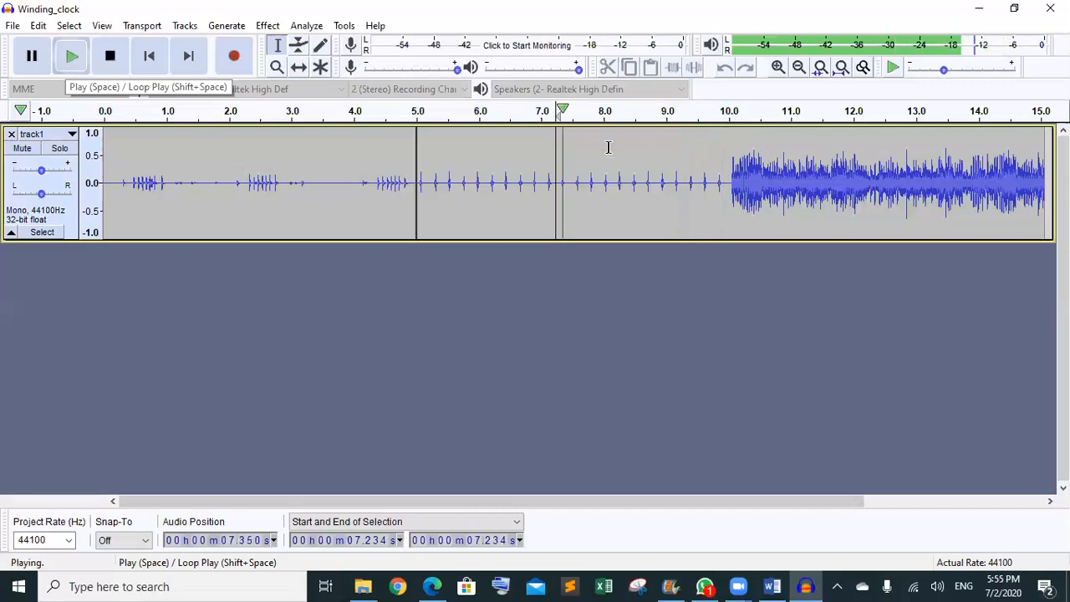
left_click(109, 56)
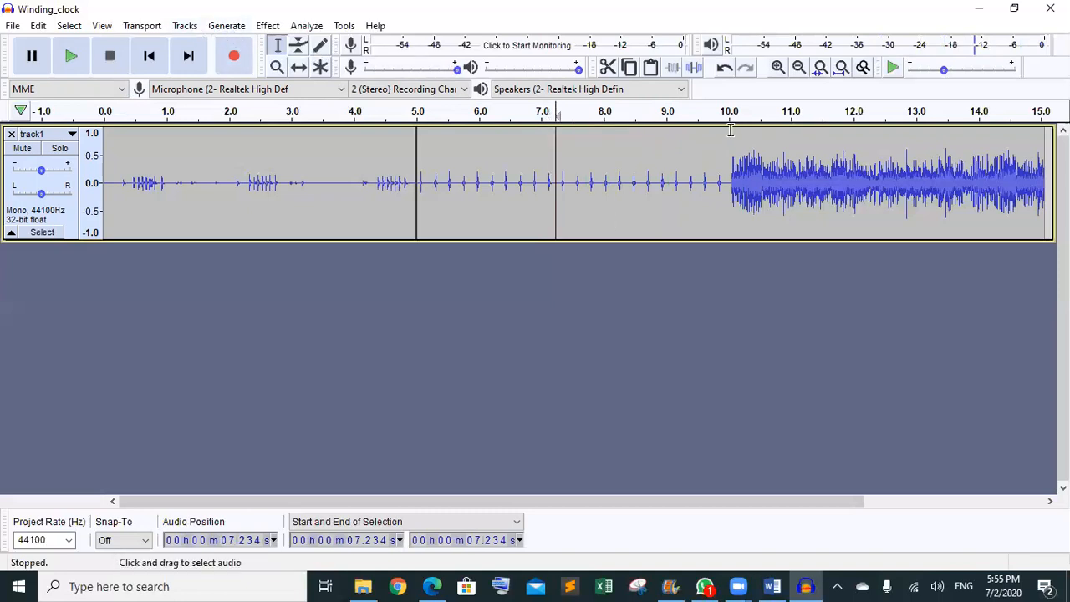
- Select exactly 10.000–11.000 s of the alarm audio and apply Fade In
left_click_drag(731, 129, 790, 129)
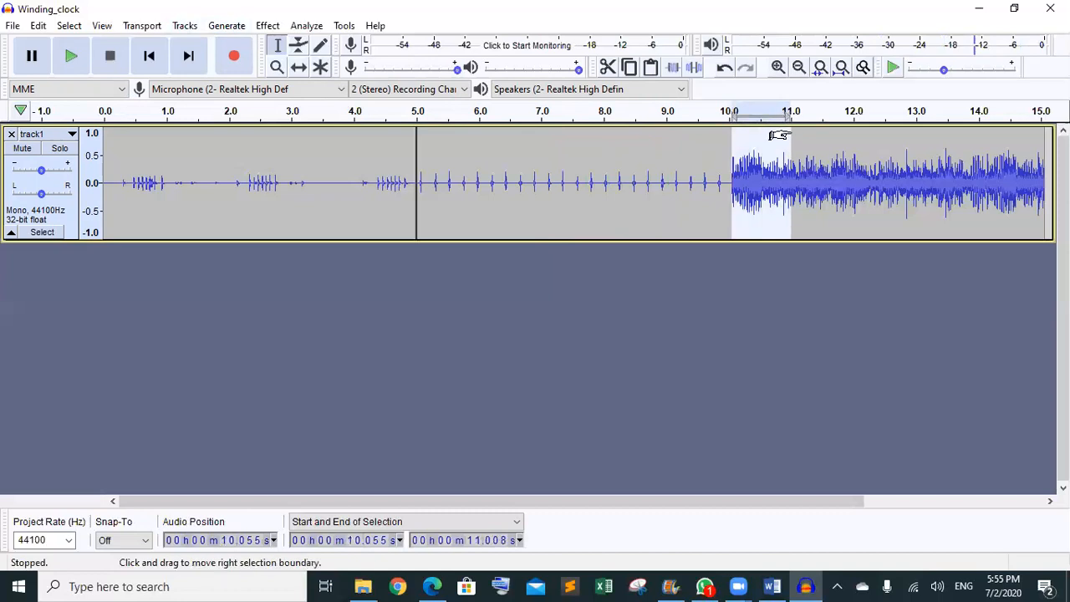
left_click(375, 543)
type("00")
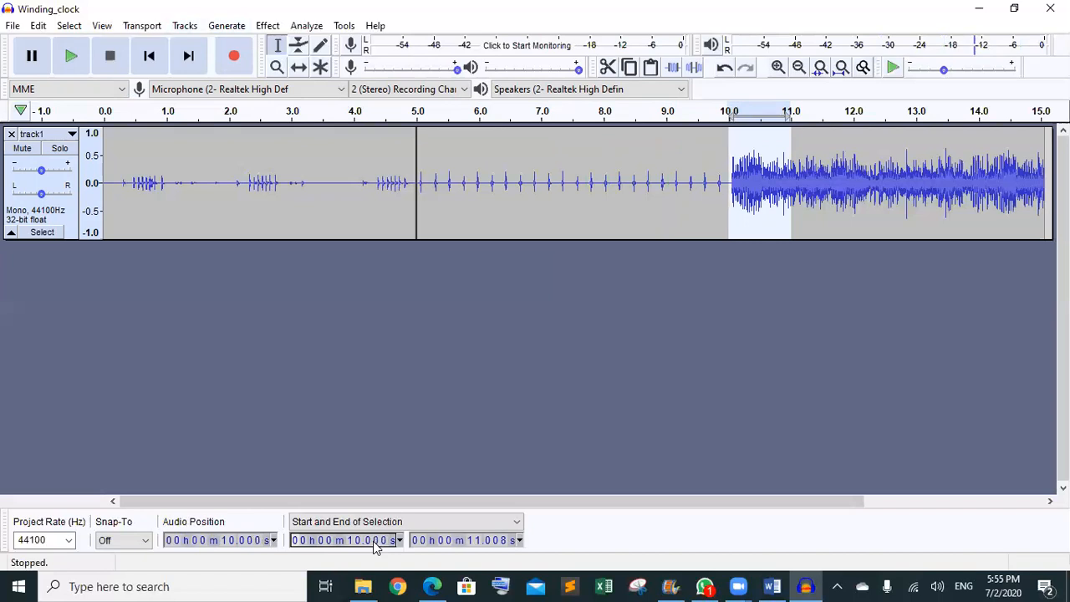
left_click(503, 544)
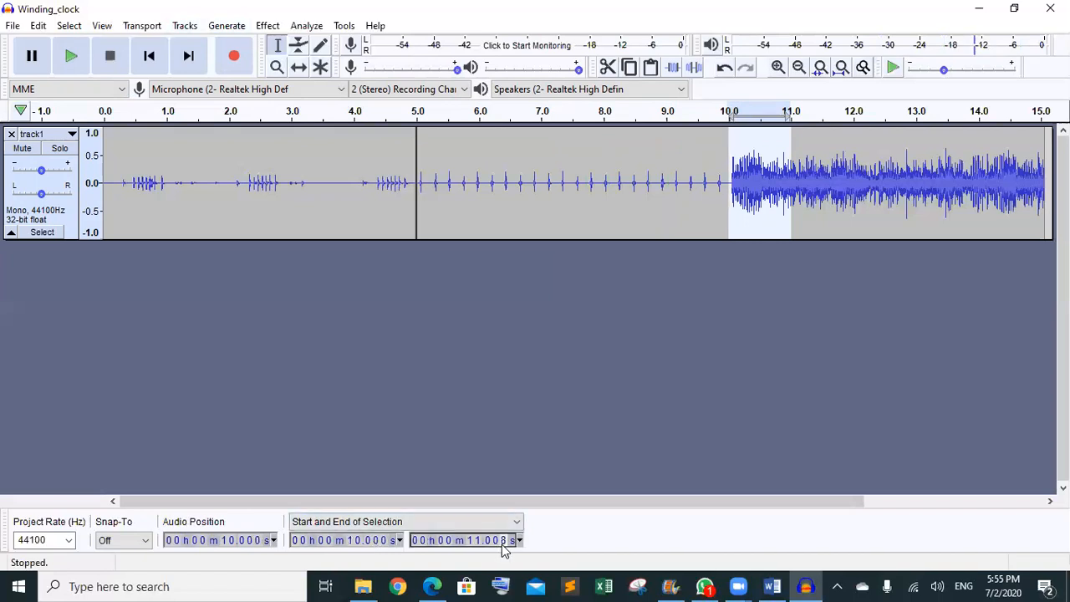
type("0")
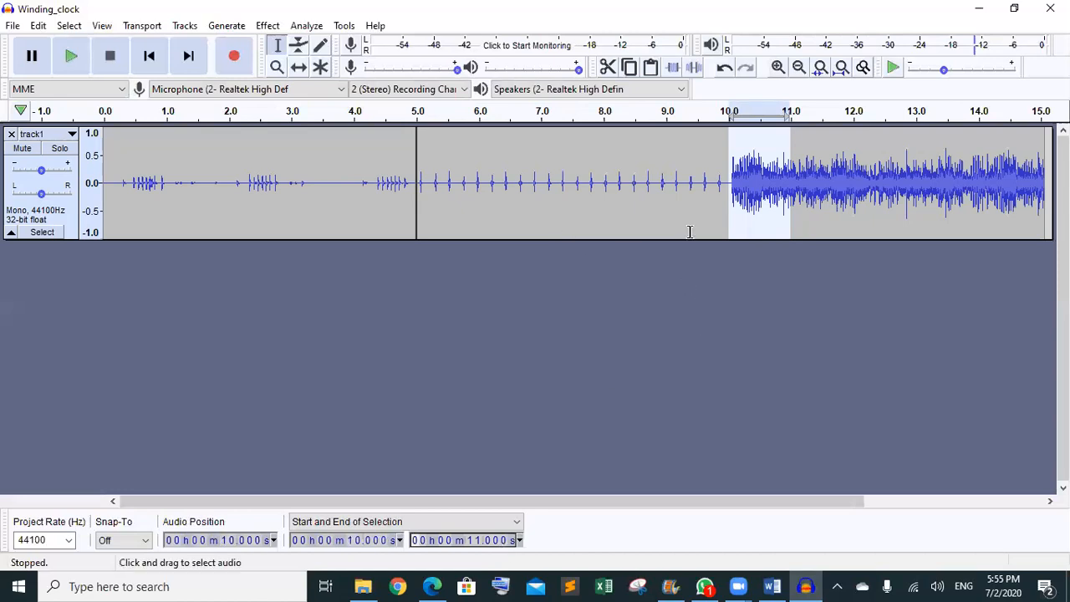
left_click(267, 26)
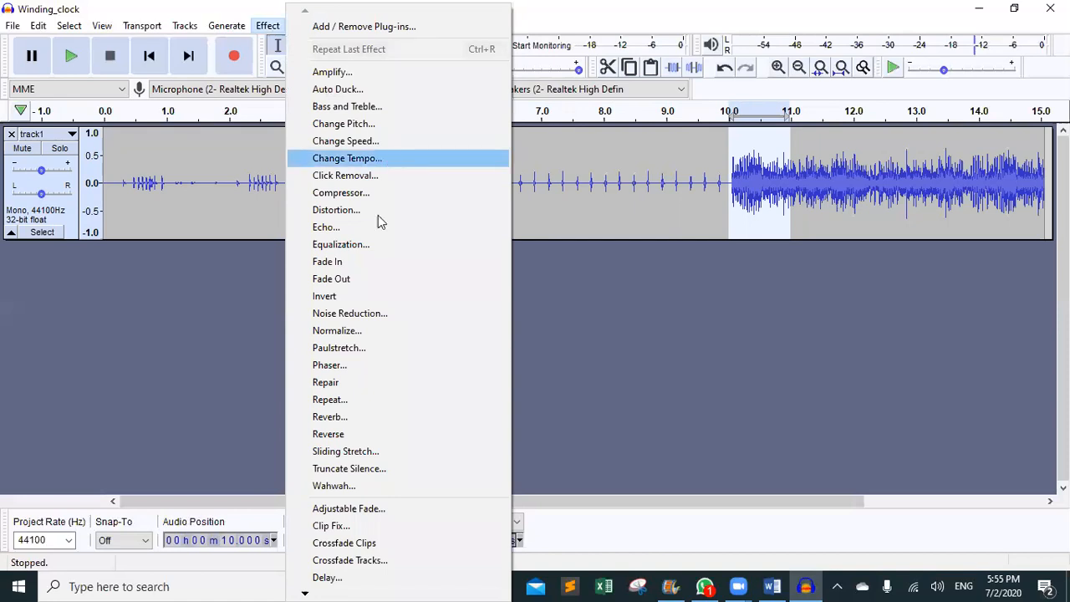
left_click(371, 259)
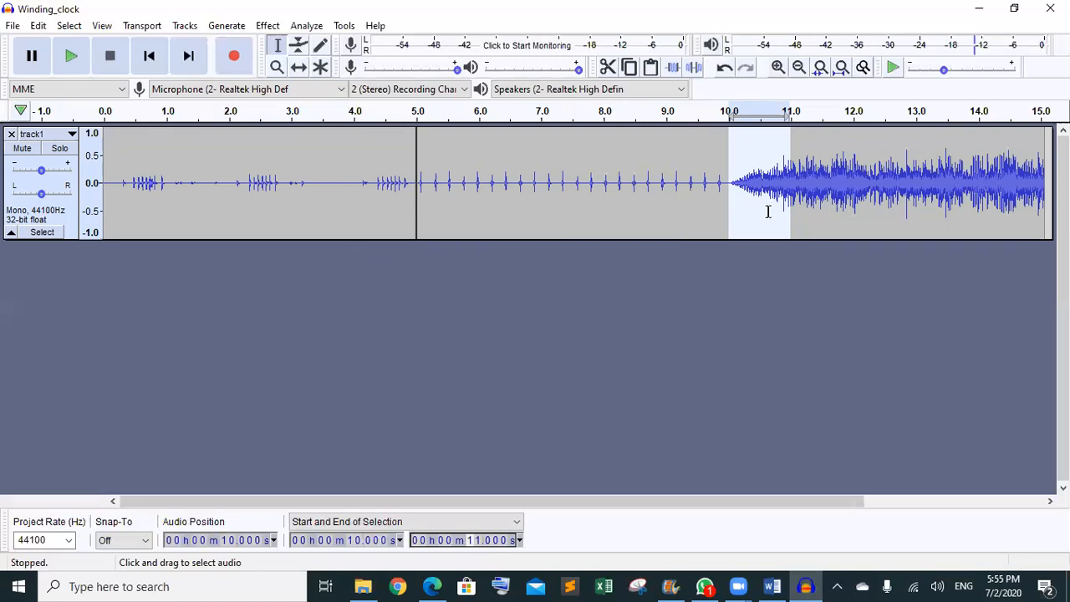
left_click(506, 160)
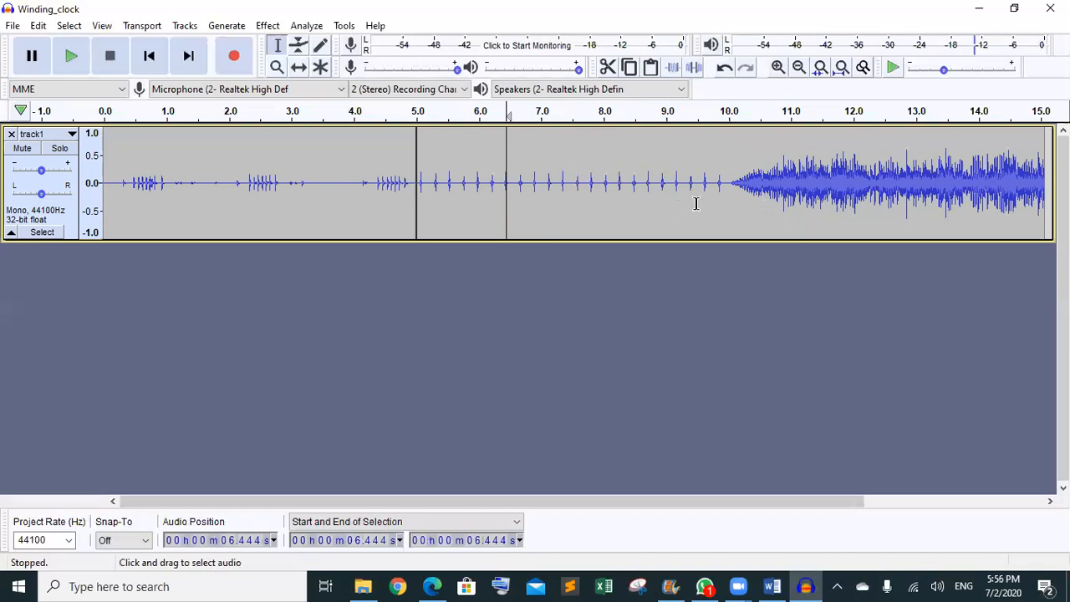
left_click(74, 56)
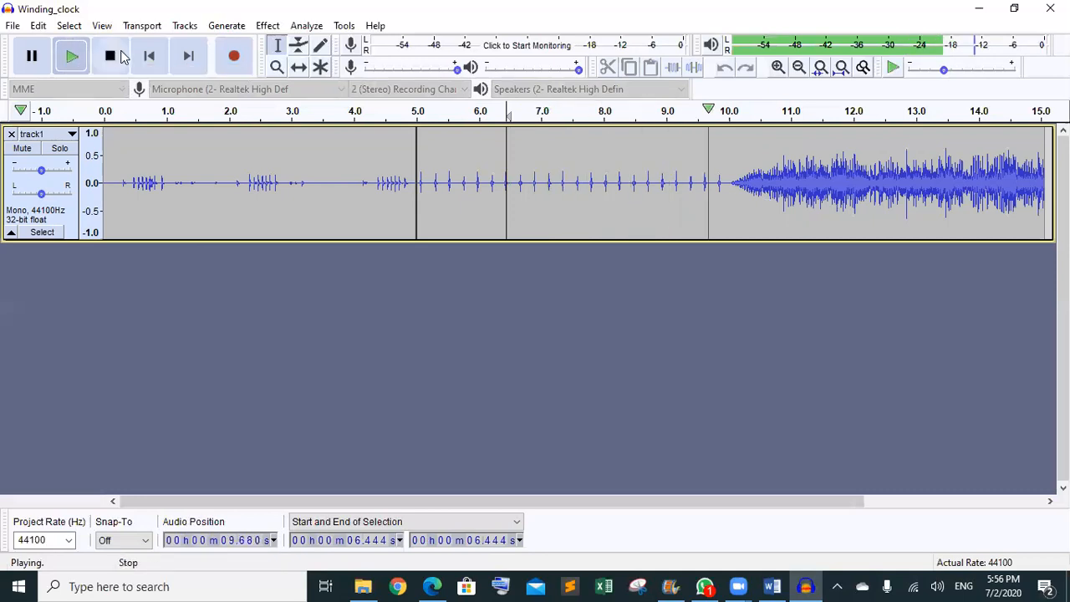
left_click(111, 56)
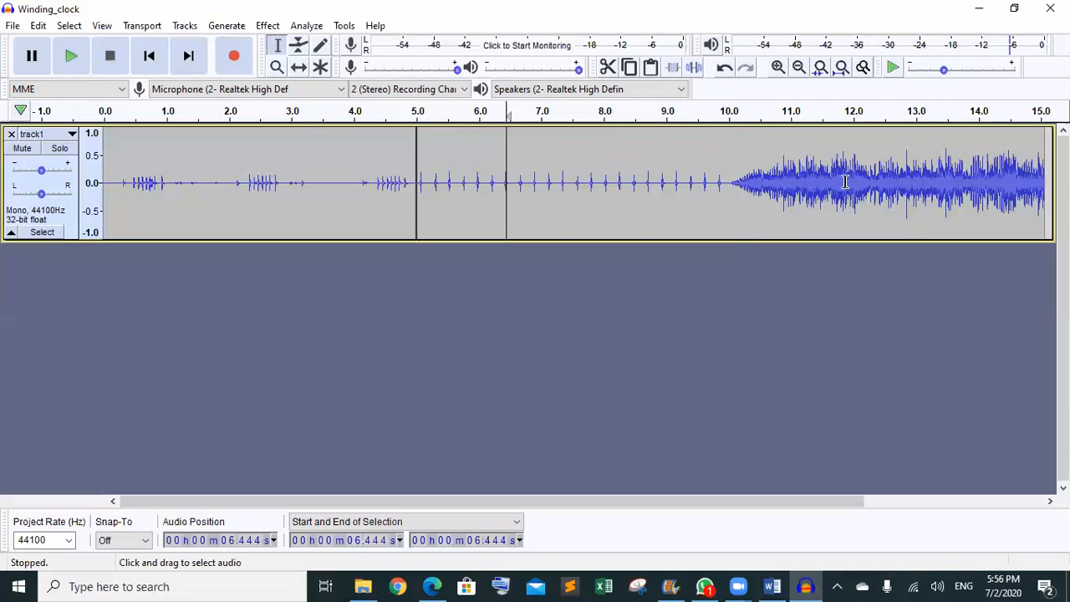
left_click(268, 26)
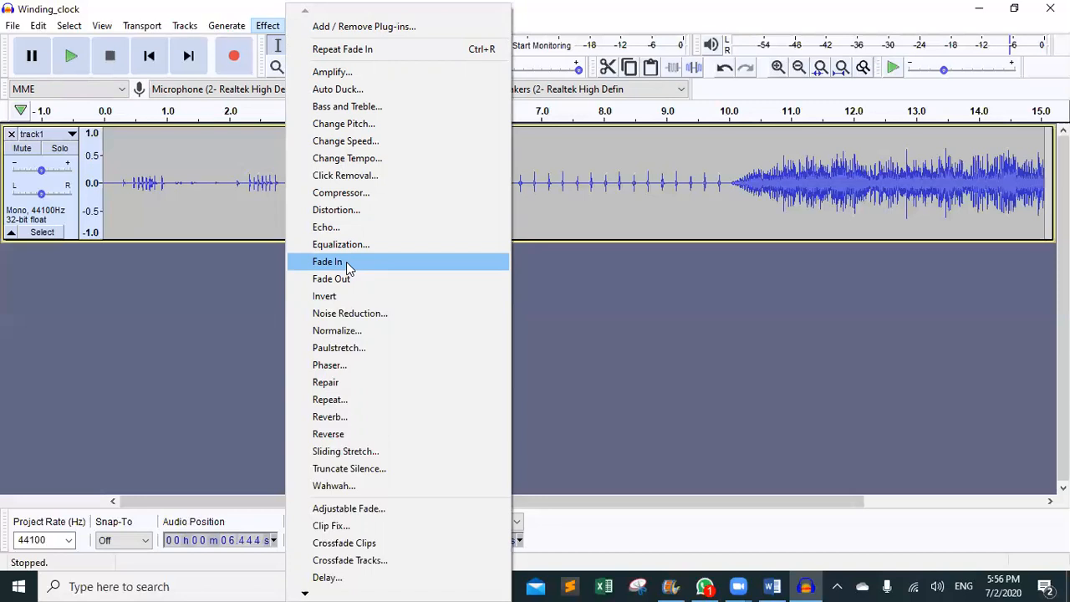
left_click(652, 347)
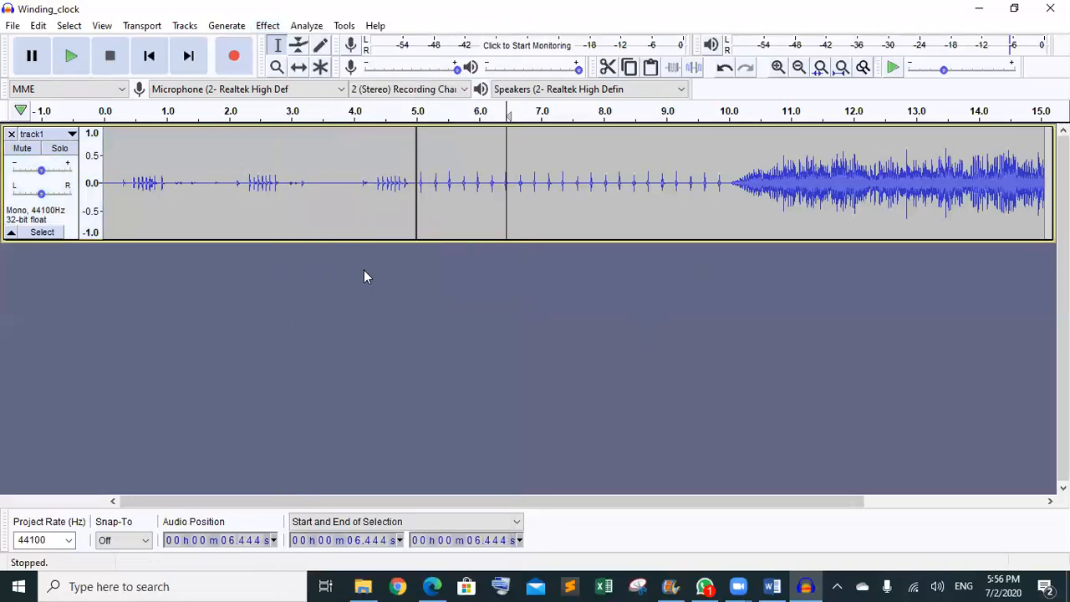
left_click(183, 188)
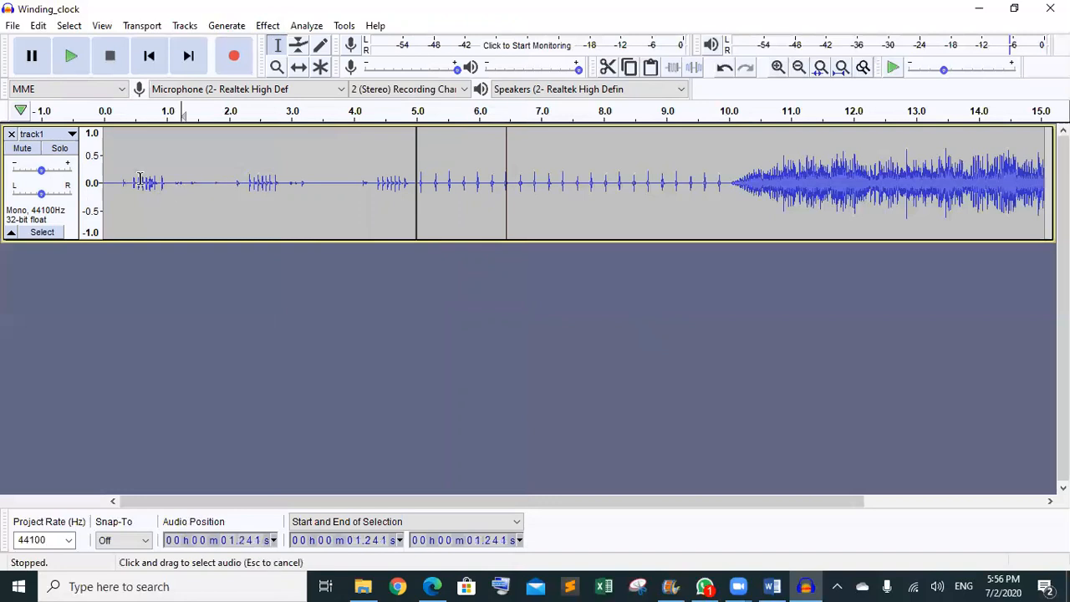
left_click(62, 72)
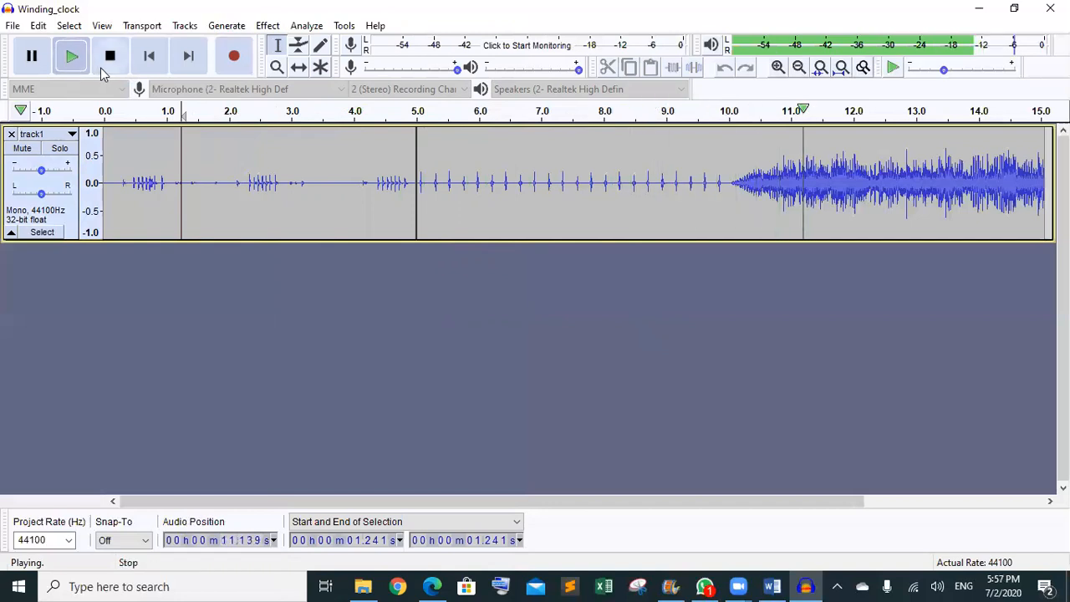
left_click(100, 72)
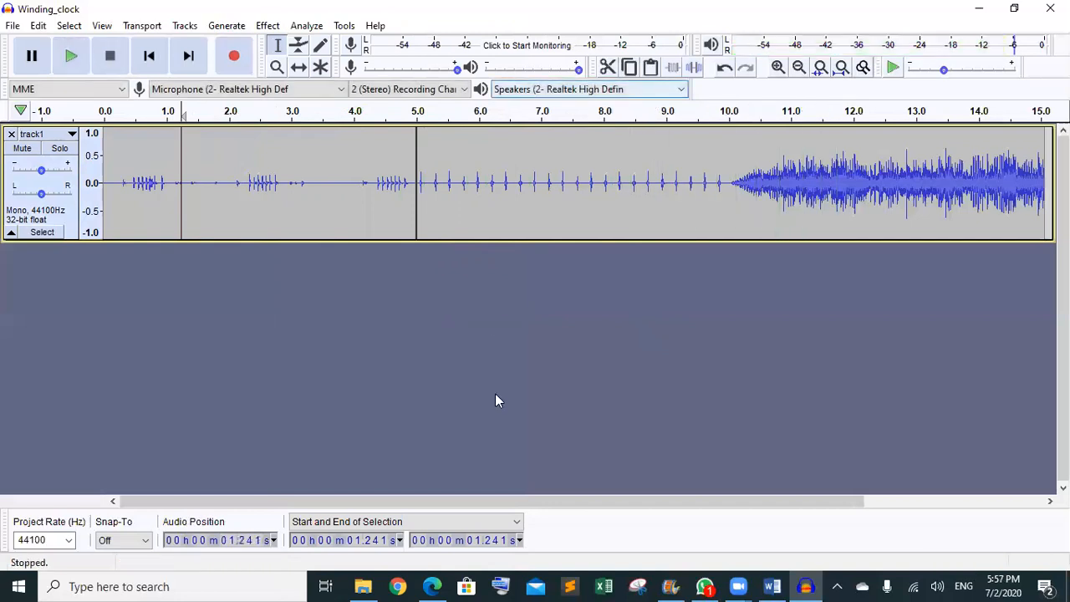
left_click_drag(495, 501, 653, 511)
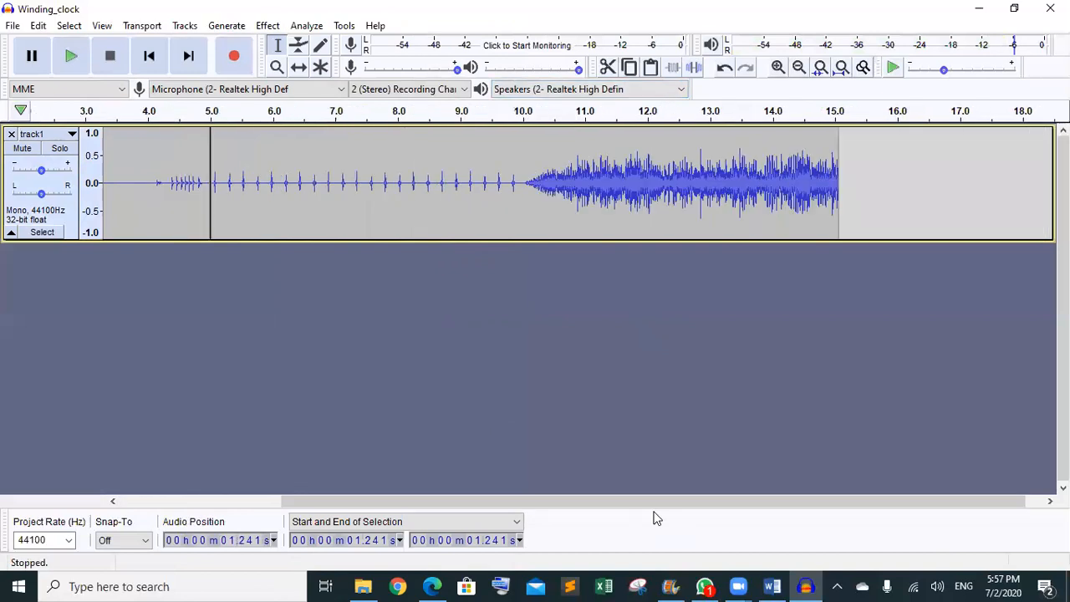
- Play the end of the recording from about 14.355 s
left_click(775, 133)
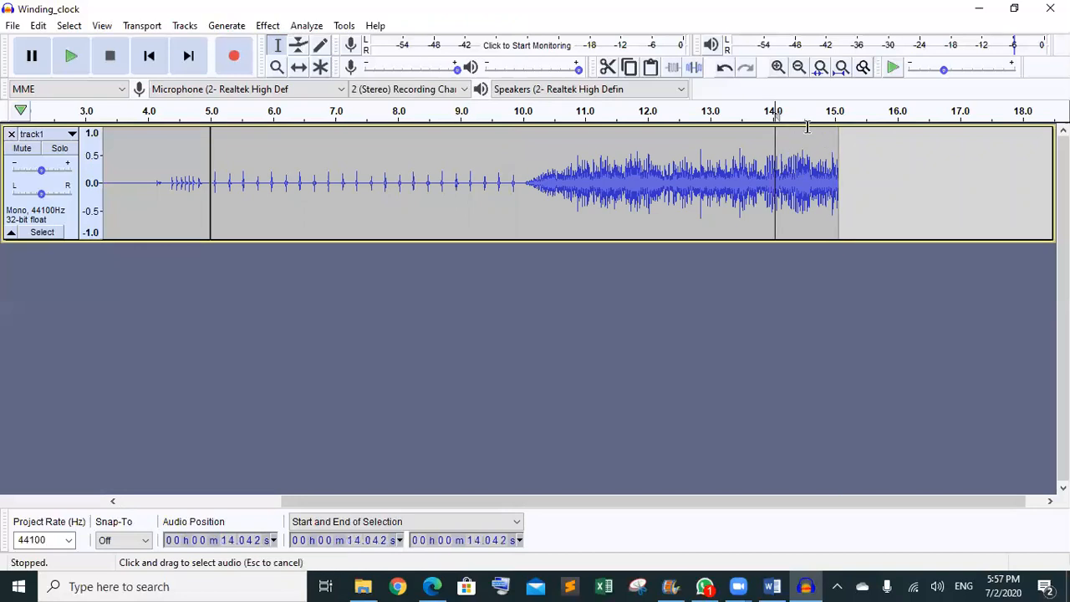
left_click_drag(806, 127, 838, 132)
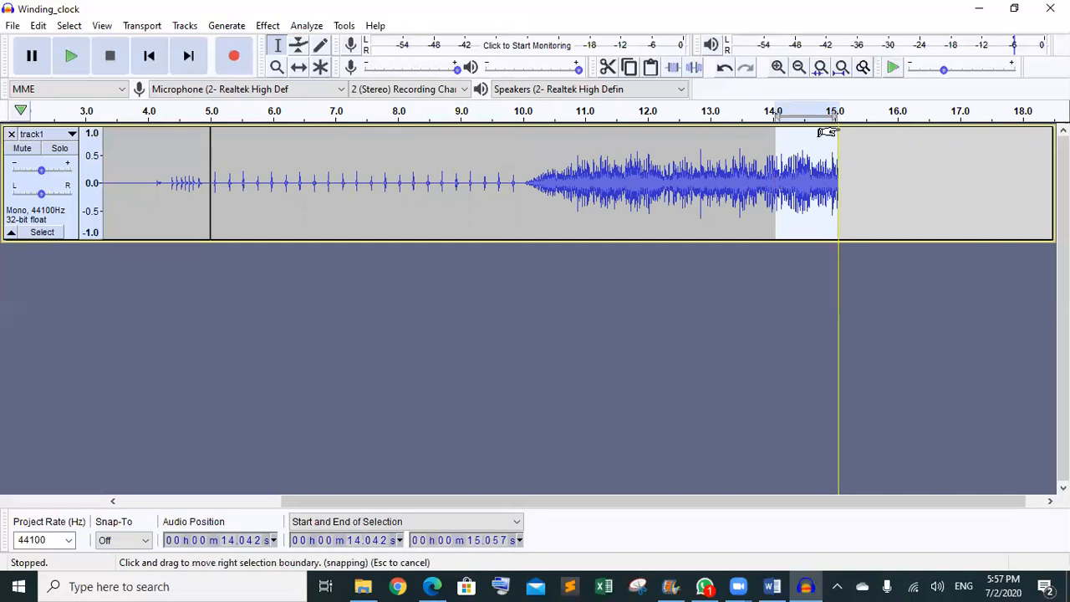
left_click(795, 176)
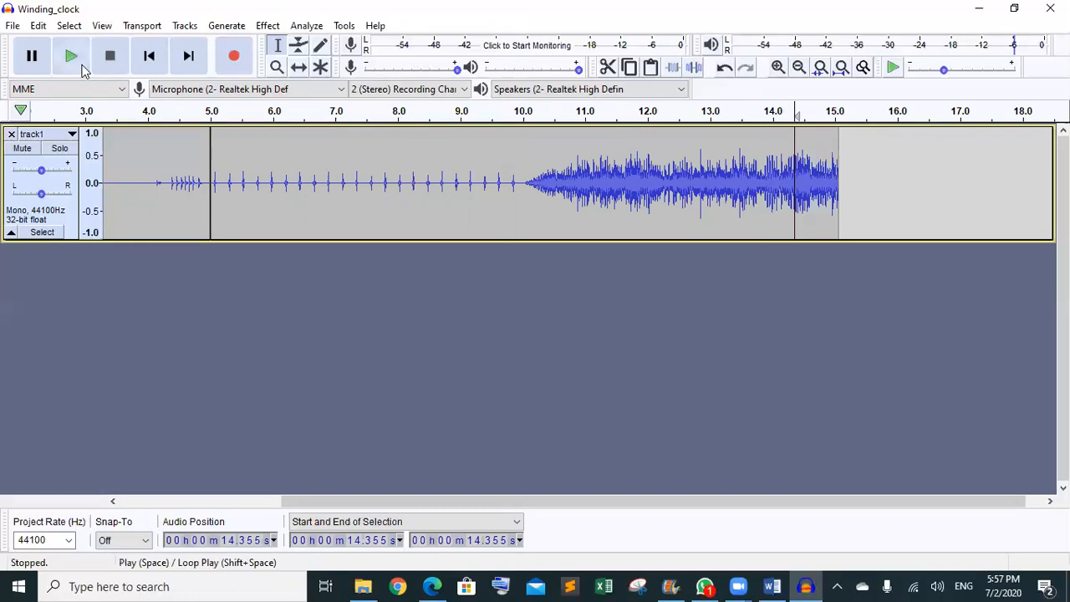
left_click(71, 56)
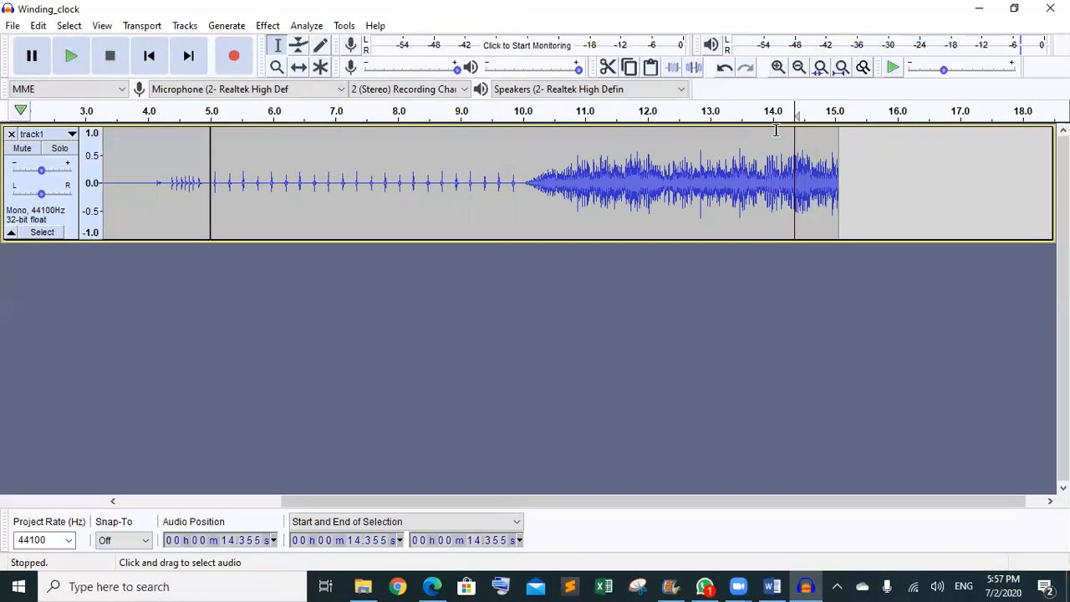
- Select 14.000 s to the clip end (15.057 s) and apply Fade Out
left_click_drag(773, 129, 835, 127)
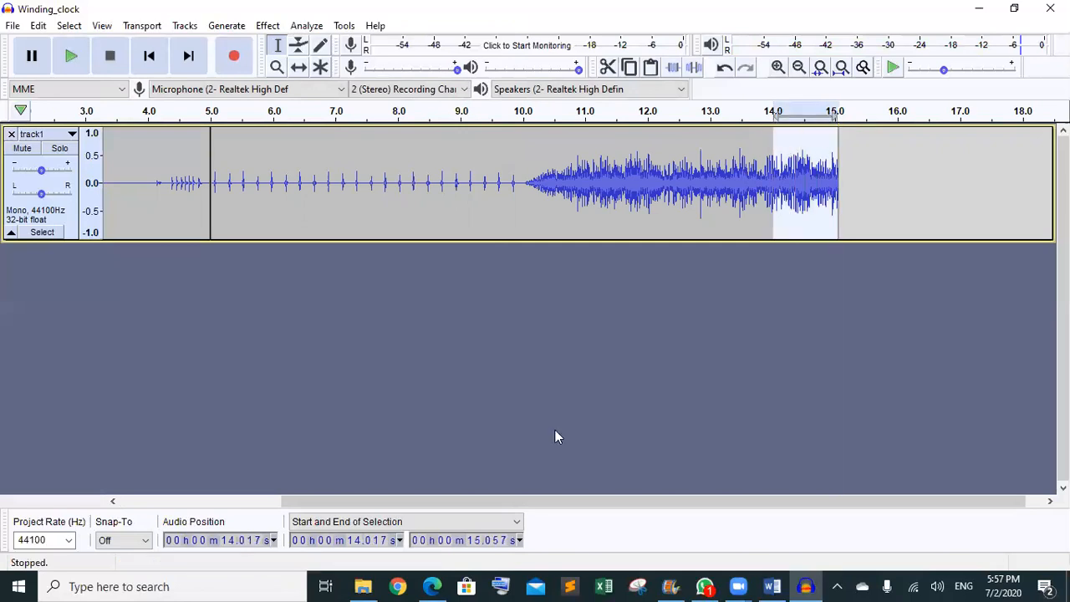
left_click(376, 540)
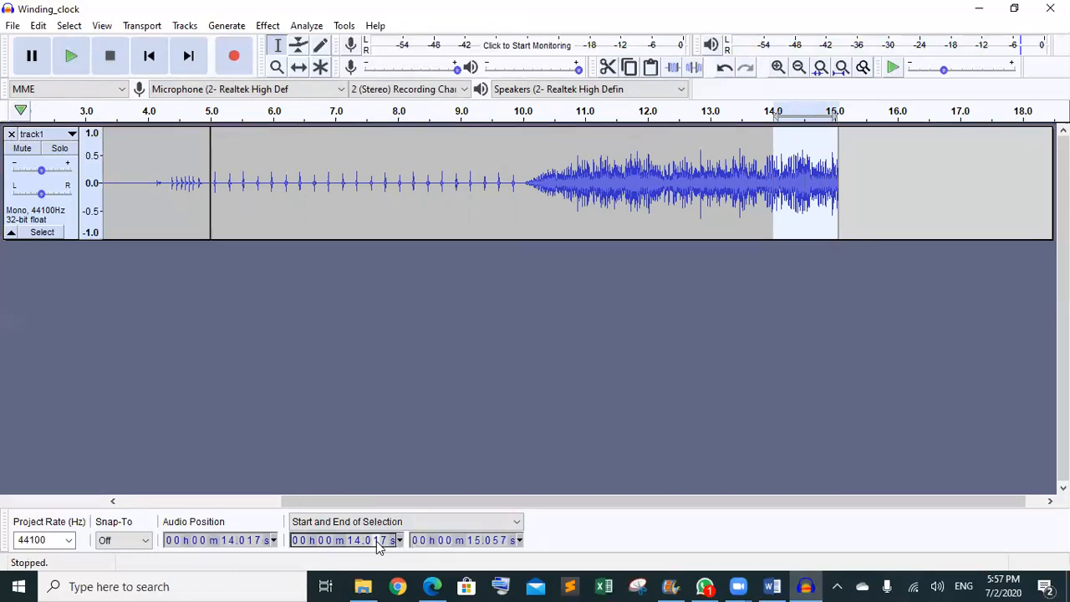
type("00")
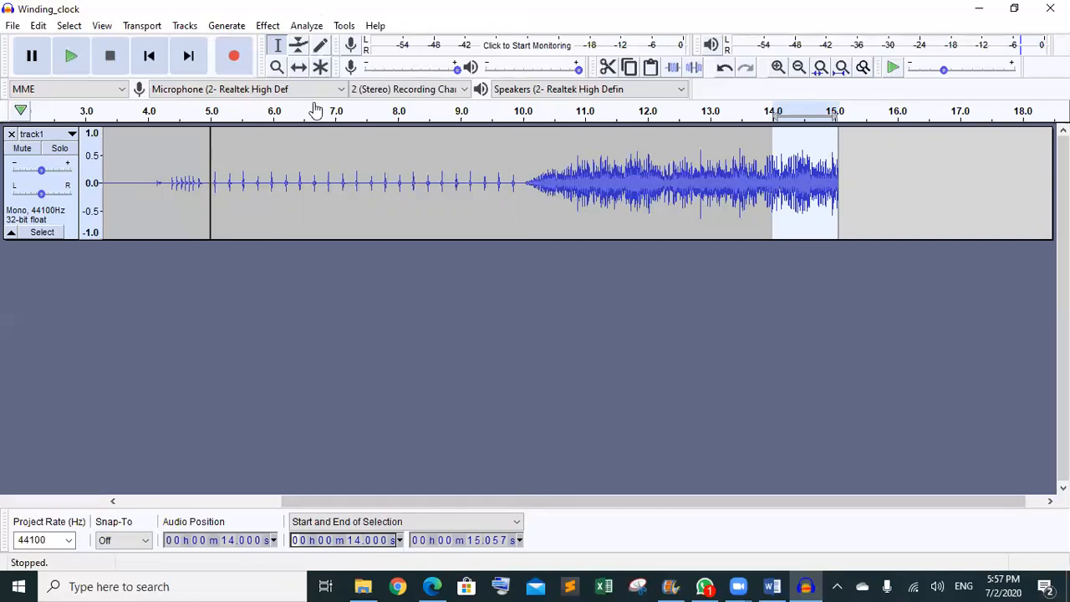
left_click(267, 27)
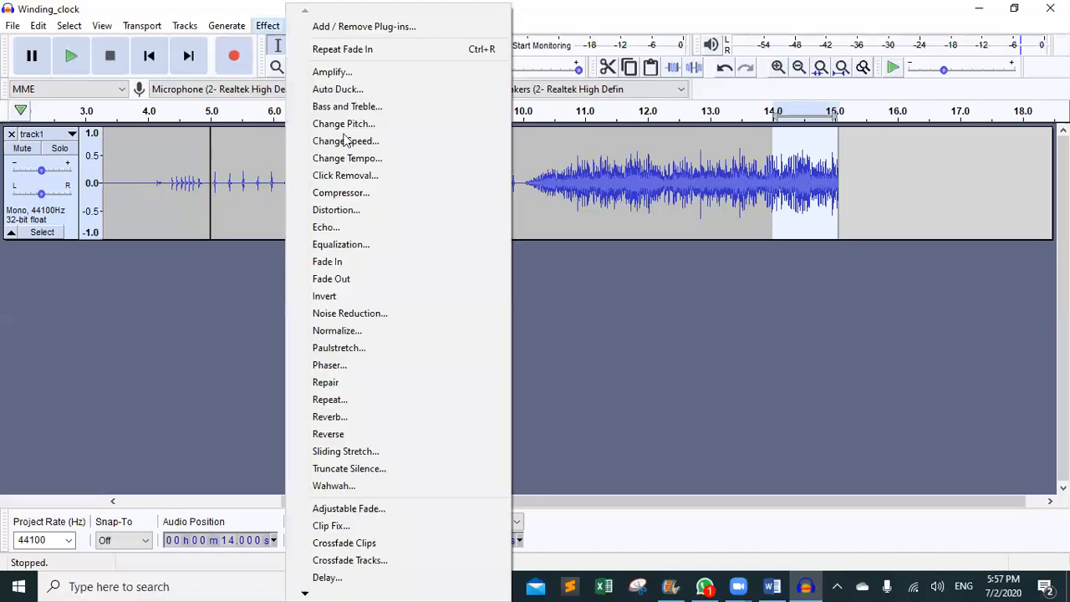
left_click(360, 279)
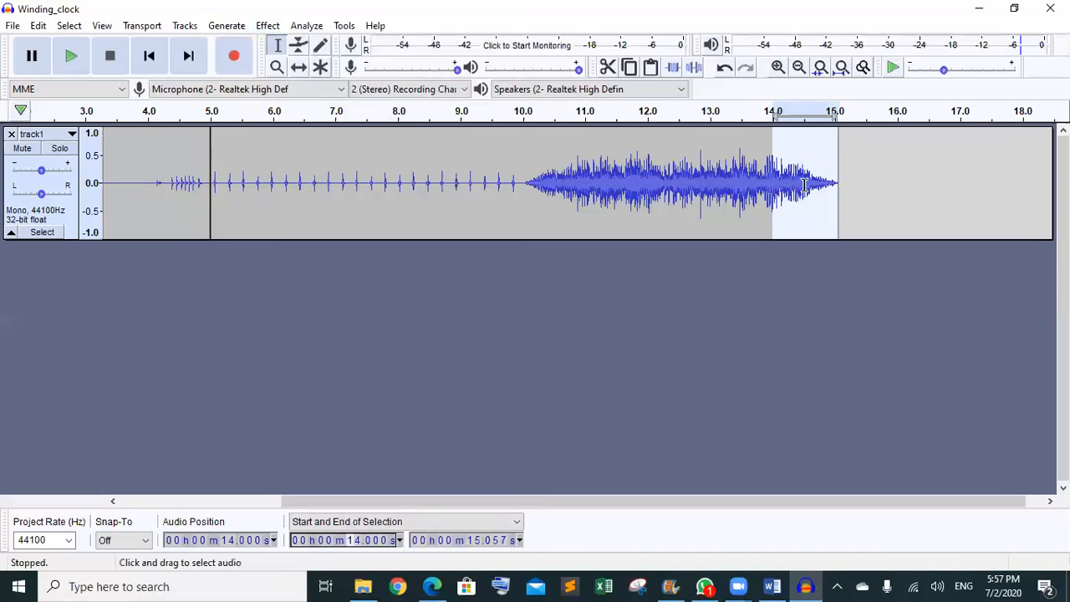
left_click(647, 187)
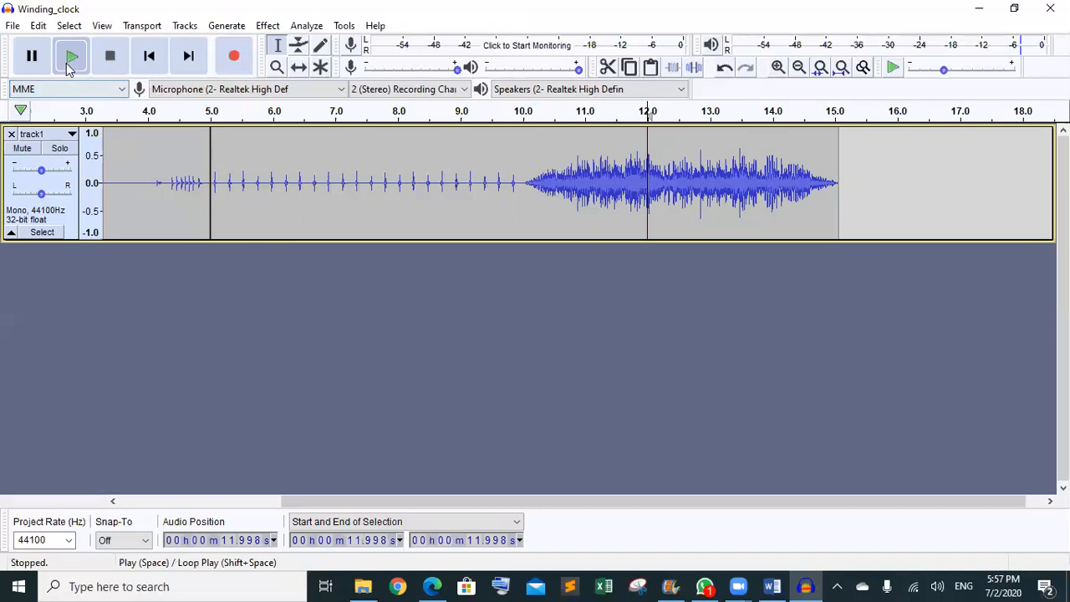
- Play back the clock track to hear its faded-out ending
left_click(67, 64)
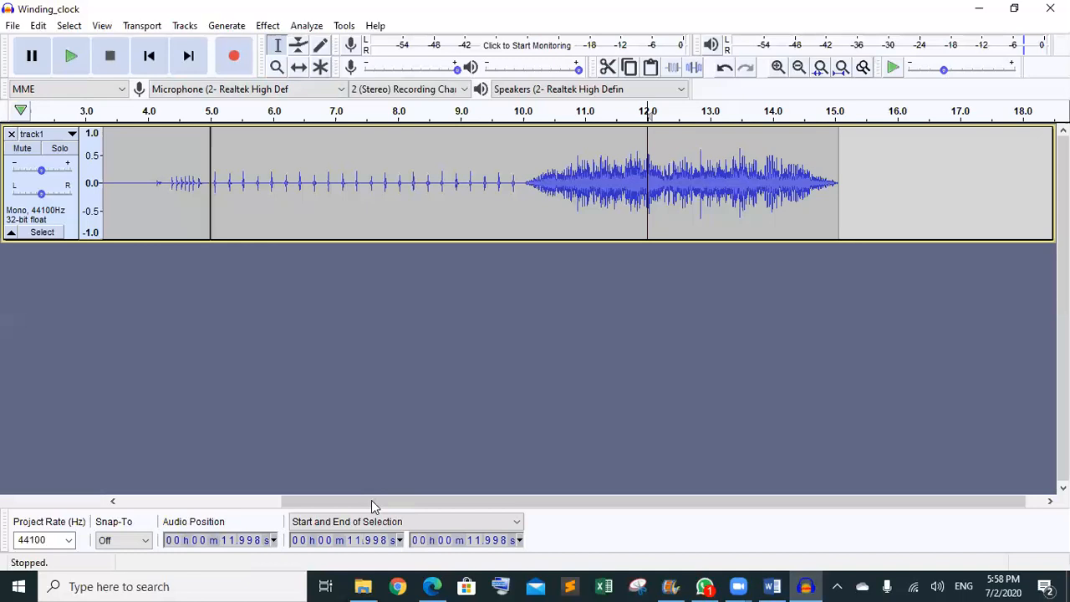
left_click_drag(371, 500, 117, 497)
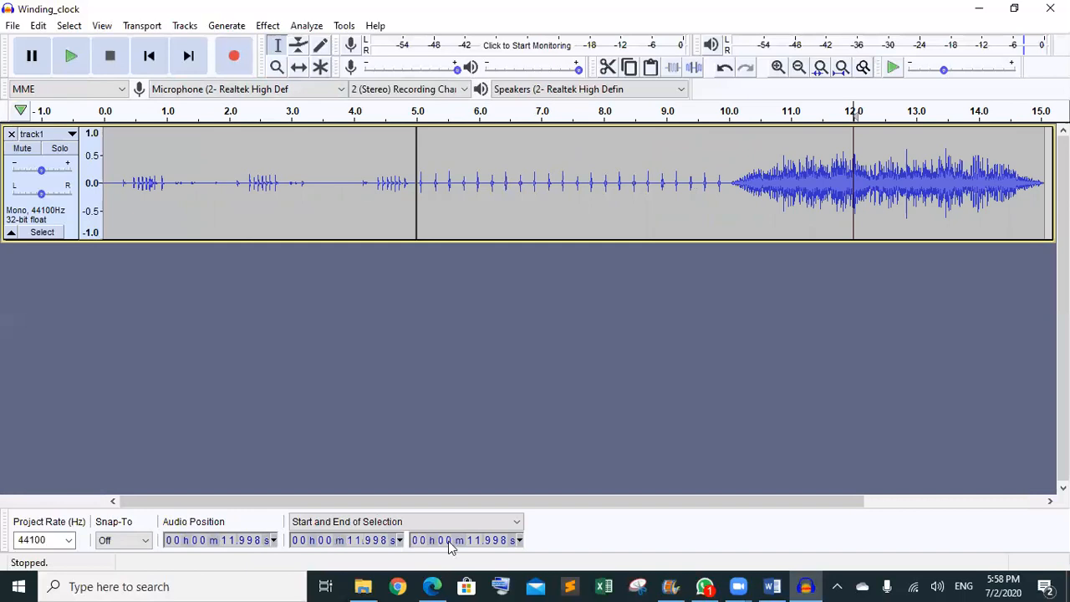
- Bring the Task 2 guide PDF to the front and scroll to its end
left_click(432, 585)
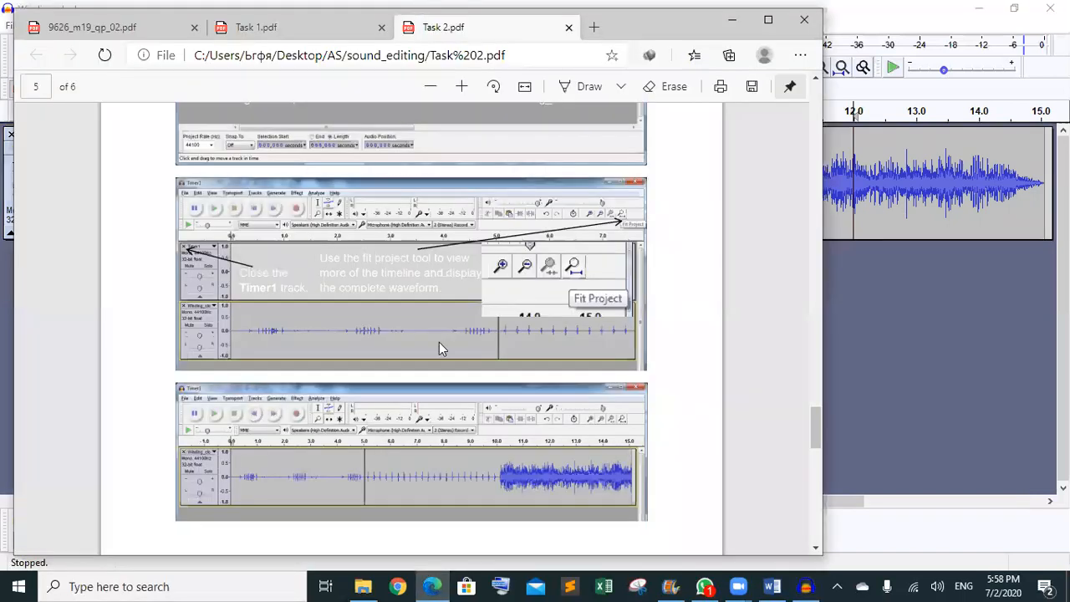
scroll(439, 342, "down", 5)
scroll(439, 342, "down", 6)
scroll(439, 342, "up", 1)
scroll(439, 342, "down", 1)
scroll(438, 342, "down", 3)
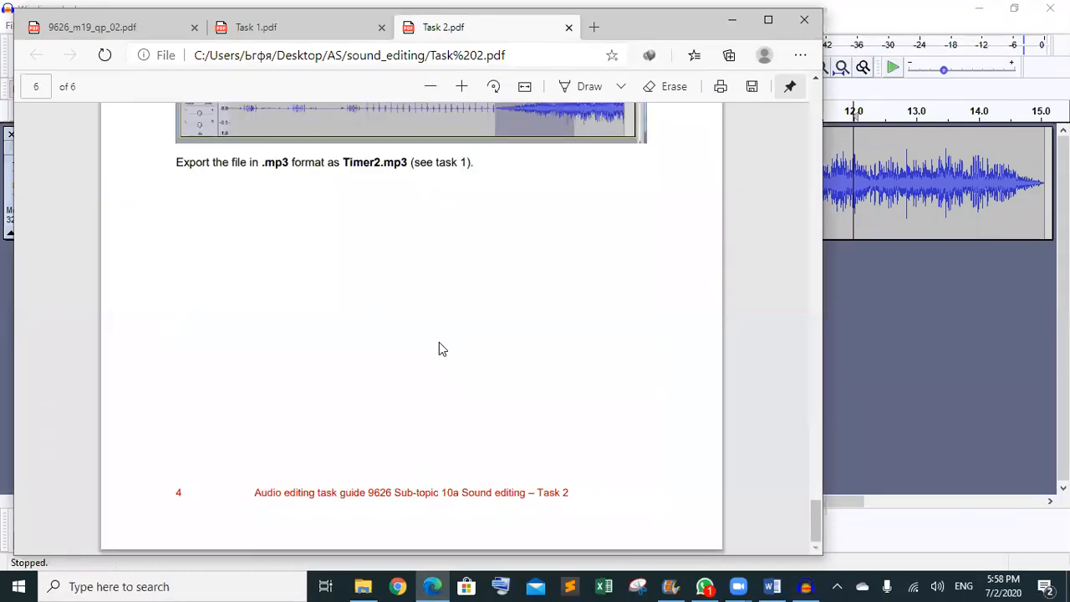
- Close the Task 1.pdf and Task 2.pdf tabs and minimize Edge
left_click(380, 31)
left_click(381, 31)
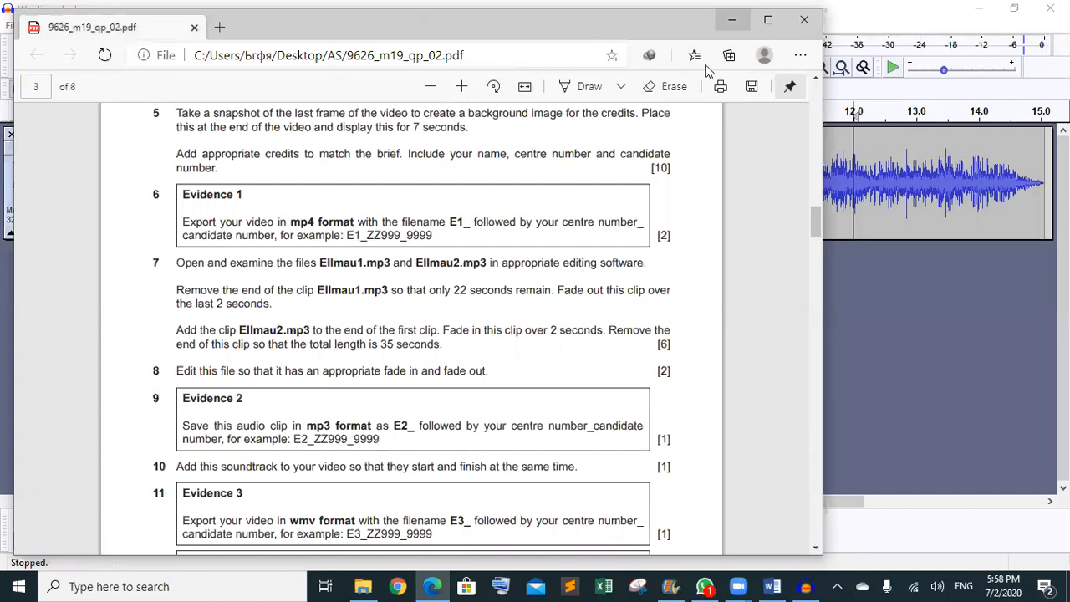
left_click(732, 19)
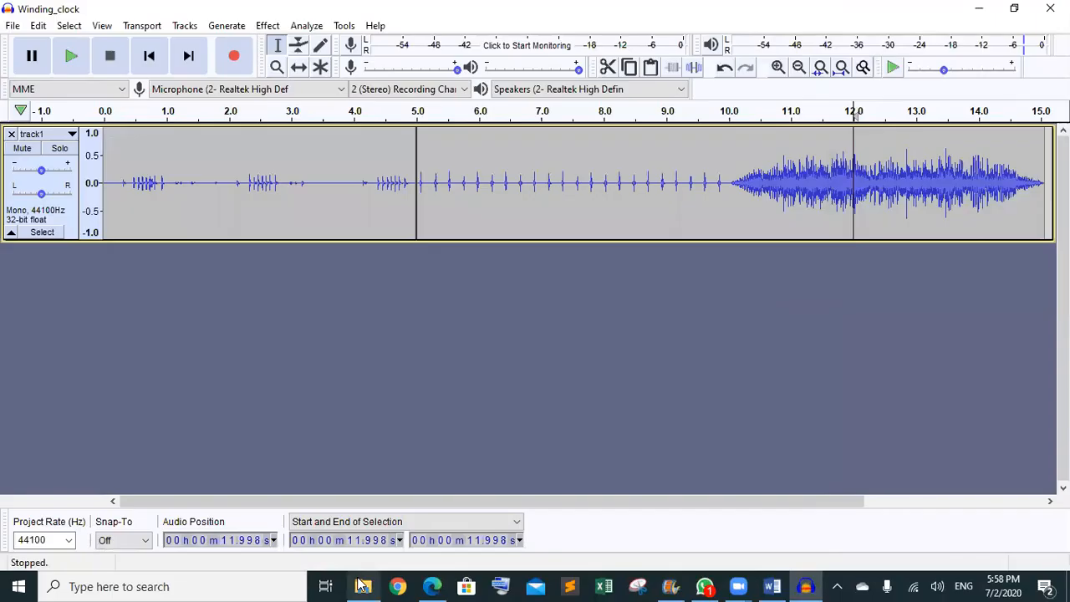
mouse_move(363, 585)
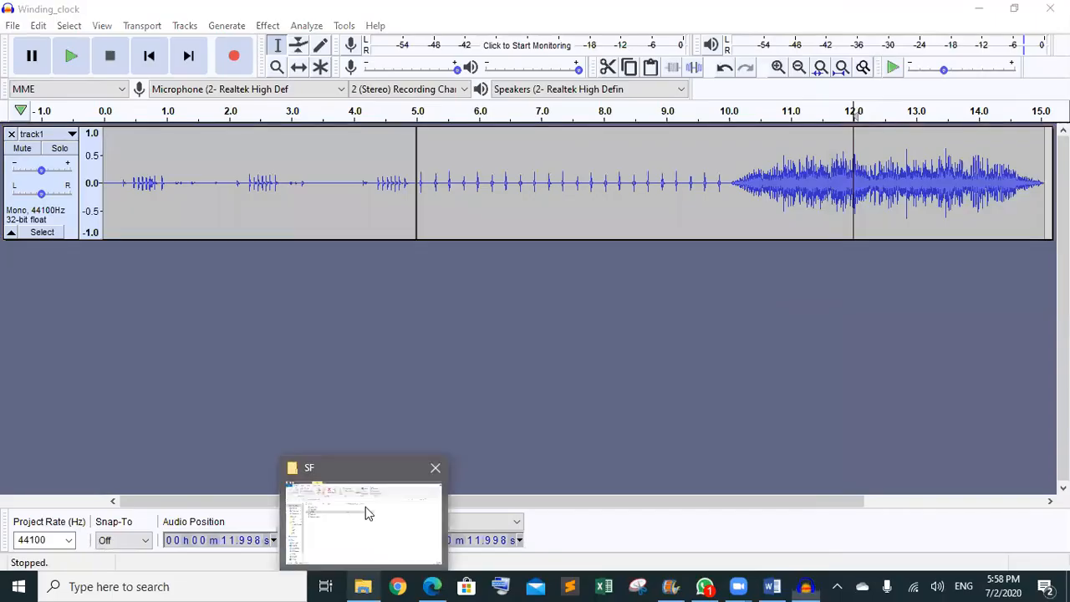
left_click(365, 506)
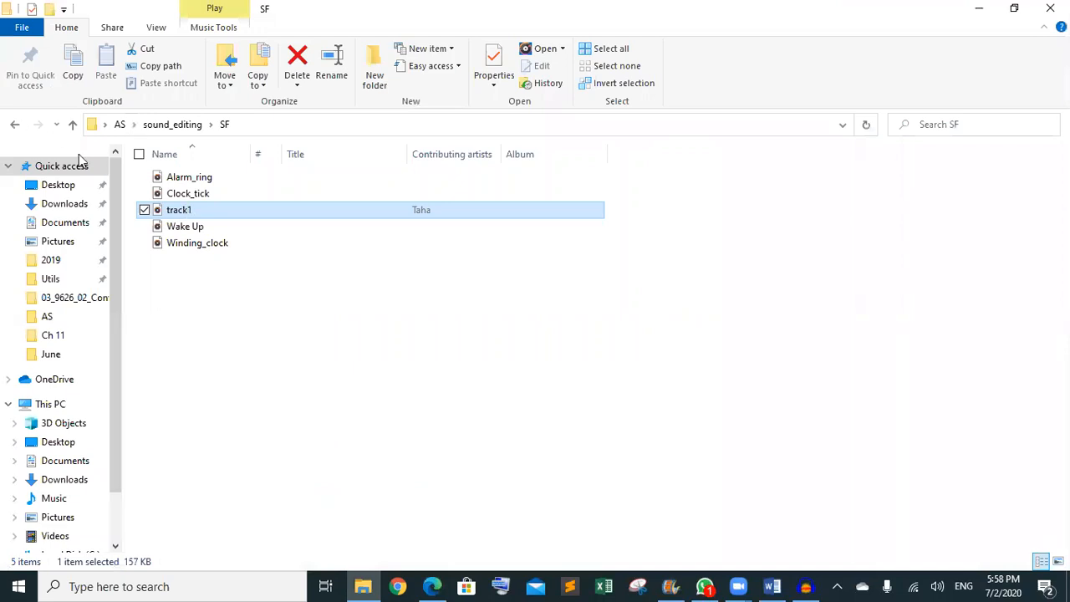
mouse_move(807, 585)
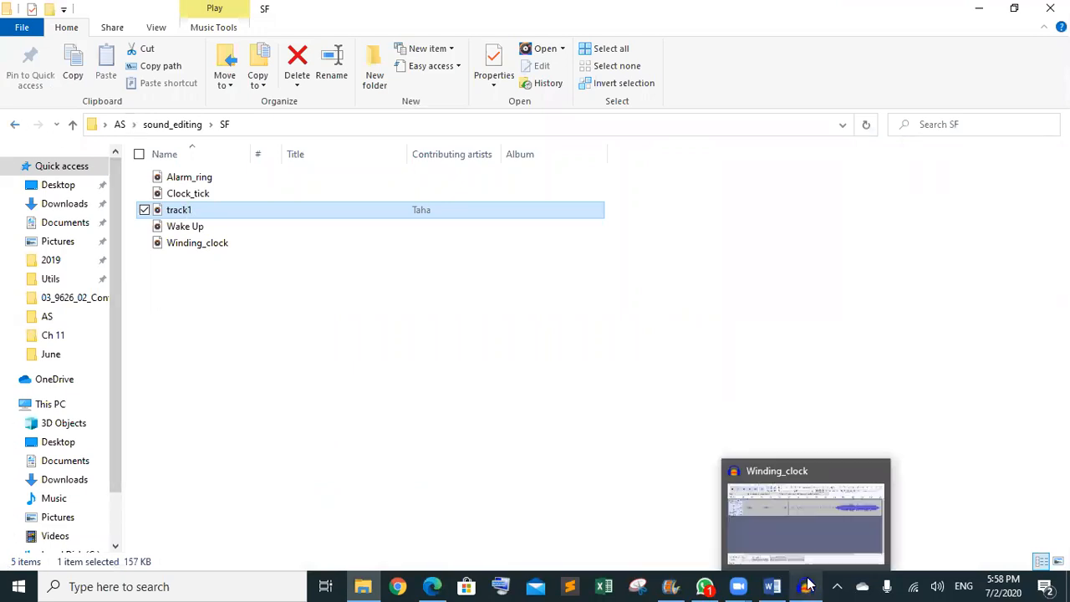
left_click(803, 525)
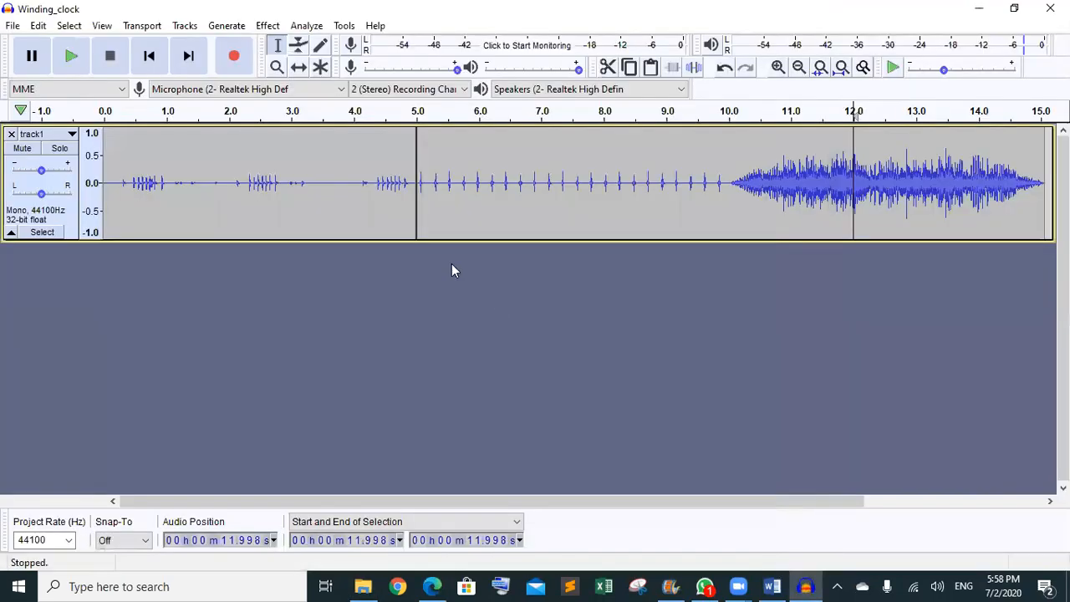
- Export the project as Winding_clock MP3 into the SF folder at 256 kbps
left_click(13, 25)
mouse_move(72, 118)
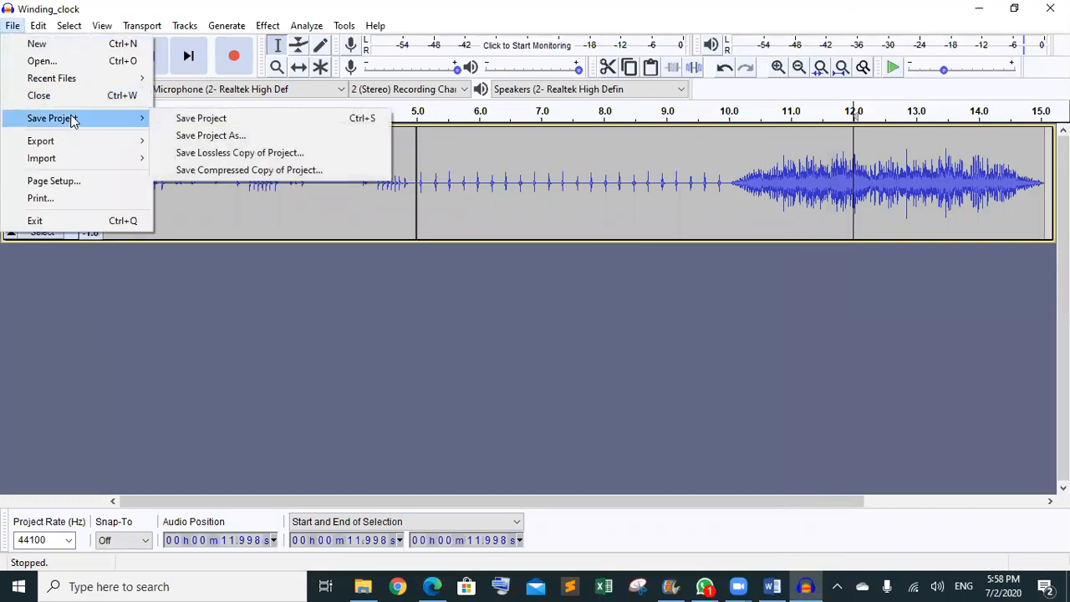
mouse_move(72, 141)
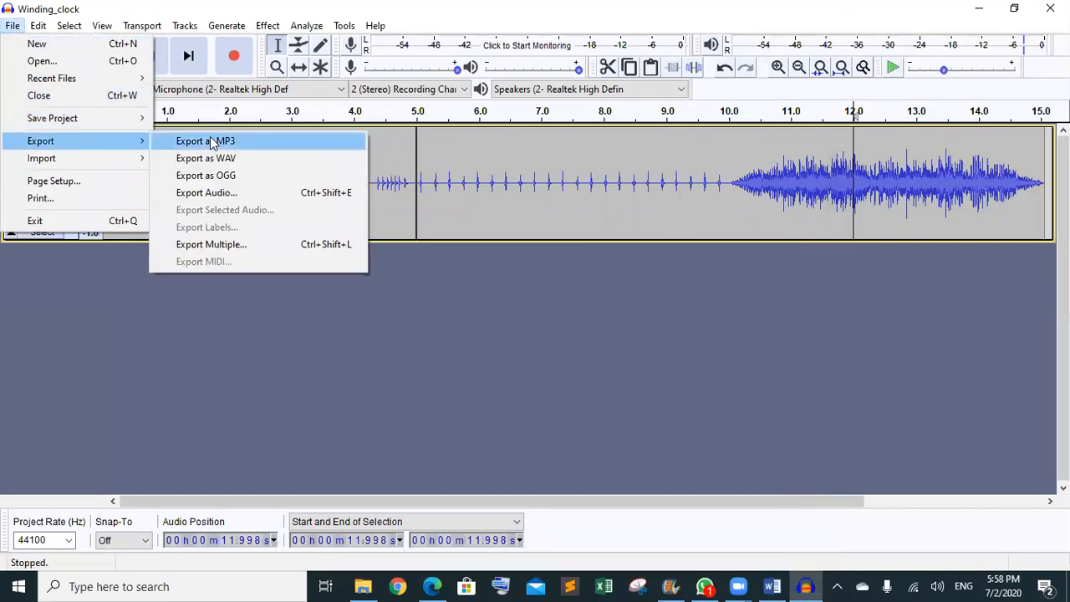
left_click(210, 141)
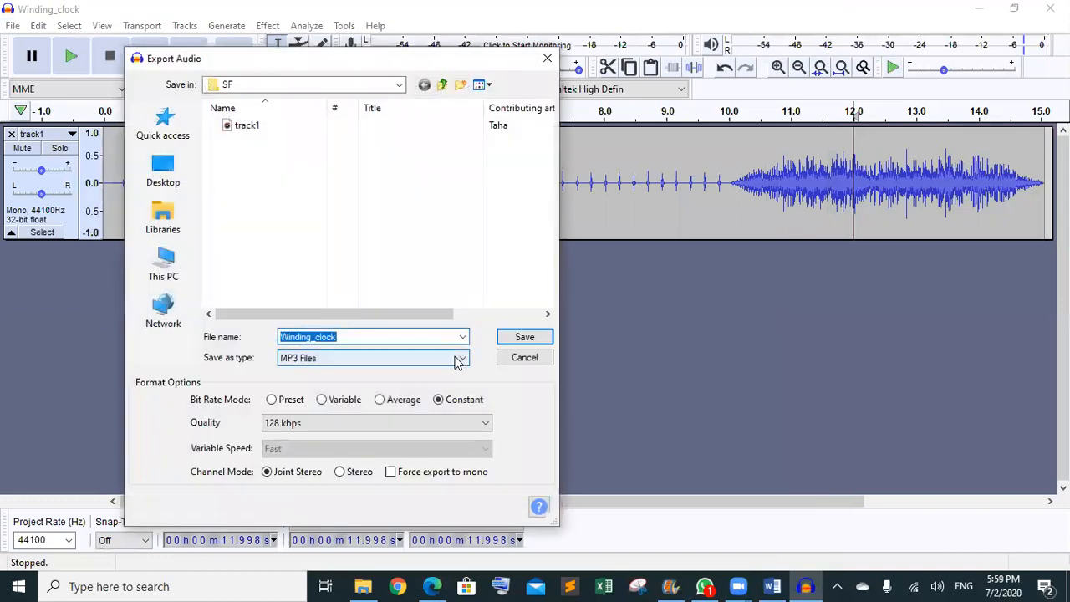
left_click(458, 361)
left_click(509, 364)
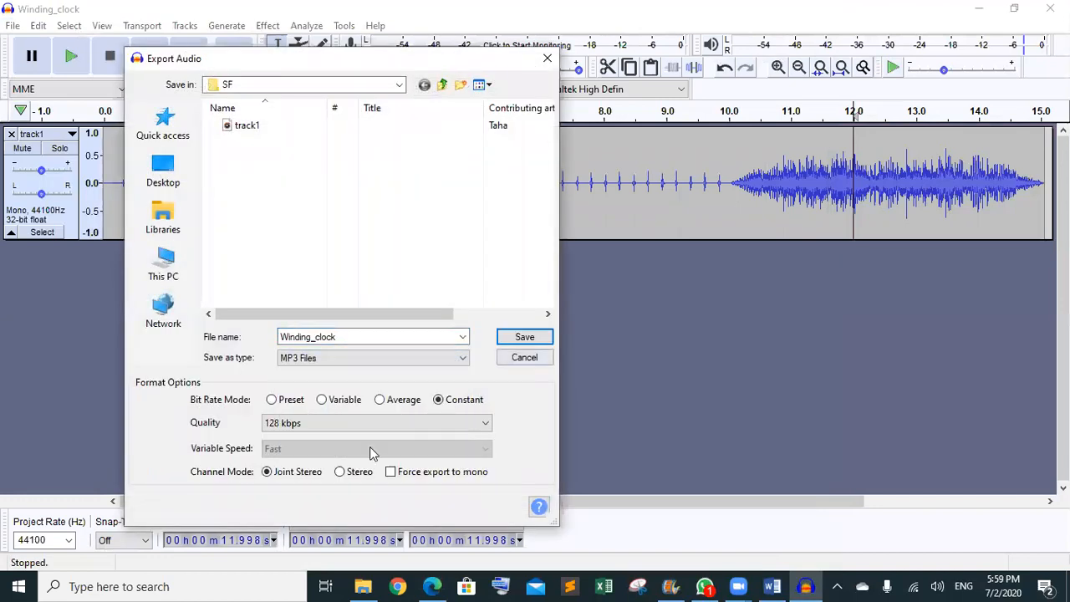
left_click(380, 424)
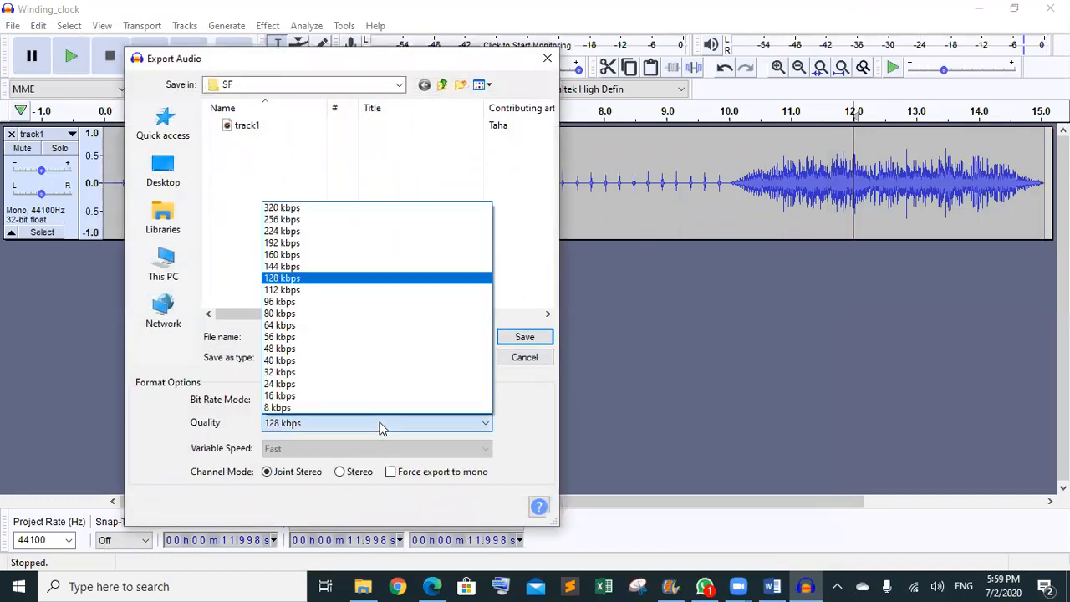
left_click(290, 220)
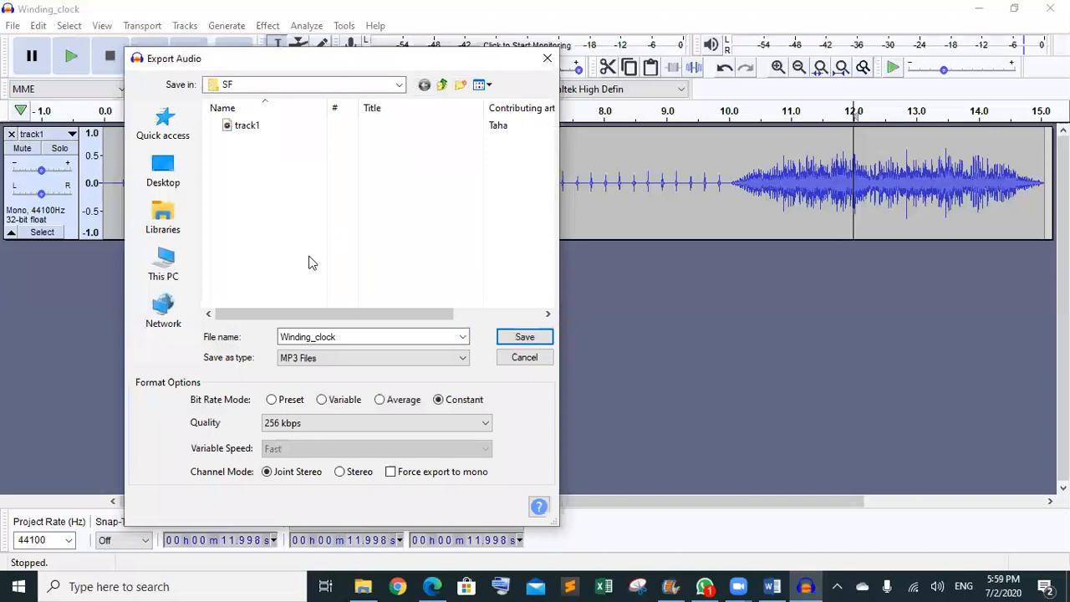
left_click(514, 341)
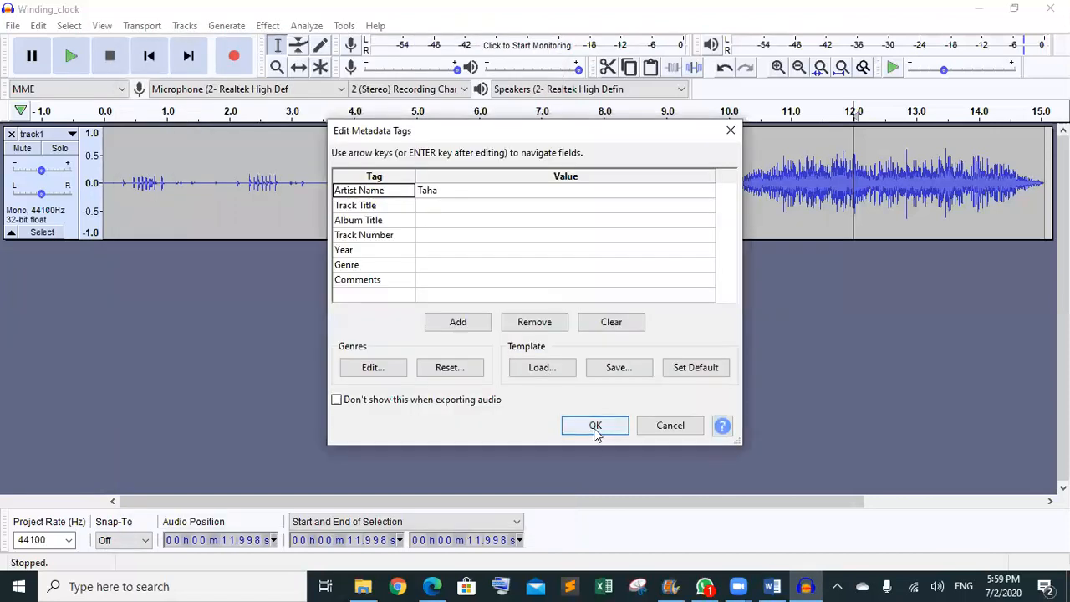
left_click(595, 426)
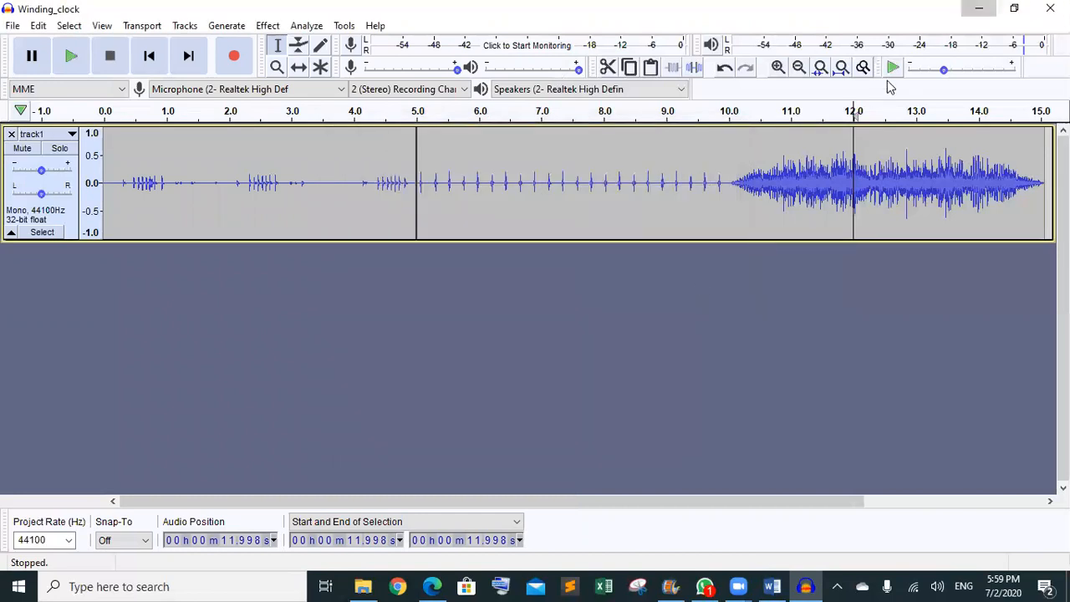
key("alt+Tab")
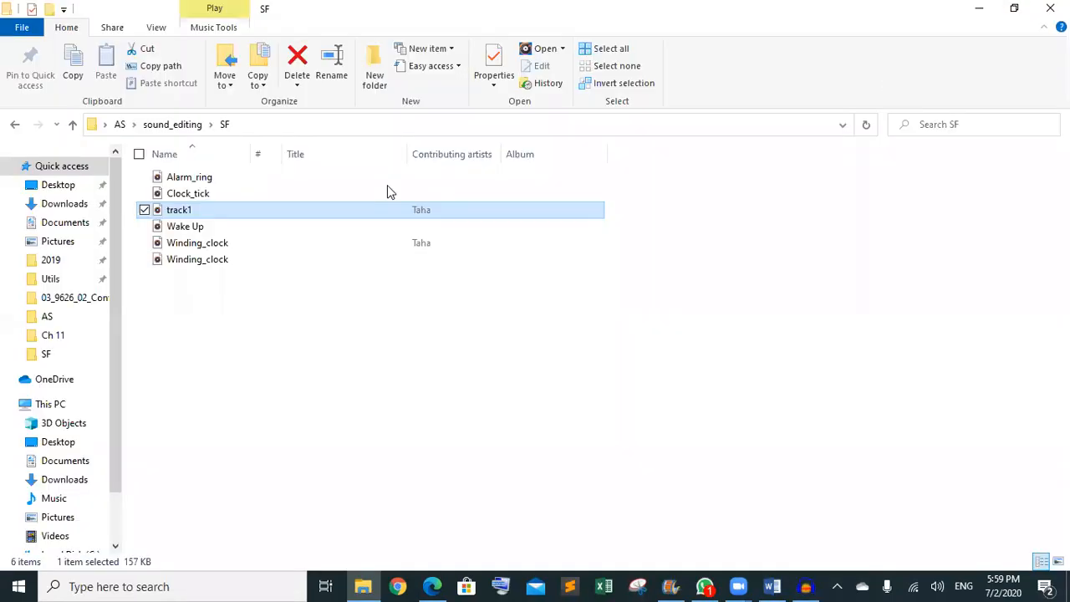
- Play the exported 472 KB Winding_clock MP3 and view its properties
left_click(233, 247)
double_click(236, 247)
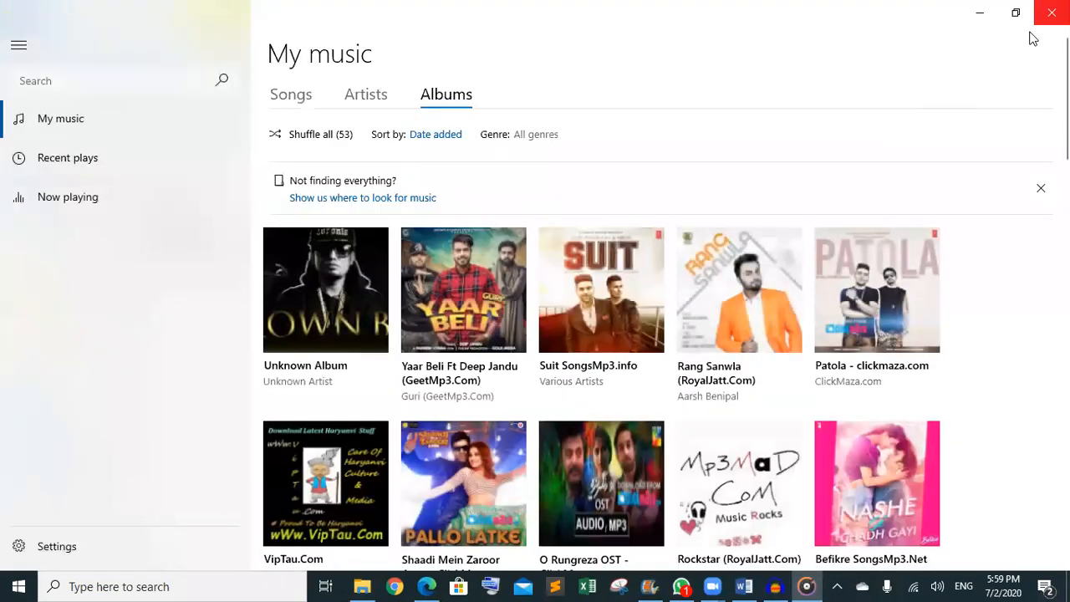
left_click(1051, 13)
right_click(231, 244)
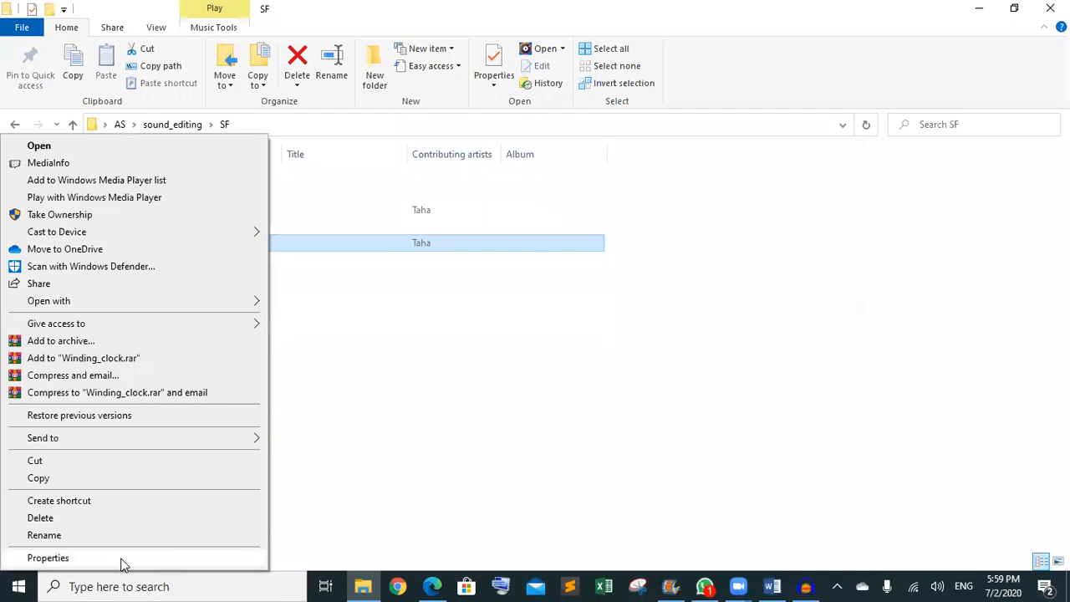
left_click(48, 557)
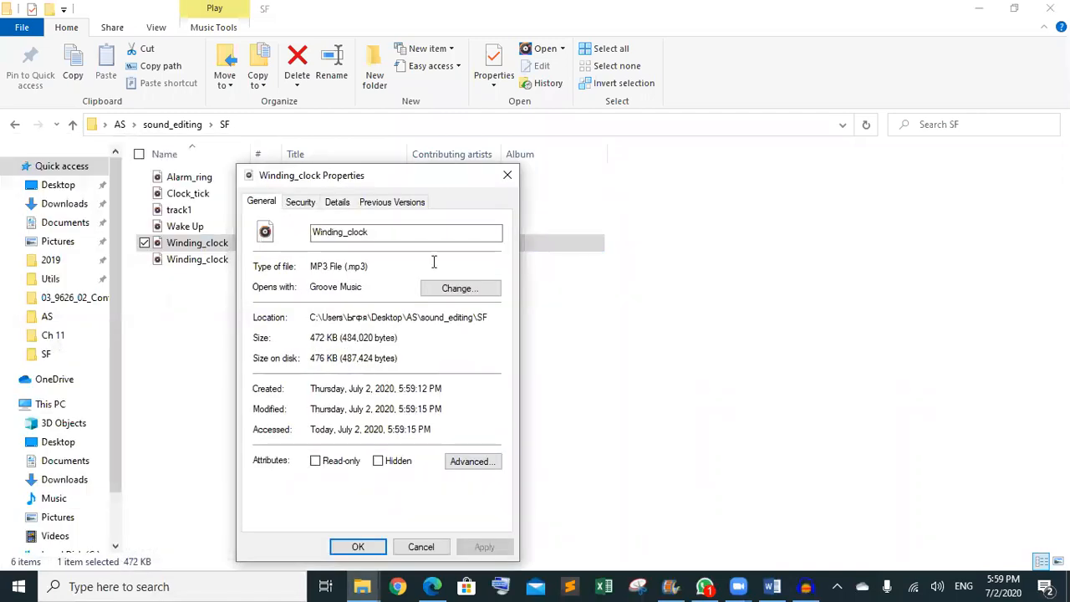
left_click(505, 177)
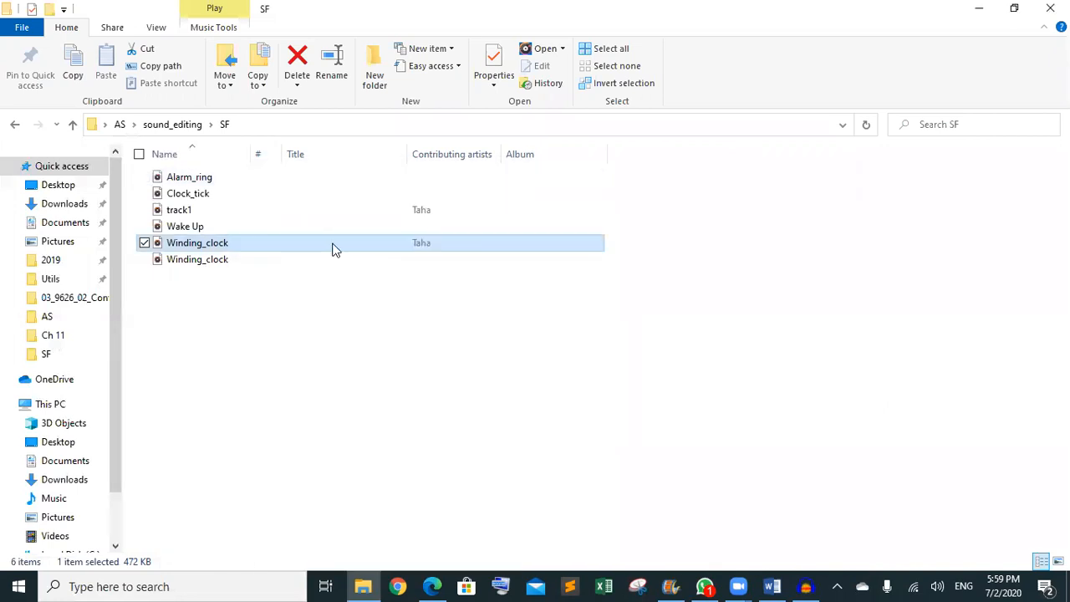
- Check track1's properties (157 KB), then open Task3.pdf from the sound_editing folder
left_click(310, 205)
right_click(310, 204)
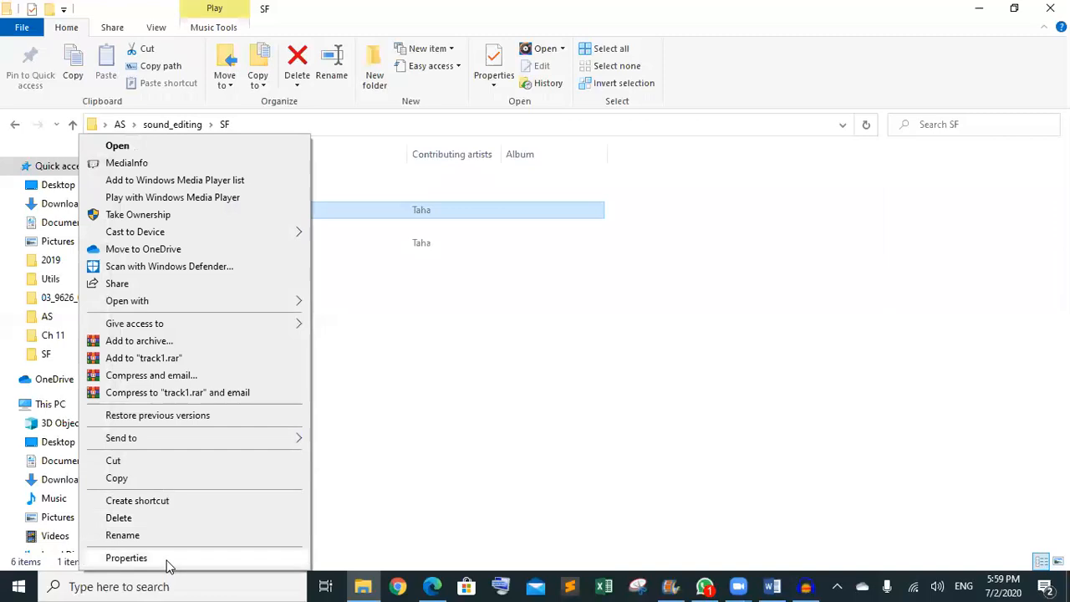
left_click(126, 558)
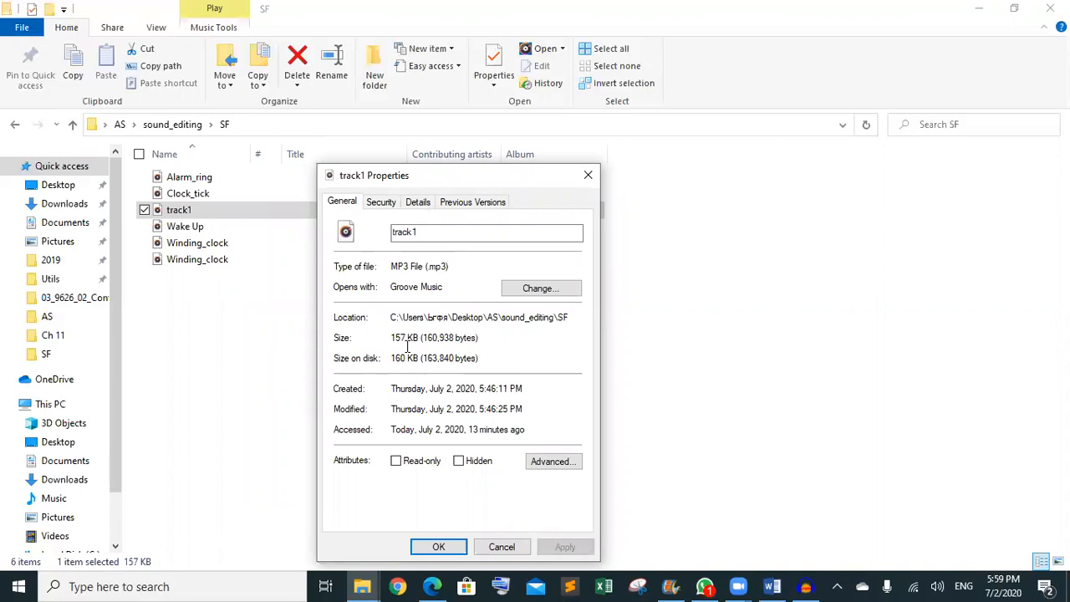
left_click(588, 175)
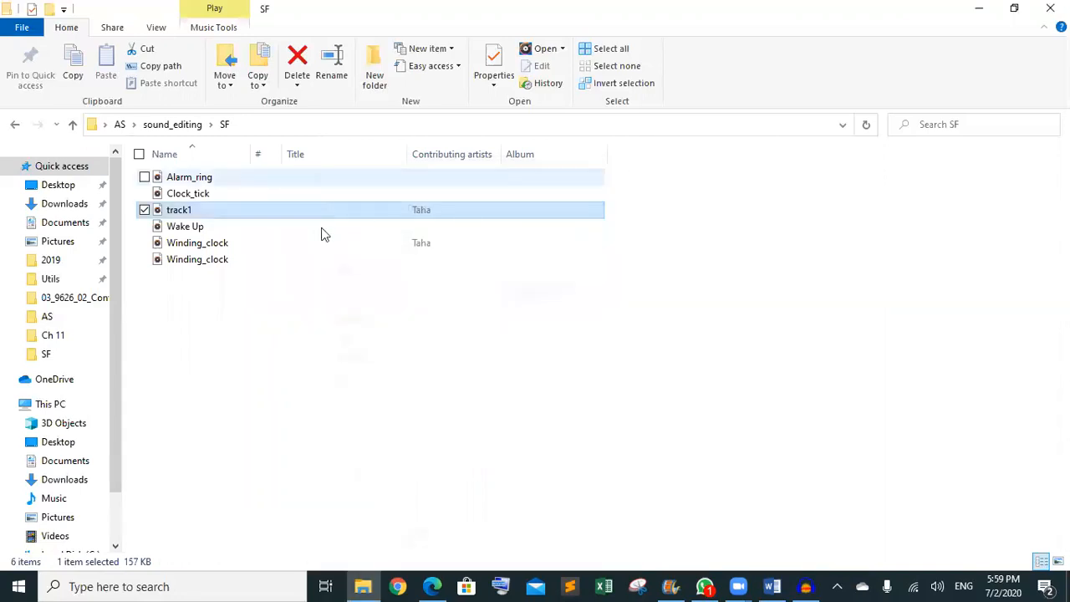
left_click(14, 125)
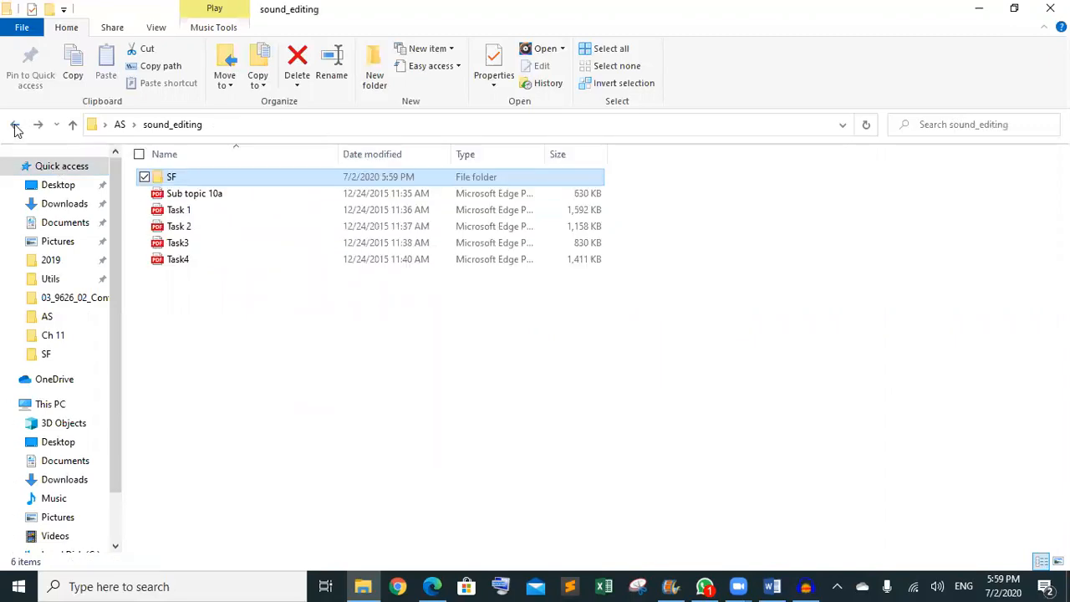
double_click(204, 243)
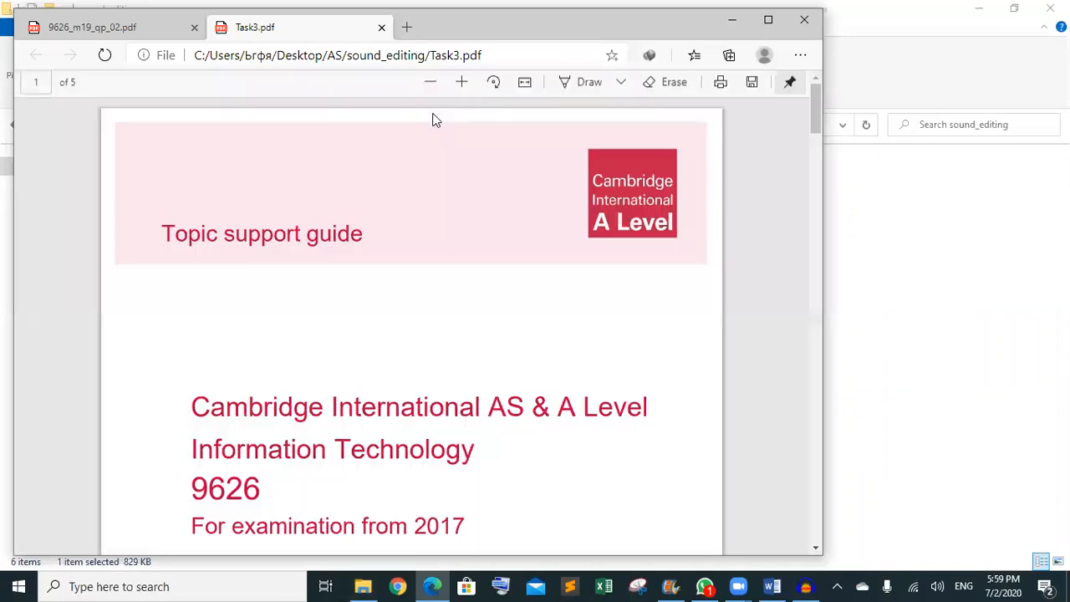
- Scroll Task3.pdf to page 4's Change Speed −50% and Fit Project instructions
scroll(433, 120, "down", 10)
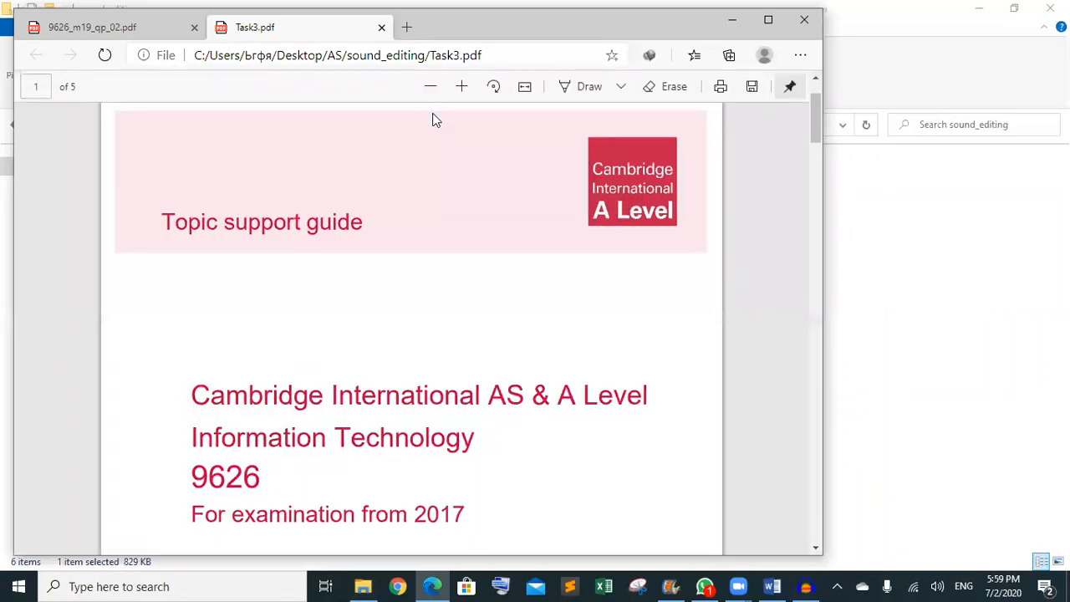
scroll(433, 119, "down", 10)
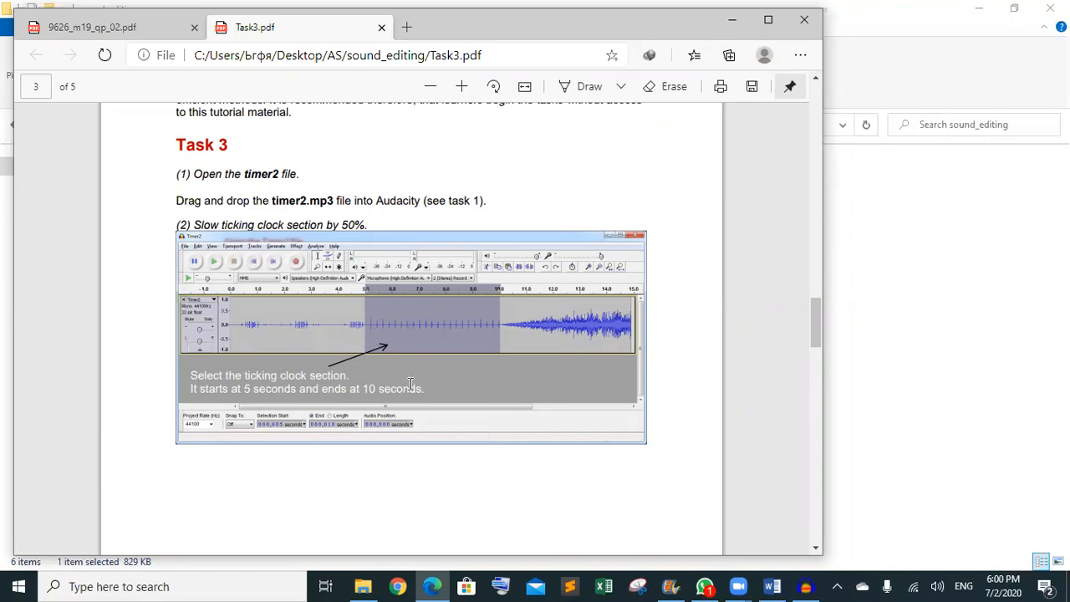
scroll(410, 383, "down", 5)
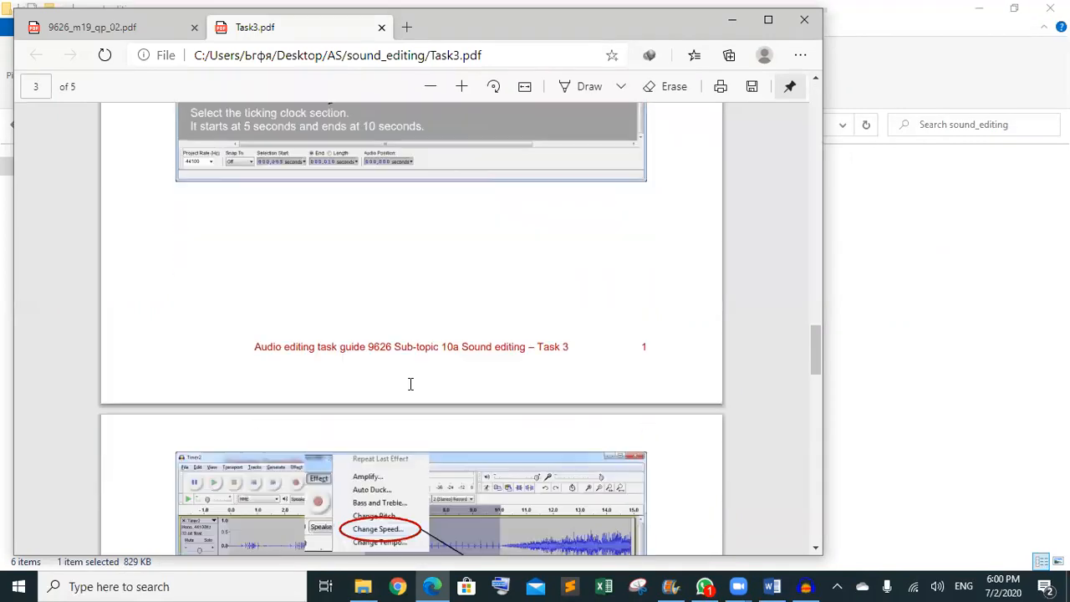
scroll(410, 384, "down", 1)
left_click_drag(81, 557, 81, 480)
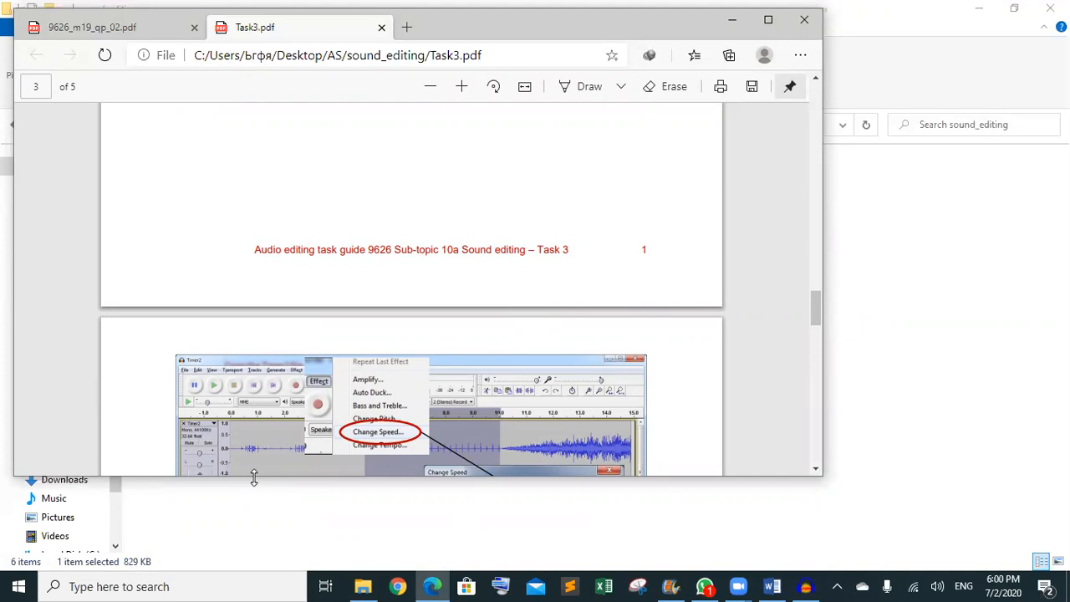
left_click_drag(254, 476, 260, 555)
scroll(367, 406, "down", 2)
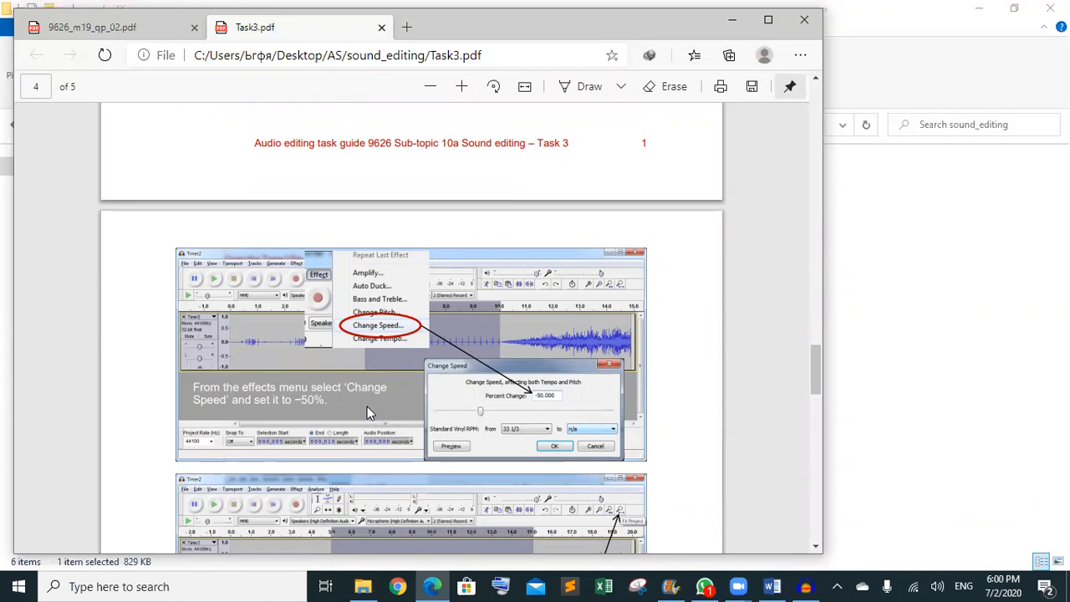
scroll(368, 407, "down", 2)
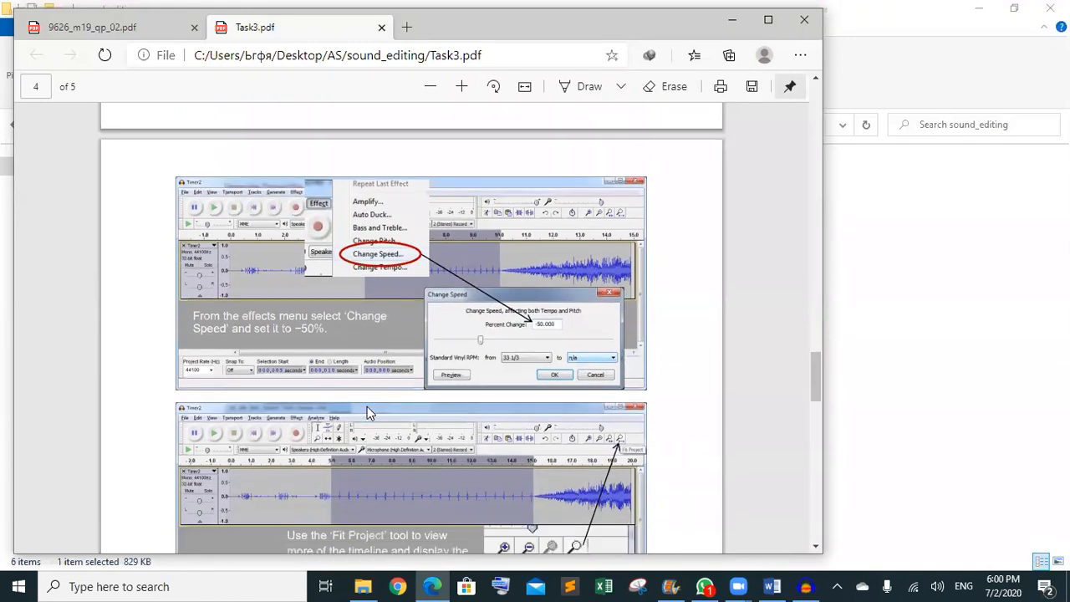
scroll(367, 406, "down", 2)
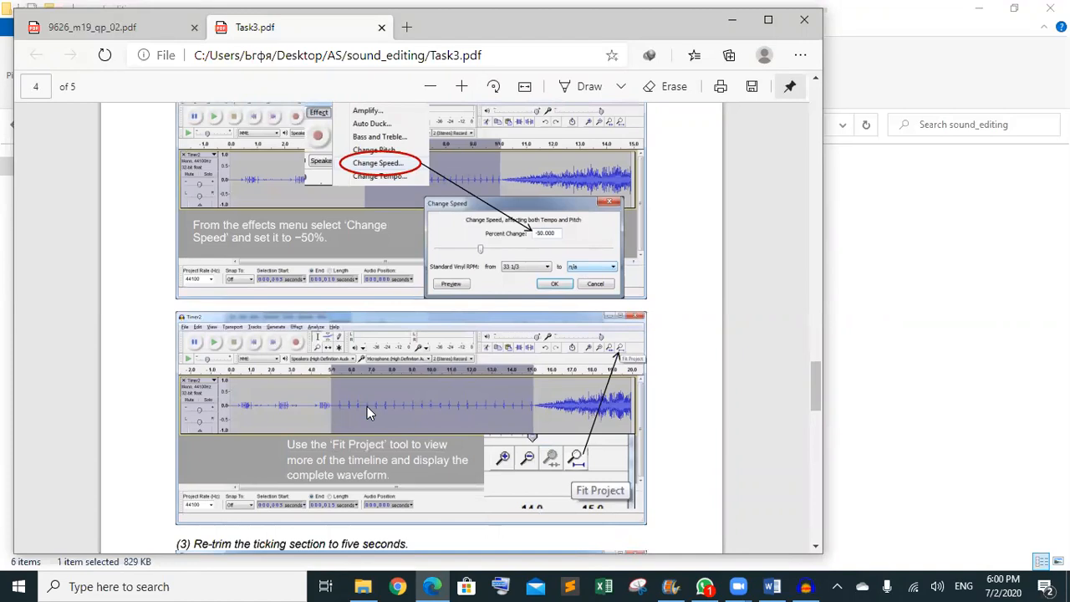
scroll(367, 412, "up", 1)
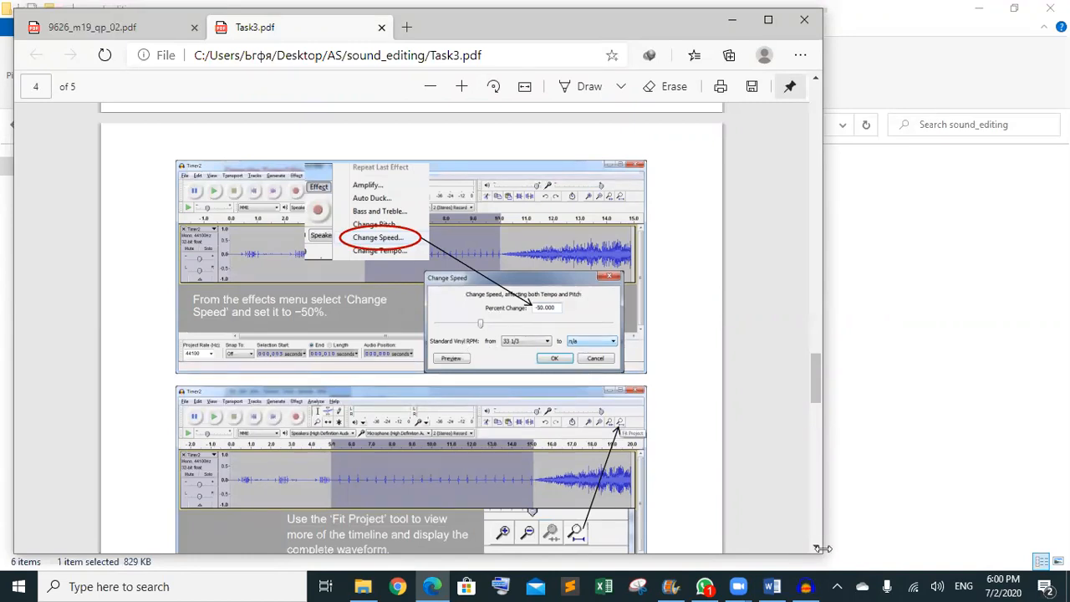
- Select exactly 5.000–10.000 s of the Winding_clock ticking and play it back
left_click(806, 585)
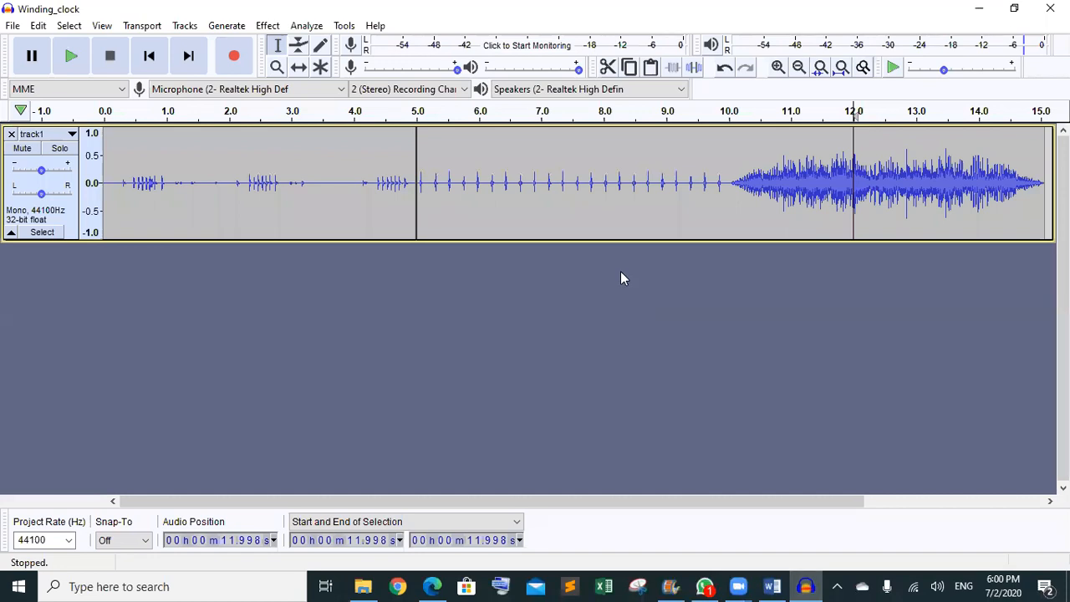
left_click(420, 167)
left_click_drag(410, 167, 718, 148)
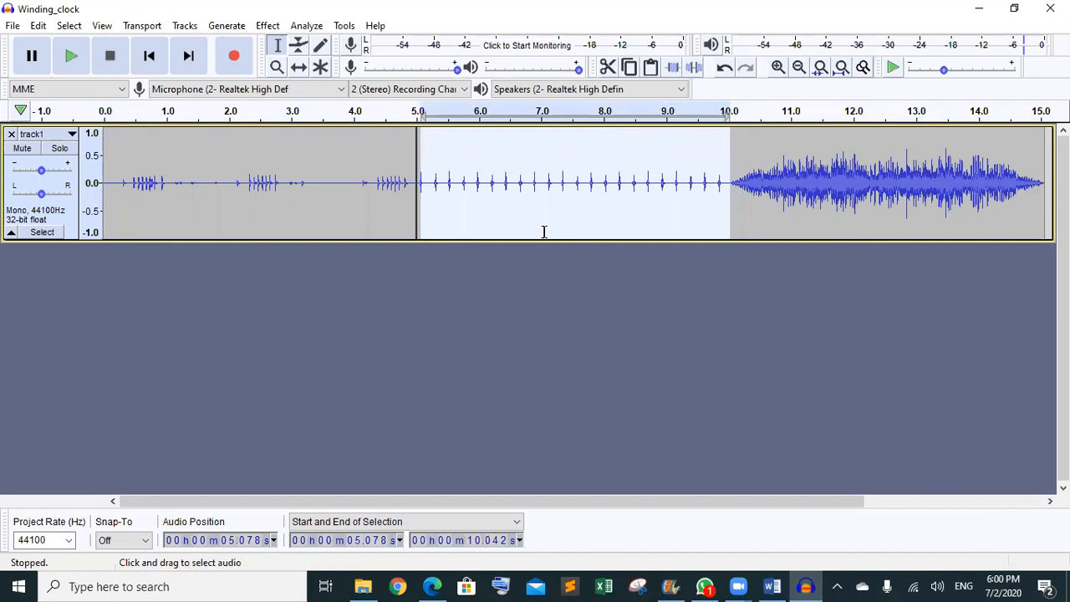
left_click(374, 544)
type("00")
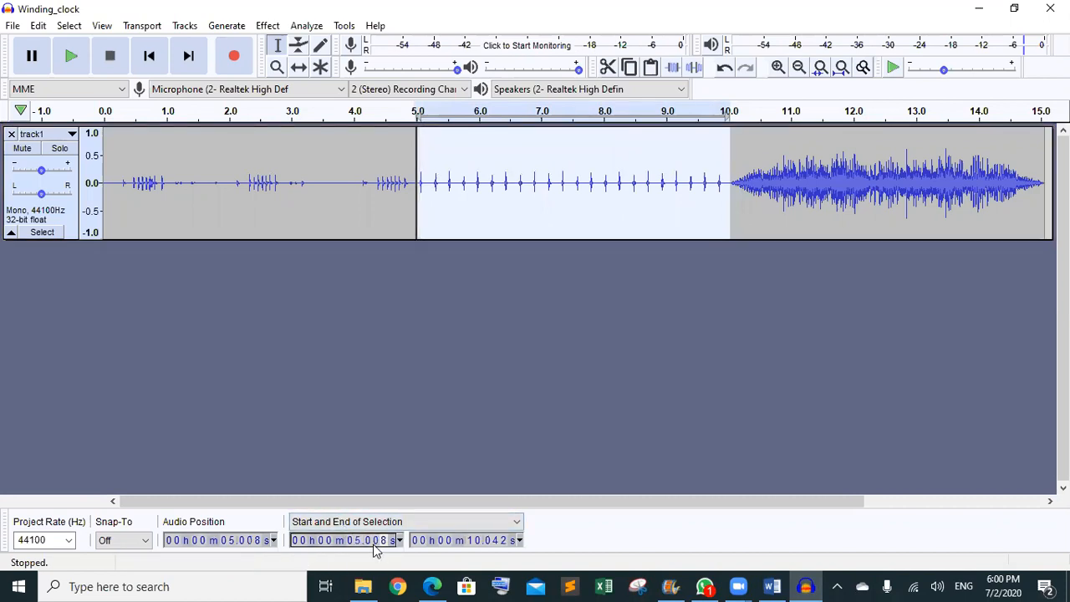
left_click(493, 544)
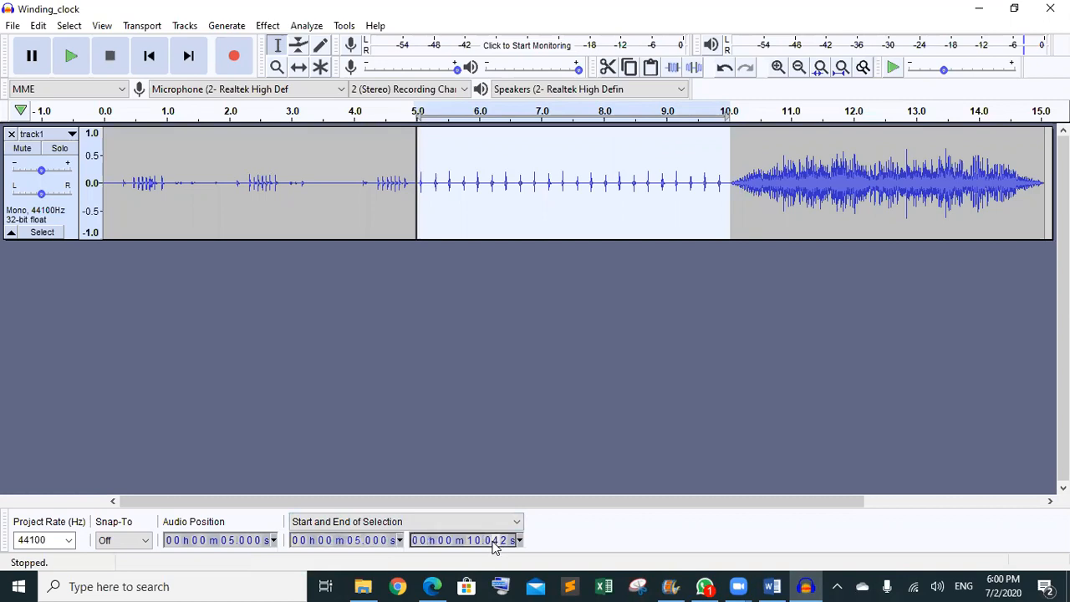
type("00")
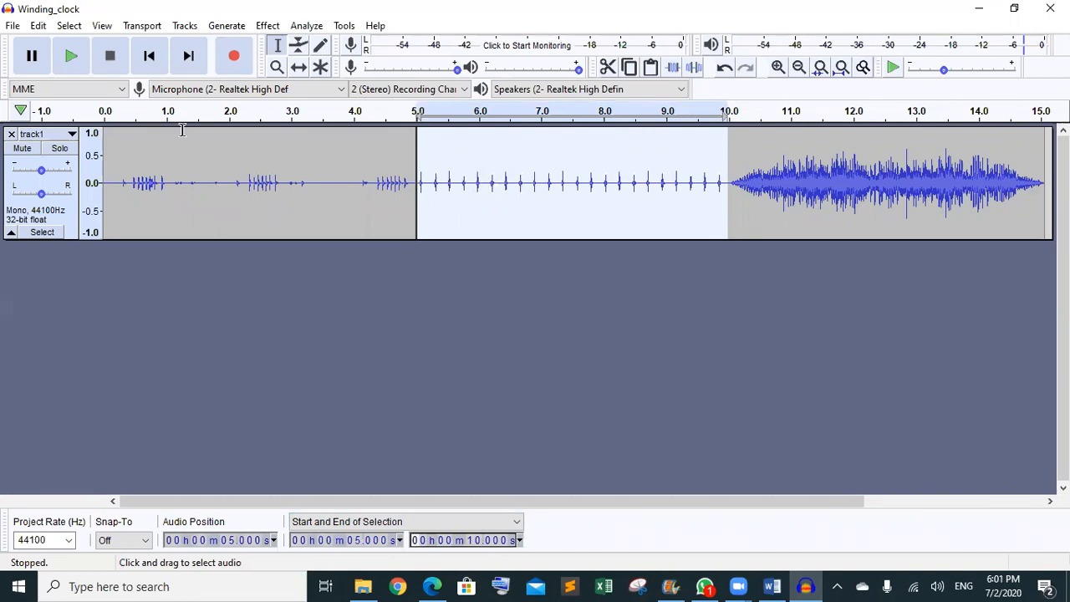
left_click(73, 60)
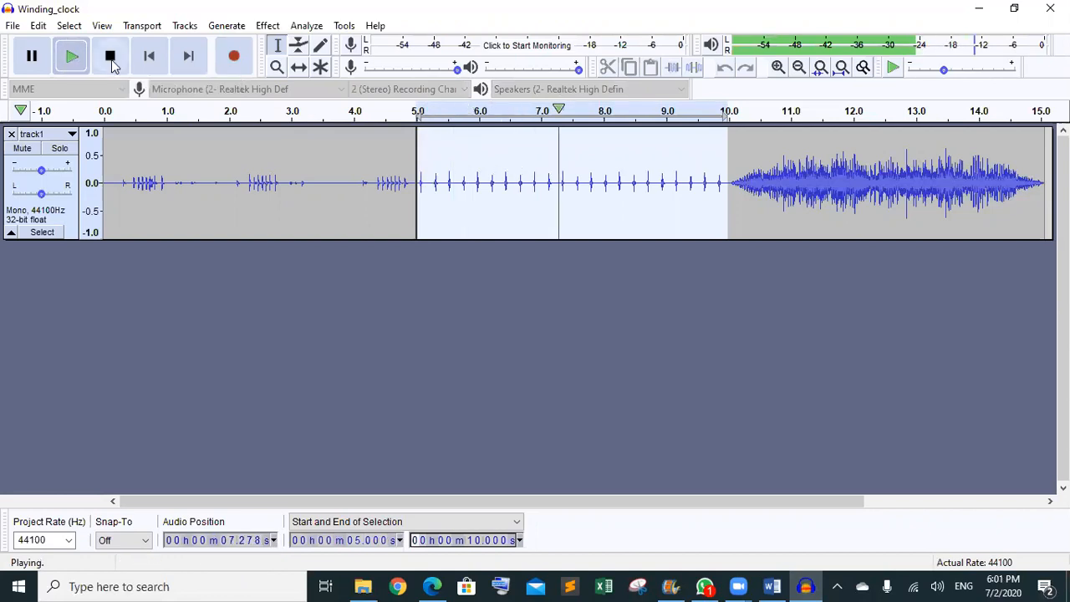
left_click(109, 55)
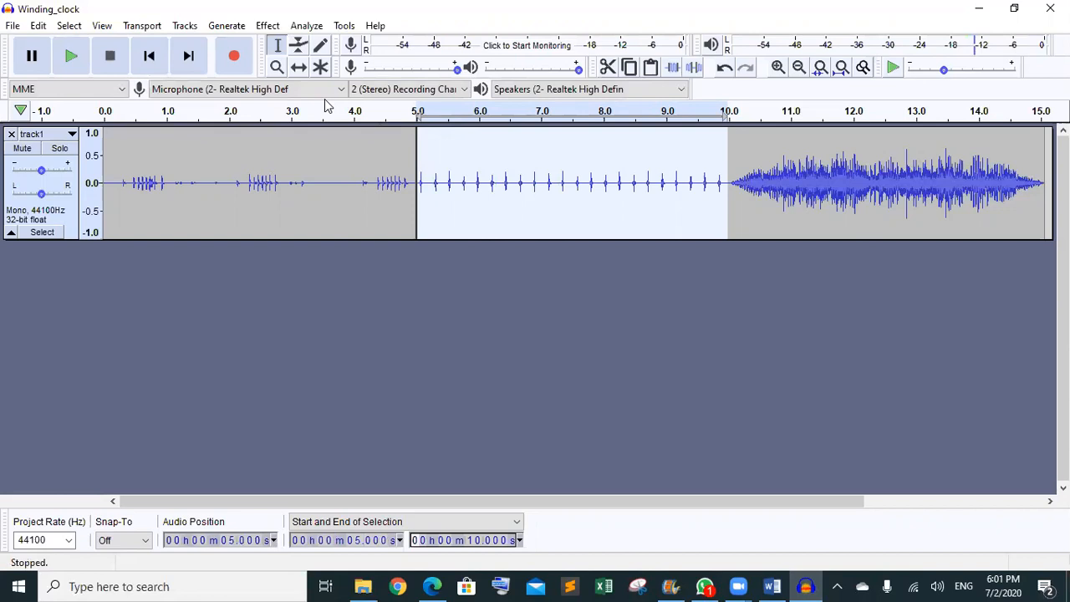
- Slow the 5–10 s ticking with Change Speed at −50% (0.500 multiplier)
left_click(272, 27)
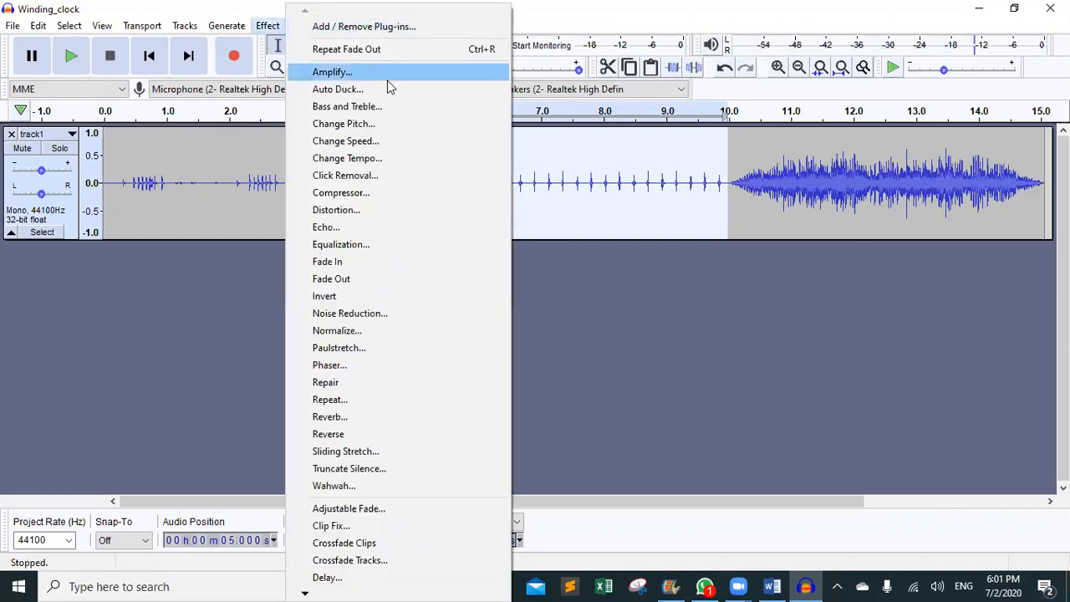
left_click(358, 147)
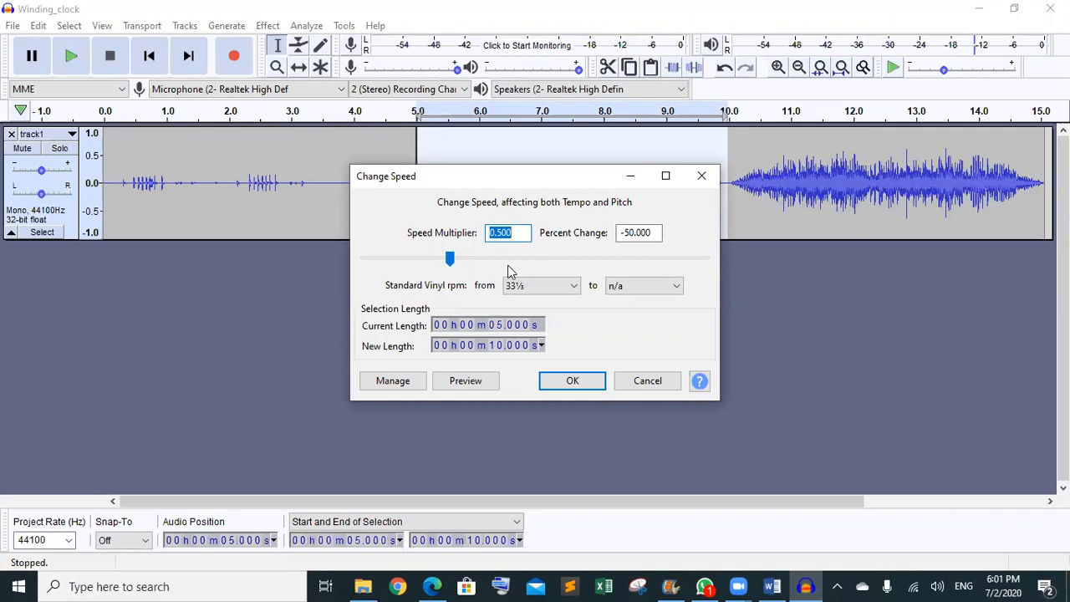
mouse_move(441, 522)
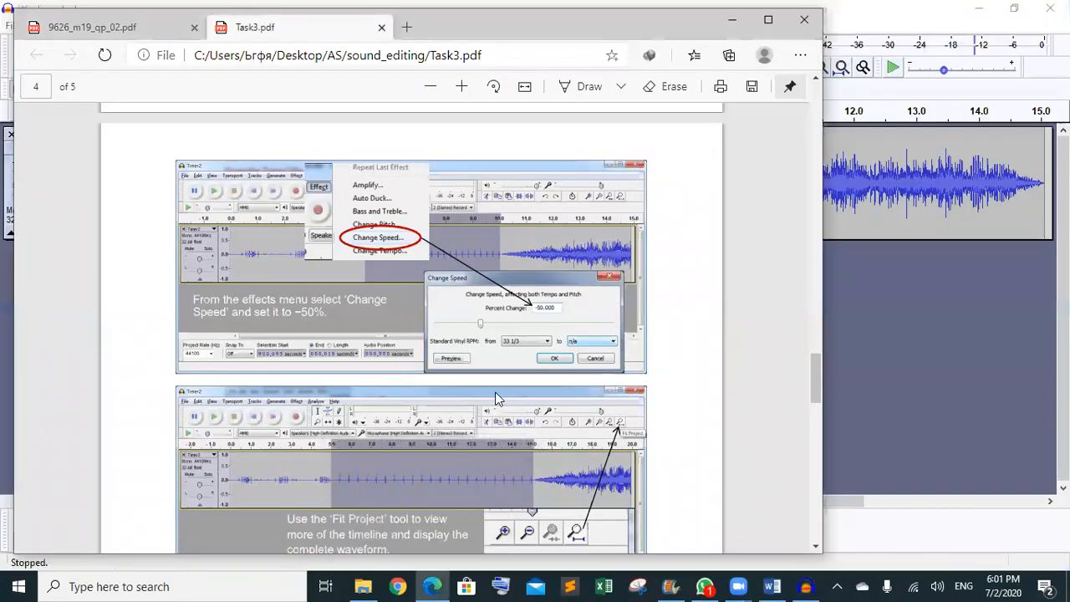
scroll(496, 399, "down", 3)
scroll(495, 399, "down", 2)
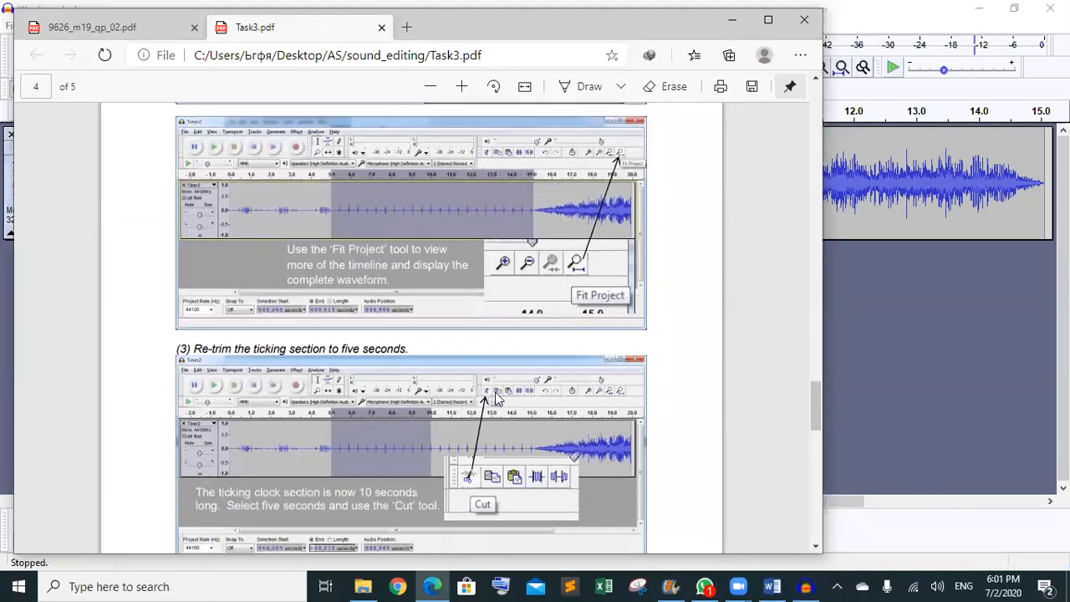
left_click(731, 20)
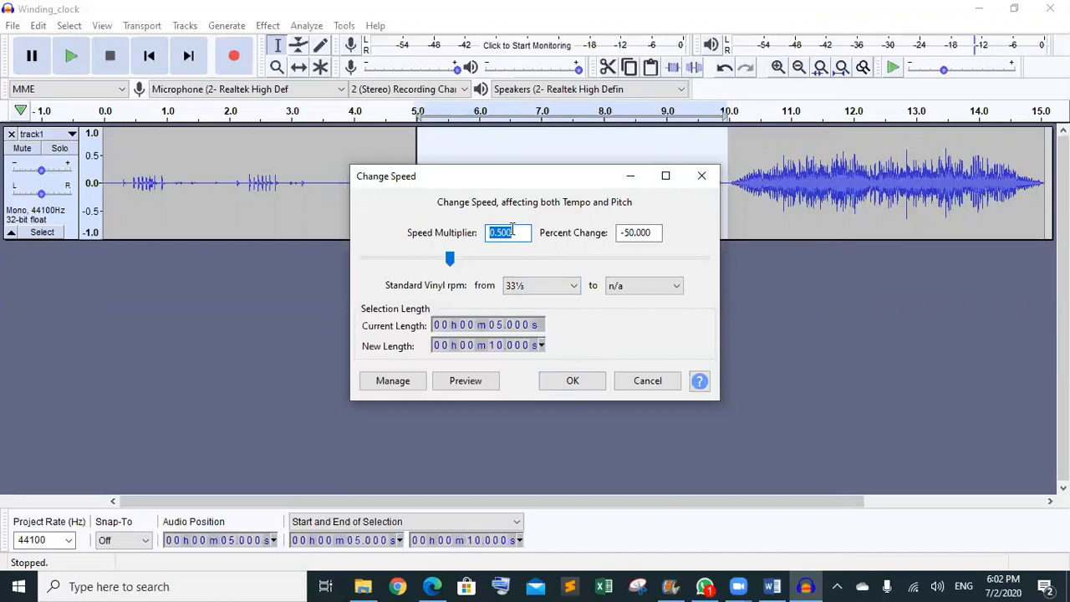
left_click(565, 381)
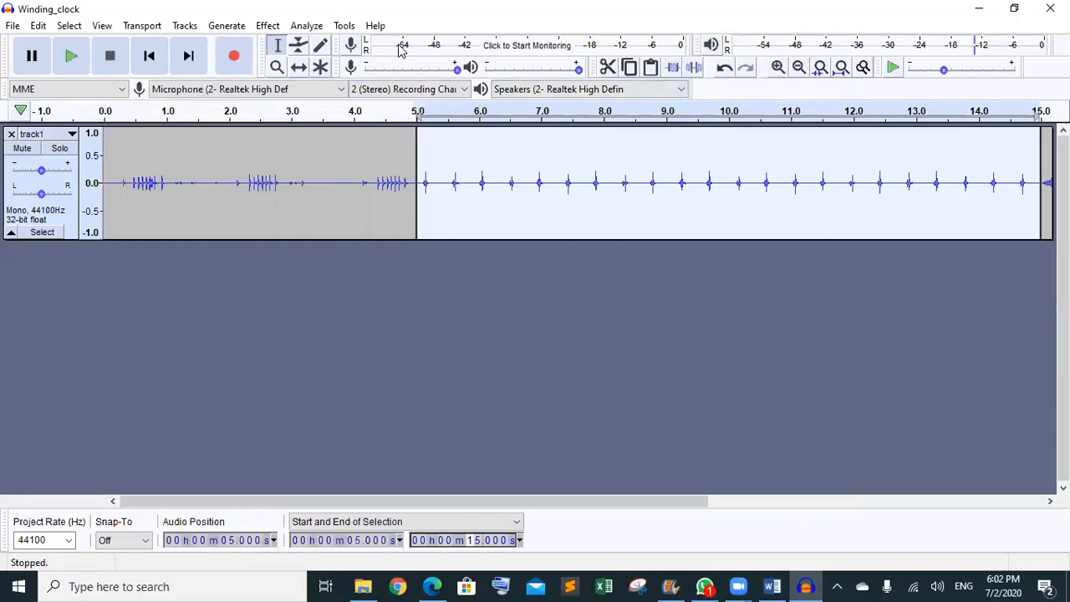
left_click(266, 25)
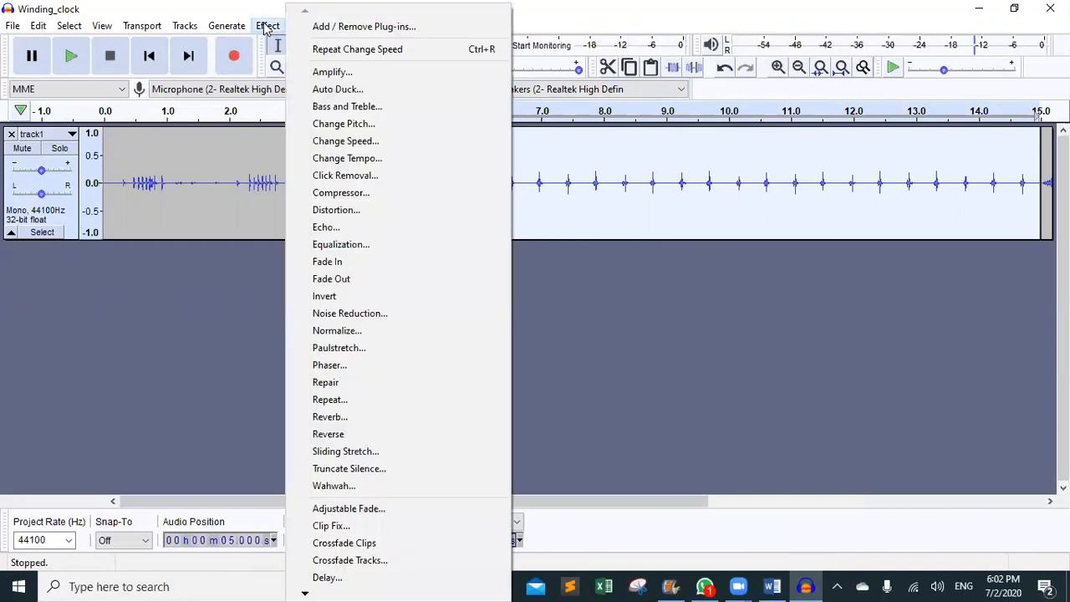
left_click(372, 142)
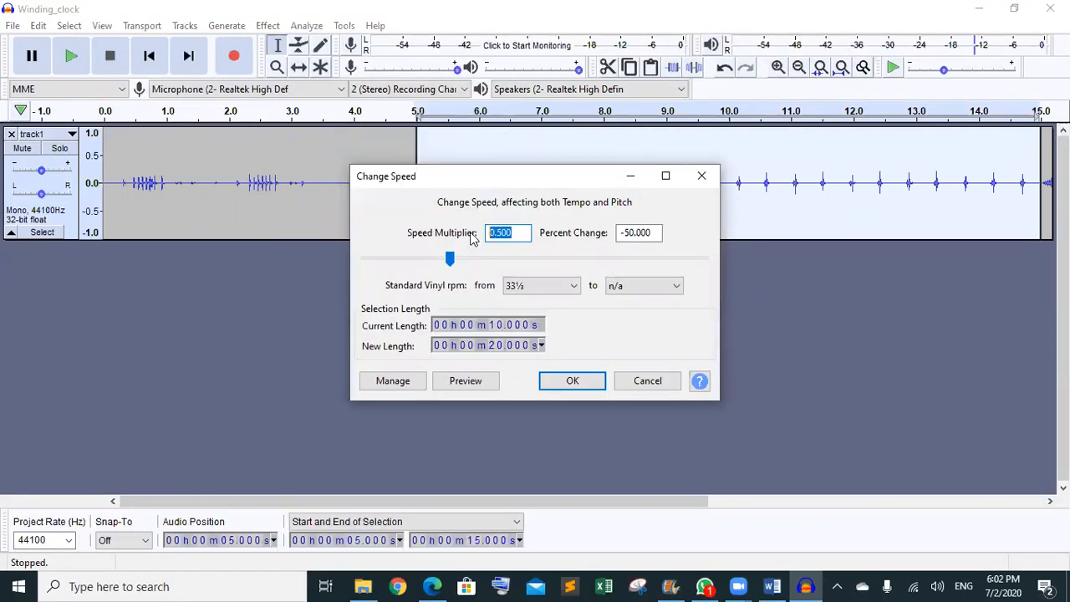
type("2")
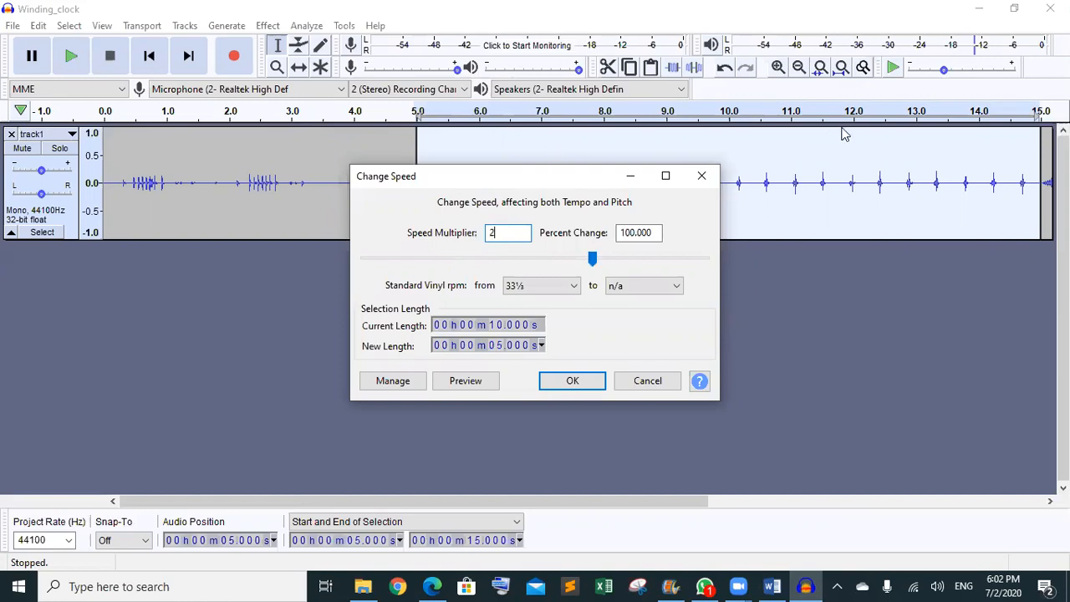
left_click(573, 382)
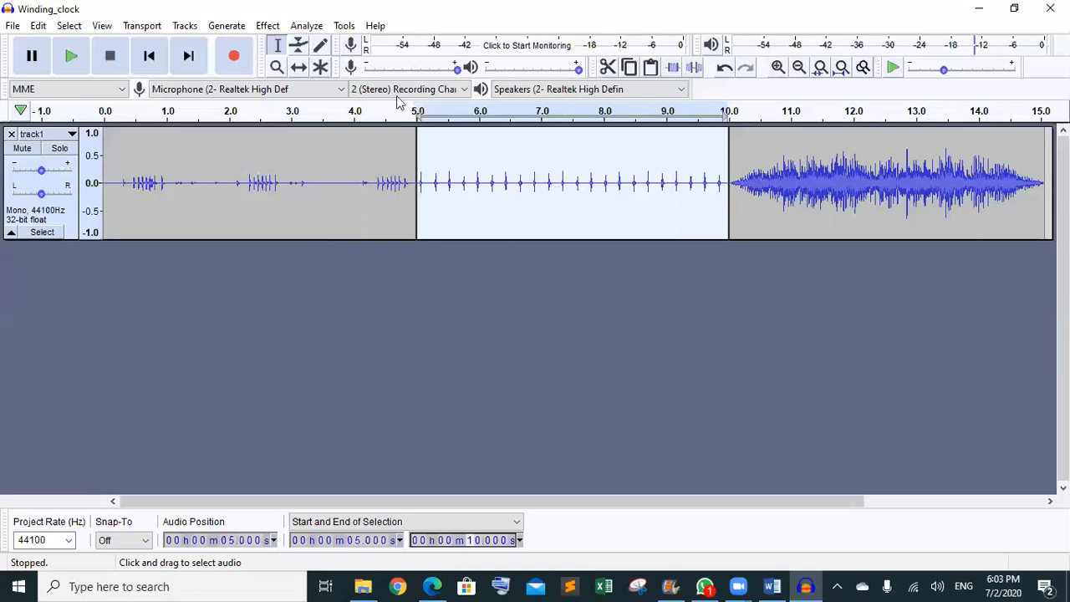
left_click(268, 26)
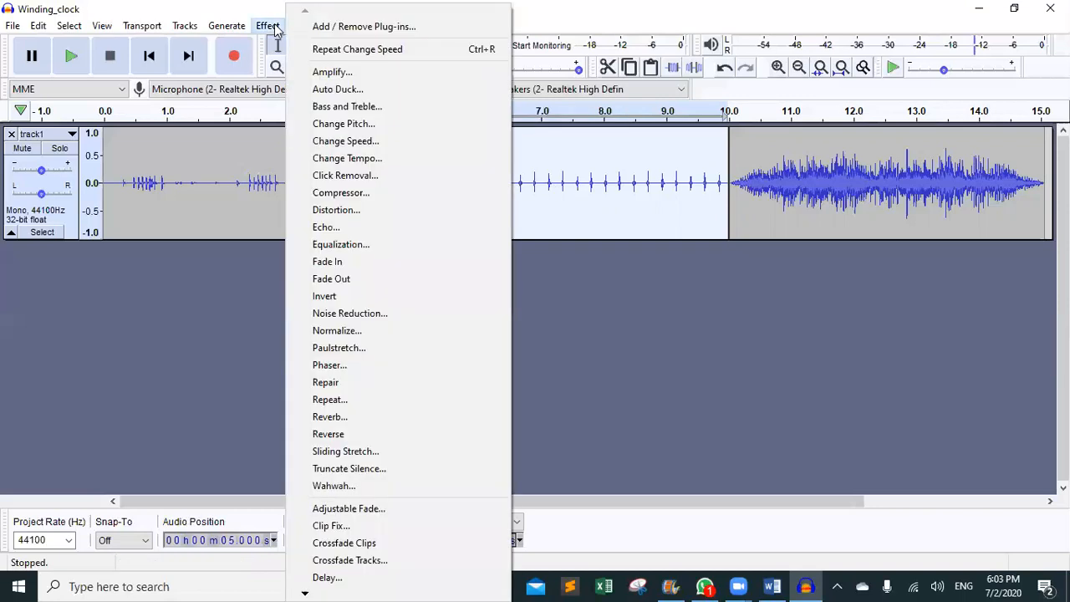
left_click(378, 142)
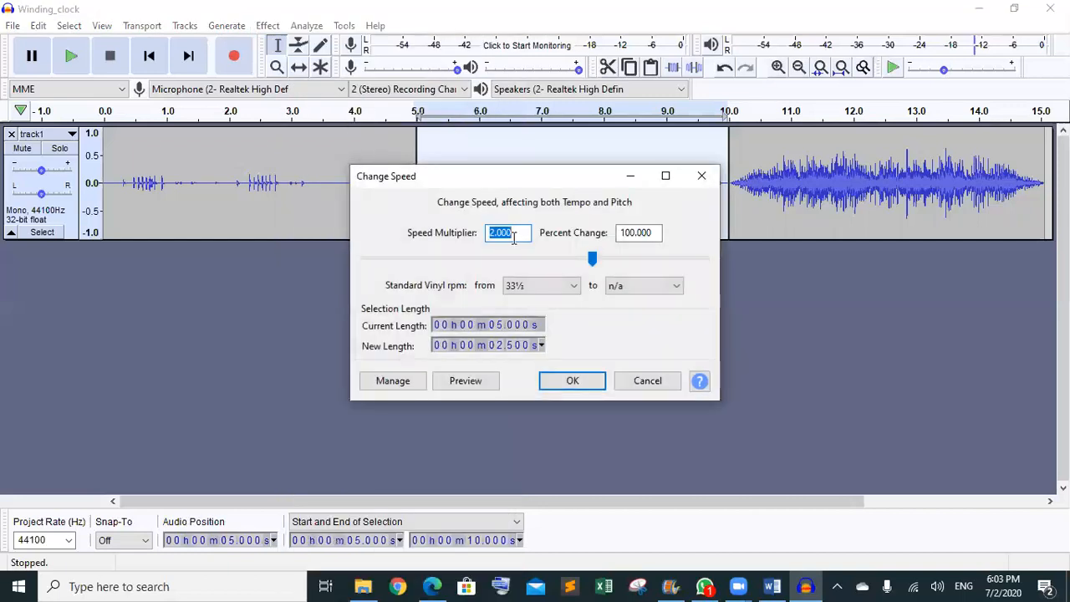
type("0.5")
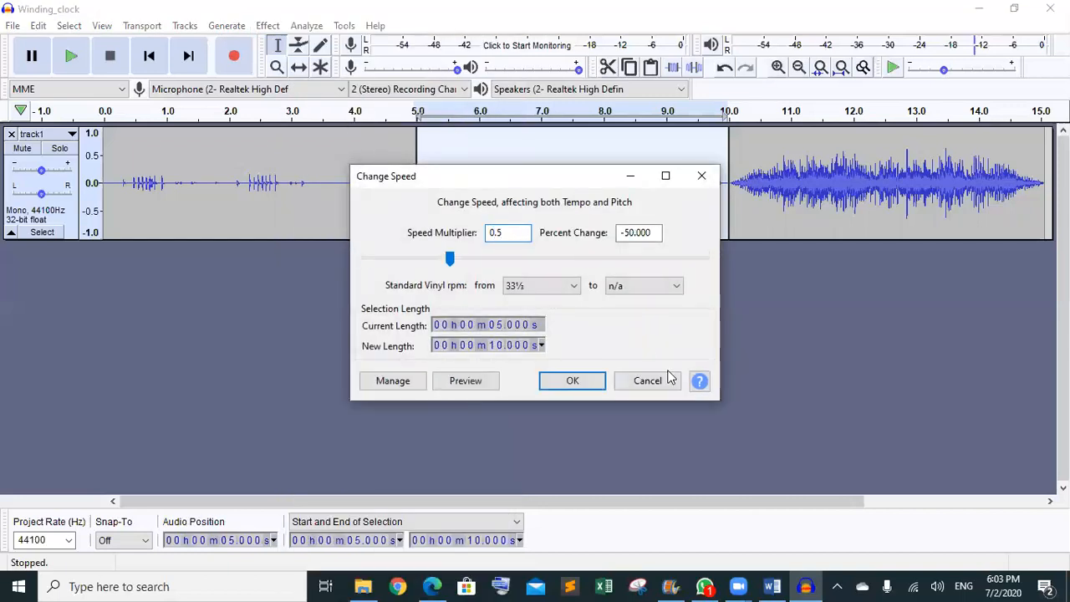
left_click(584, 378)
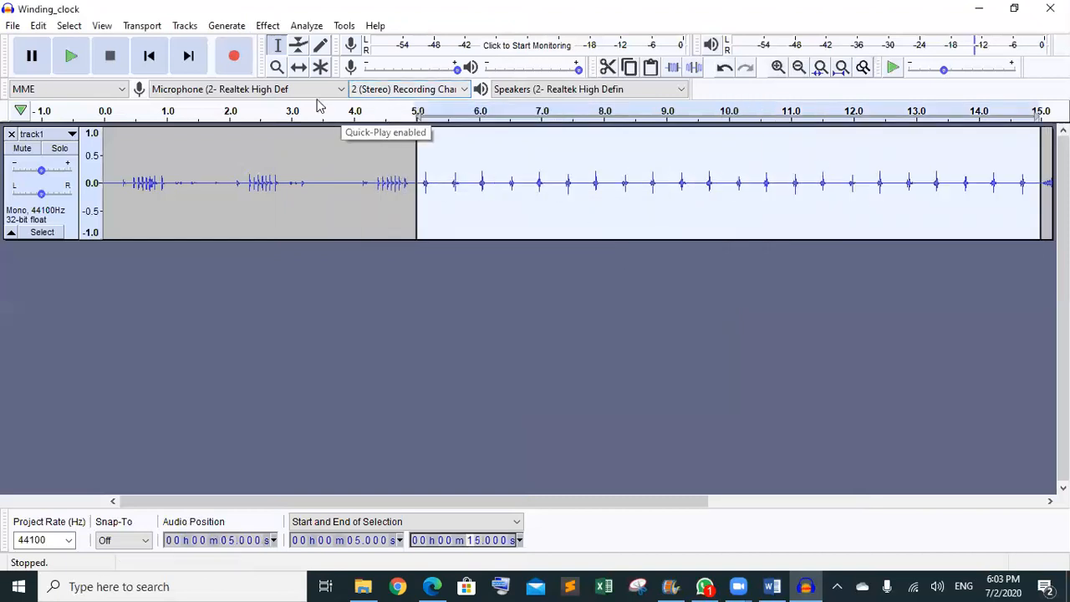
- Play the half-speed ticking, then join track1's clips at the 5.0 s boundary
left_click(71, 63)
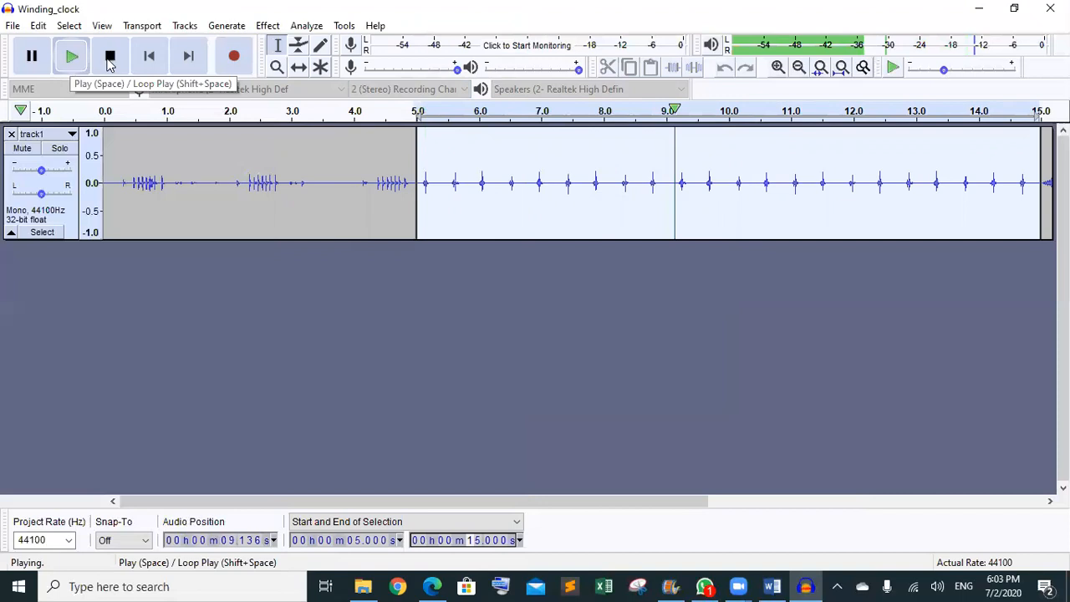
left_click(110, 59)
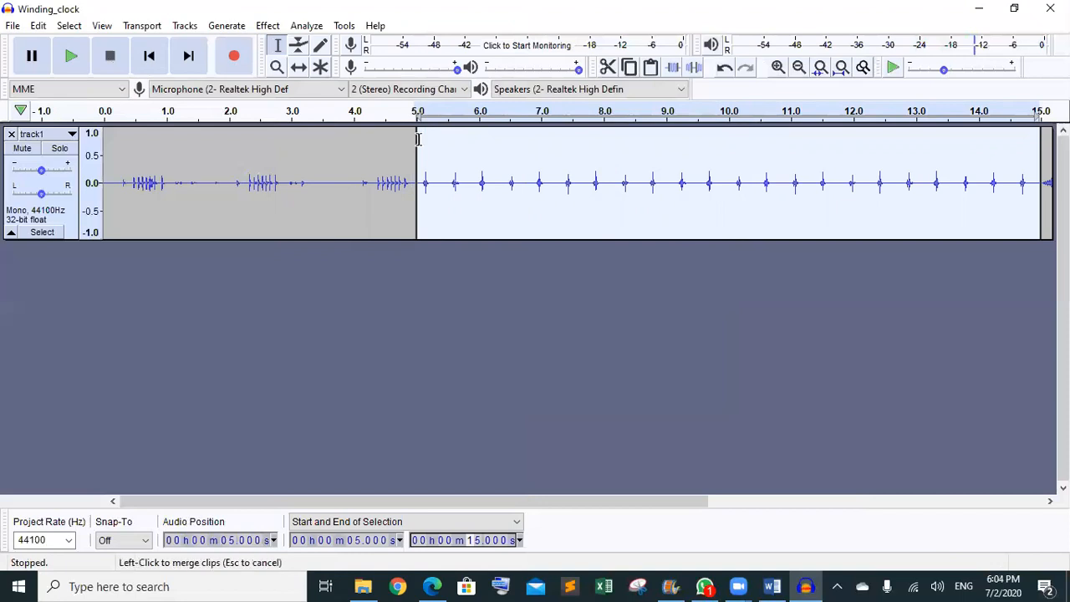
left_click(419, 148)
left_click(455, 159)
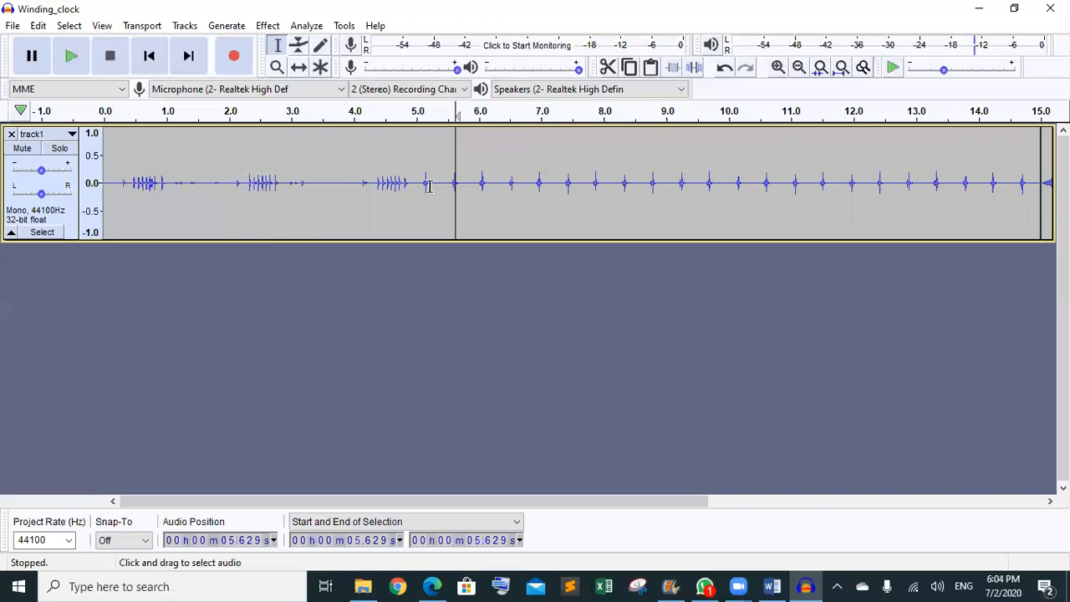
- Select the ticking from 5 s to exactly 10.000 s and cut it out
left_click_drag(418, 186, 729, 185)
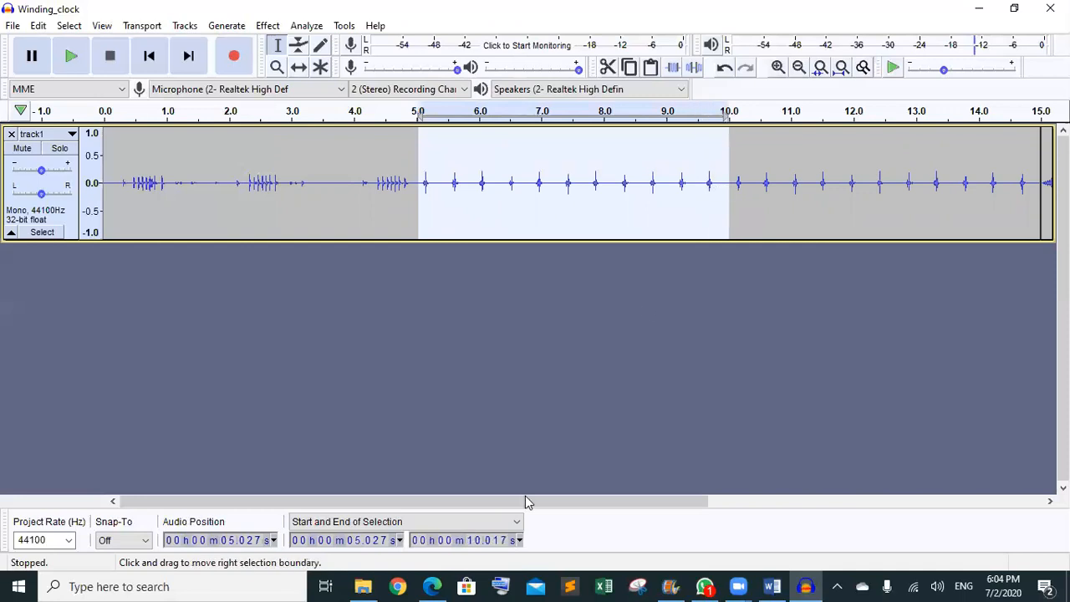
left_click(376, 548)
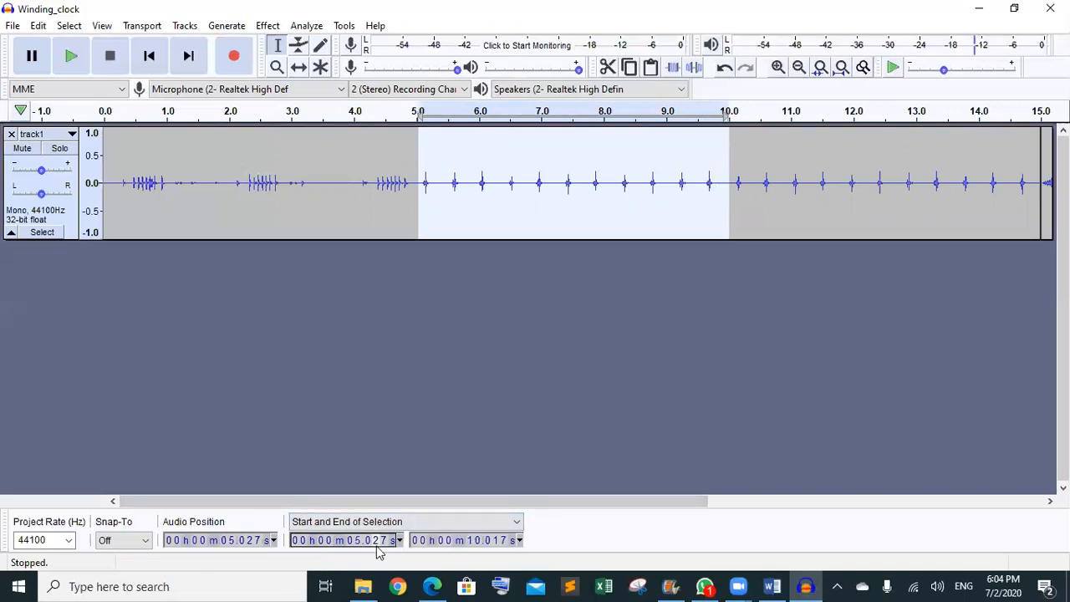
type("00")
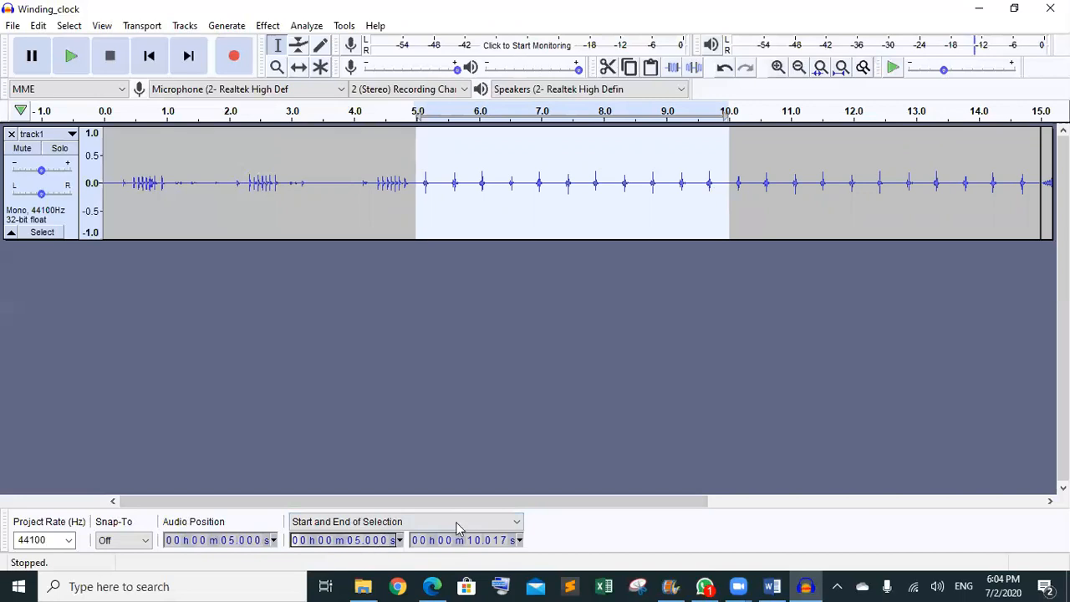
left_click(499, 544)
type("00")
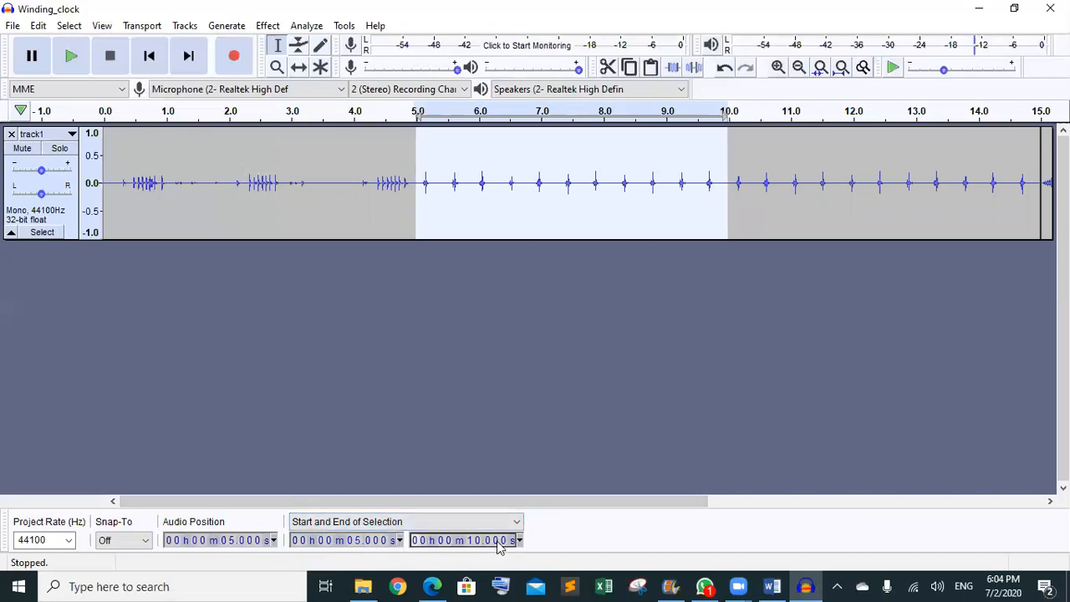
left_click(608, 69)
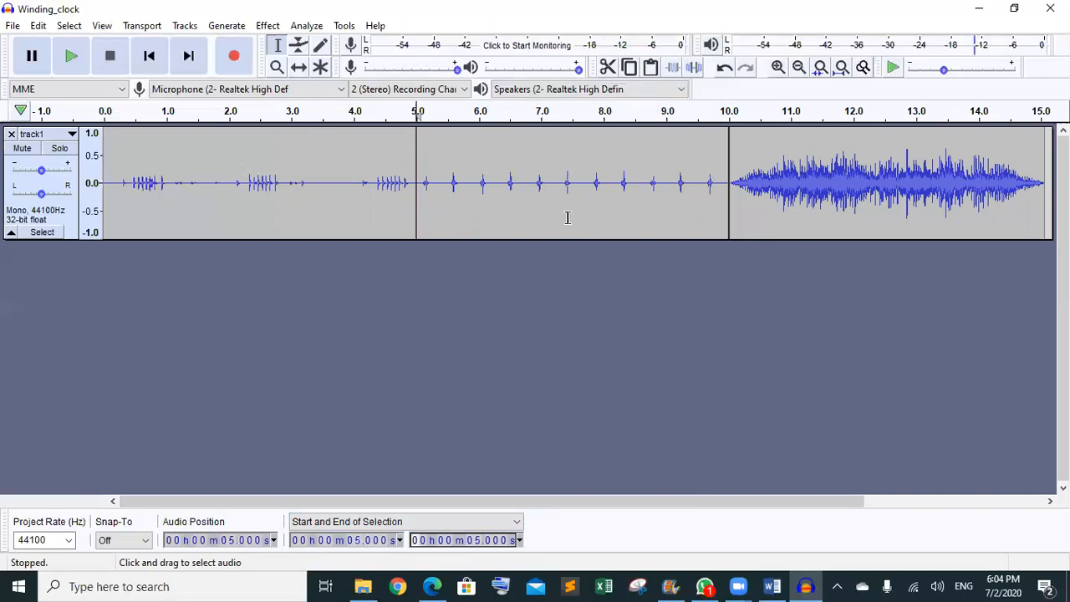
- Play the trimmed track from just before 6 s to check the cut
left_click(479, 181)
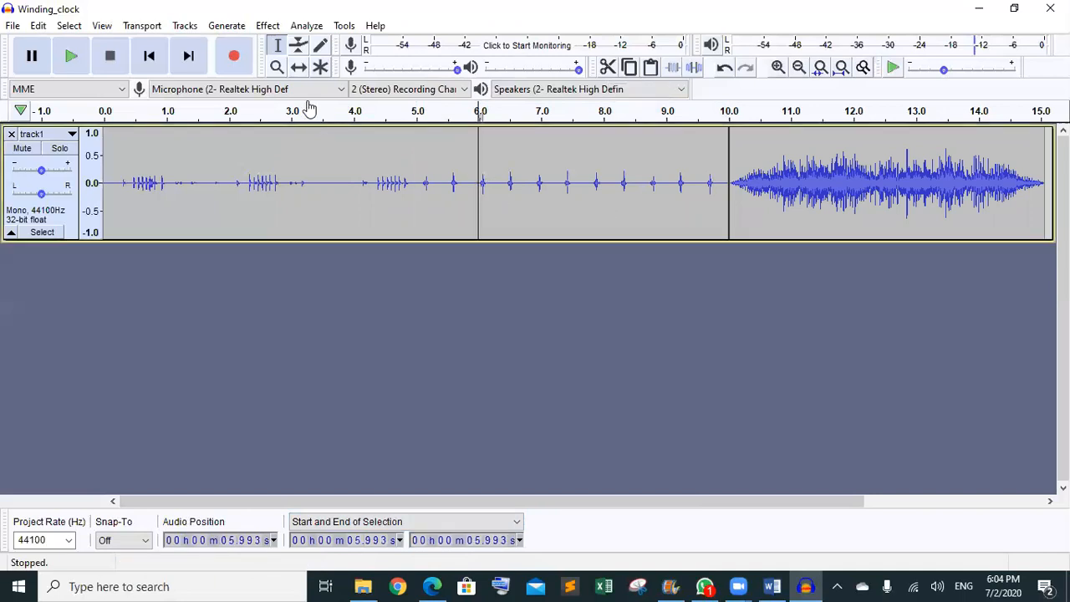
left_click(72, 67)
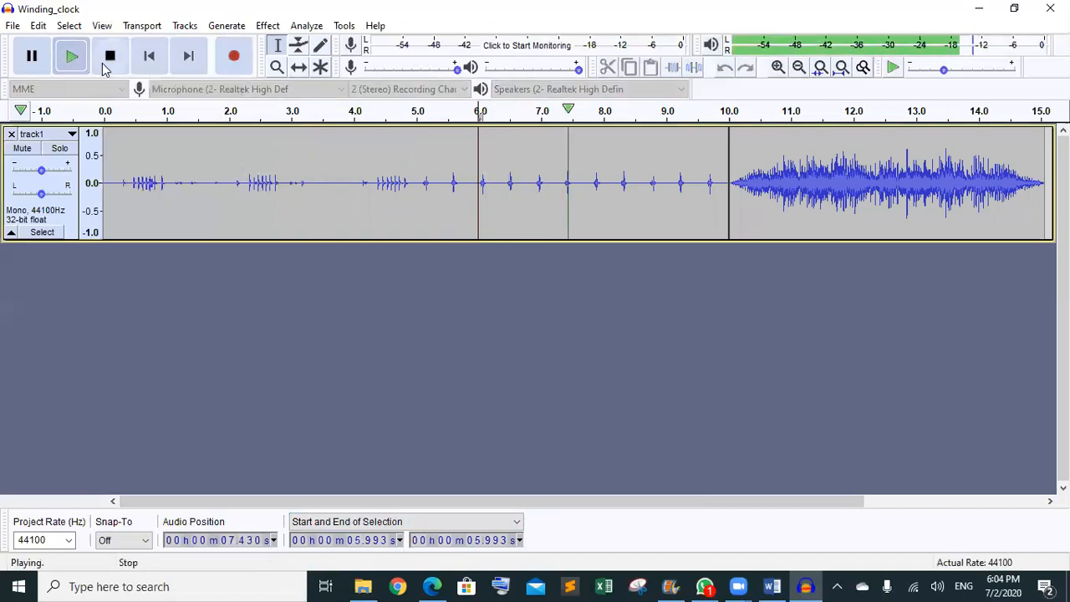
left_click(105, 67)
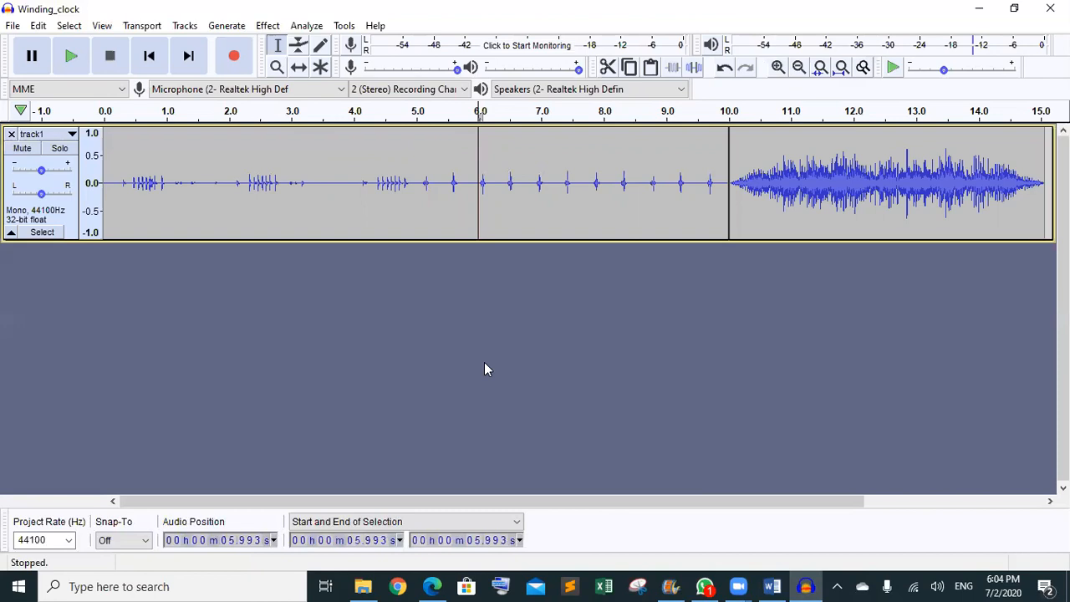
- Scroll Task3.pdf to page 5's step on lowering the alarm pitch to 700 Hz and exporting timer3
left_click(431, 586)
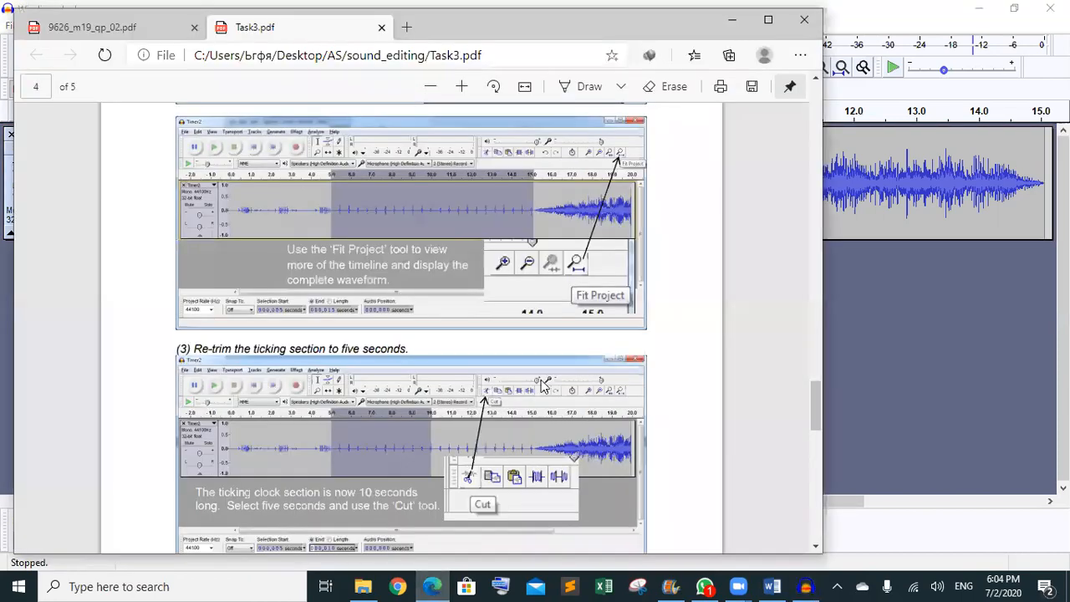
scroll(540, 380, "down", 2)
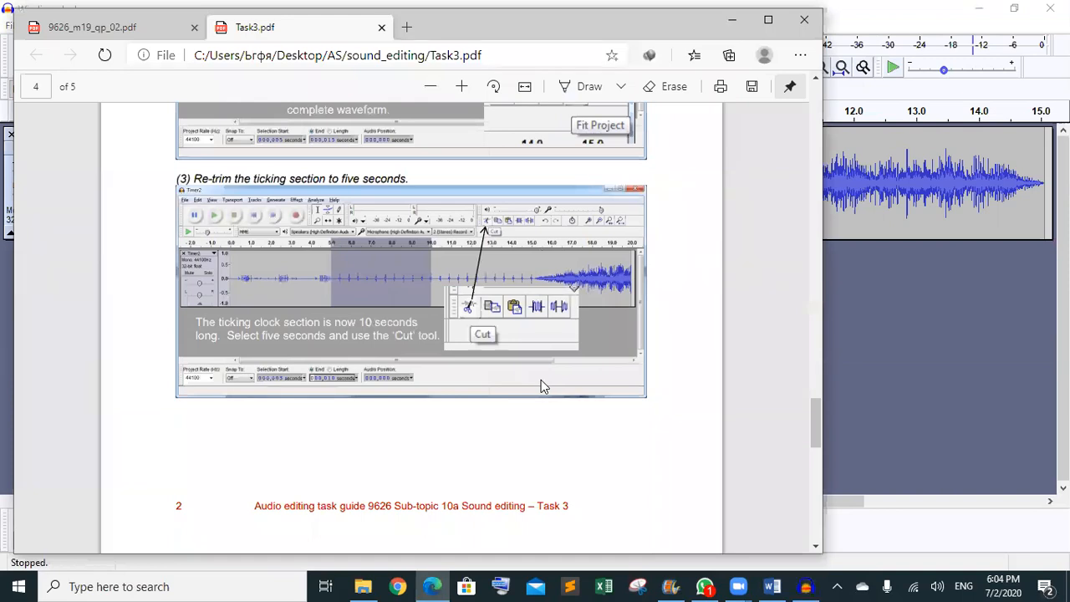
scroll(543, 295, "down", 5)
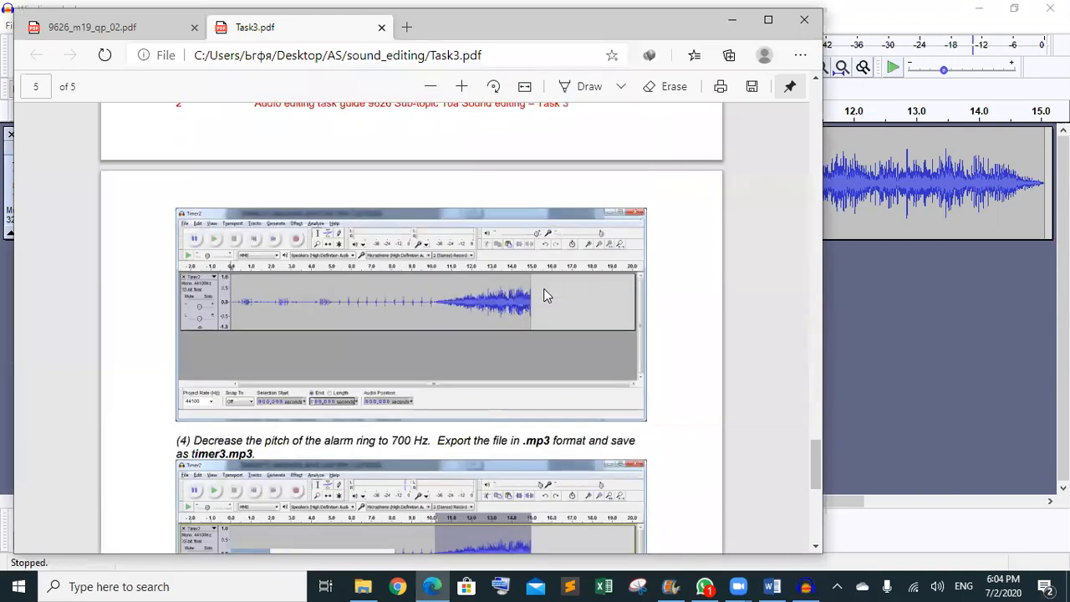
scroll(543, 295, "down", 3)
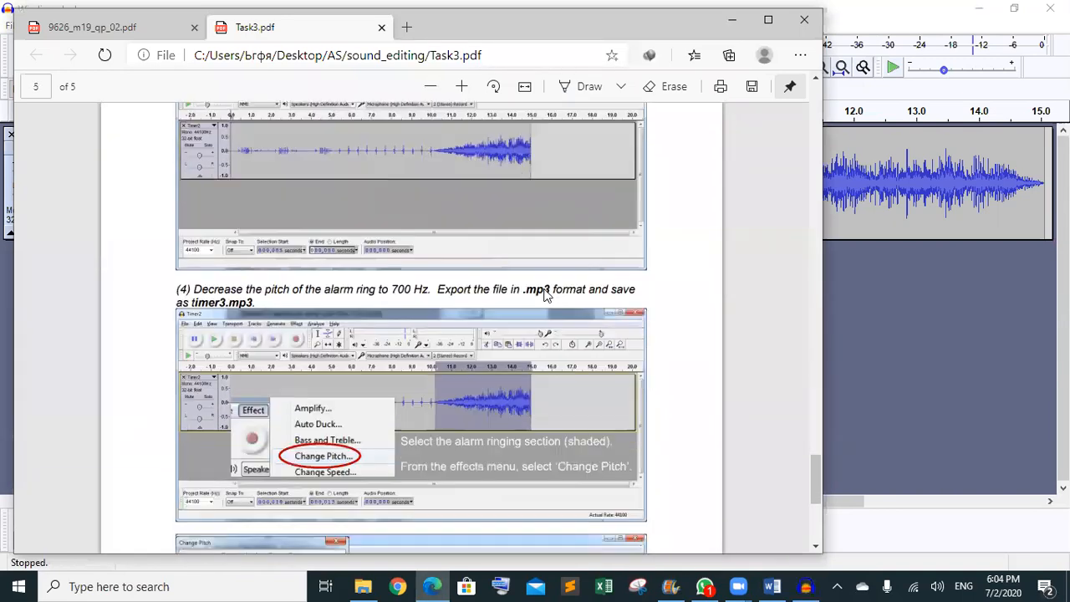
scroll(543, 295, "up", 2)
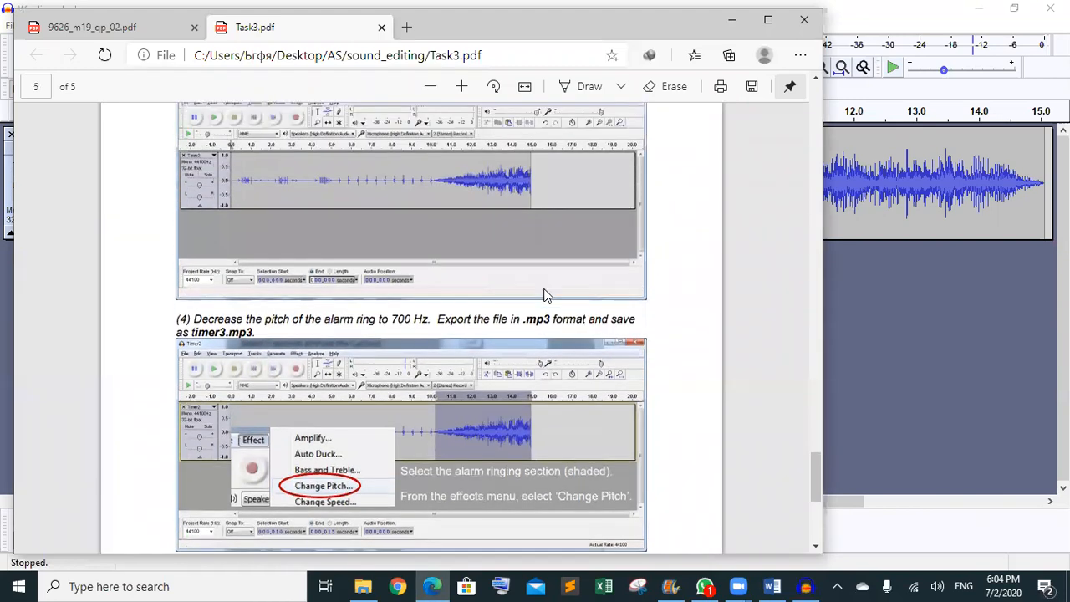
scroll(543, 295, "down", 5)
scroll(543, 295, "down", 1)
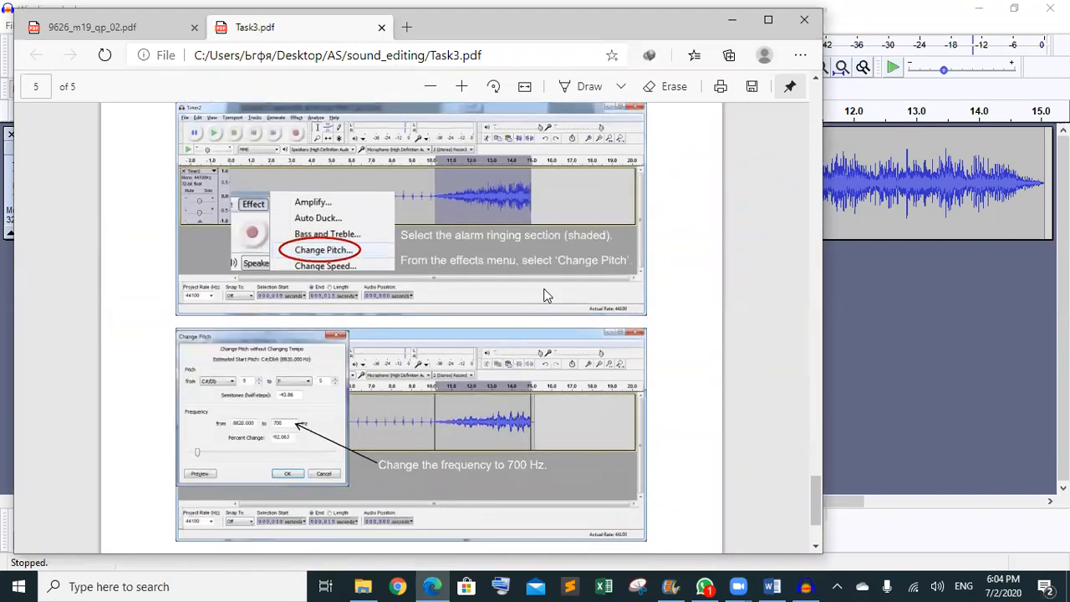
scroll(546, 295, "down", 1)
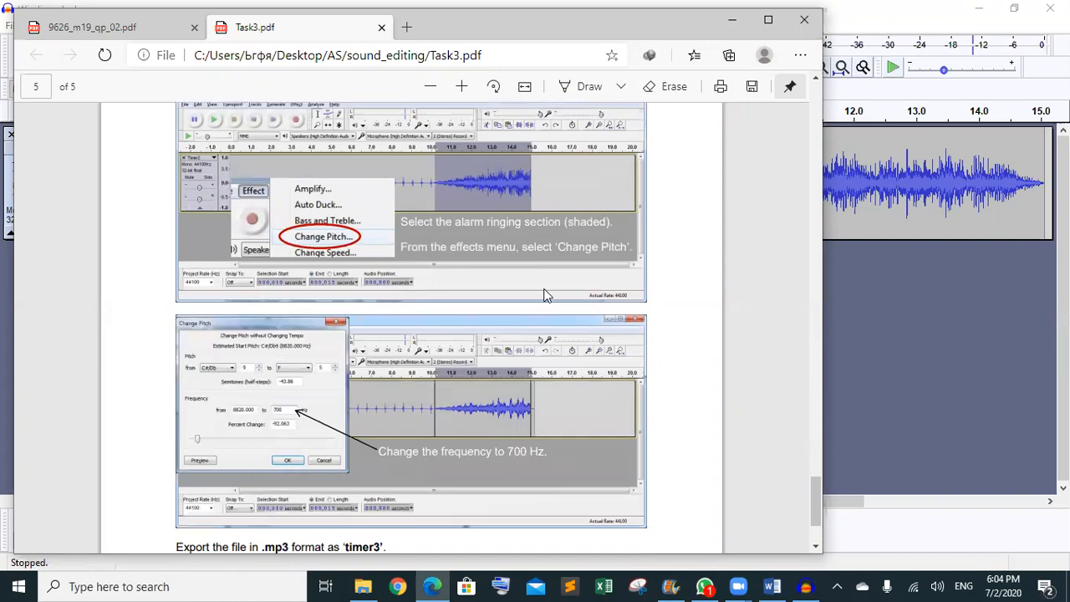
scroll(546, 295, "down", 3)
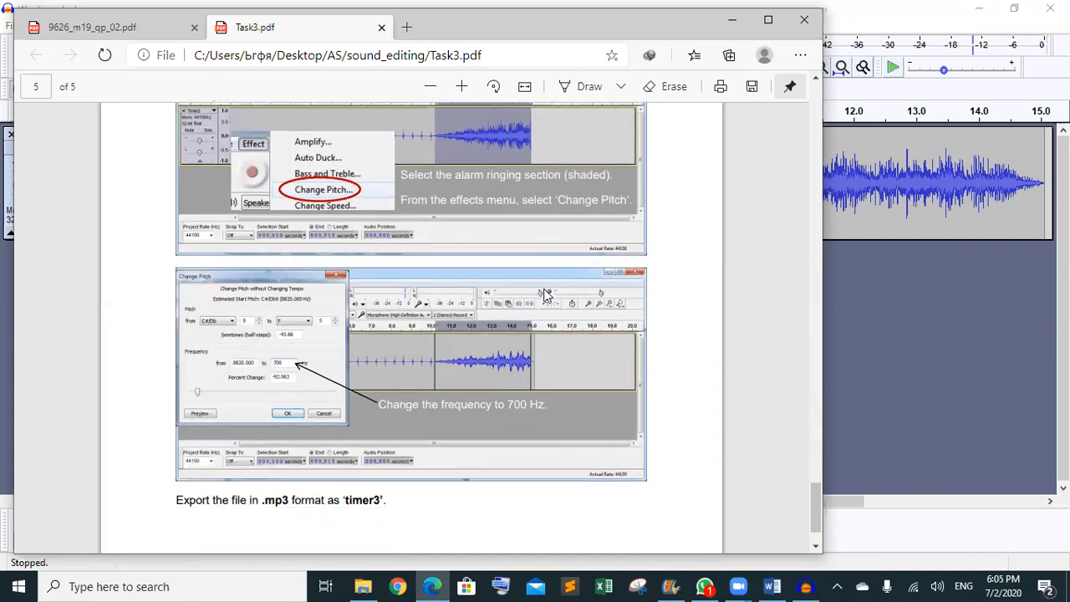
- Minimize Edge and select the alarm from exactly 10.000 s to the track end at 15.057 s
left_click(731, 20)
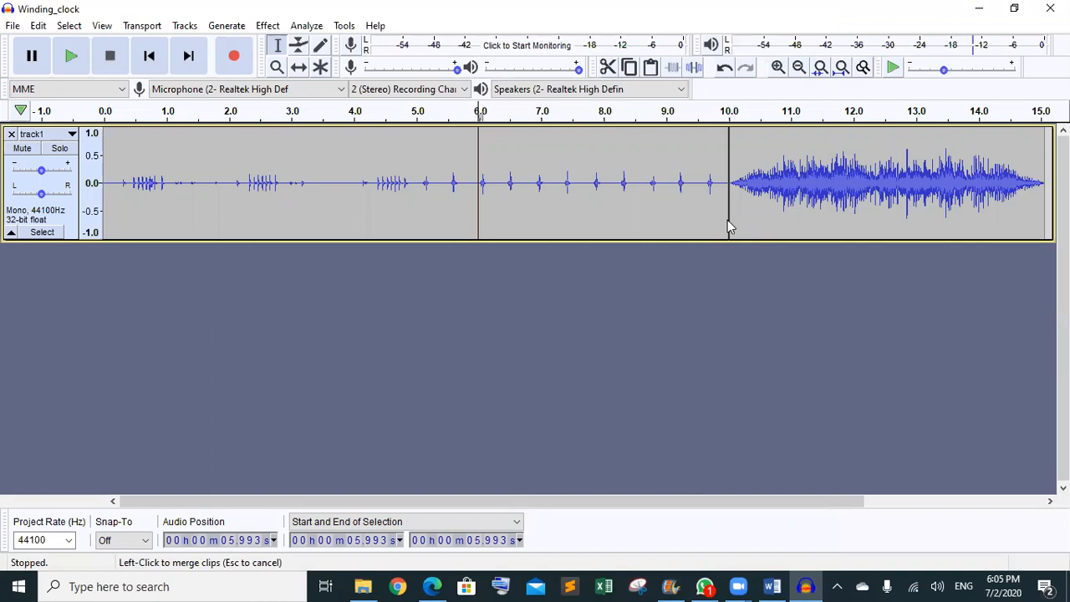
left_click_drag(727, 219, 1043, 207)
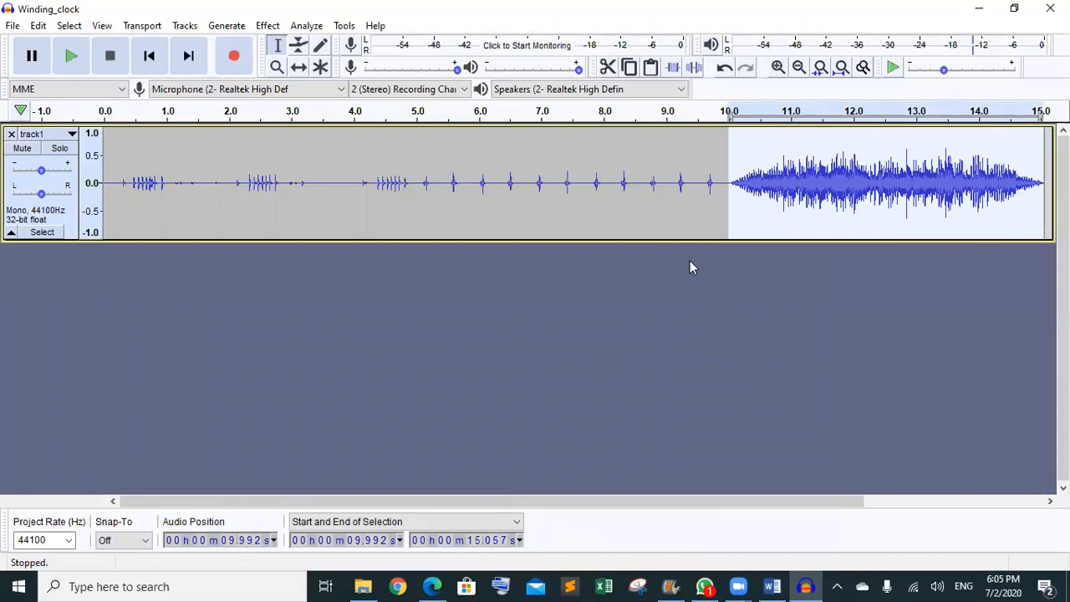
left_click(734, 171)
left_click_drag(721, 144, 1043, 146)
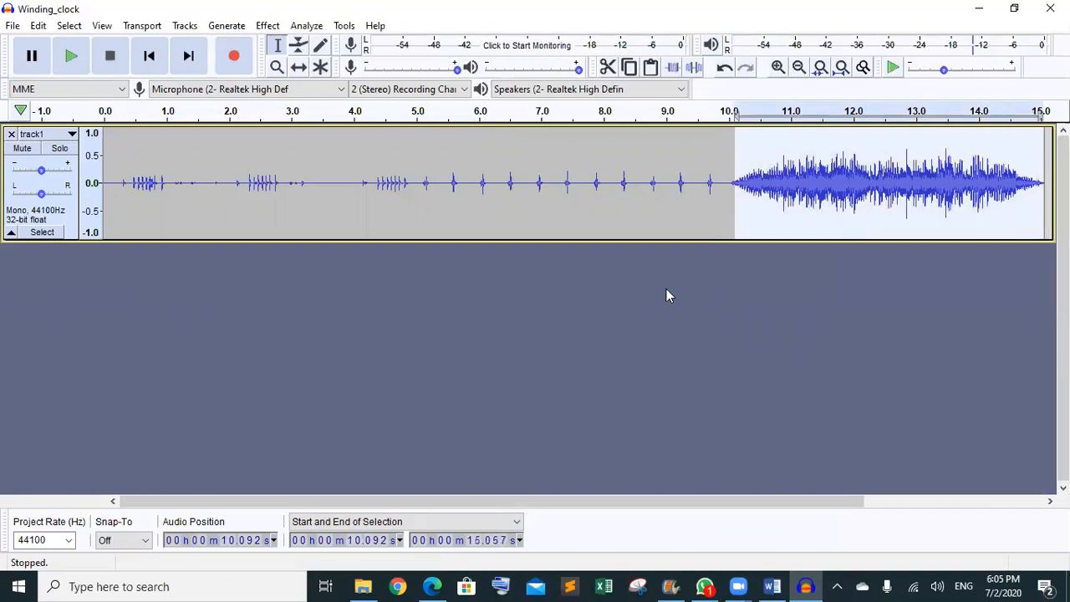
left_click(374, 544)
type("00")
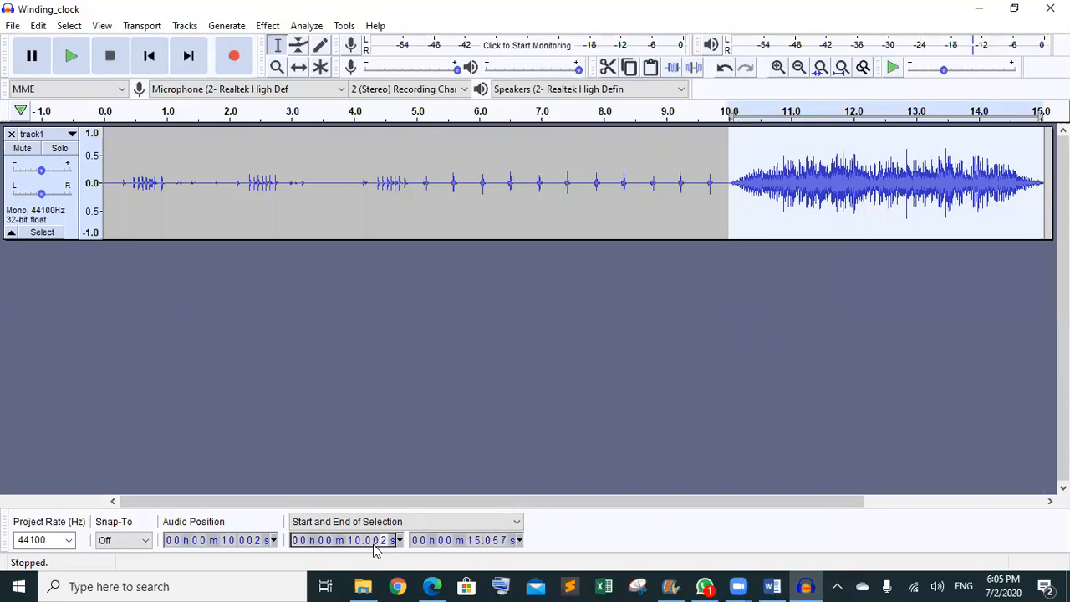
left_click(496, 543)
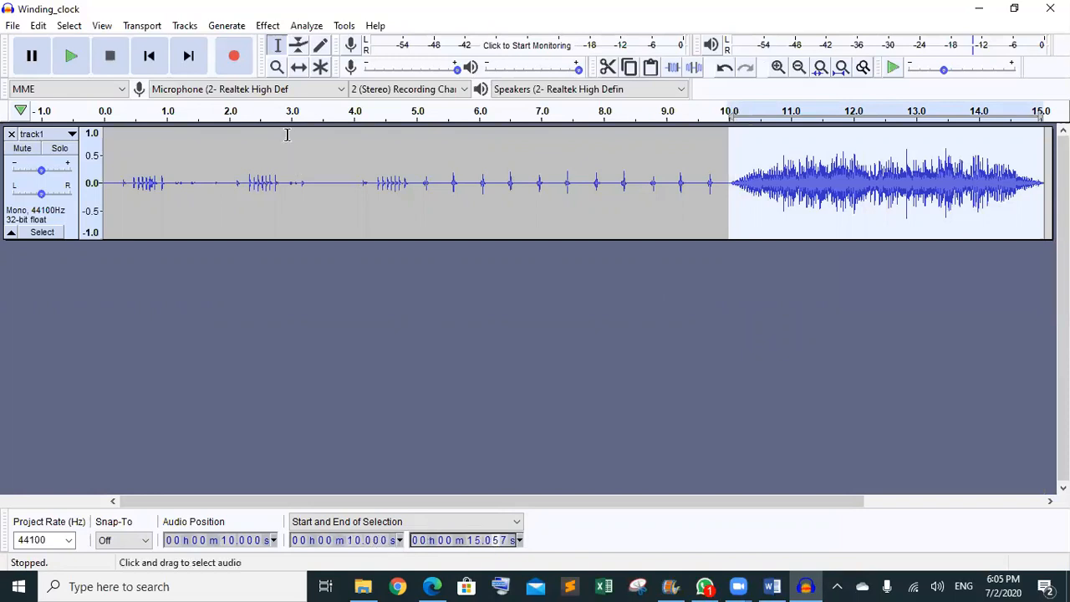
left_click(269, 27)
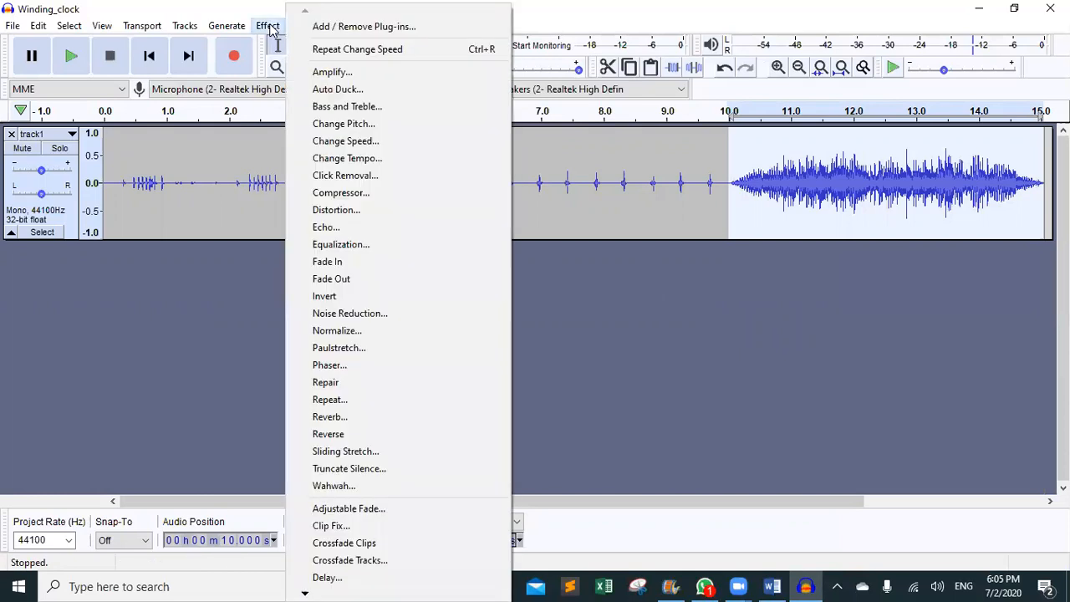
- Open Change Pitch for the alarm, drop the target to its lowest 110.250 Hz, and bring up the guide
left_click(370, 127)
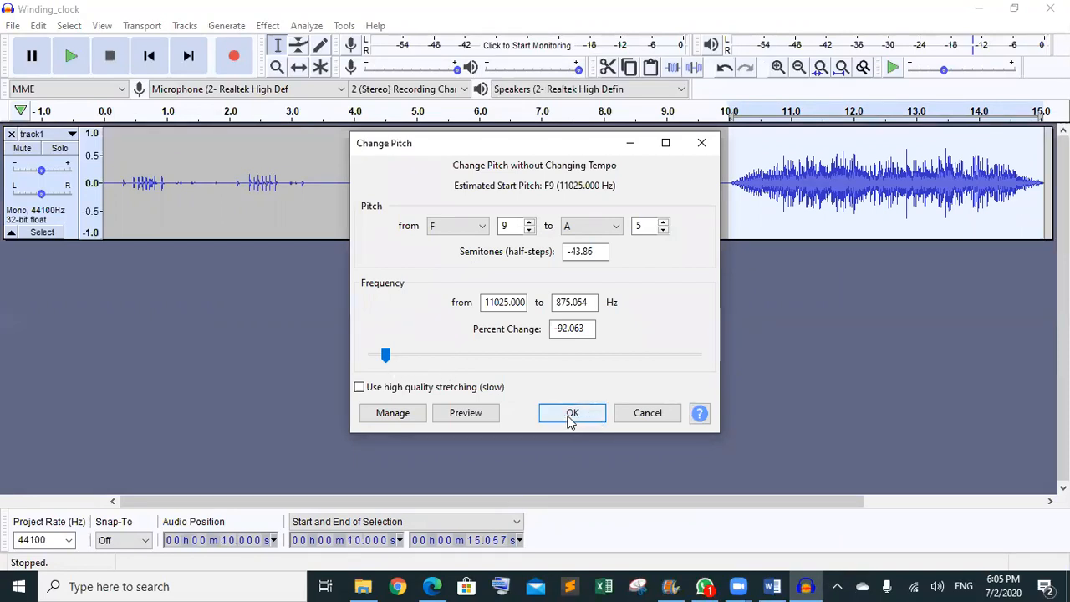
left_click_drag(386, 355, 424, 360)
left_click(372, 357)
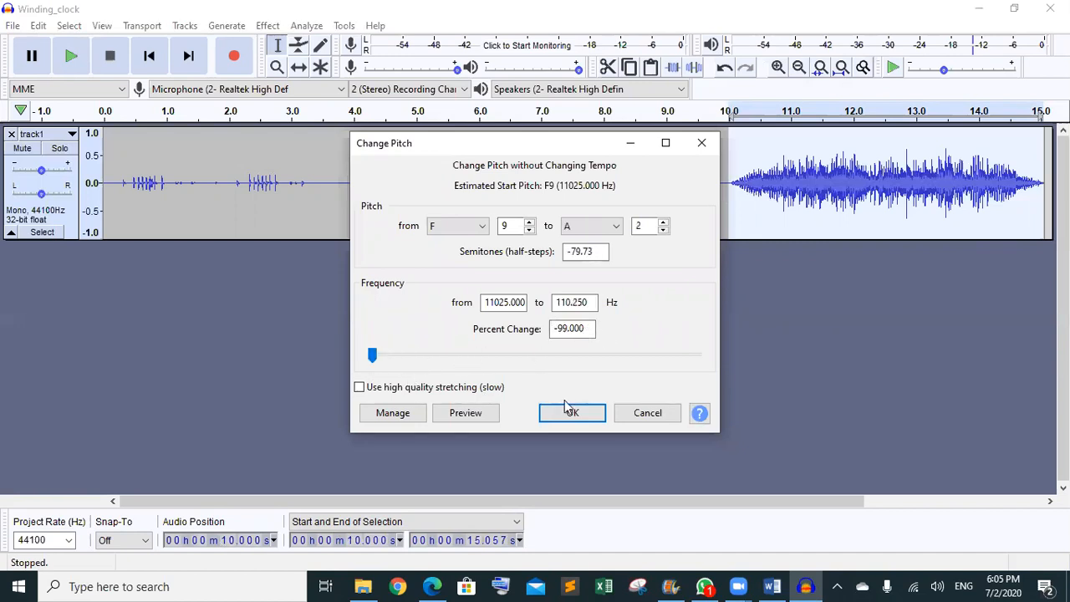
left_click(432, 586)
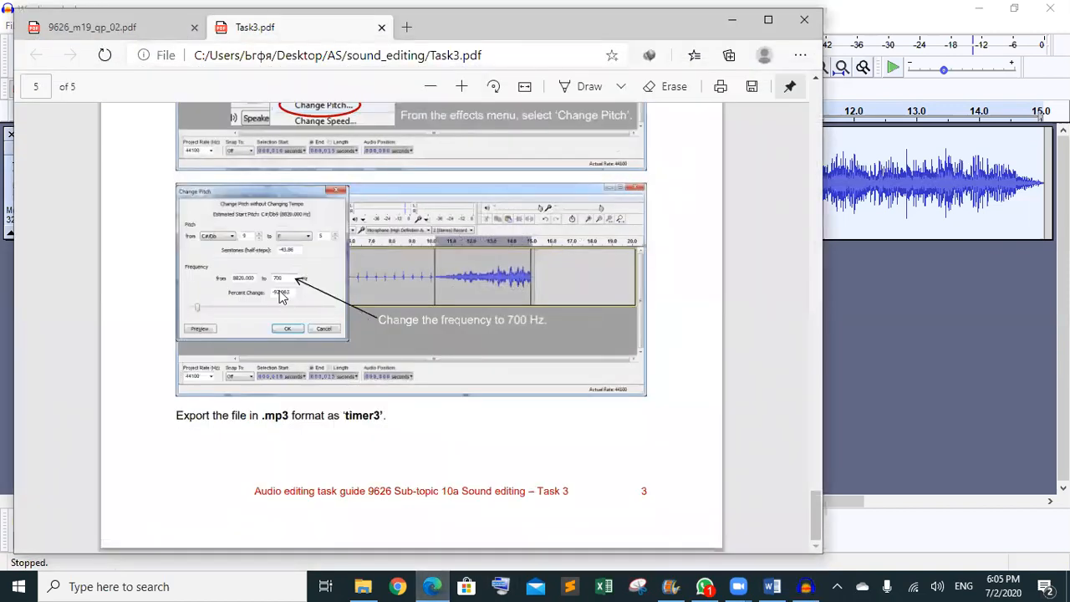
- Zoom the guide on the 8820 Hz to 700 Hz pitch screenshot, then return to Audacity
scroll(280, 297, "up", 5)
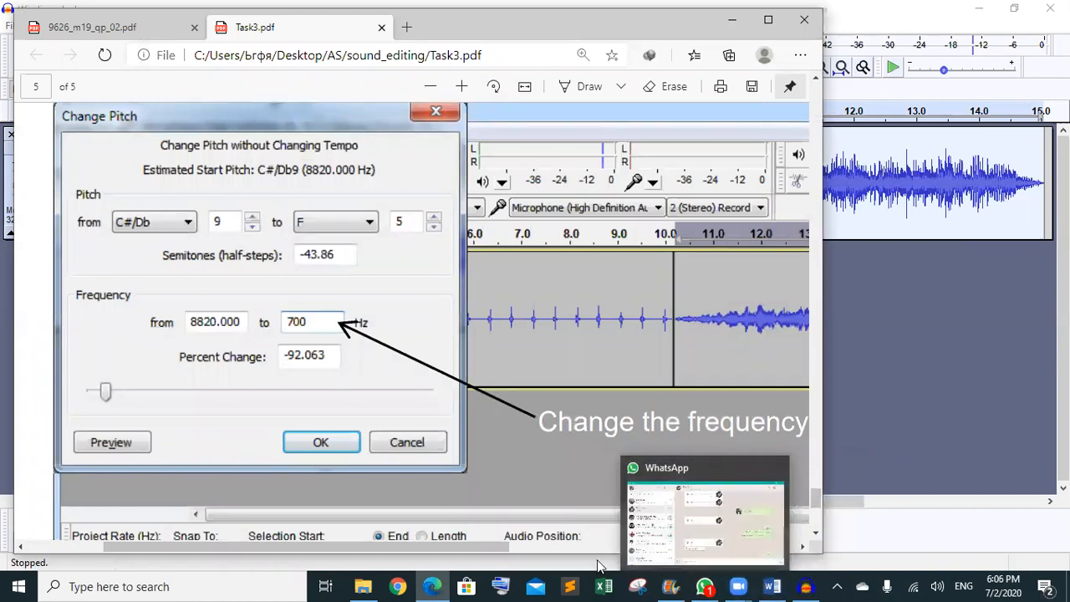
left_click(806, 585)
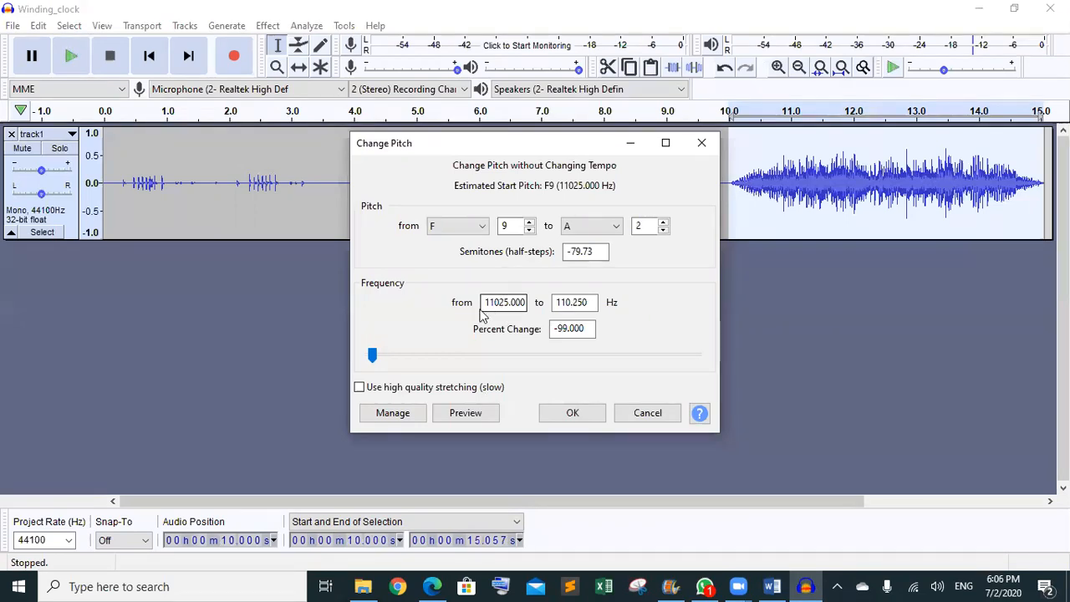
- Set Change Pitch frequency from 8820 Hz to 700 Hz, a −92.063% change
left_click(565, 329)
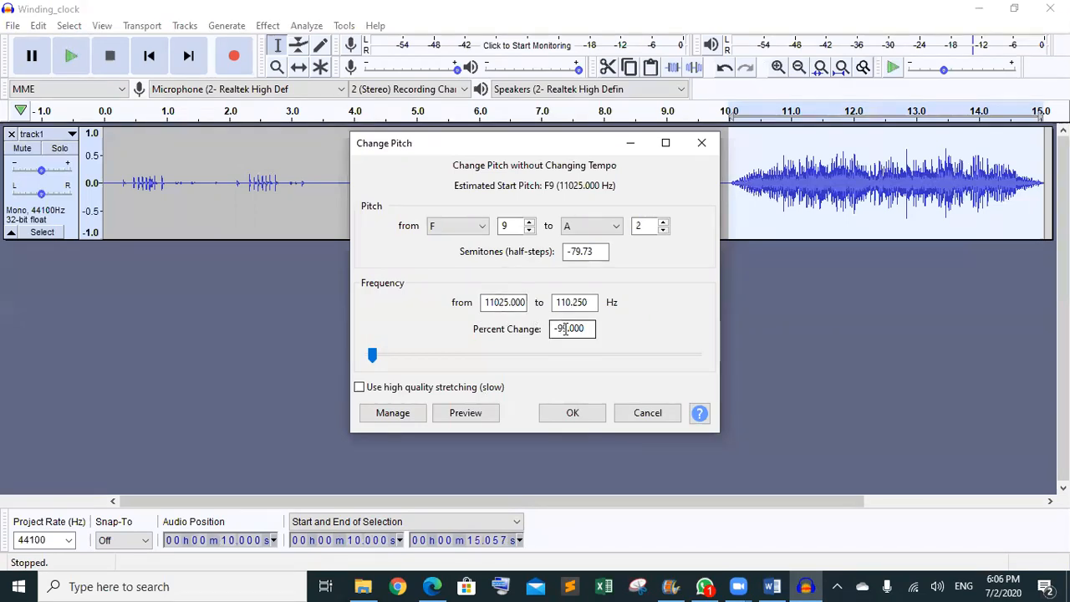
left_click_drag(589, 303, 448, 302)
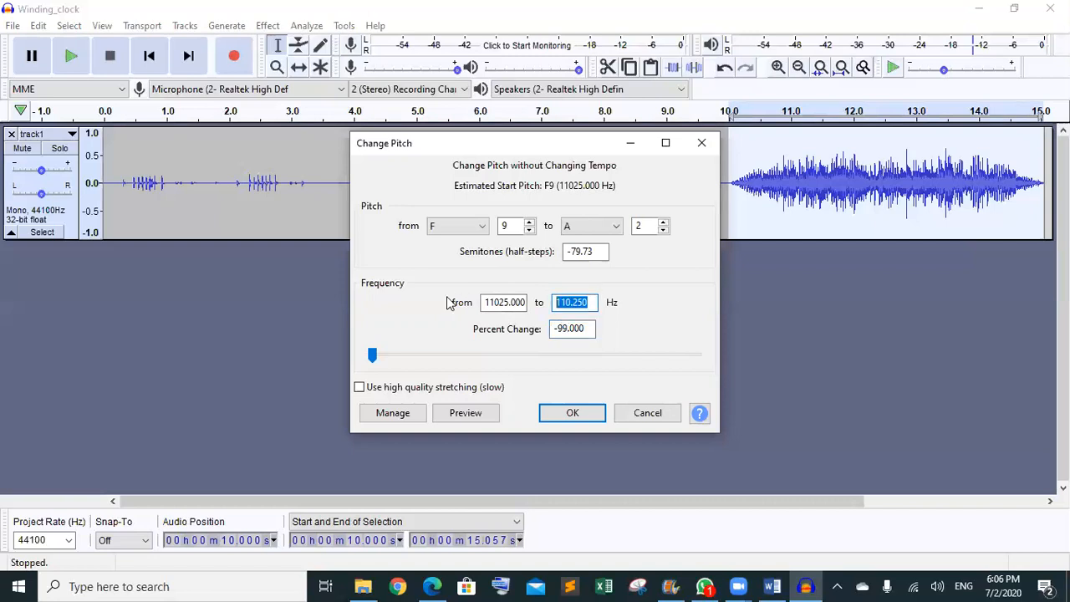
type("700")
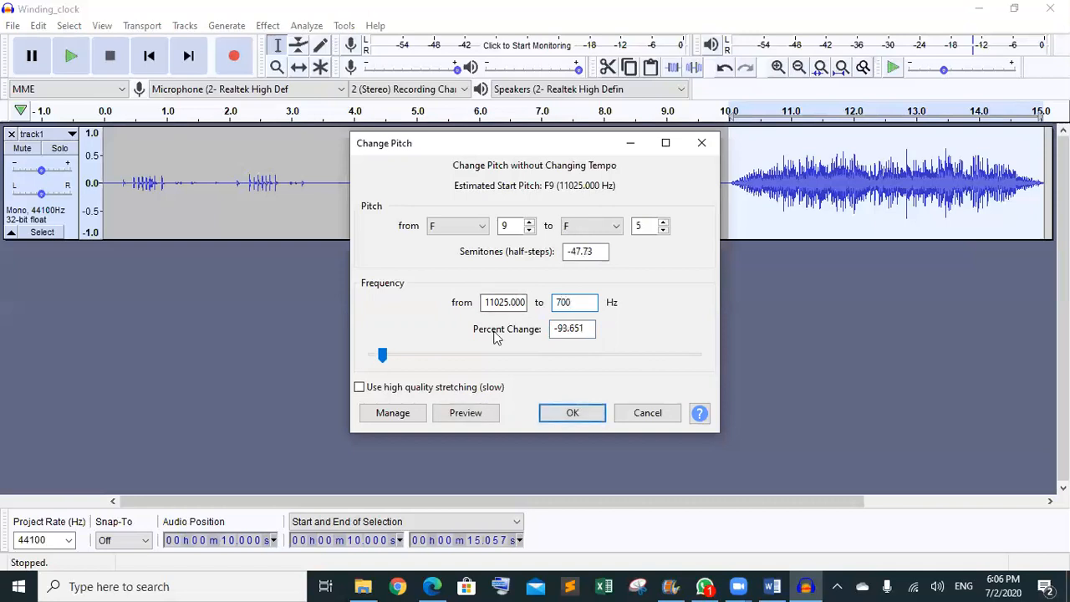
left_click_drag(487, 302, 537, 307)
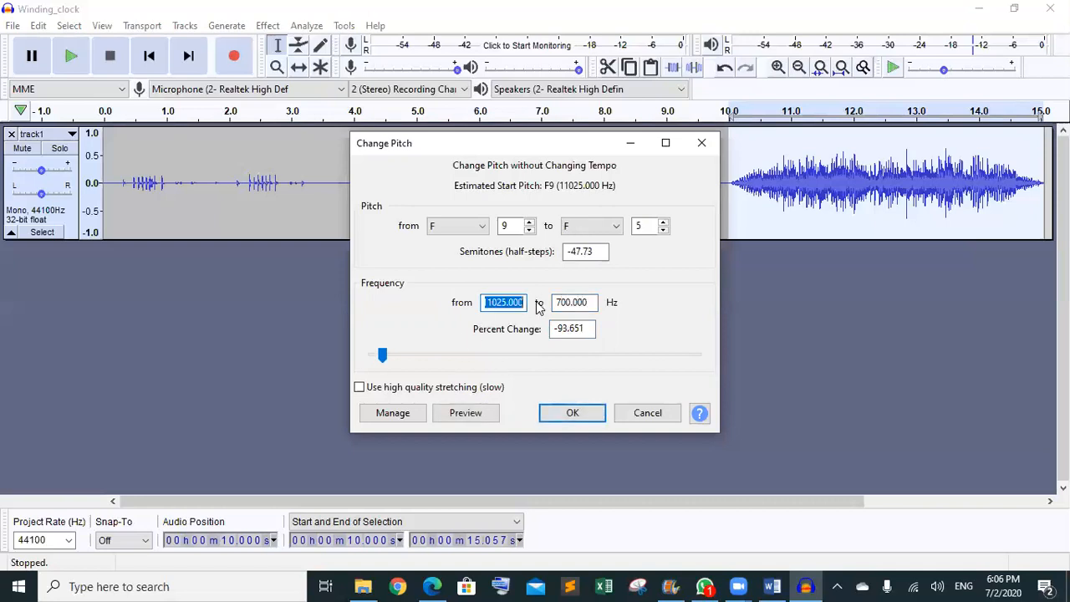
type("88")
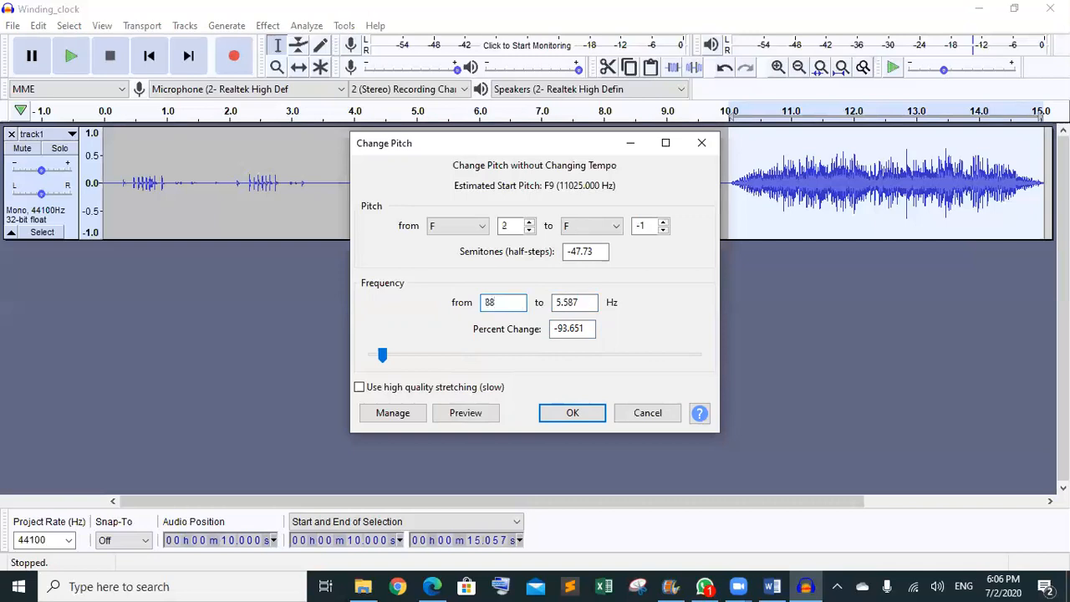
type("2")
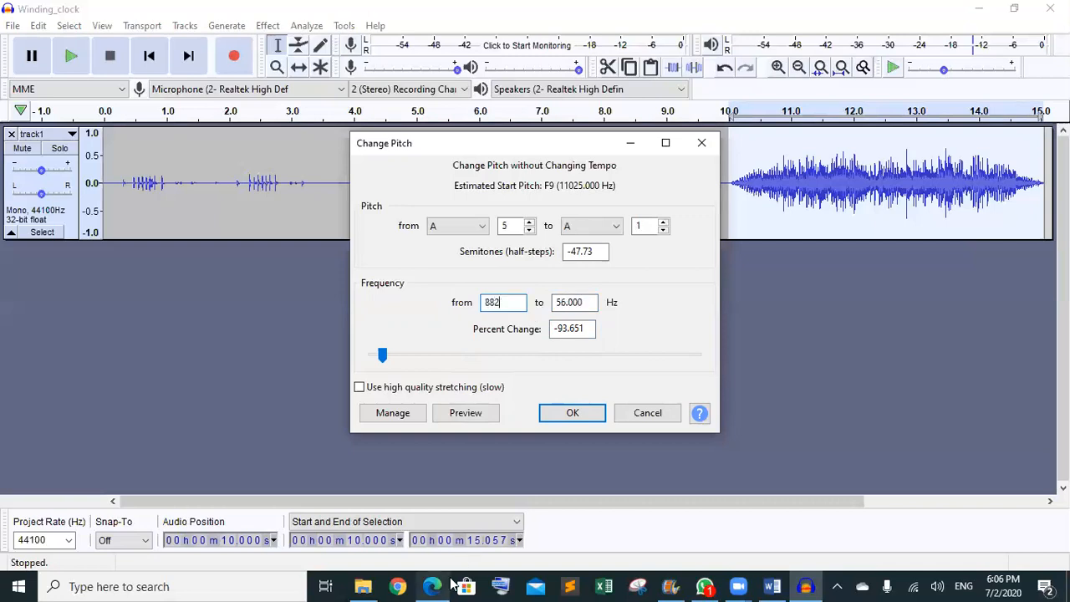
mouse_move(439, 585)
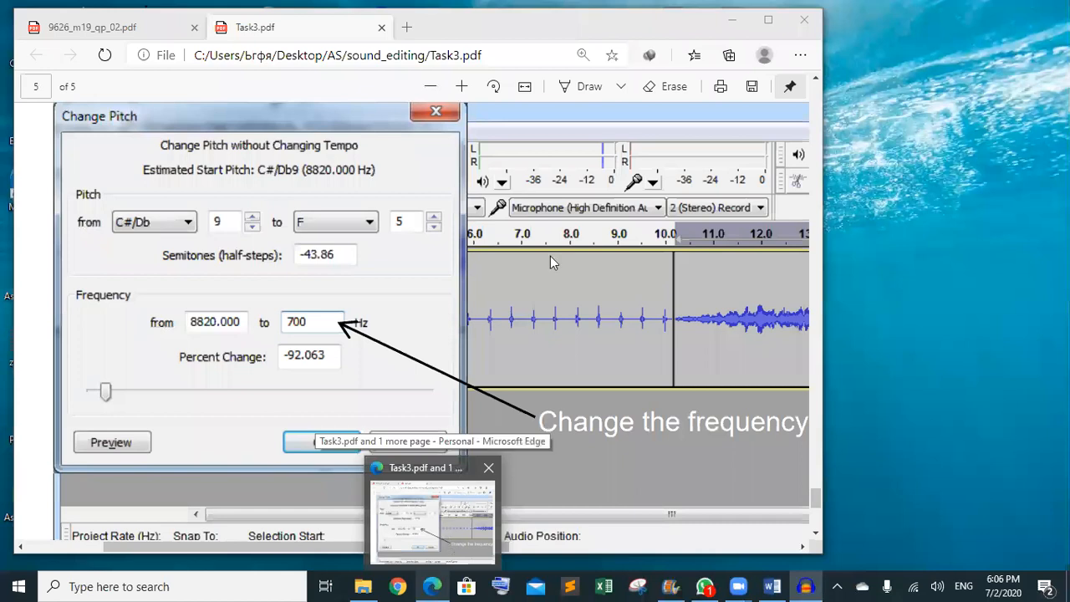
type("0")
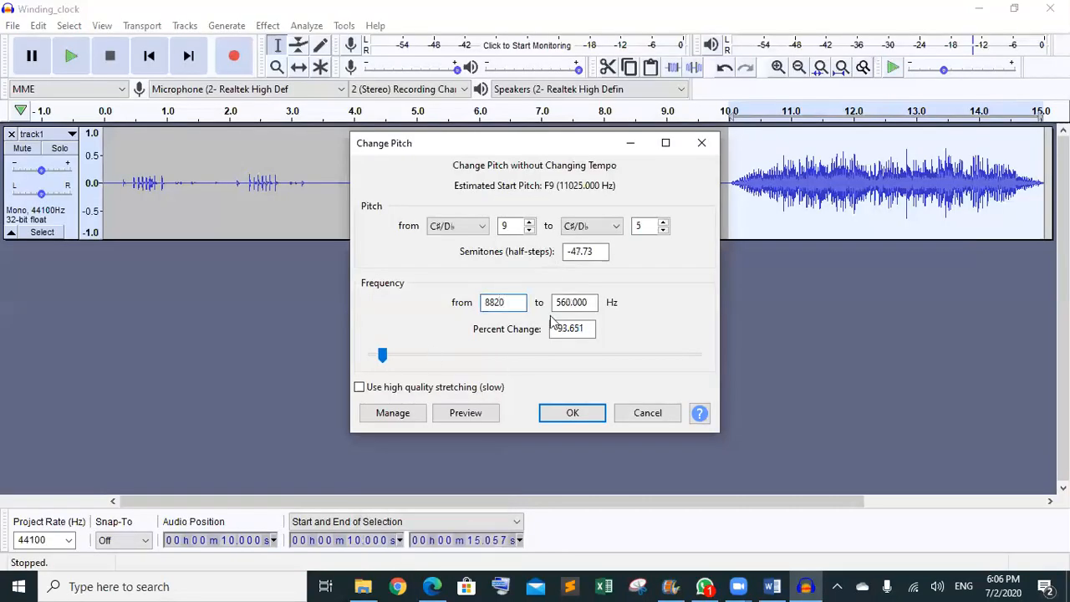
key("Tab")
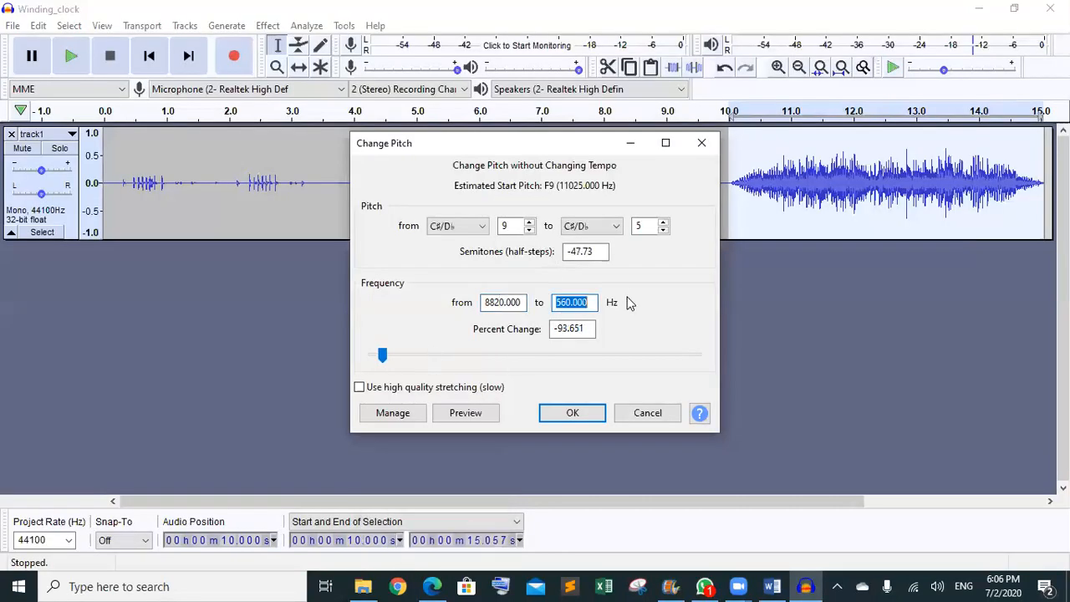
type("700")
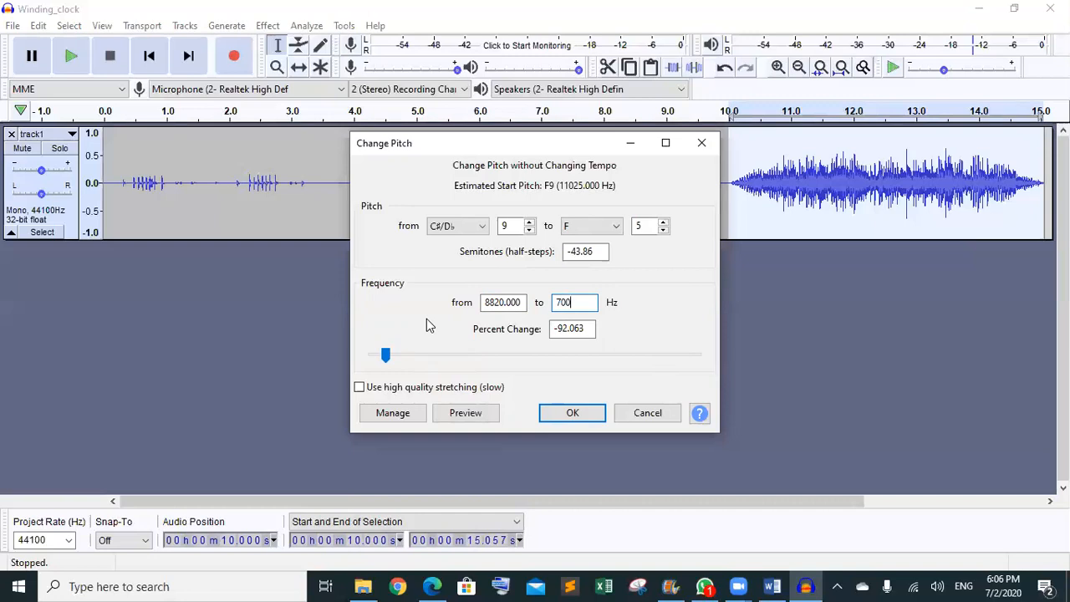
left_click(506, 417)
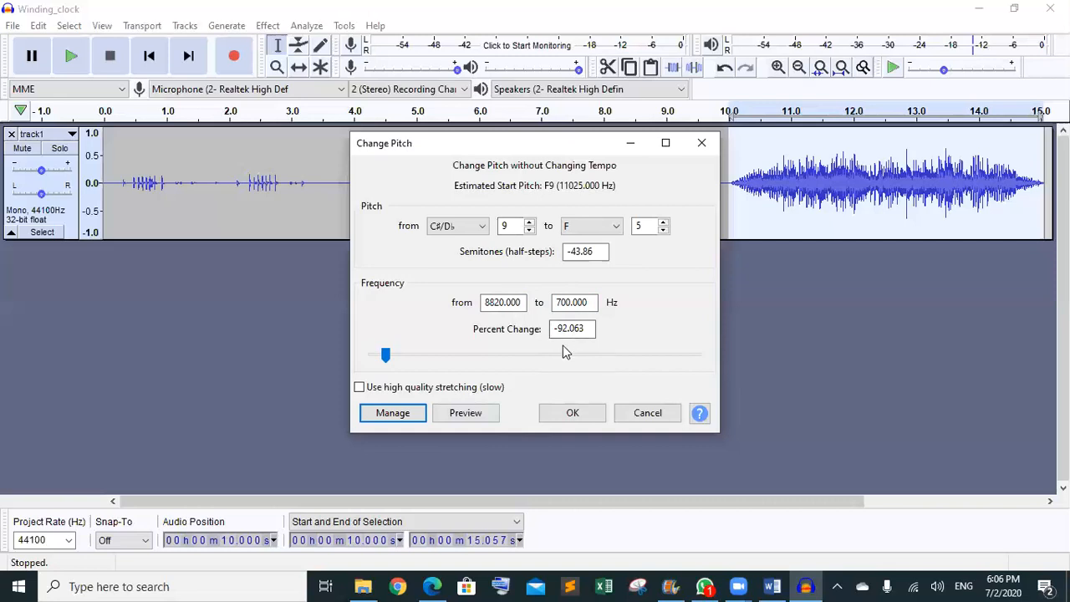
left_click(576, 327)
- Apply the pitch change and play back the lowered alarm from about 10.1 s twice
left_click(584, 415)
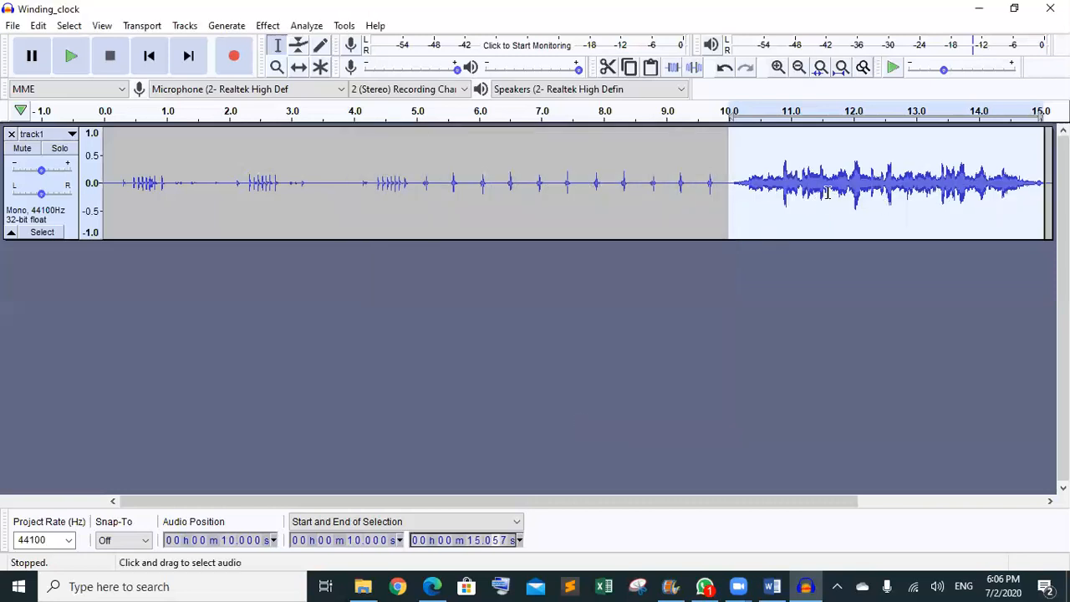
left_click(720, 189)
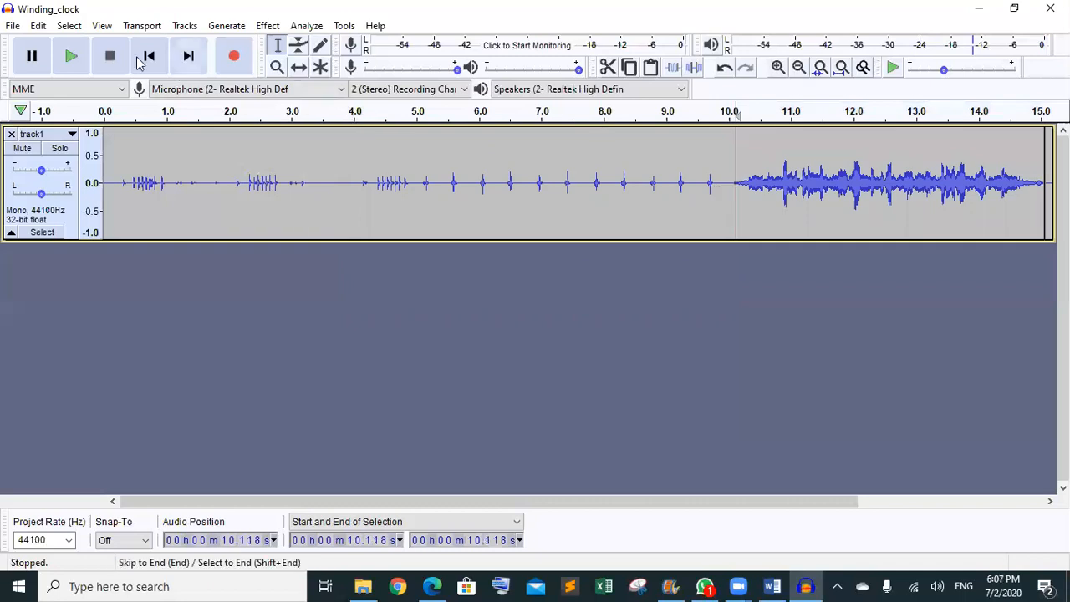
left_click(80, 58)
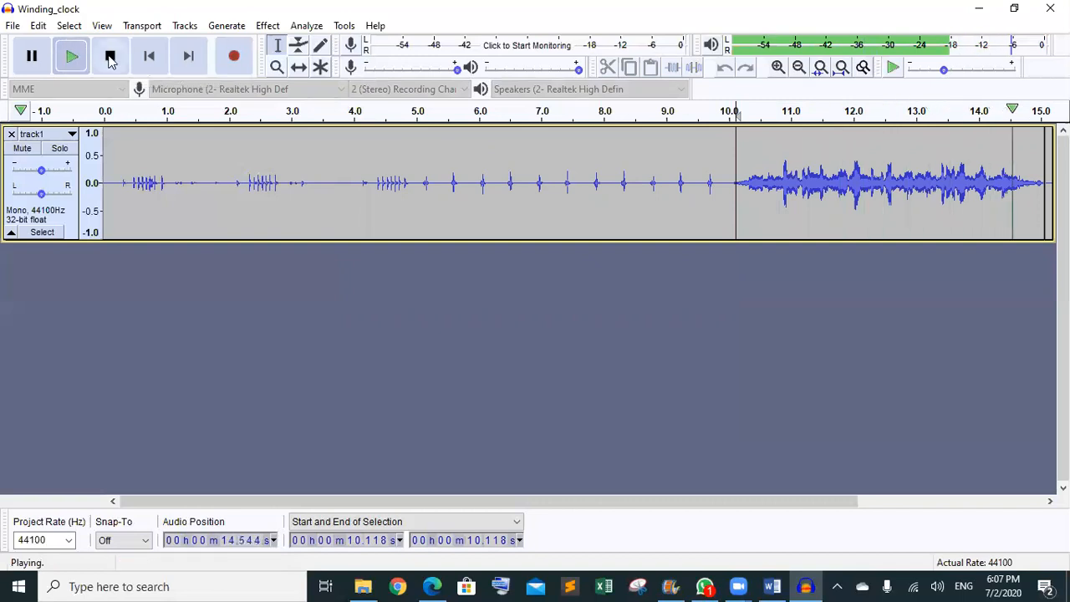
left_click(109, 56)
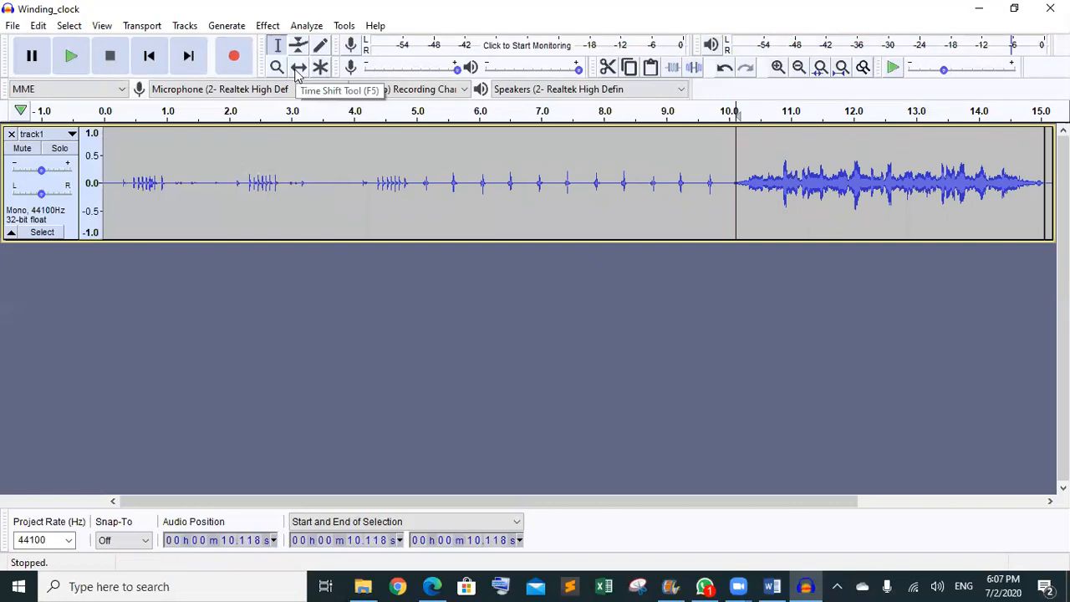
left_click(71, 58)
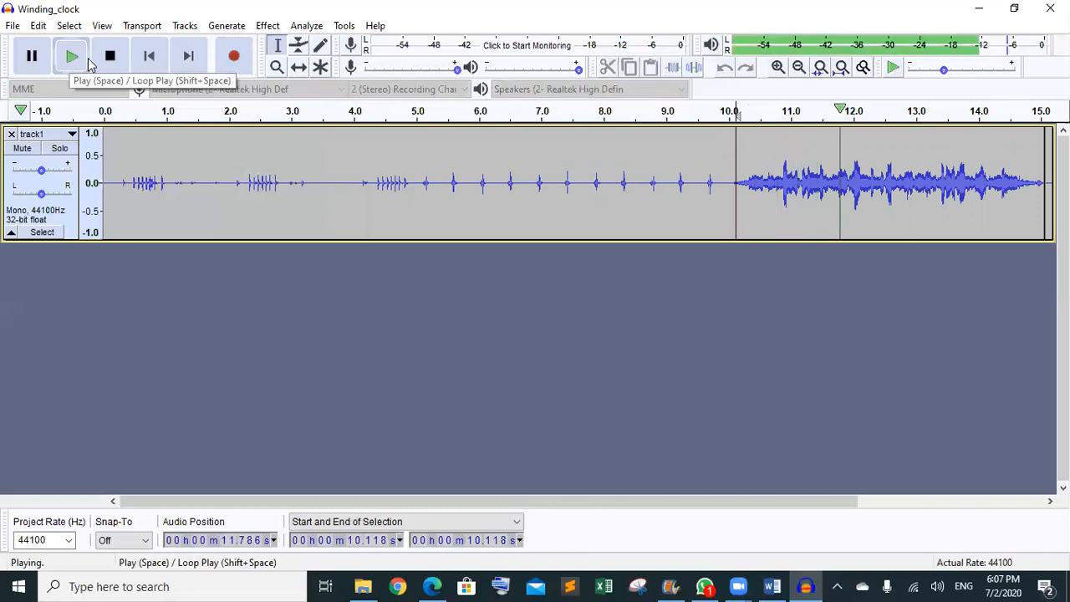
left_click(109, 58)
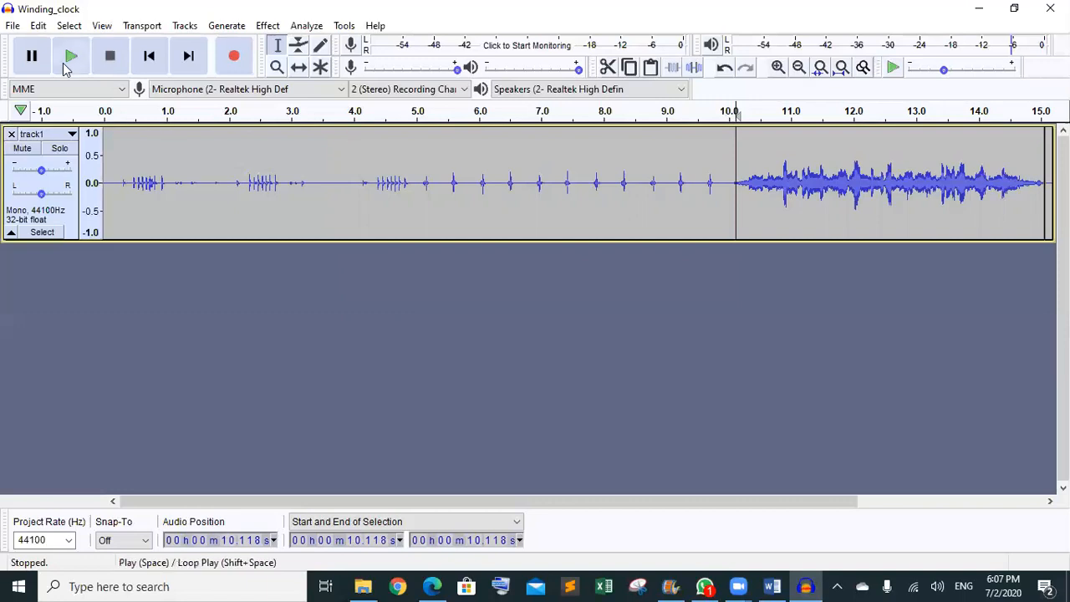
- Export the project as MP3 'track 3' at 320 kbps into the SF folder, accepting the metadata
left_click(12, 26)
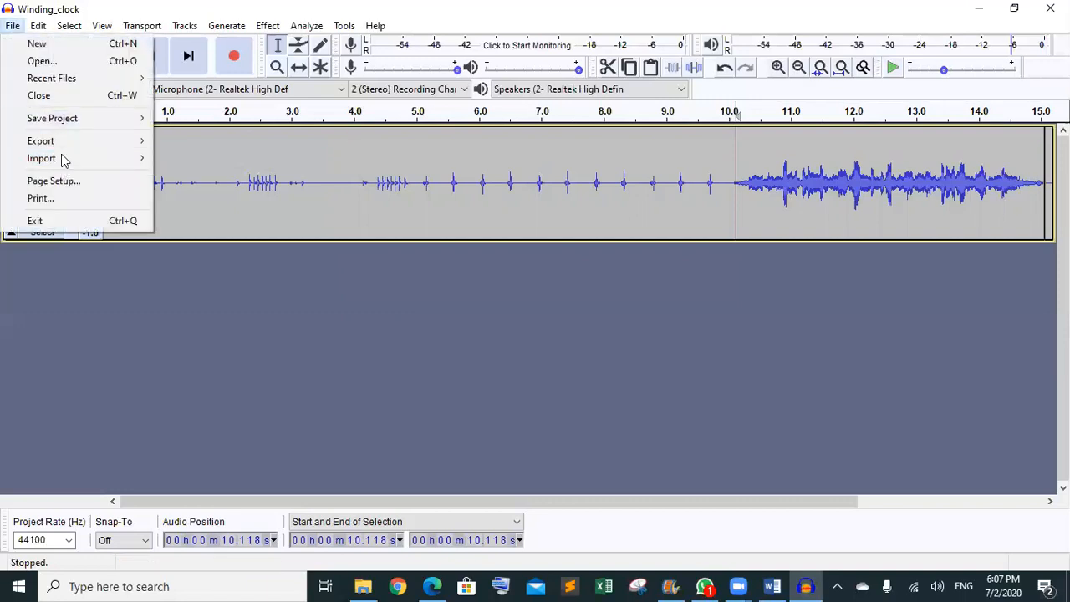
mouse_move(62, 146)
left_click(192, 142)
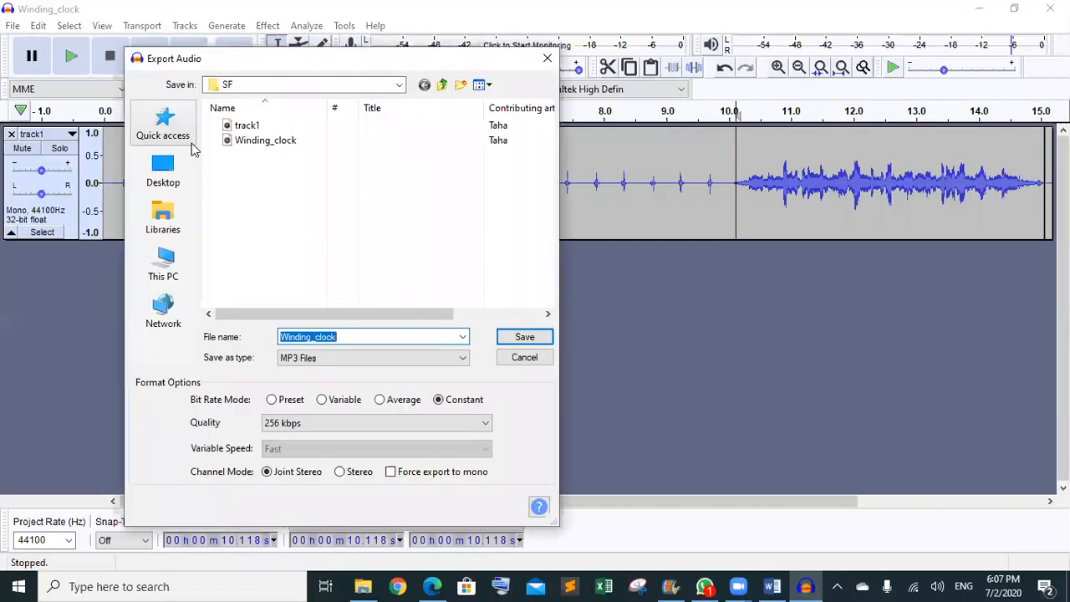
type("tra")
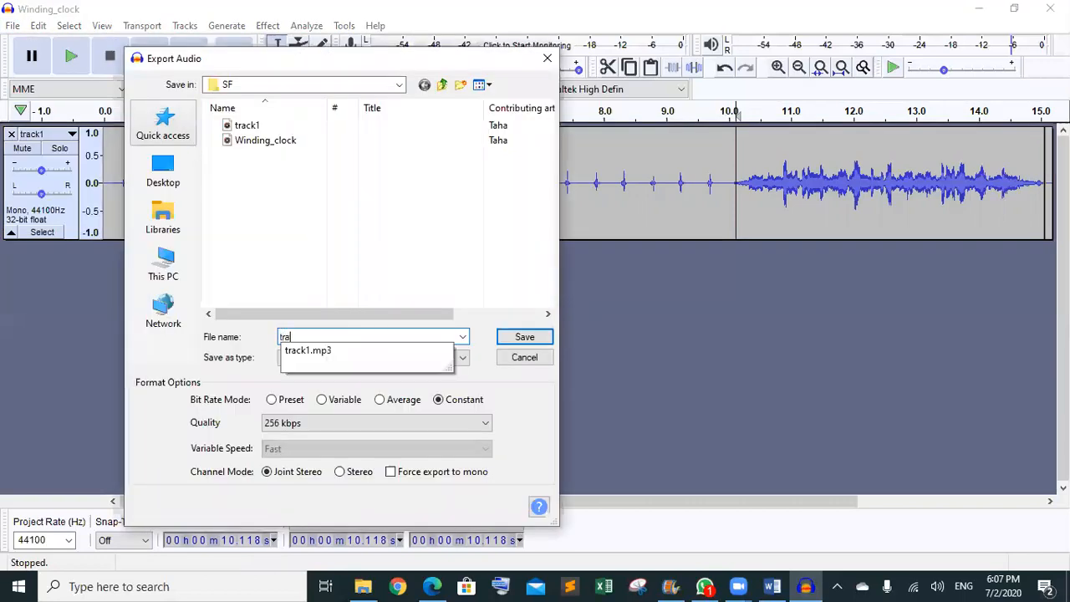
type("ck 3")
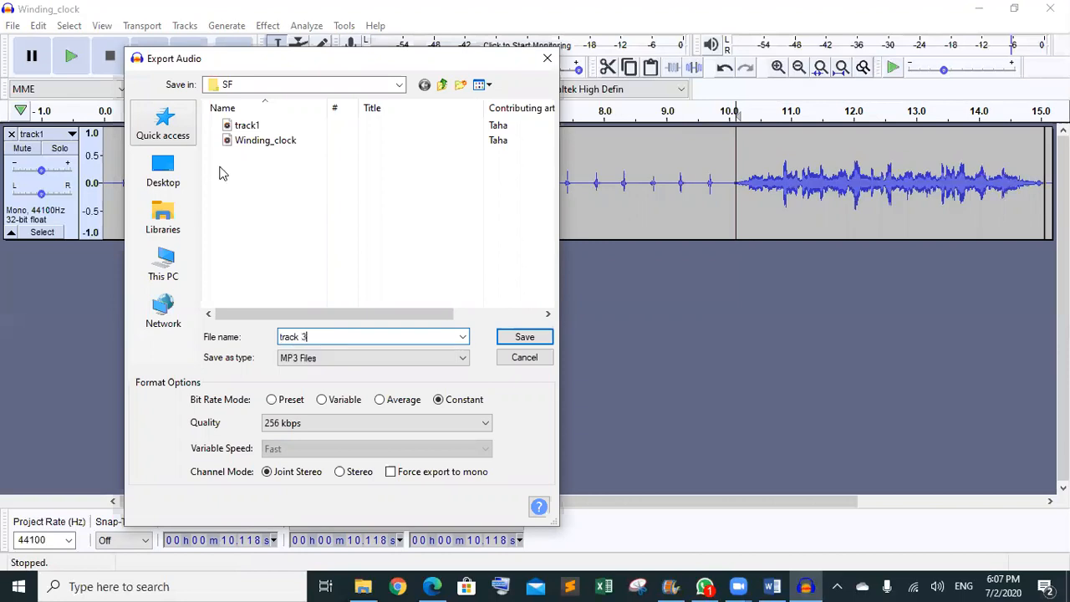
left_click(368, 429)
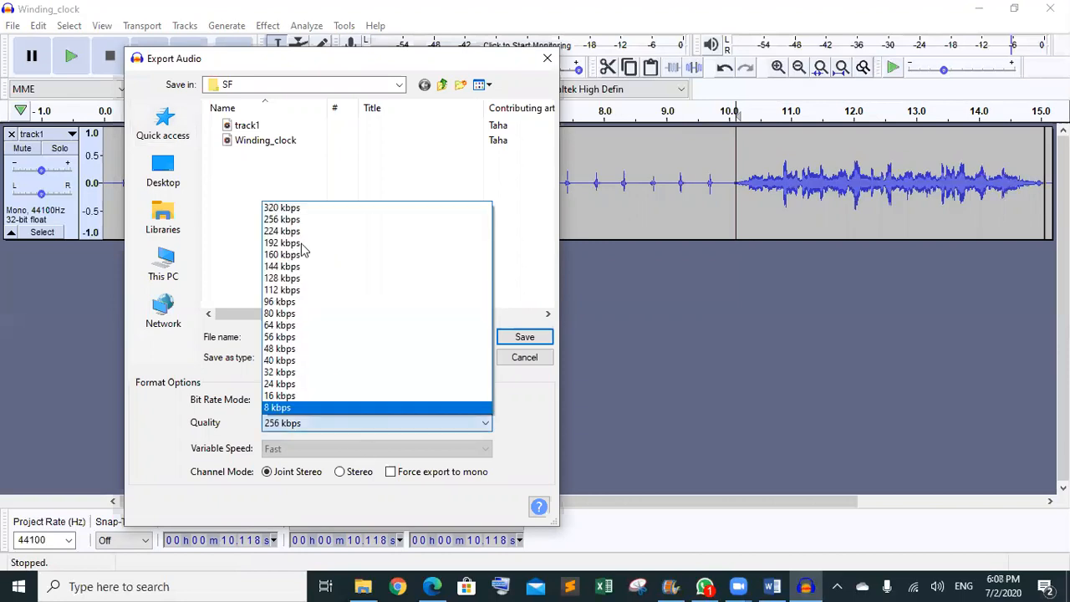
left_click(299, 208)
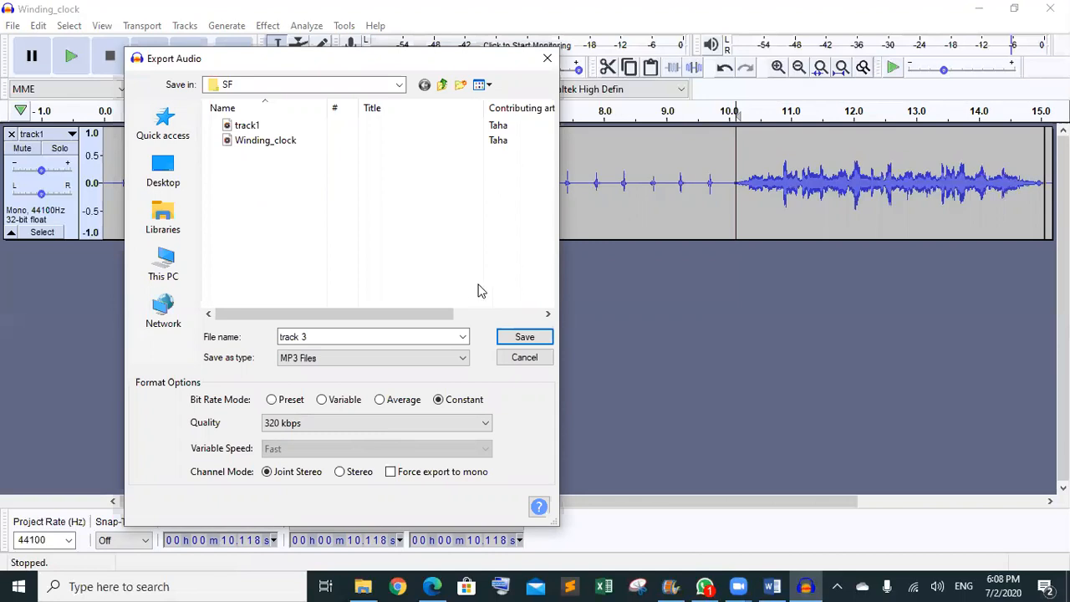
left_click(525, 341)
left_click(595, 426)
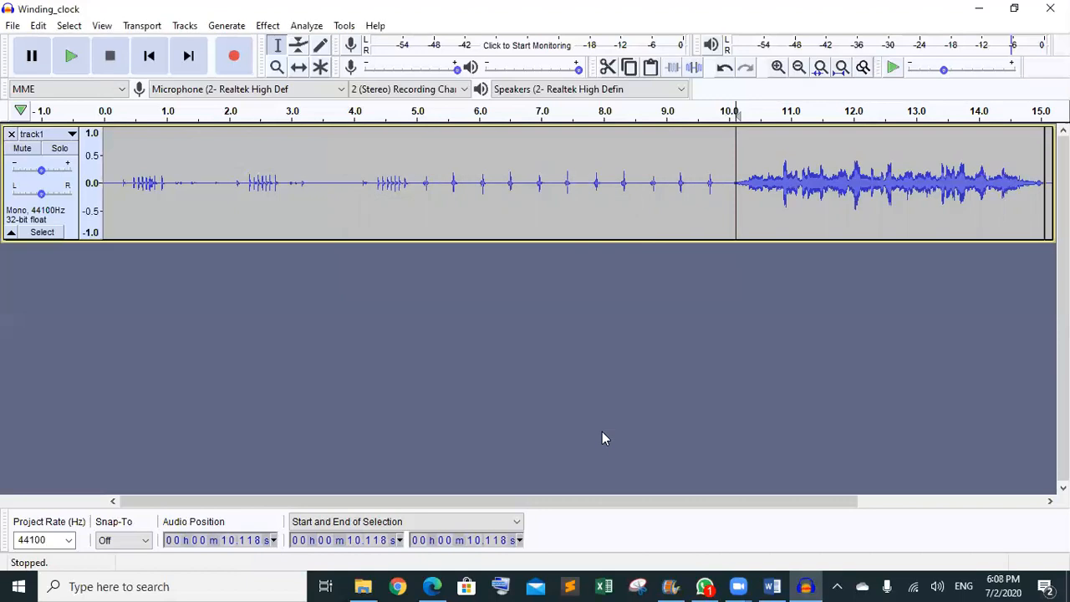
- Close the Task3.pdf guide and open Task4 from the sound_editing folder
left_click(431, 584)
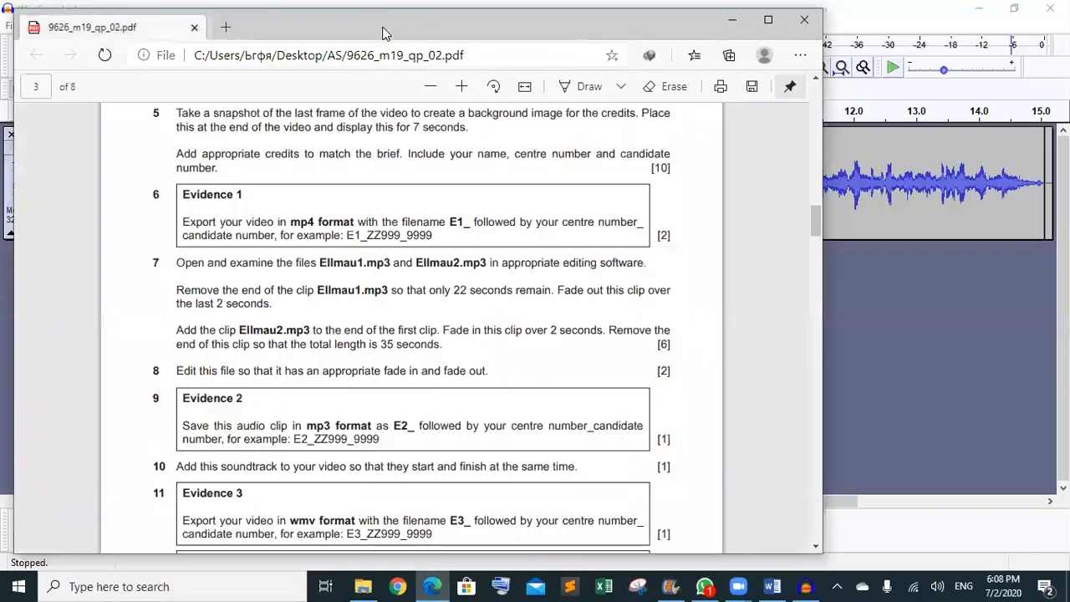
left_click(382, 28)
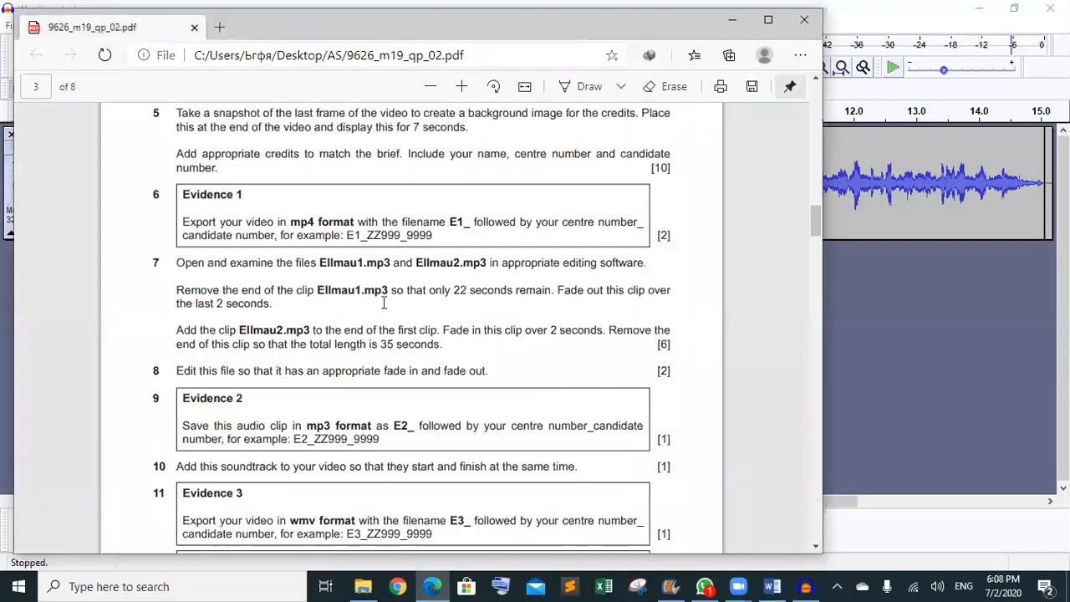
left_click(368, 585)
double_click(222, 259)
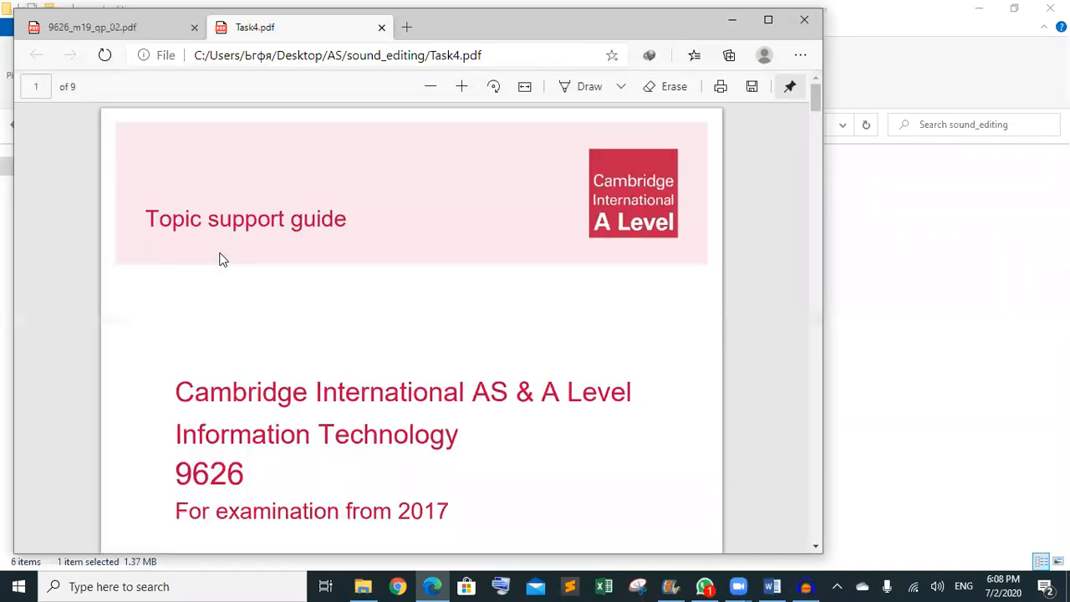
- Scroll through Task4.pdf to the Overdub step on page 7
scroll(222, 259, "down", 20)
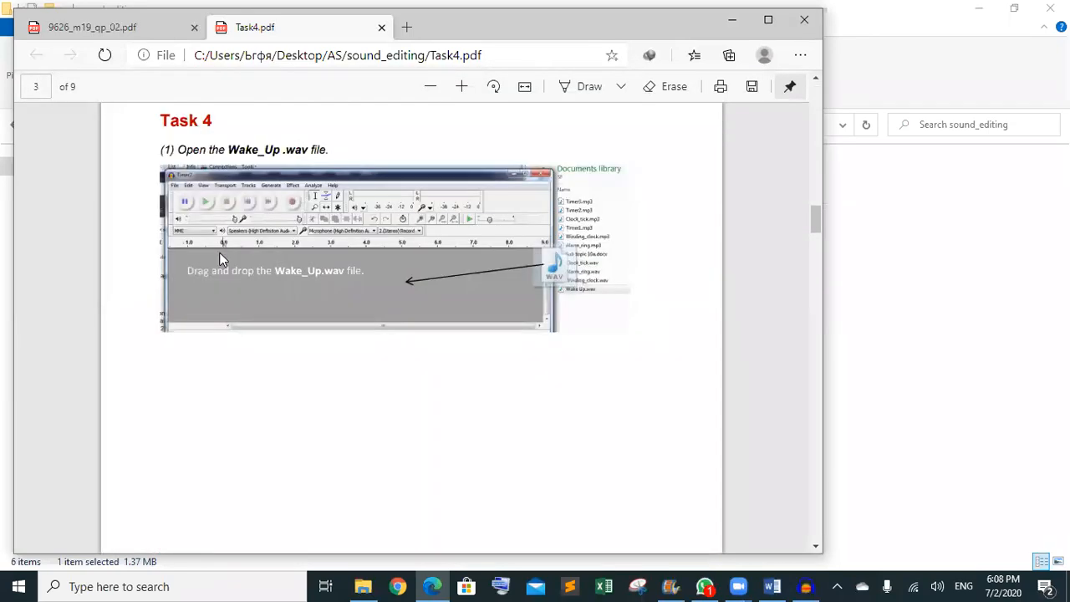
scroll(221, 259, "down", 1)
scroll(221, 259, "up", 2, "ctrl")
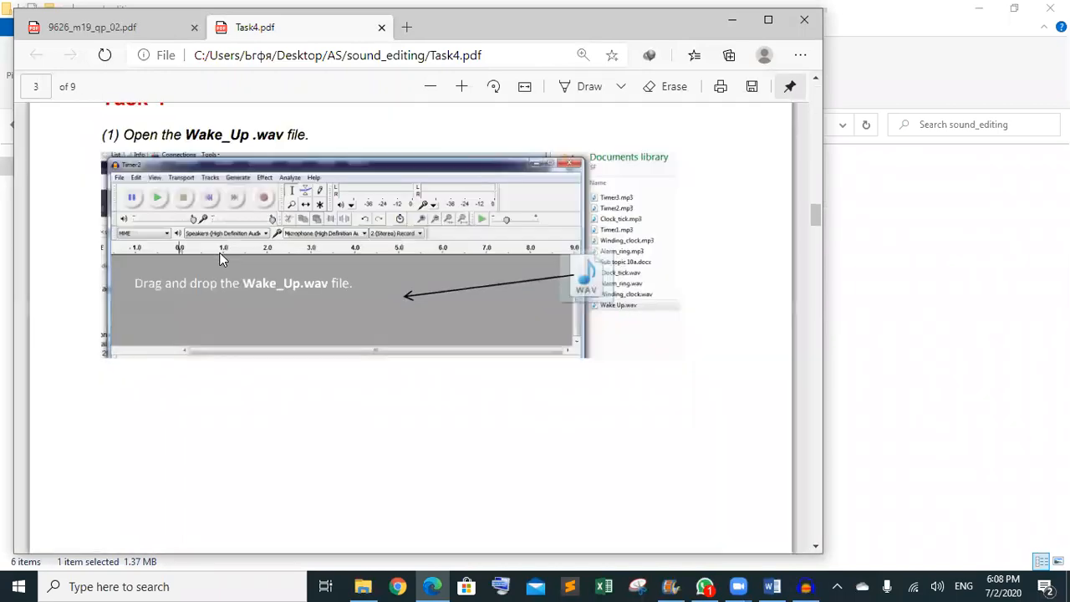
scroll(222, 259, "down", 10)
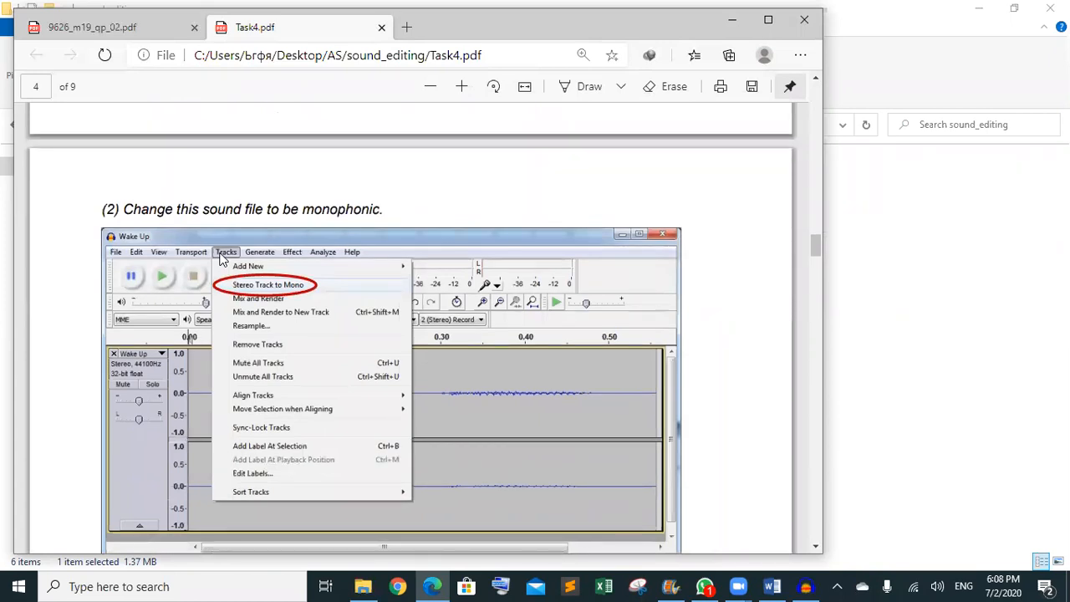
scroll(222, 259, "down", 10)
scroll(221, 259, "down", 7)
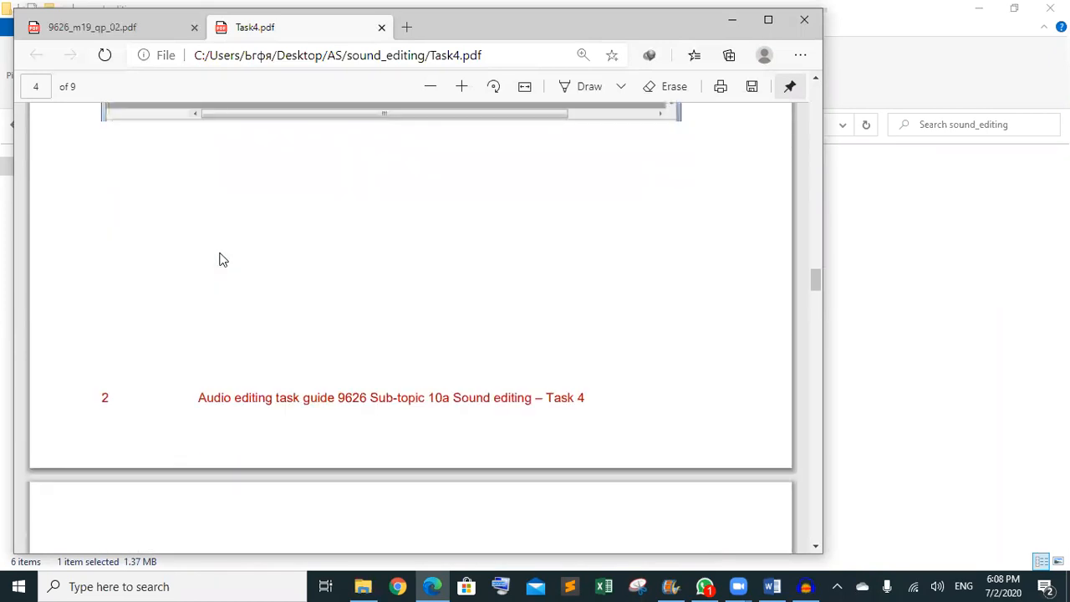
scroll(221, 259, "down", 10)
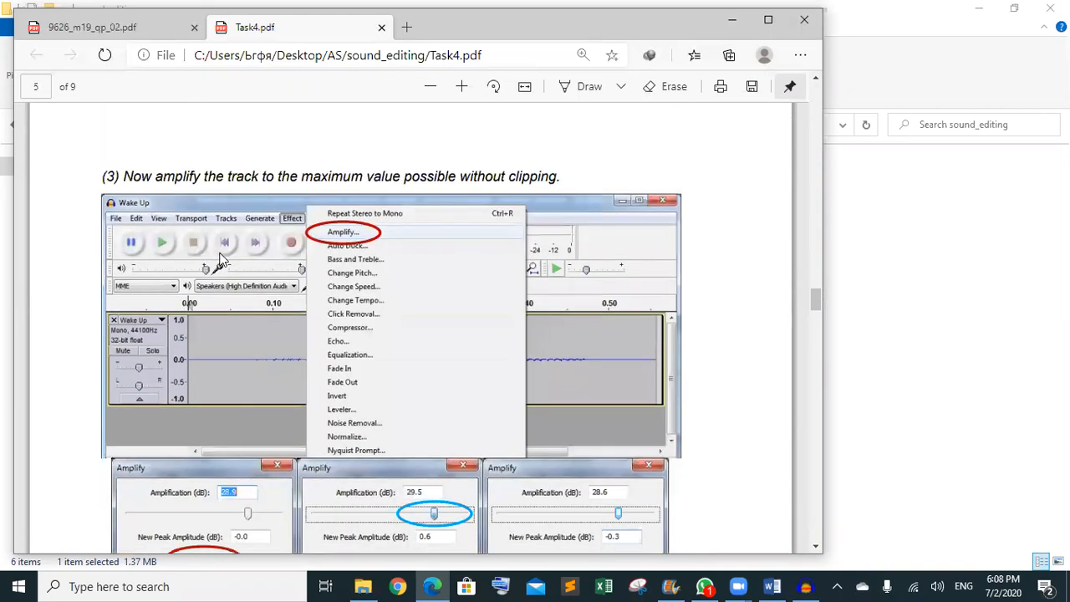
scroll(221, 259, "up", 2)
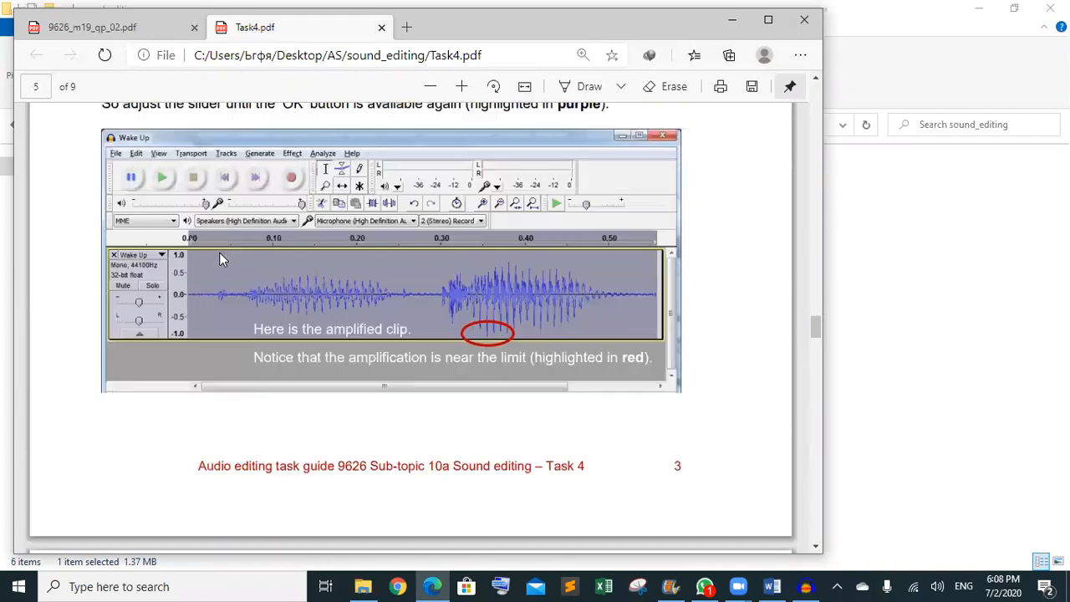
scroll(221, 259, "down", 10)
scroll(222, 259, "up", 2)
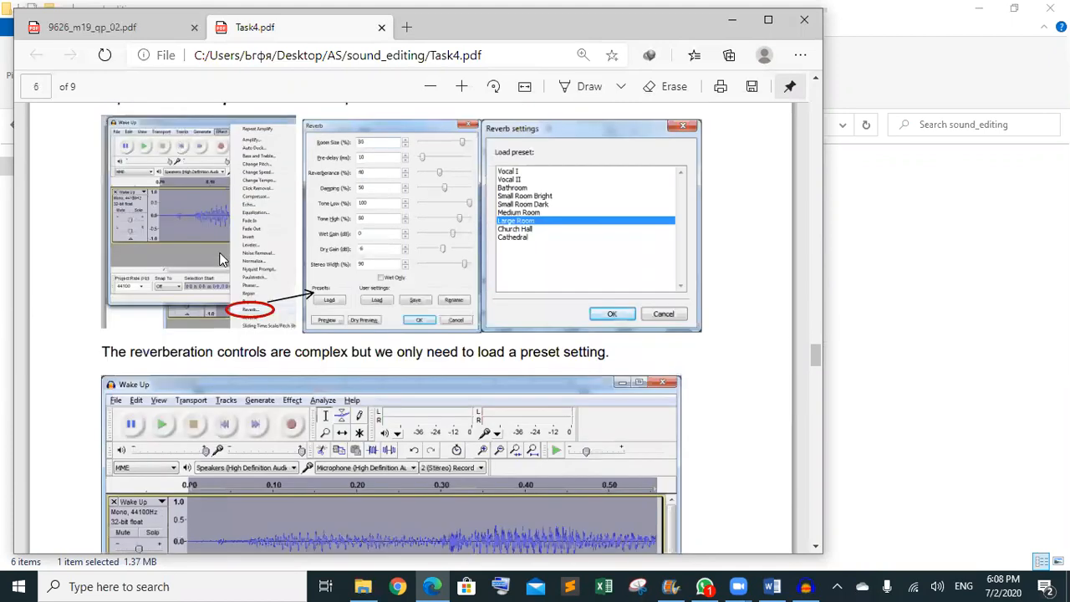
scroll(222, 259, "down", 1)
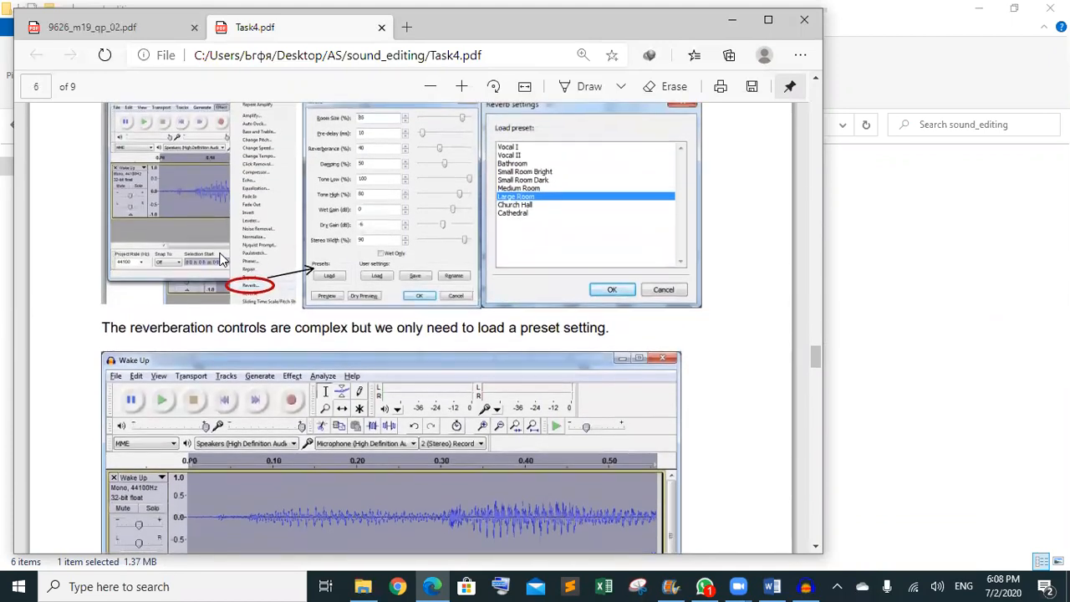
scroll(221, 259, "down", 10)
scroll(222, 259, "down", 9)
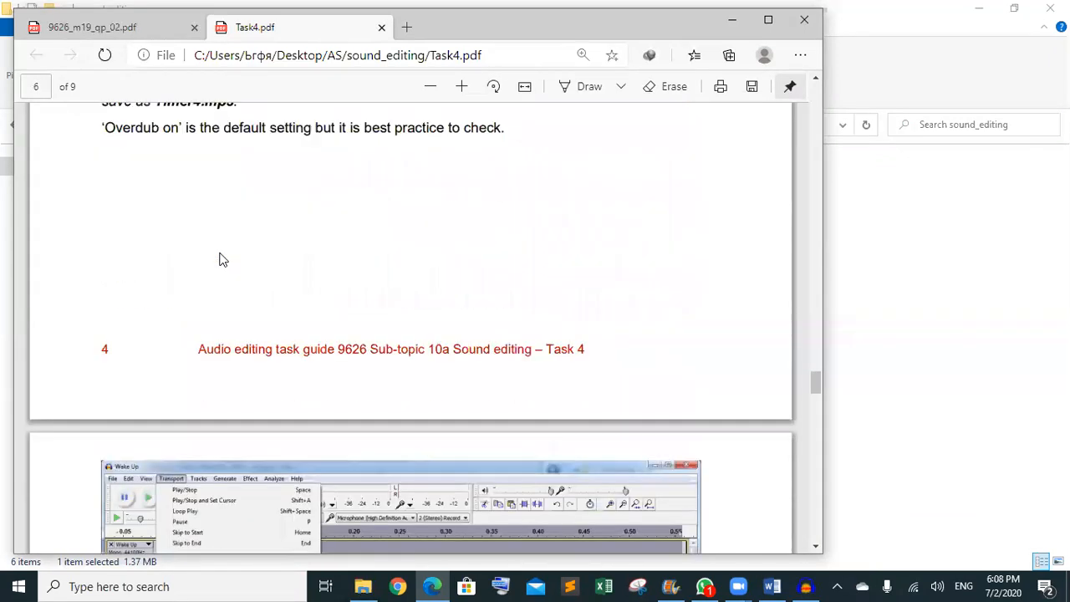
scroll(221, 259, "up", 1)
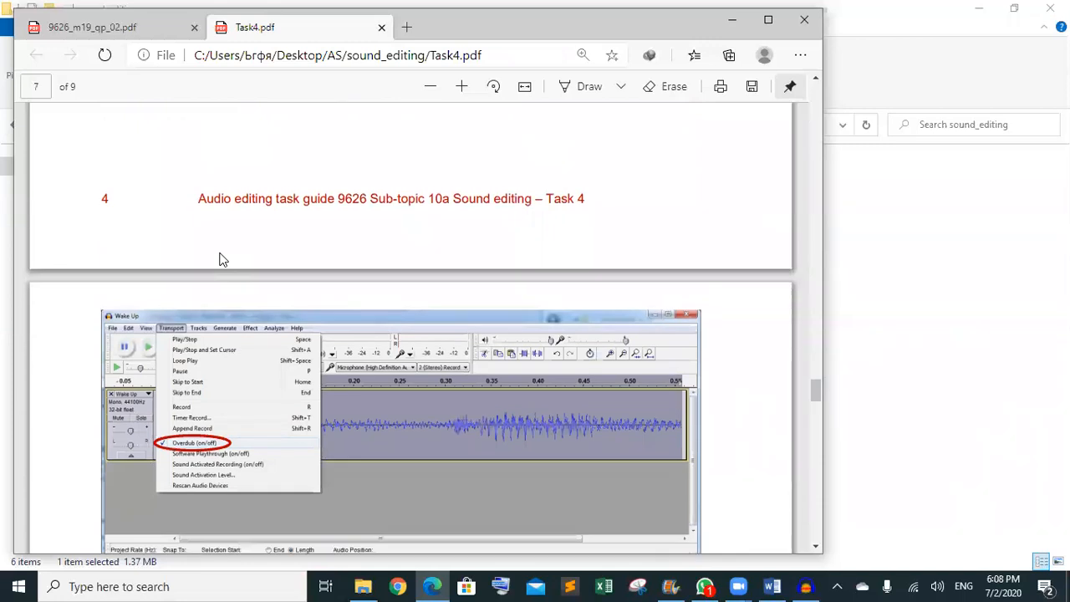
scroll(221, 259, "down", 1)
scroll(221, 259, "up", 1)
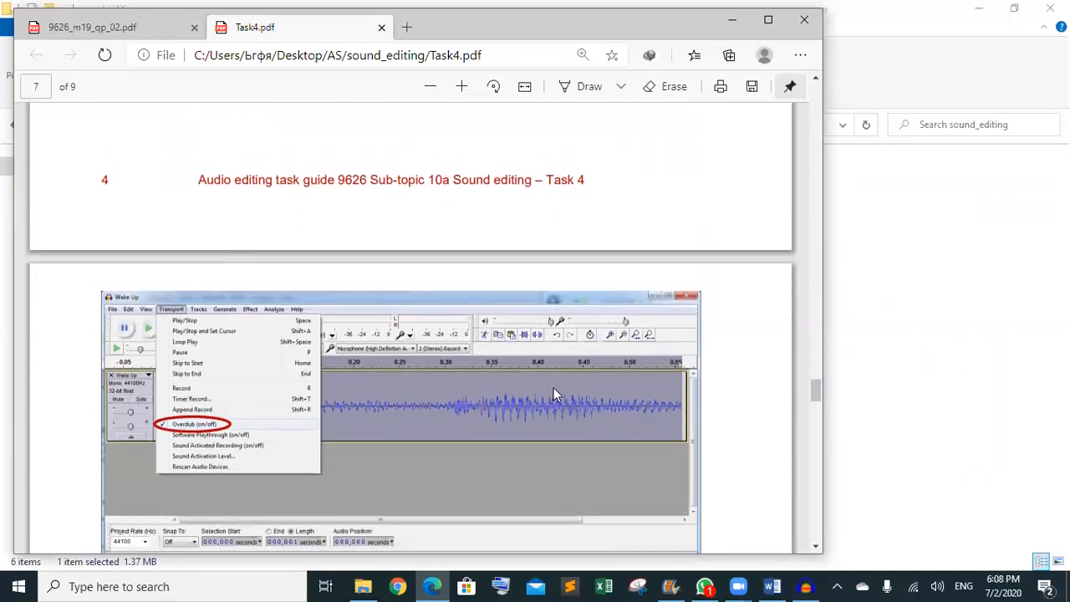
- Close track1 and drag Wake Up from the SF folder into Audacity, accepting the import warning
left_click(806, 586)
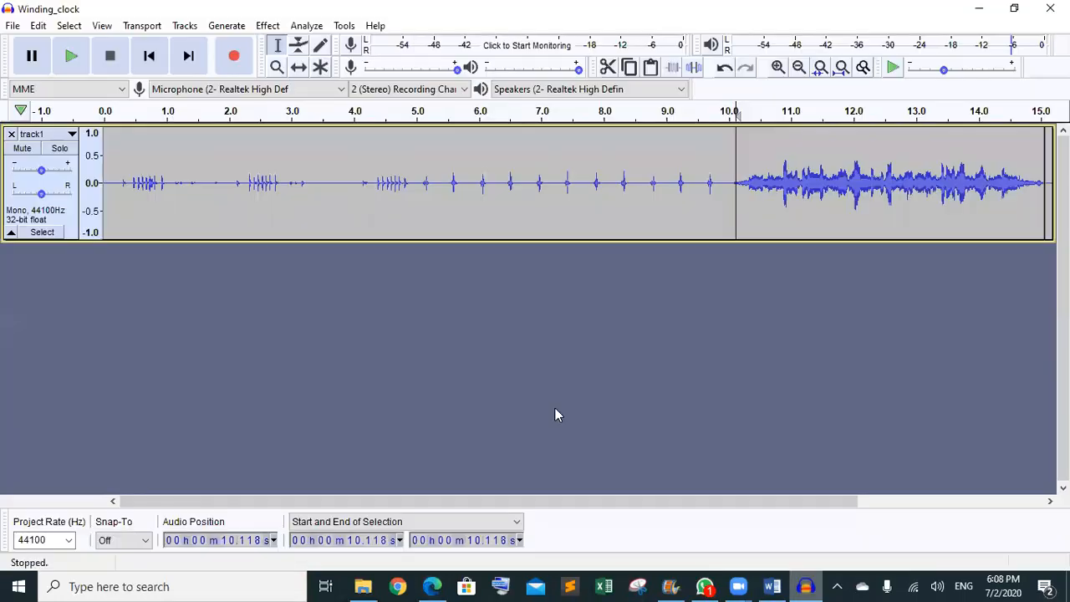
left_click(11, 134)
mouse_move(363, 586)
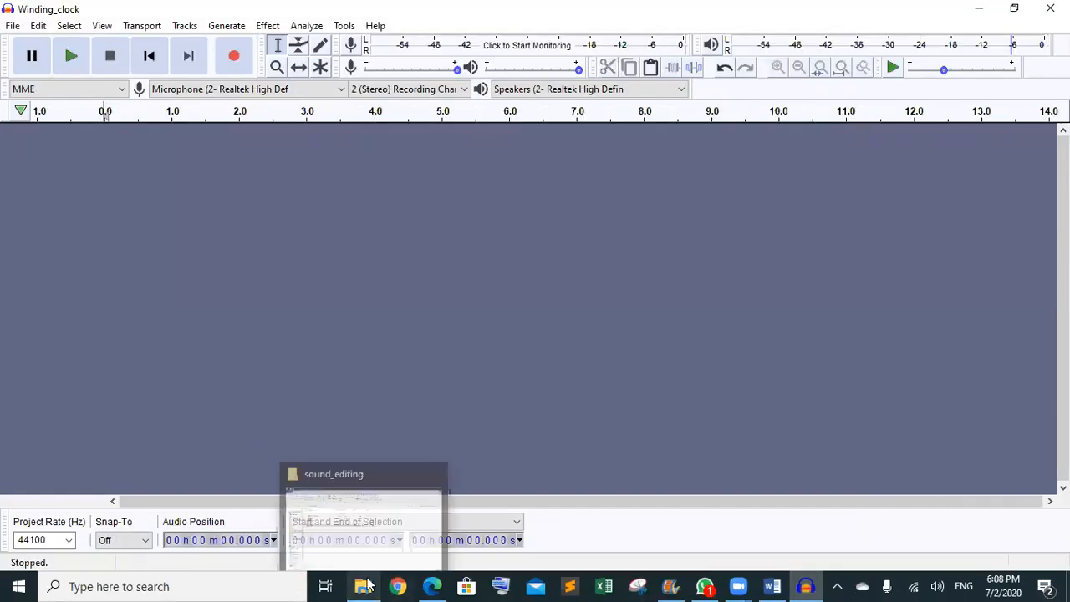
left_click(360, 496)
double_click(188, 178)
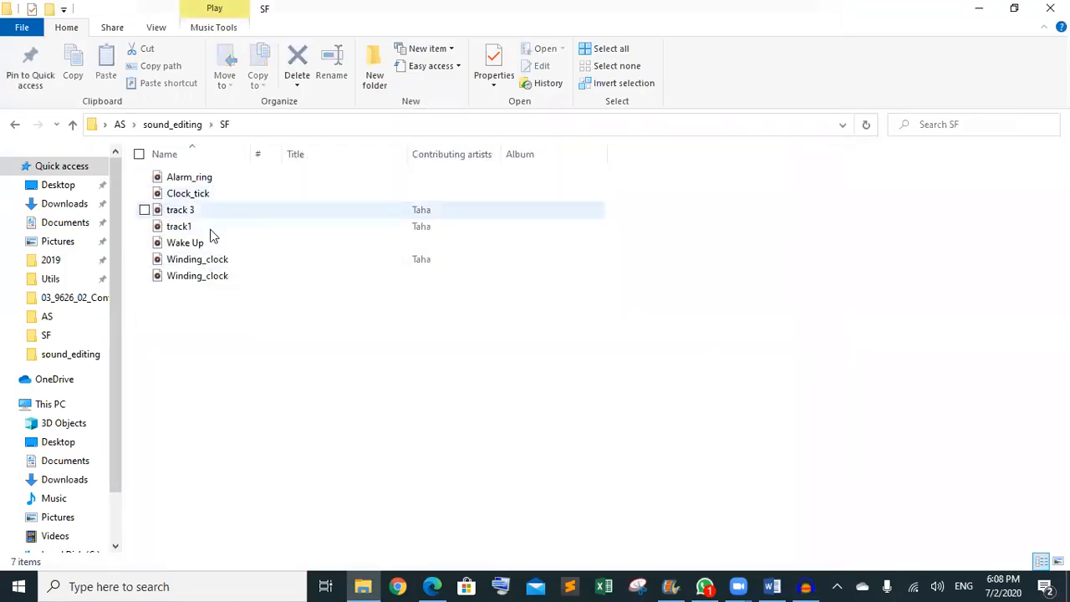
left_click_drag(200, 238, 672, 353)
left_click(620, 407)
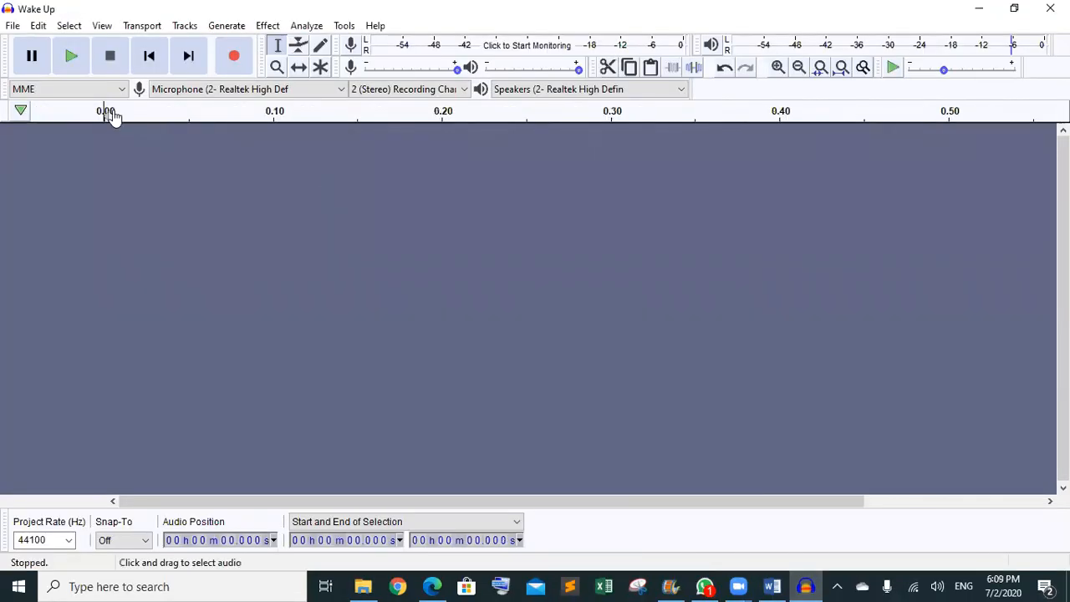
left_click(64, 56)
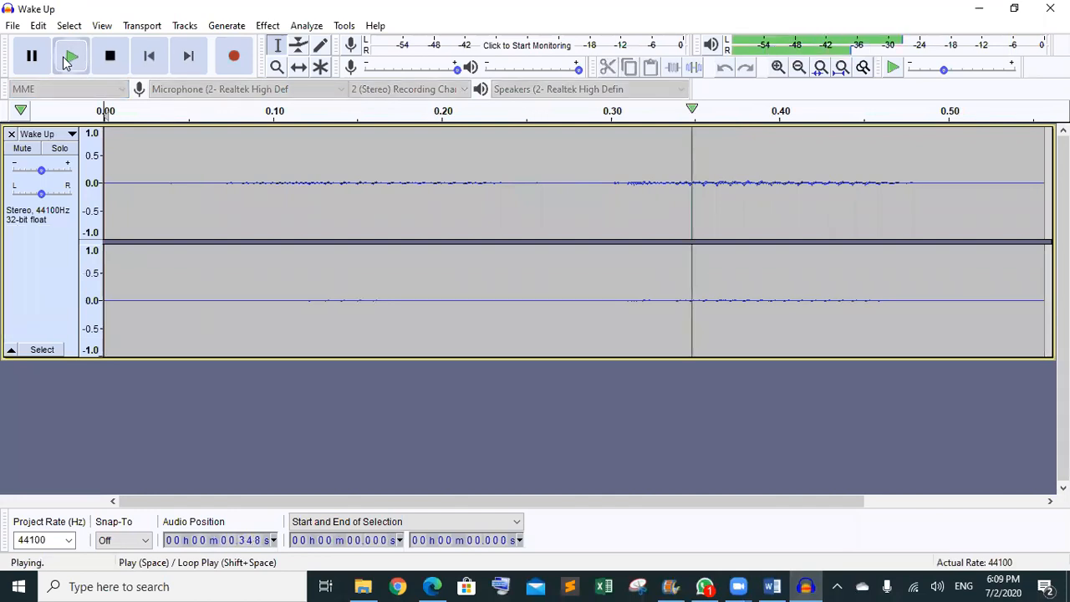
left_click(64, 56)
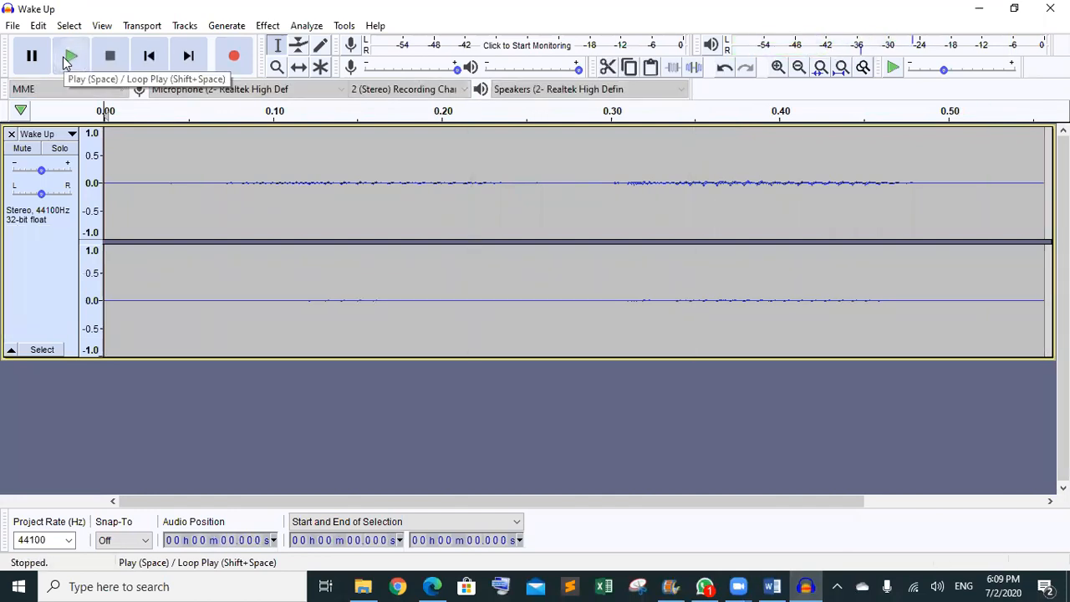
left_click(63, 56)
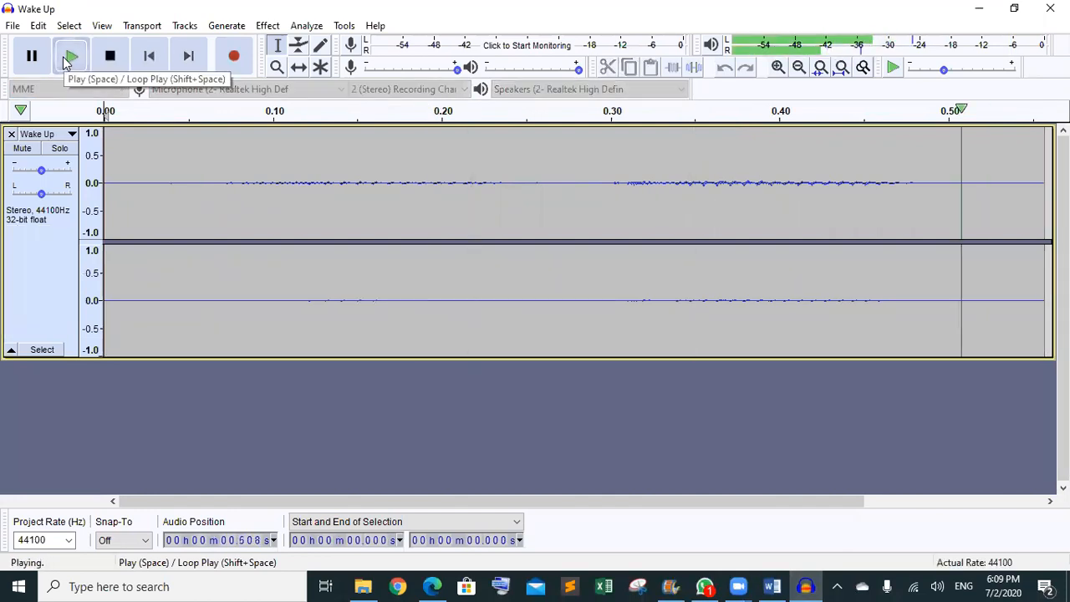
left_click(261, 408)
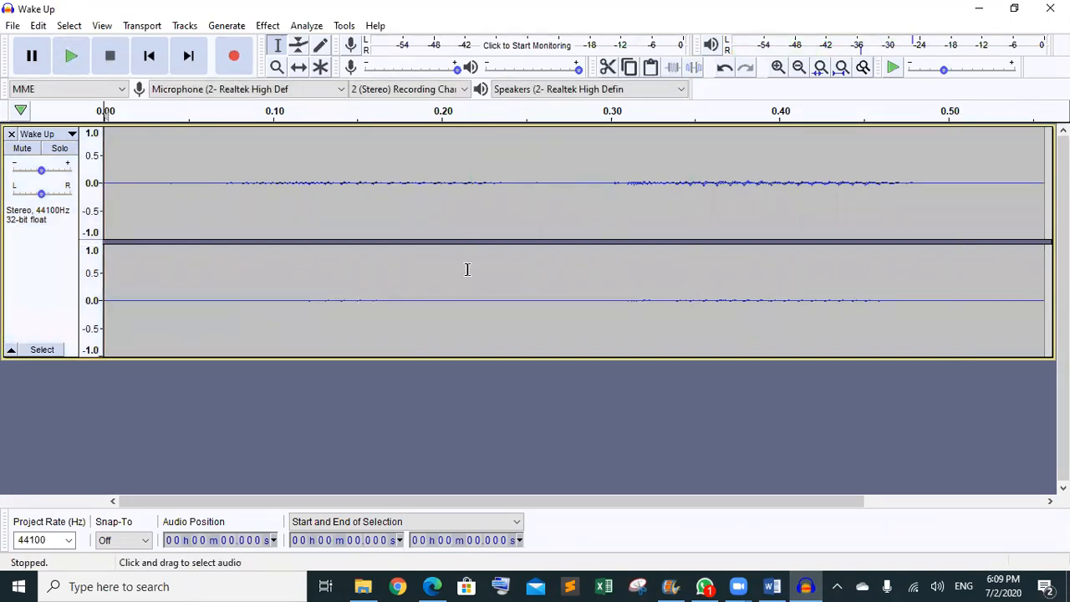
left_click(442, 187)
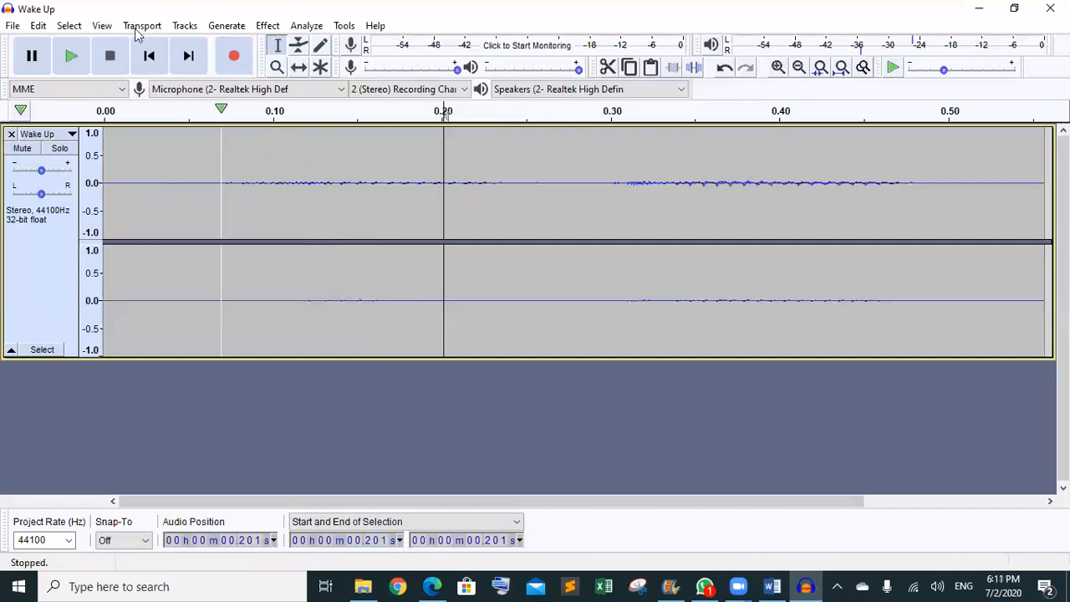
- Open the Tracks menu to prepare mixing the Wake Up track
left_click(183, 26)
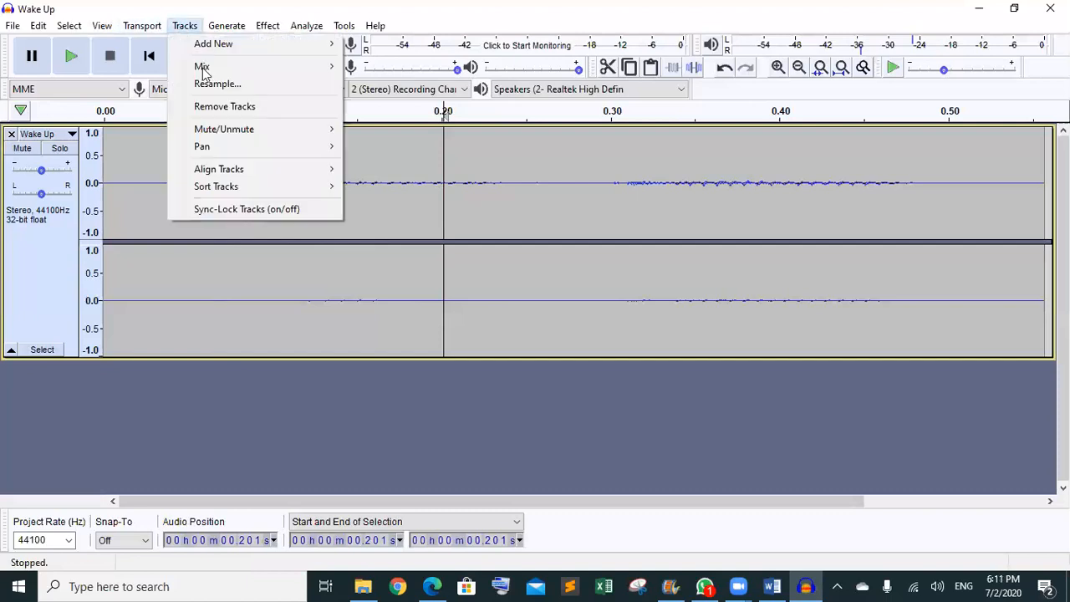
- Mix the Wake Up track from stereo down to mono, undo it, then mix it down to mono again
mouse_move(216, 70)
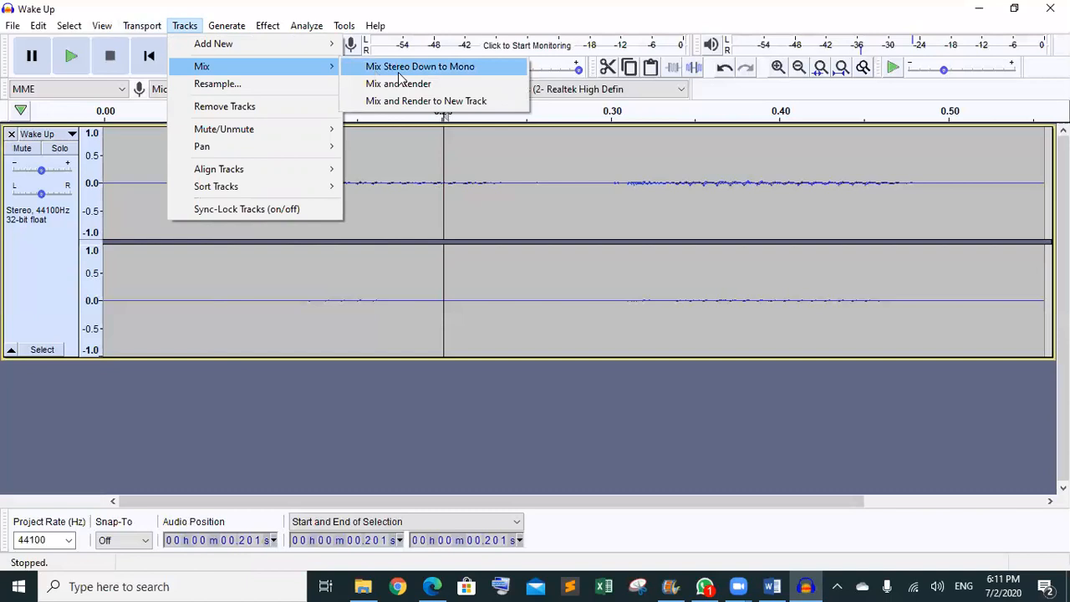
left_click(458, 72)
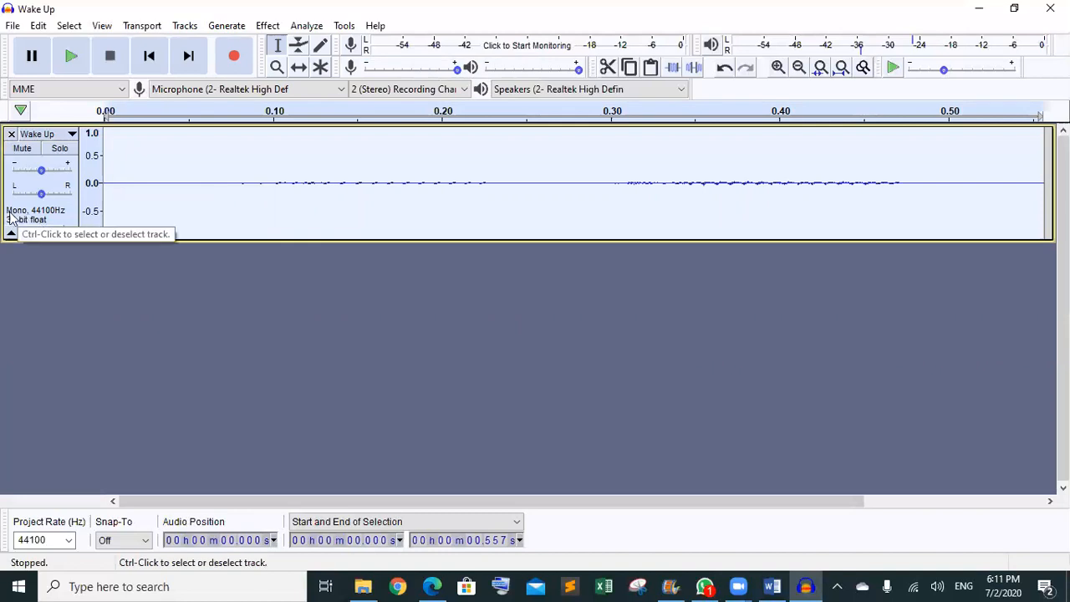
key("ctrl+z")
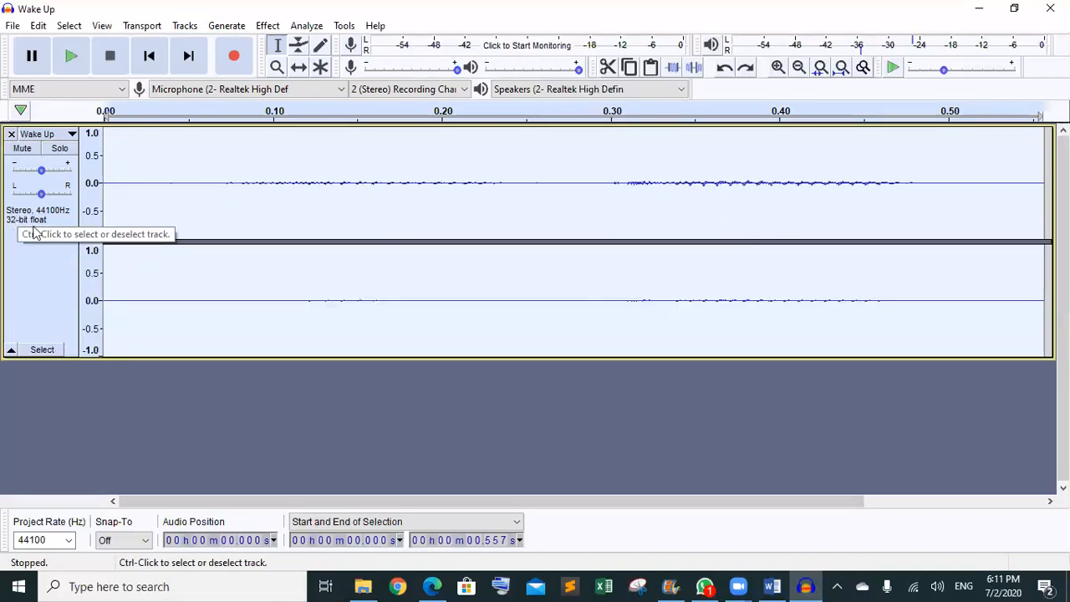
left_click(185, 26)
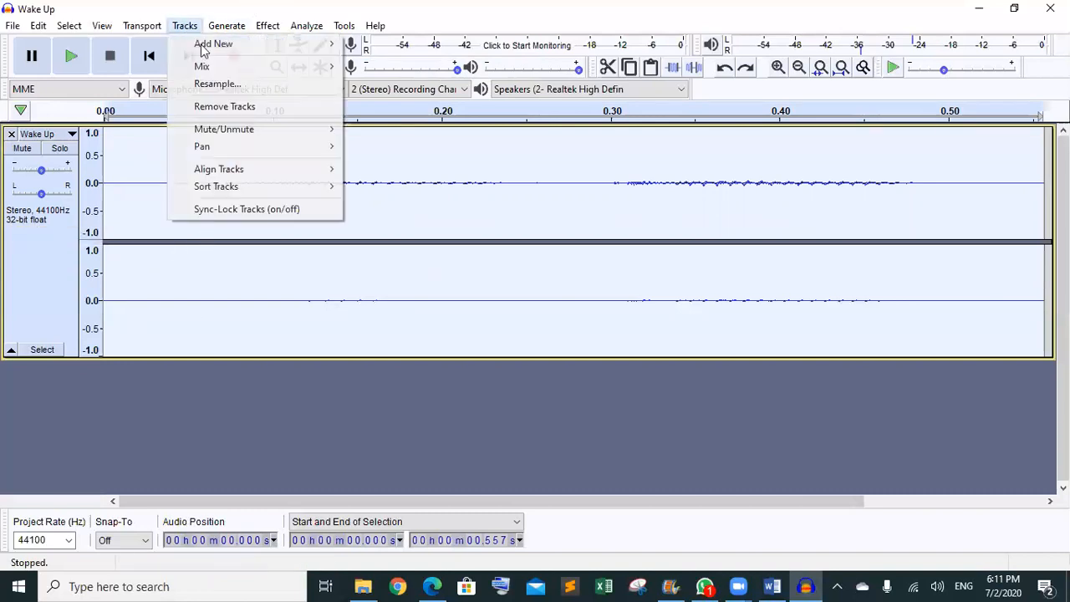
mouse_move(263, 67)
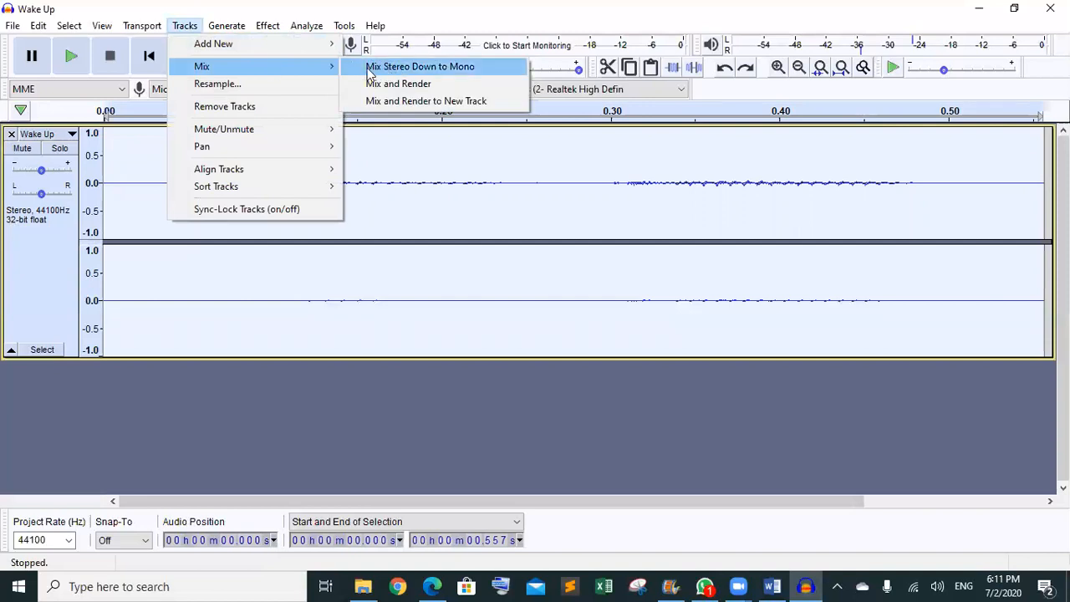
left_click(452, 72)
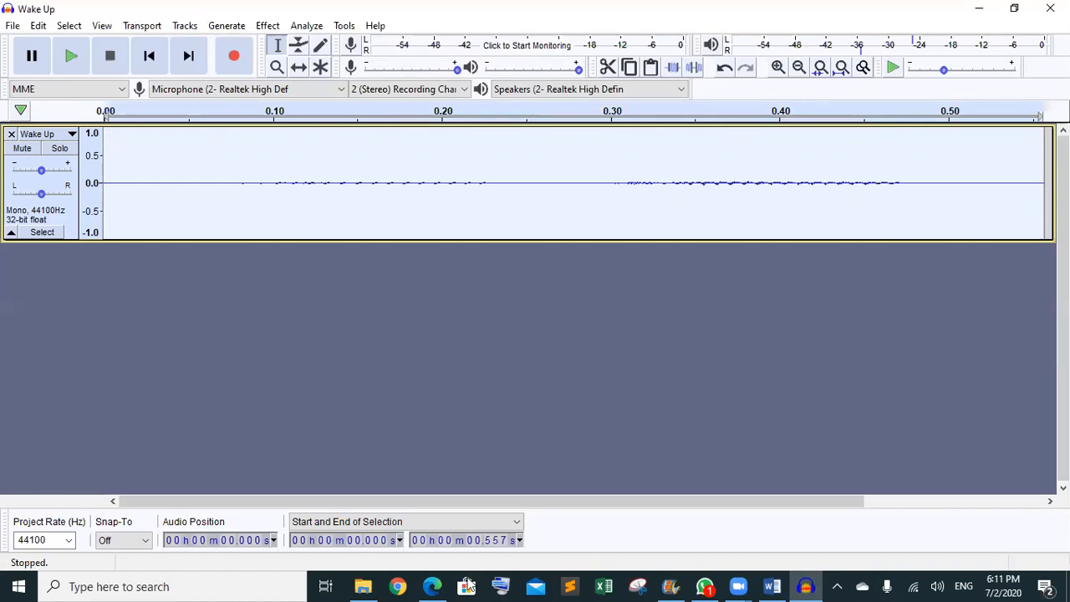
- Play the mono Wake Up clip
mouse_move(432, 586)
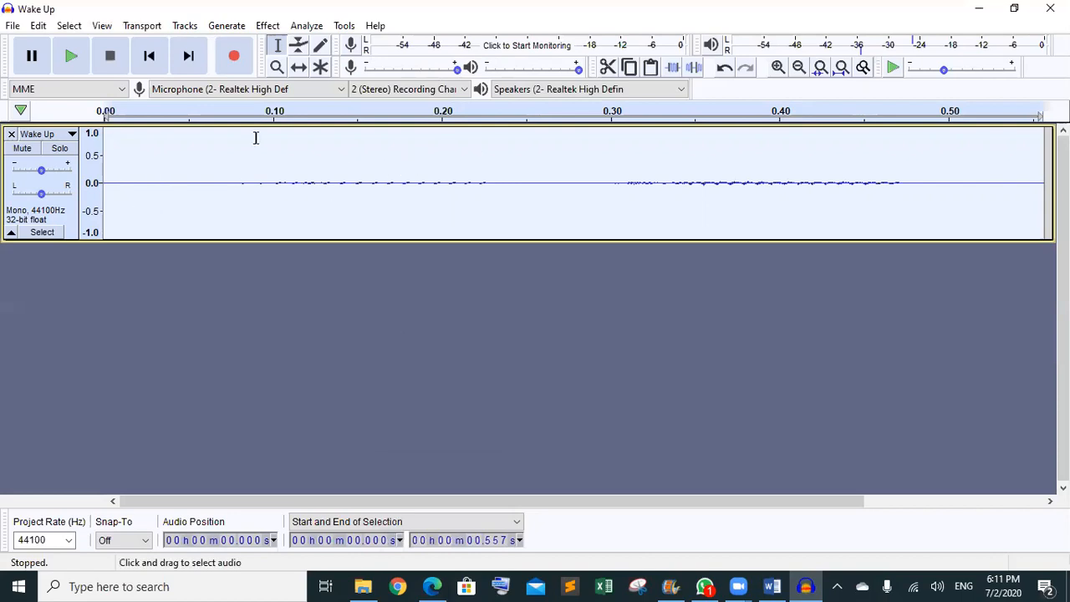
left_click(269, 27)
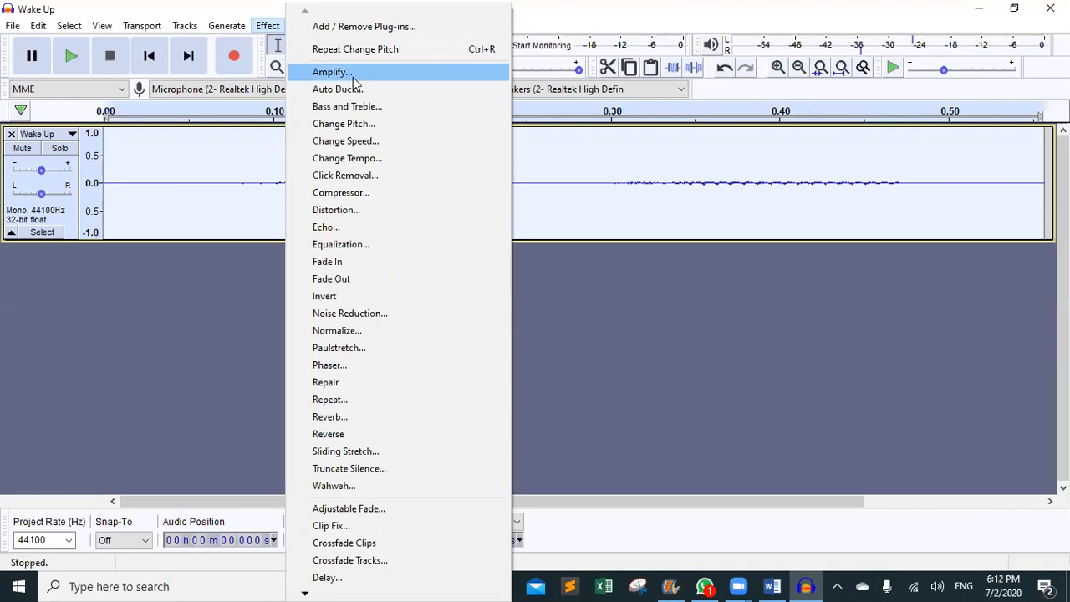
left_click(77, 59)
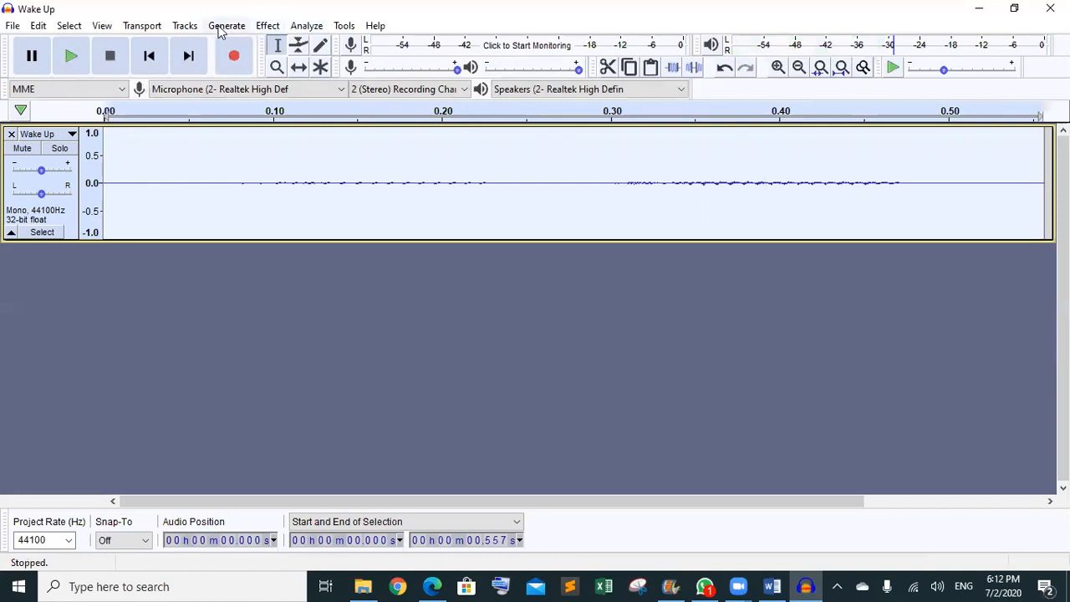
- Set Amplify to 28.942 dB so the peak is just below 0 without clipping, then bring Task4.pdf forward
left_click(266, 26)
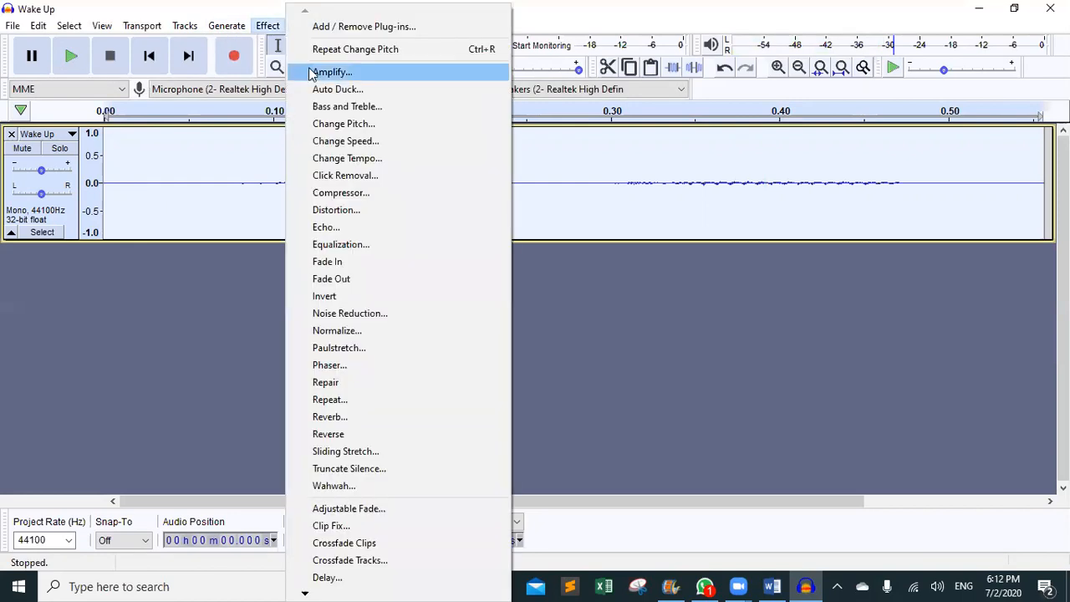
left_click(330, 72)
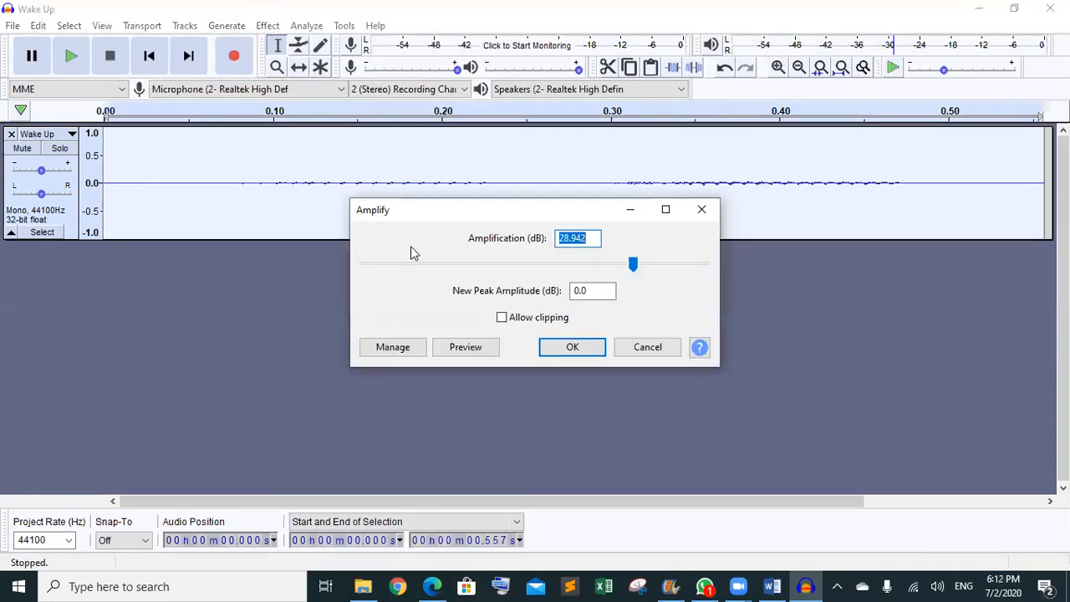
left_click(633, 271)
left_click_drag(632, 271, 637, 273)
key("Left")
key("Left")
key("Left")
key("Left")
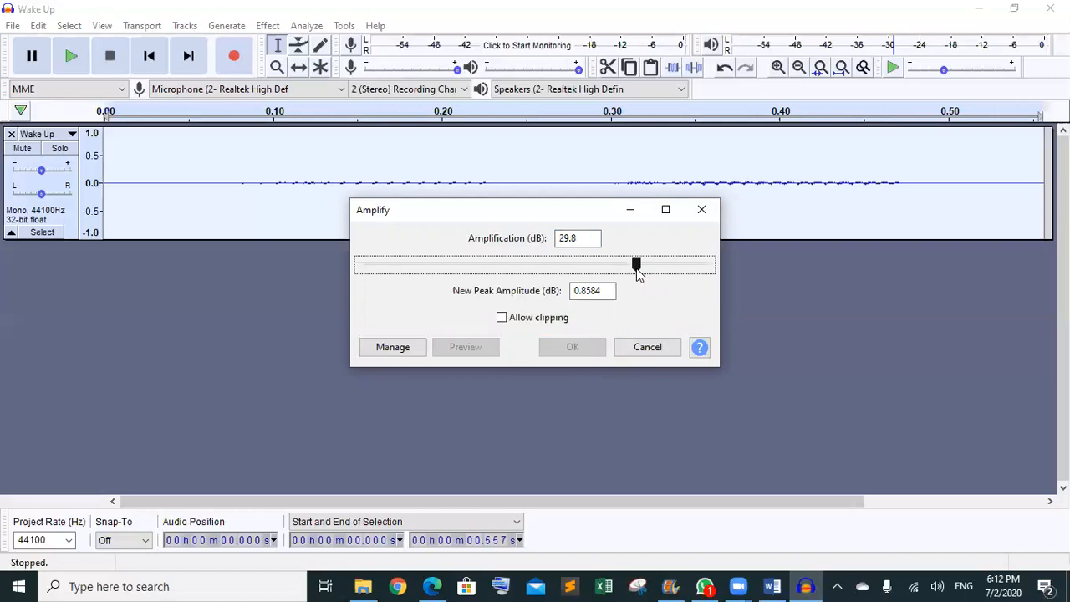
key("Left")
key("Left")
key("Left")
key("Left")
key("Left")
key("Left")
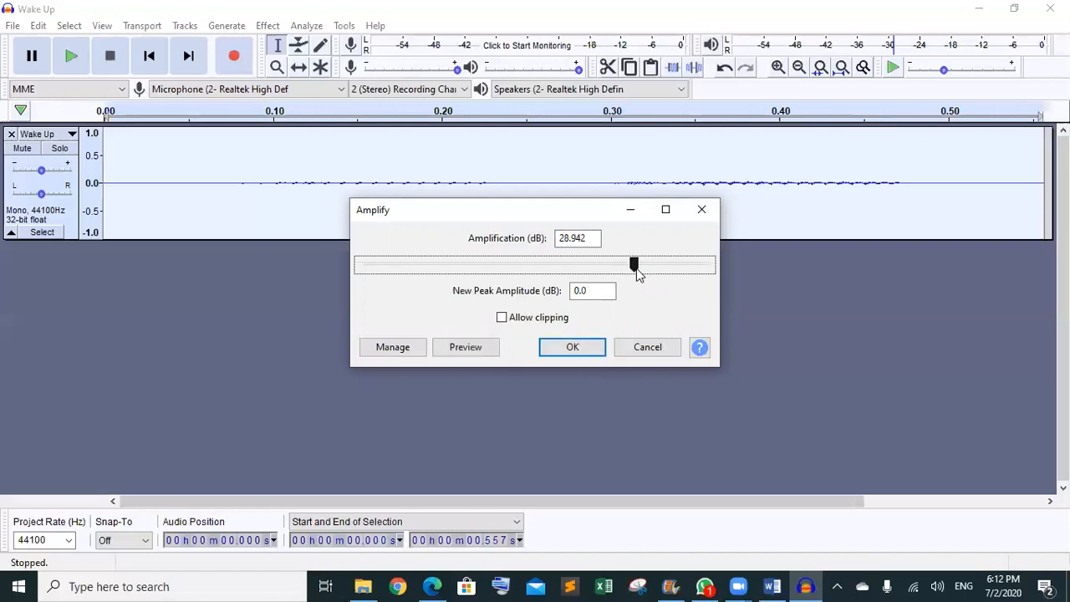
key("Right")
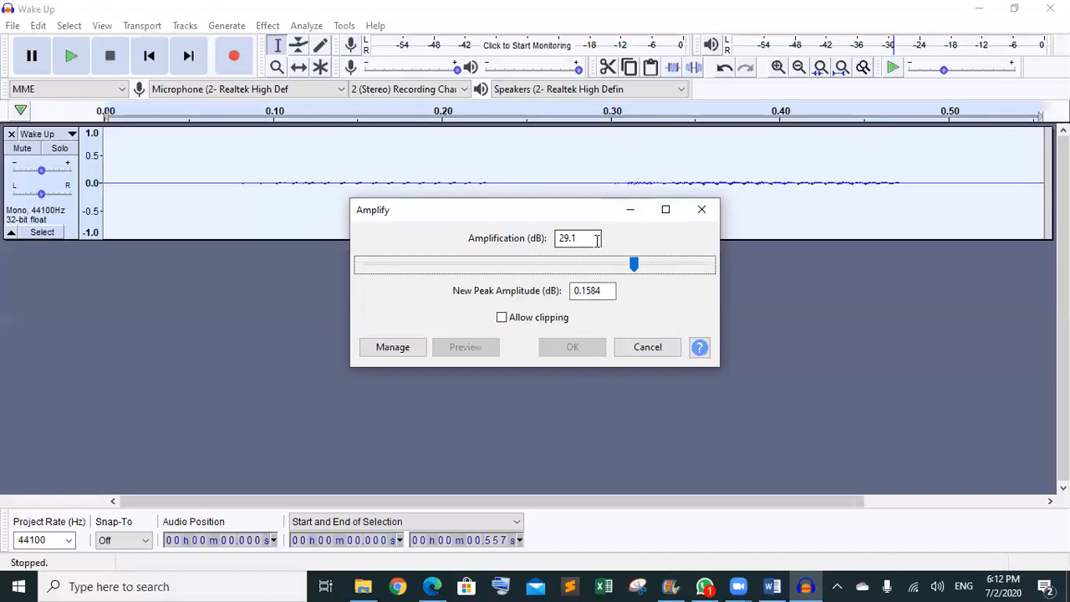
key("Left")
key("Left")
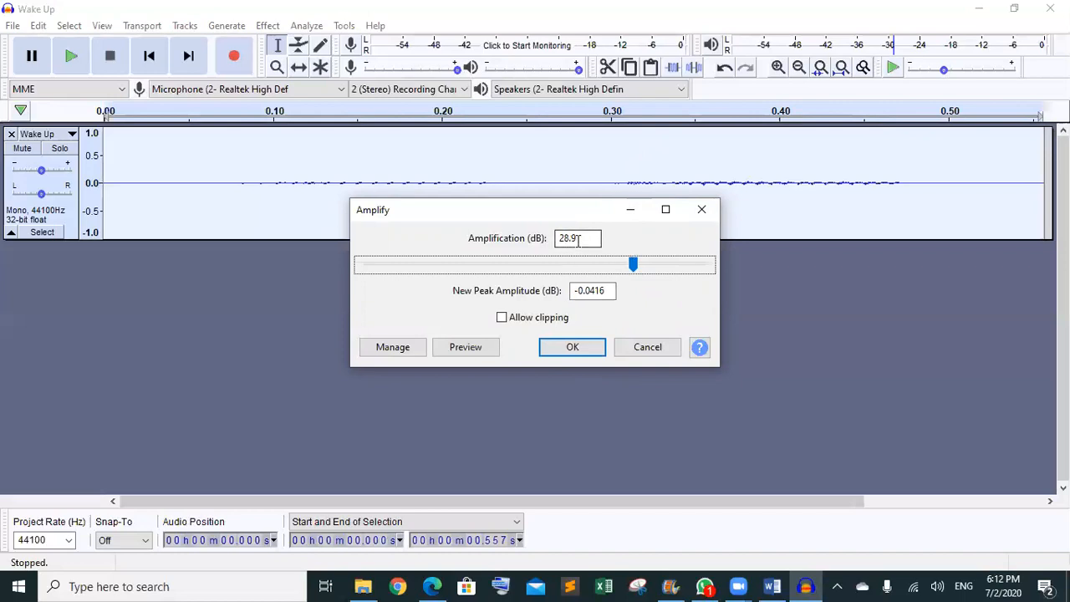
left_click(435, 585)
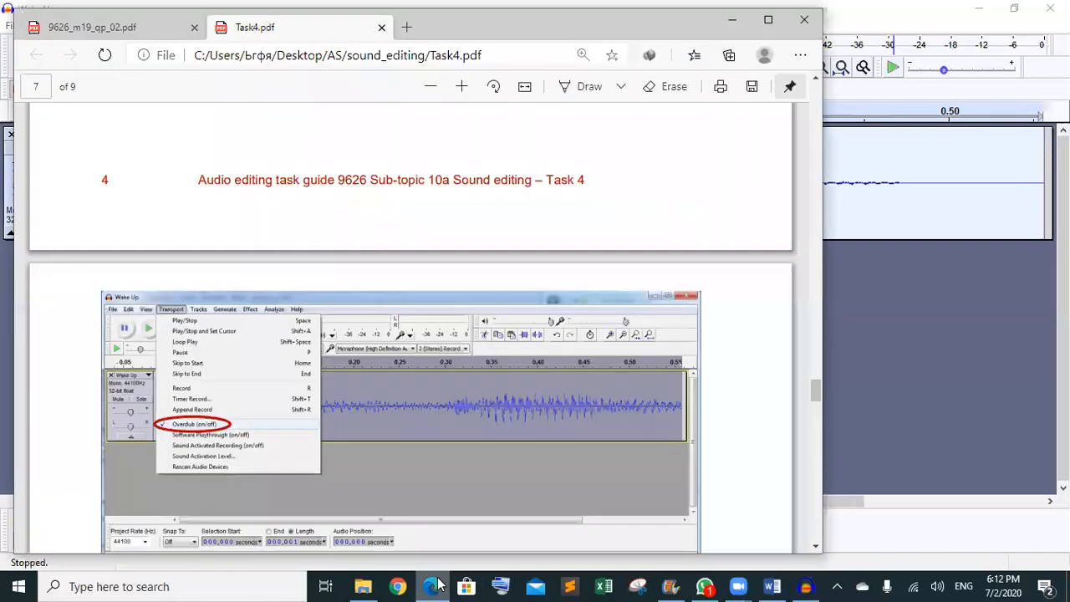
- Scroll Task4.pdf to the Amplify instructions, then minimise Edge to show the pending Amplify settings
scroll(439, 585, "up", 20)
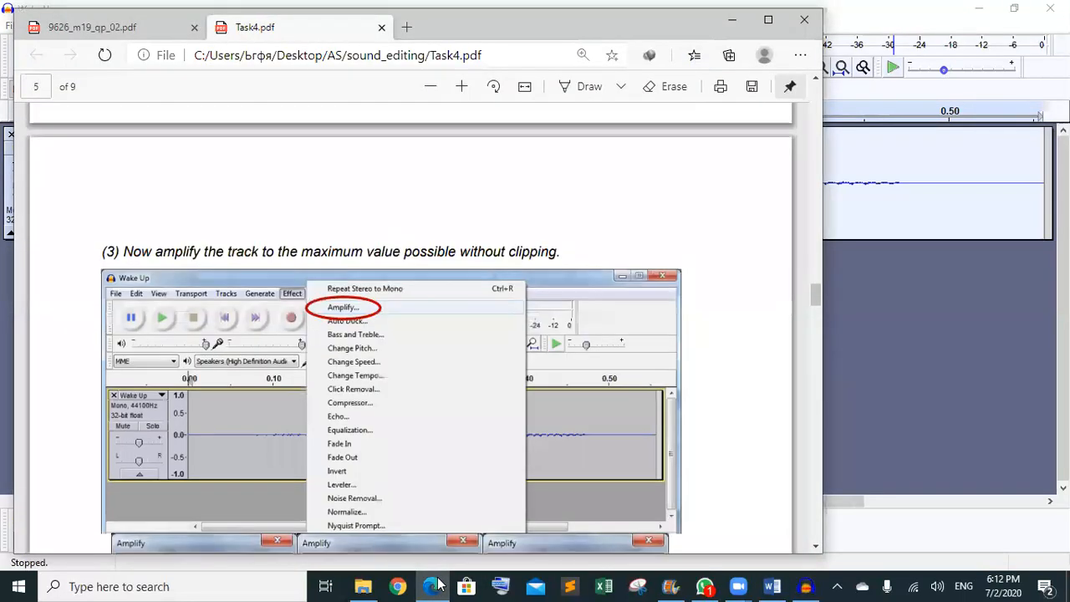
scroll(439, 585, "up", 5)
scroll(439, 585, "down", 3)
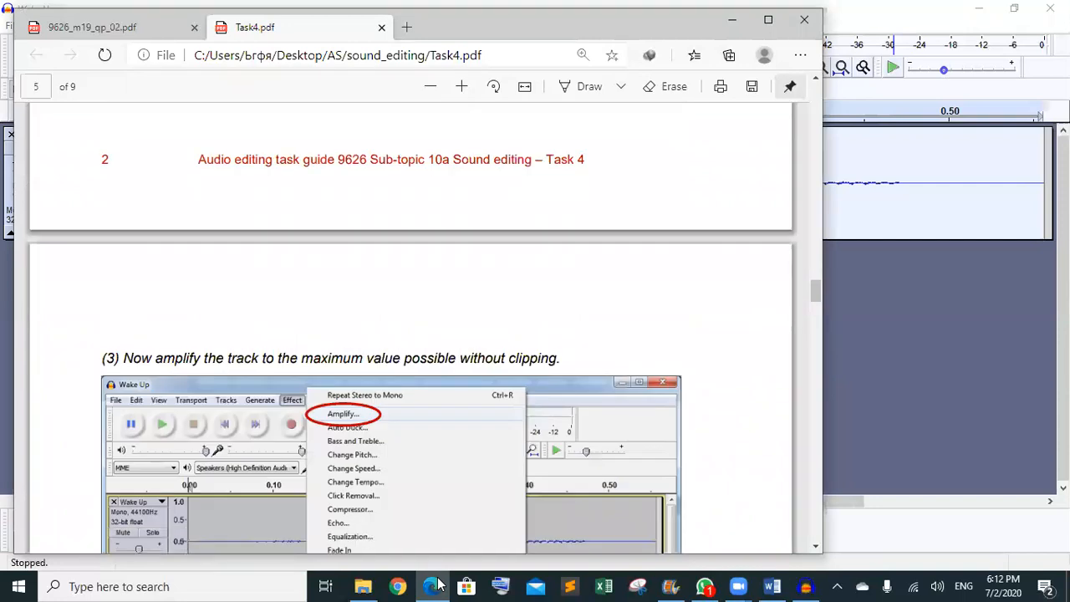
scroll(438, 585, "down", 5)
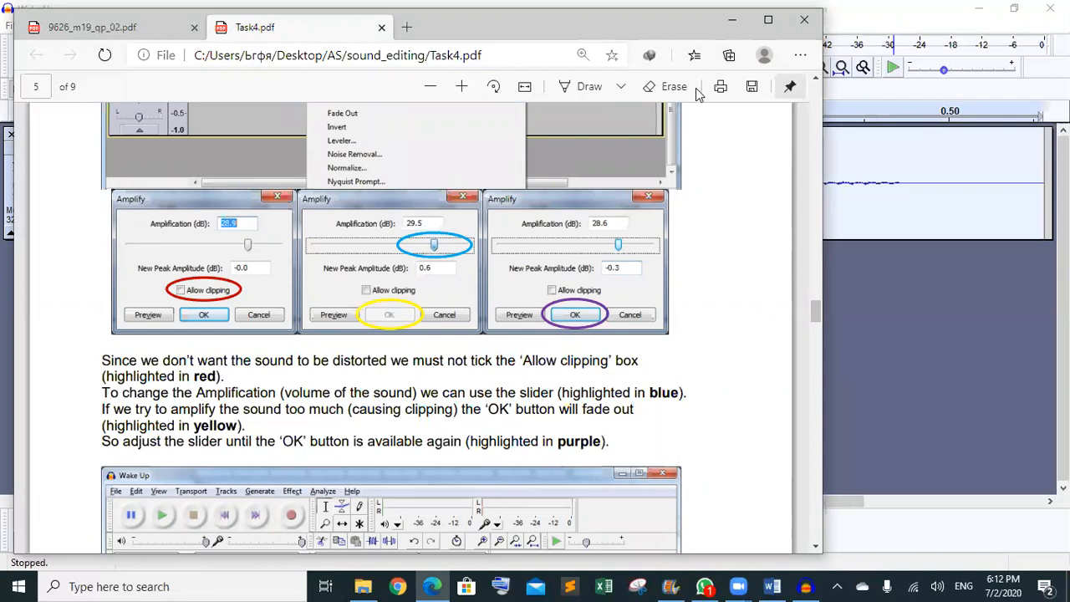
left_click(731, 20)
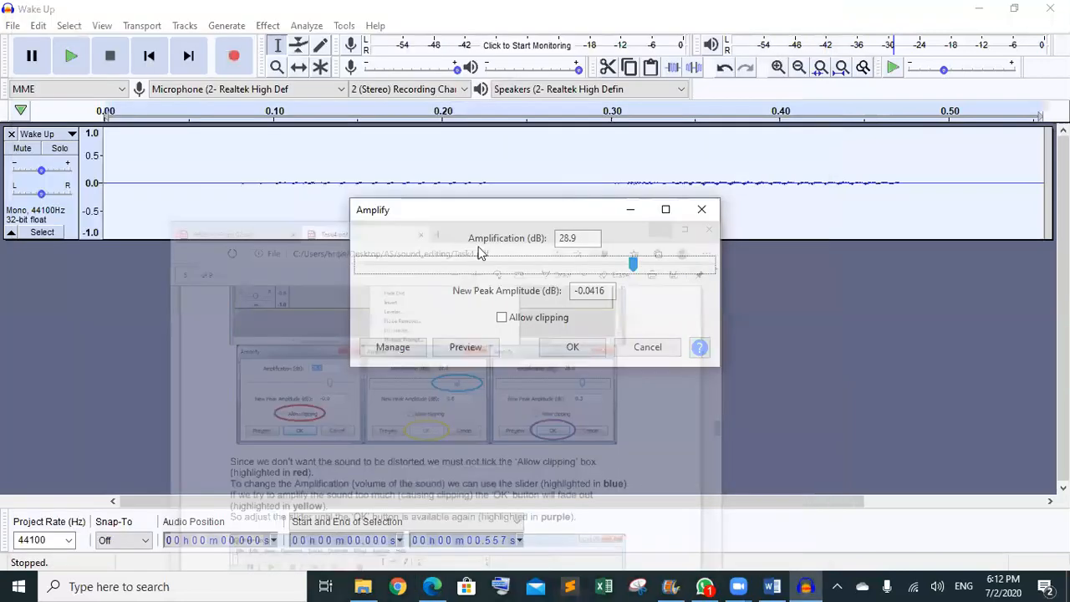
- Apply the 28.9 dB amplification, play the amplified Wake Up clip several times, and bring up Task4.pdf
left_click(566, 351)
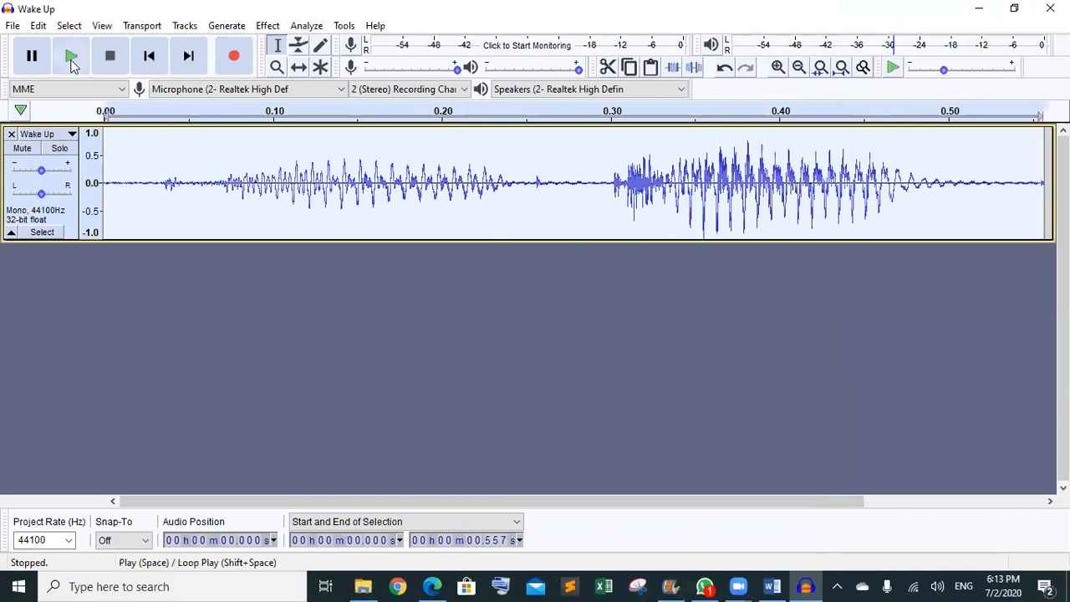
left_click(72, 63)
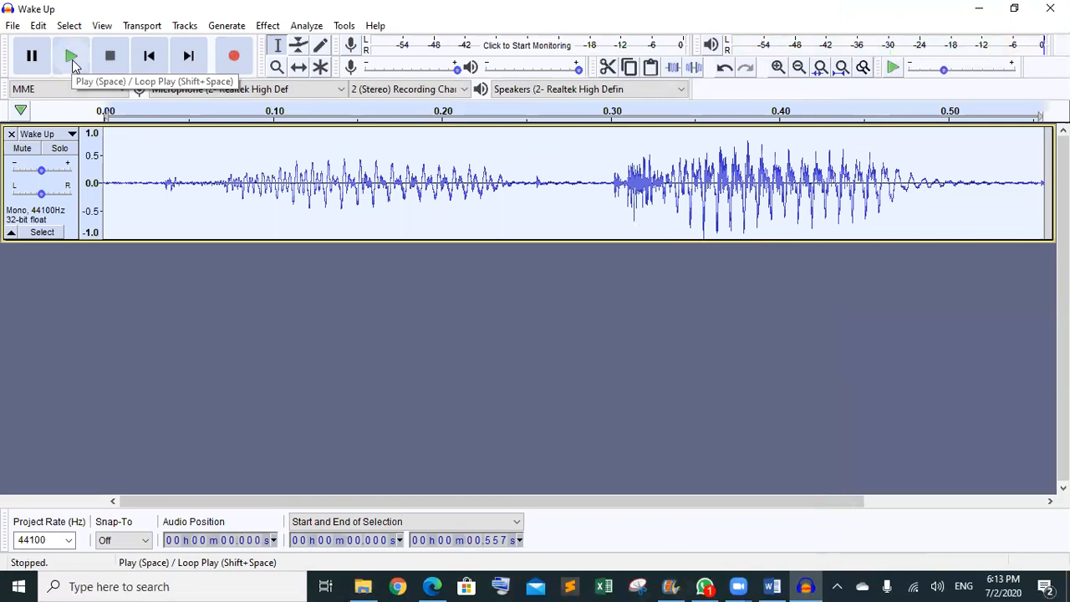
left_click(72, 63)
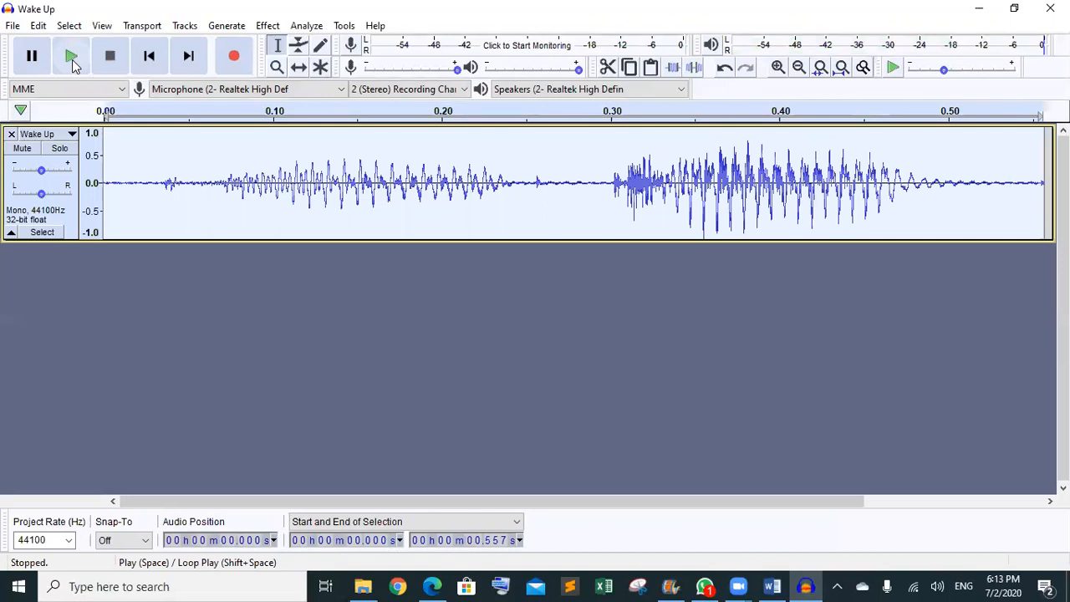
left_click(71, 63)
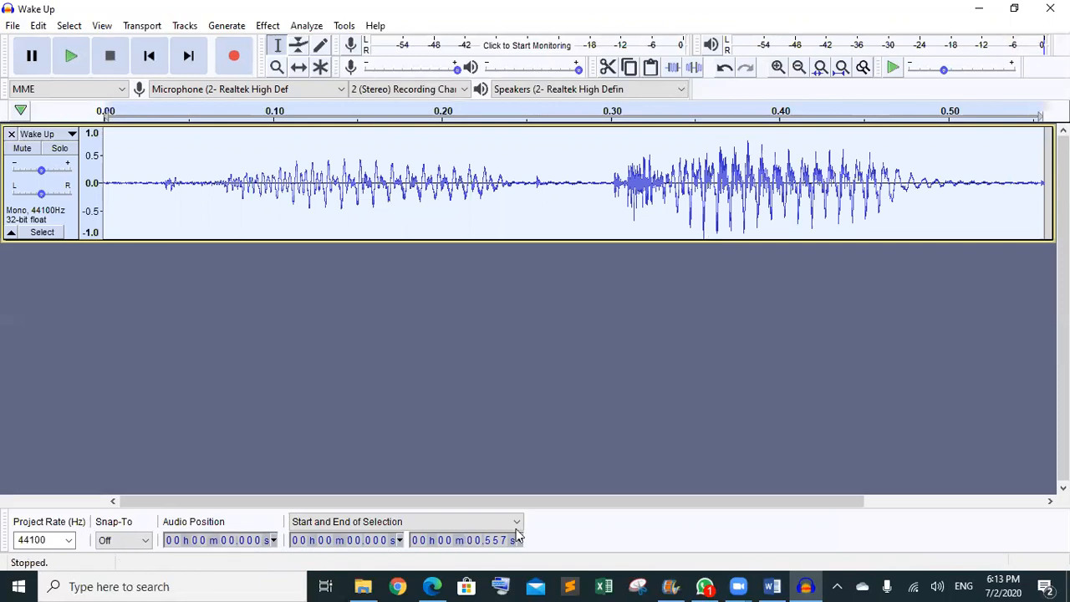
left_click(442, 584)
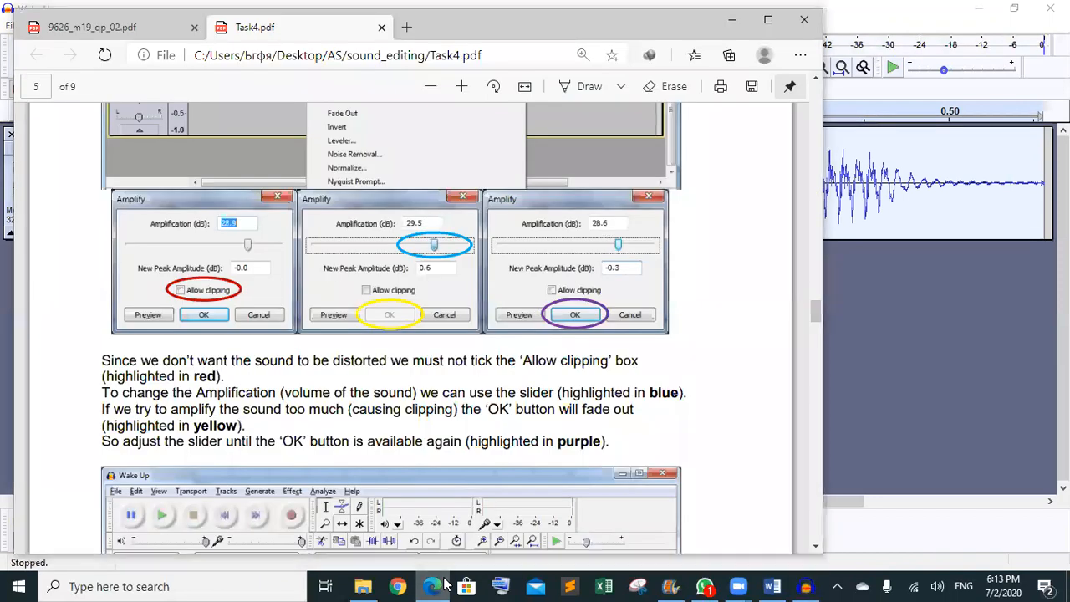
- Minimise the Task4.pdf guide to return to the Wake Up project
left_click(445, 583)
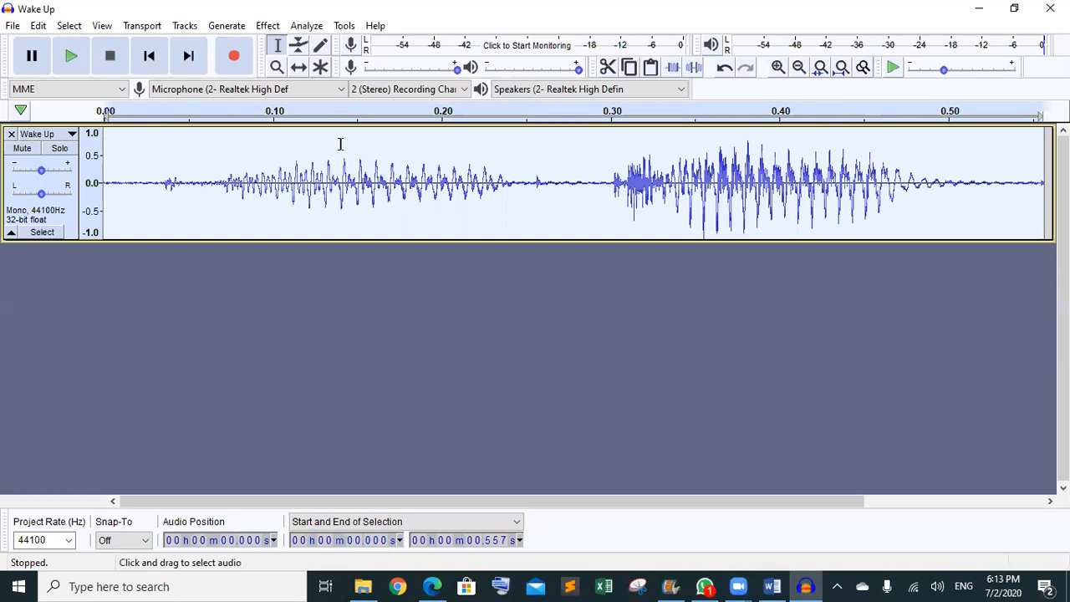
- Apply Reverb with the Large Room factory preset (85% room size, 40% reverberance) to the Wake Up clip
left_click(269, 26)
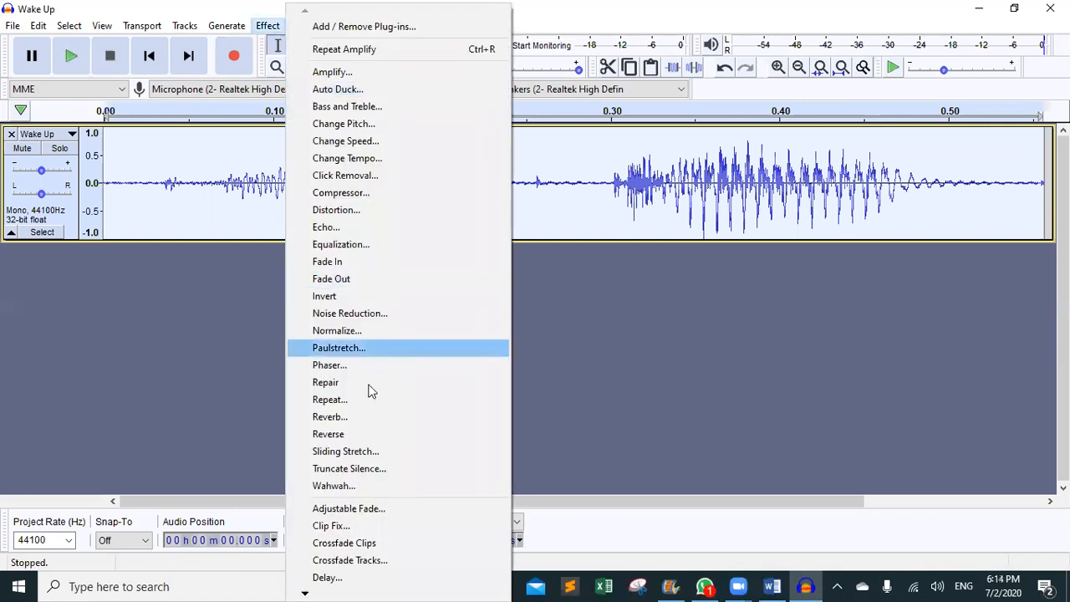
left_click(342, 418)
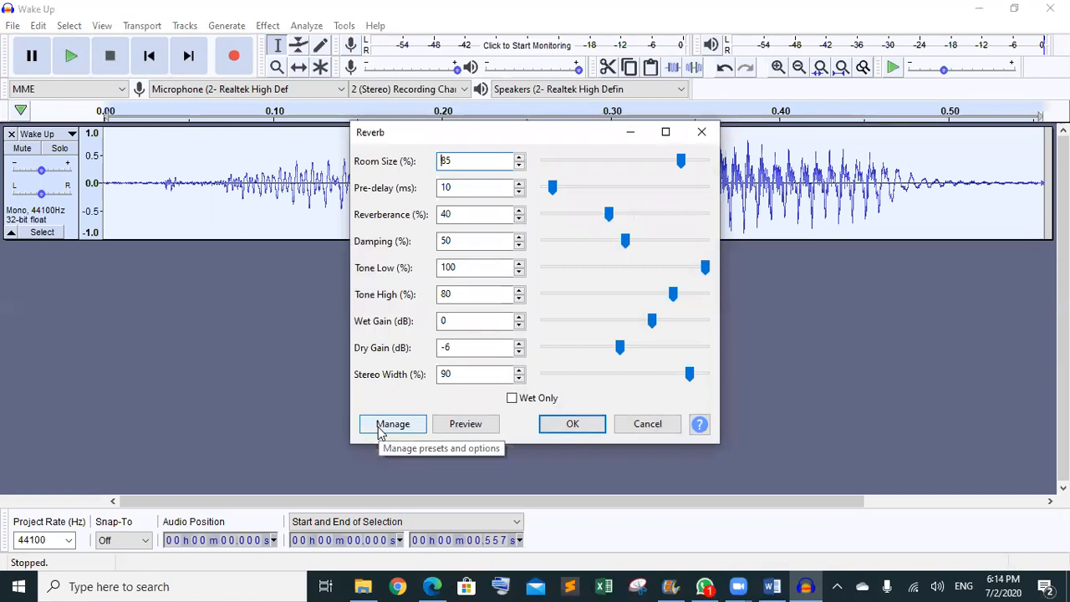
left_click(379, 426)
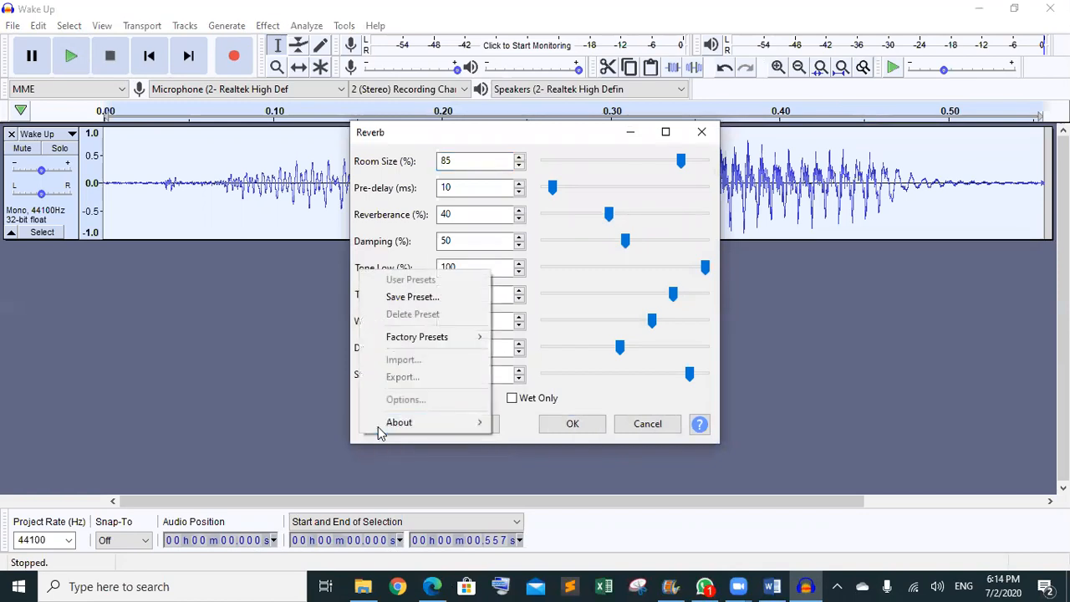
mouse_move(422, 341)
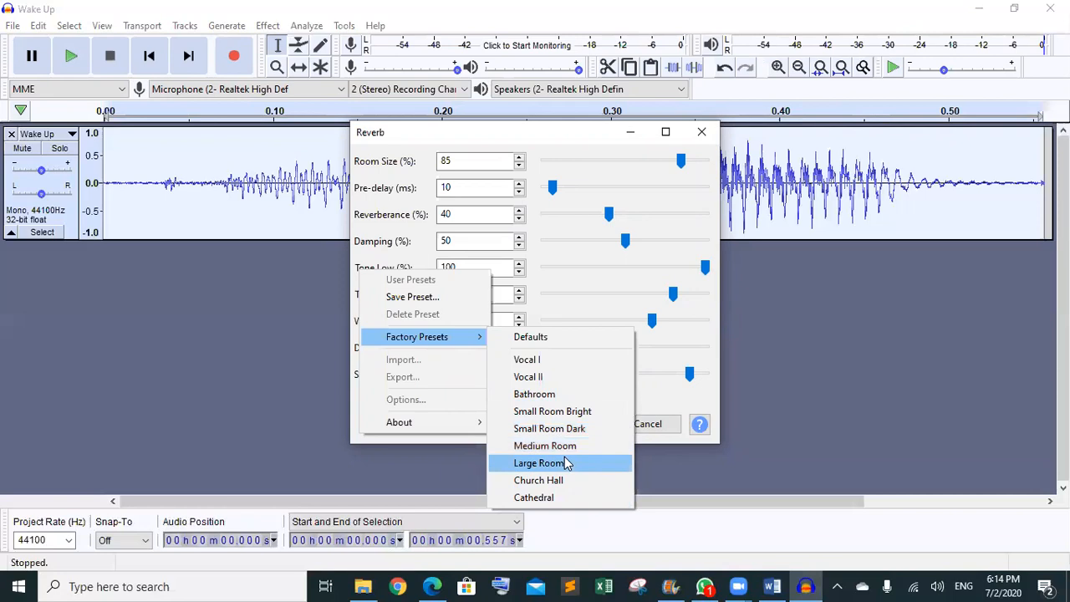
left_click(565, 462)
left_click(574, 430)
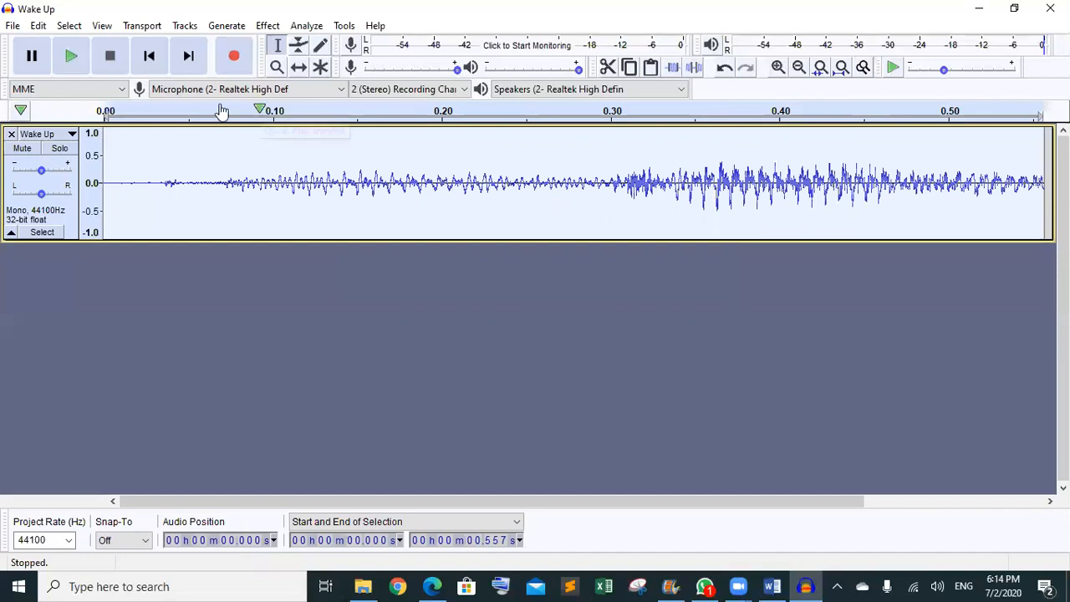
- Play the reverberated Wake Up clip four times, then bring Task4.pdf back to the front
left_click(71, 56)
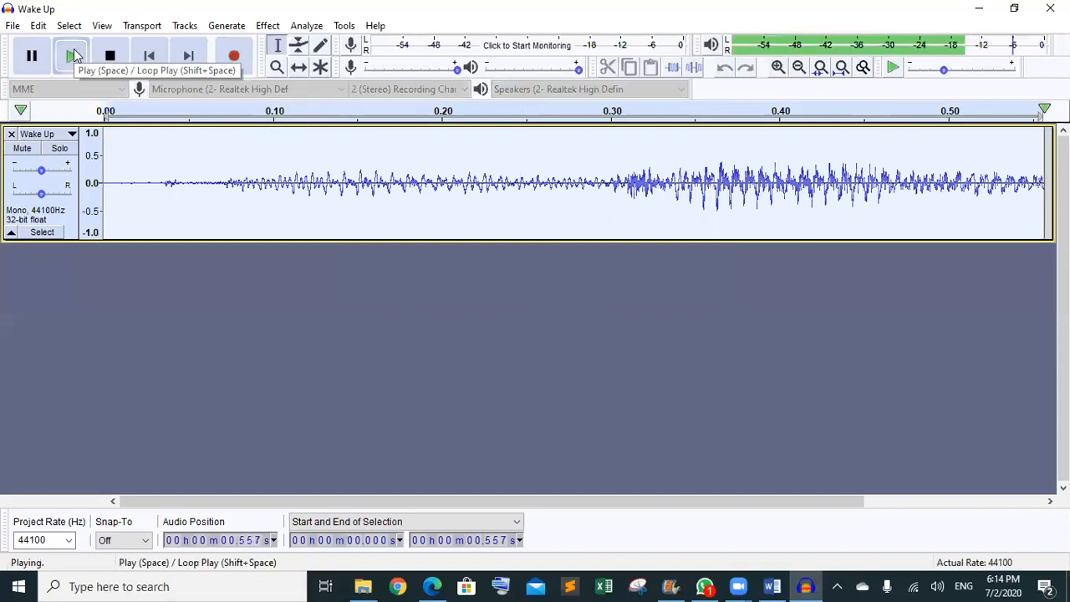
left_click(72, 55)
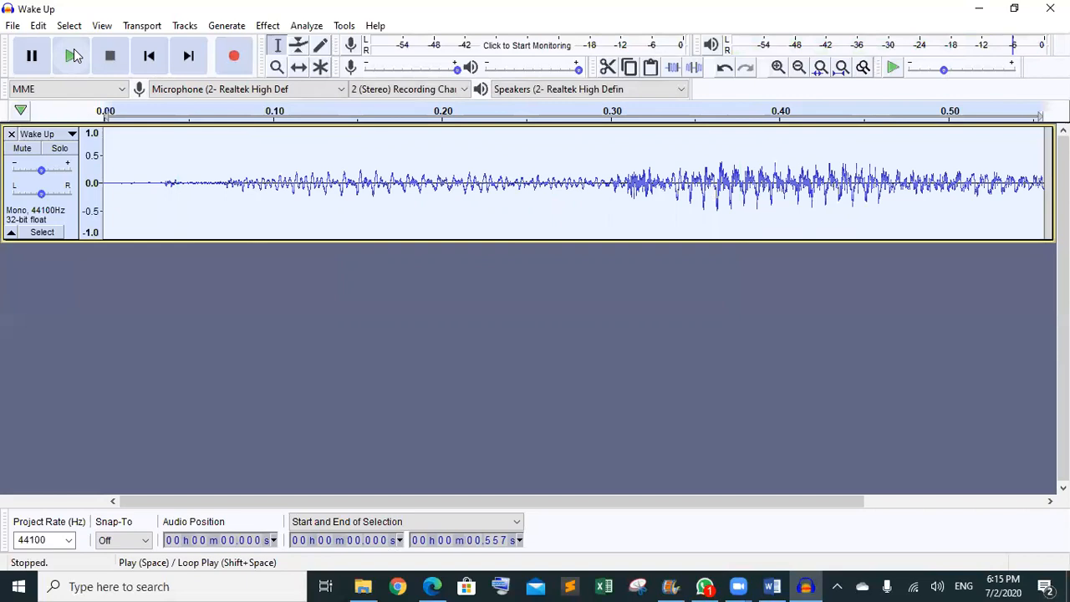
left_click(73, 49)
left_click(73, 49)
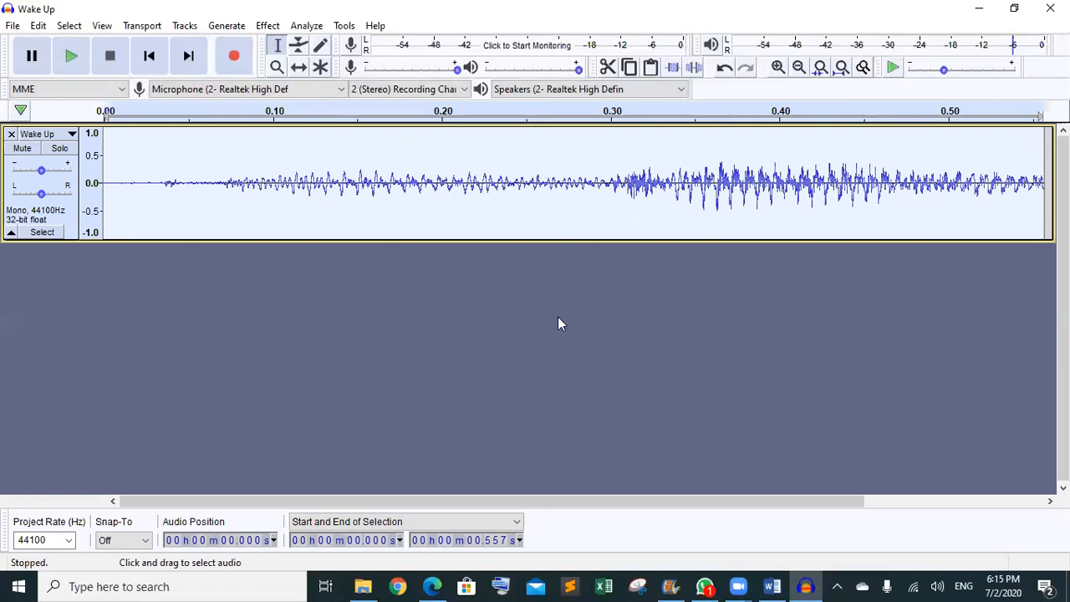
left_click(433, 584)
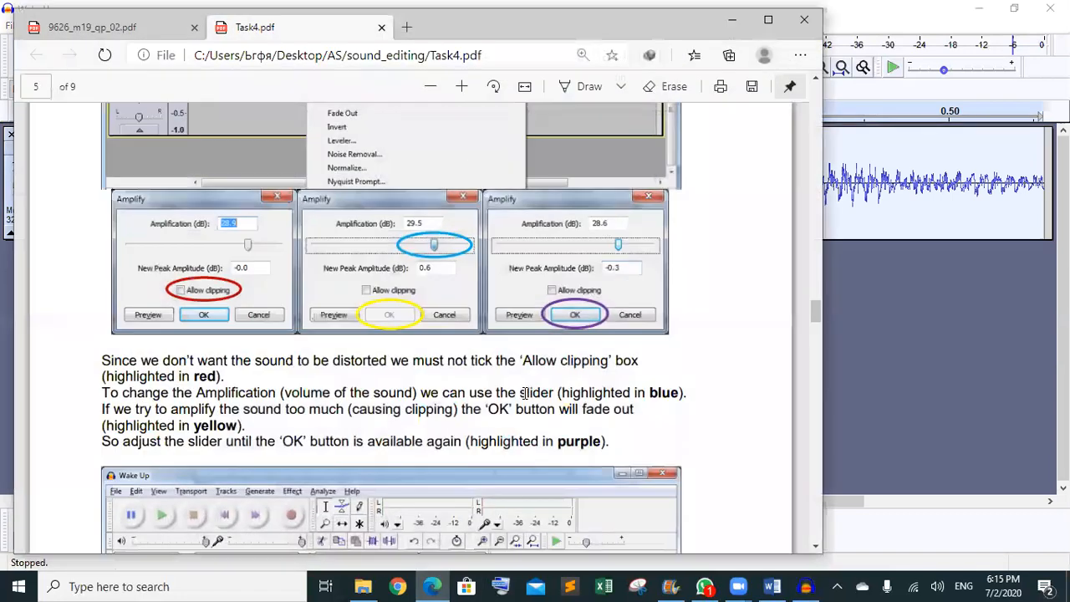
- Scroll through Task4.pdf pages 5 to 9, then minimise Edge to return to Audacity
scroll(525, 392, "down", 5)
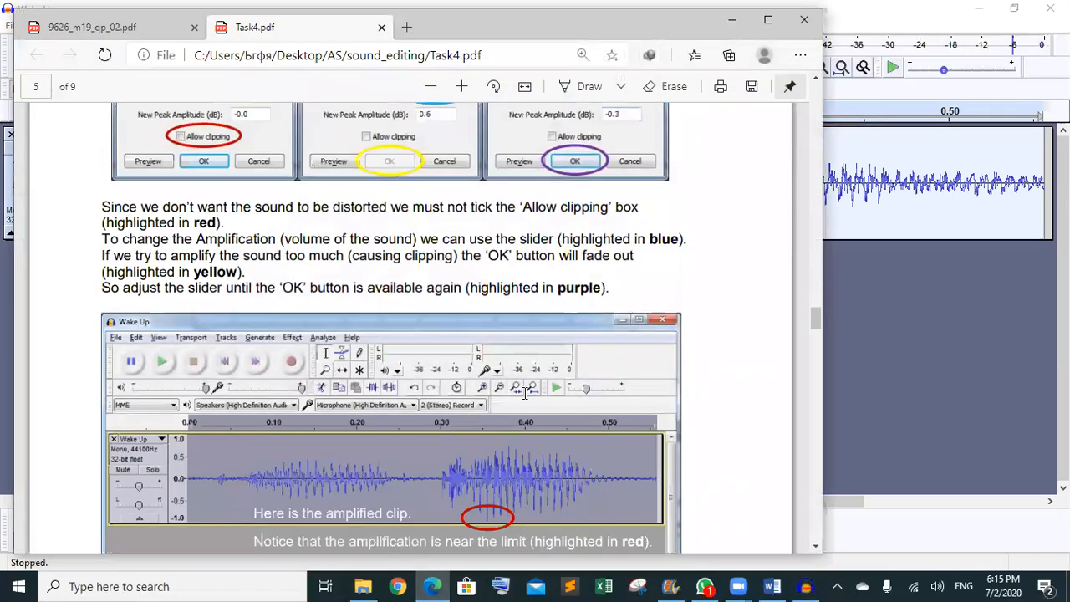
scroll(525, 392, "down", 10)
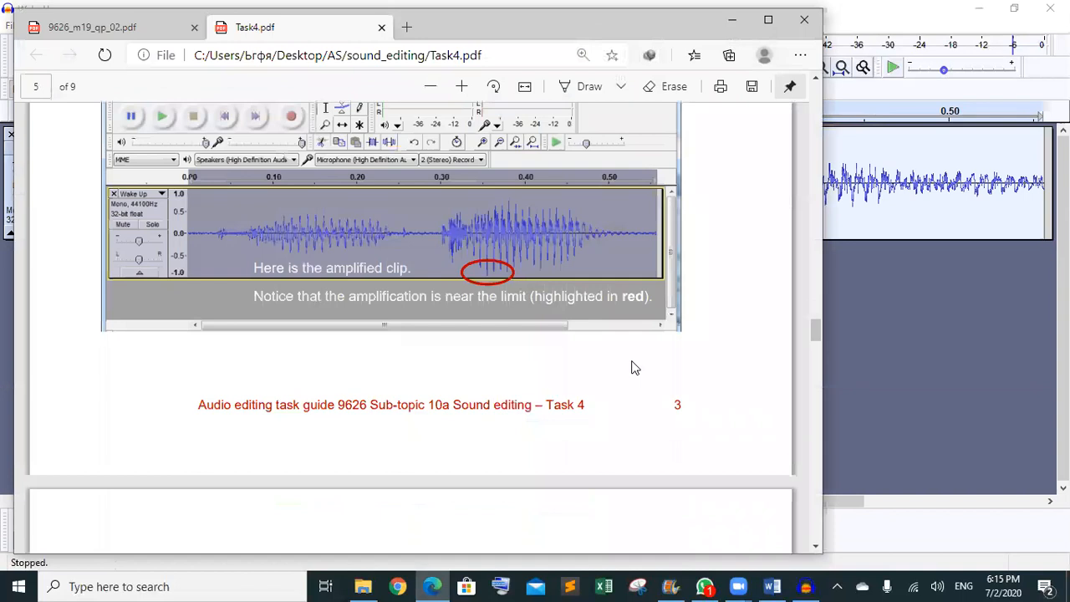
scroll(568, 393, "down", 10)
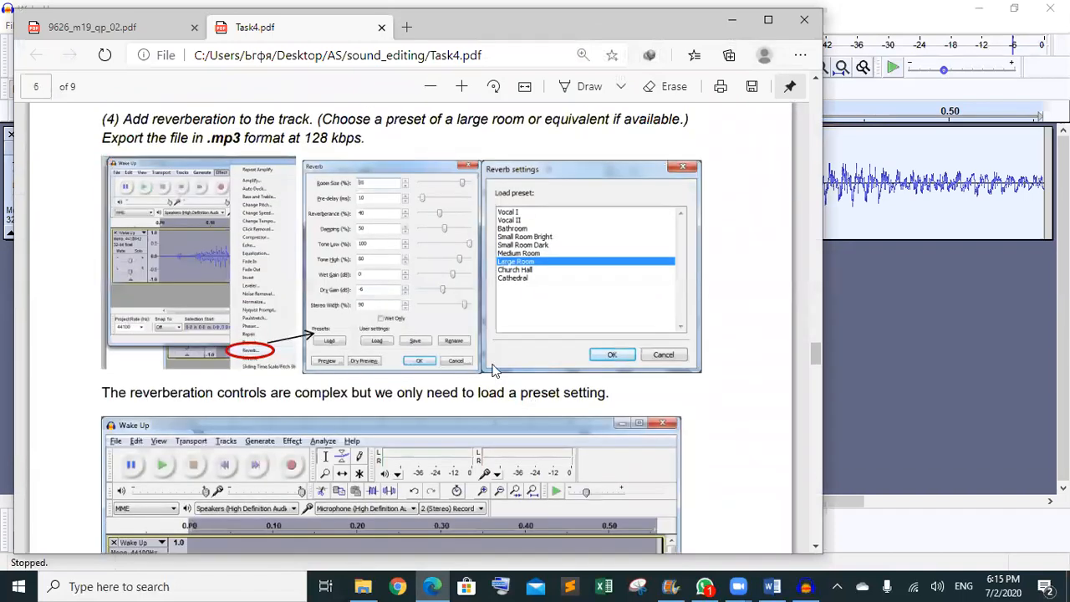
scroll(473, 372, "down", 10)
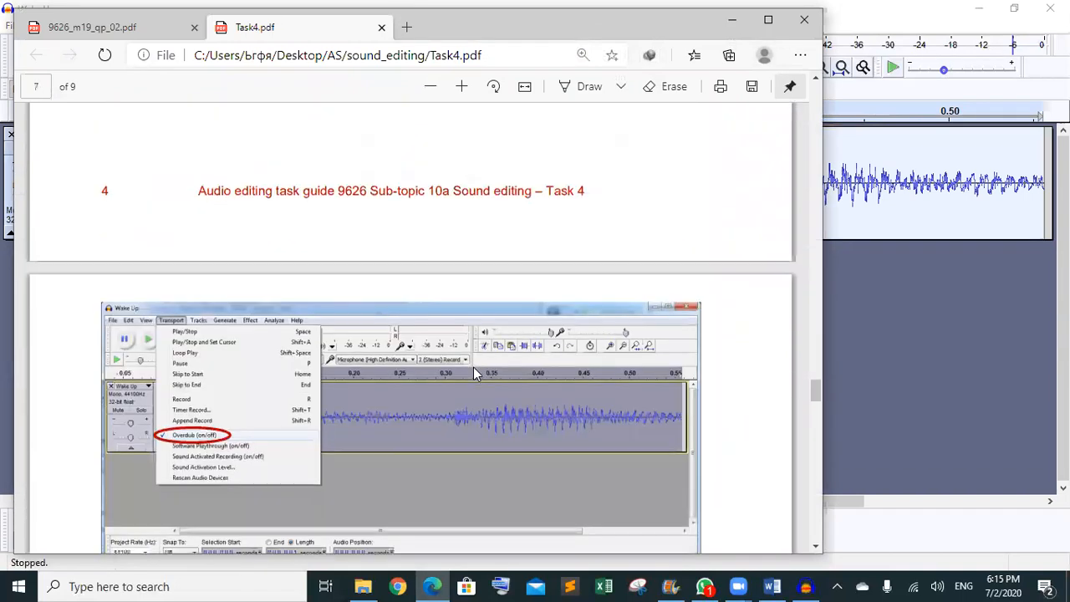
scroll(473, 372, "down", 5)
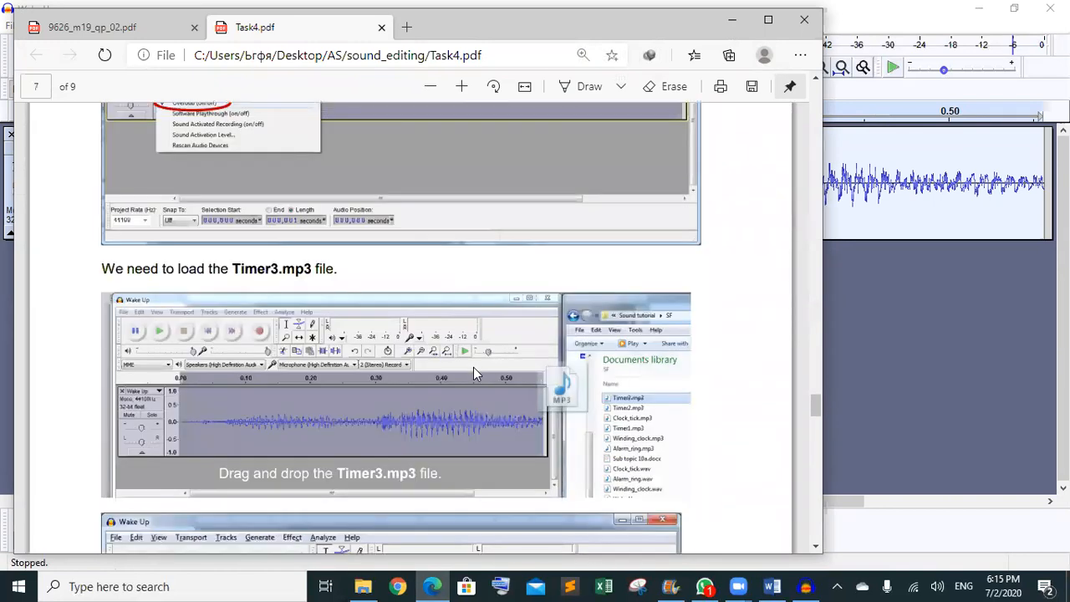
scroll(473, 373, "down", 2)
scroll(472, 367, "down", 1)
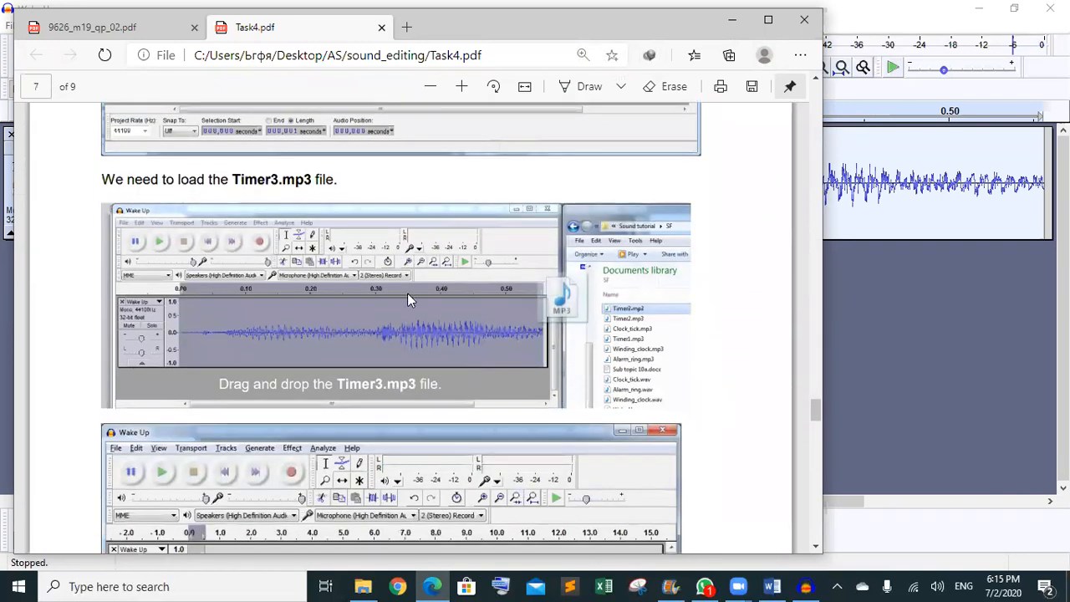
scroll(406, 292, "down", 6)
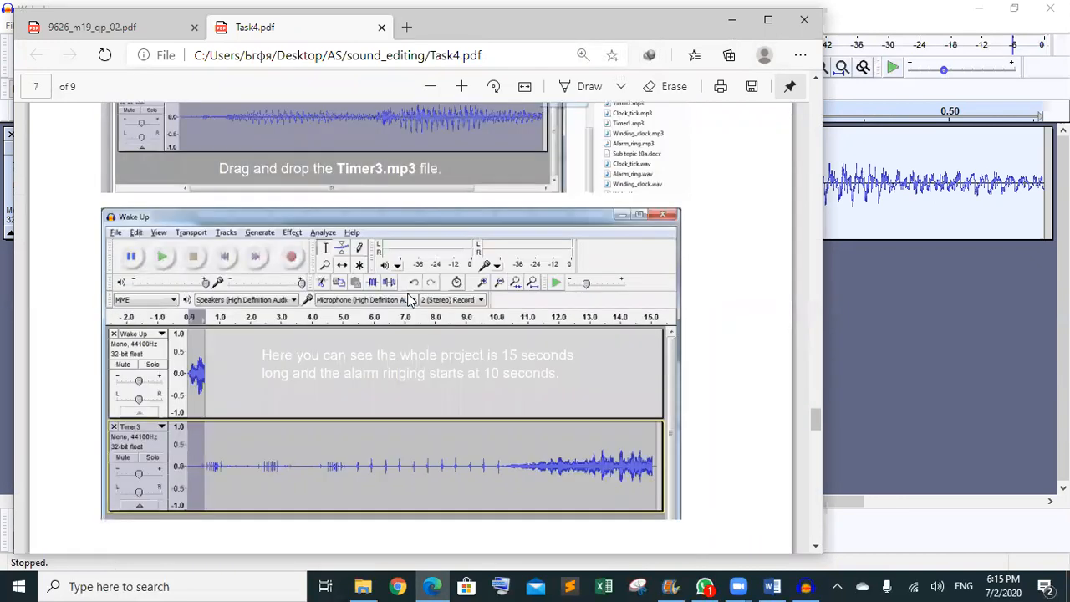
scroll(409, 299, "up", 4)
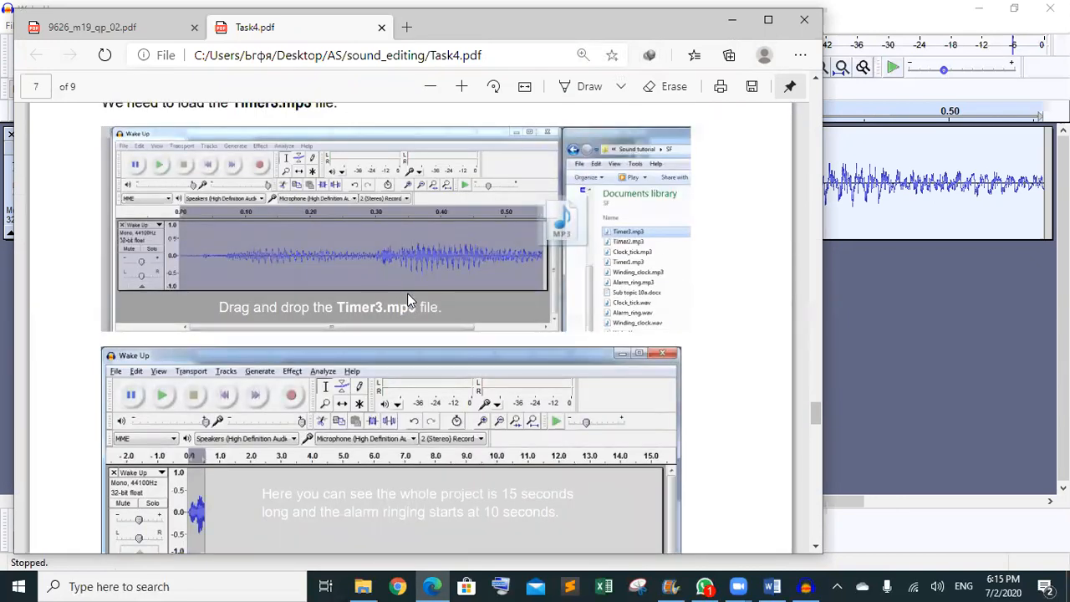
scroll(408, 300, "down", 7)
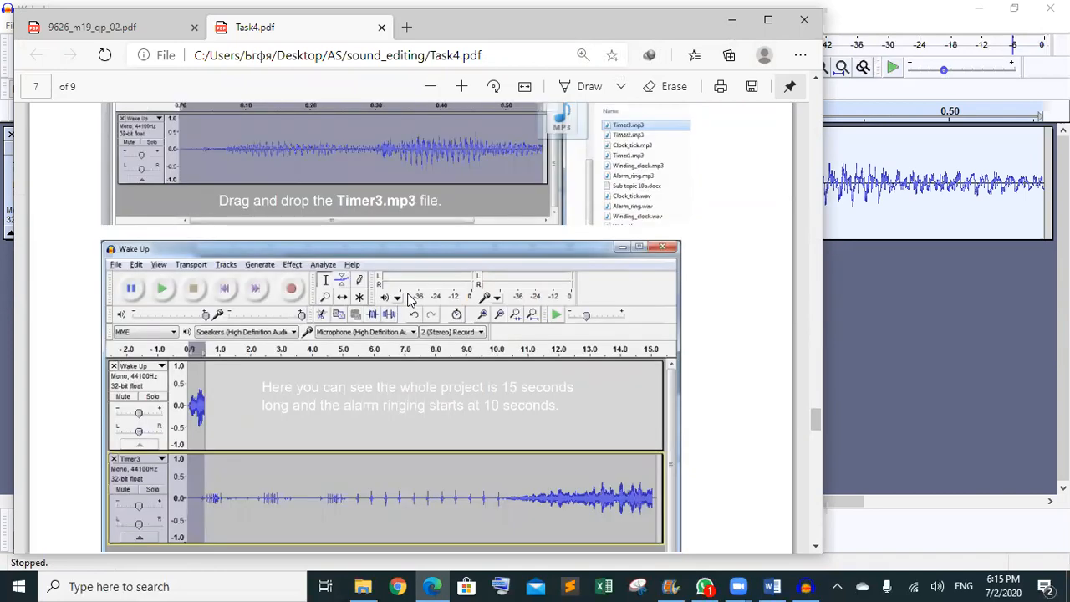
scroll(408, 300, "down", 9)
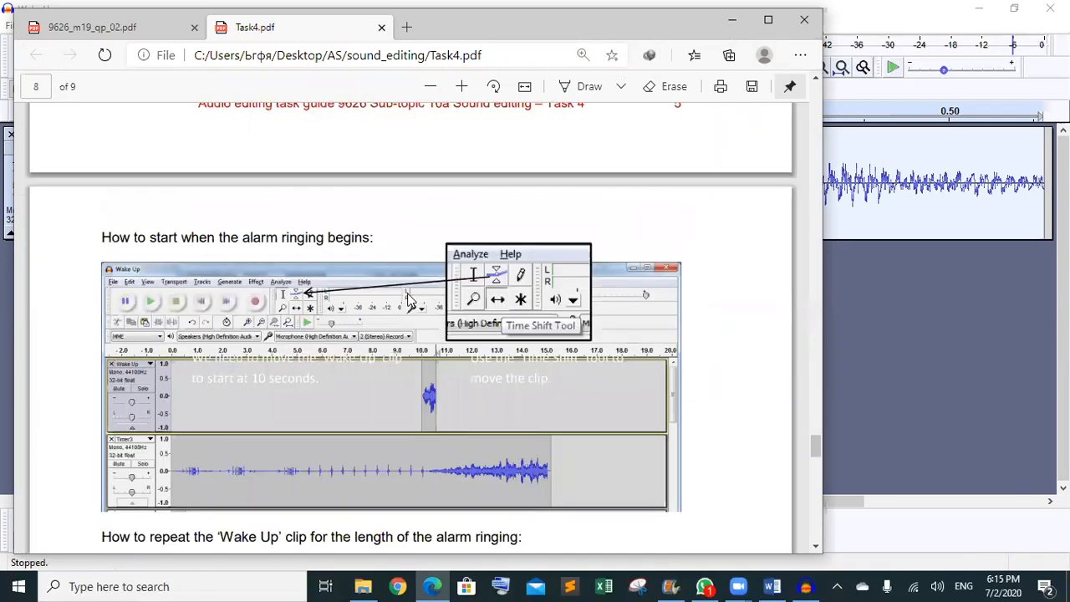
scroll(406, 299, "down", 18)
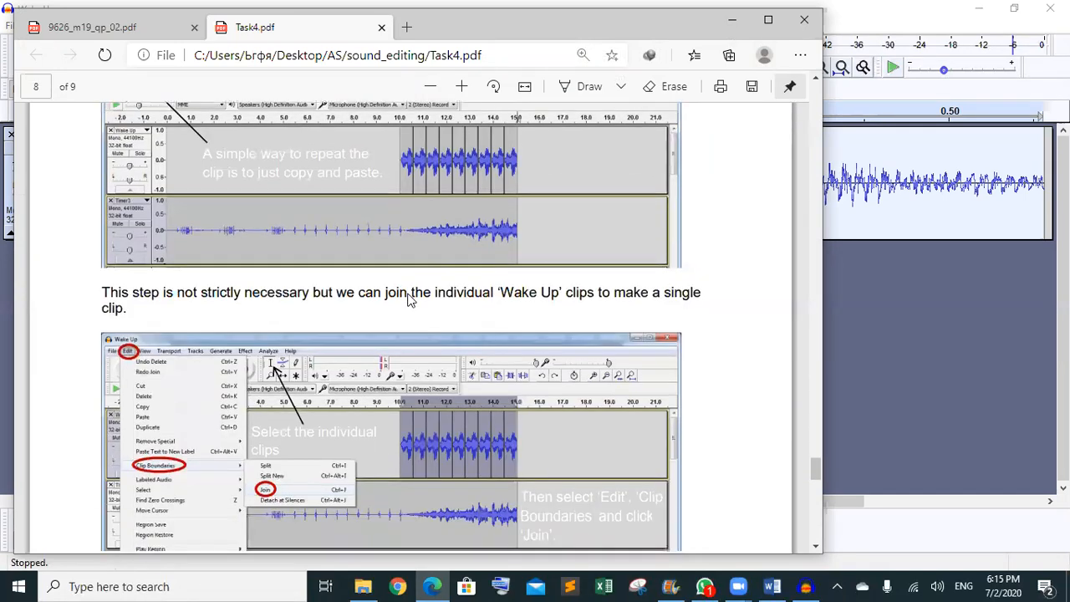
scroll(407, 299, "down", 20)
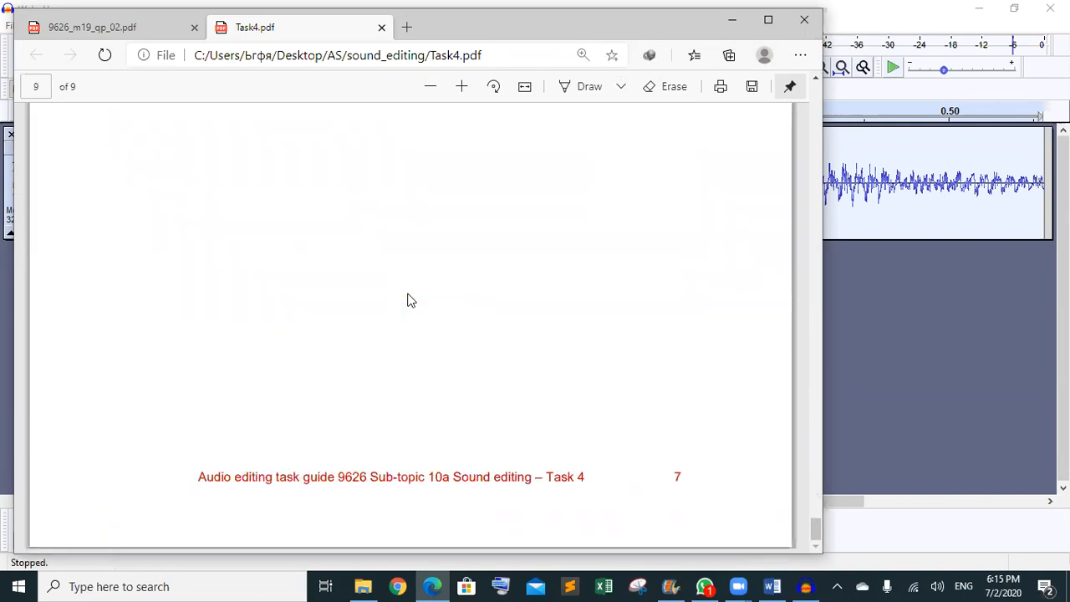
scroll(411, 300, "up", 4)
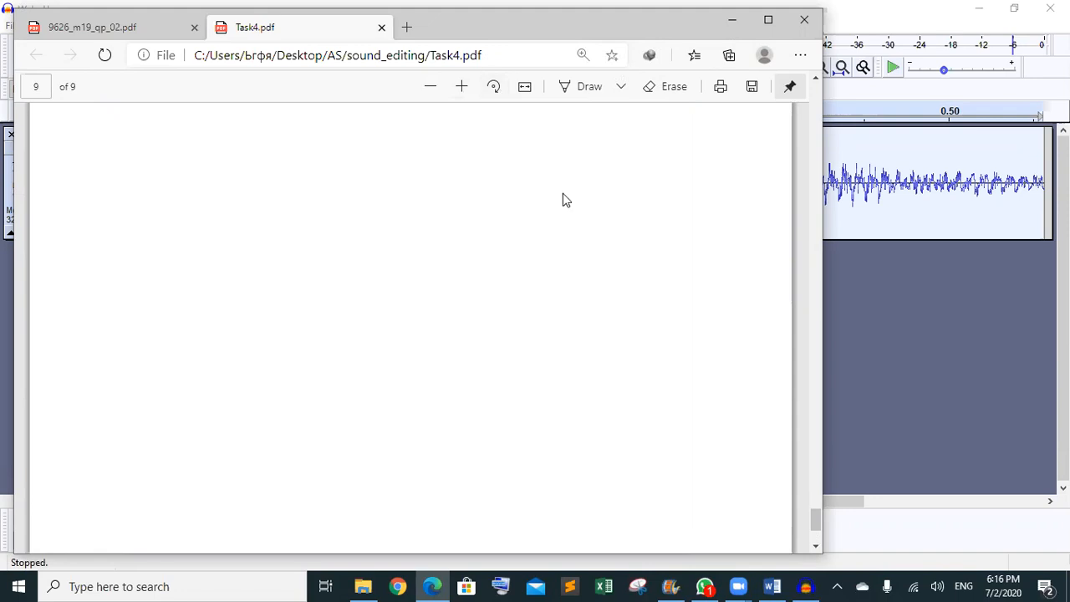
left_click(730, 21)
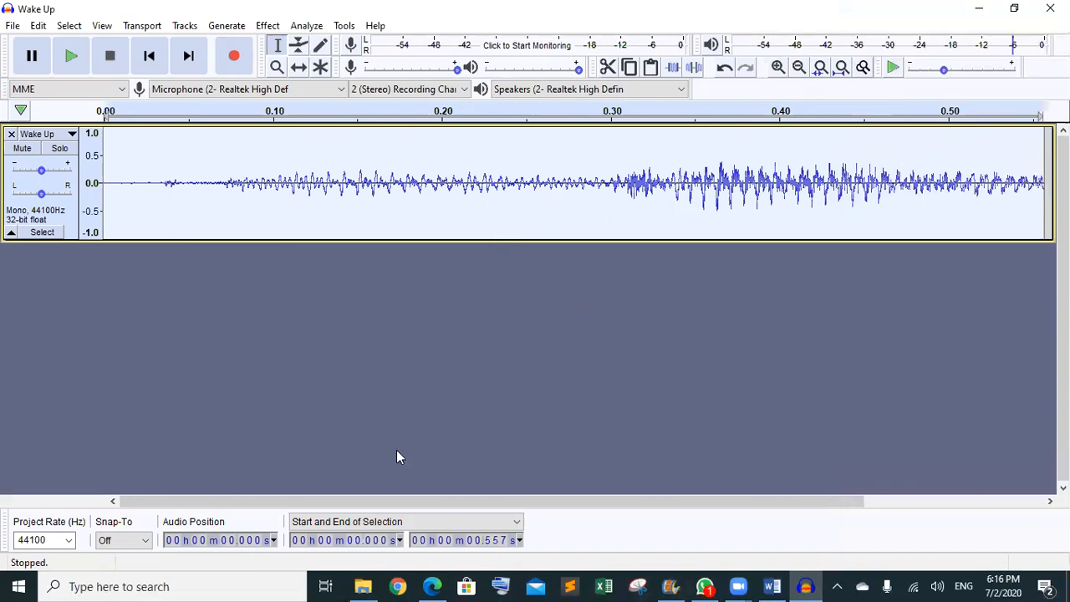
- Drag track 3 from the SF folder into Audacity as a second, roughly 15-second track
left_click(363, 586)
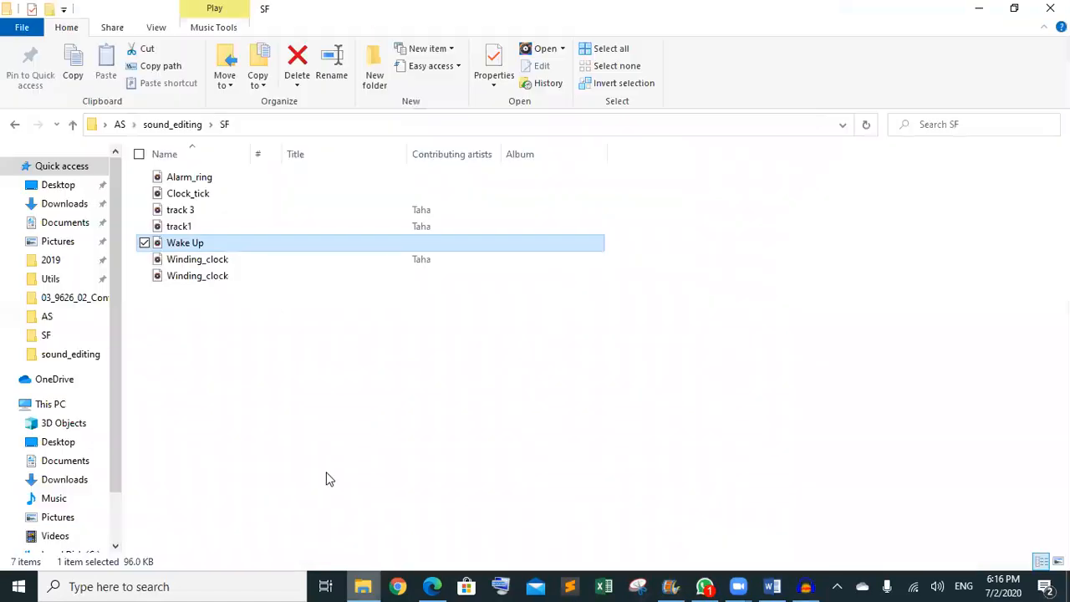
left_click(192, 214)
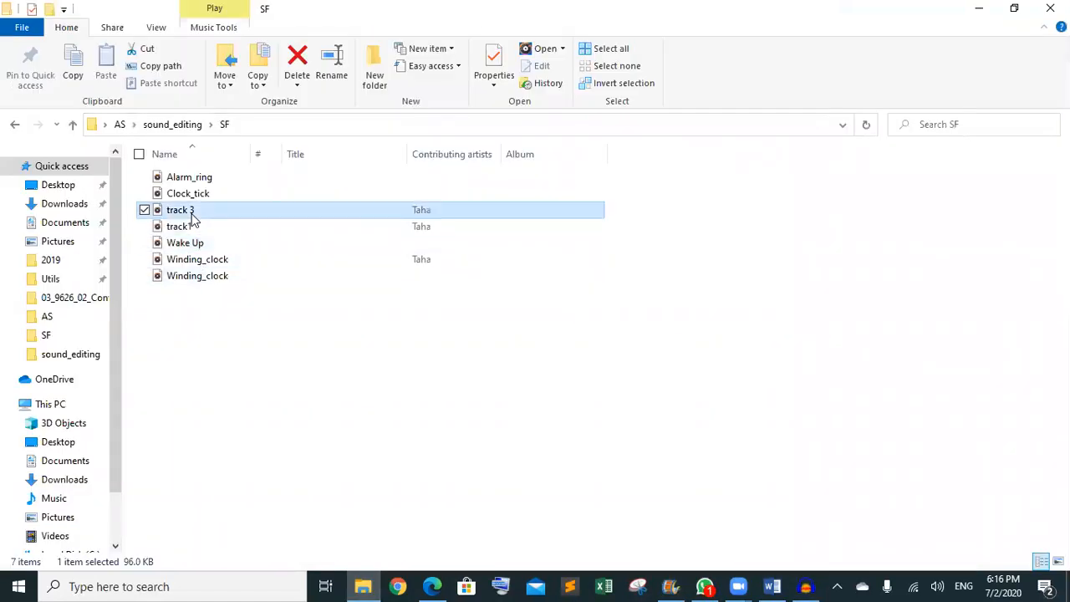
left_click_drag(191, 214, 636, 398)
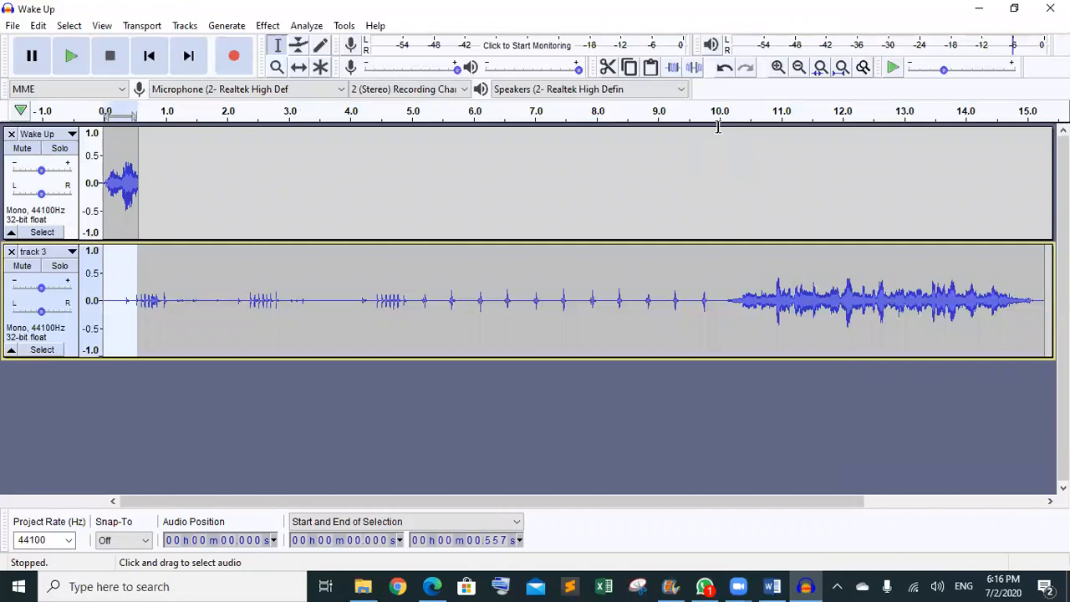
- Time-shift the Wake Up clip to start at about 10 seconds, above the alarm track
left_click(299, 68)
left_click_drag(134, 180, 744, 181)
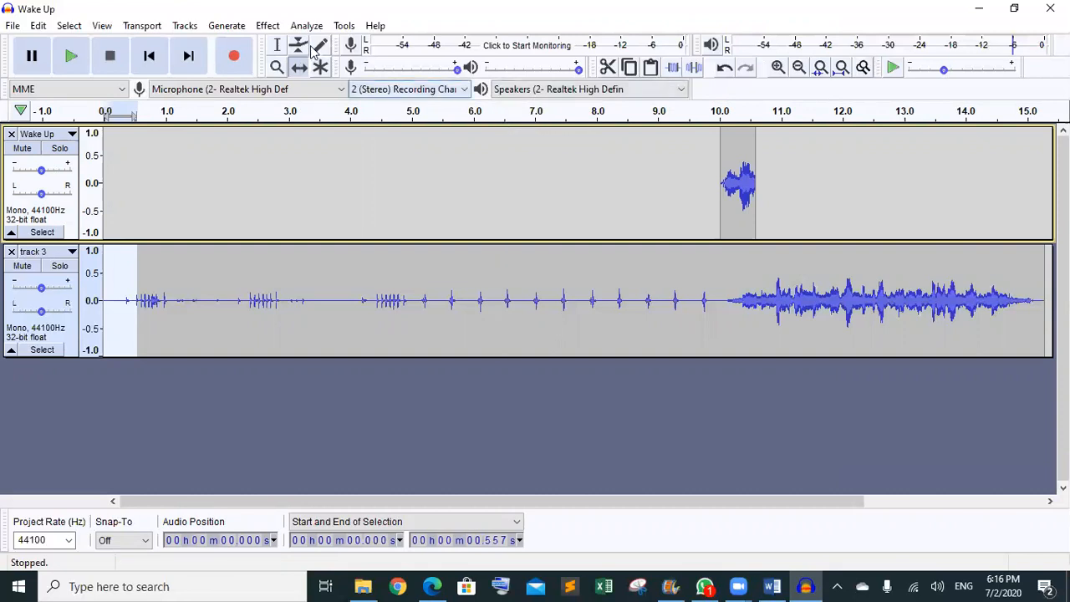
left_click(279, 46)
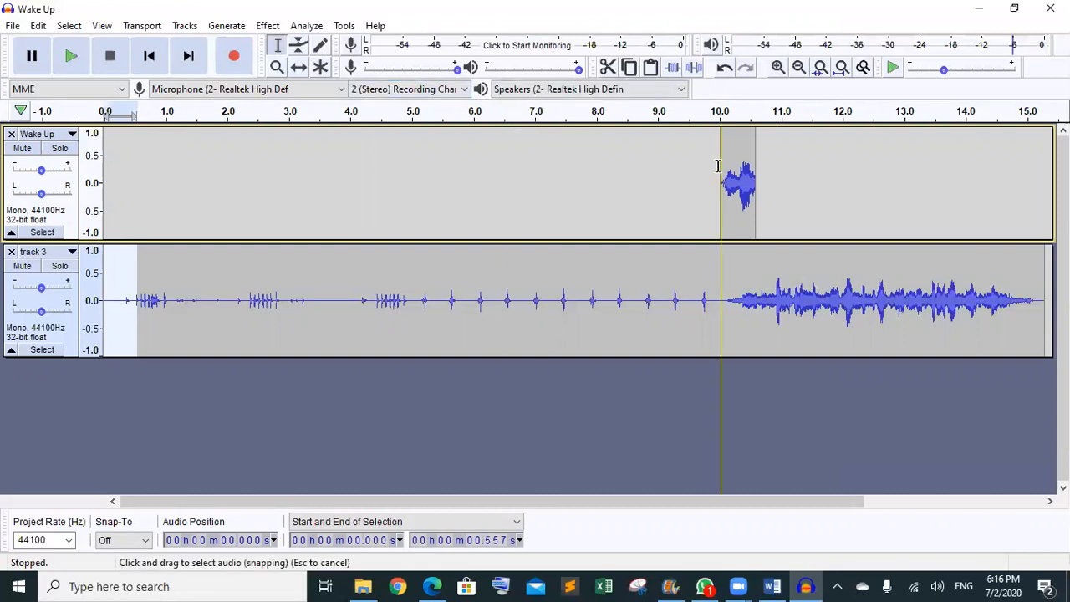
- Select, preview and copy the Wake Up clip, then paste a second copy at 10.584 s
left_click_drag(721, 166, 755, 171)
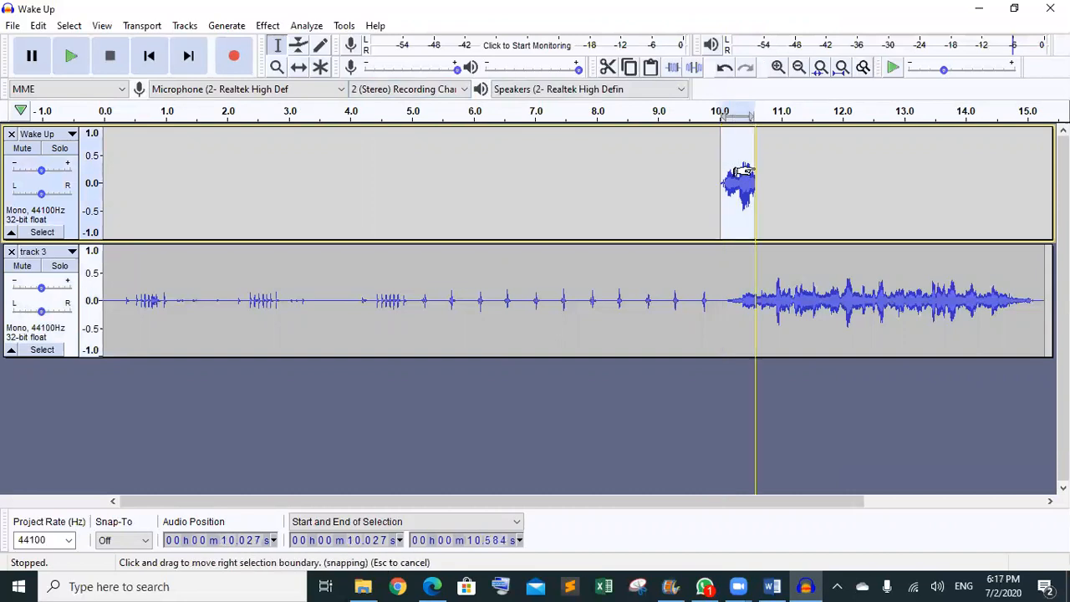
key("space")
left_click(630, 69)
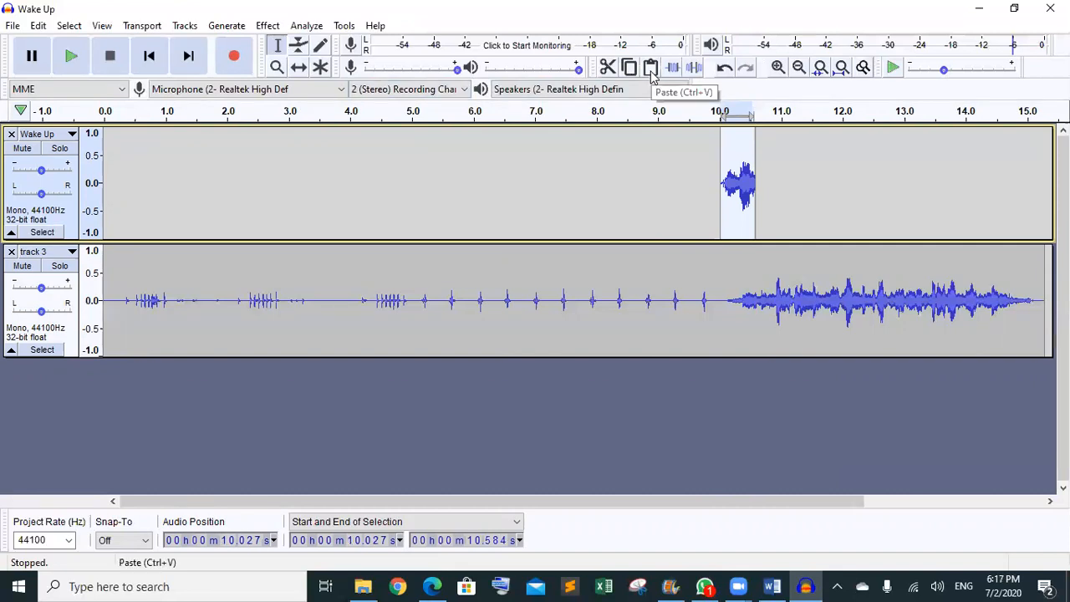
left_click(753, 146)
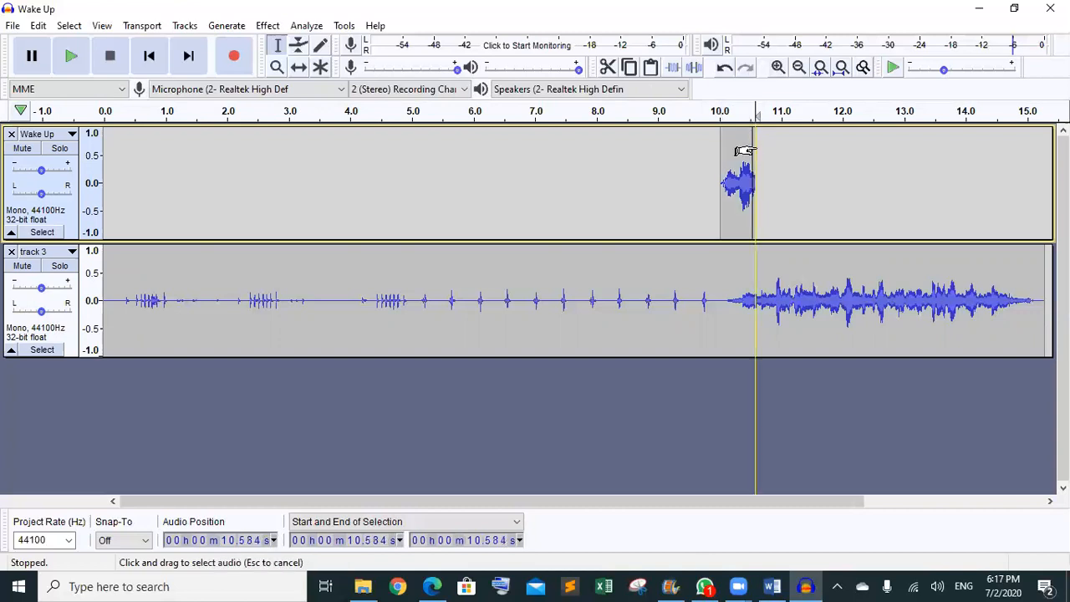
left_click(753, 149)
left_click(651, 67)
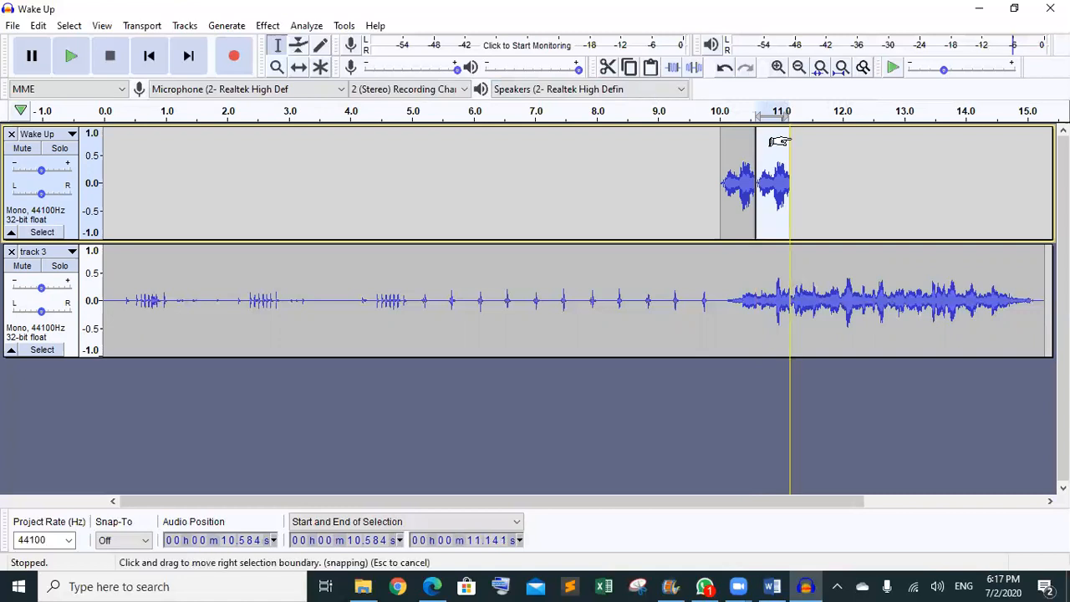
- Paste the third, fourth and fifth Wake Up copies back to back, up to 12.255 s
left_click(821, 146)
left_click_drag(789, 144, 824, 143)
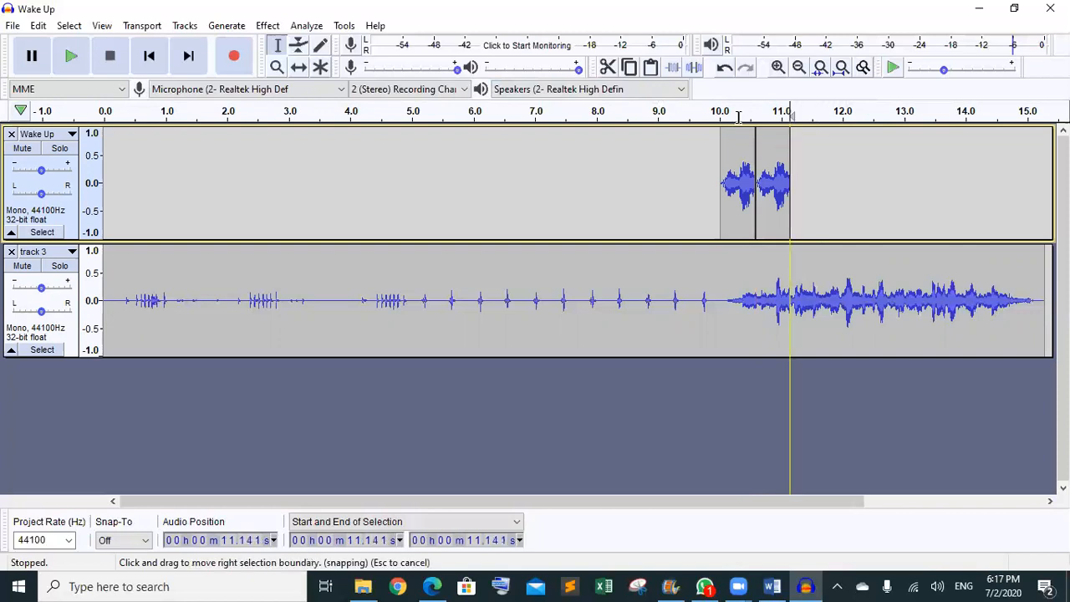
left_click(655, 73)
left_click(824, 142)
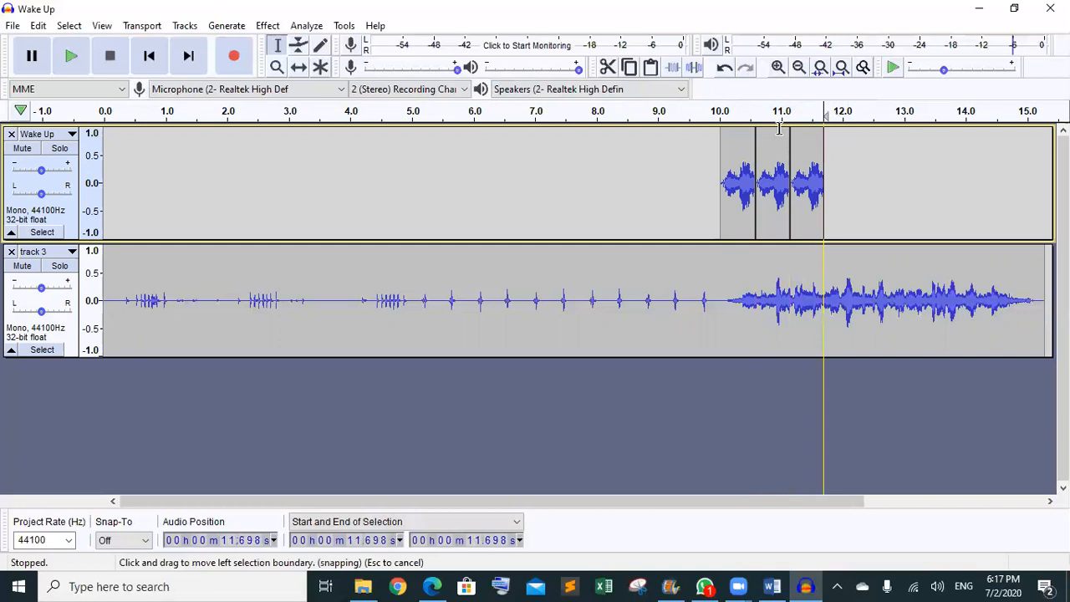
left_click(648, 73)
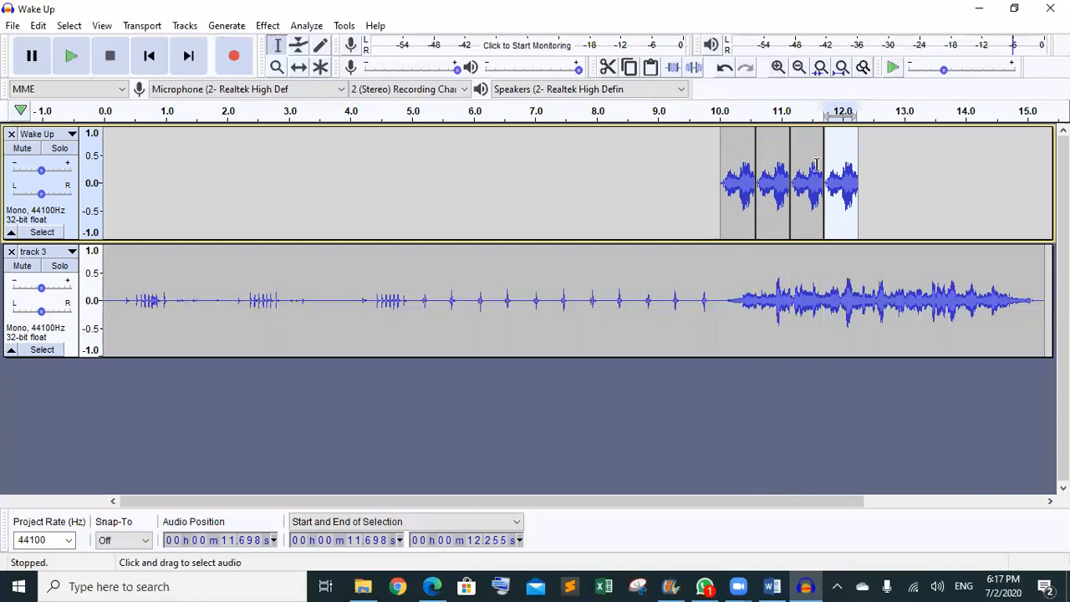
left_click(880, 163)
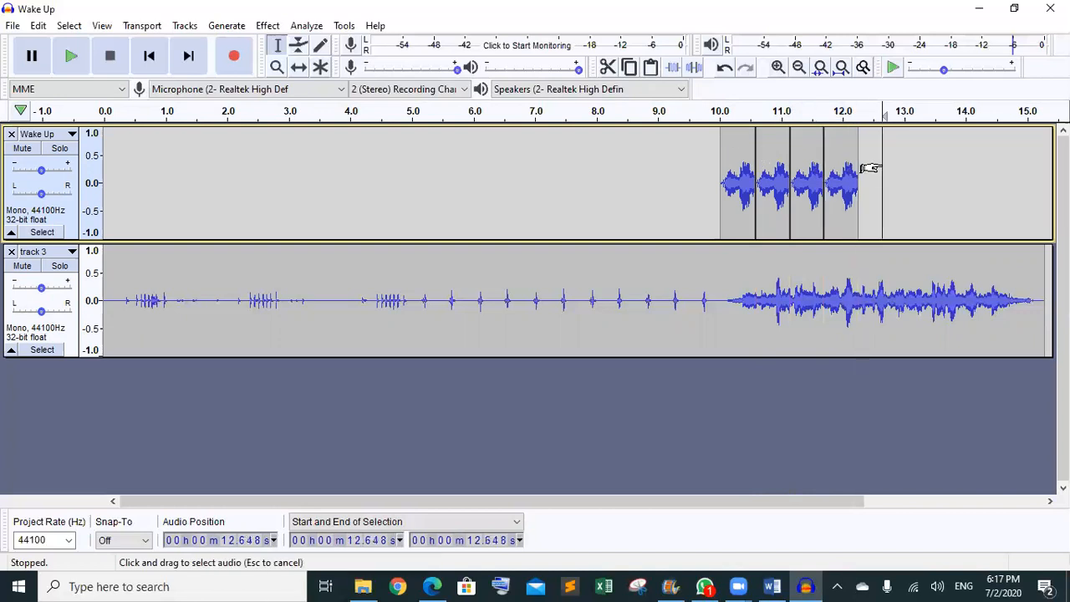
left_click(862, 165)
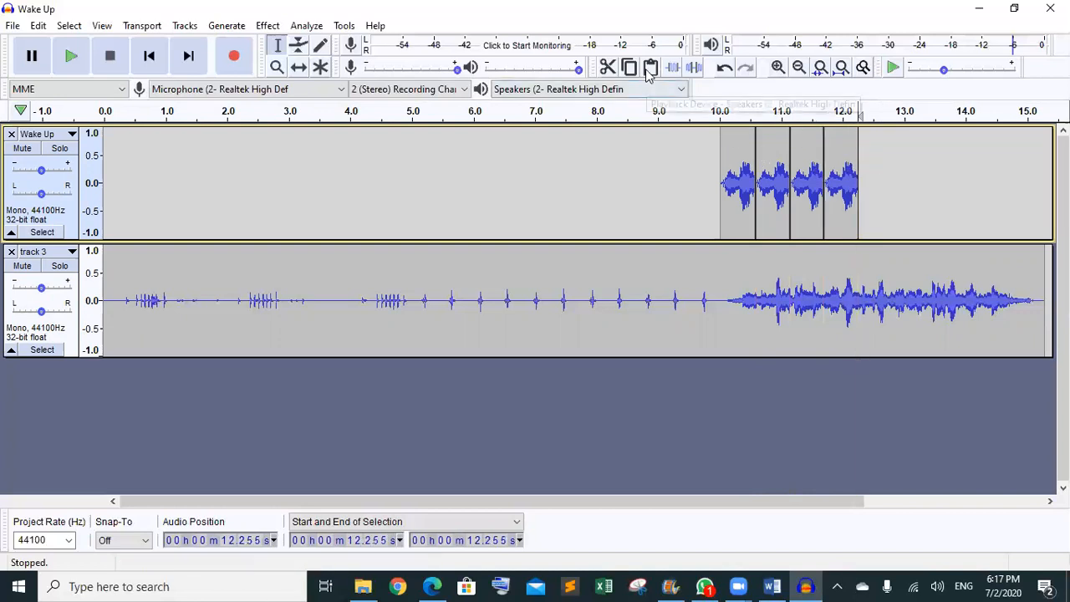
left_click(651, 70)
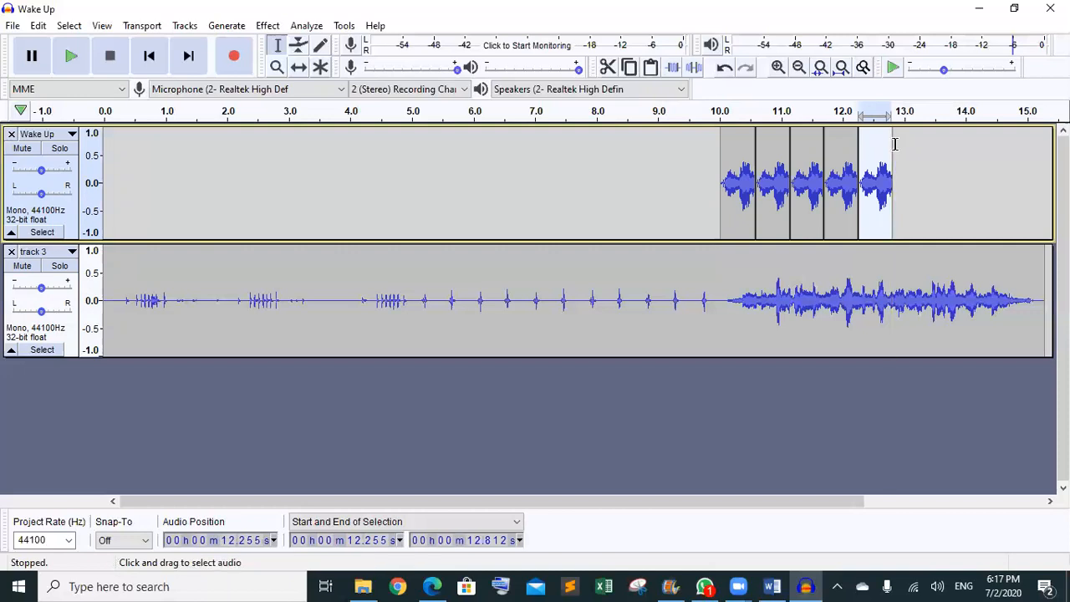
- Paste the sixth, seventh and eighth copies at 12.812, 13.370 and 13.927 s
left_click(921, 146)
left_click(892, 151)
key("ctrl+v")
left_click(996, 163)
left_click(927, 167)
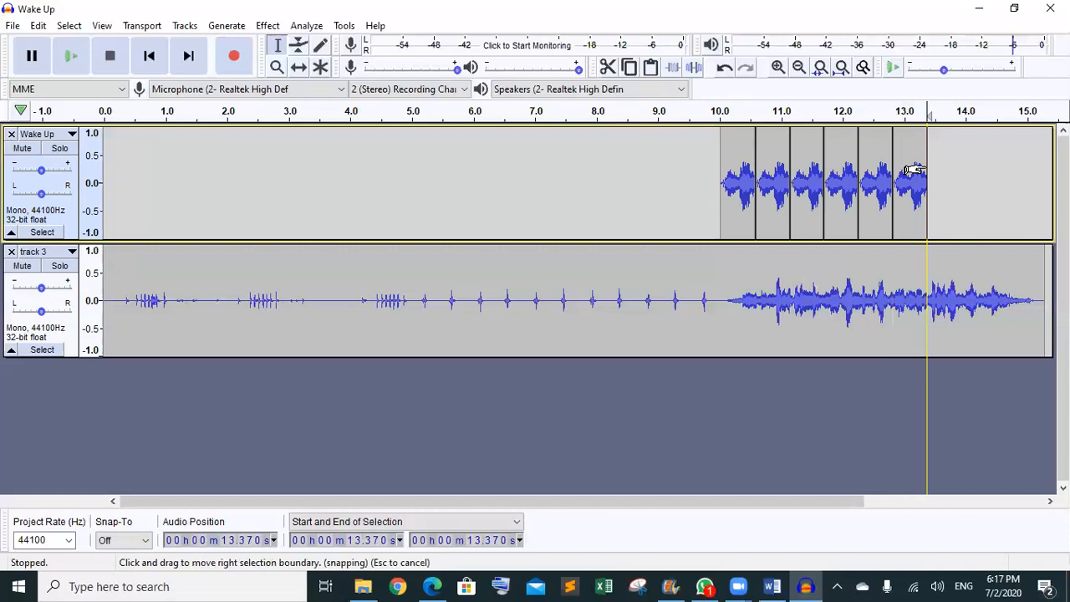
key("ctrl+v")
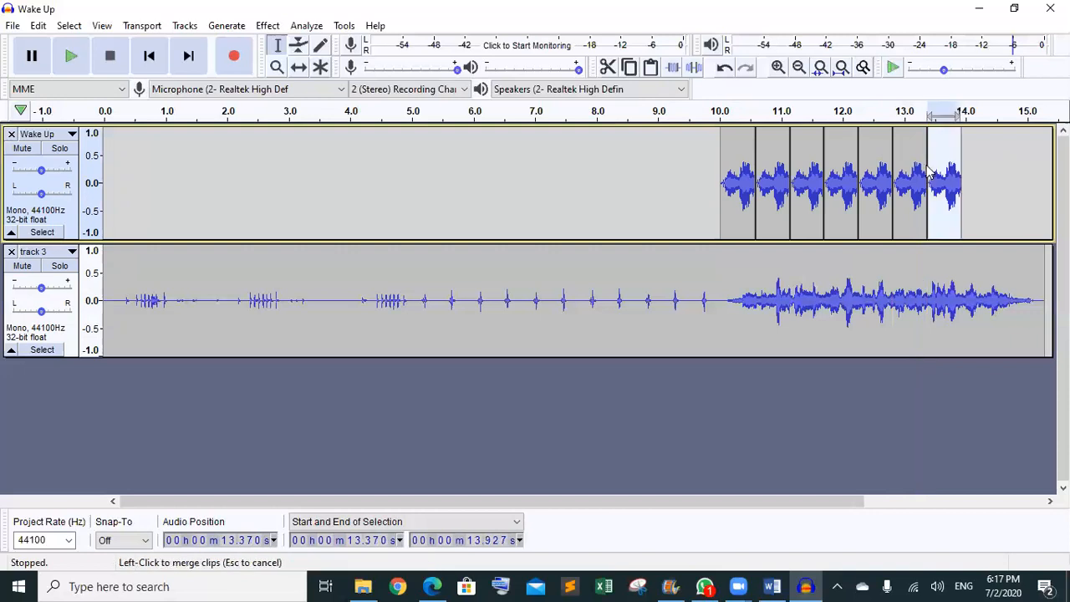
left_click(973, 163)
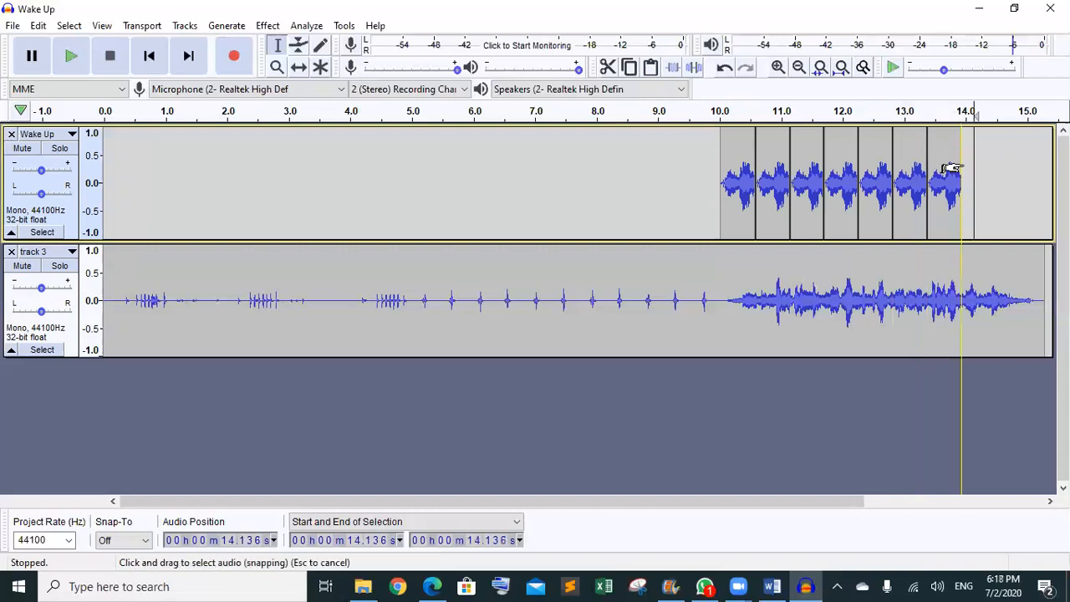
left_click(961, 167)
key("ctrl+v")
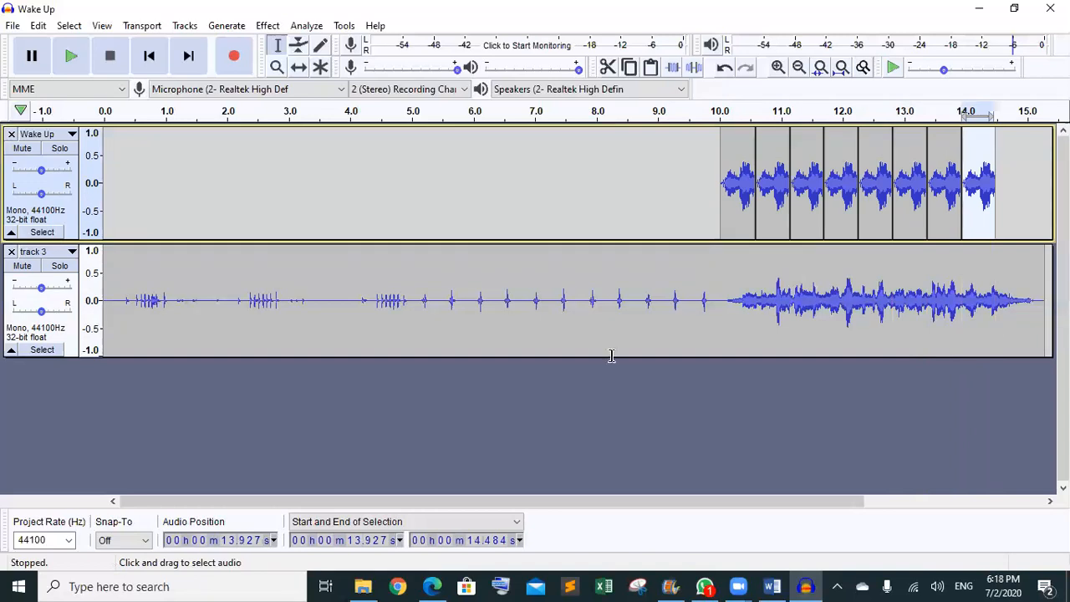
- Bring up the Task4.pdf guide and scroll to the reference image of the merged clip
mouse_move(431, 585)
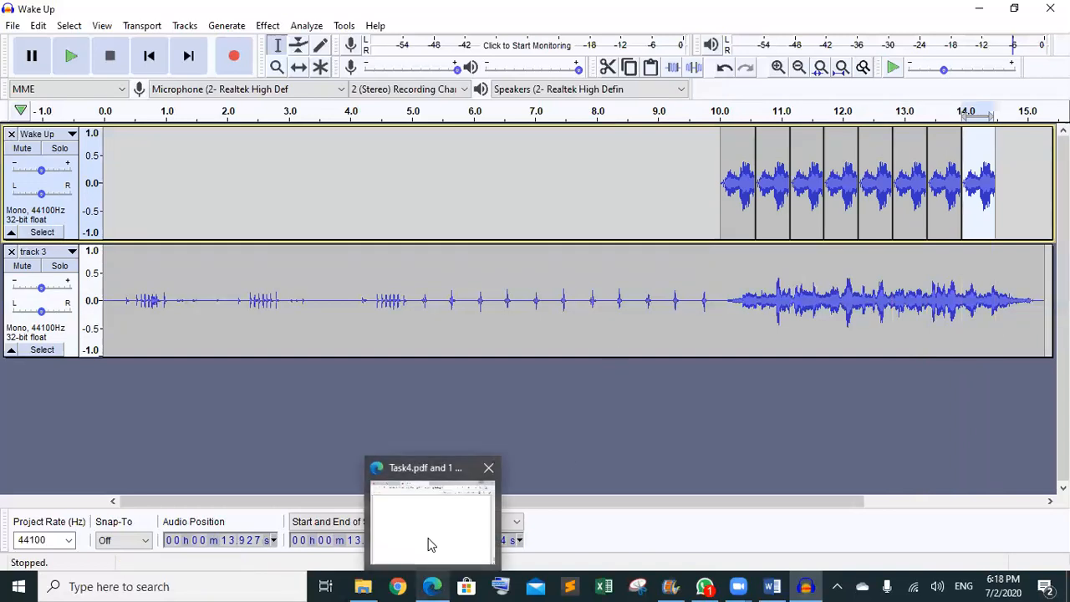
left_click(429, 544)
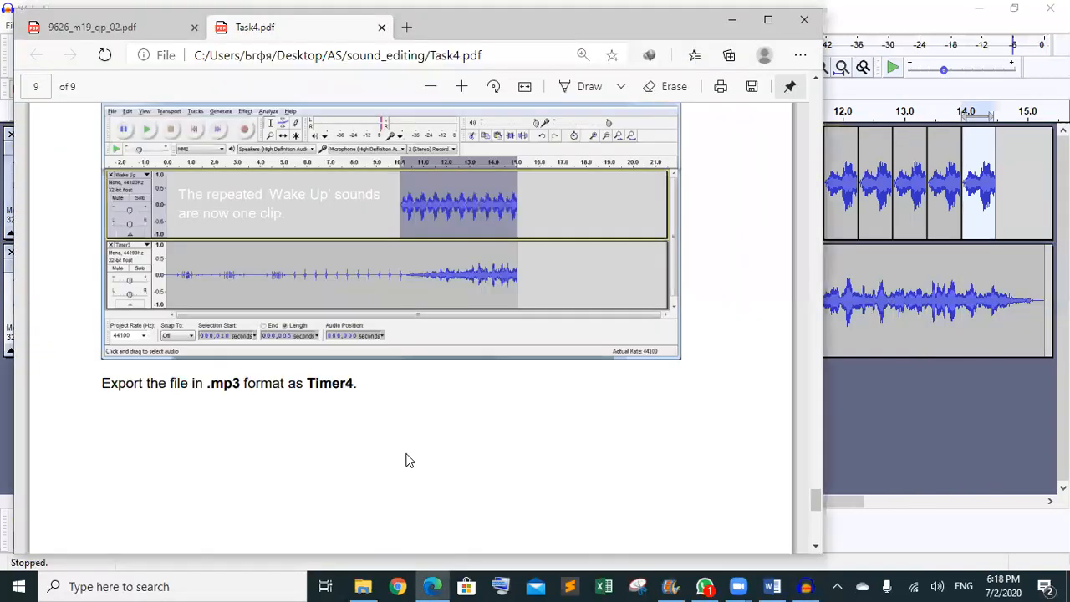
scroll(409, 460, "up", 2)
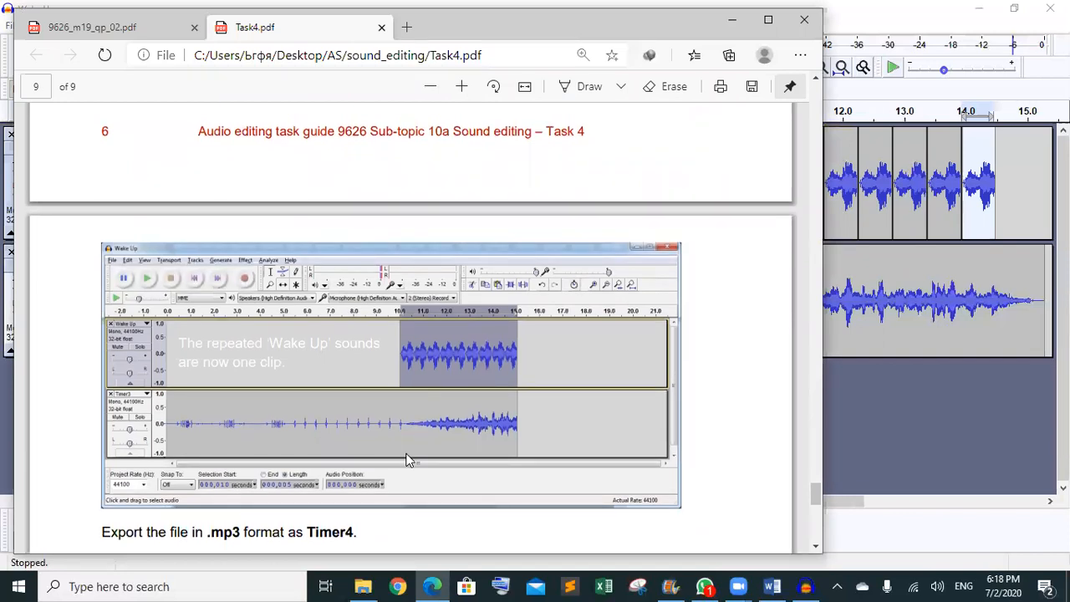
- Paste a ninth Wake Up copy at the end and select all copies from 10.0 to 15.04 s
left_click(985, 201)
left_click(1022, 197)
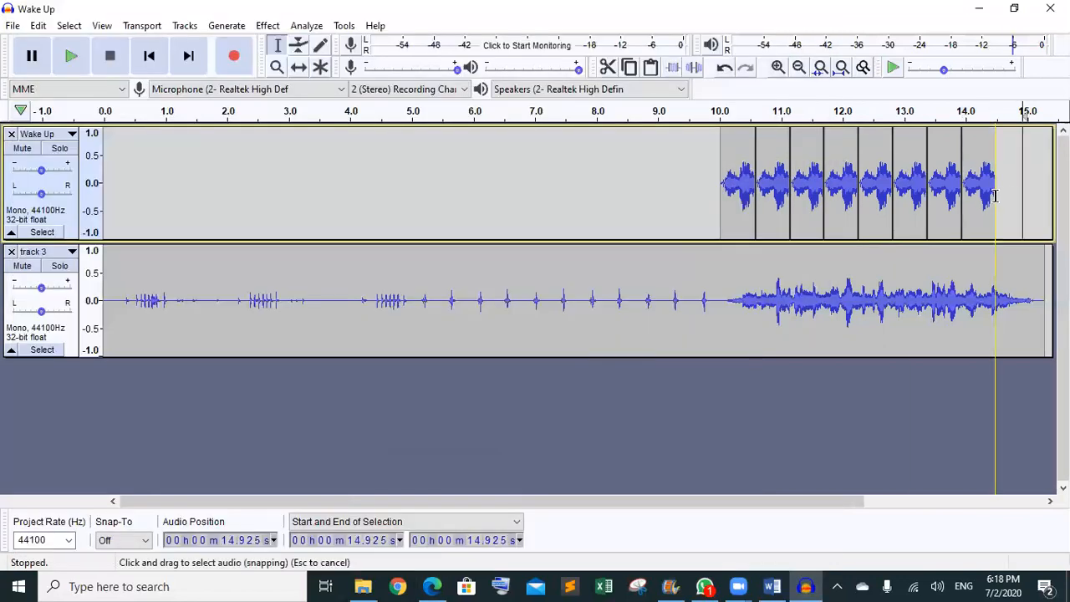
key("ctrl+v")
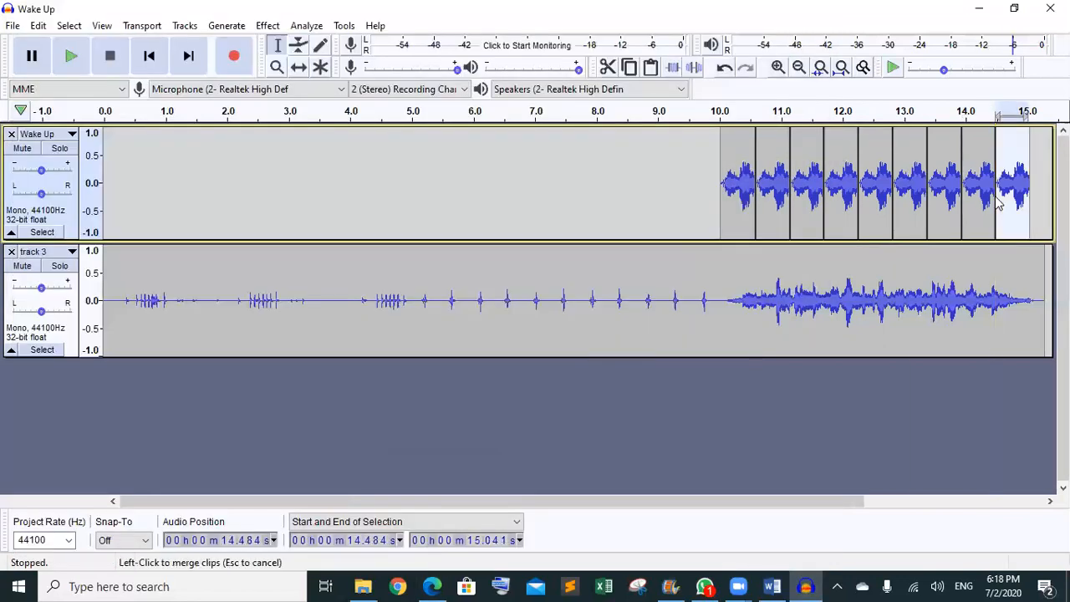
left_click(636, 193)
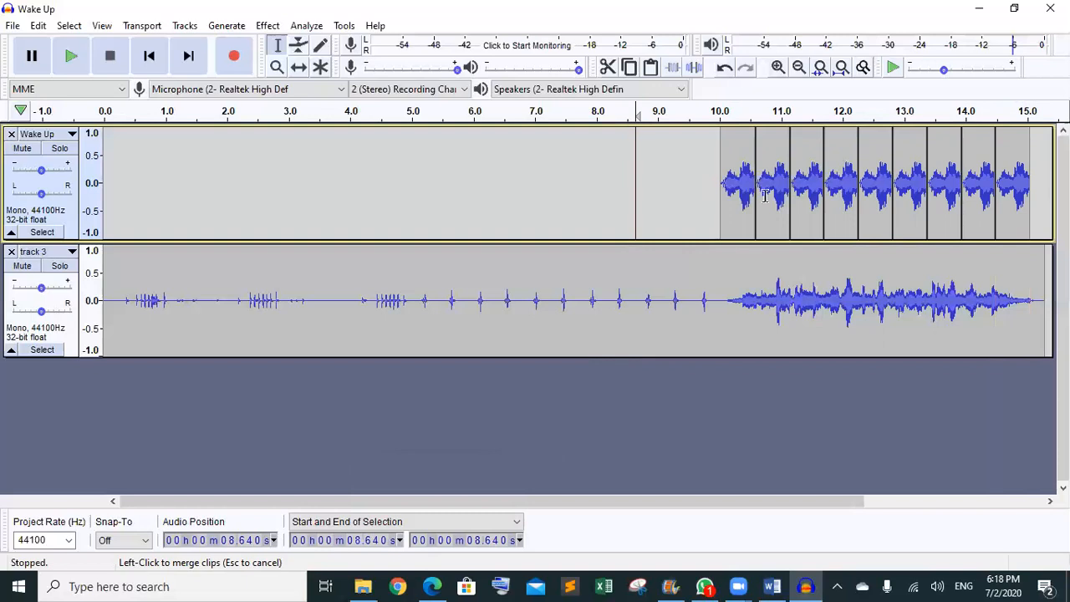
left_click_drag(722, 196, 1030, 183)
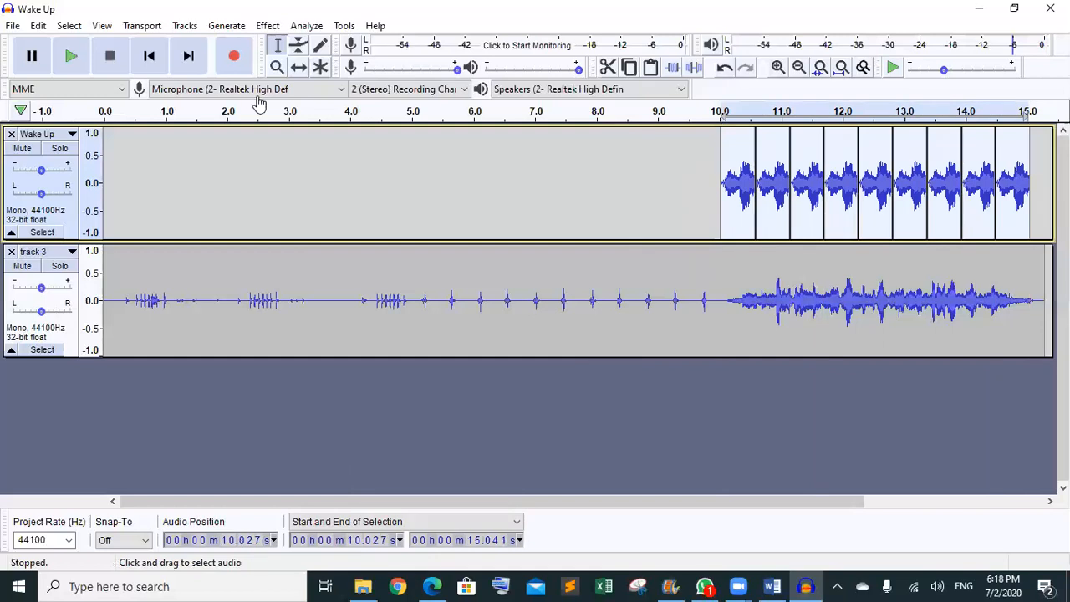
- Join the nine copies with Edit > Clip Boundaries > Join, then play from 0 s
left_click(39, 25)
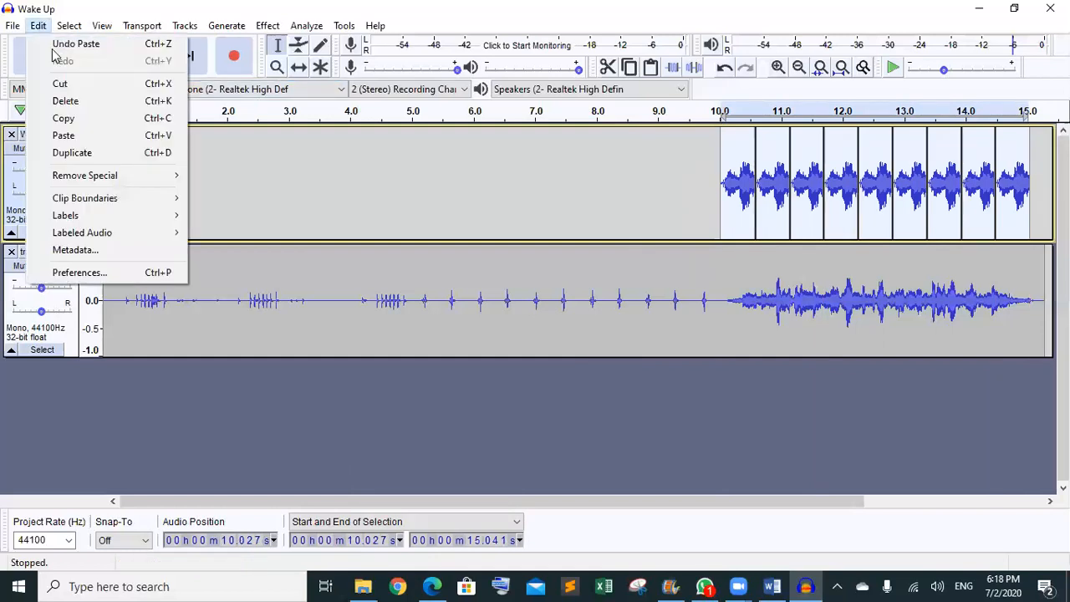
mouse_move(109, 203)
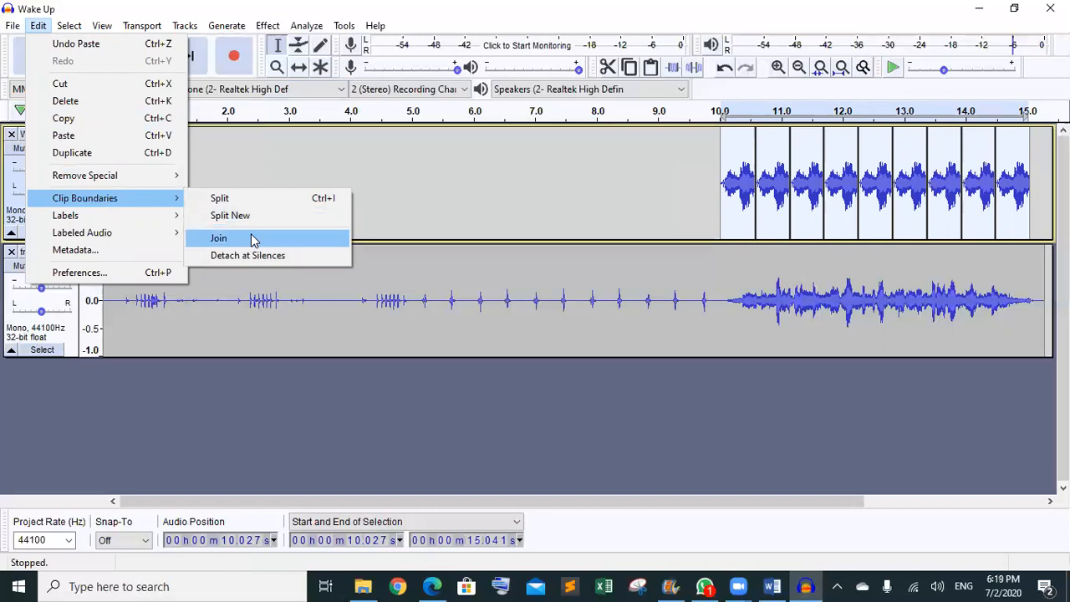
left_click(253, 239)
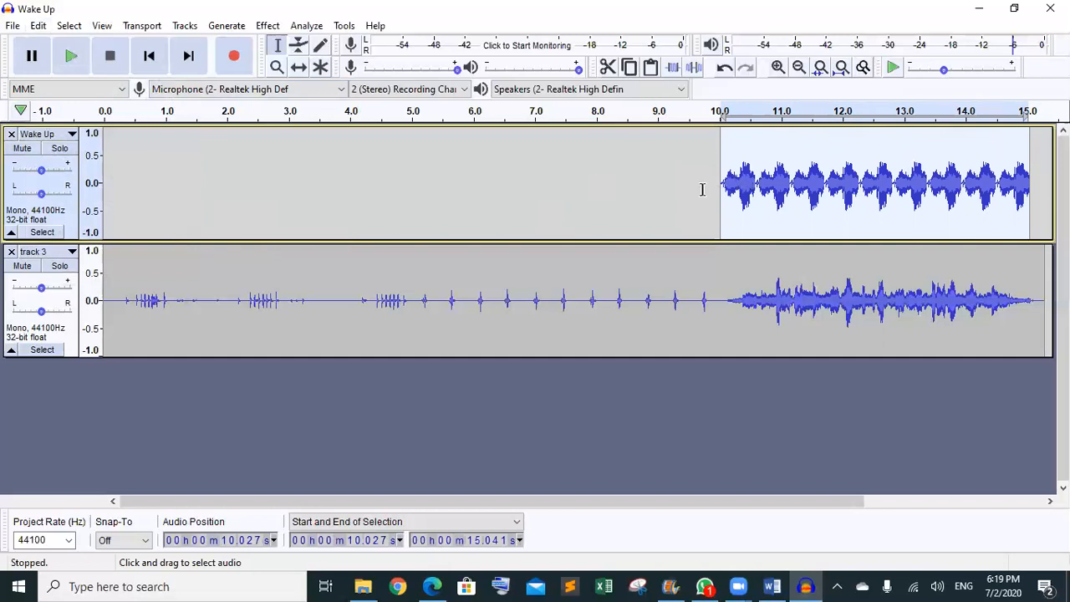
left_click(106, 170)
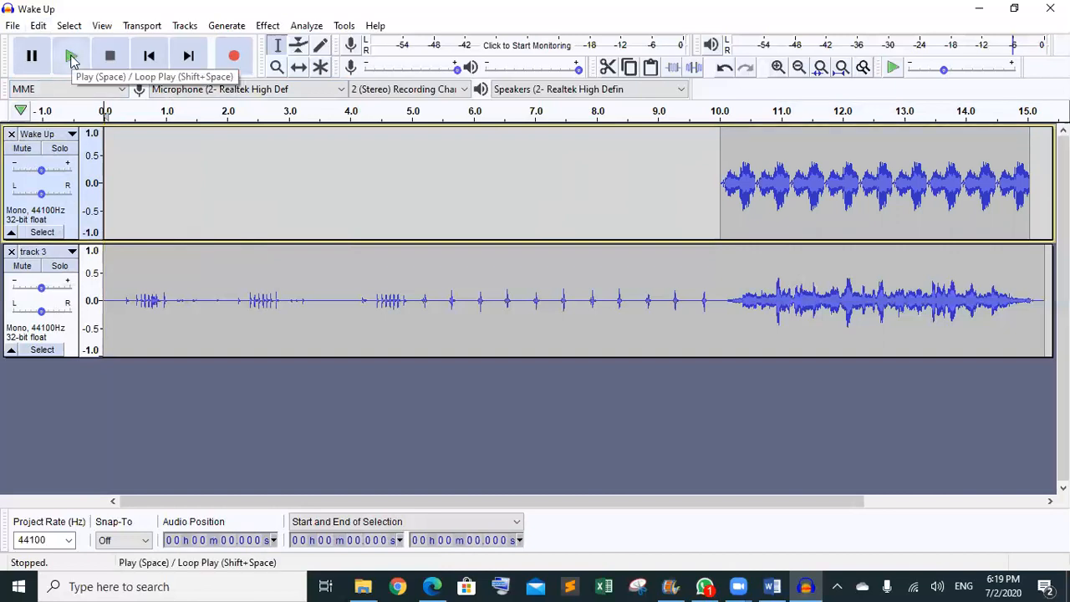
left_click(72, 57)
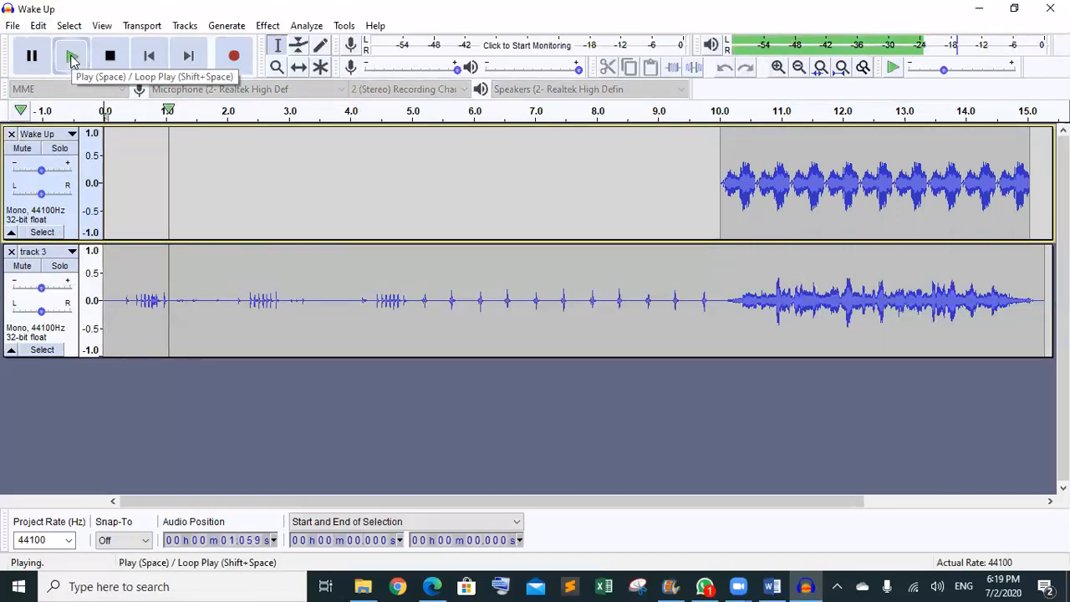
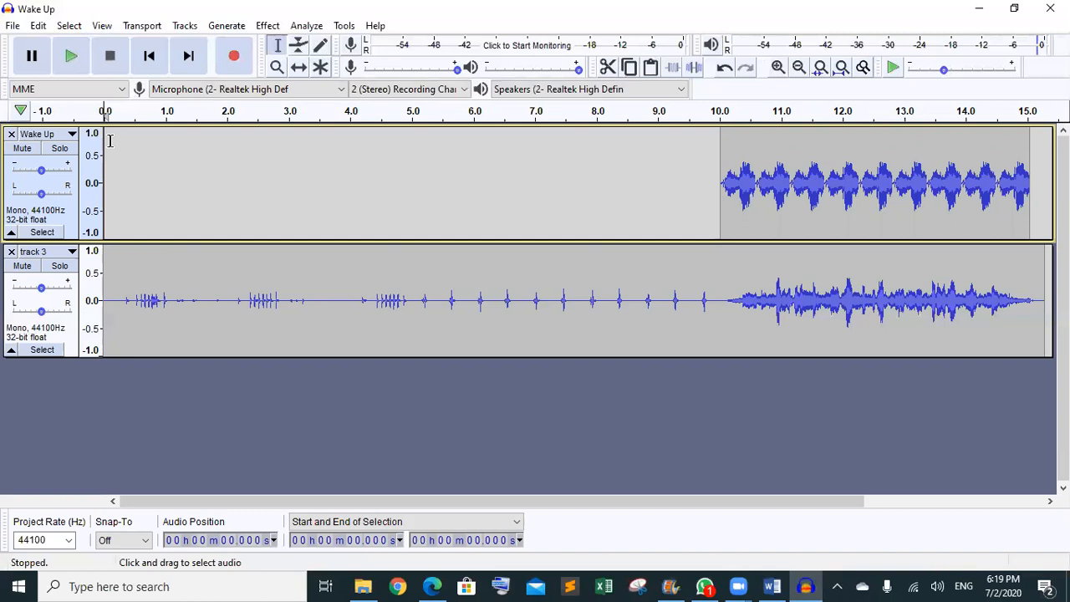
- Export the project as MP3 'track 4' at 128 kbps, accepting the mono warning and metadata tags
left_click(12, 26)
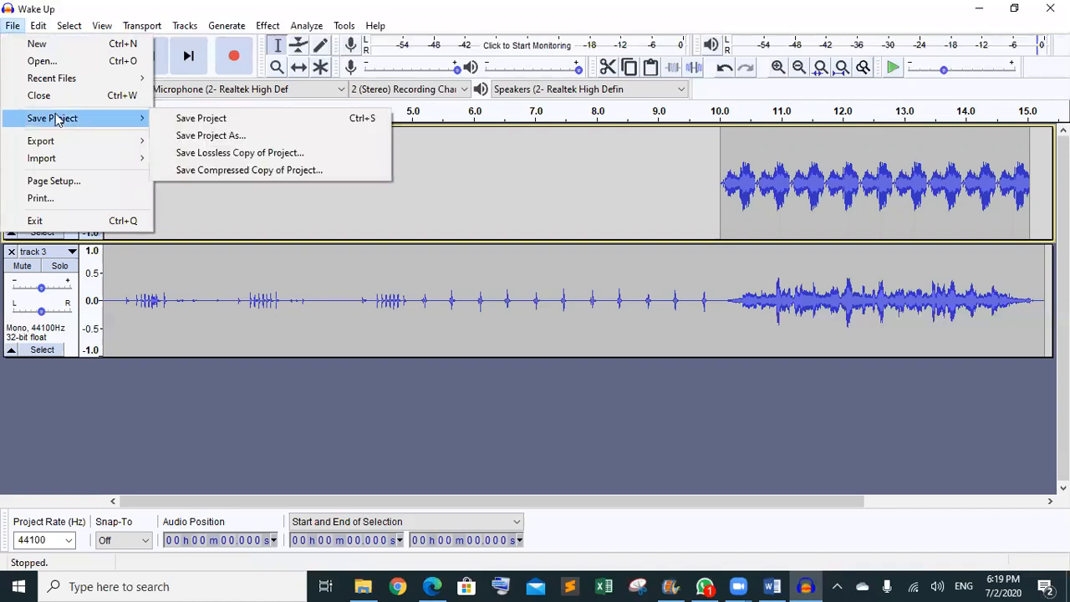
mouse_move(61, 142)
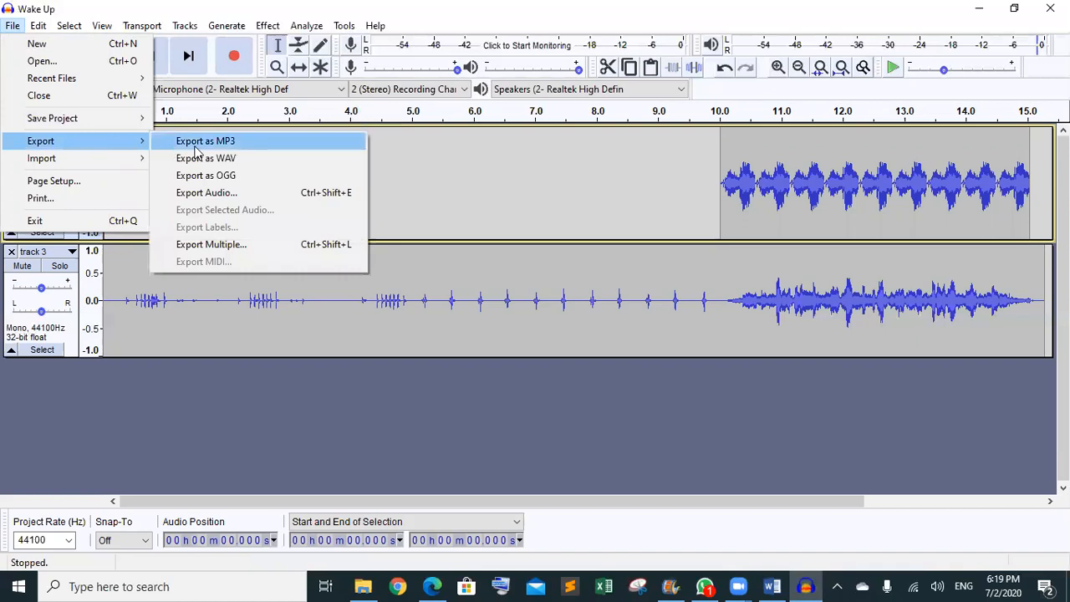
left_click(193, 140)
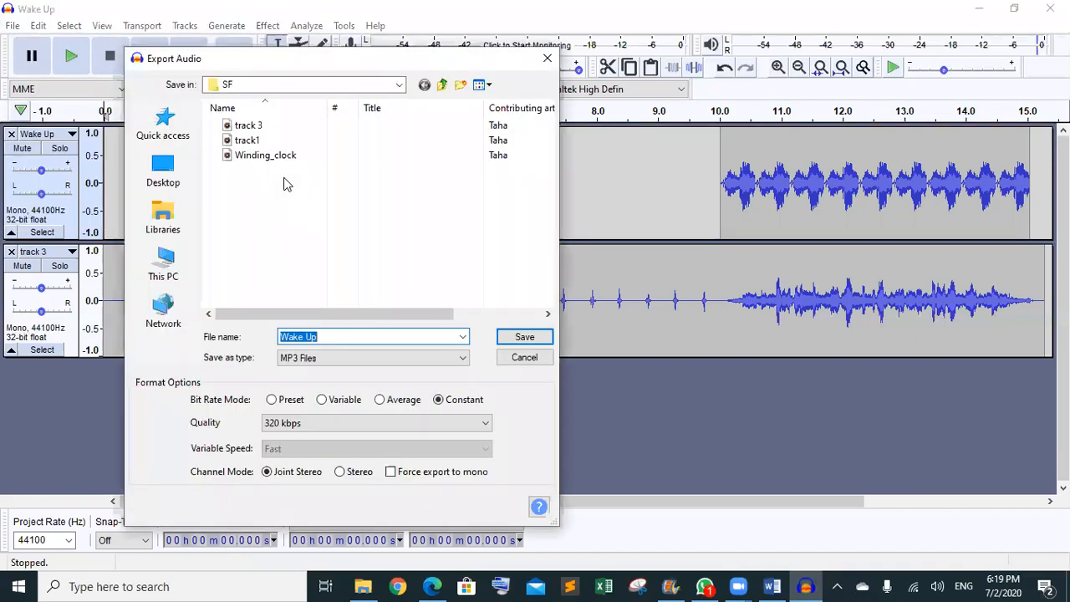
type("trac")
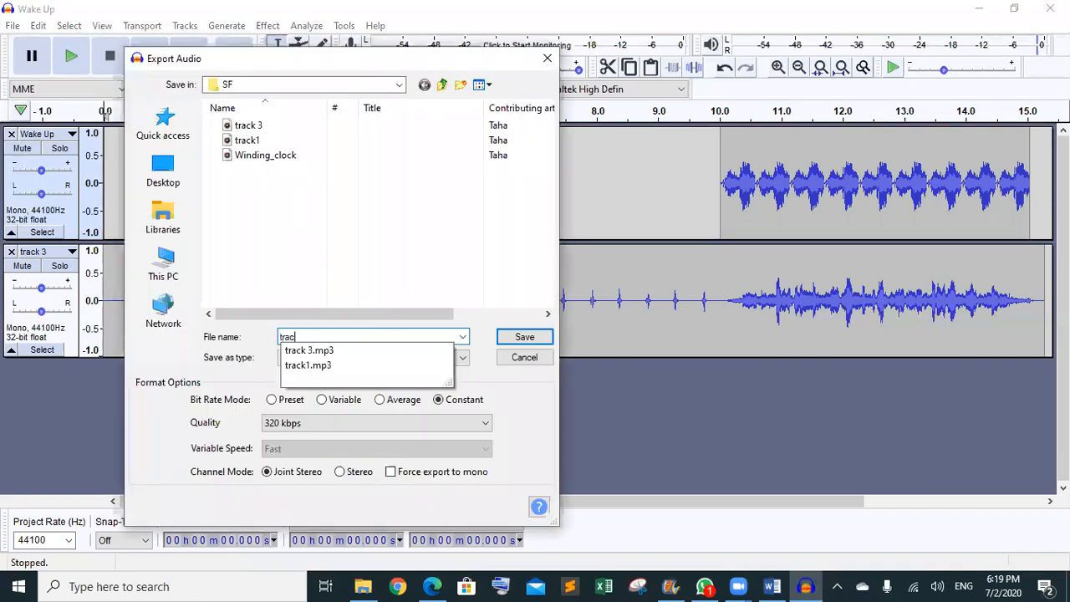
type("k ")
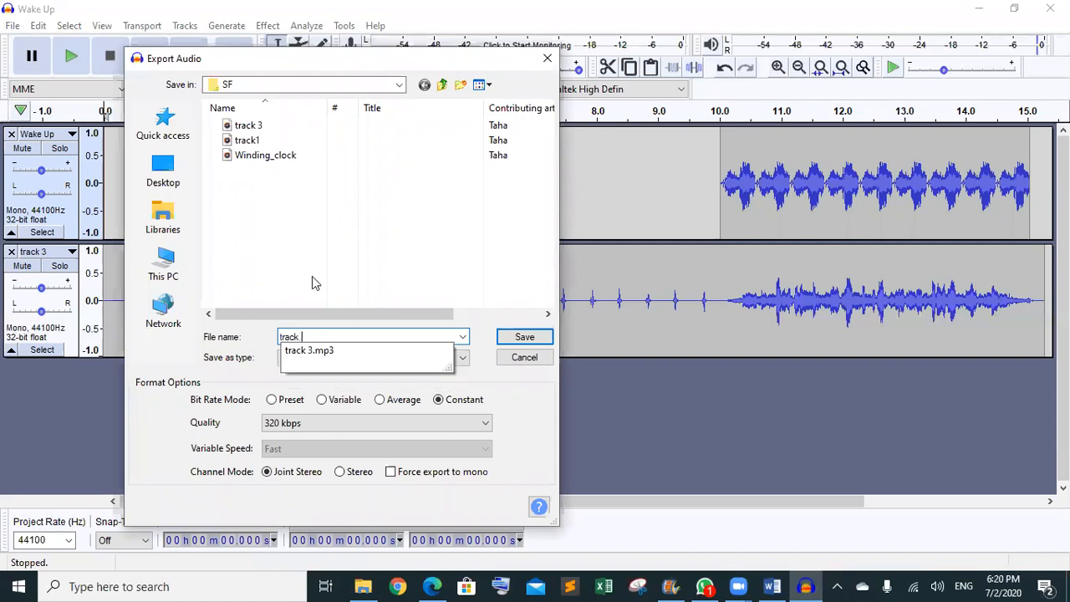
type("4")
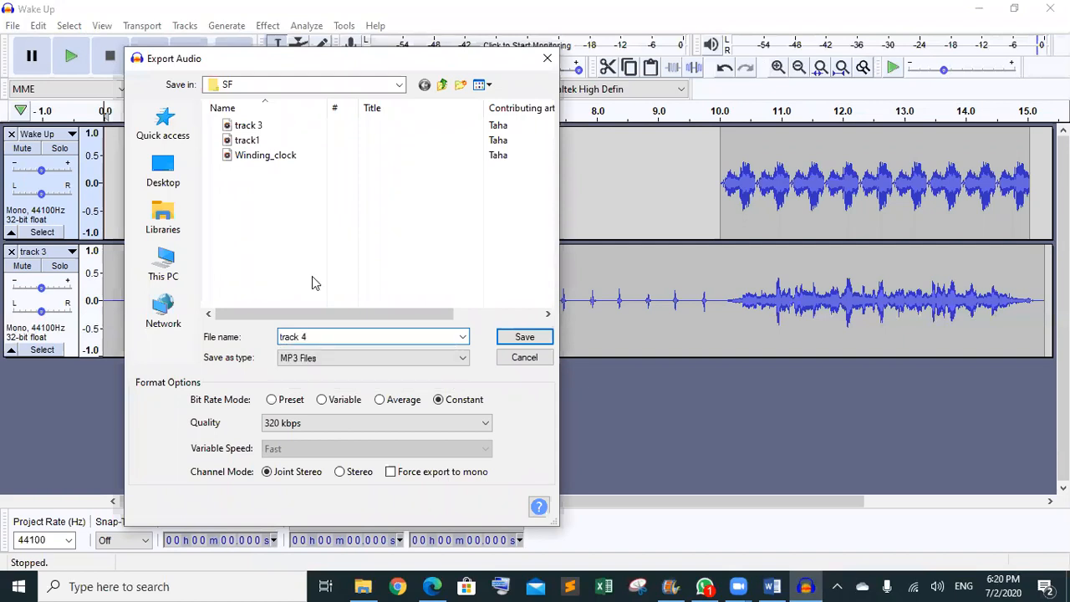
left_click(440, 423)
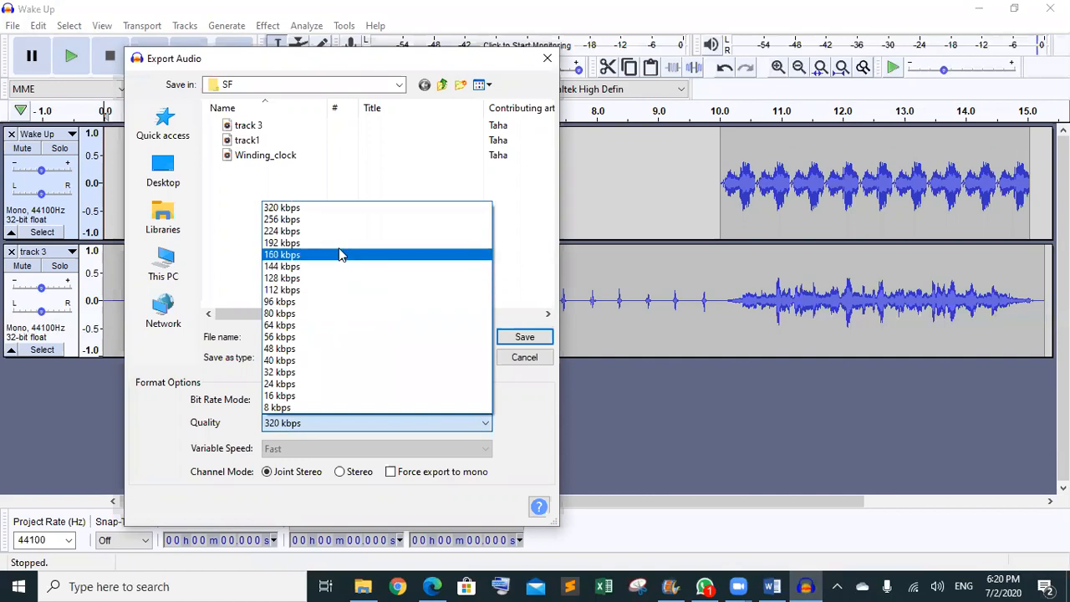
left_click(341, 279)
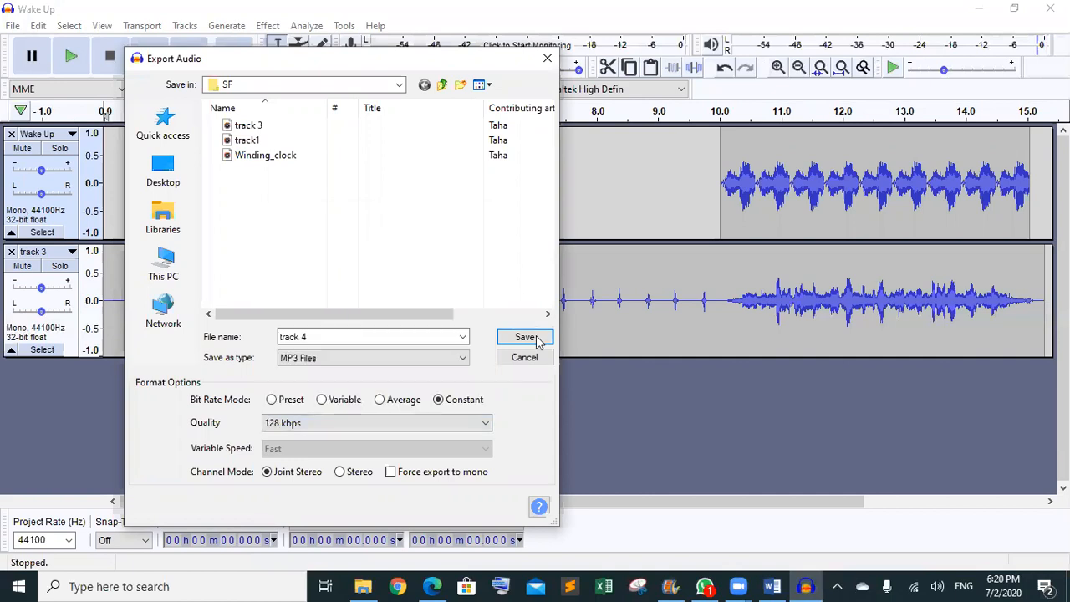
left_click(522, 336)
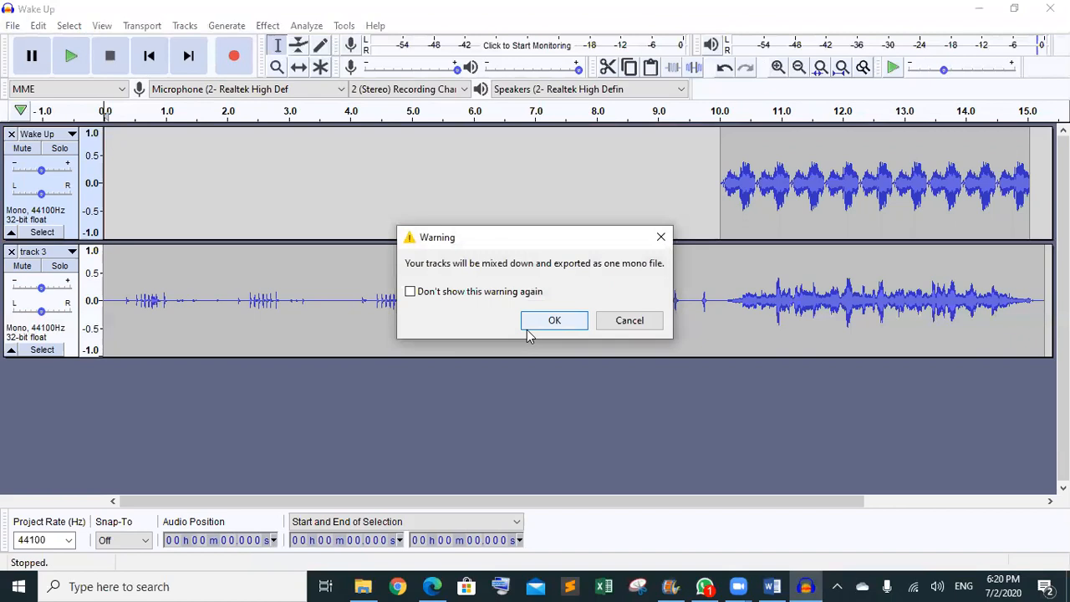
left_click(526, 324)
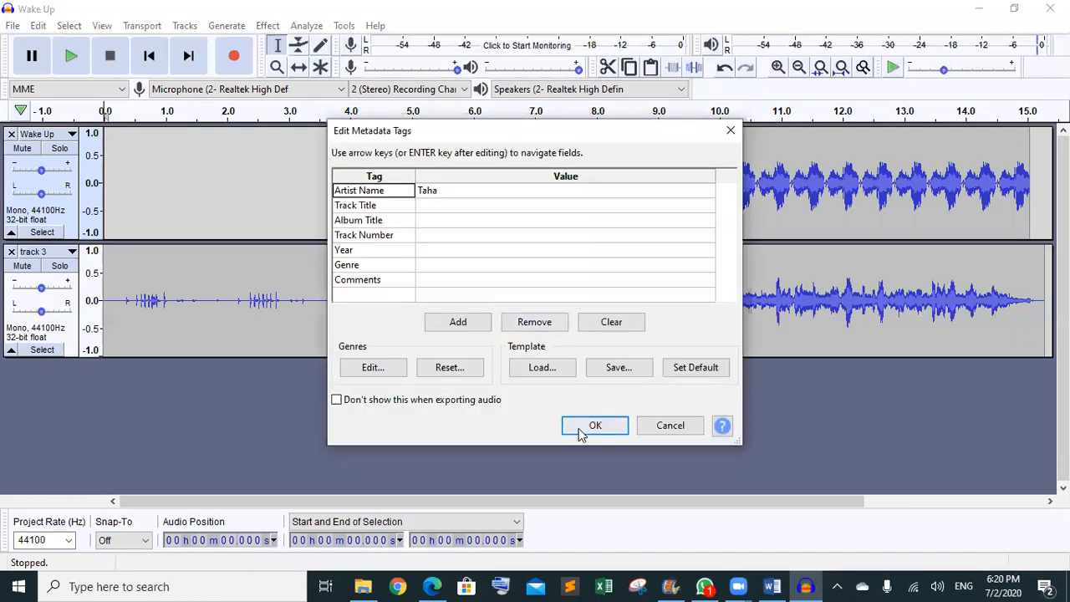
left_click(593, 425)
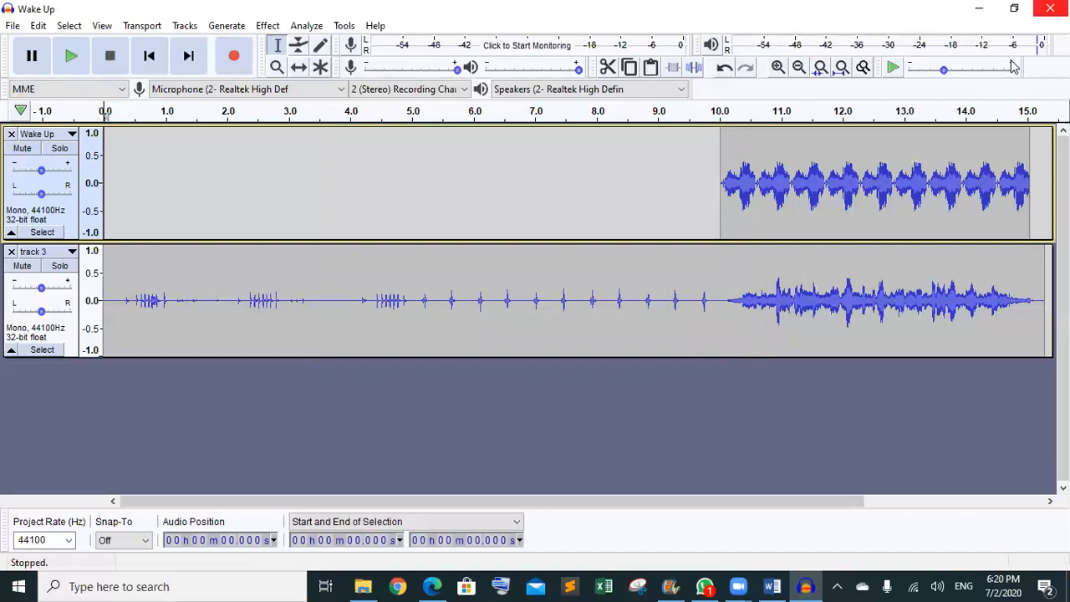
- Close the Wake Up and track 3 tracks, then close Task4.pdf in Edge and reread item 7
left_click(12, 133)
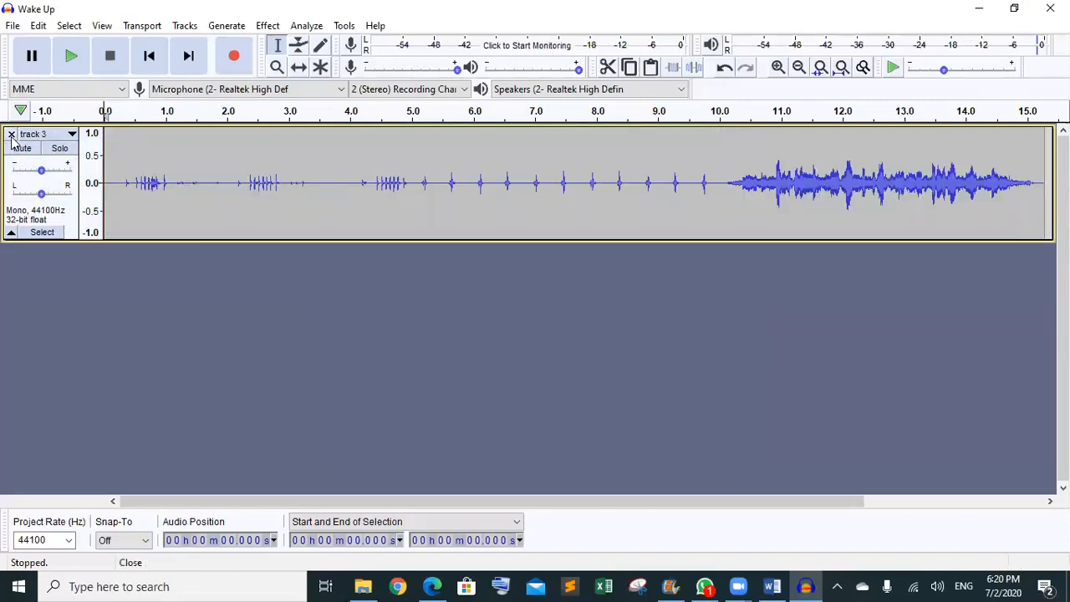
left_click(12, 135)
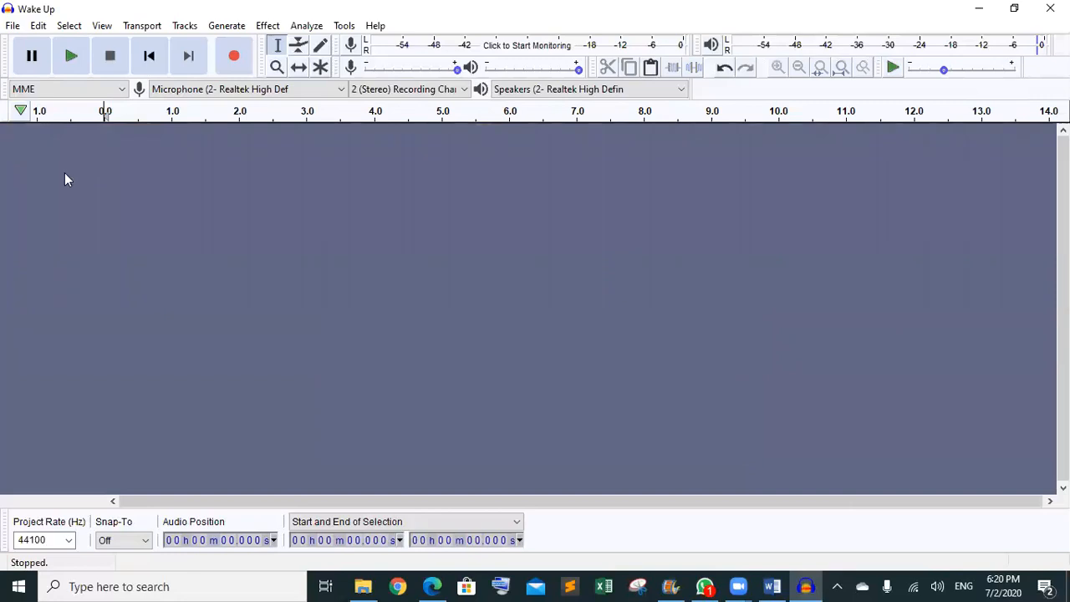
left_click(432, 586)
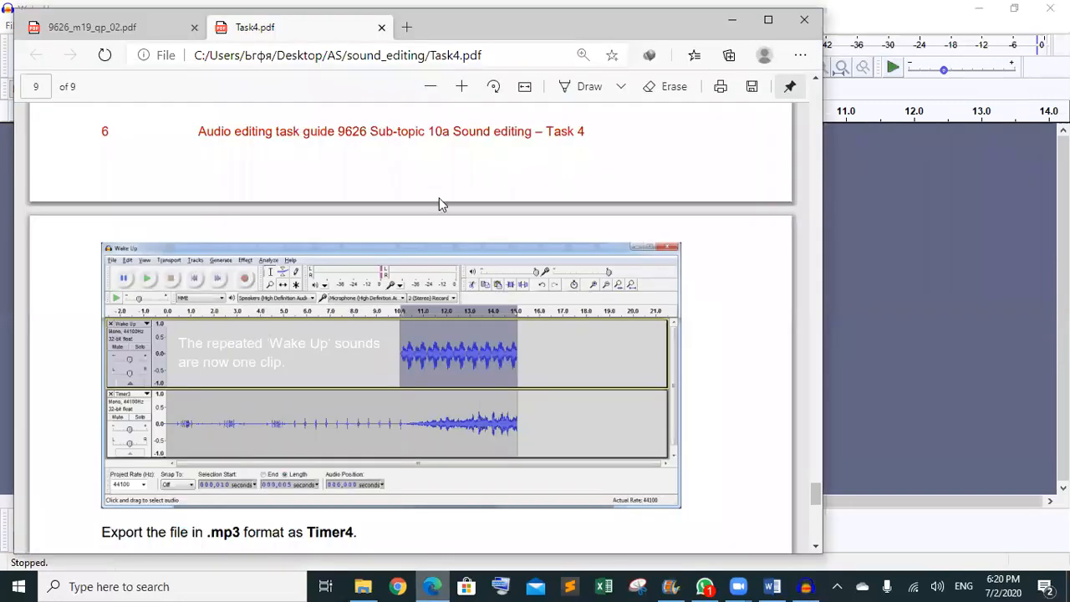
left_click(381, 28)
scroll(381, 39, "down", 1)
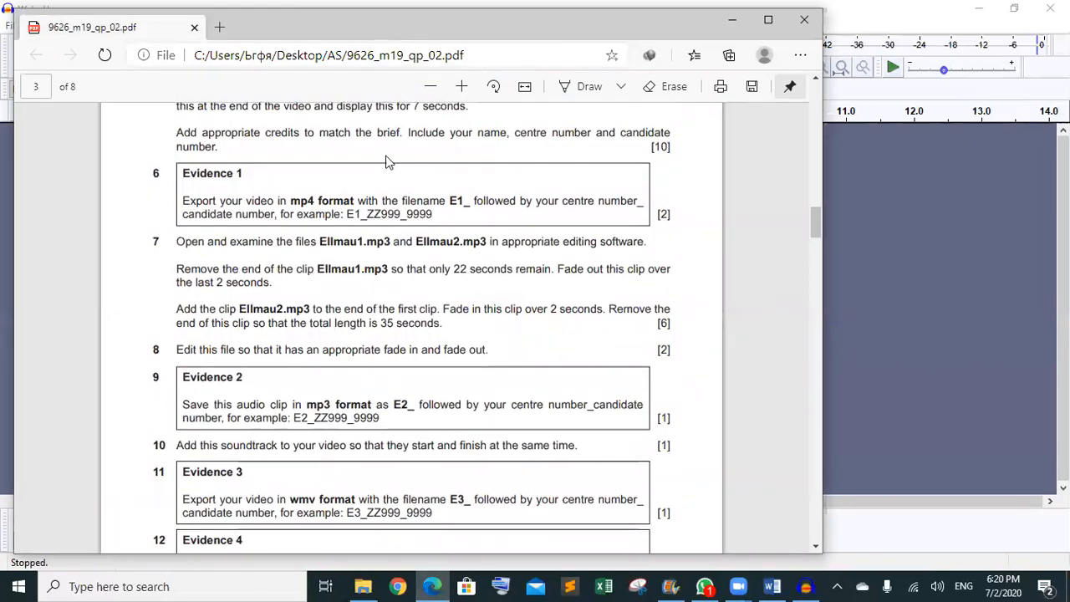
double_click(349, 245)
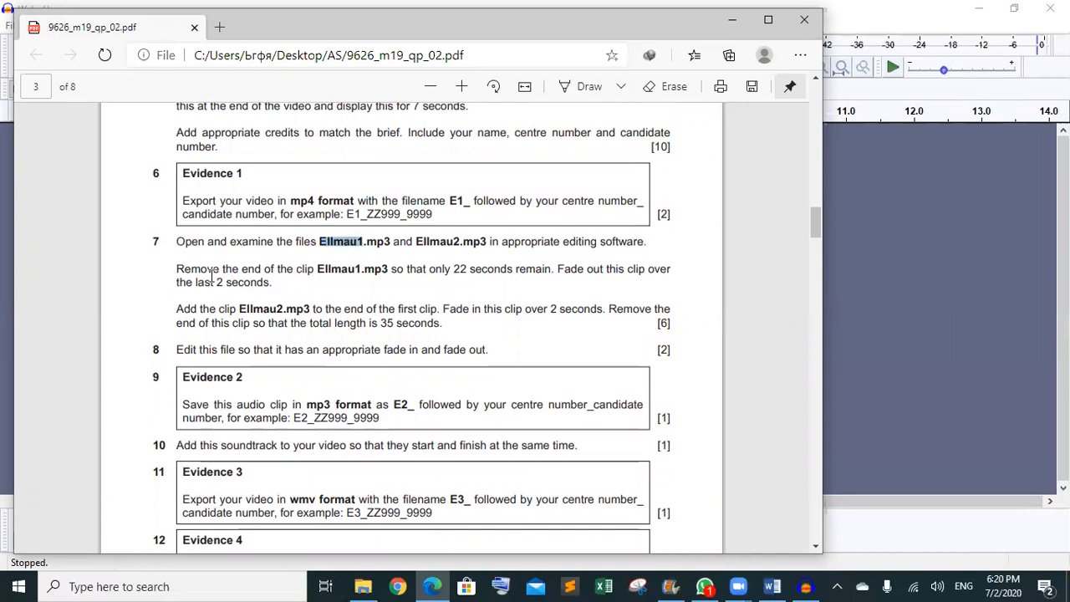
left_click(355, 273)
- In File Explorer, go back to AS and open the 03_9626_02_Confidential Source Files 2019 folder
left_click(732, 20)
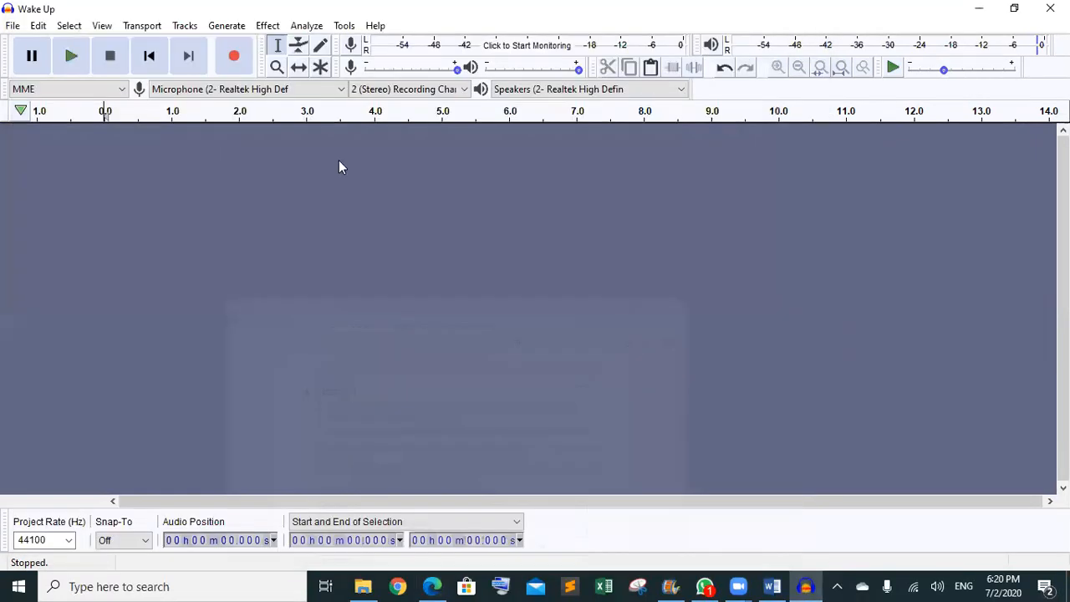
left_click(363, 586)
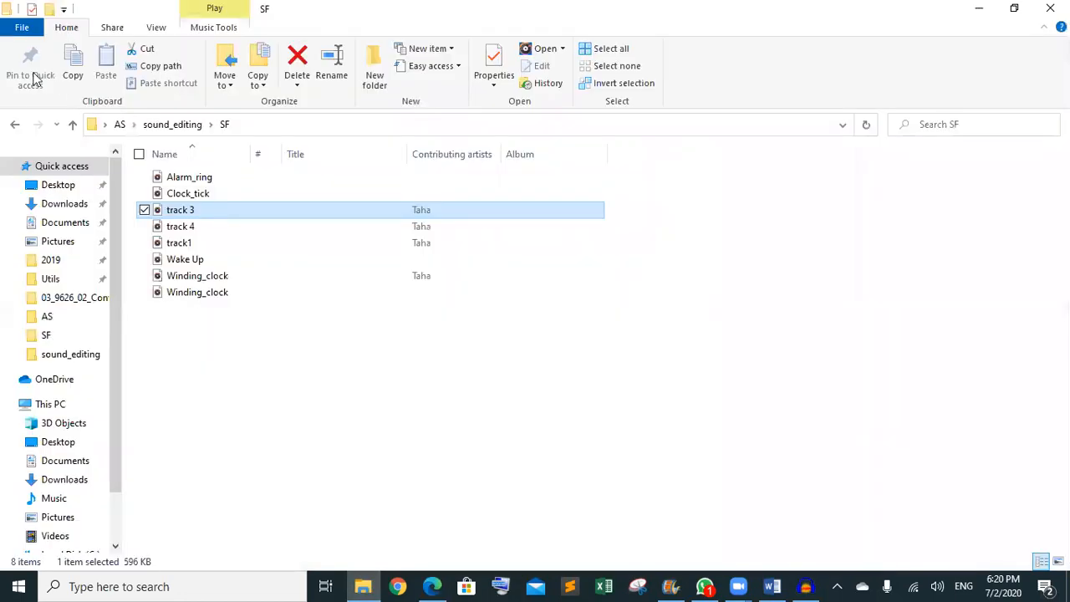
left_click(17, 124)
left_click(17, 124)
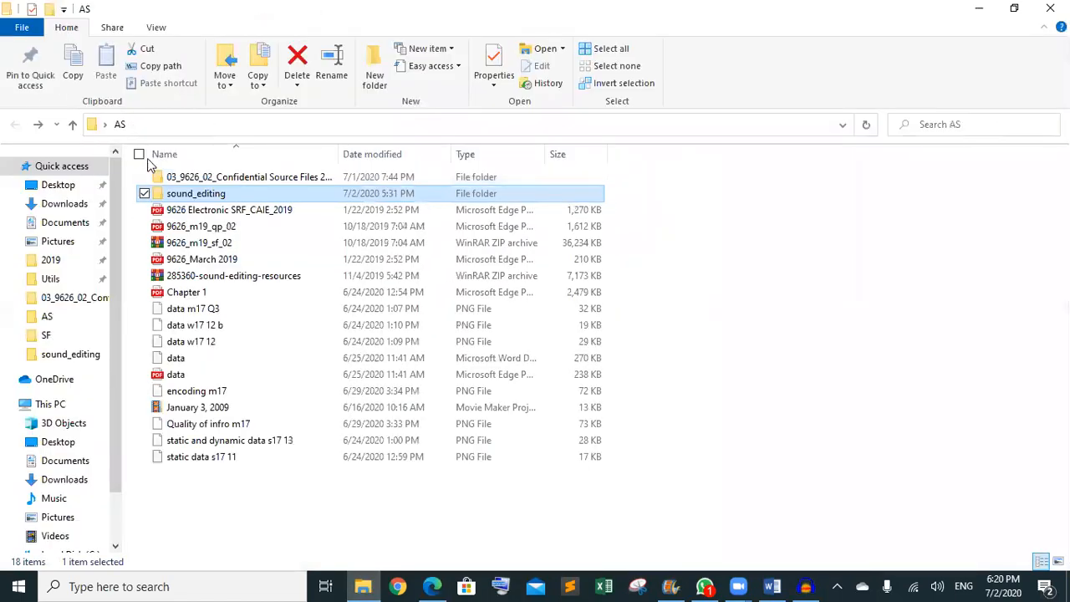
left_click(193, 179)
double_click(194, 178)
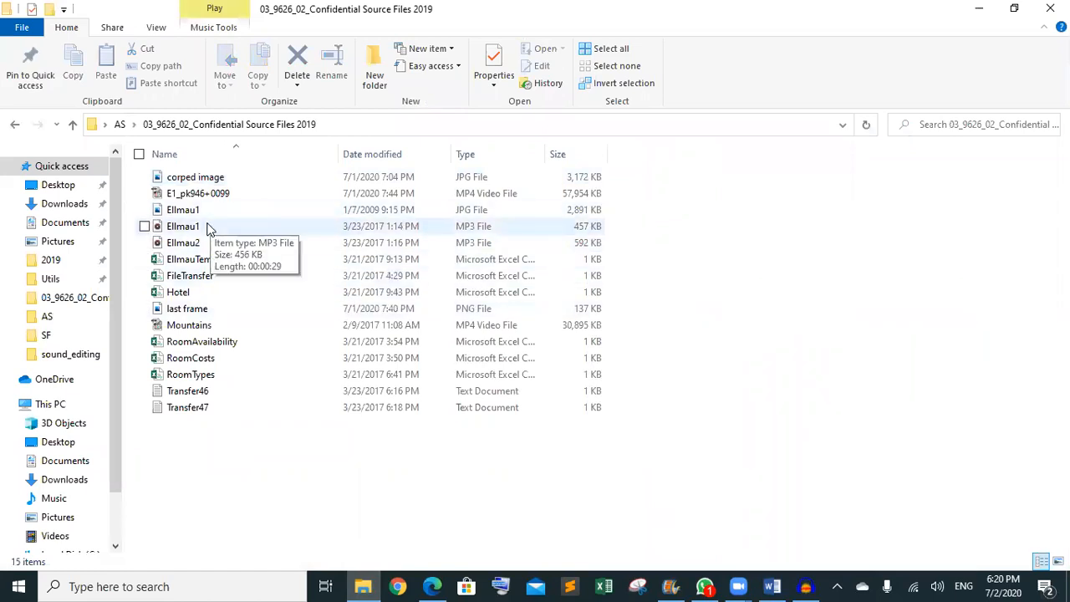
- Drag the Ellmau1 MP3 from the folder into Audacity
left_click_drag(209, 224, 287, 264)
left_click(251, 226)
left_click_drag(251, 227, 566, 335)
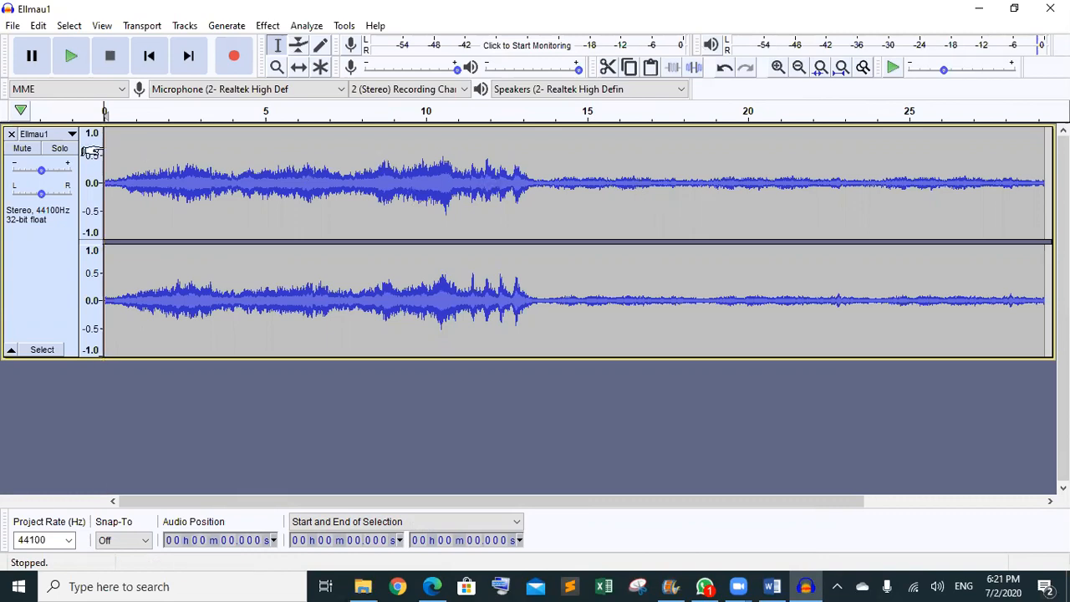
- Select Ellmau1 from 0 to 22.000 s and trim away all audio outside that range
left_click_drag(91, 151, 801, 132)
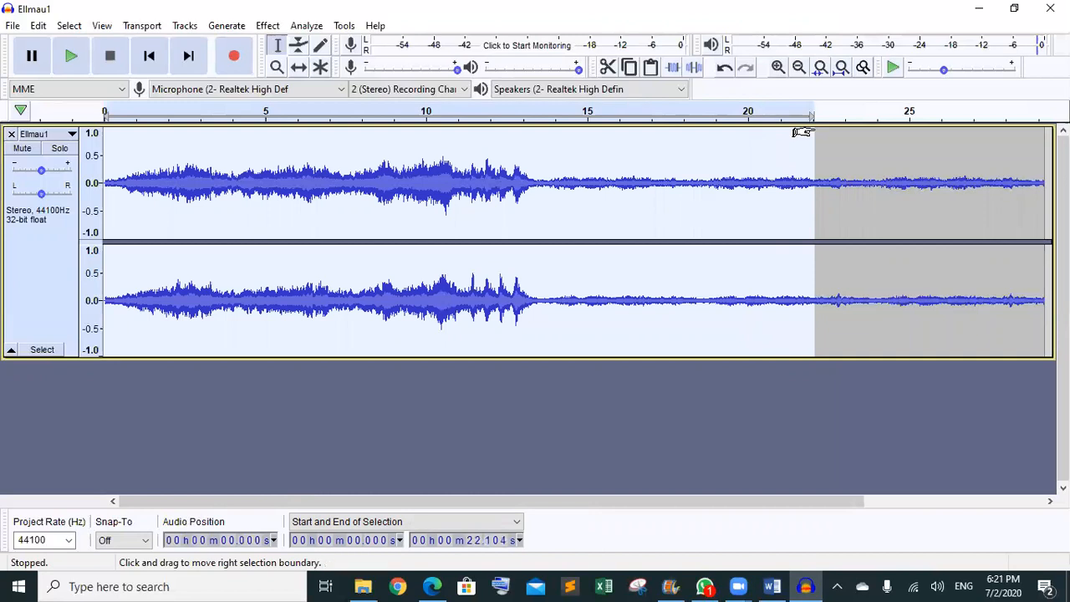
left_click(494, 541)
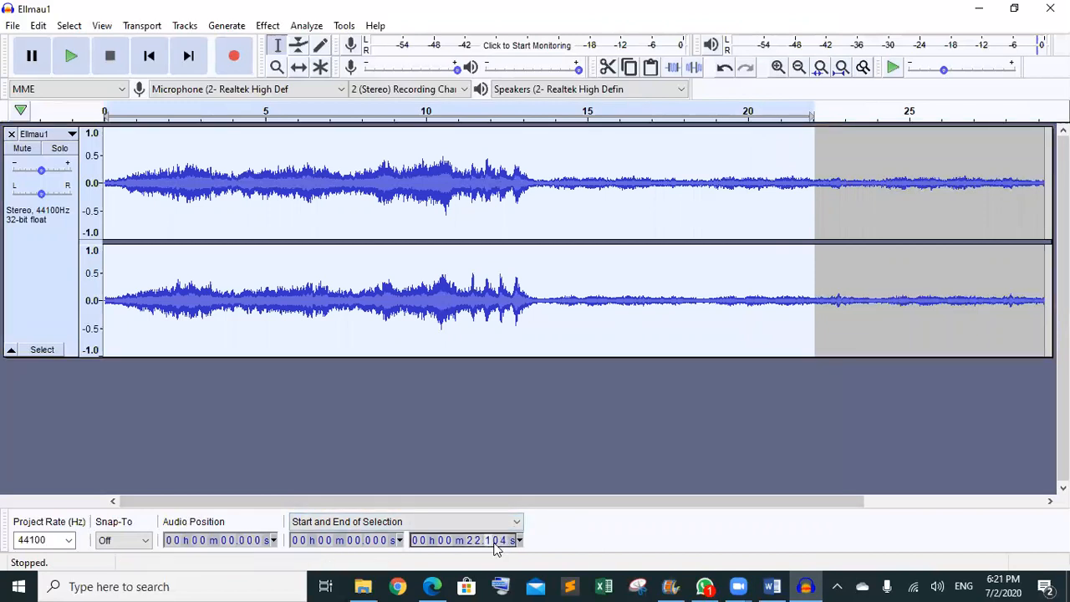
type("000")
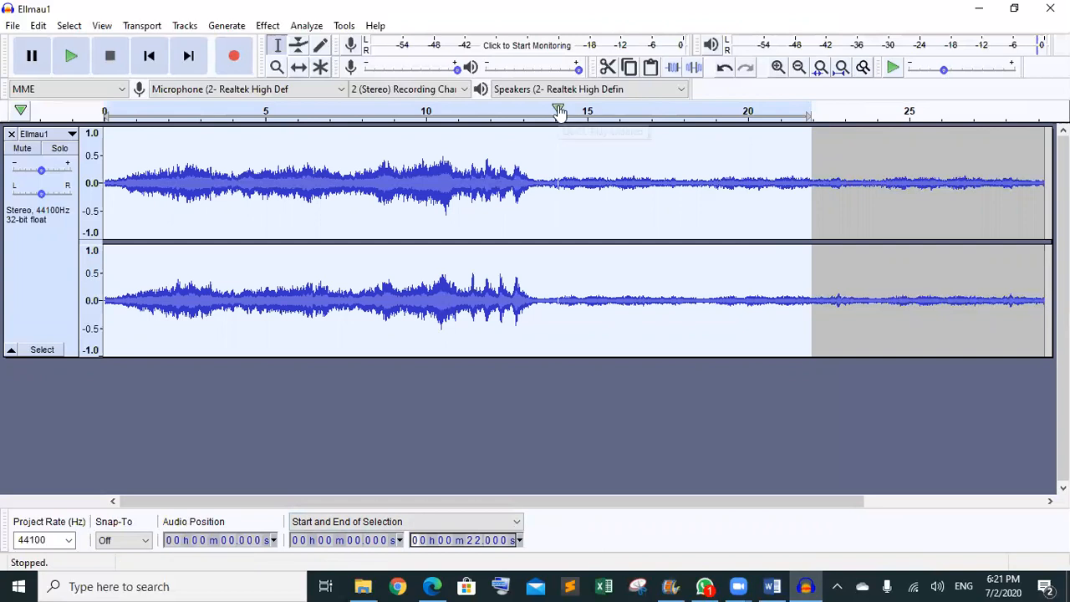
left_click(672, 67)
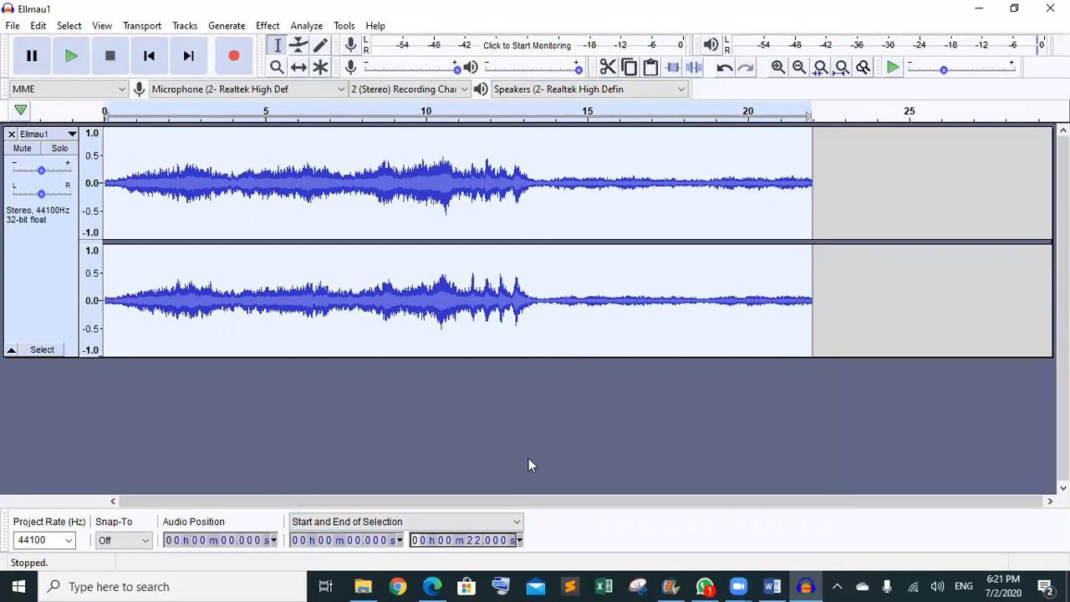
mouse_move(434, 584)
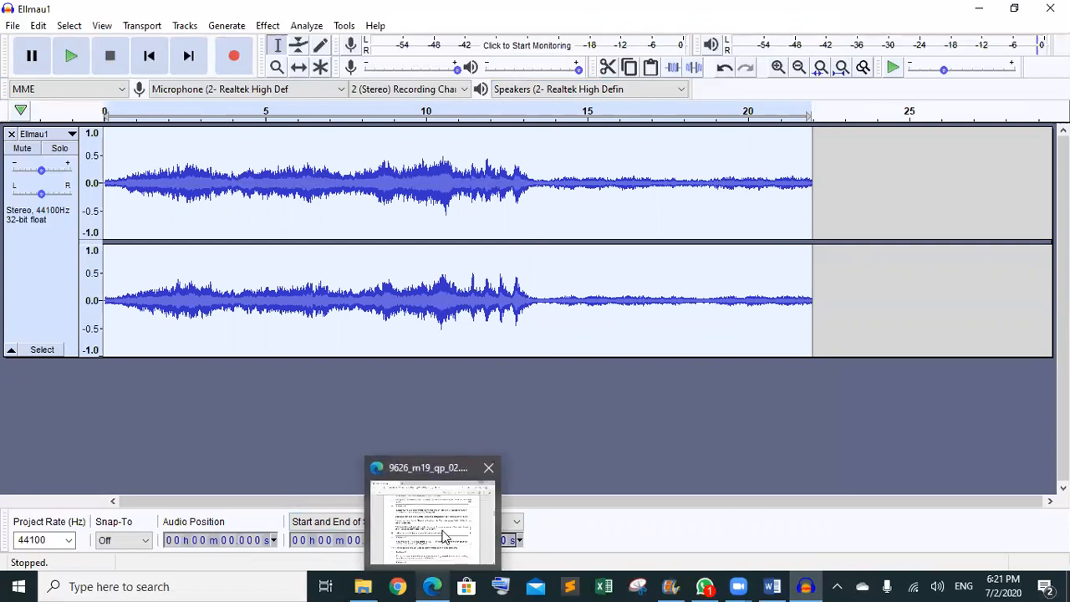
left_click(445, 538)
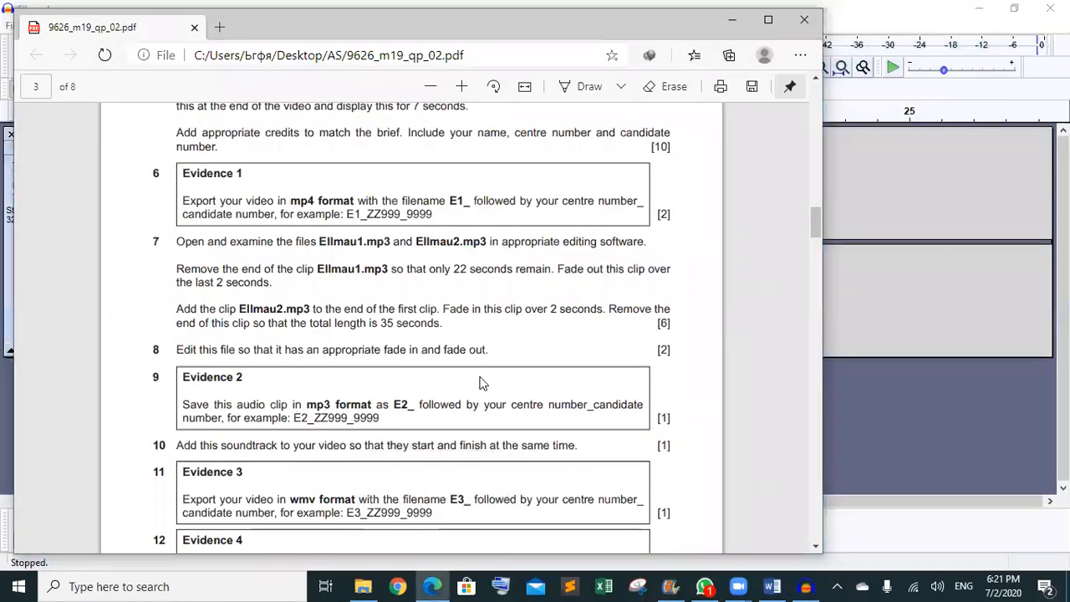
scroll(481, 383, "down", 1)
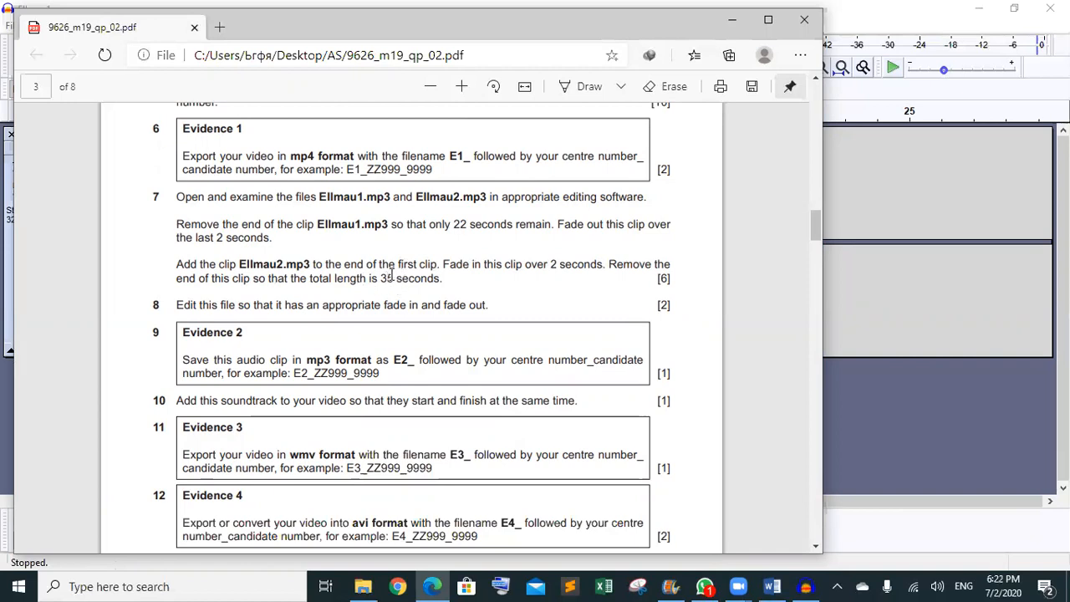
left_click(729, 24)
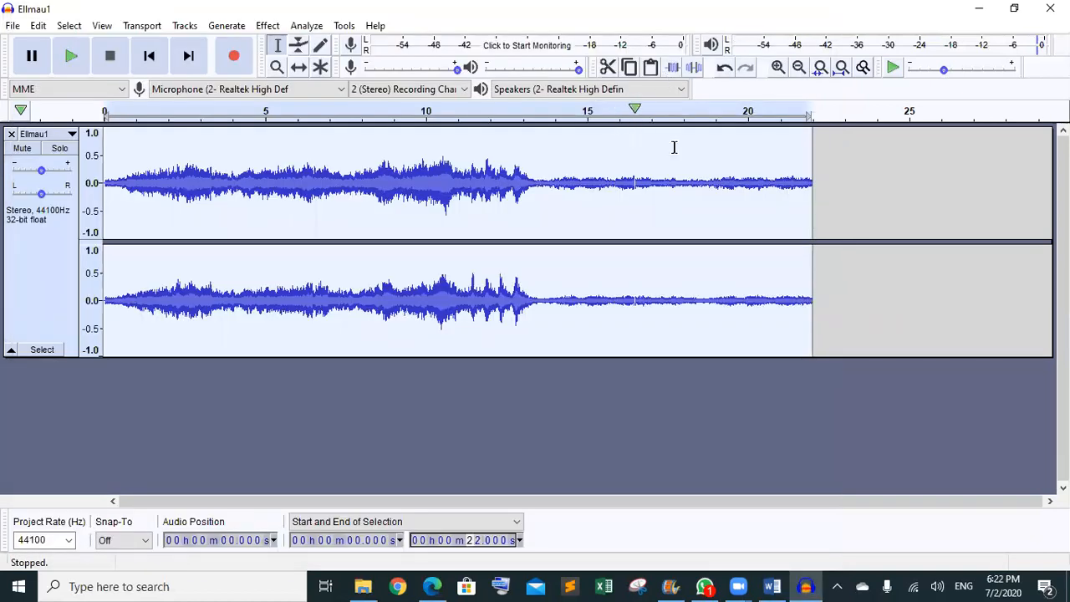
- Select 20.00–22 s at the end of Ellmau1, apply Effect > Fade Out, then deselect
left_click_drag(807, 132, 747, 134)
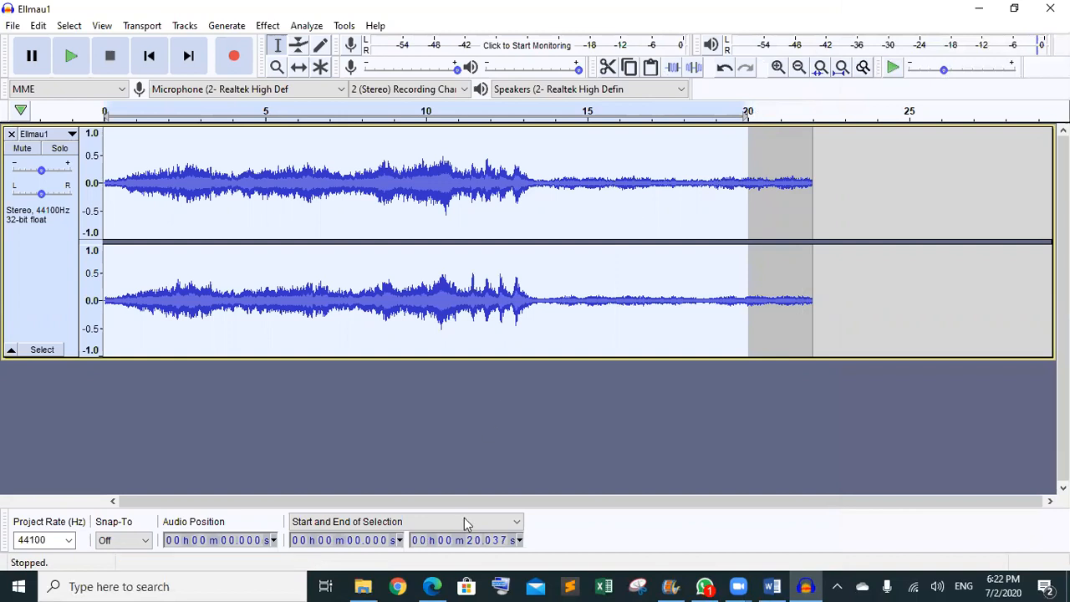
left_click(546, 421)
left_click_drag(751, 132, 798, 144)
left_click(373, 542)
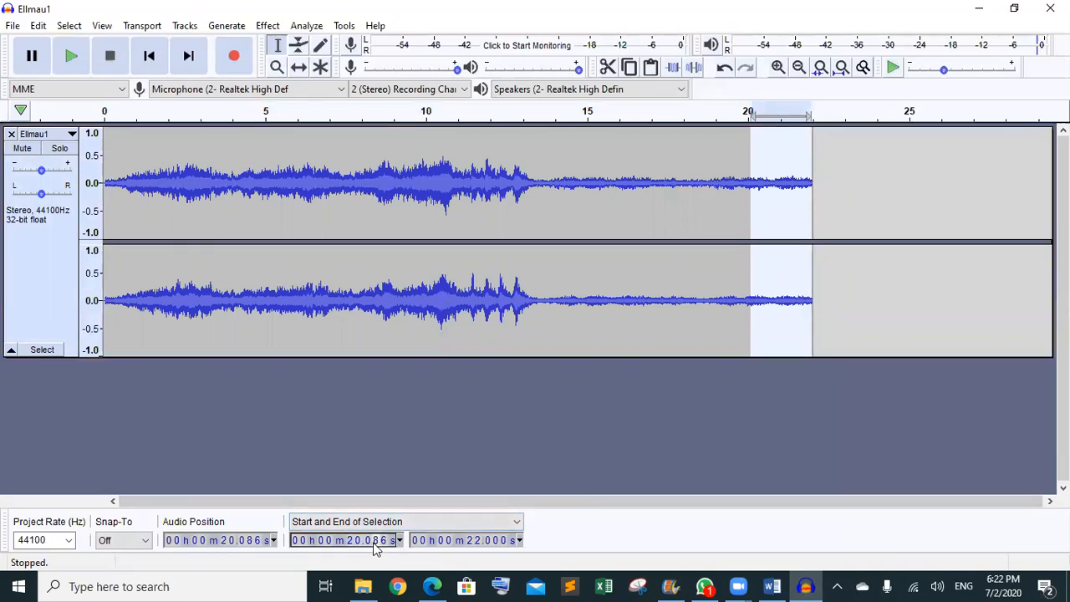
type("00")
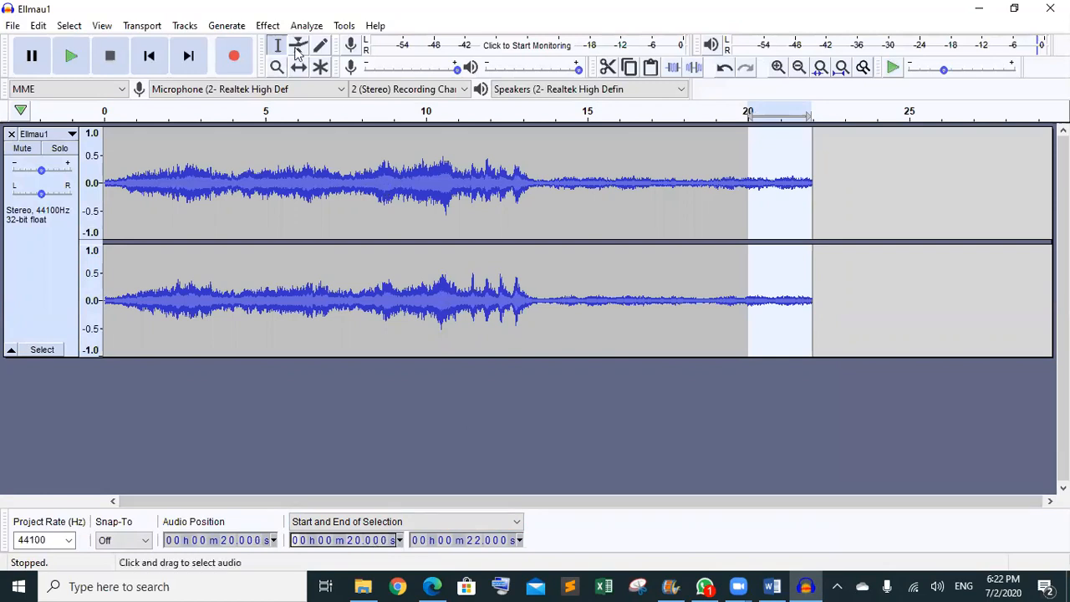
left_click(270, 26)
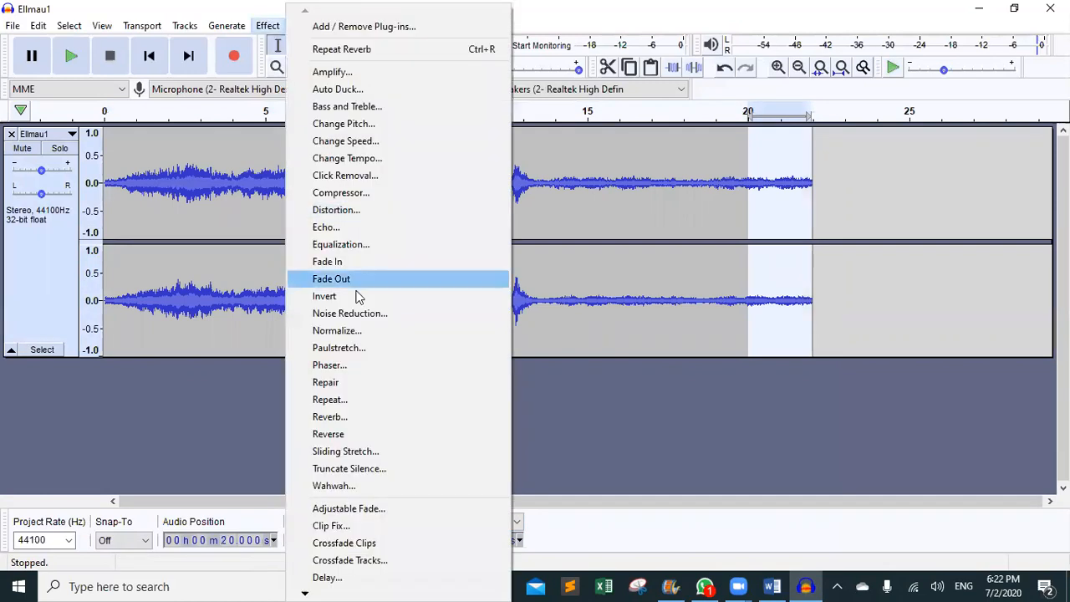
left_click(351, 282)
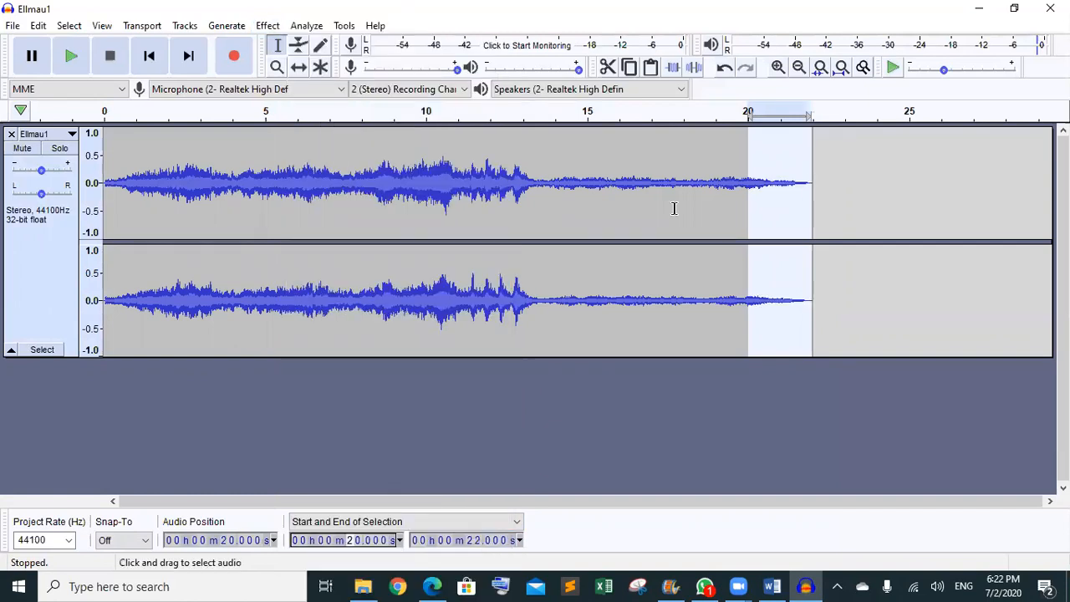
left_click(701, 422)
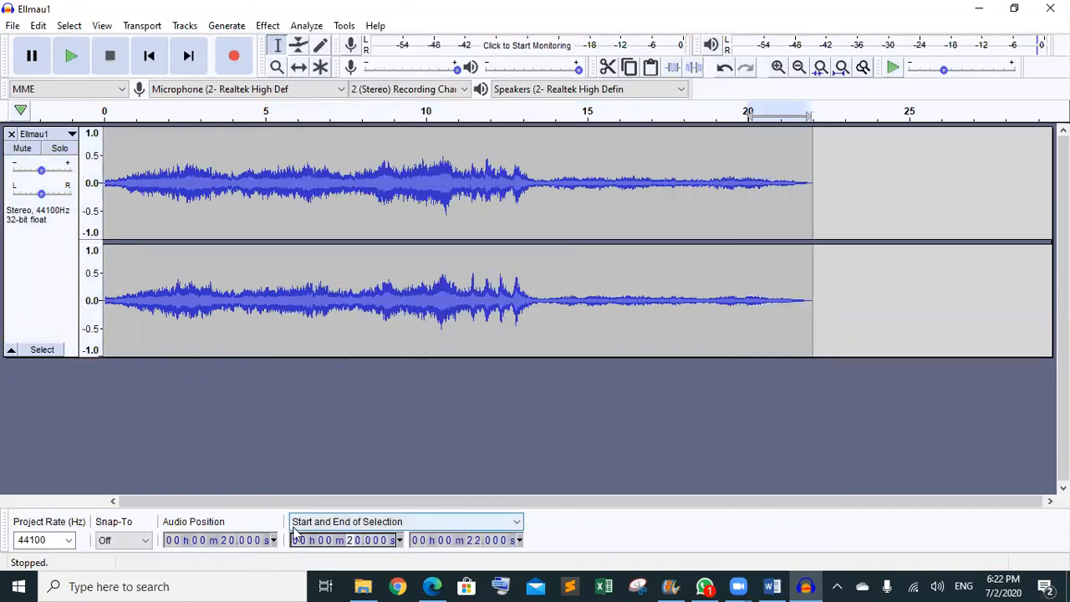
- Drag Ellmau2.mp3 from the source files folder into Audacity as a second track
mouse_move(361, 585)
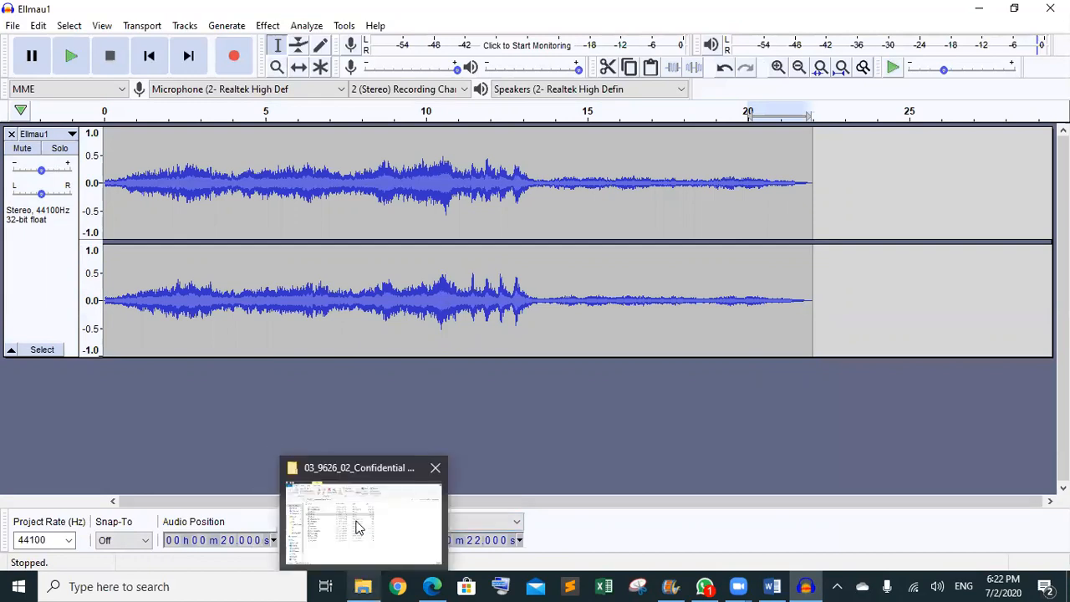
left_click(357, 526)
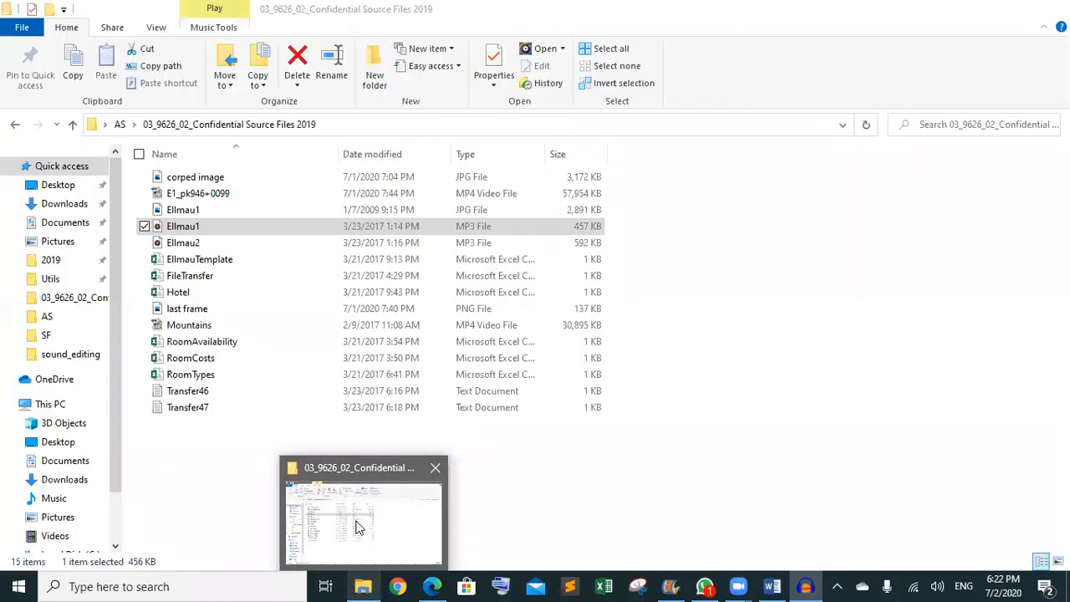
left_click(191, 244)
left_click_drag(192, 244, 585, 427)
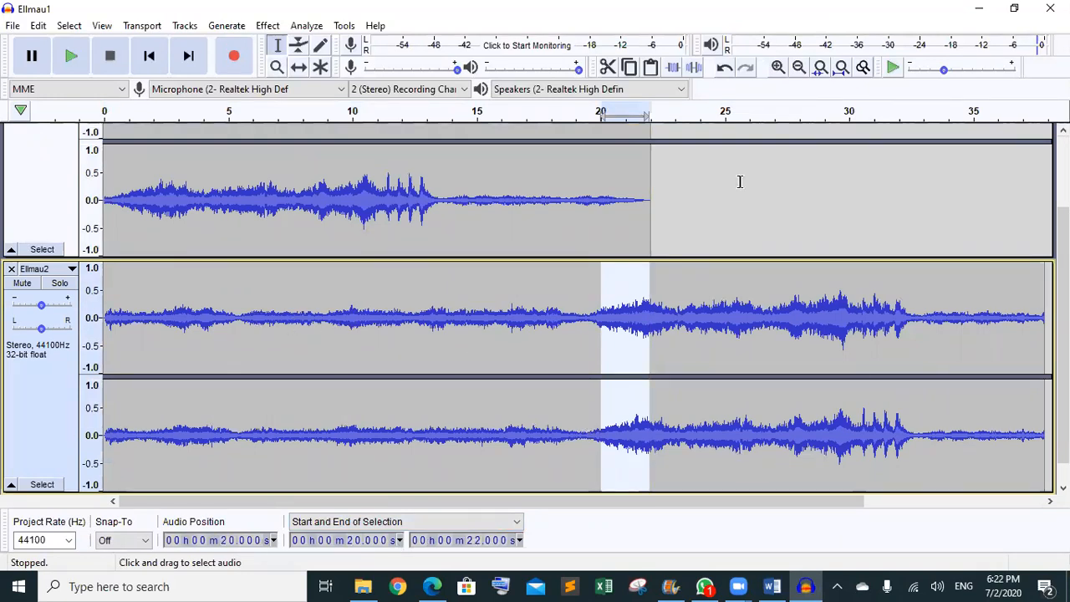
mouse_move(1063, 334)
left_mouse_down()
mouse_move(1063, 269)
mouse_move(1063, 352)
left_mouse_up()
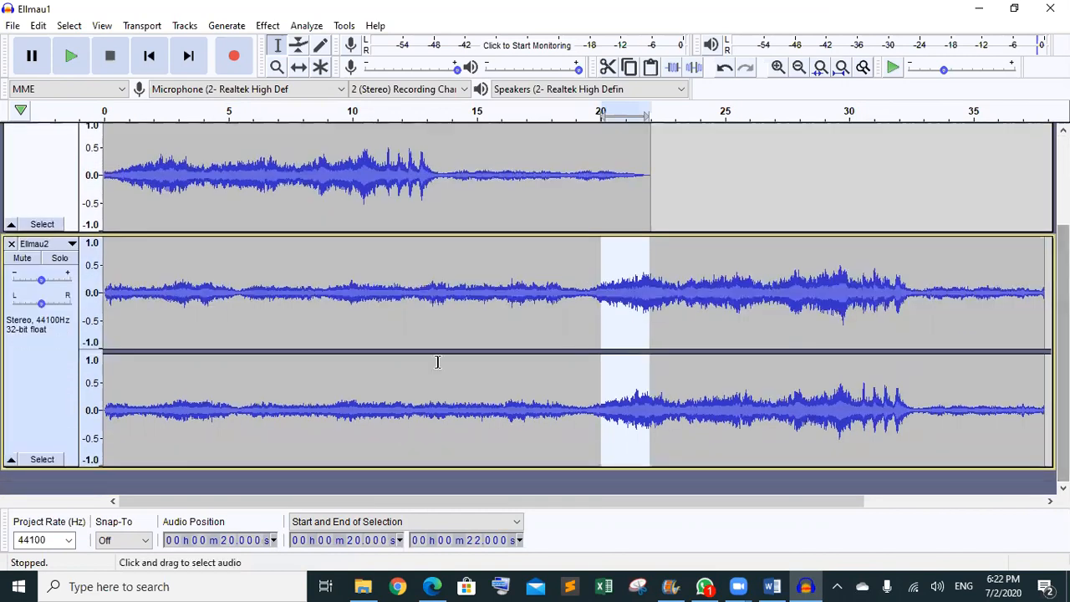
- Select Ellmau2's first 2.00 seconds and apply Effect > Fade In
left_click_drag(106, 264, 154, 272)
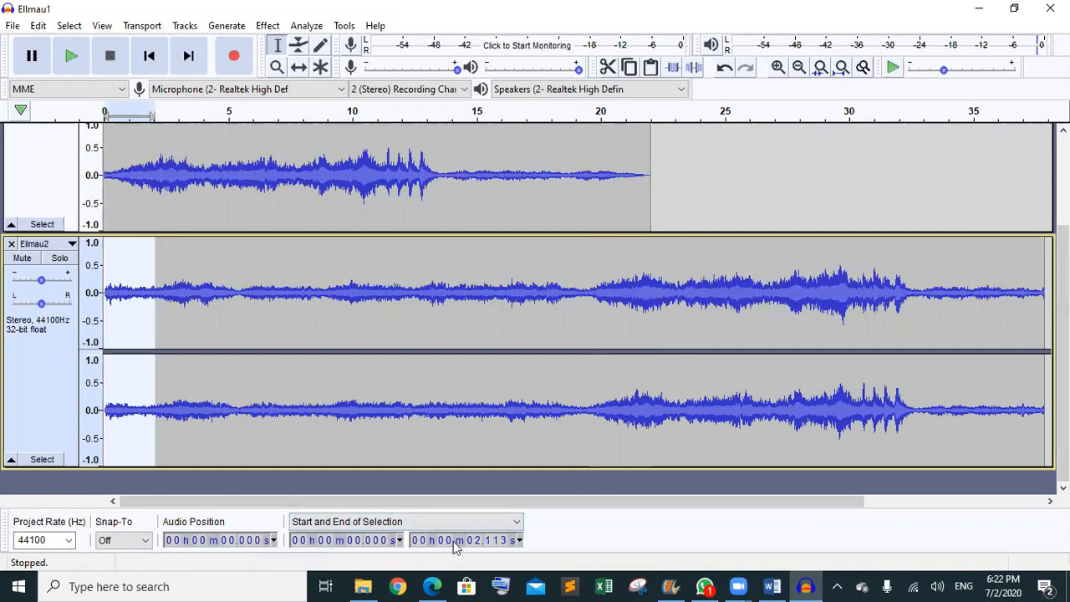
left_click(491, 542)
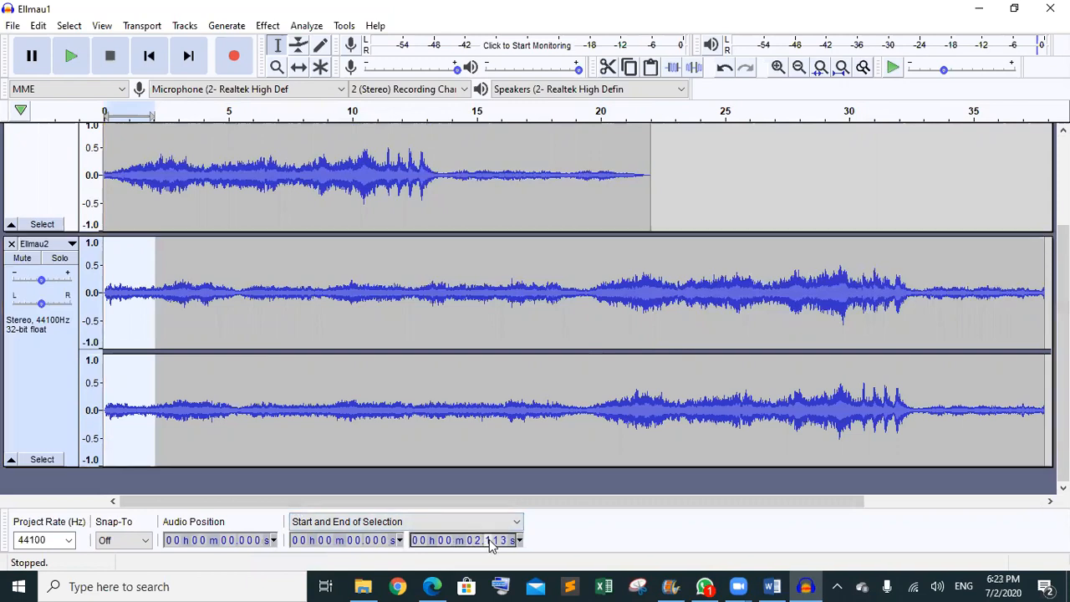
type("000")
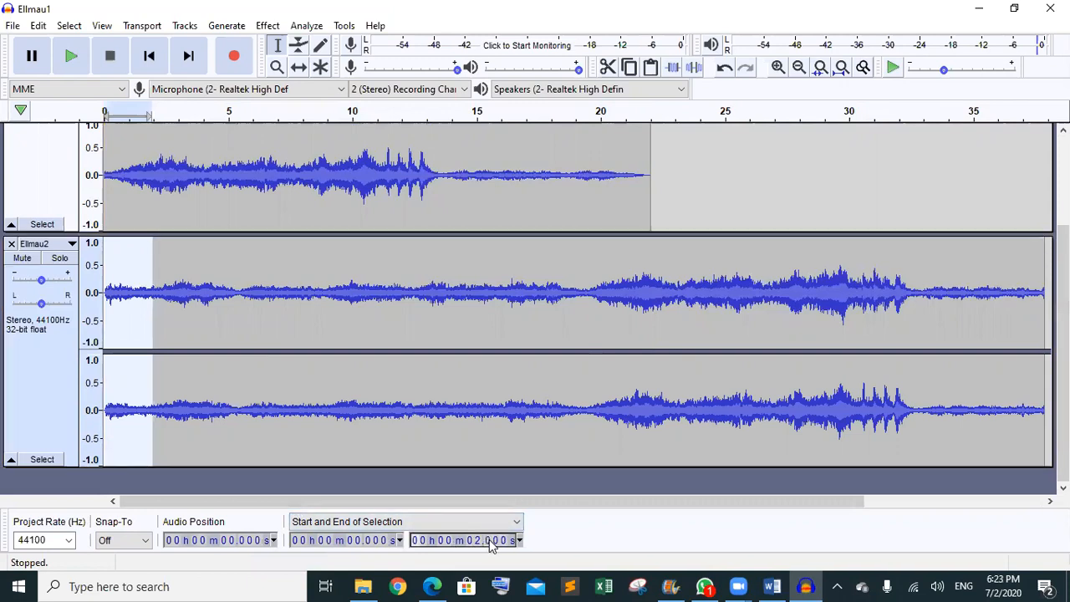
left_click(267, 26)
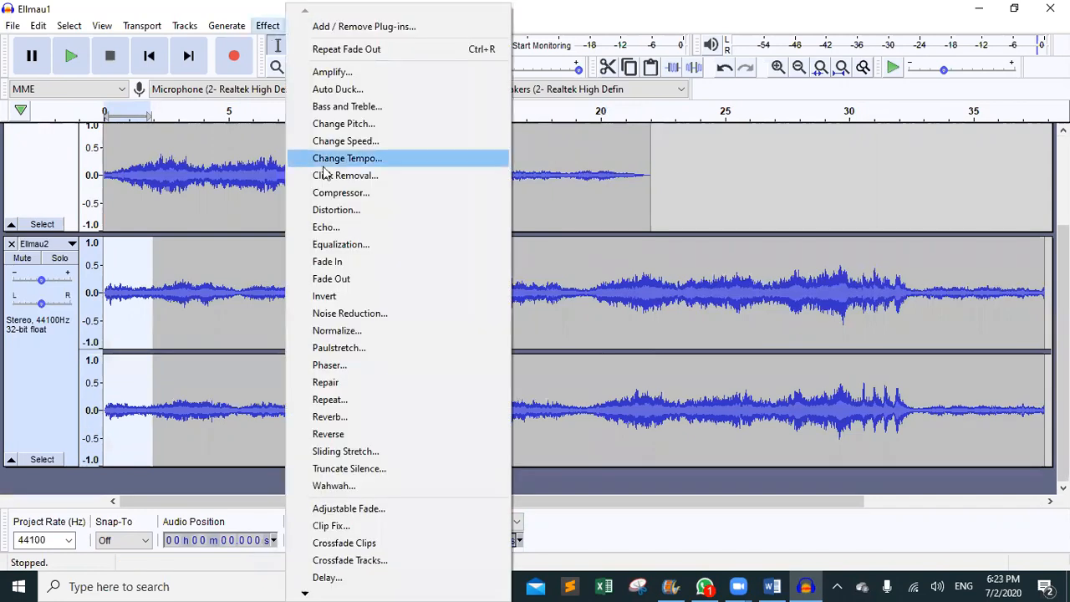
left_click(349, 269)
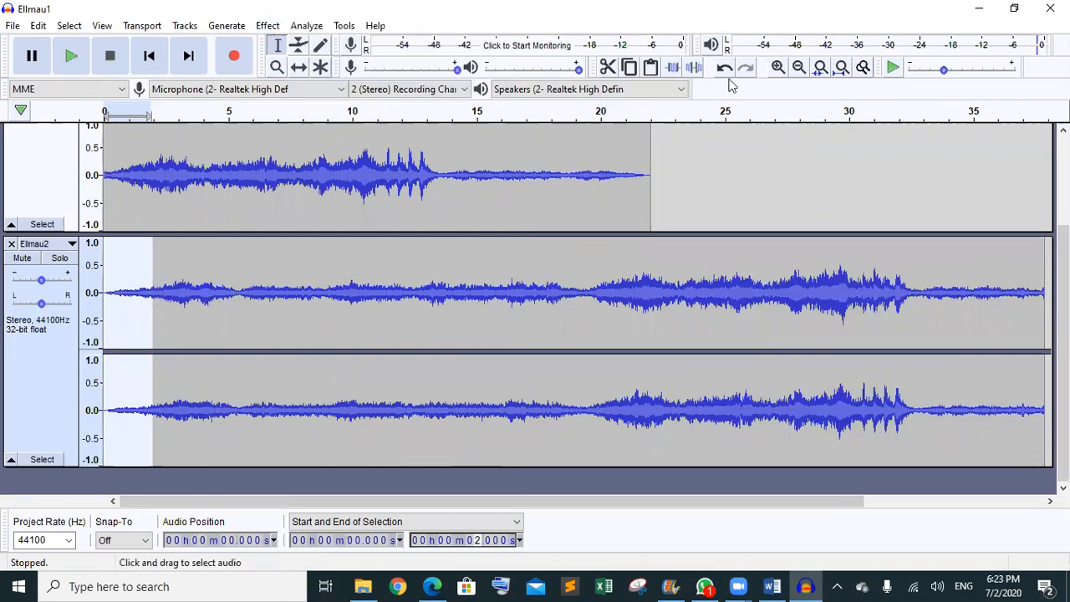
scroll(568, 301, "up", 3)
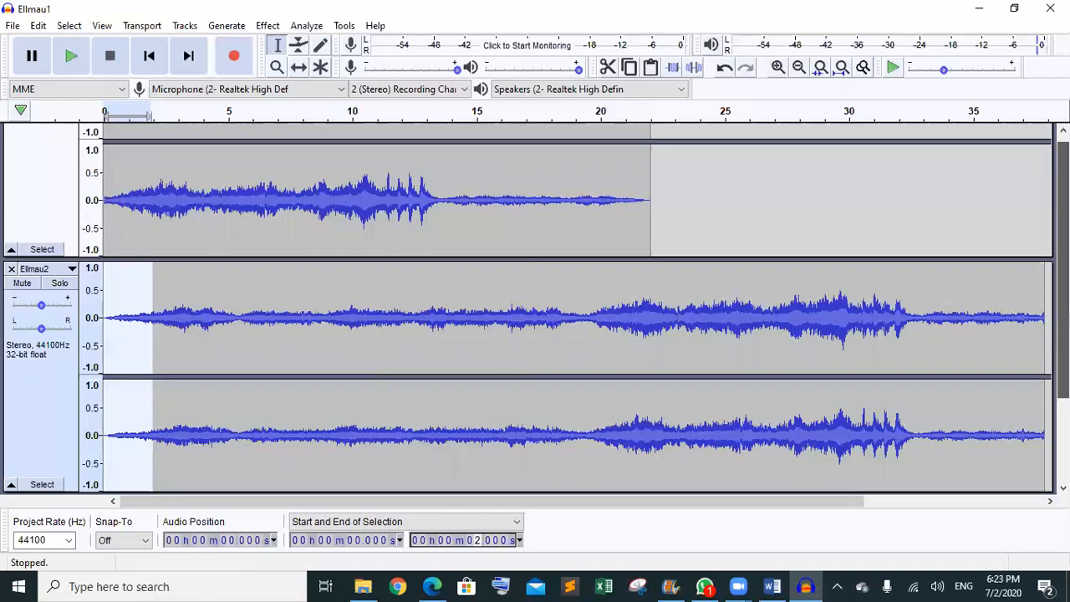
- With the Time Shift tool, move the Ellmau2 clip onto Ellmau1 at 22 s and close the empty track
left_click(298, 67)
left_click_drag(133, 405, 675, 239)
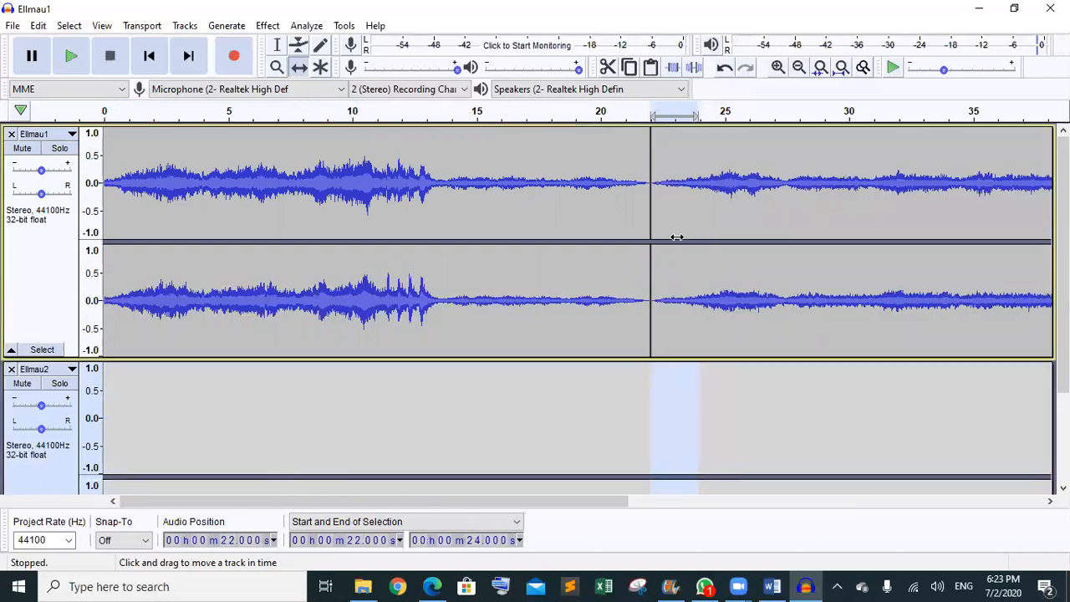
left_click(12, 369)
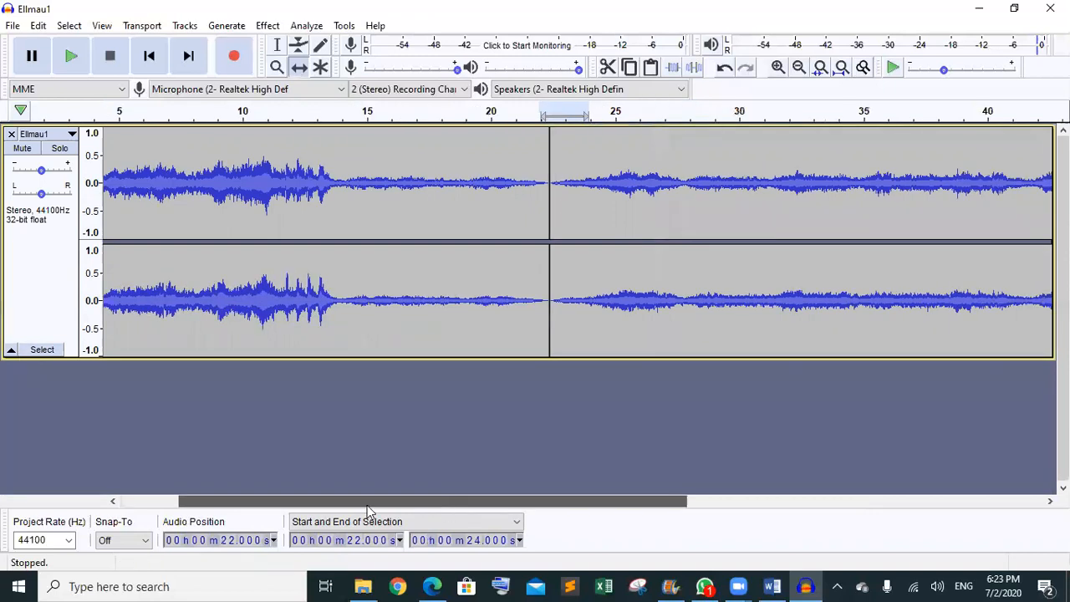
- Zoom in to check the 22–24 s join, then fit the whole project to the window
left_click(820, 68)
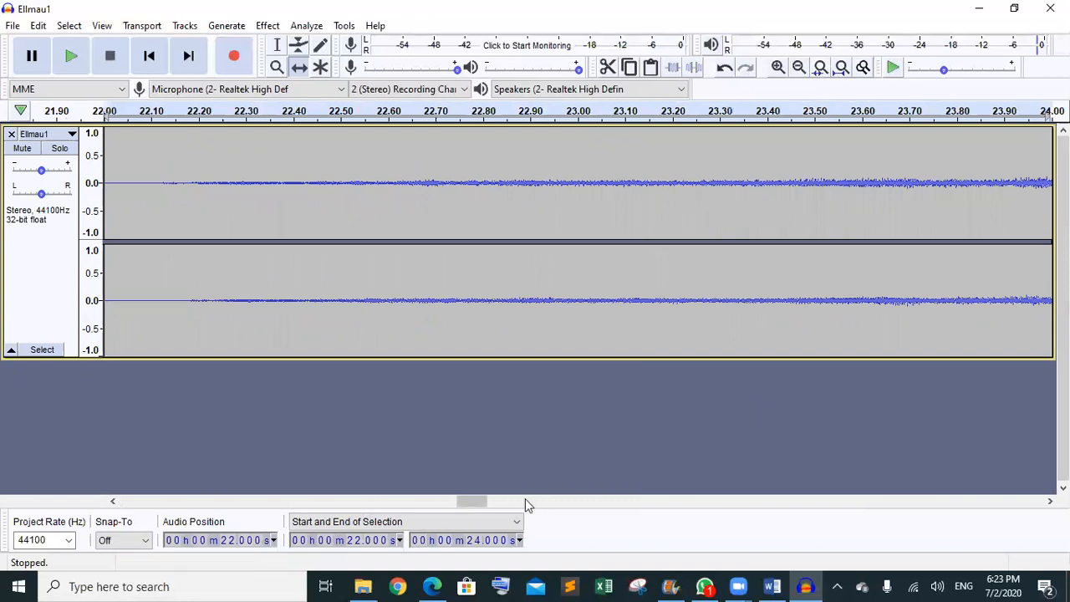
left_click_drag(482, 510, 512, 512)
key("ctrl+z")
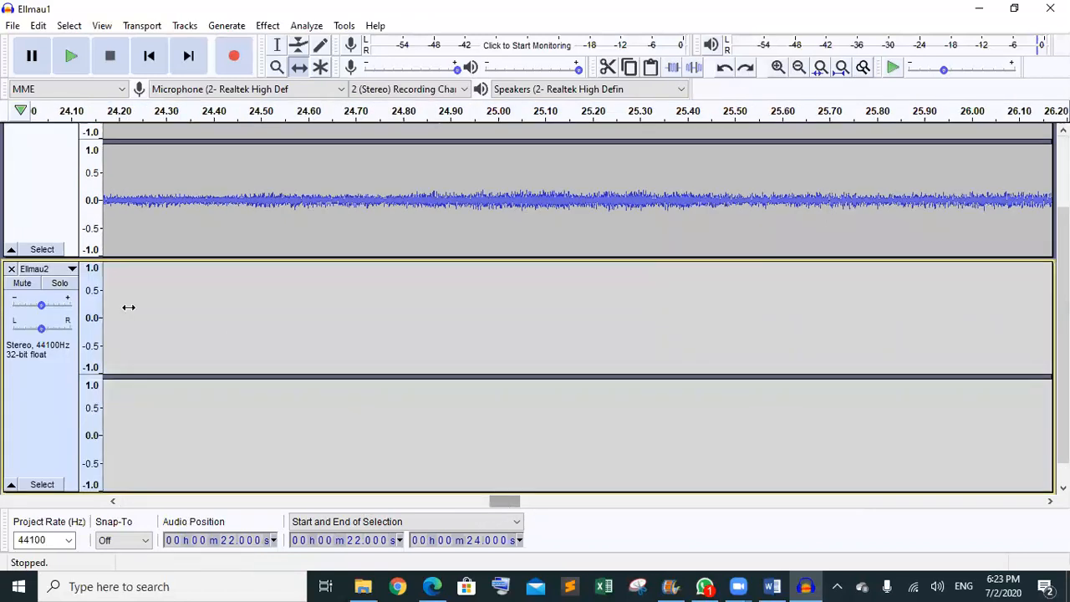
key("ctrl+y")
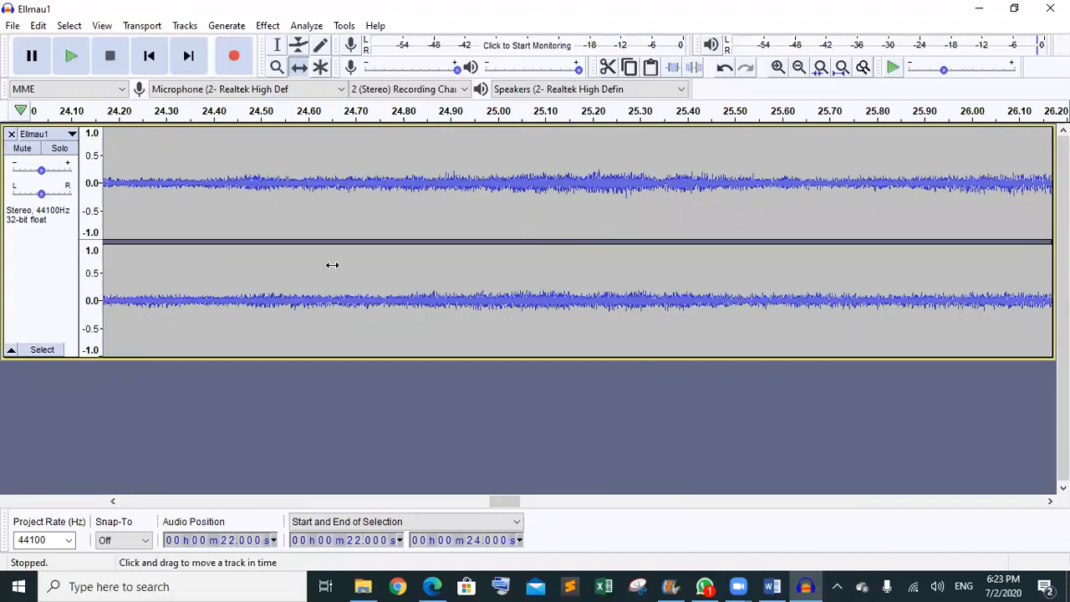
left_click(820, 69)
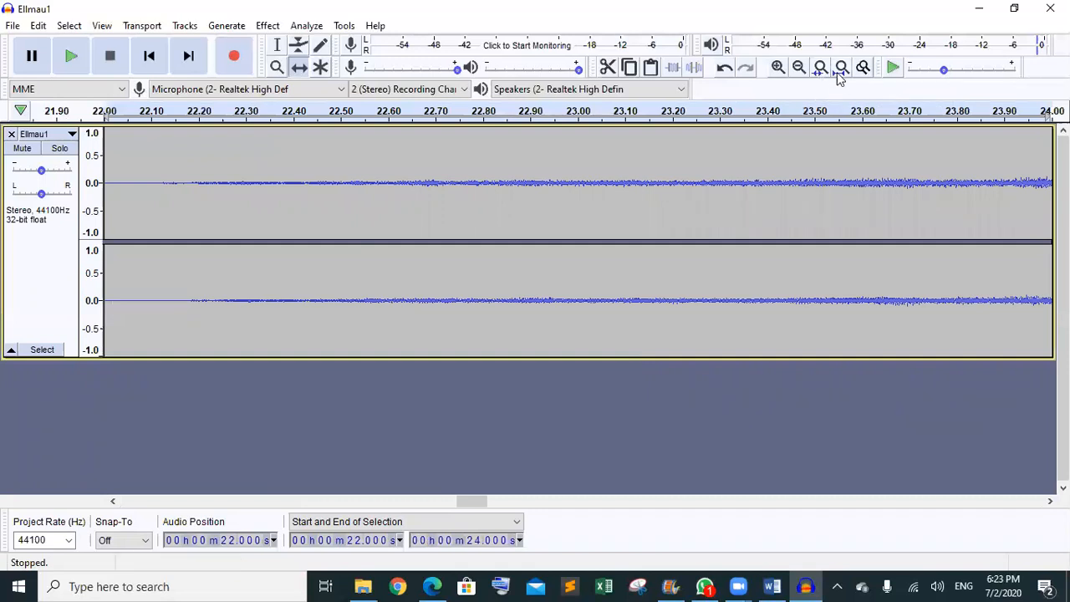
left_click(839, 72)
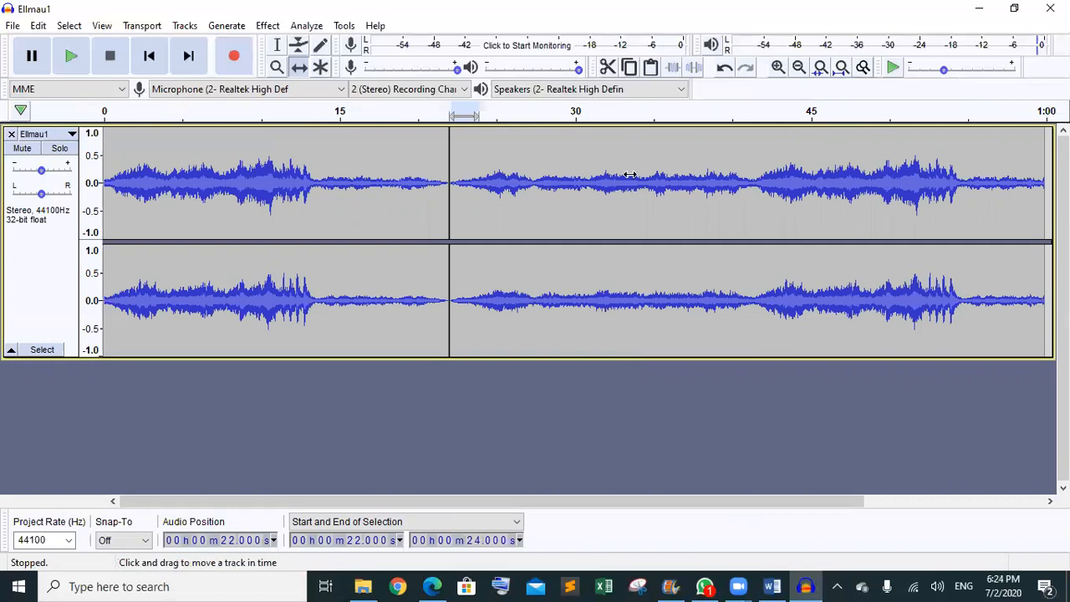
- Select the soundtrack from 0 to 35.000 s and trim off everything after it
left_click(281, 48)
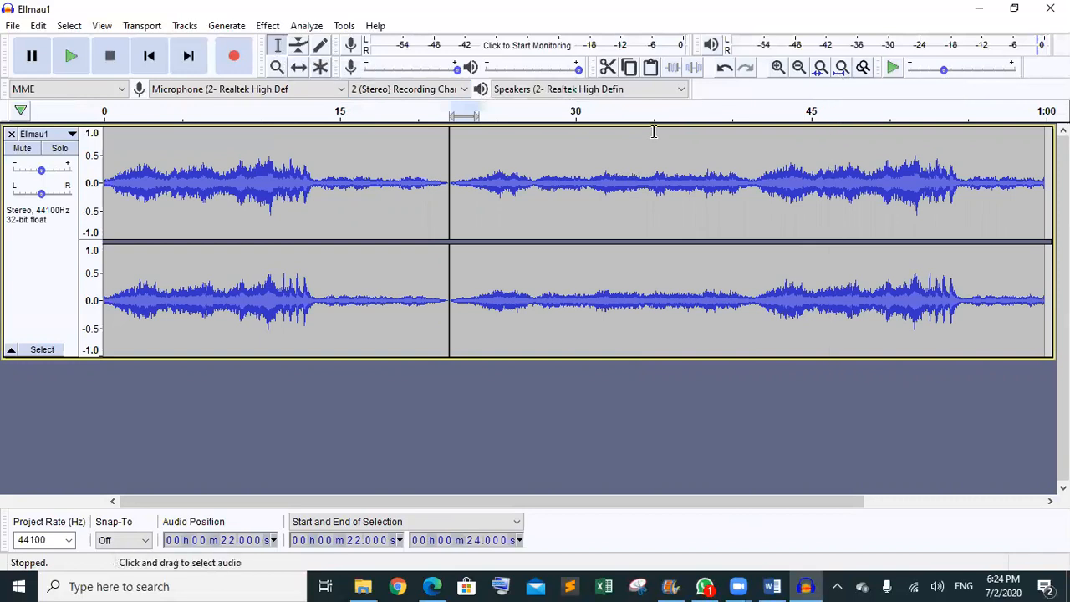
left_click_drag(653, 131, 57, 112)
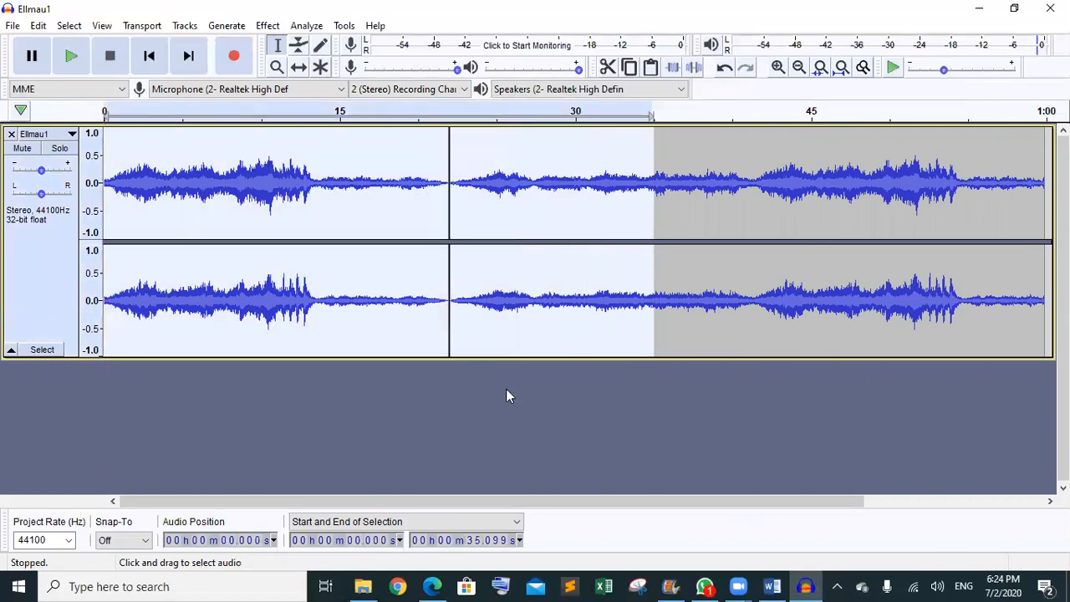
left_click(493, 544)
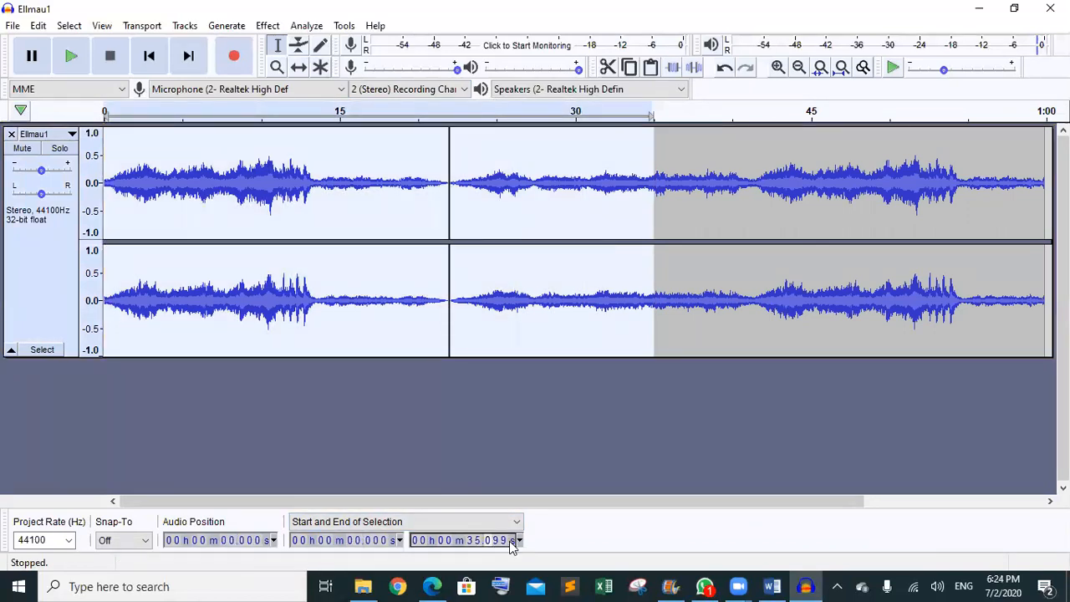
type("000")
left_click(672, 68)
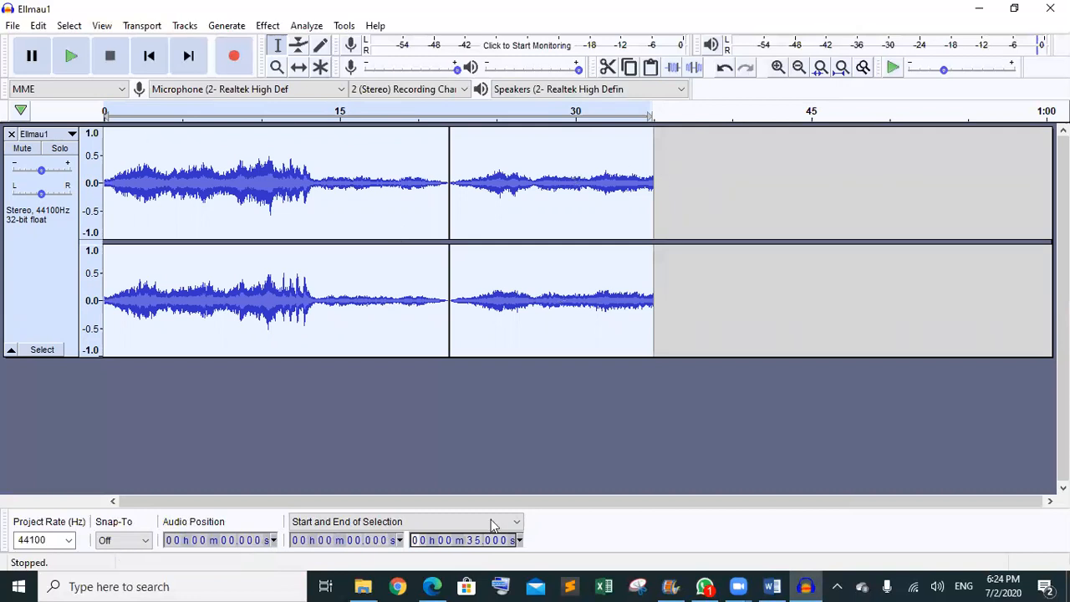
- Deselect, place the play cursor at 12.713 s, and bring the task sheet PDF forward
left_click(384, 443)
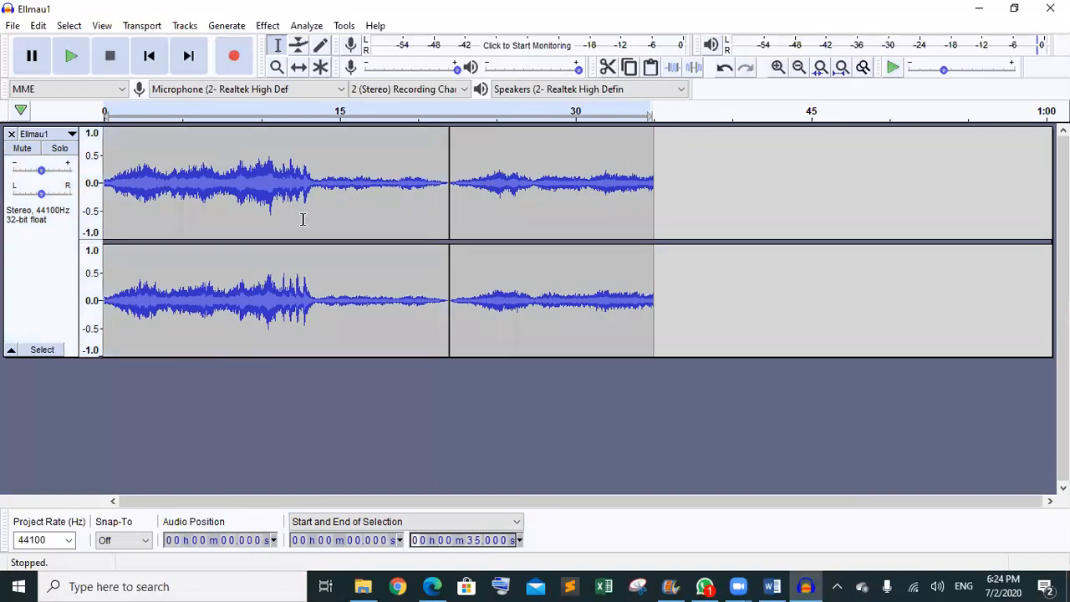
left_click(304, 226)
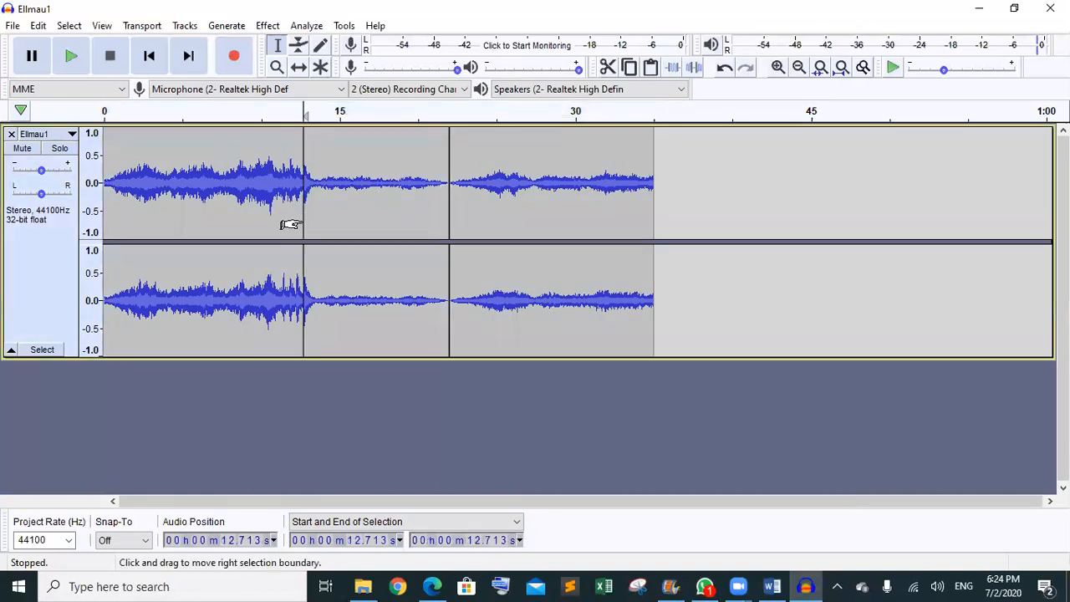
left_click(432, 586)
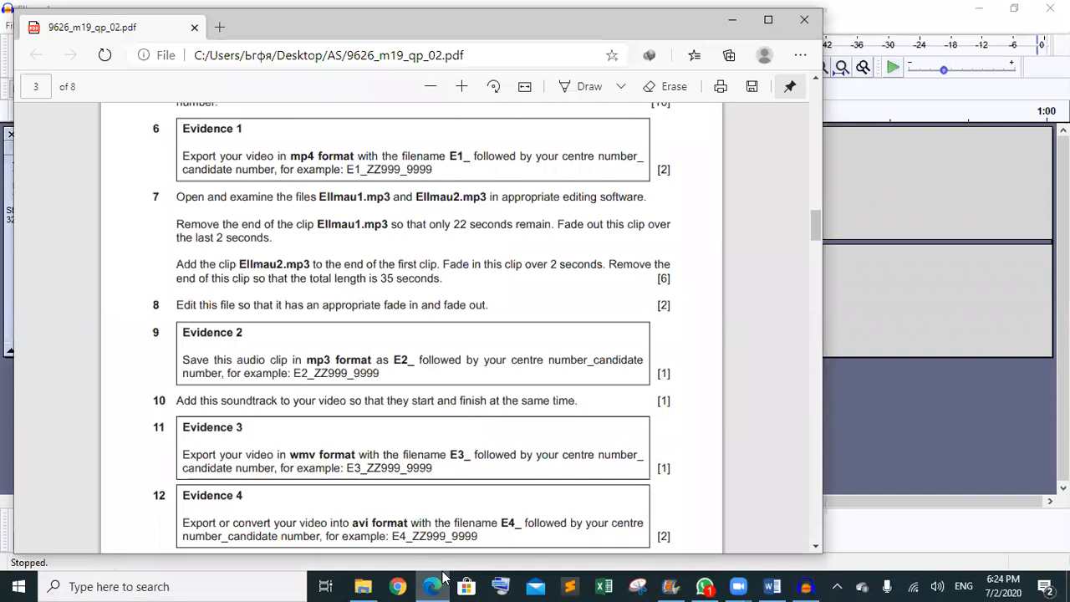
- Scroll the task sheet to review tasks 7–12, then minimize Edge
key("Down")
key("Down")
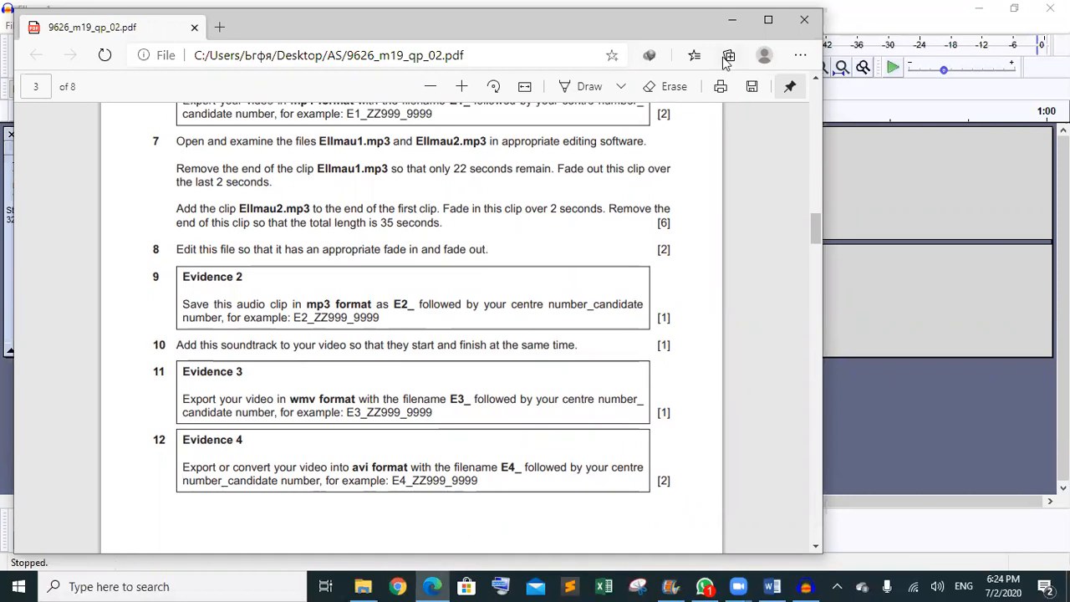
left_click(731, 19)
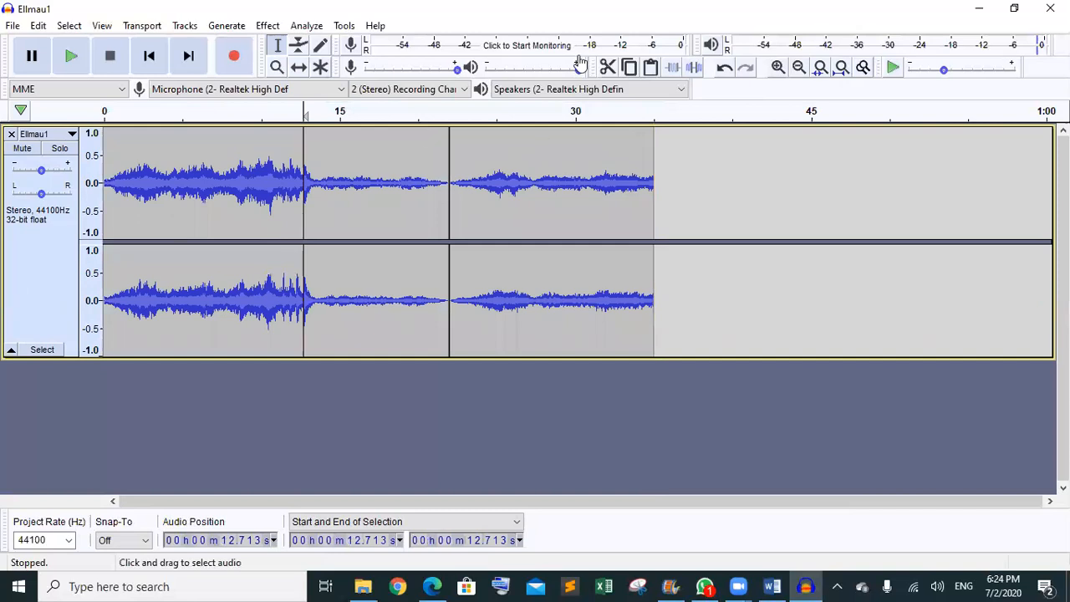
- Fit the 35 s project to the window and select Ellmau1 from 0 to about 1.08 s
left_click(835, 71)
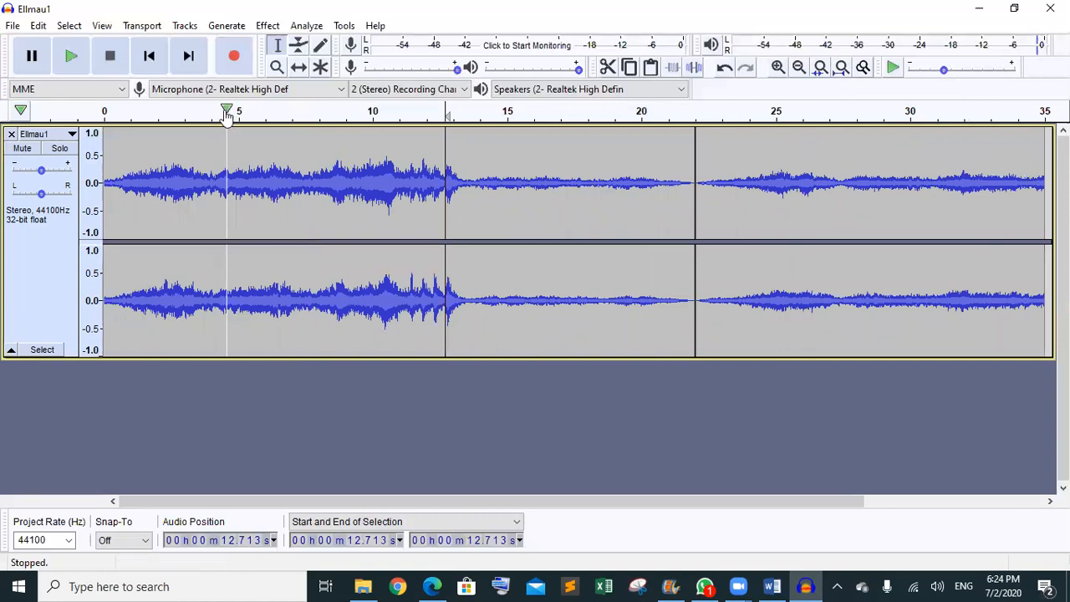
left_click_drag(102, 133, 130, 138)
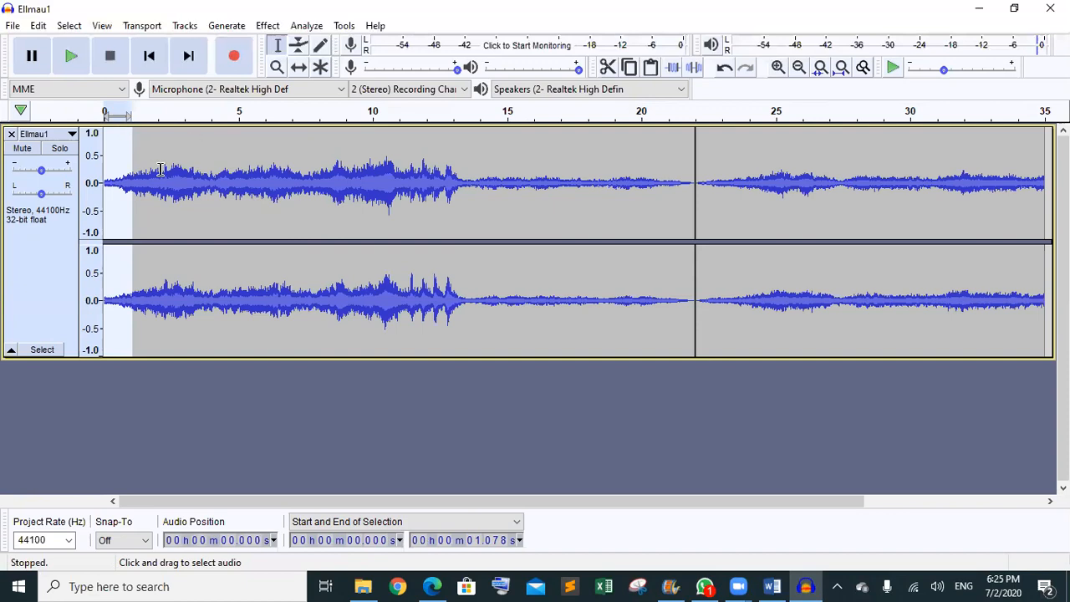
- Apply a one-second fade-in to the start of the track
left_click(267, 25)
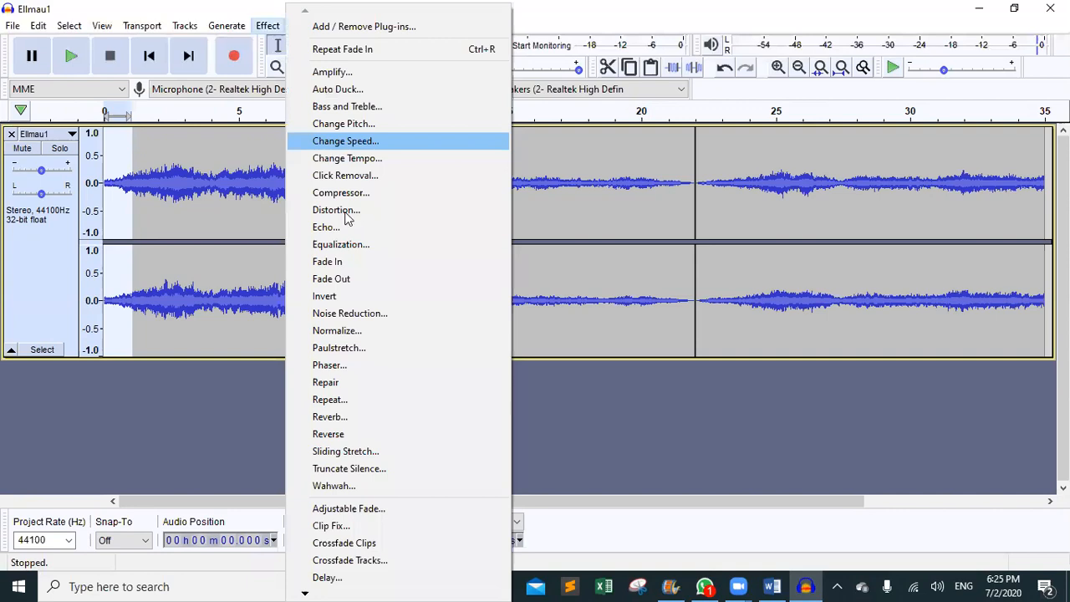
left_click(346, 262)
left_click_drag(478, 501, 634, 500)
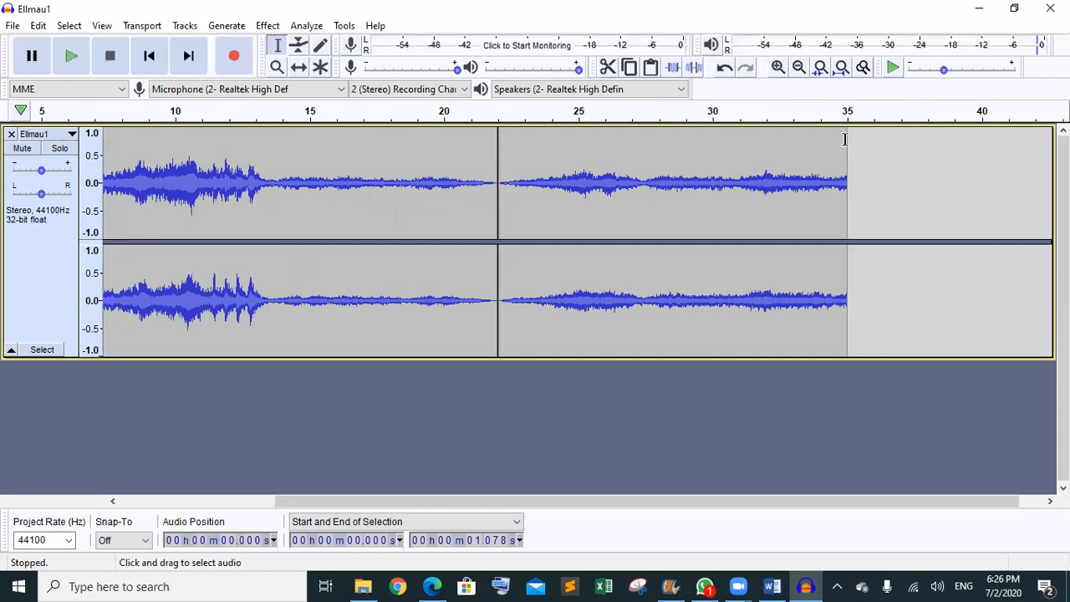
- Select 34–35 s, fade out the final second, and return to the exam PDF
left_click_drag(846, 142, 822, 139)
left_click(378, 544)
type("00")
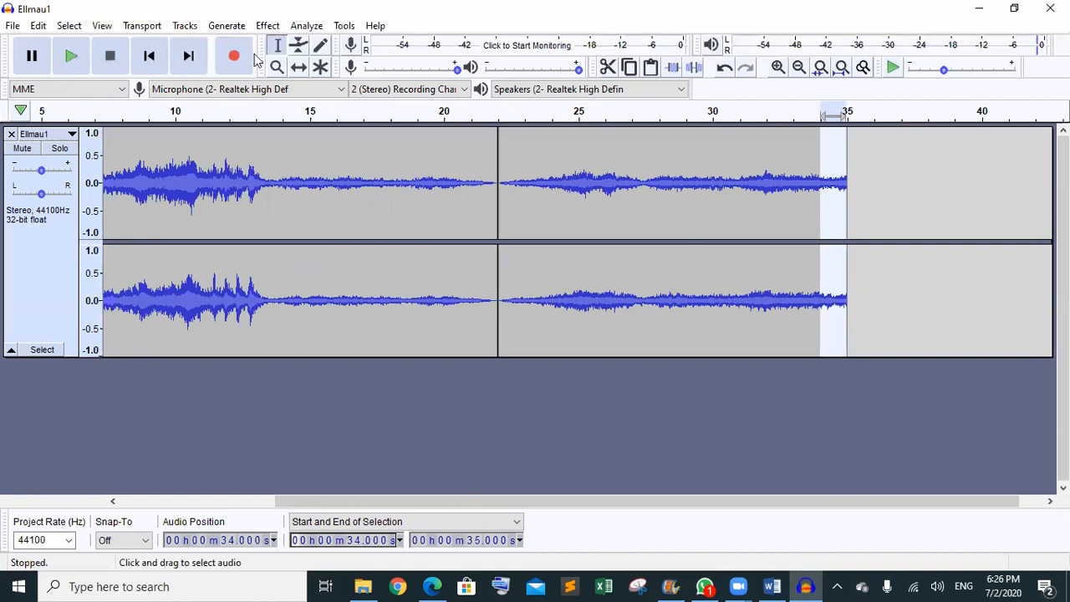
left_click(270, 27)
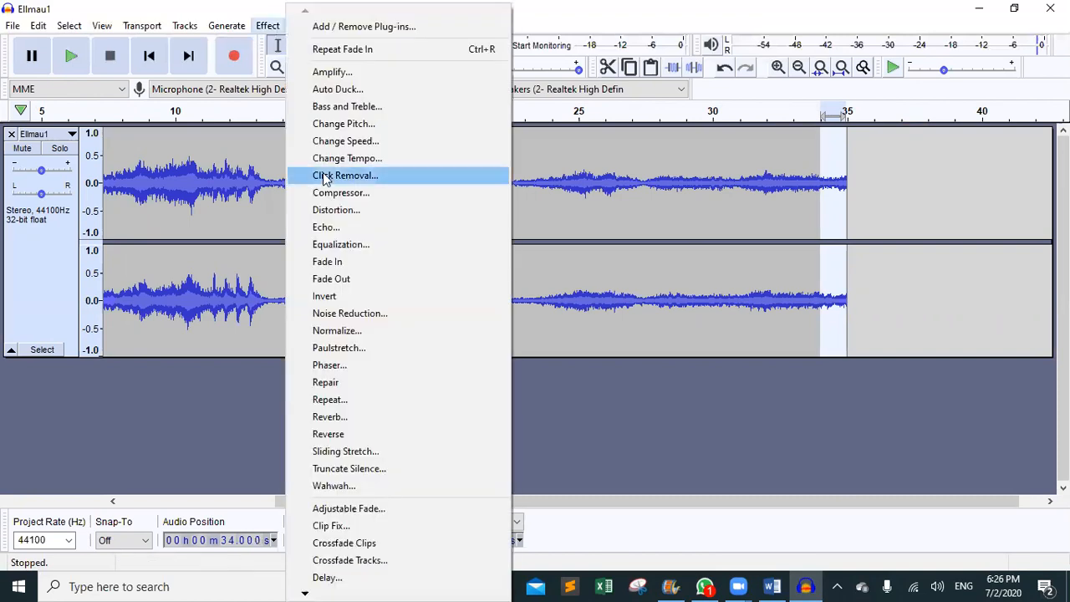
left_click(354, 279)
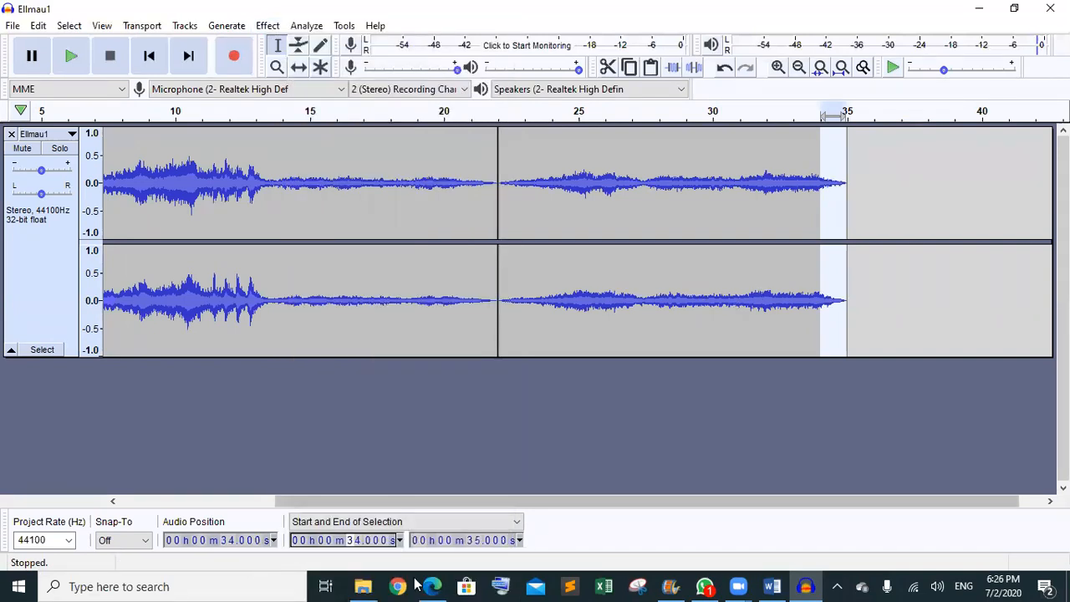
left_click(431, 585)
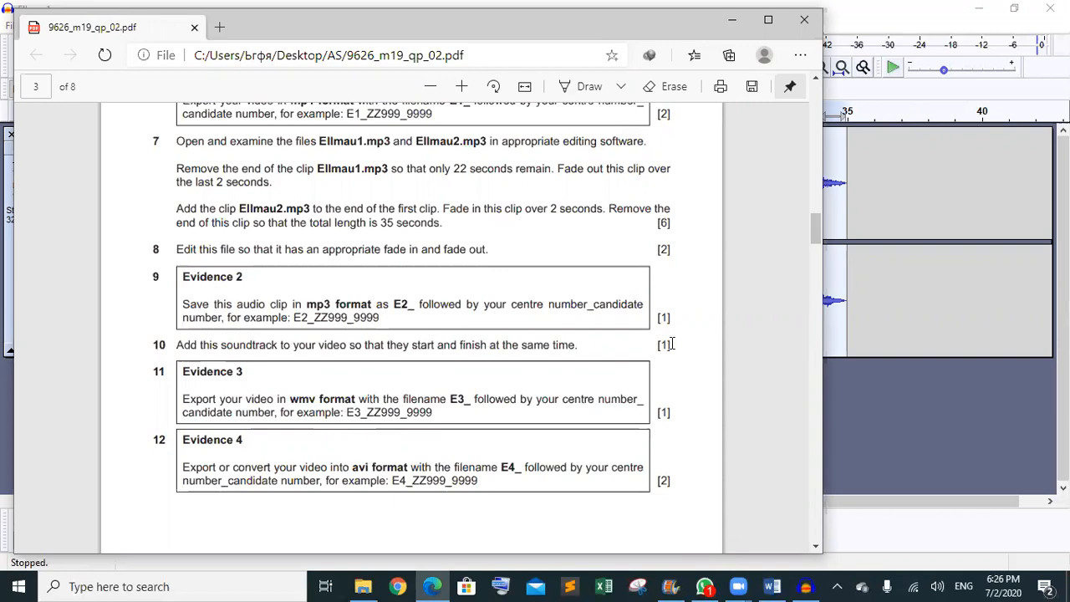
left_click(732, 19)
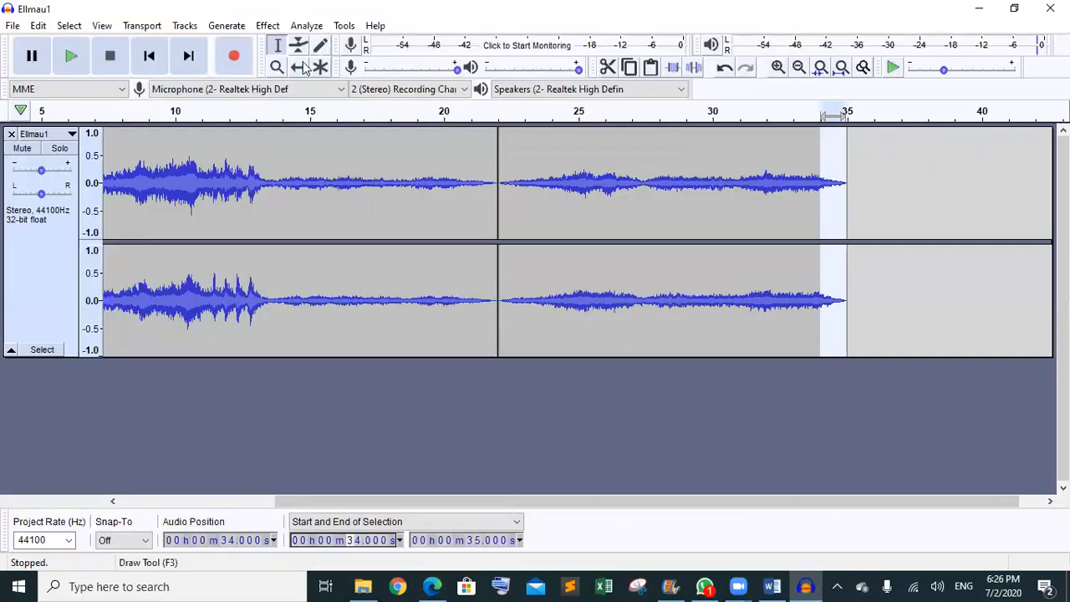
- Start an MP3 export and navigate to the 03_9626_02_Confidential Source Files 2019 folder
left_click(13, 25)
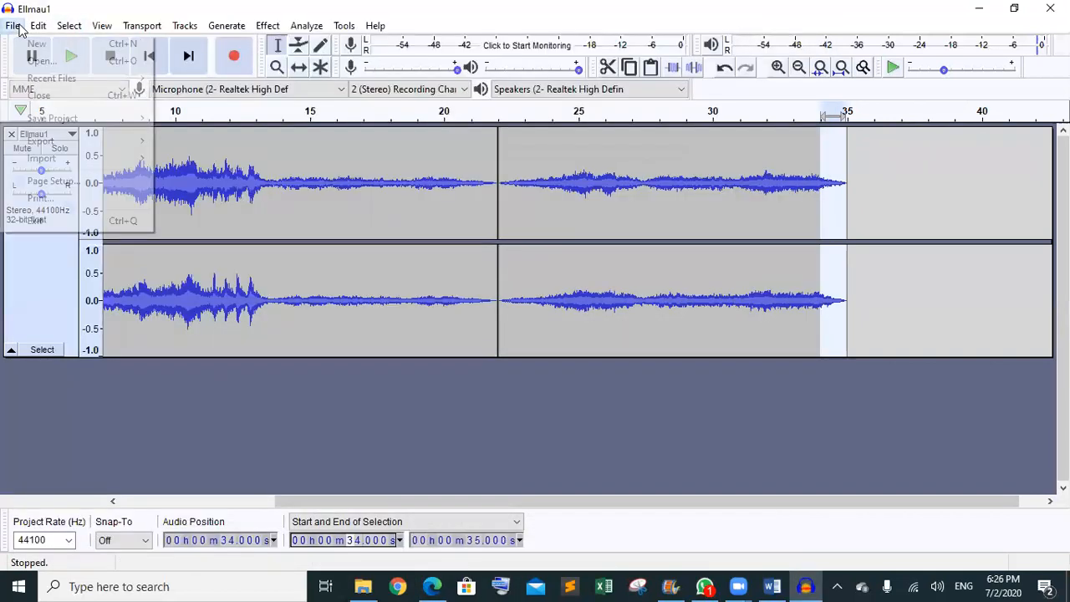
mouse_move(76, 144)
left_click(212, 142)
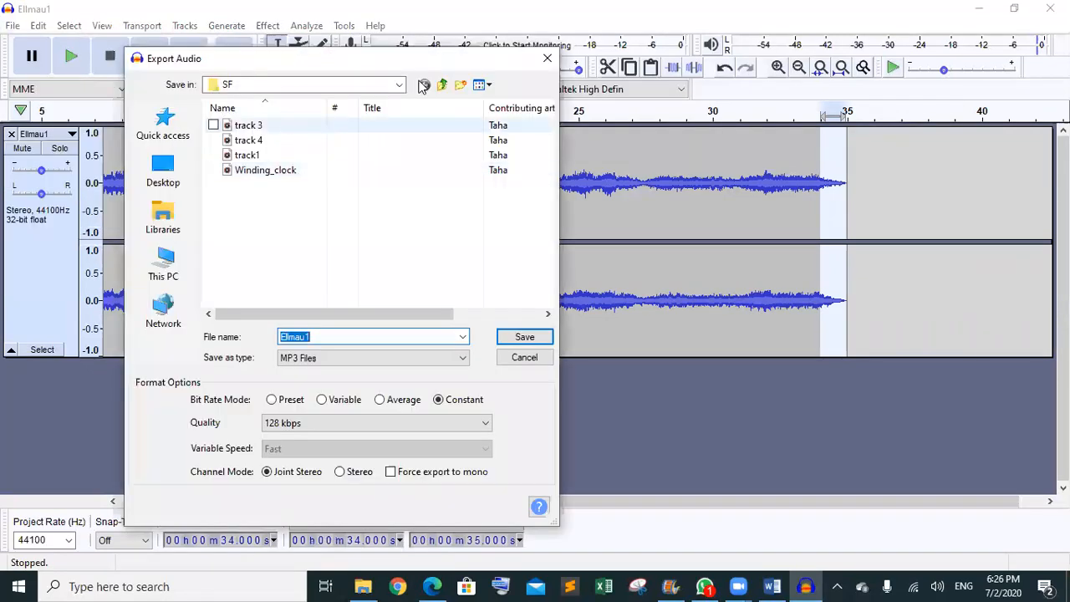
left_click(440, 85)
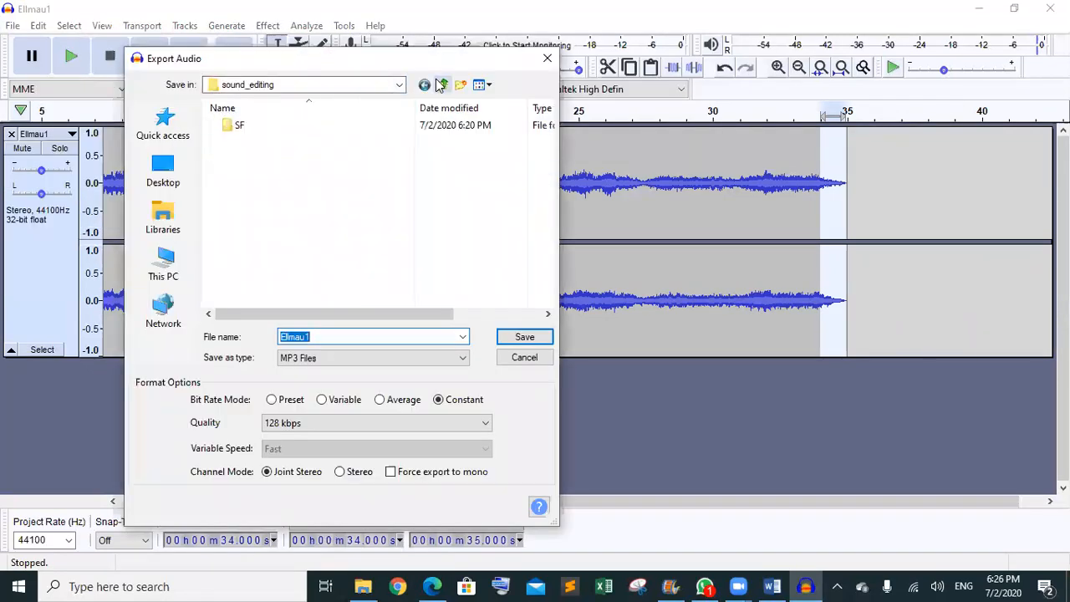
left_click(440, 84)
double_click(257, 175)
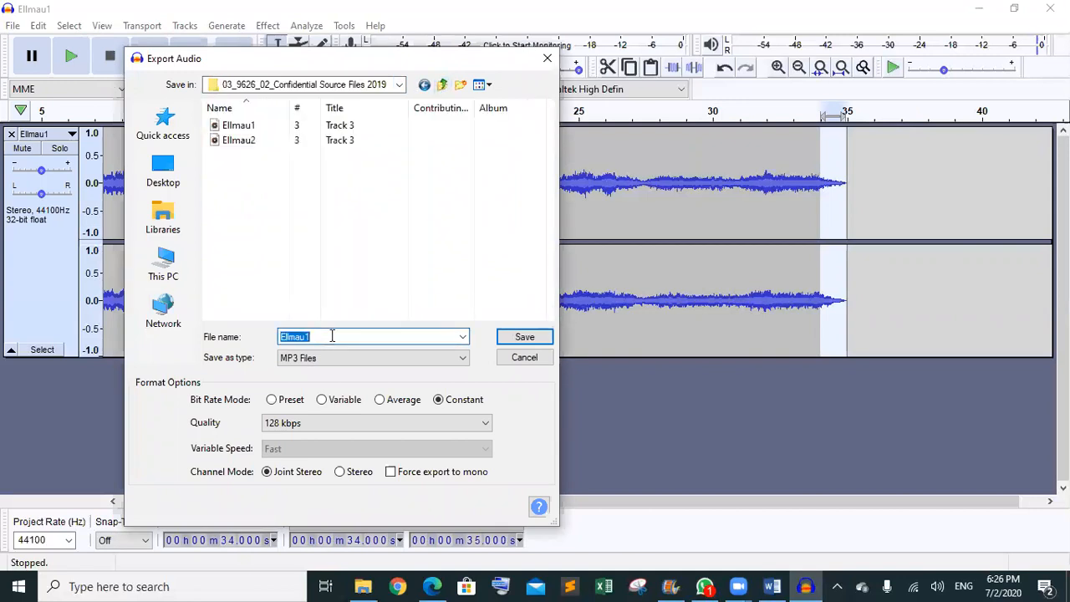
- Save the MP3 as track, accept the metadata, and close Audacity without saving
type("k")
left_click(525, 340)
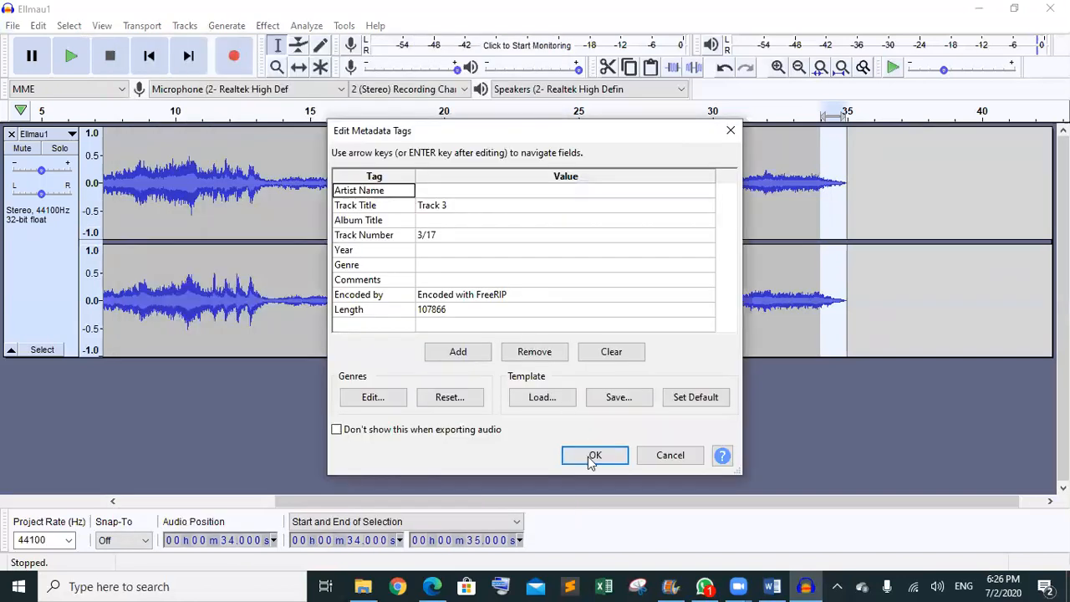
left_click(589, 456)
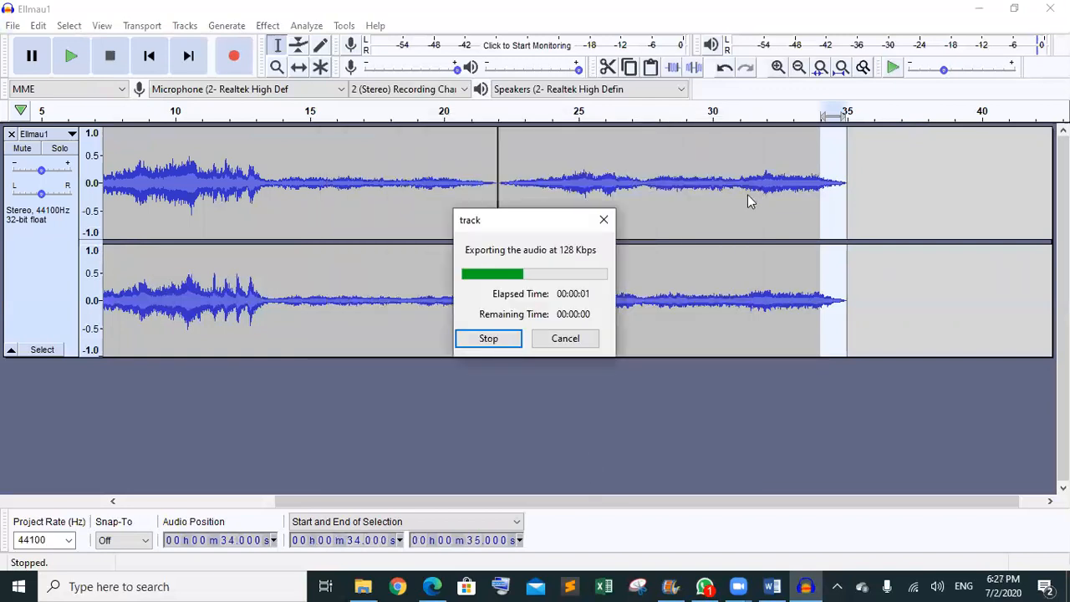
left_click(1050, 8)
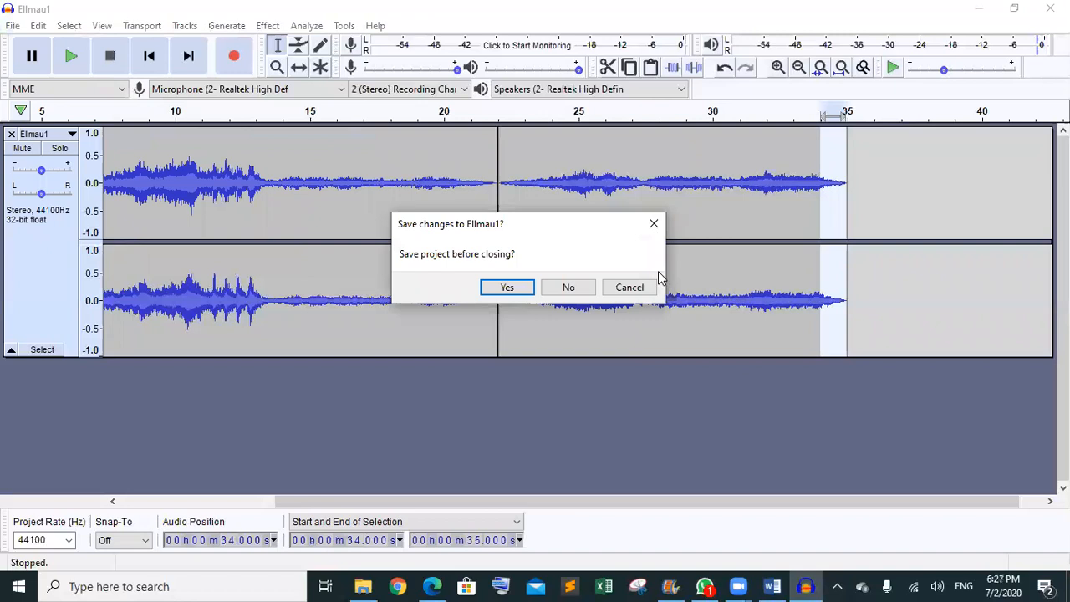
left_click(562, 287)
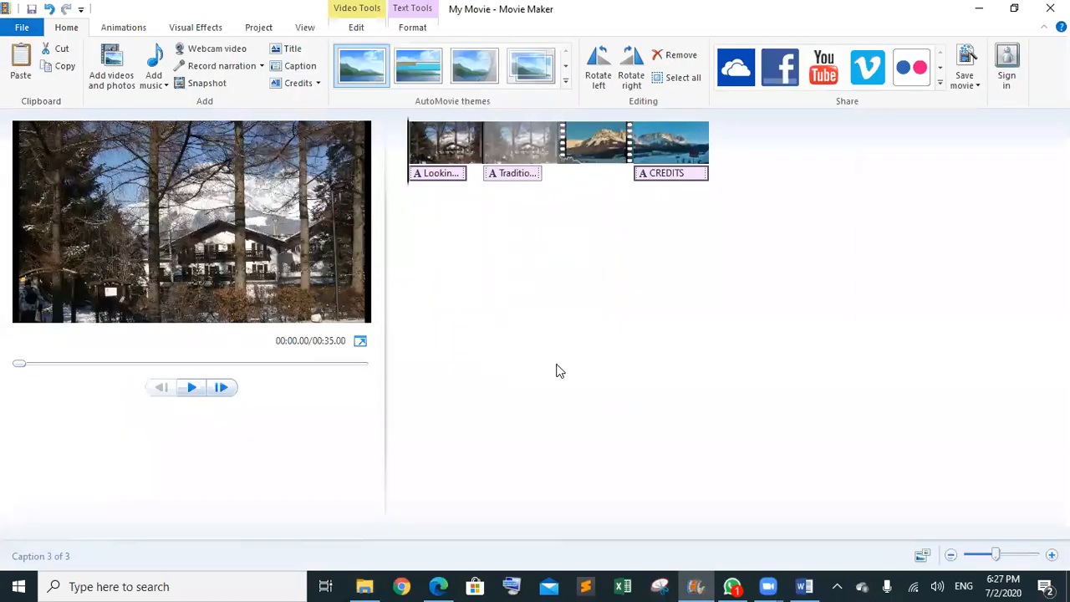
- Add the track file from Desktop > AS > source files folder as the movie's music
left_click(159, 87)
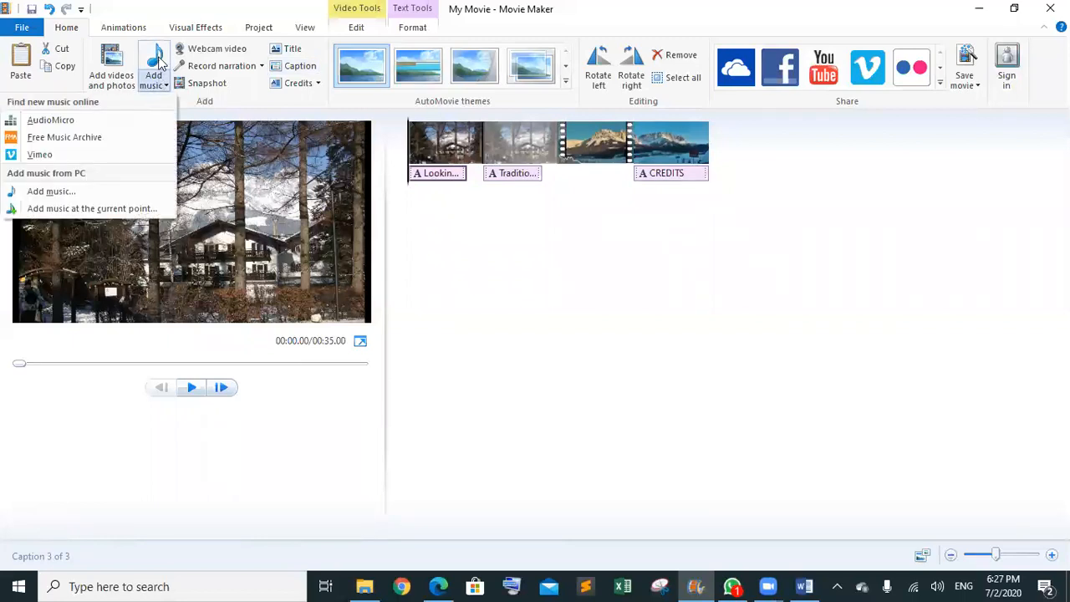
left_click(161, 64)
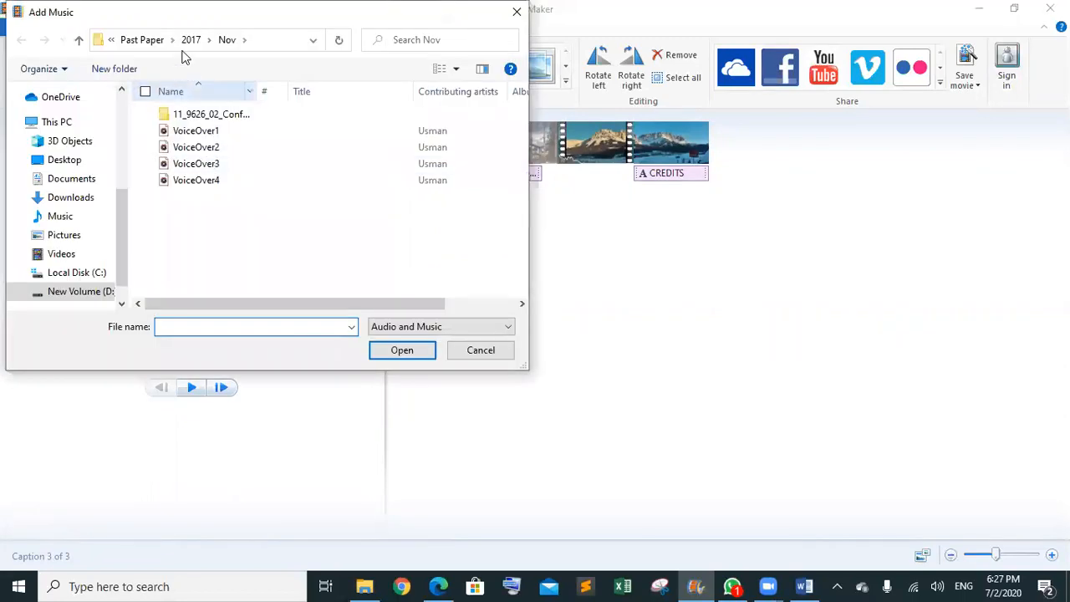
left_click(67, 161)
double_click(211, 164)
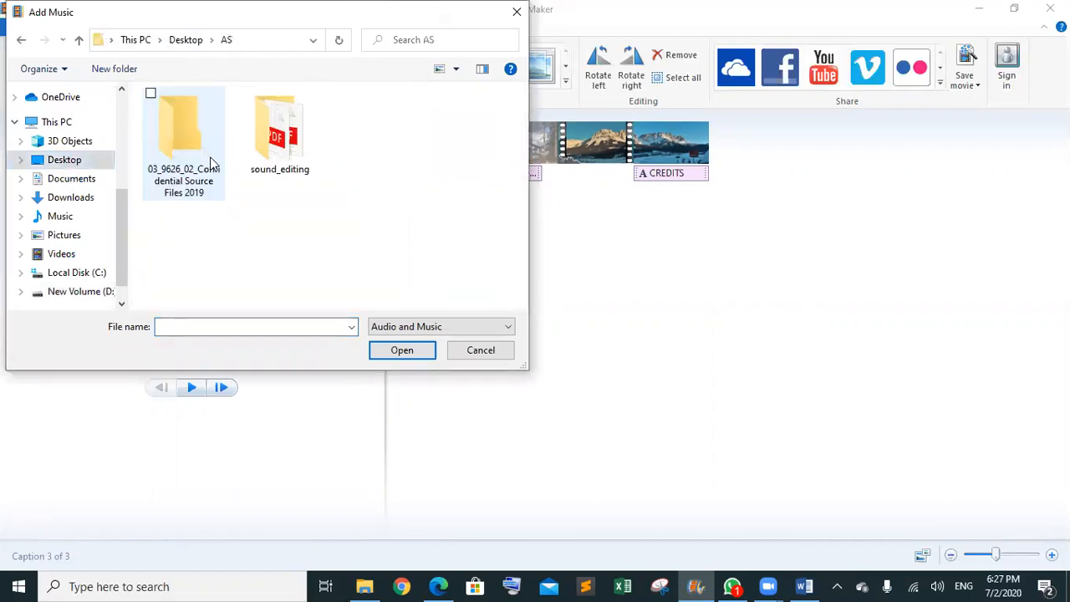
double_click(183, 159)
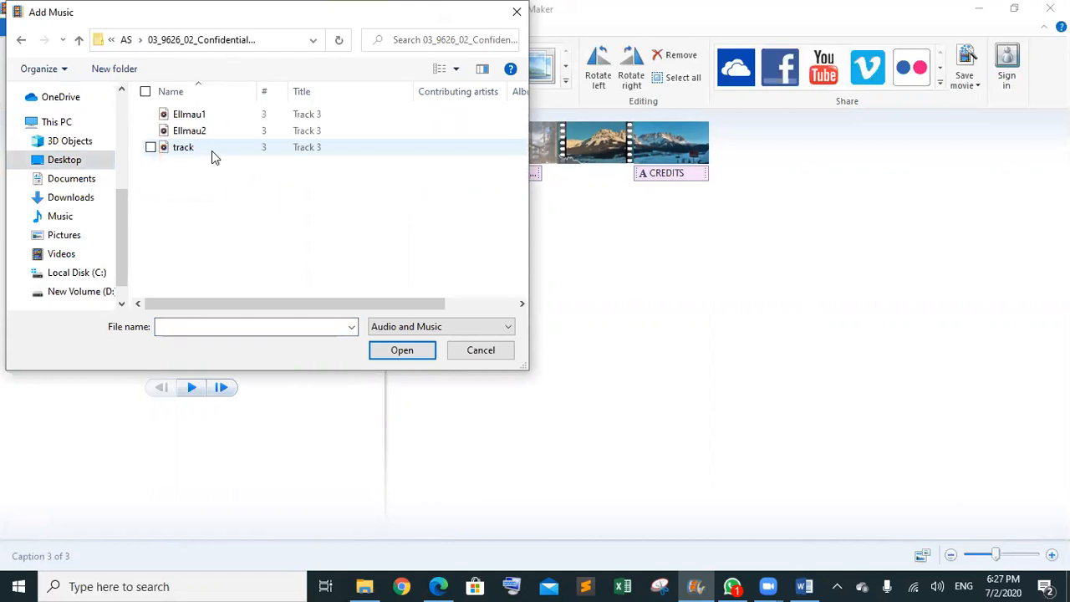
left_click(211, 147)
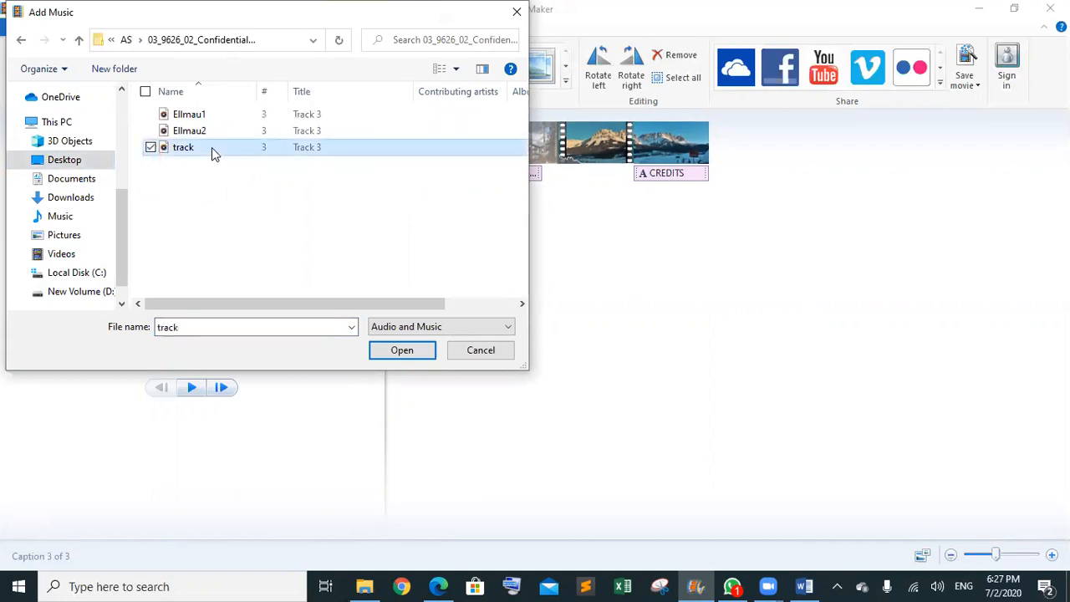
left_click(397, 352)
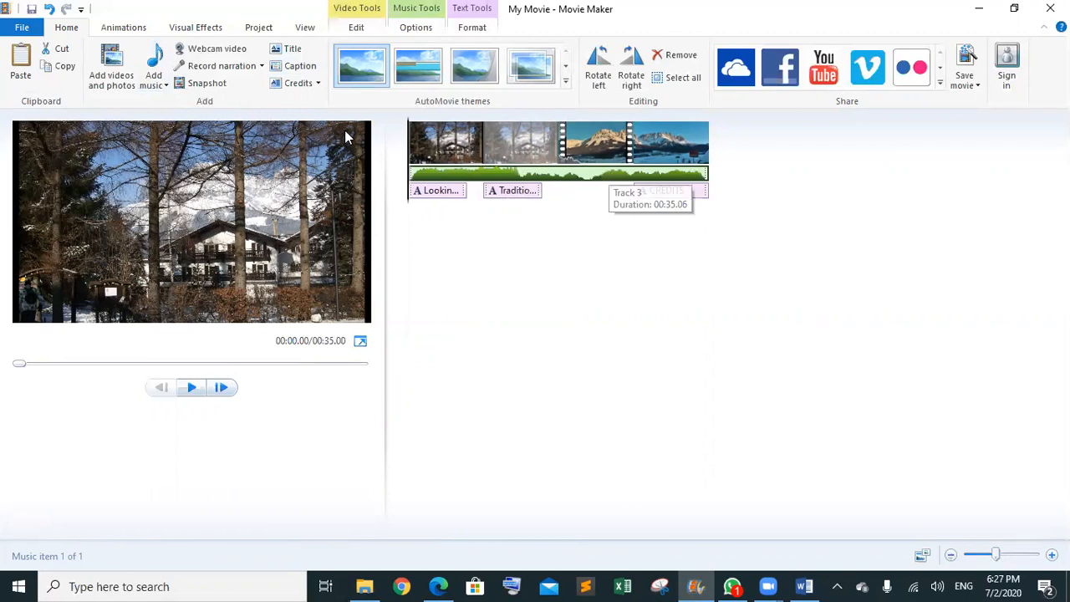
- Preview the movie with its soundtrack, then bring the exam PDF forward
left_click(192, 387)
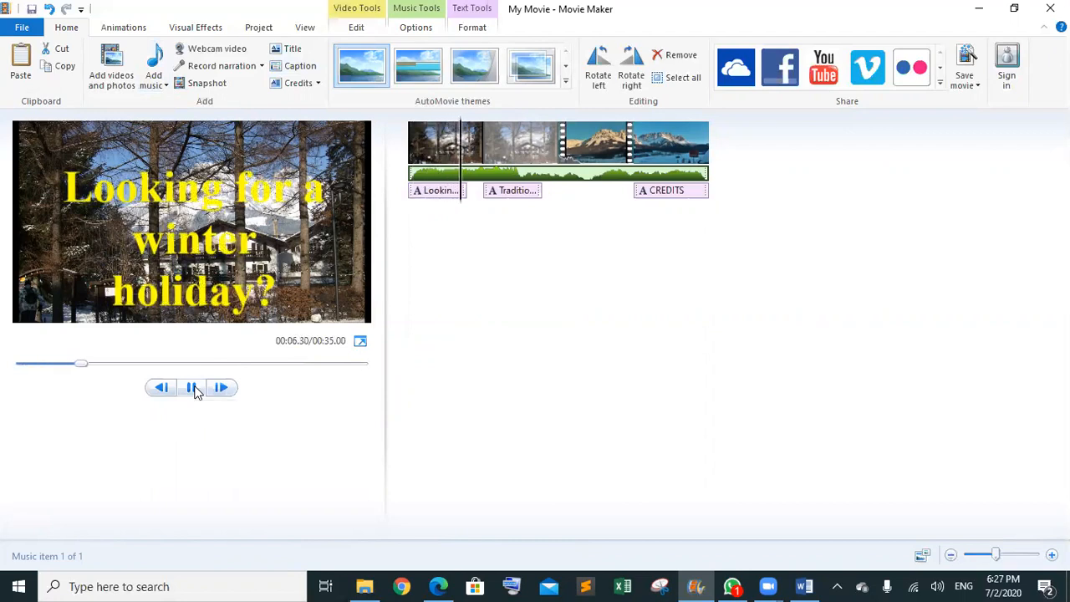
left_click(193, 387)
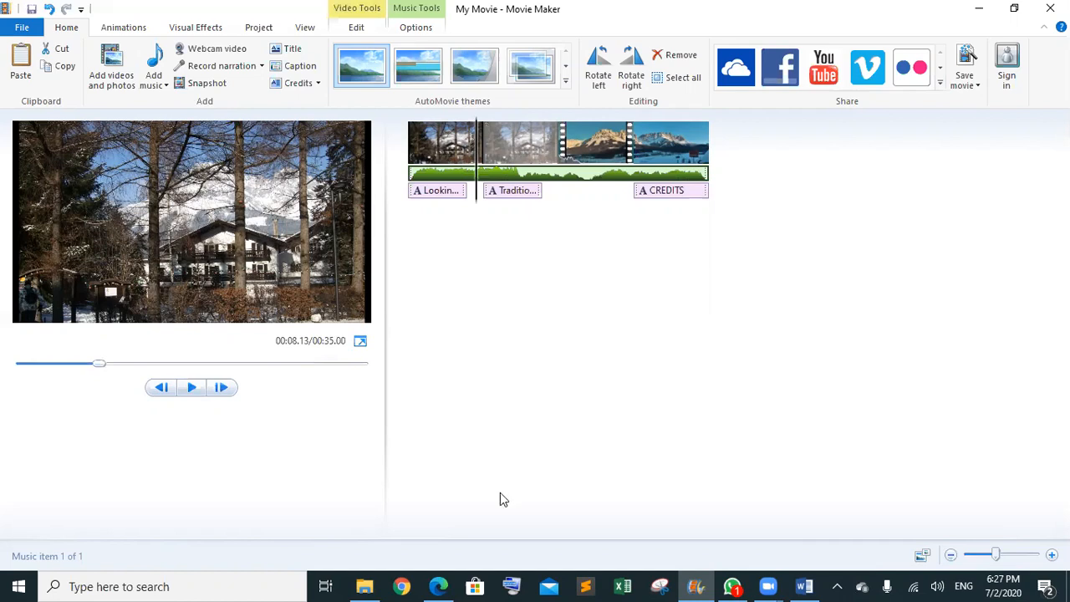
left_click(440, 586)
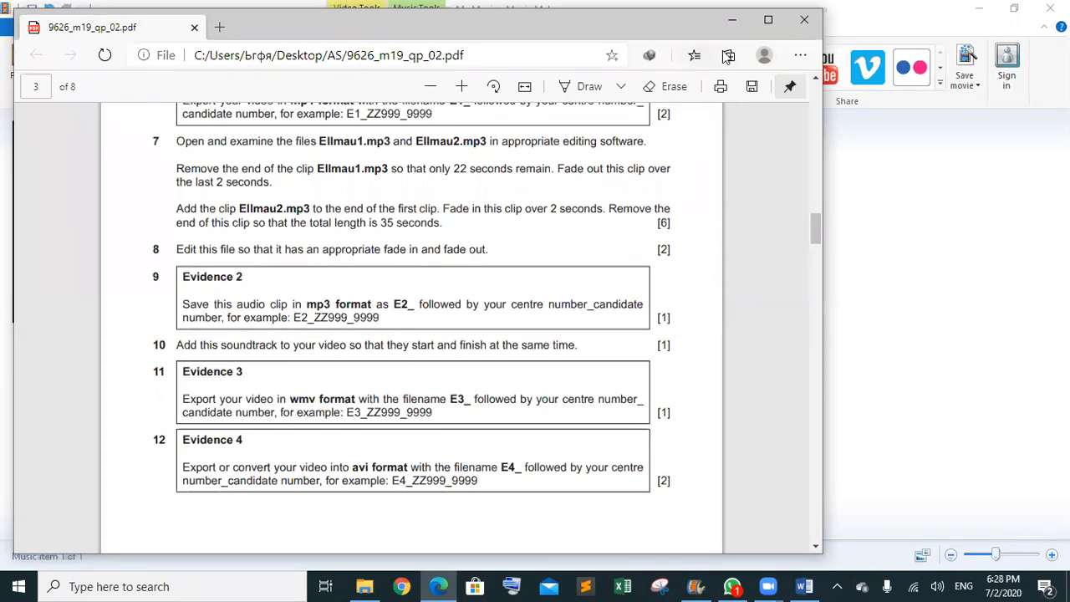
- Put the PDF aside and start saving the movie with recommended settings
left_click_drag(668, 18, 622, 127)
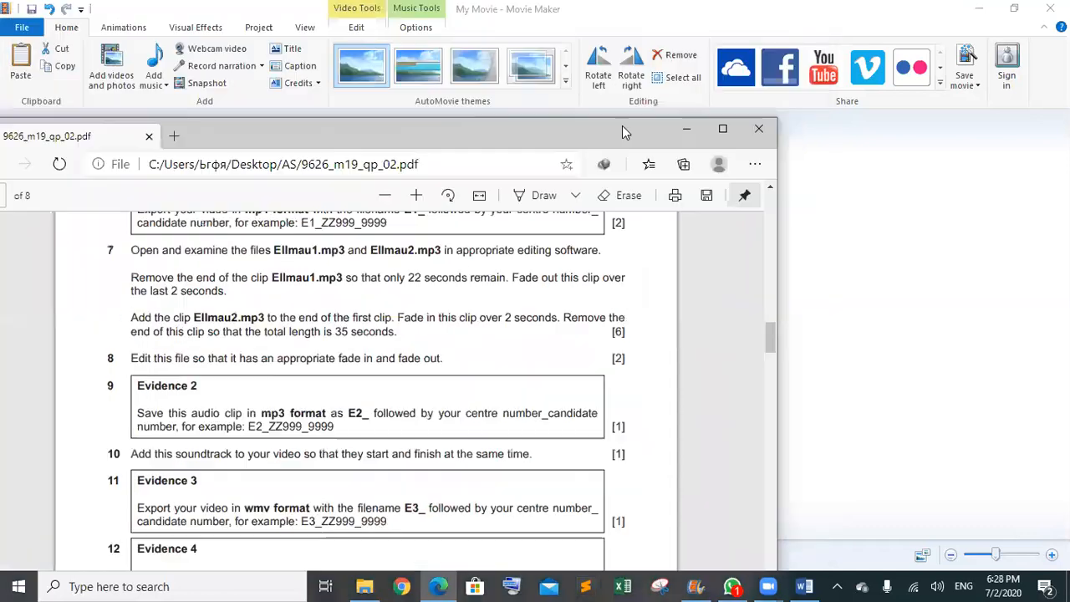
left_click(684, 132)
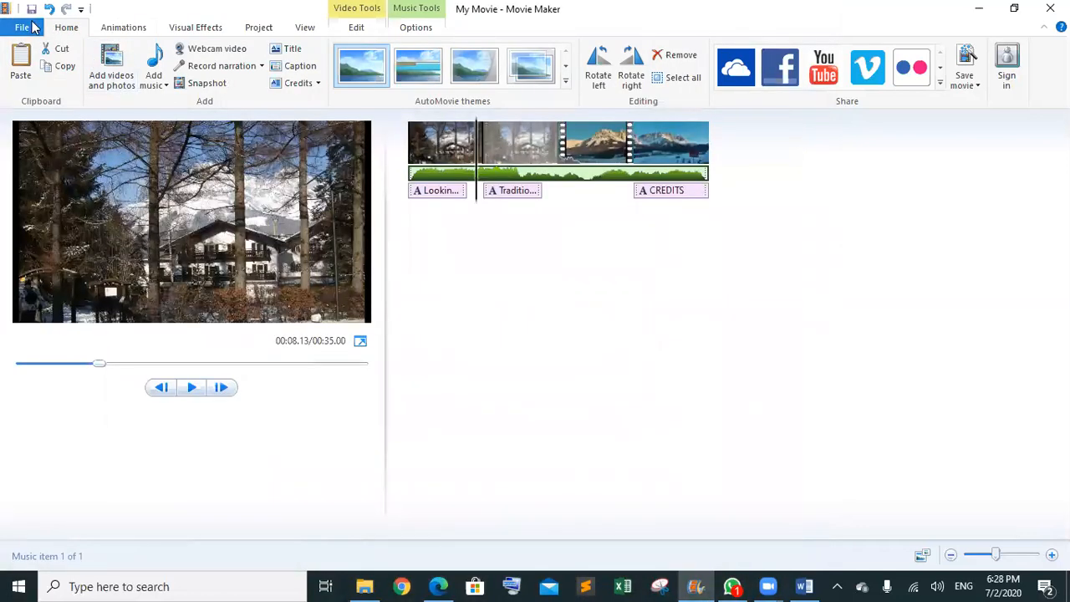
left_click(32, 28)
mouse_move(119, 231)
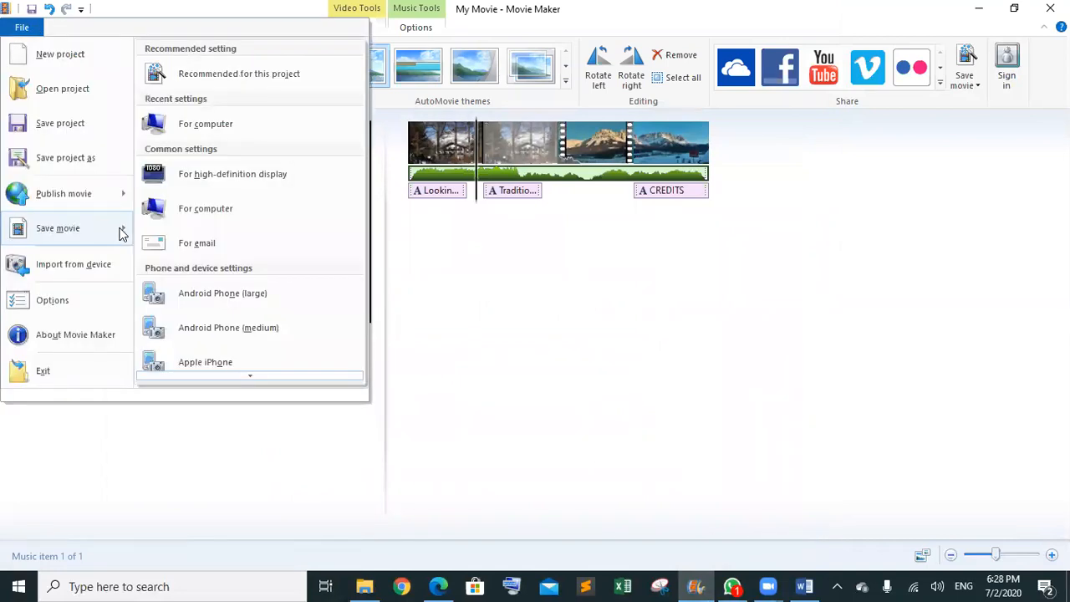
left_click(259, 88)
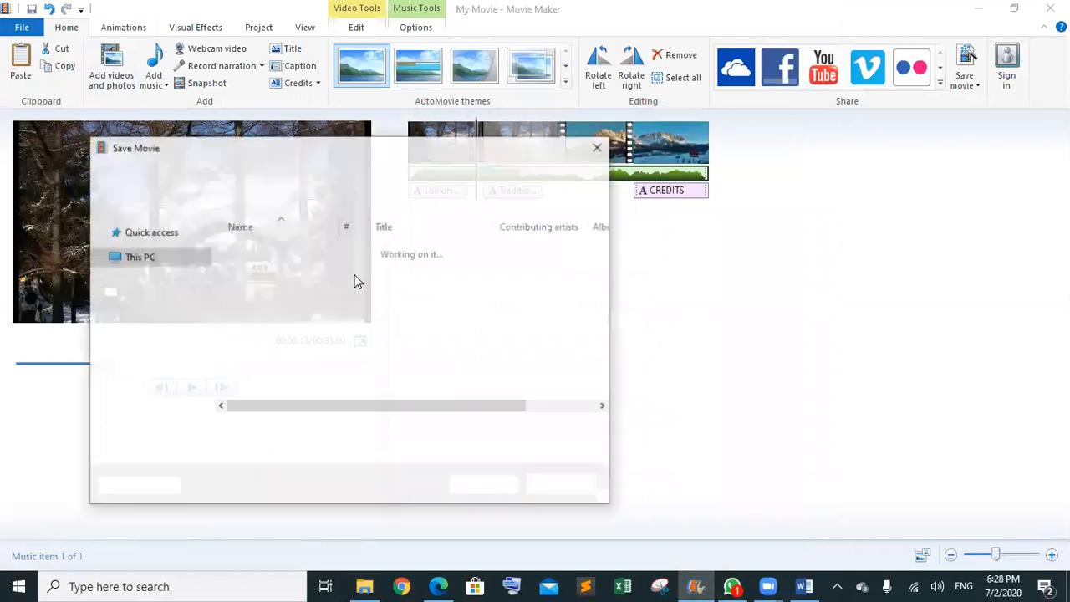
- Save as a Windows Media Video file named E3_ plus the centre and candidate numbers
left_click(308, 451)
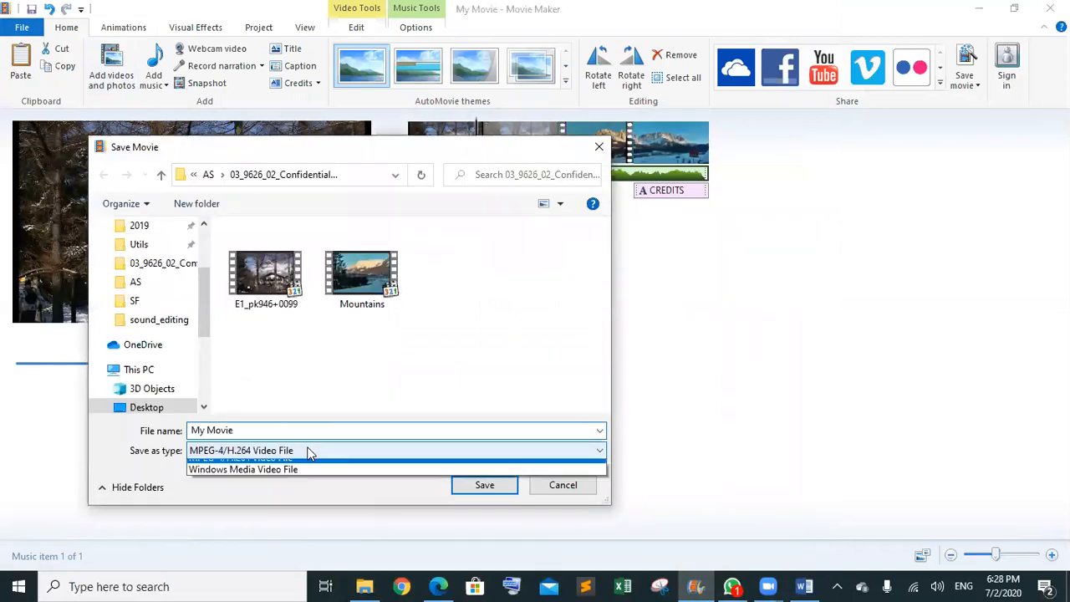
left_click(251, 478)
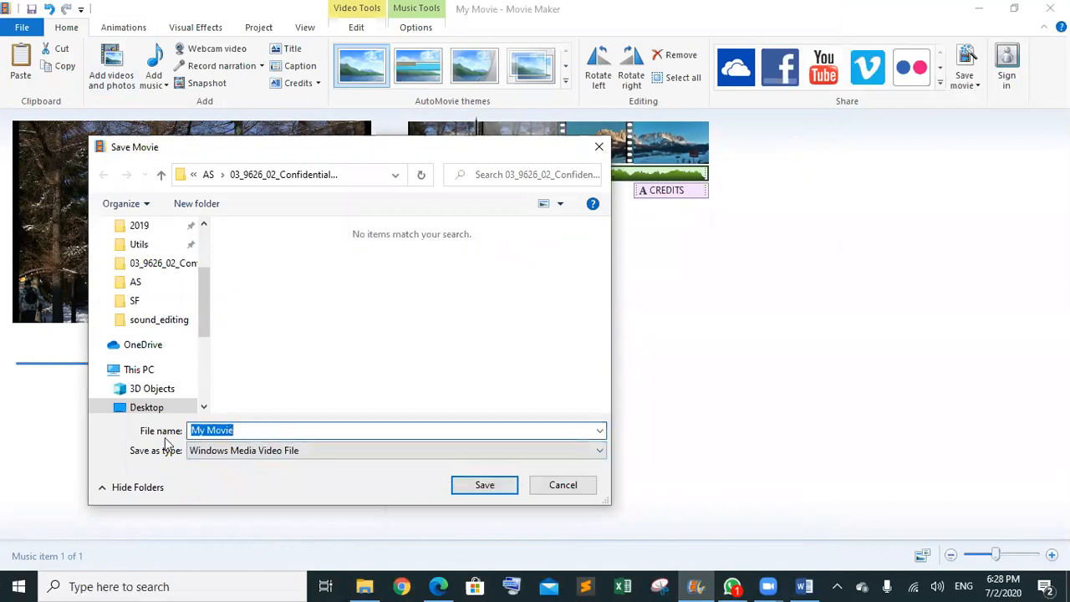
type("E3_")
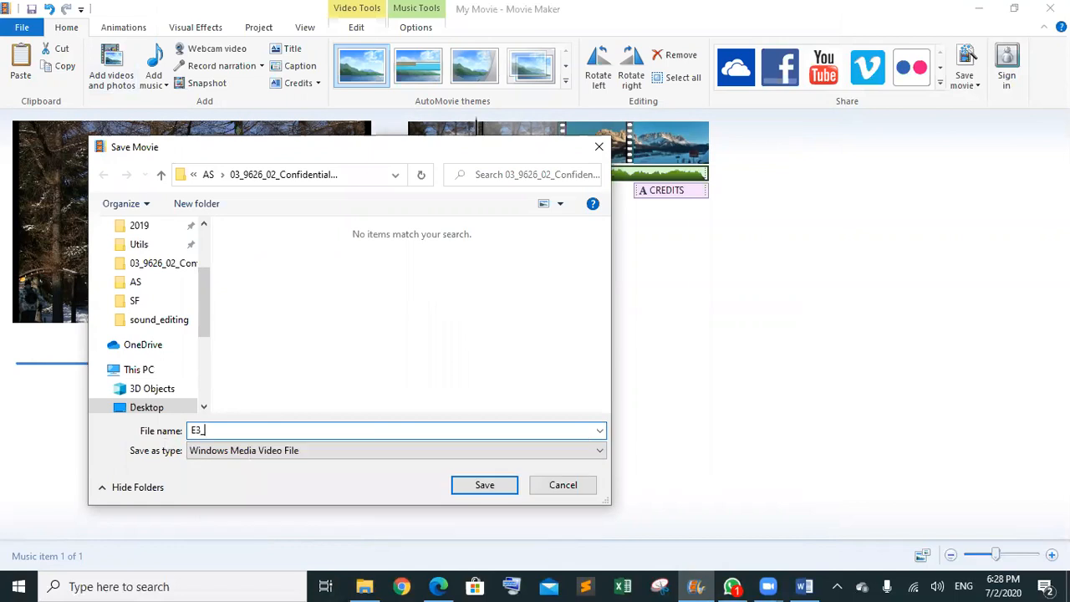
left_click(485, 486)
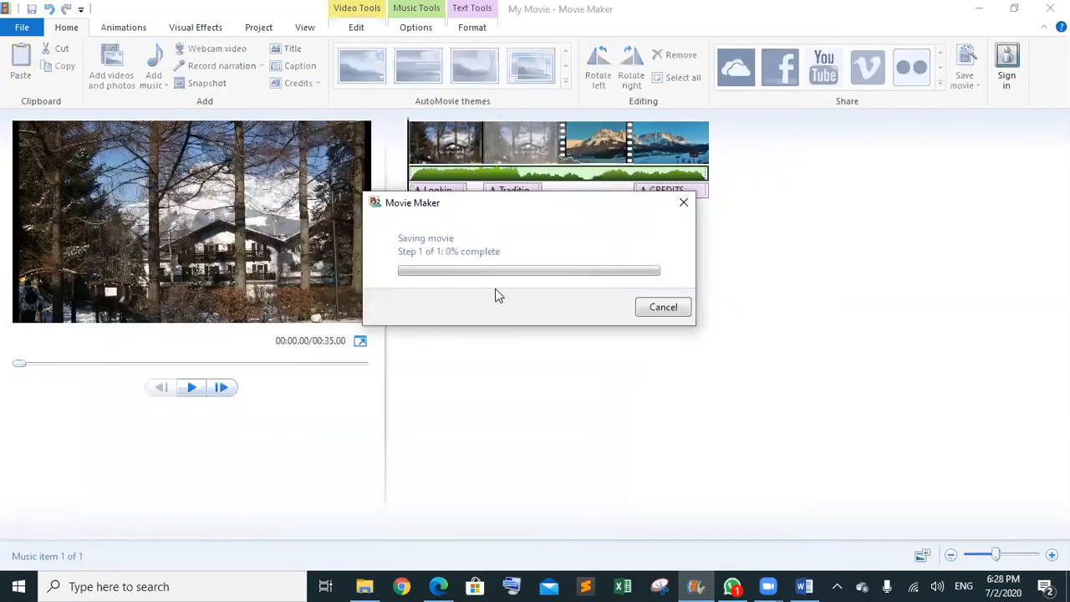
- Review the exam paper, minimise it, and wait for the WMV export to complete
left_click(438, 585)
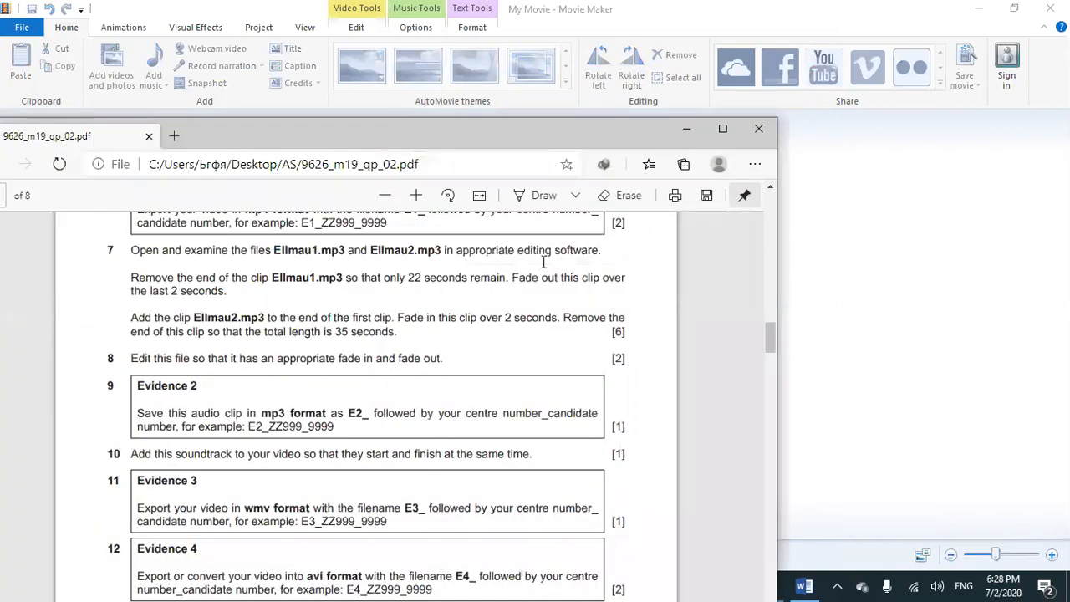
right_click(598, 147)
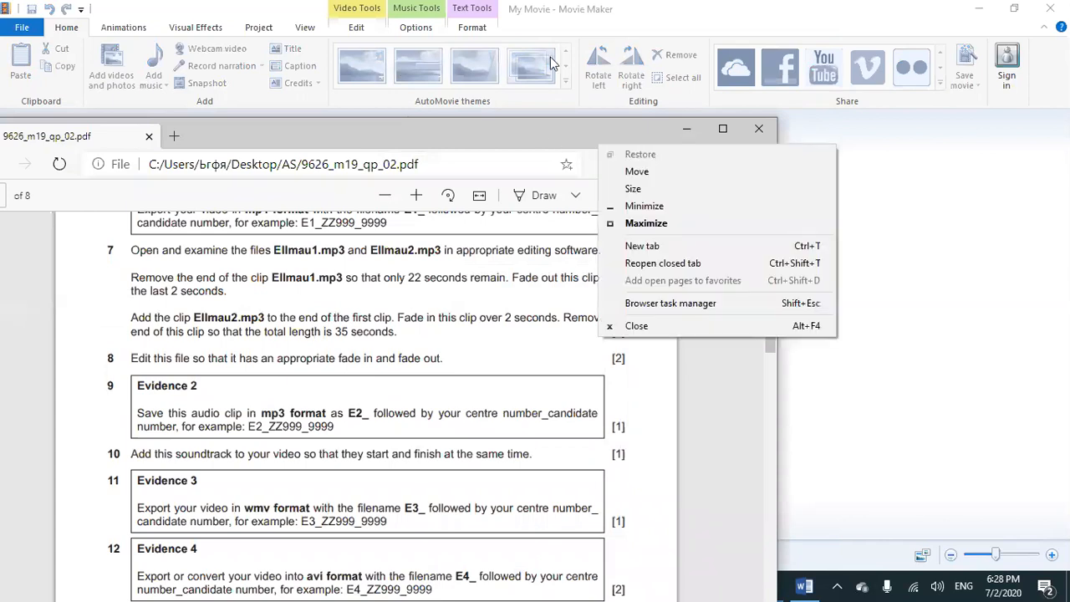
left_click_drag(550, 125, 551, 23)
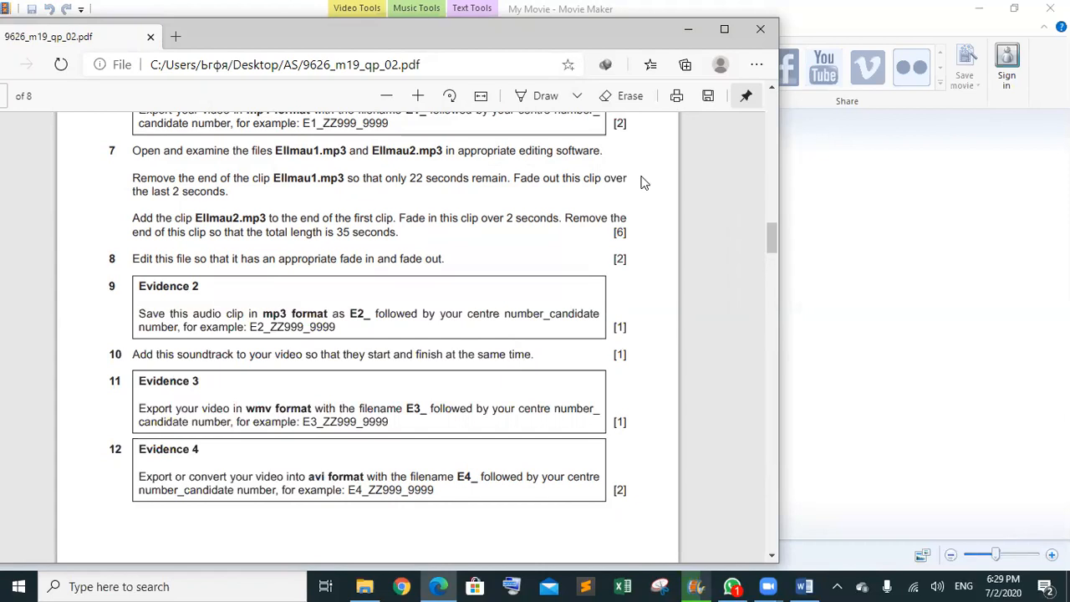
left_click(695, 31)
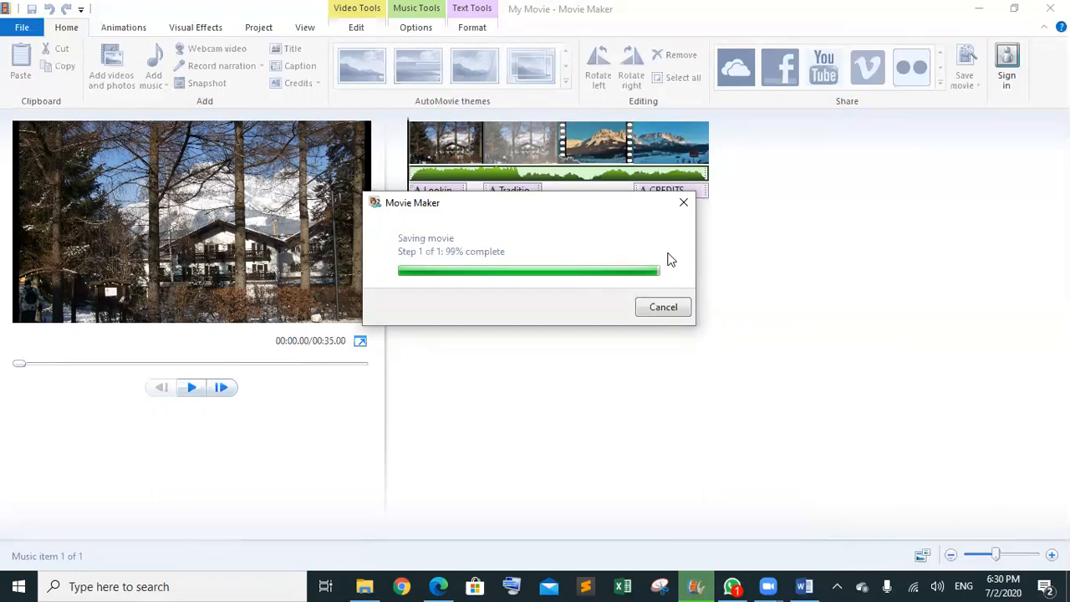
left_click(663, 308)
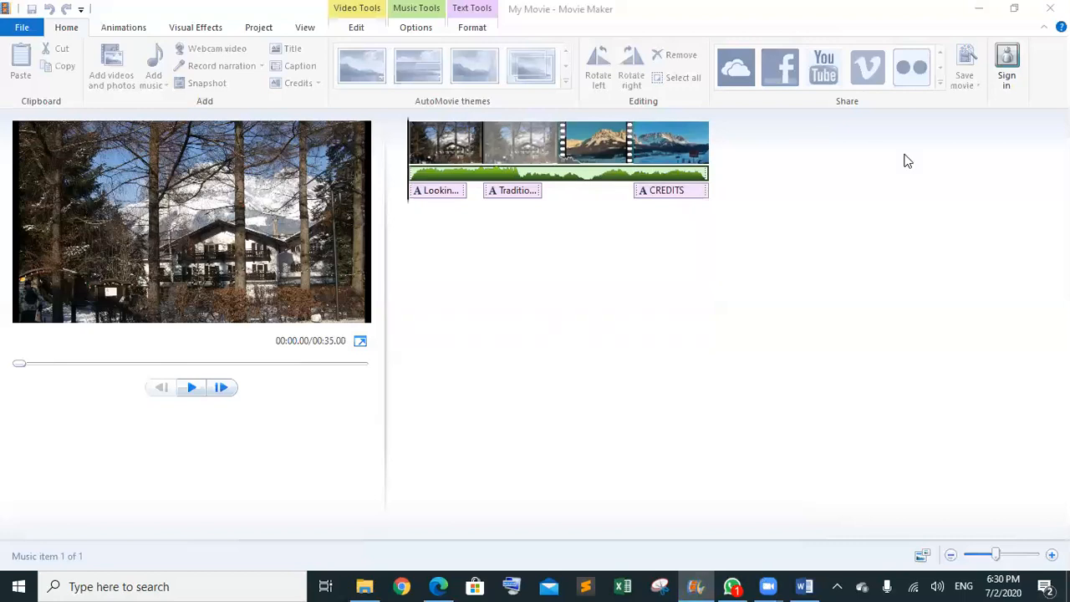
- Dismiss the save message and open the E3_ WMV in MPC-HC (x64) from File Explorer
left_click(677, 313)
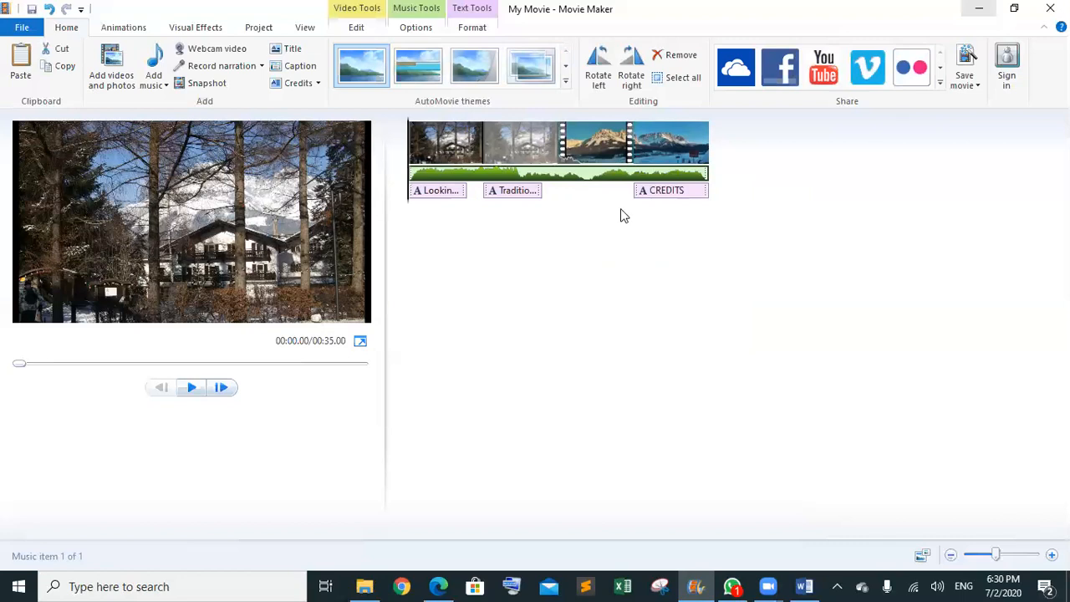
key("alt+Tab")
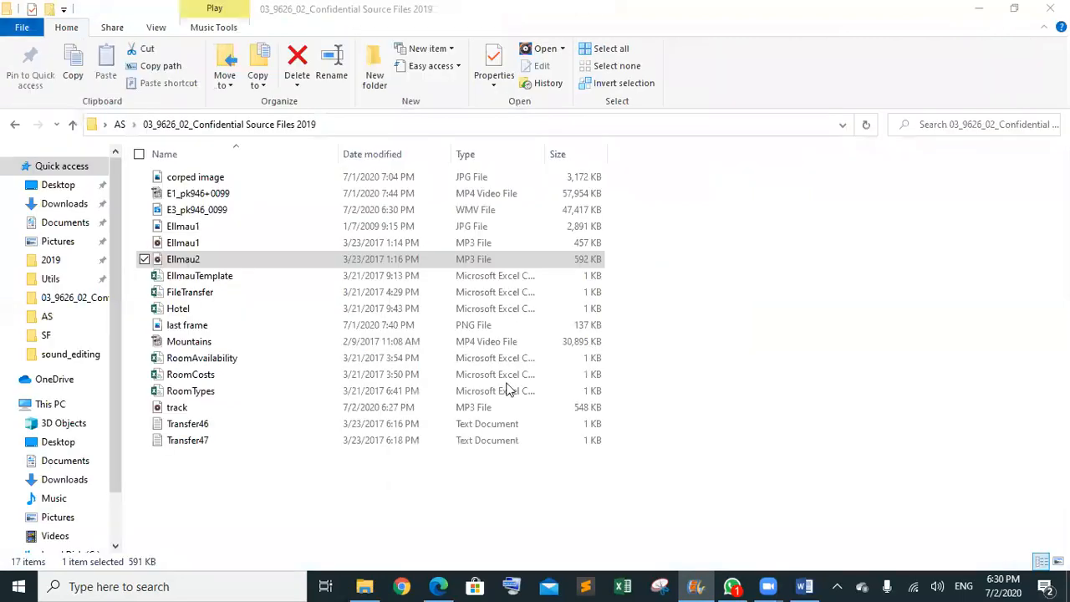
left_click(199, 211)
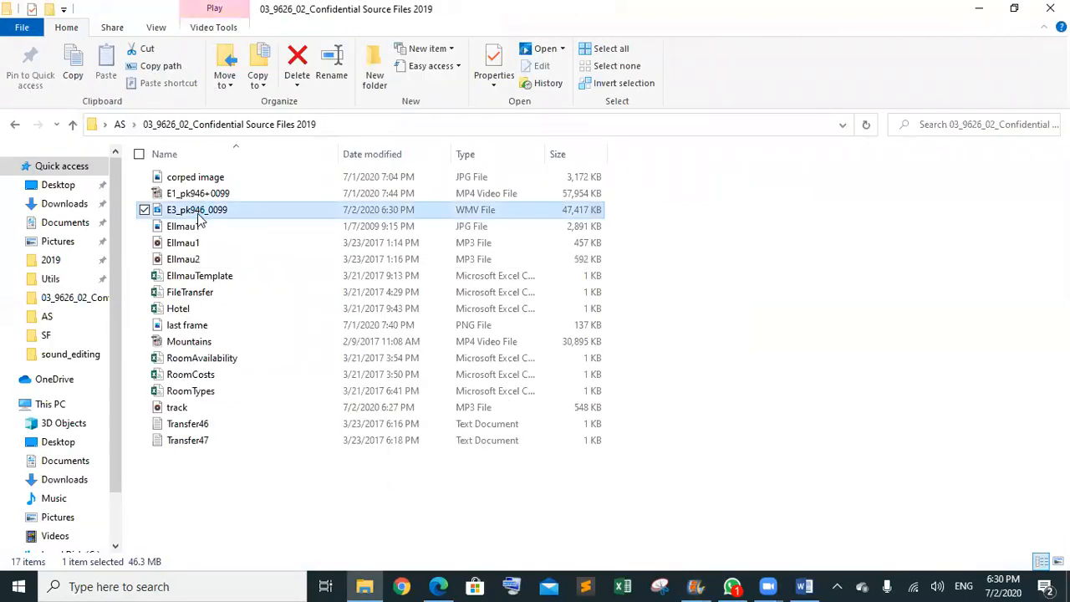
right_click(266, 211)
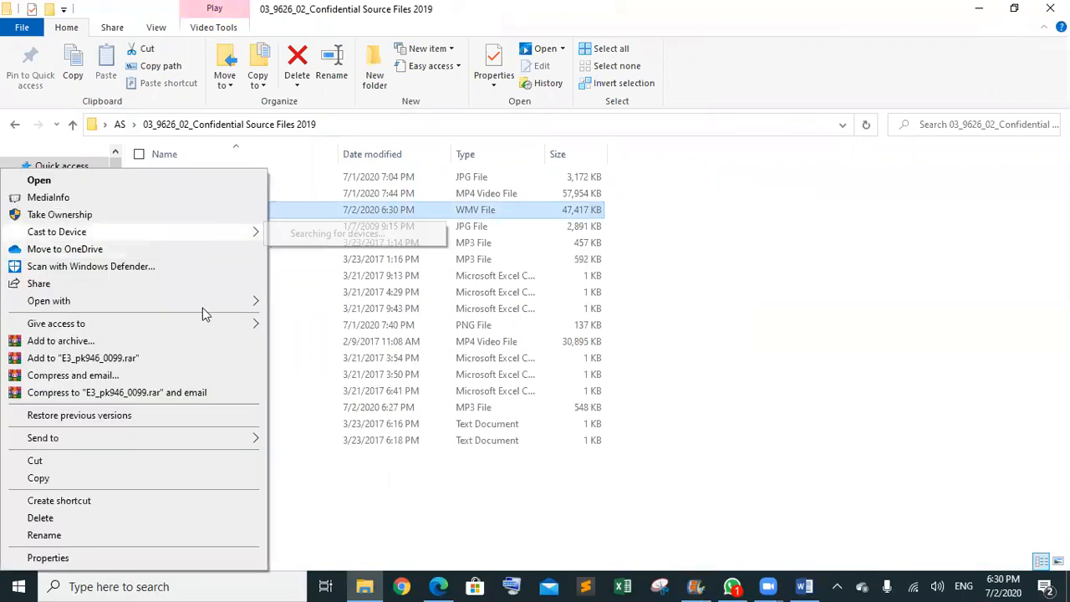
mouse_move(242, 304)
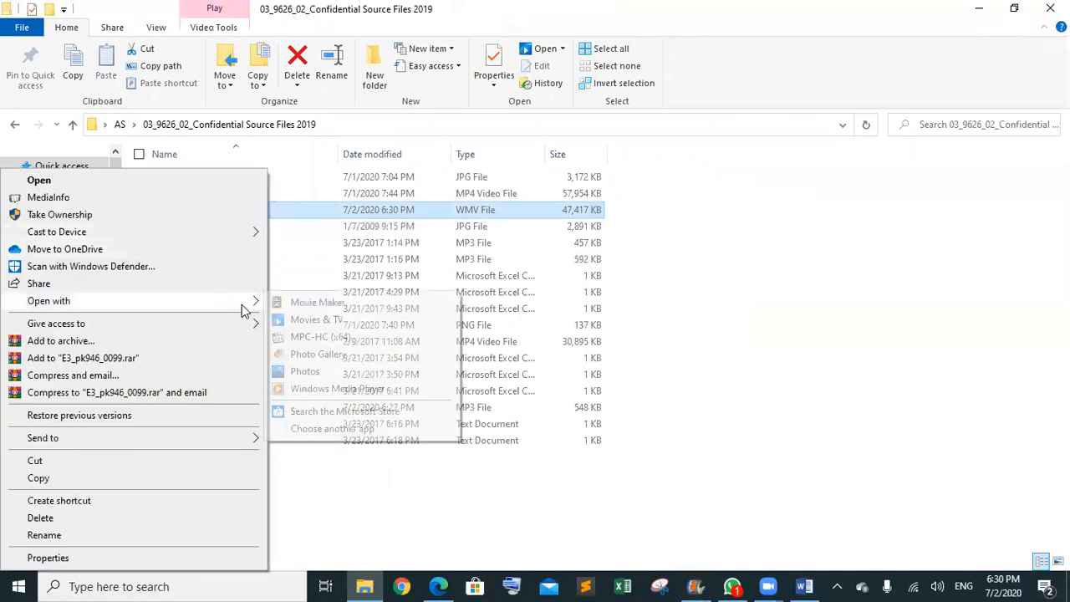
left_click(320, 336)
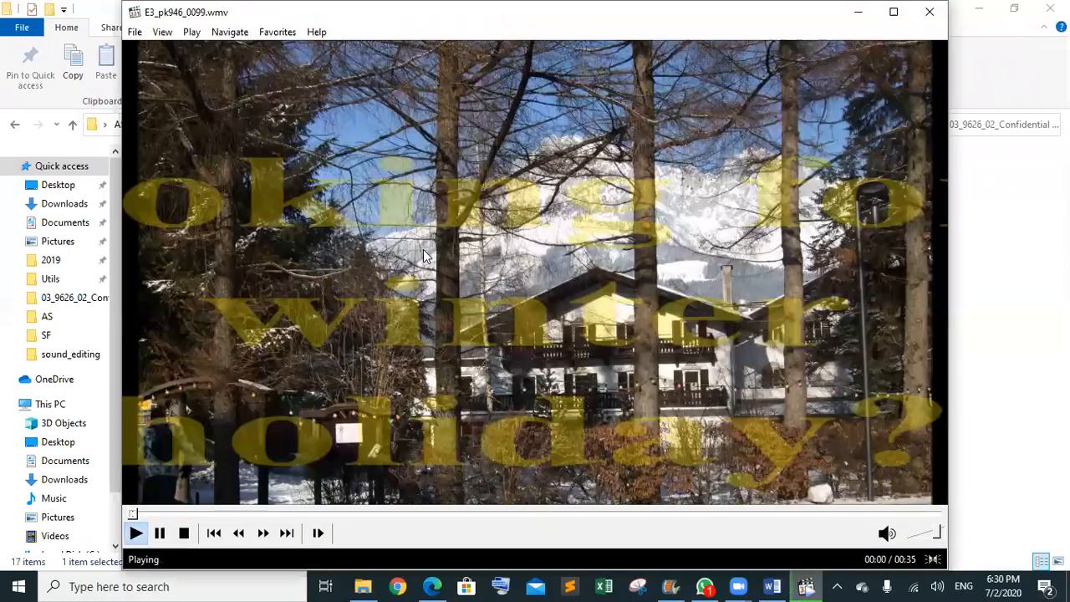
- Pause playback and start Save a Copy, renaming the file to E4_… .avi
left_click(425, 254)
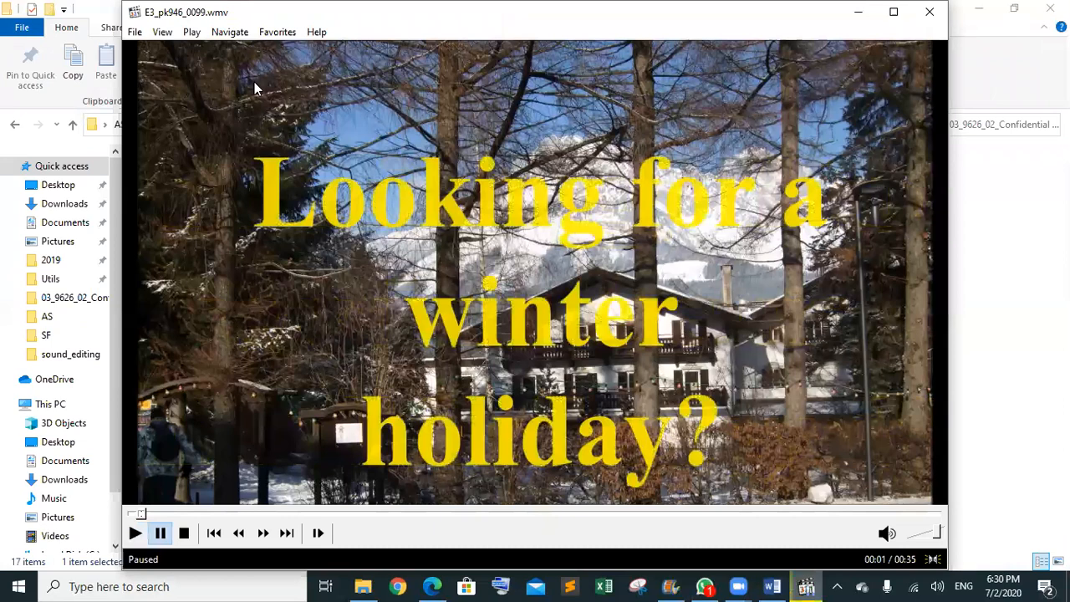
left_click(133, 33)
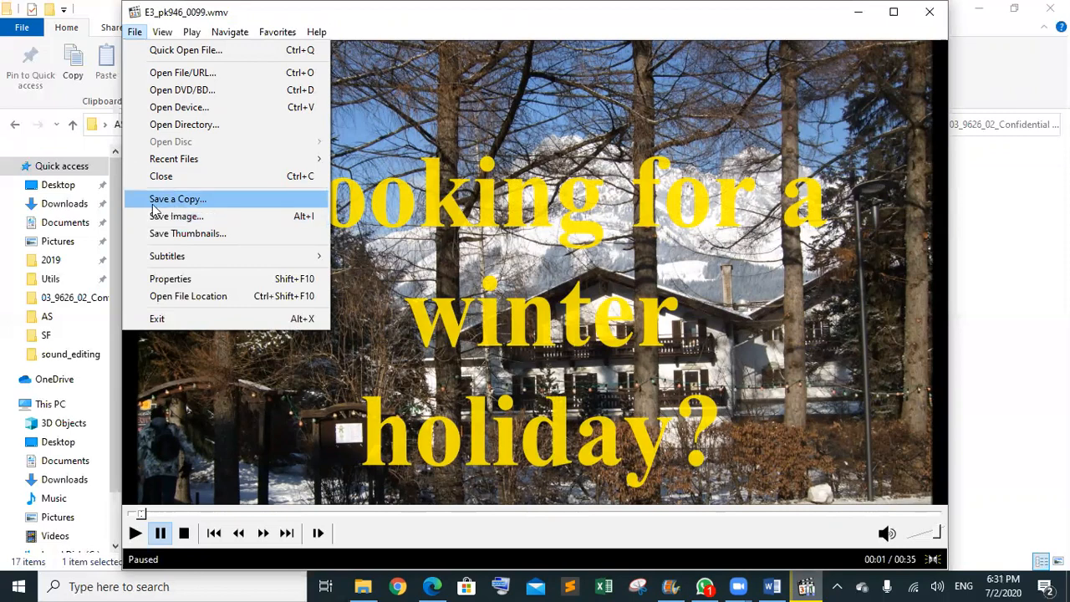
left_click(153, 203)
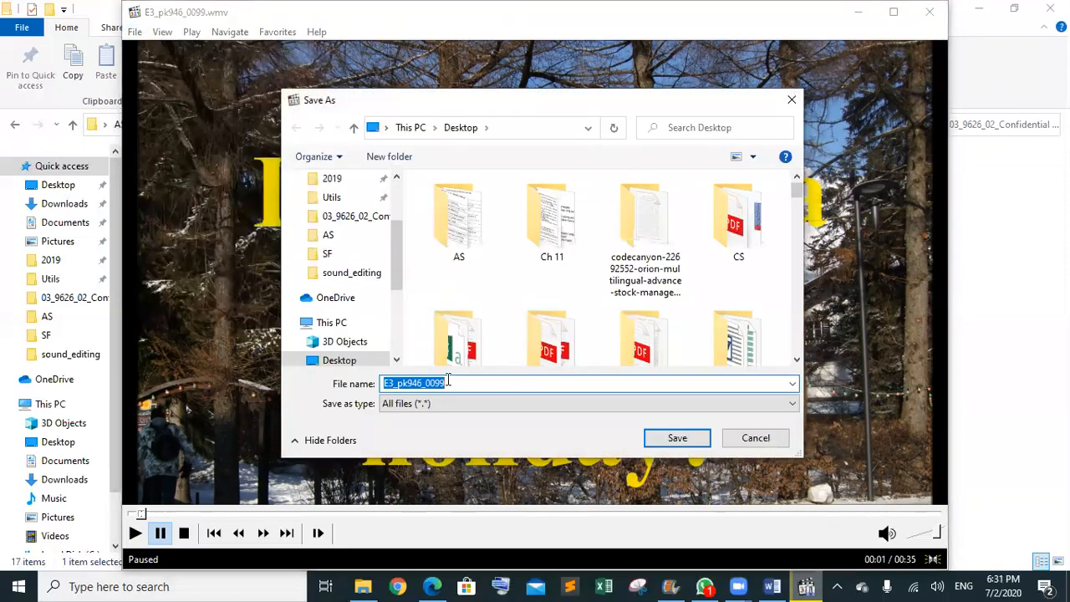
left_click(396, 382)
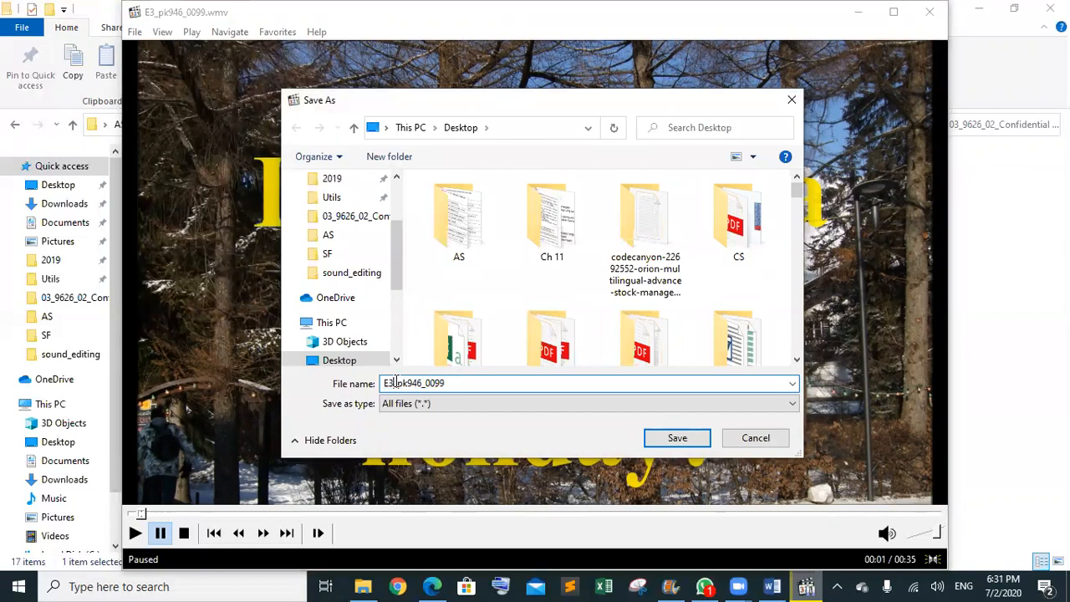
key("BackSpace")
type("4")
left_click(457, 382)
type(".avi")
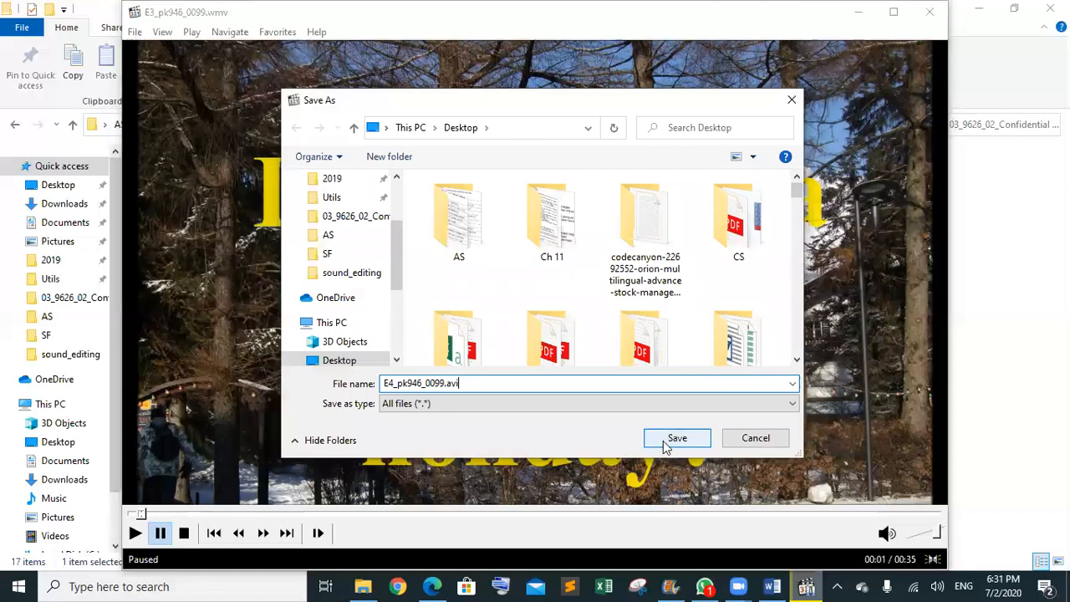
- Save the AVI copy in the AS source files folder and close MPC-HC
double_click(460, 238)
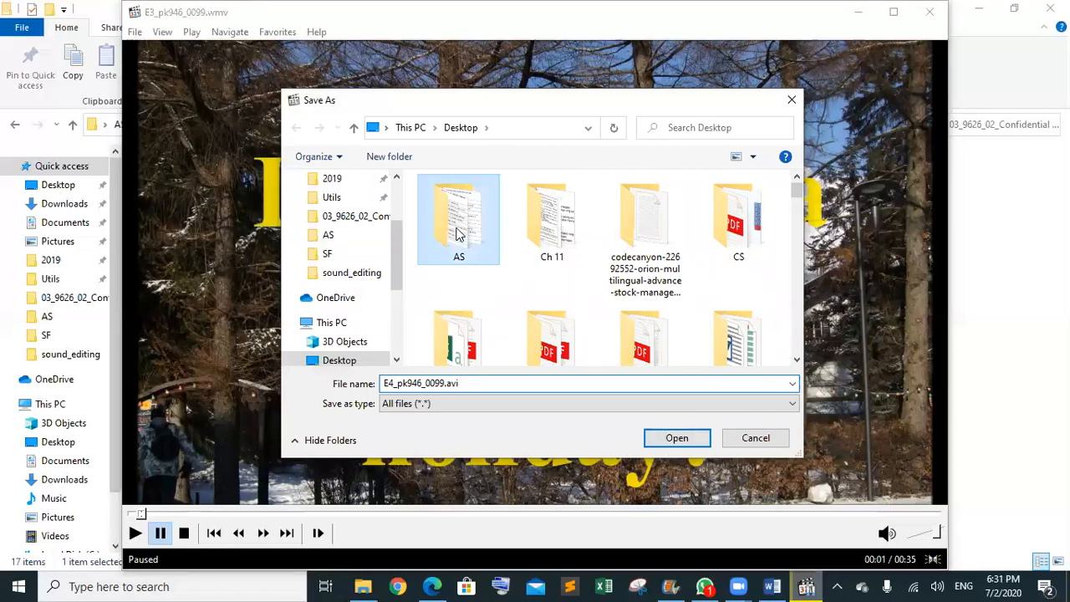
double_click(466, 234)
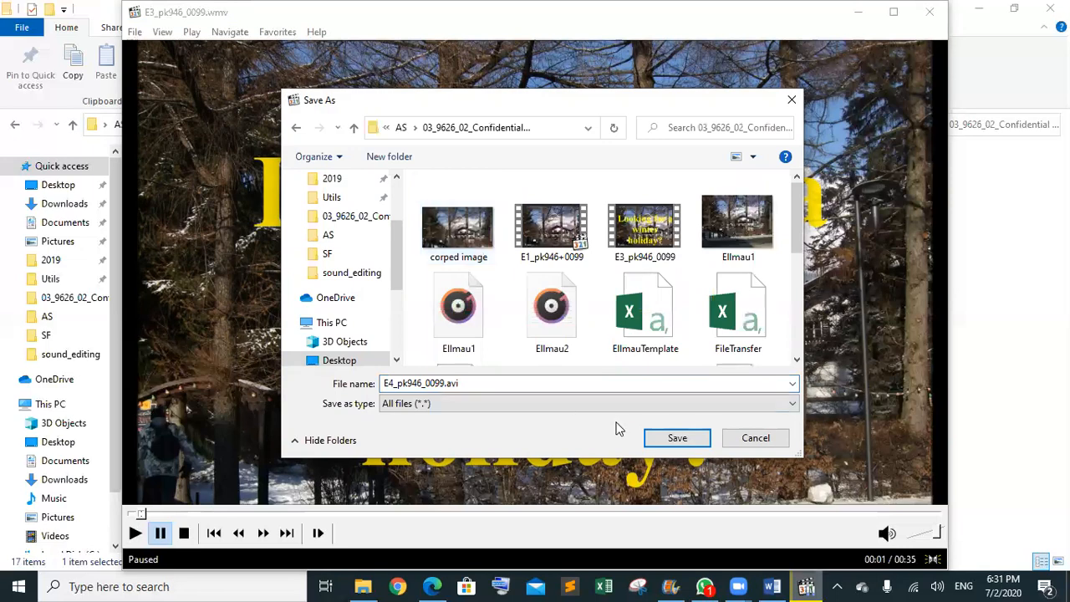
left_click(673, 438)
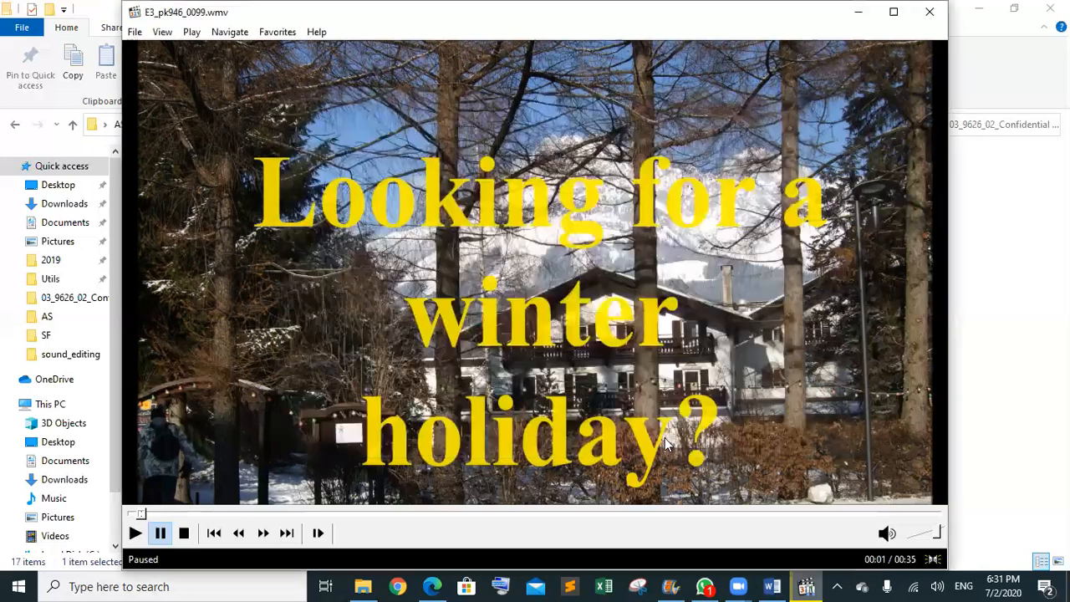
left_click(929, 12)
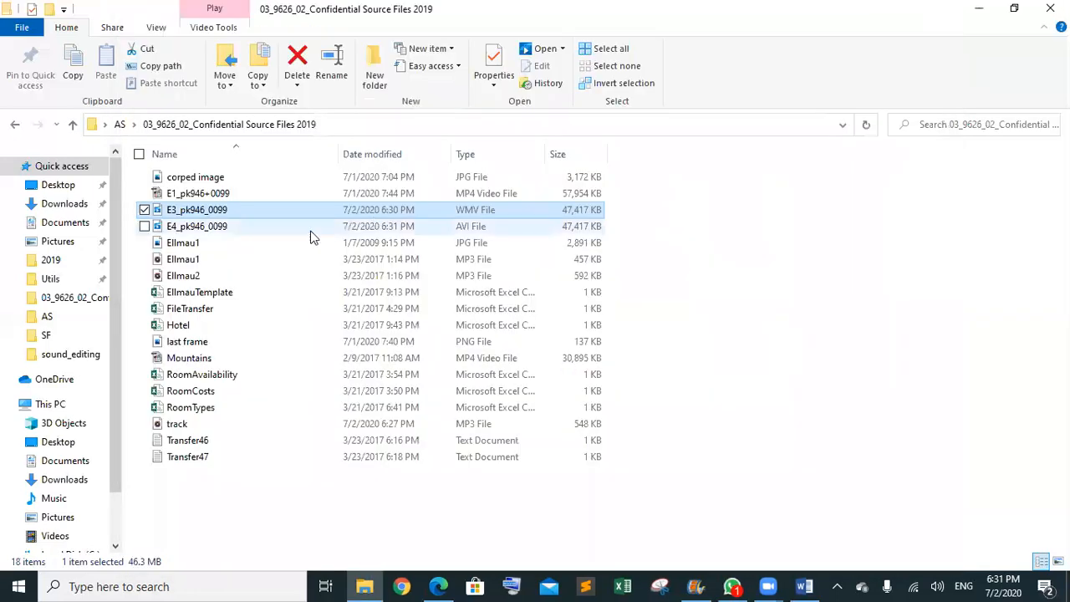
- Check the E4_ AVI file's properties (46.3 MB), then bring the exam PDF forward
right_click(462, 227)
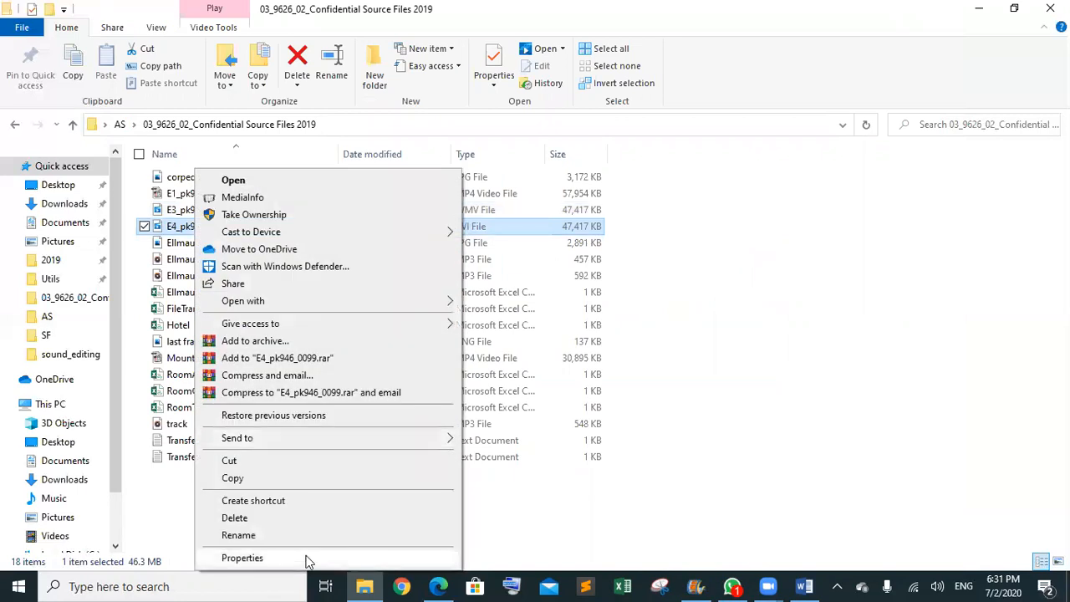
left_click(306, 559)
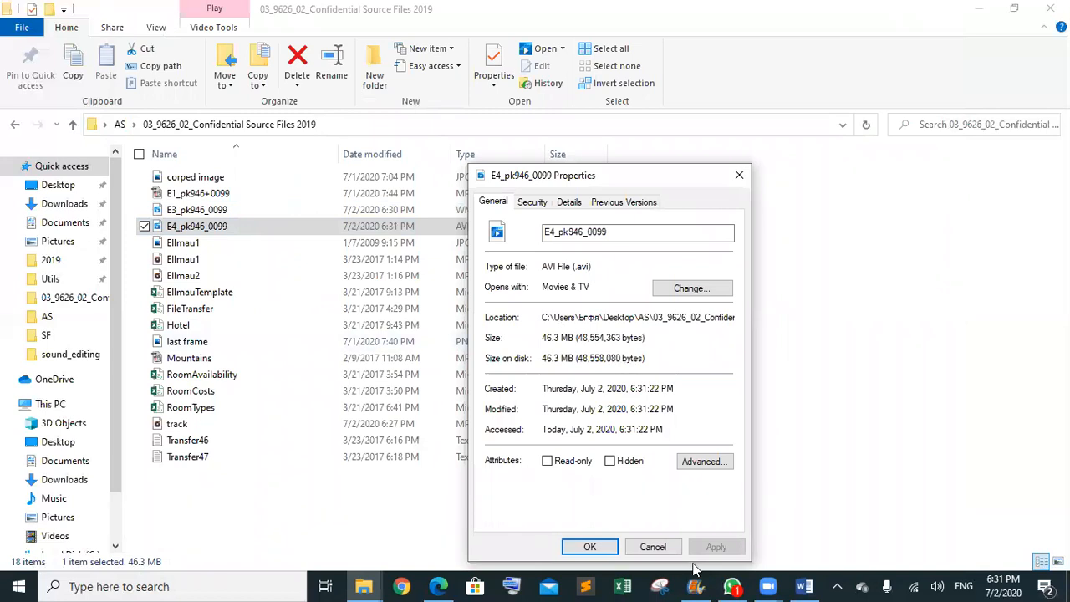
left_click(653, 547)
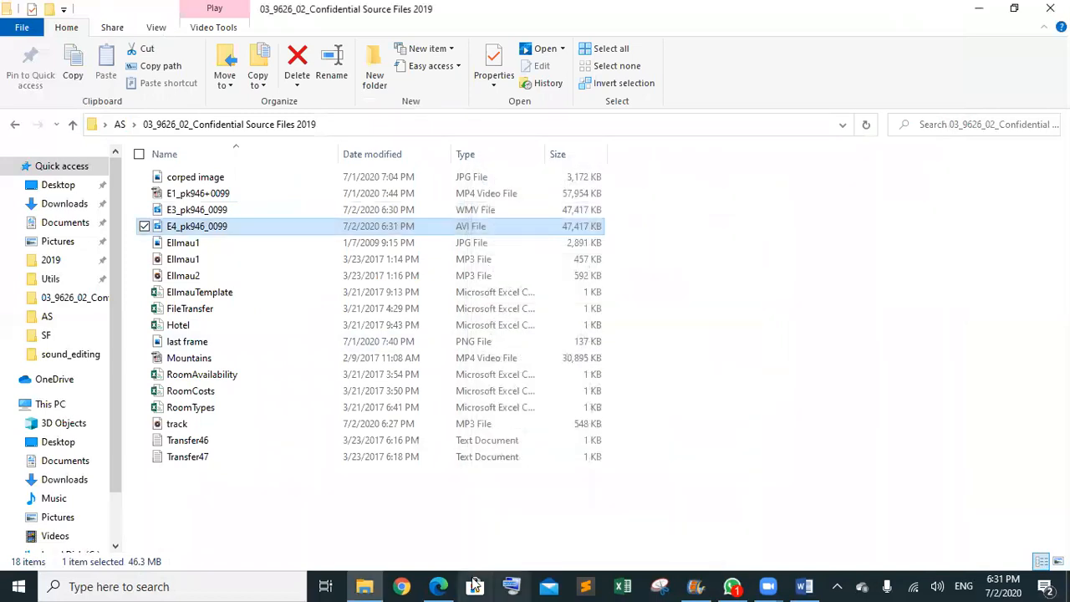
left_click(438, 585)
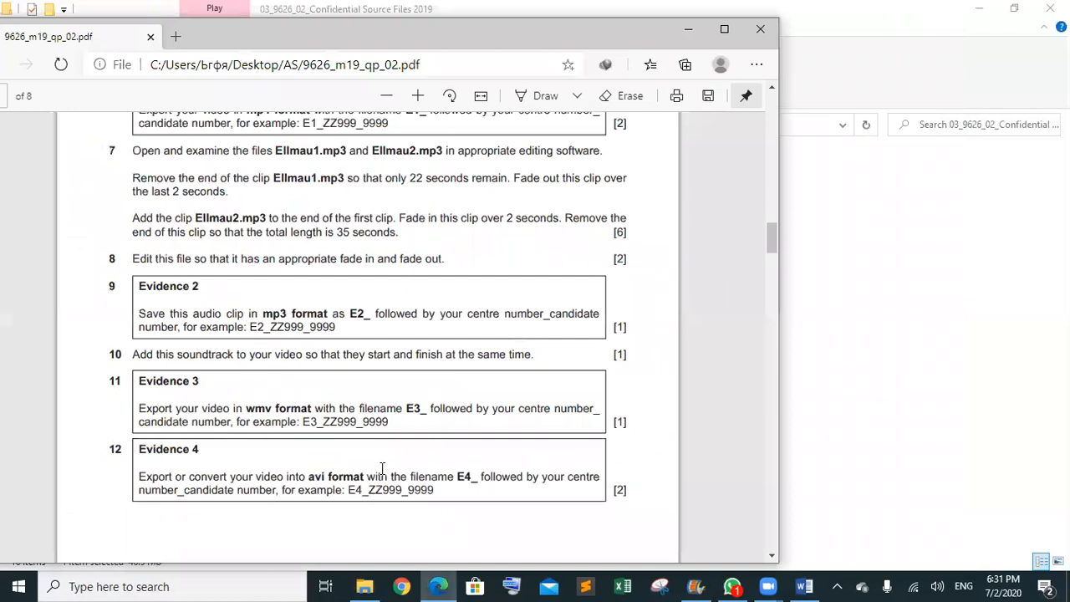